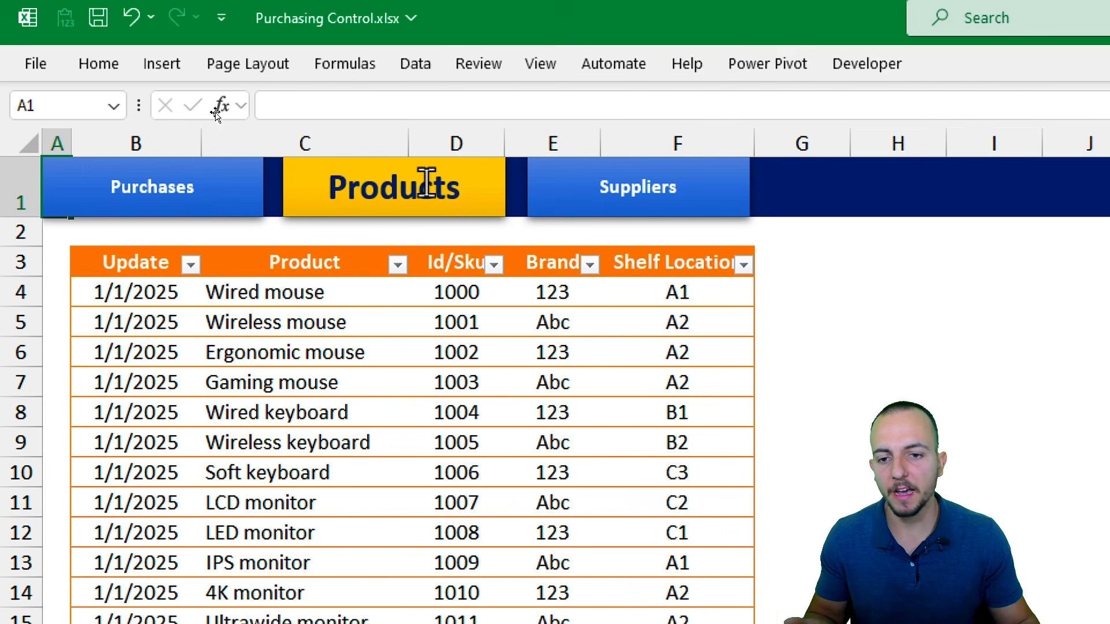
# Step: Look through the Suppliers, Products and Purchases sheets using the workbook's navigation buttons, finishing on the Purchases sheet
pyautogui.click(636, 208)
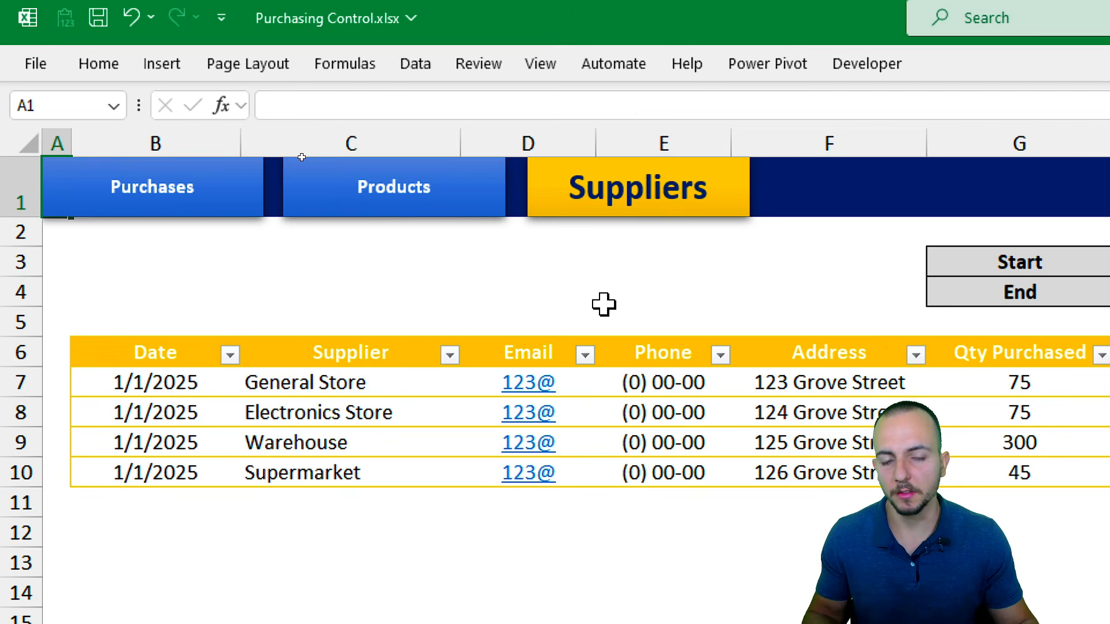
pyautogui.click(416, 194)
pyautogui.click(179, 193)
pyautogui.click(417, 215)
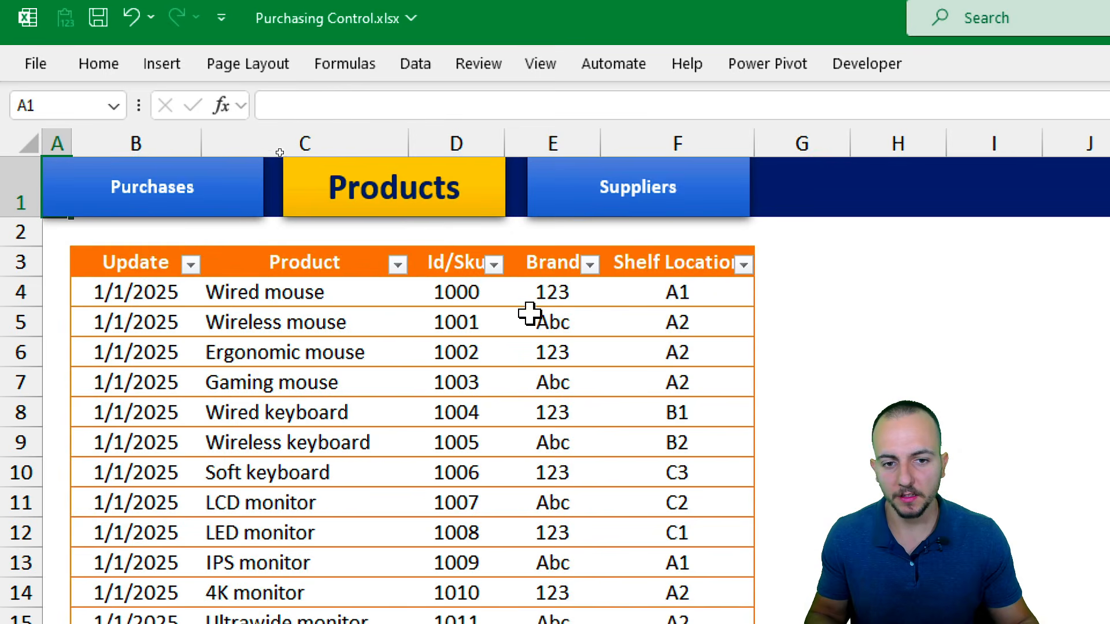
pyautogui.click(659, 213)
pyautogui.click(417, 217)
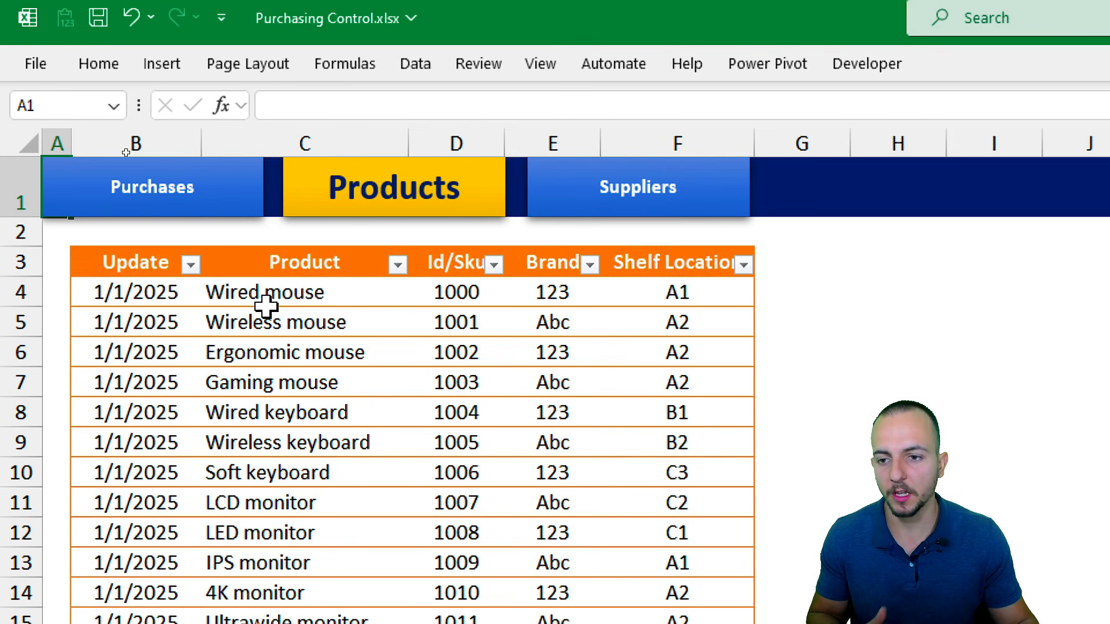
pyautogui.click(214, 197)
pyautogui.click(415, 228)
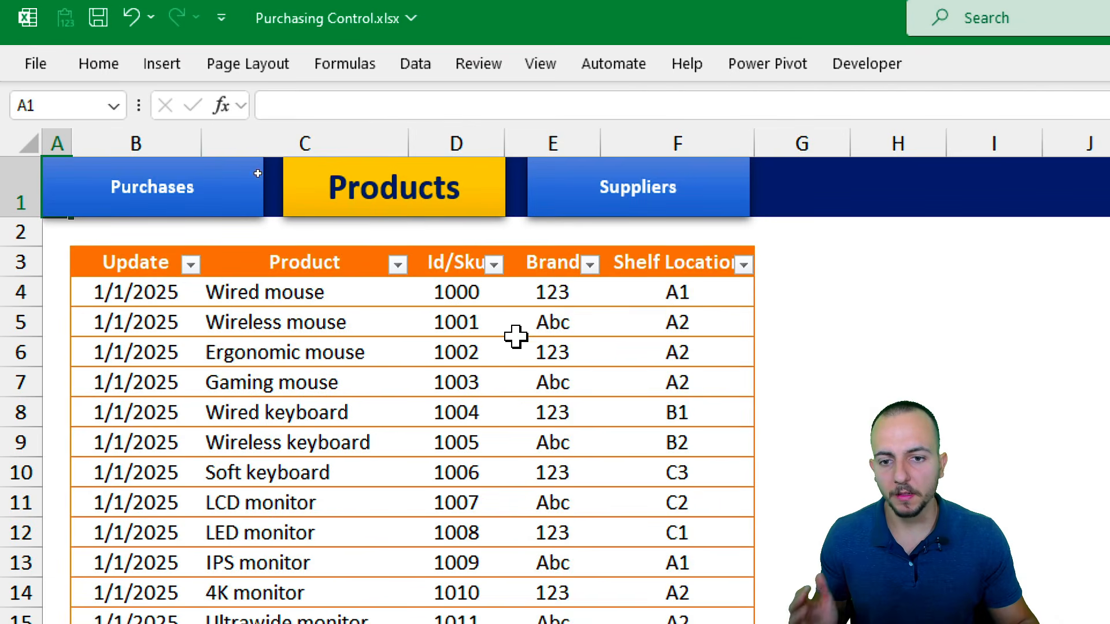
pyautogui.click(652, 223)
pyautogui.click(438, 217)
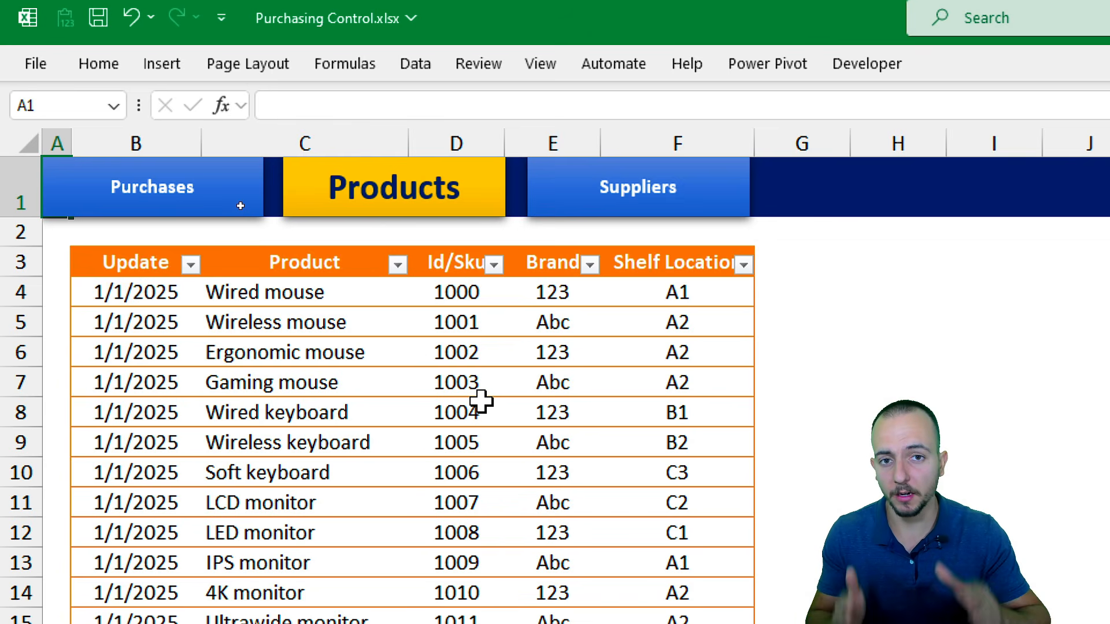
pyautogui.click(213, 209)
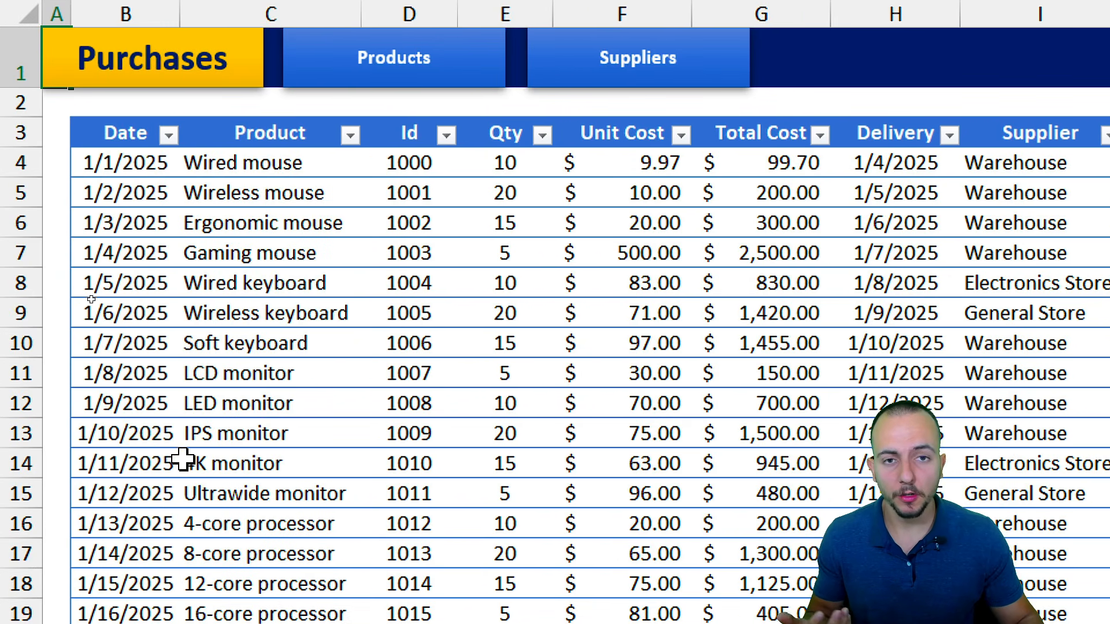
# Step: Change the product in row 6 of the Purchases table to DDR5 RAM
pyautogui.click(328, 218)
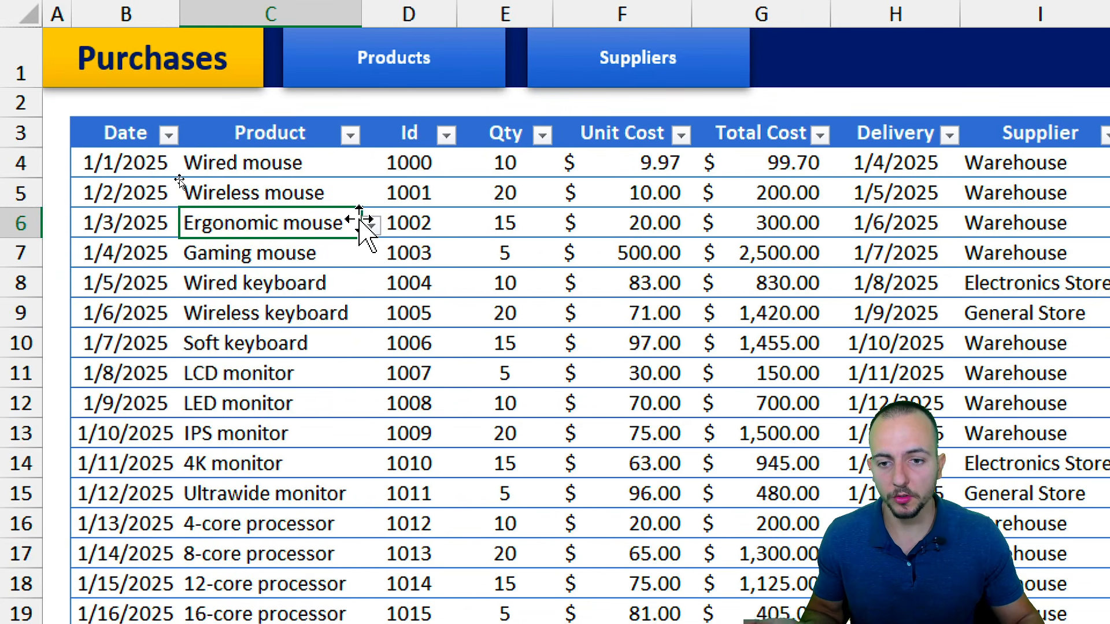
pyautogui.click(371, 223)
pyautogui.moveTo(375, 283)
pyautogui.mouseDown()
pyautogui.moveTo(373, 332)
pyautogui.moveTo(370, 299)
pyautogui.mouseUp()
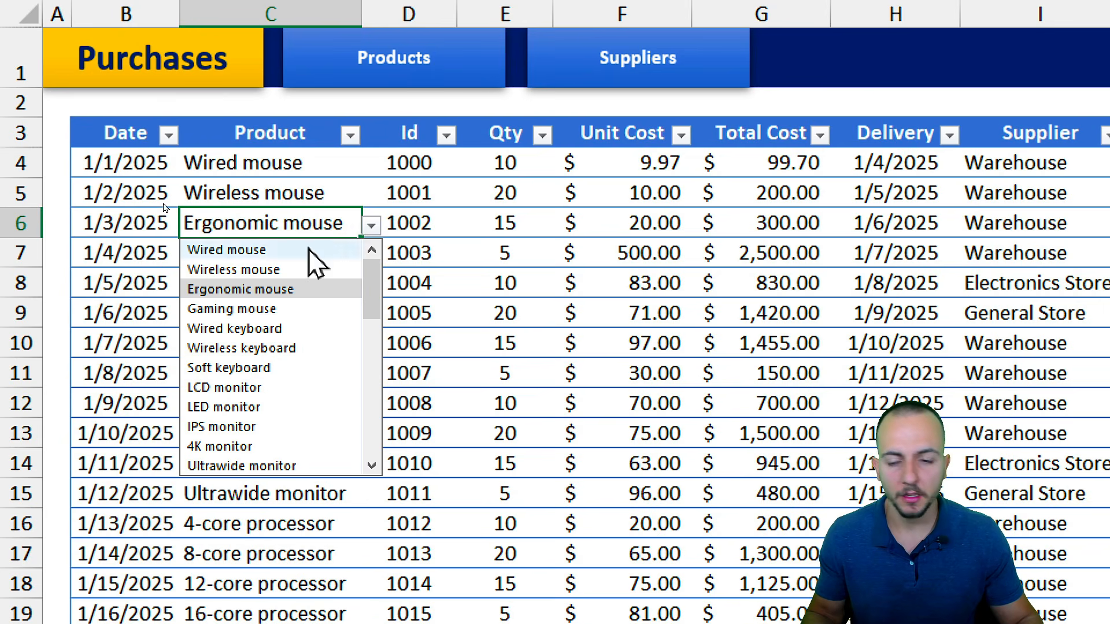
pyautogui.moveTo(372, 280); pyautogui.dragTo(373, 354)
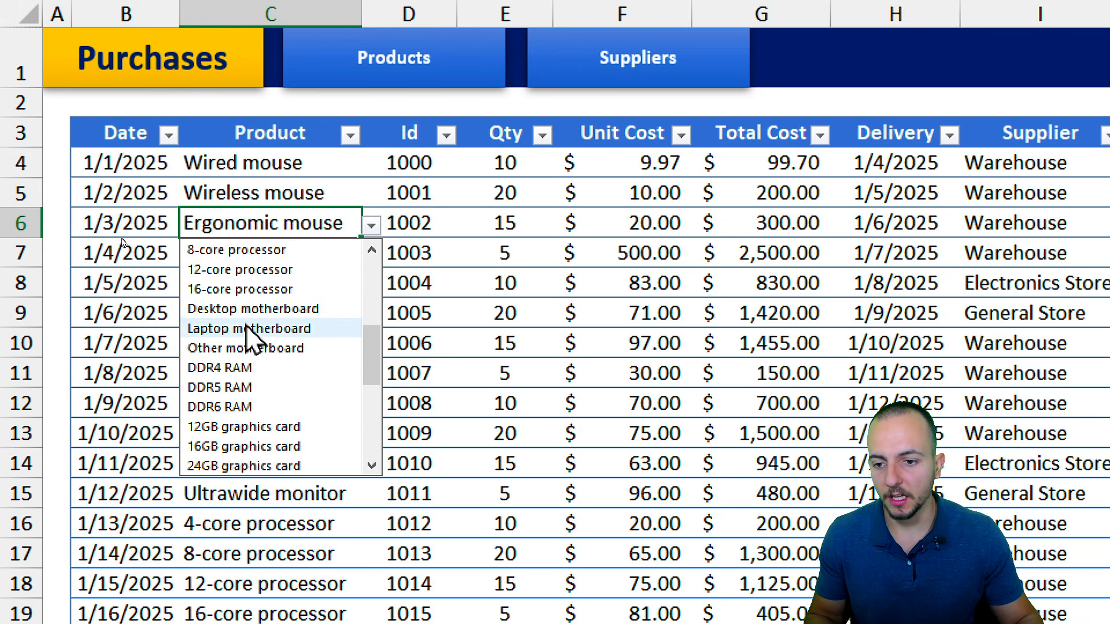
pyautogui.click(318, 383)
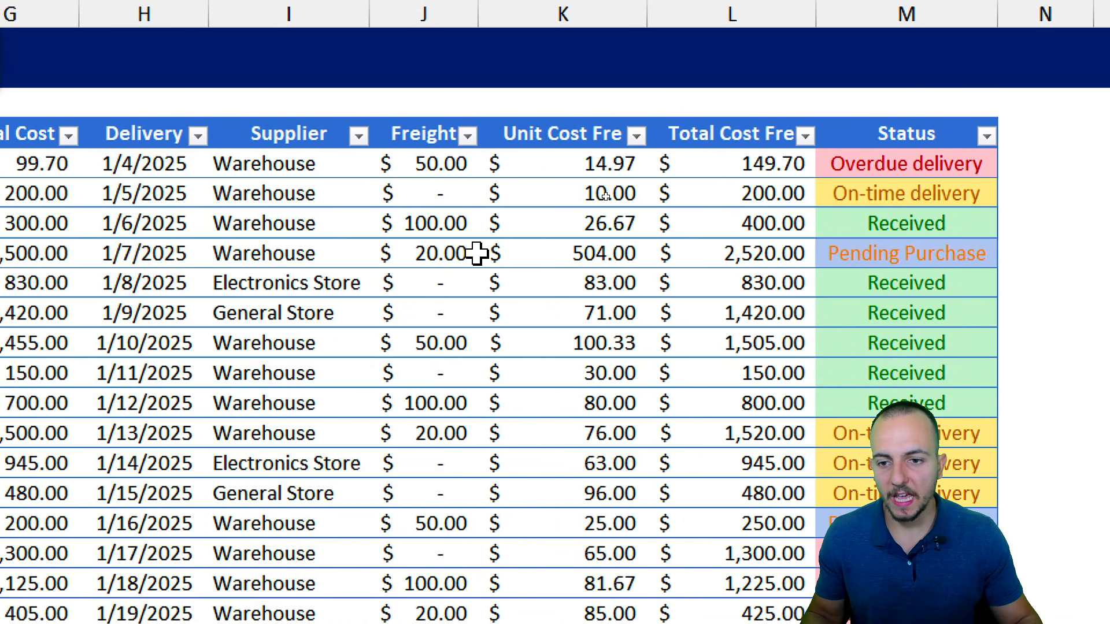
# Step: Set the supplier in row 6 of the Purchases table to Electronics Store and its status to Overdue delivery
pyautogui.click(1087, 229)
pyautogui.click(380, 225)
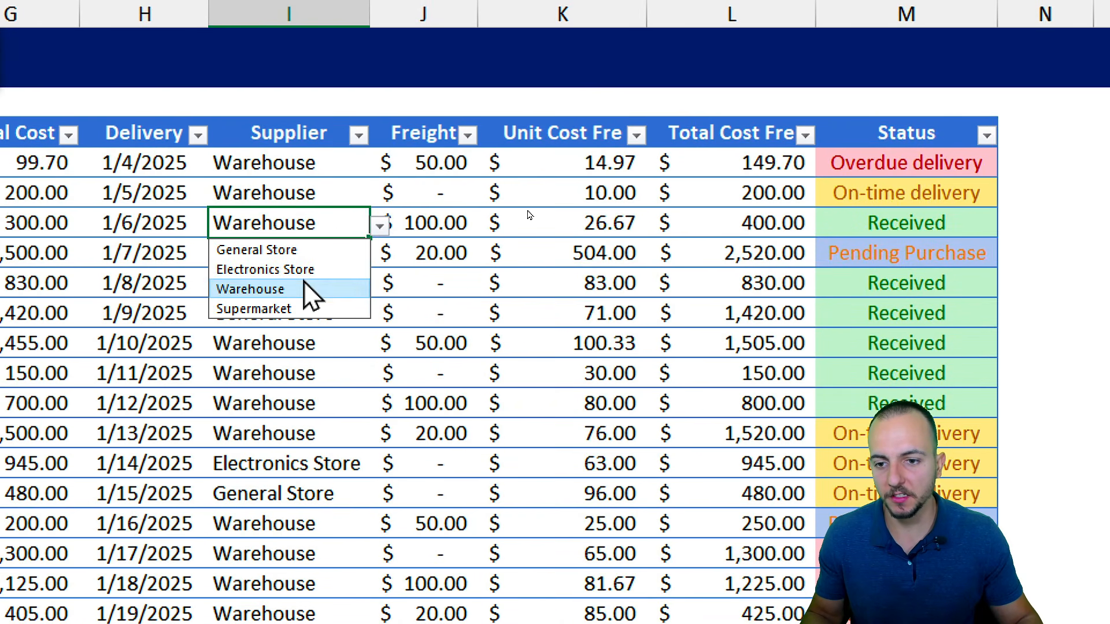
pyautogui.click(331, 270)
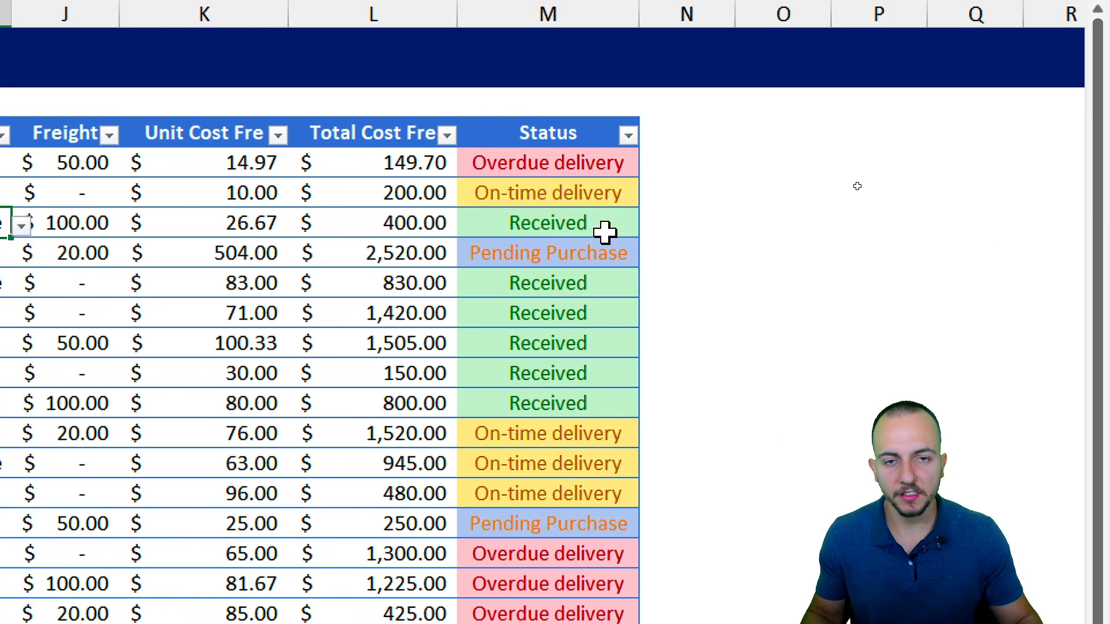
pyautogui.click(611, 230)
pyautogui.click(650, 227)
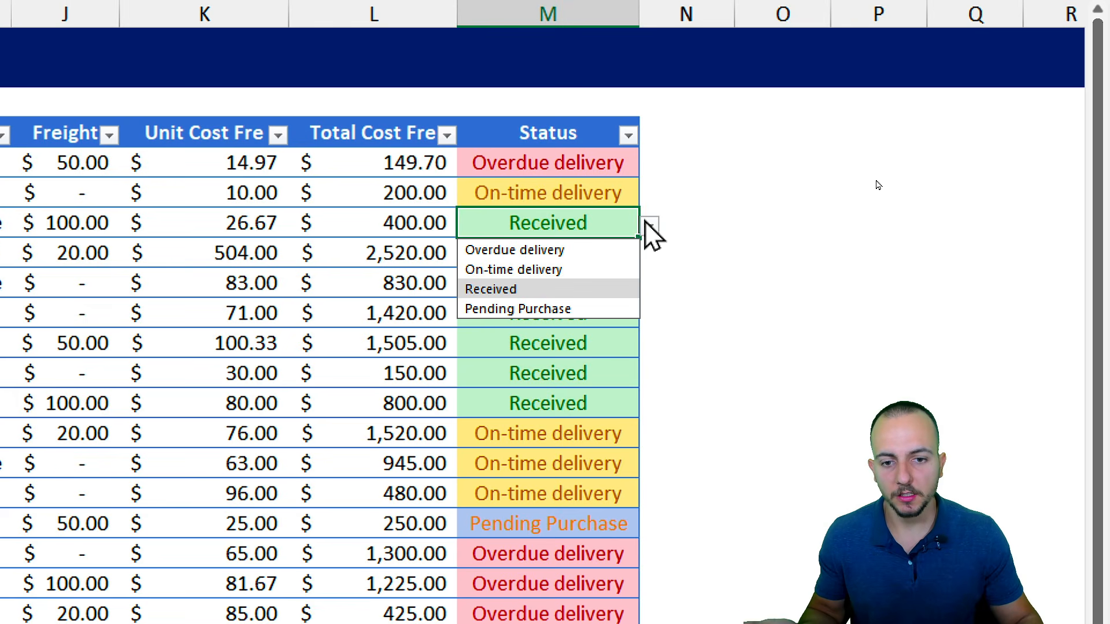
pyautogui.click(617, 250)
pyautogui.click(605, 180)
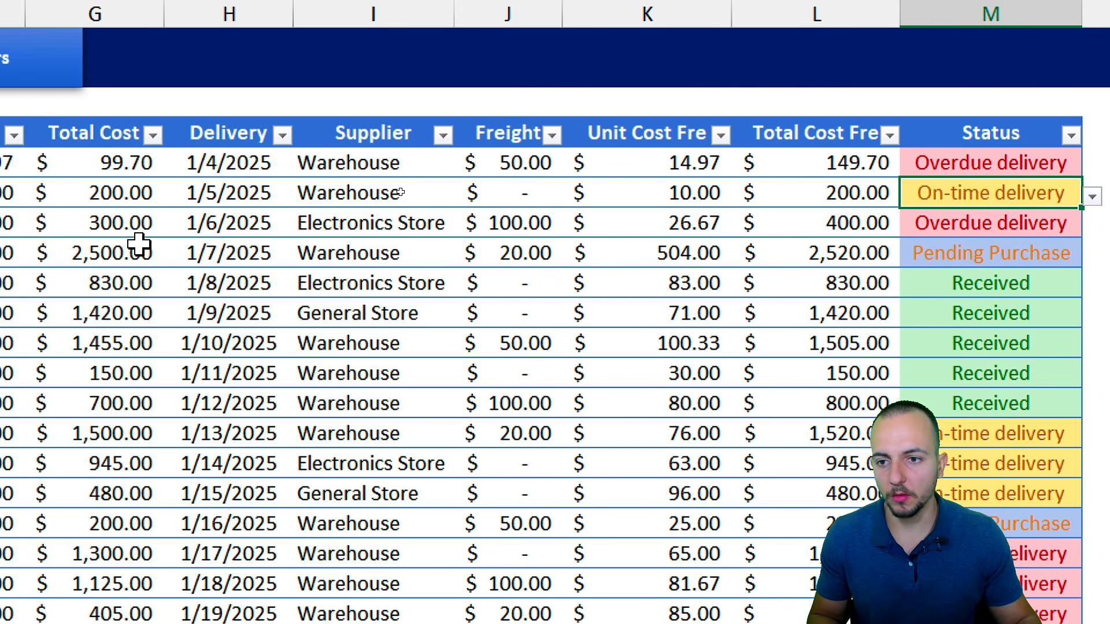
# Step: Try the statuses On-time delivery, Received and Pending Purchase on the row 4 purchase and set it back to Overdue delivery
pyautogui.moveTo(260, 154); pyautogui.dragTo(272, 283)
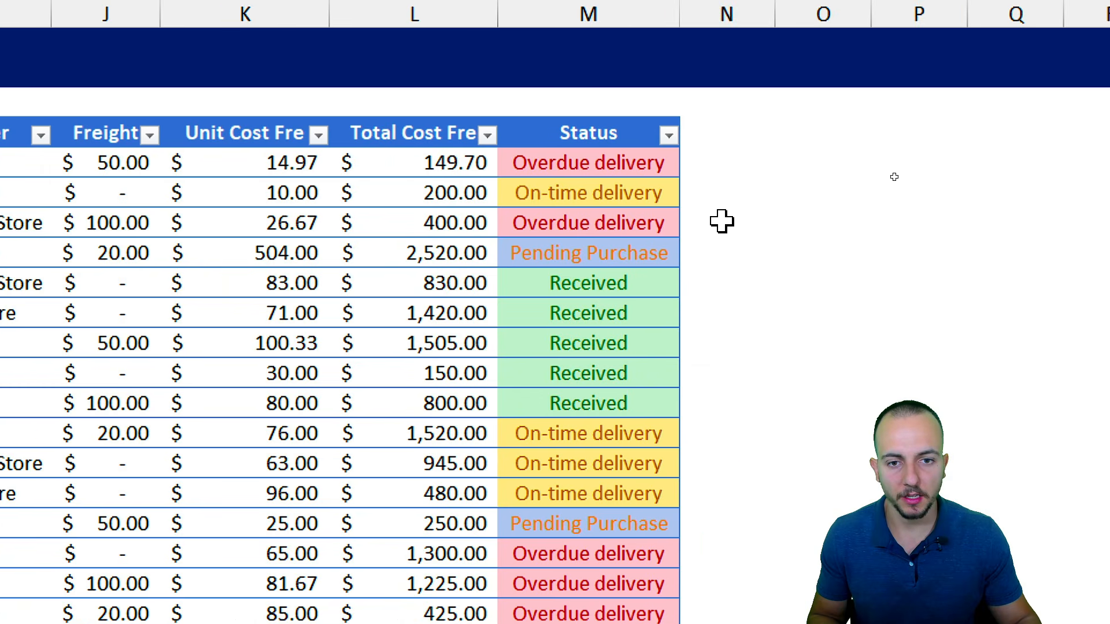
pyautogui.click(1075, 158)
pyautogui.click(692, 164)
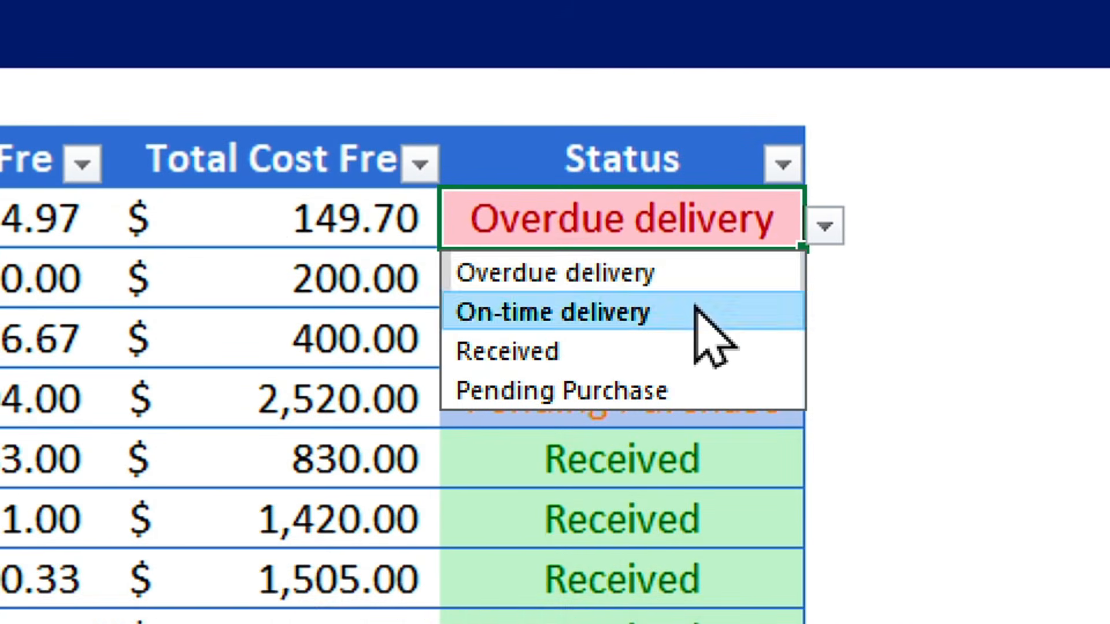
pyautogui.click(696, 309)
pyautogui.click(825, 226)
pyautogui.click(706, 350)
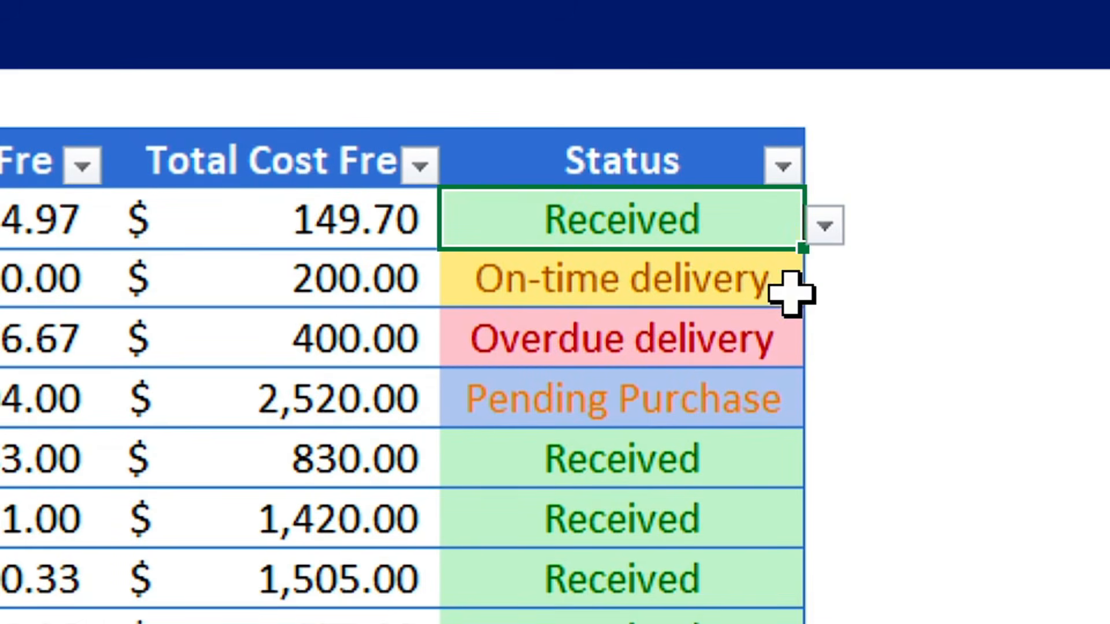
pyautogui.click(826, 232)
pyautogui.click(657, 396)
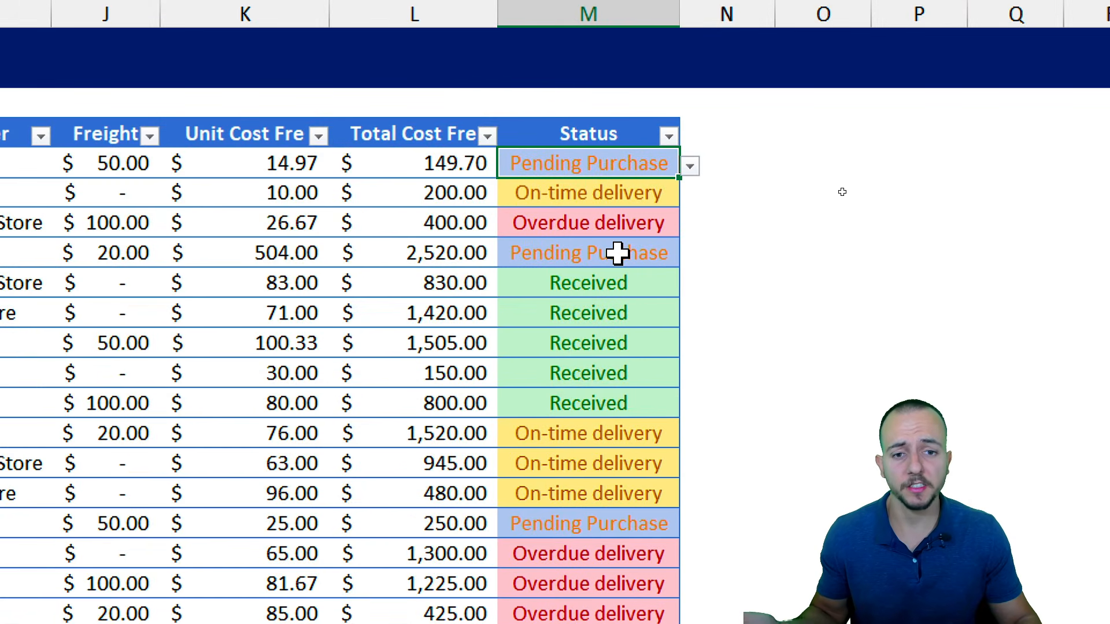
pyautogui.click(692, 168)
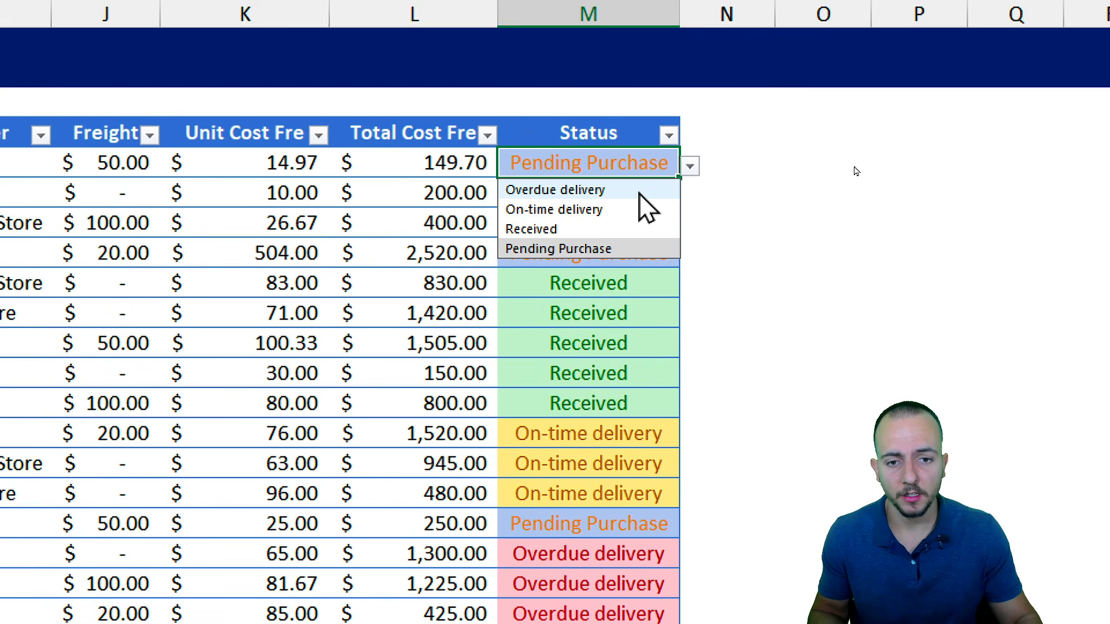
pyautogui.click(640, 190)
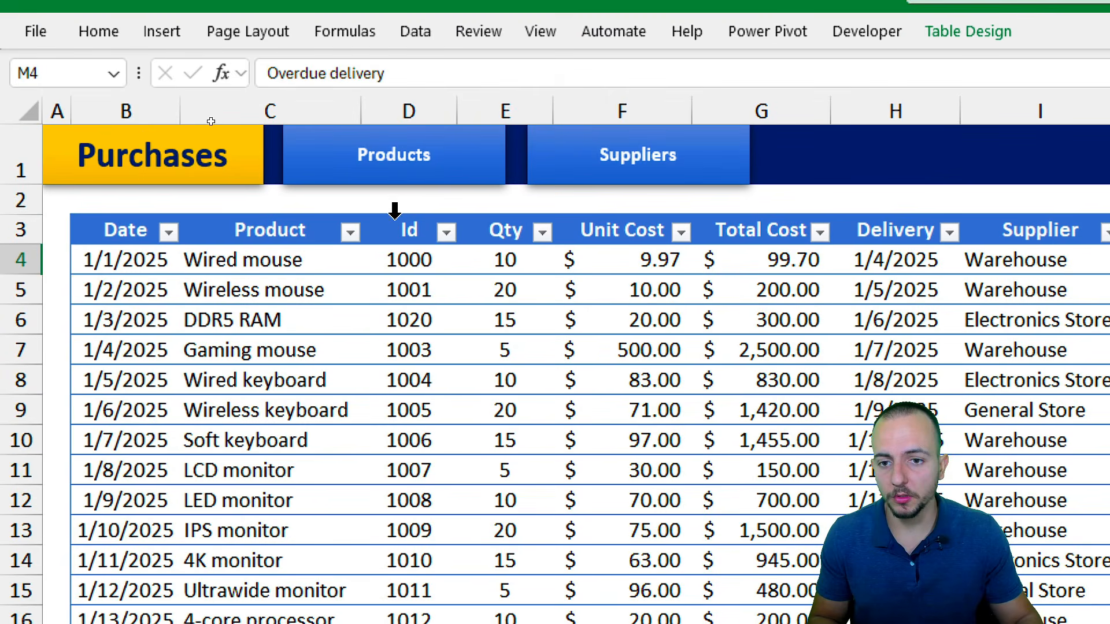
# Step: Review the product list on the Products sheet and the Qty Purchased and Total Purchased columns on the Suppliers sheet
pyautogui.click(444, 151)
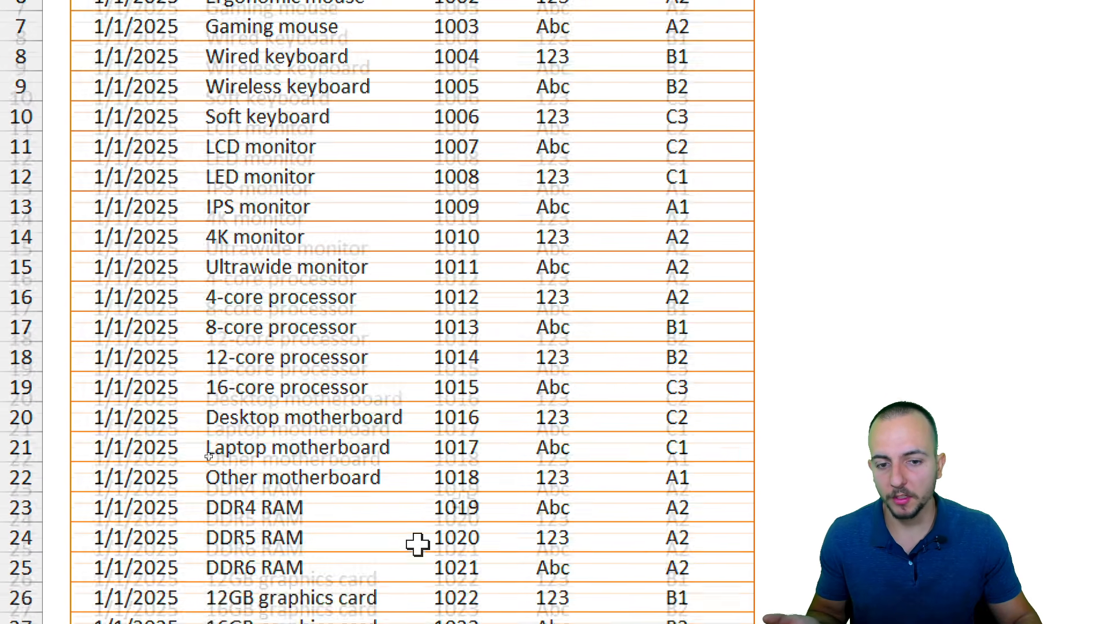
pyautogui.click(705, 142)
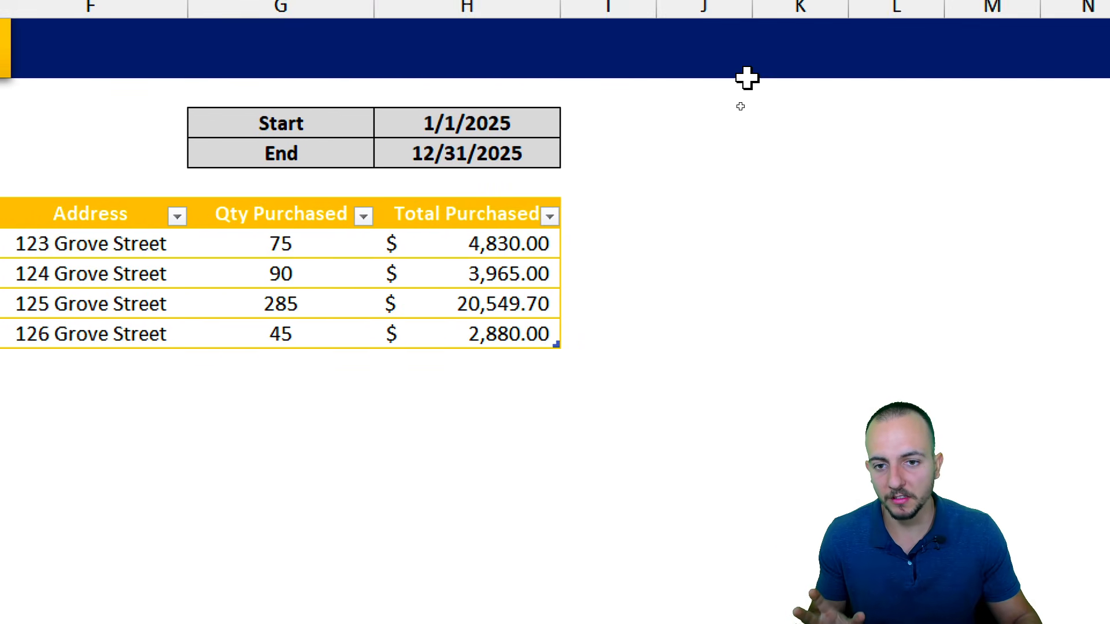
pyautogui.moveTo(334, 228); pyautogui.dragTo(314, 387)
pyautogui.moveTo(478, 258); pyautogui.dragTo(467, 376)
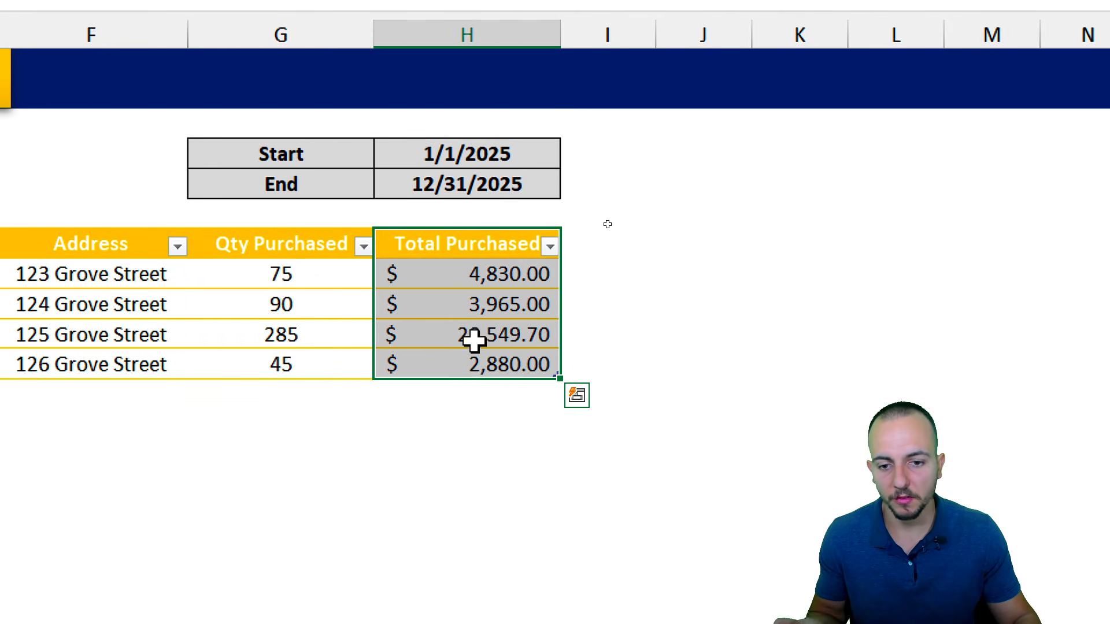
pyautogui.click(446, 334)
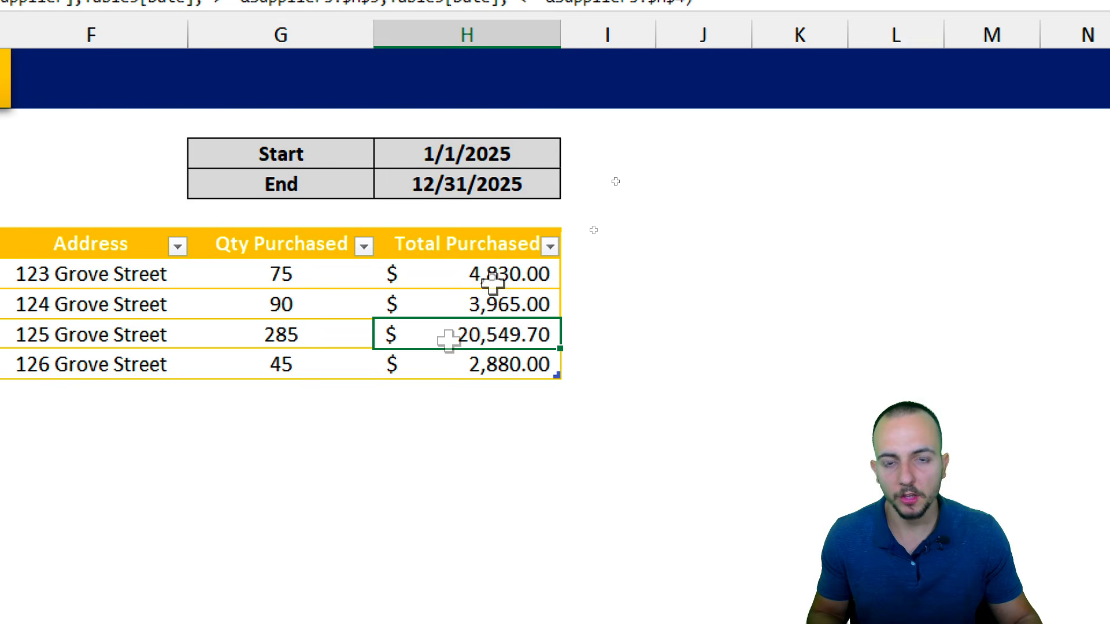
# Step: Examine the Start and End date cells above the Suppliers table
pyautogui.click(329, 155)
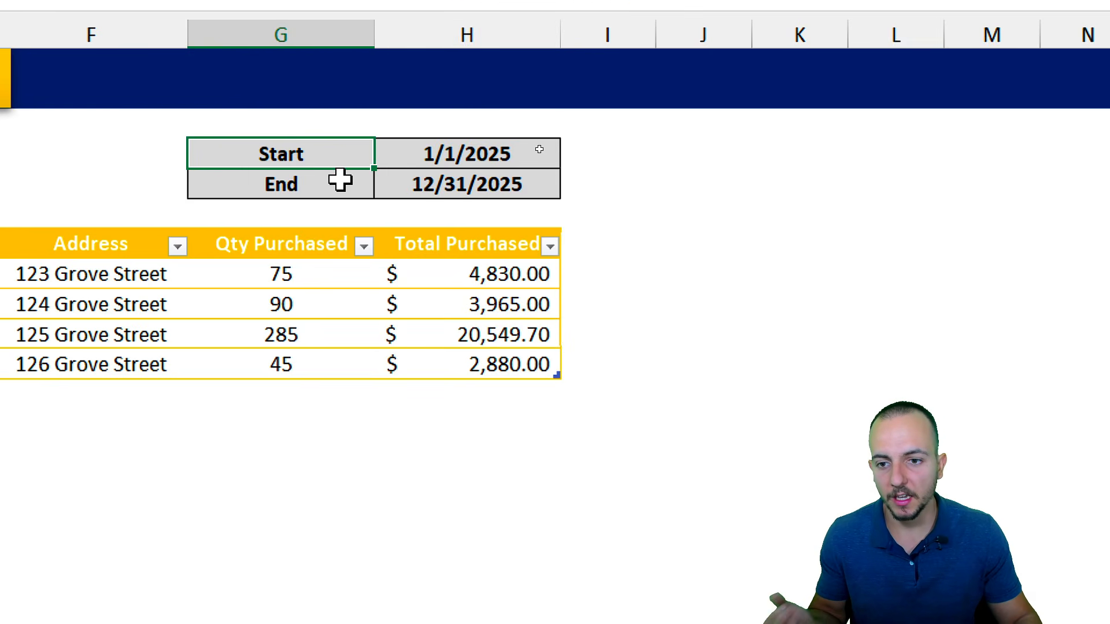
pyautogui.click(340, 182)
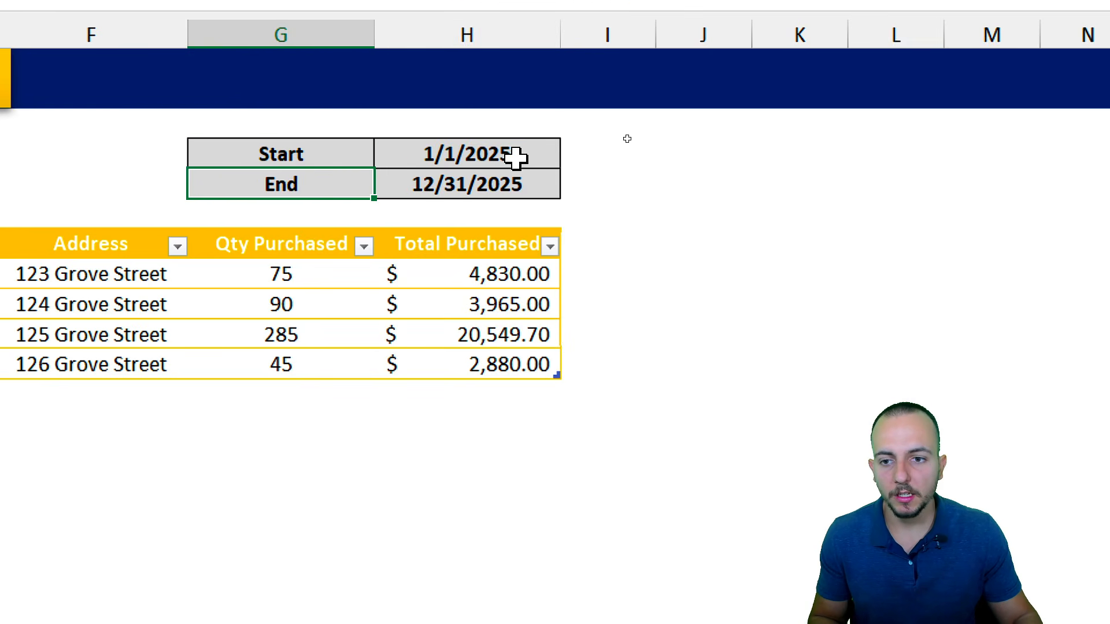
pyautogui.moveTo(515, 157); pyautogui.dragTo(516, 189)
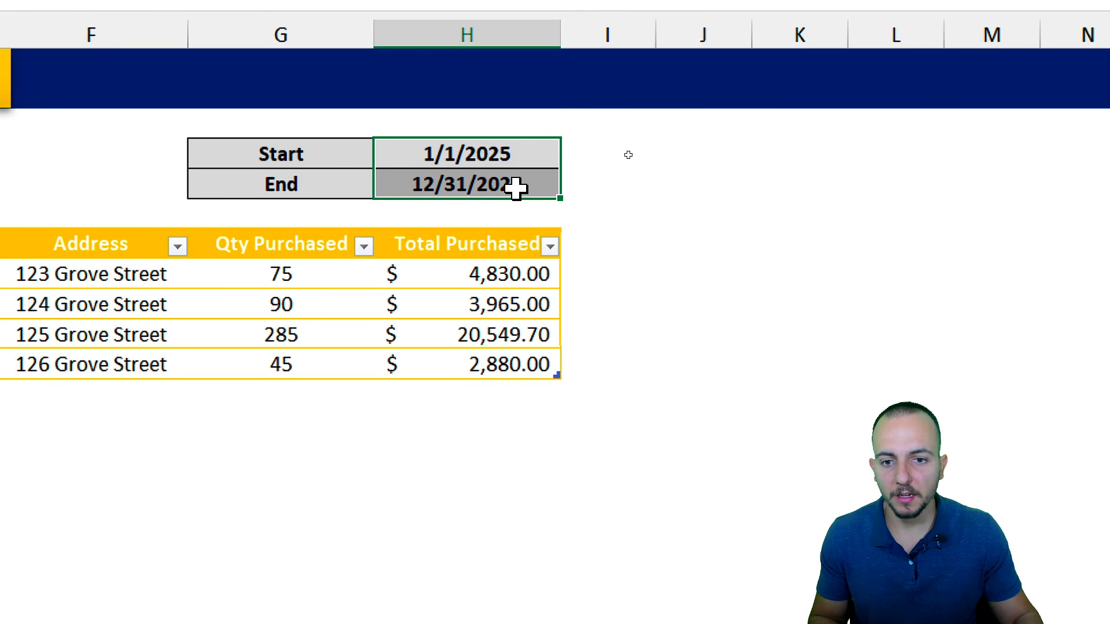
pyautogui.click(524, 156)
pyautogui.moveTo(345, 156); pyautogui.dragTo(411, 156)
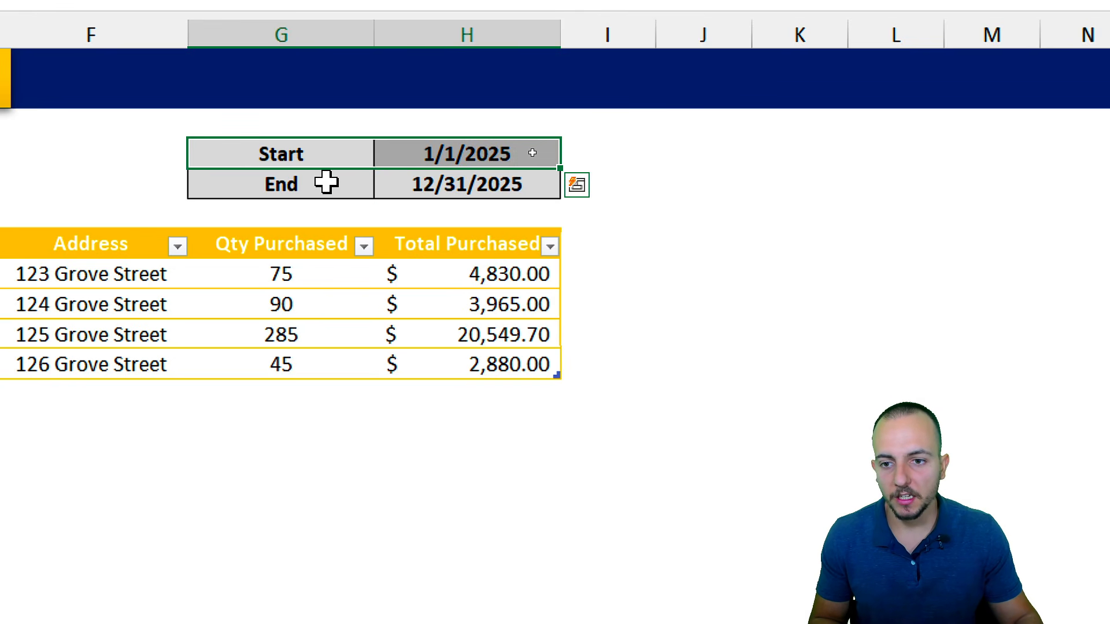
pyautogui.moveTo(343, 187); pyautogui.dragTo(439, 188)
pyautogui.click(504, 186)
pyautogui.click(528, 154)
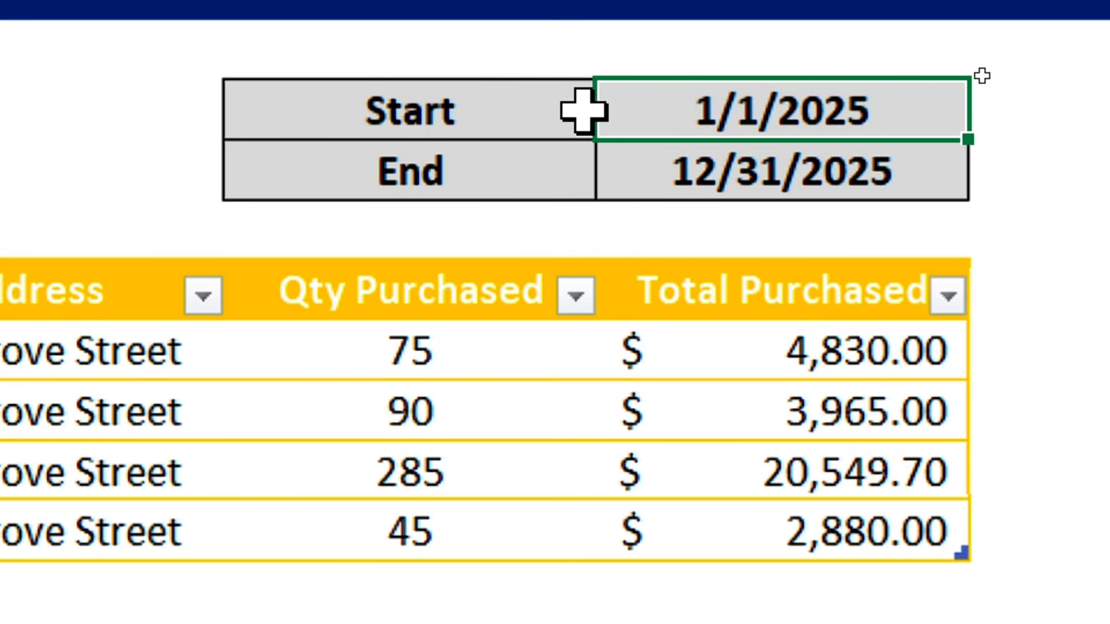
# Step: Set the End date above the Suppliers table to 01/31/2025
pyautogui.click(788, 147)
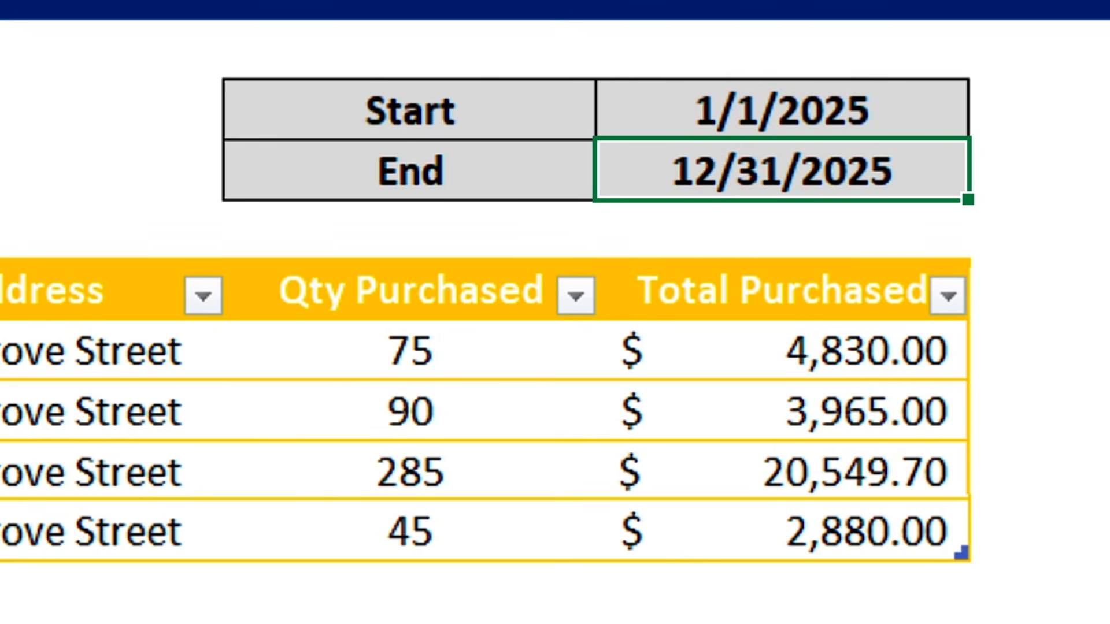
pyautogui.write('01/31')
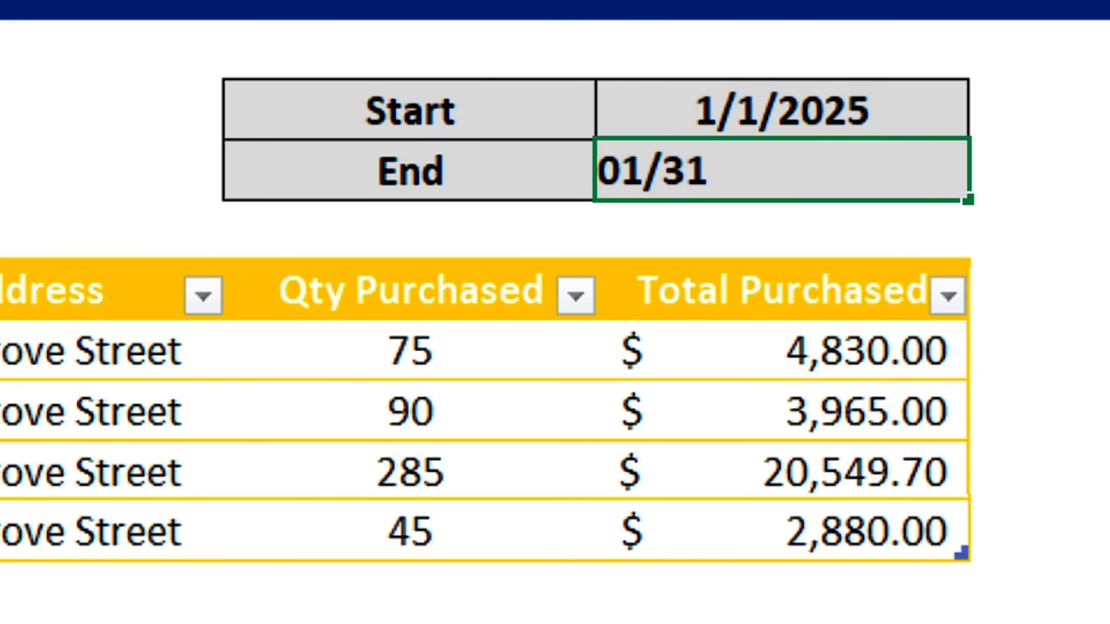
pyautogui.write('/2025')
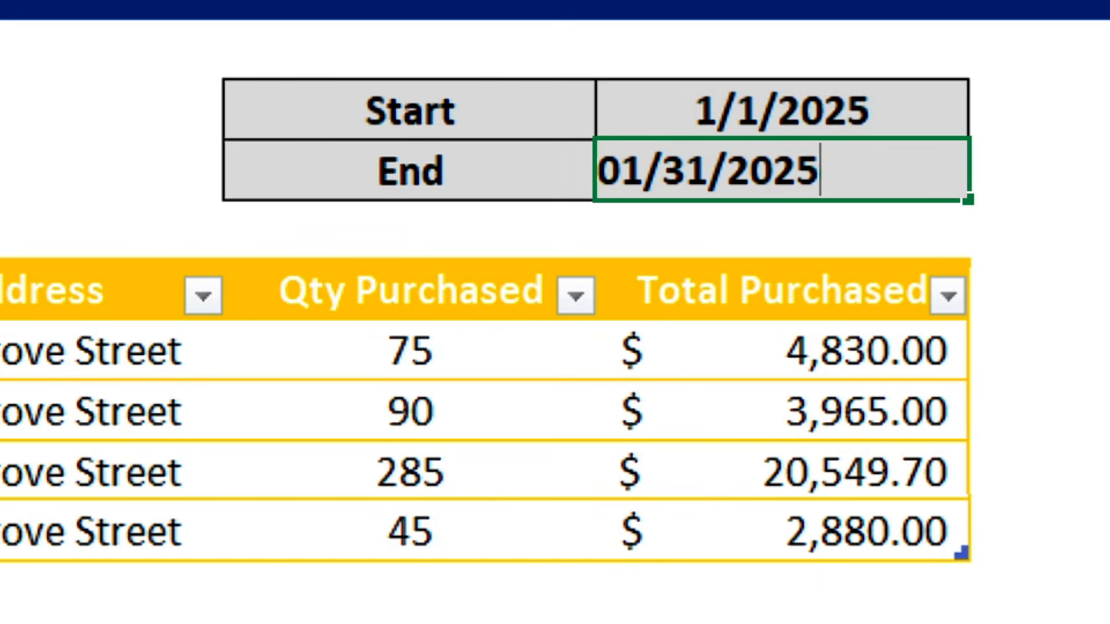
pyautogui.press('Return')
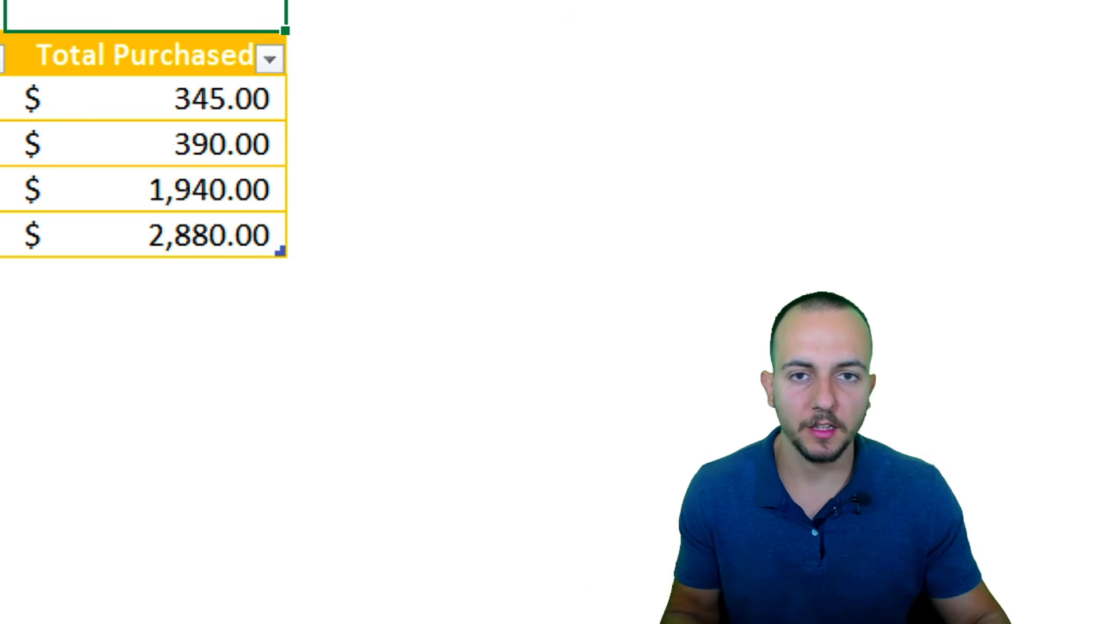
# Step: Check the suppliers' Total Purchased amounts for the chosen period and go back to the Products sheet
pyautogui.moveTo(67, 124); pyautogui.dragTo(7, 228)
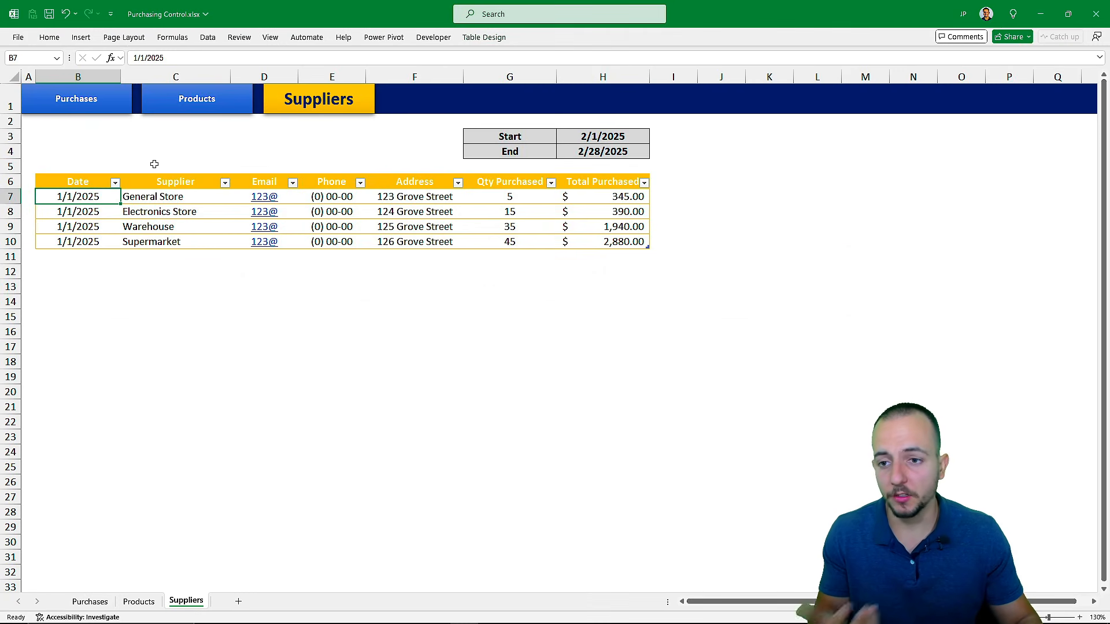
pyautogui.click(197, 104)
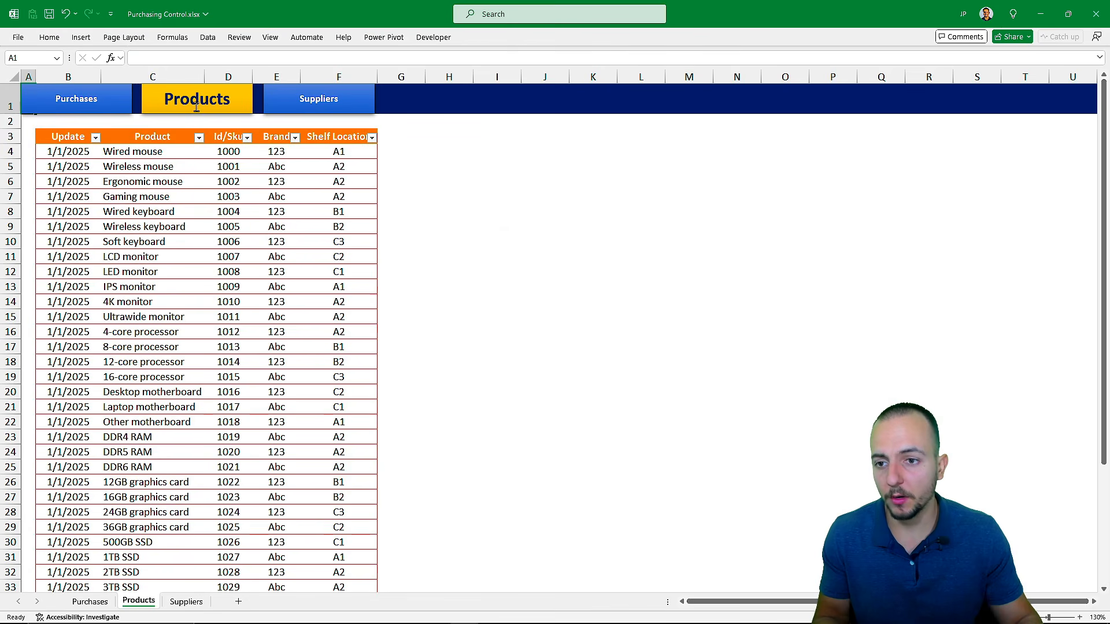
# Step: Return to the Purchases sheet
pyautogui.click(108, 111)
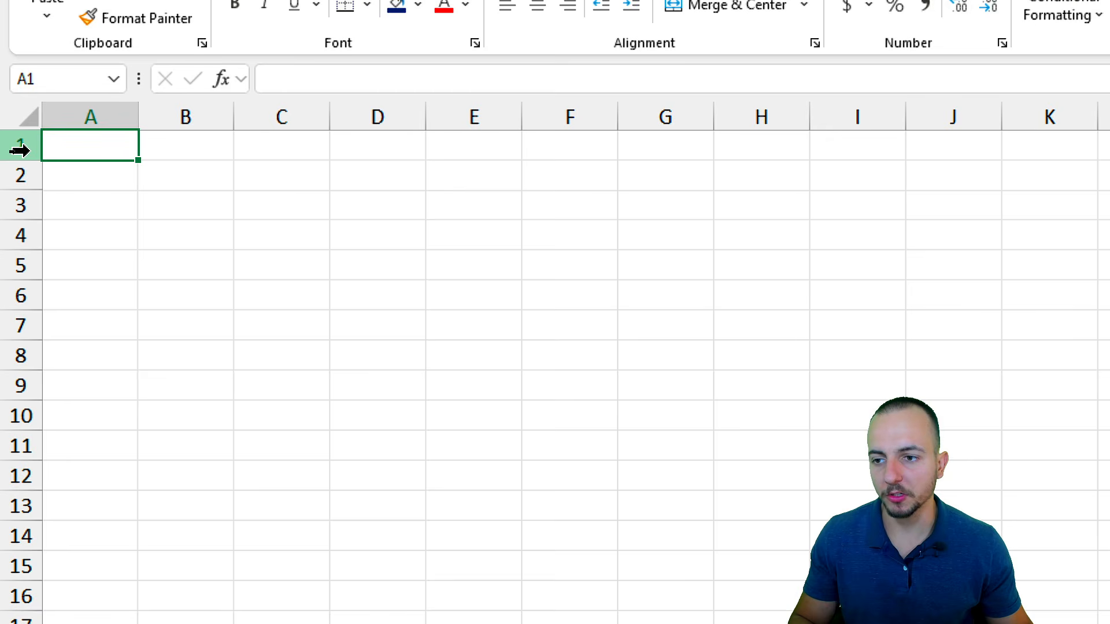
# Step: Set the height of row 1 on the blank sheet to 30
pyautogui.click(19, 150)
pyautogui.rightClick(19, 150)
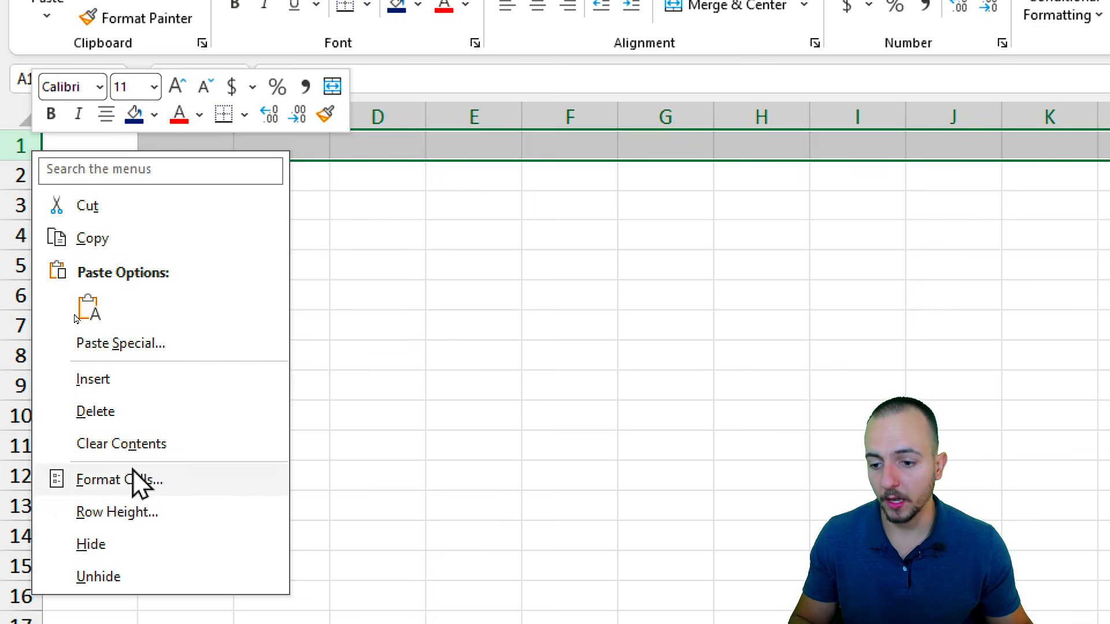
pyautogui.click(188, 509)
pyautogui.moveTo(176, 503); pyautogui.dragTo(163, 214)
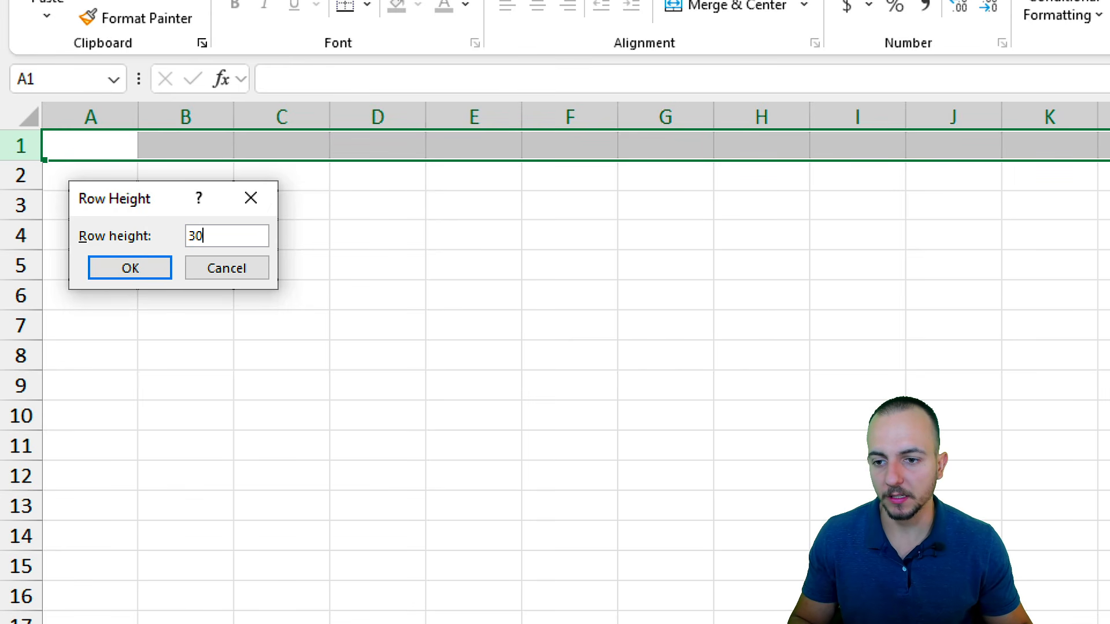
pyautogui.press('Return')
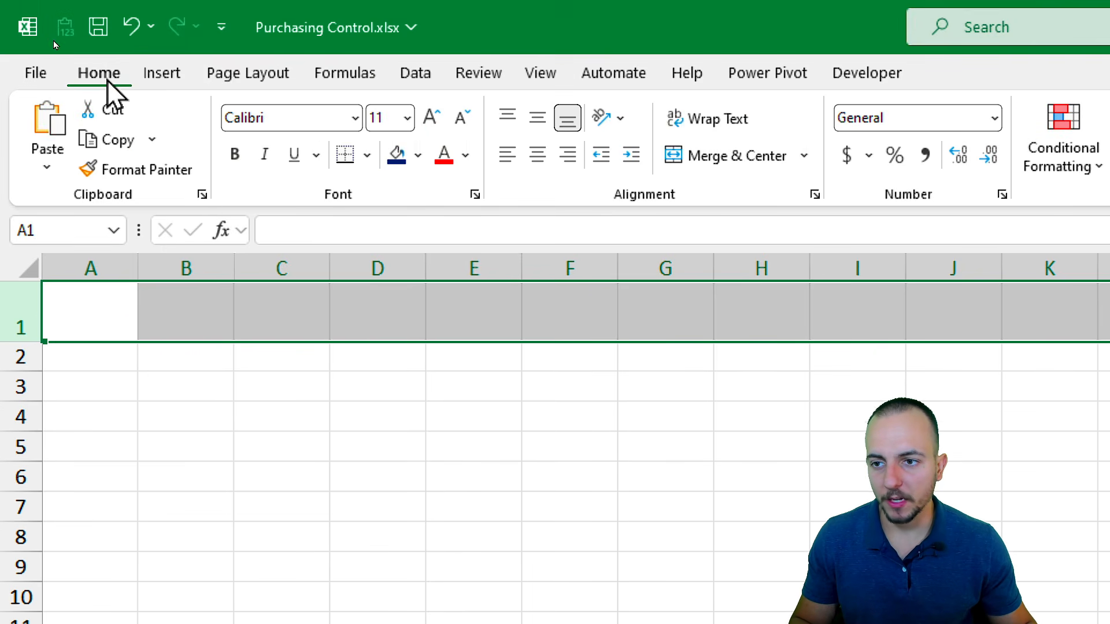
# Step: Fill row 1 with the standard dark blue color as a header band
pyautogui.click(418, 154)
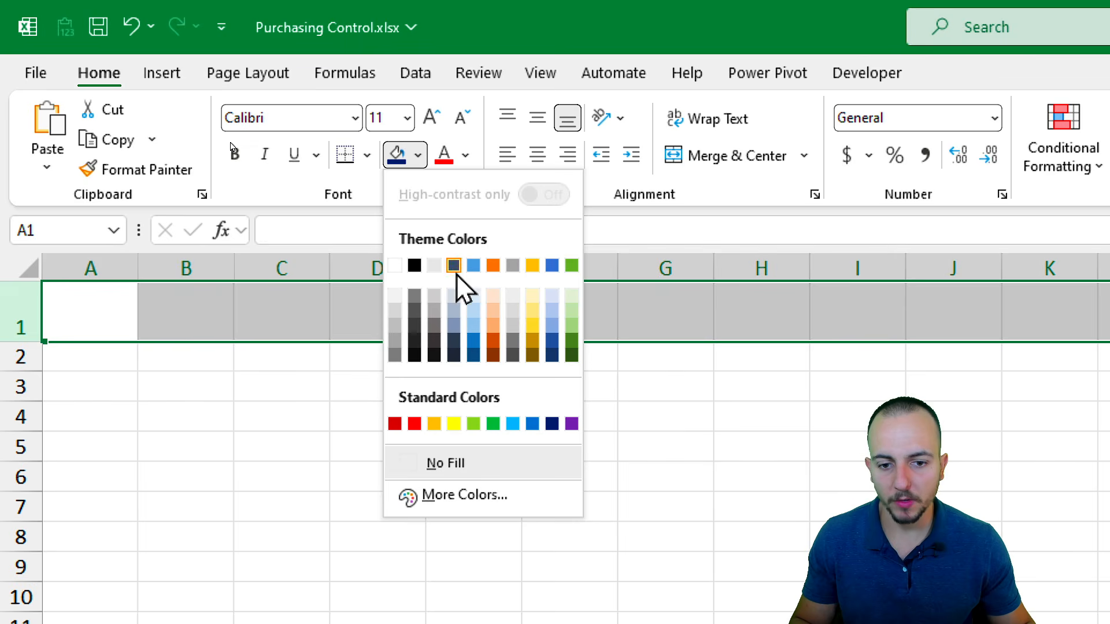
pyautogui.click(552, 425)
pyautogui.click(261, 411)
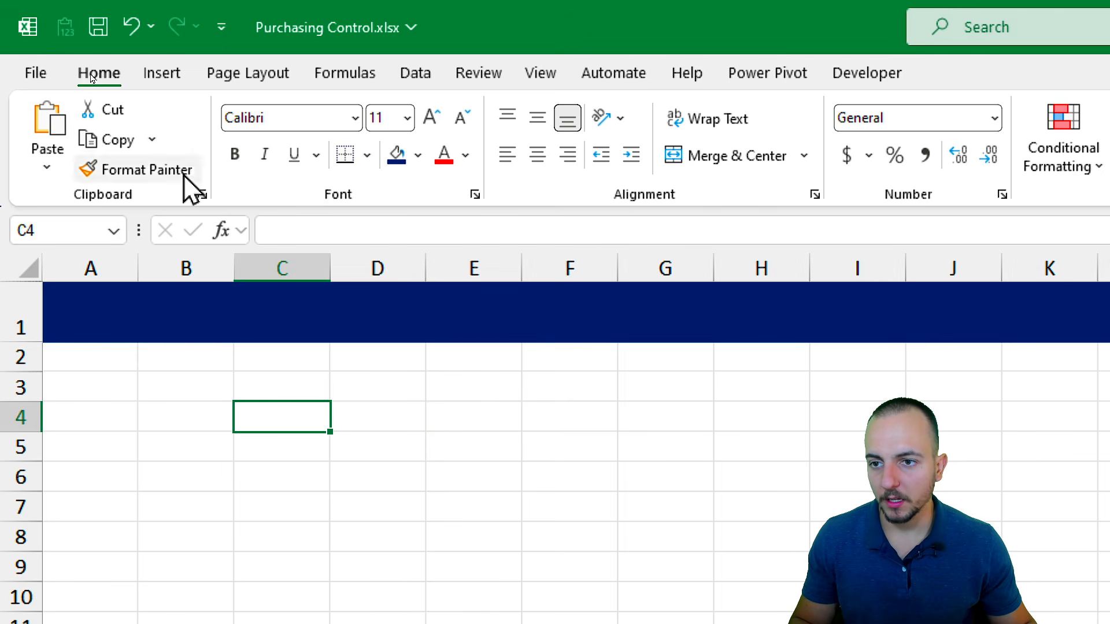
# Step: Draw a rectangle shape at the start of the row 1 band, covering columns A and B and part of column C
pyautogui.click(164, 81)
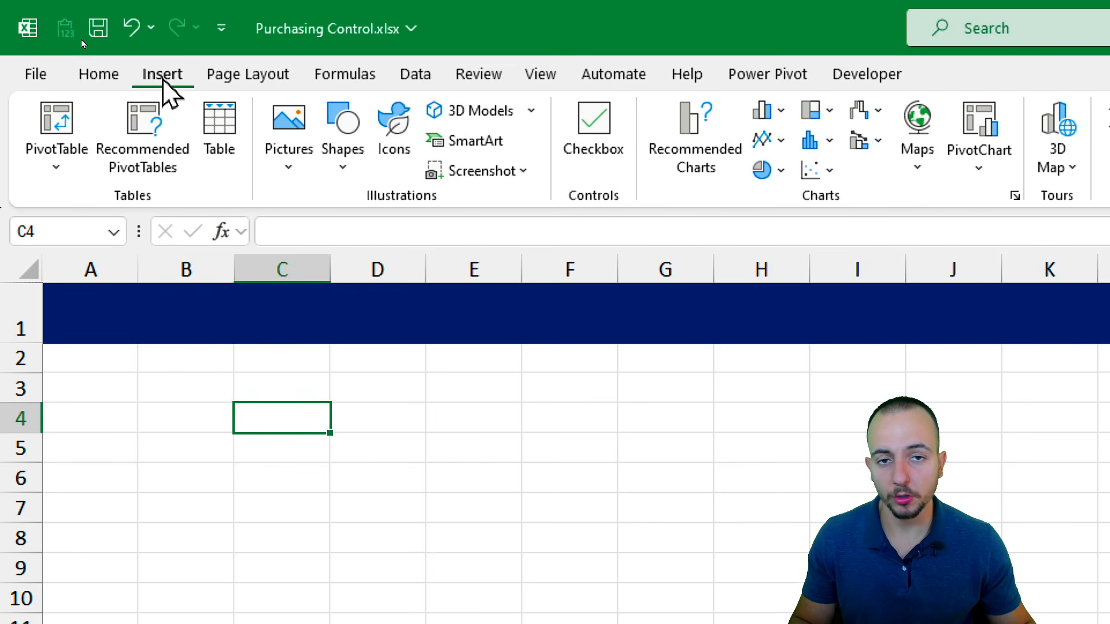
pyautogui.click(341, 167)
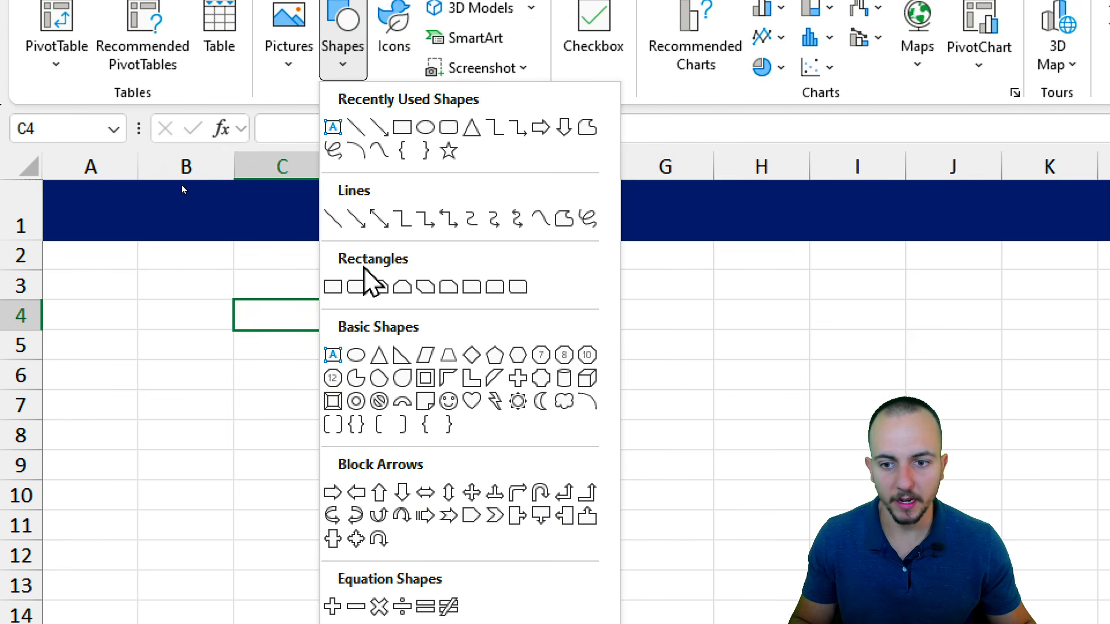
pyautogui.click(333, 286)
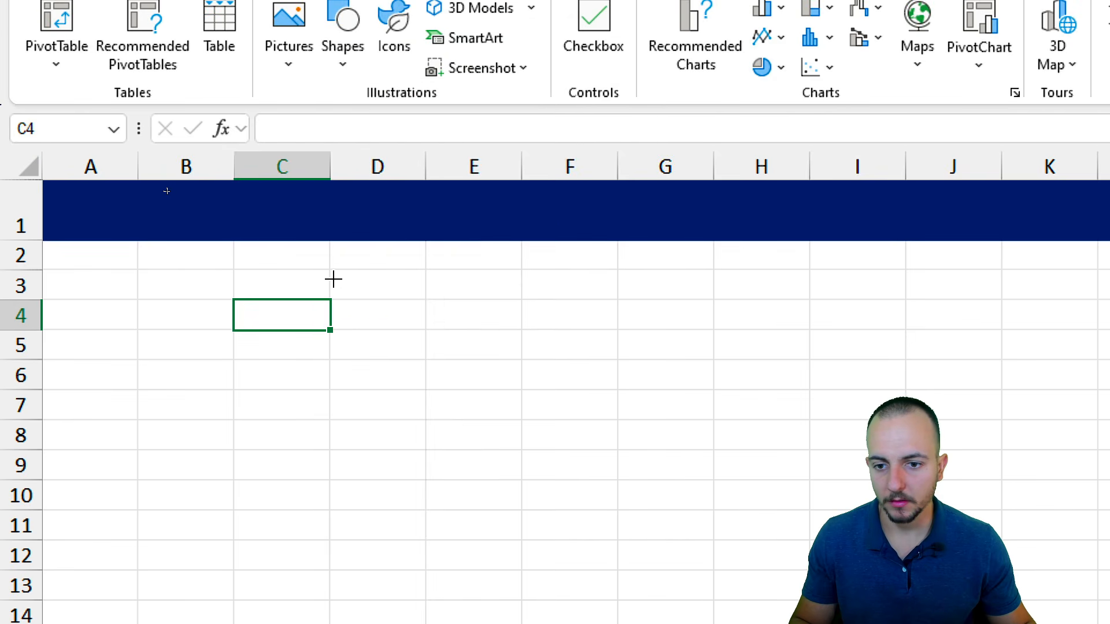
pyautogui.moveTo(53, 244); pyautogui.dragTo(169, 206)
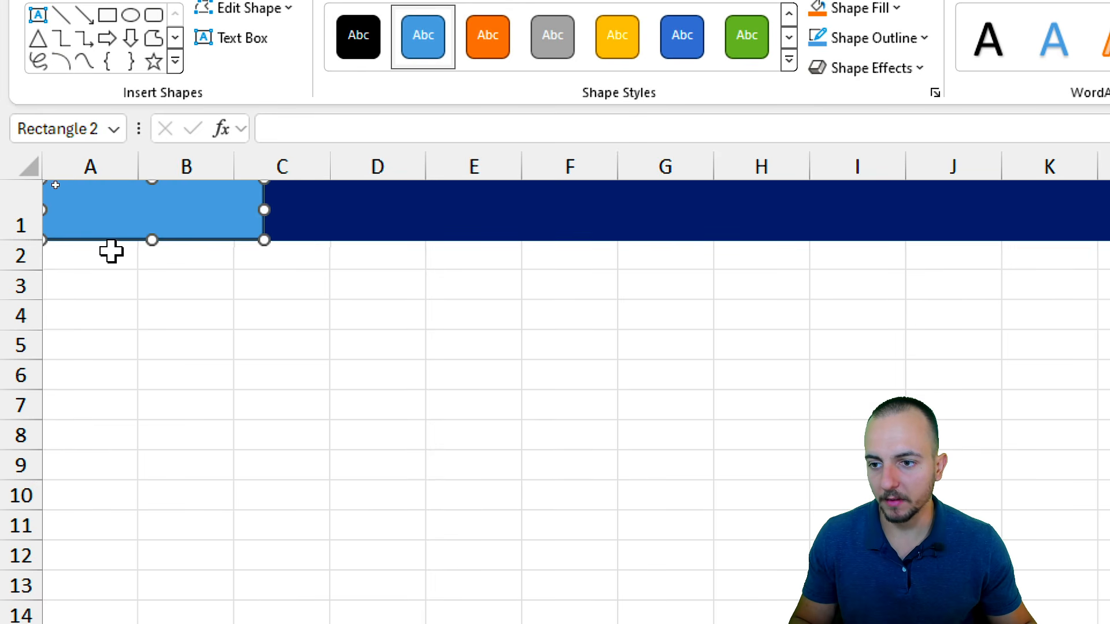
pyautogui.click(113, 279)
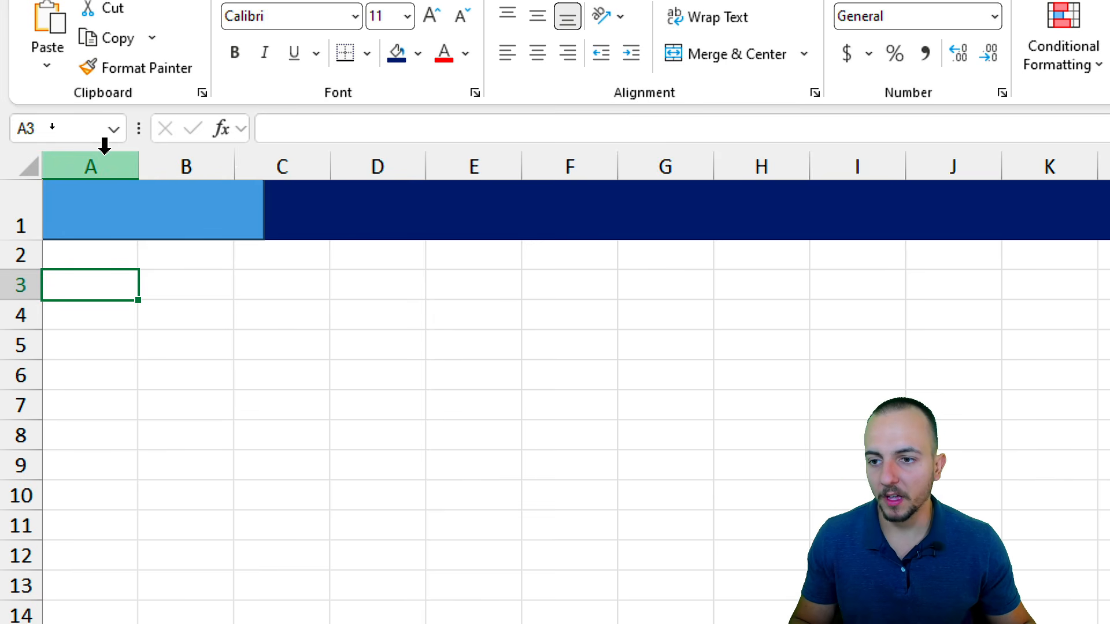
# Step: Widen column B to test whether the rectangle stretches with it, and undo the widening
pyautogui.click(185, 164)
pyautogui.click(247, 165)
pyautogui.click(218, 166)
pyautogui.click(183, 314)
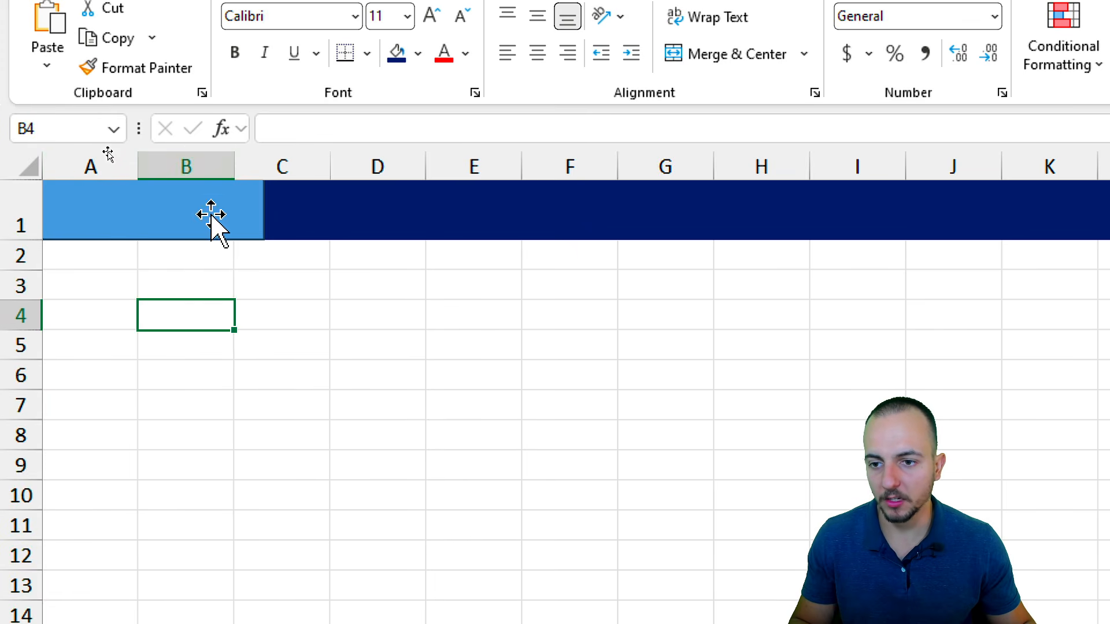
pyautogui.moveTo(235, 168); pyautogui.dragTo(493, 170)
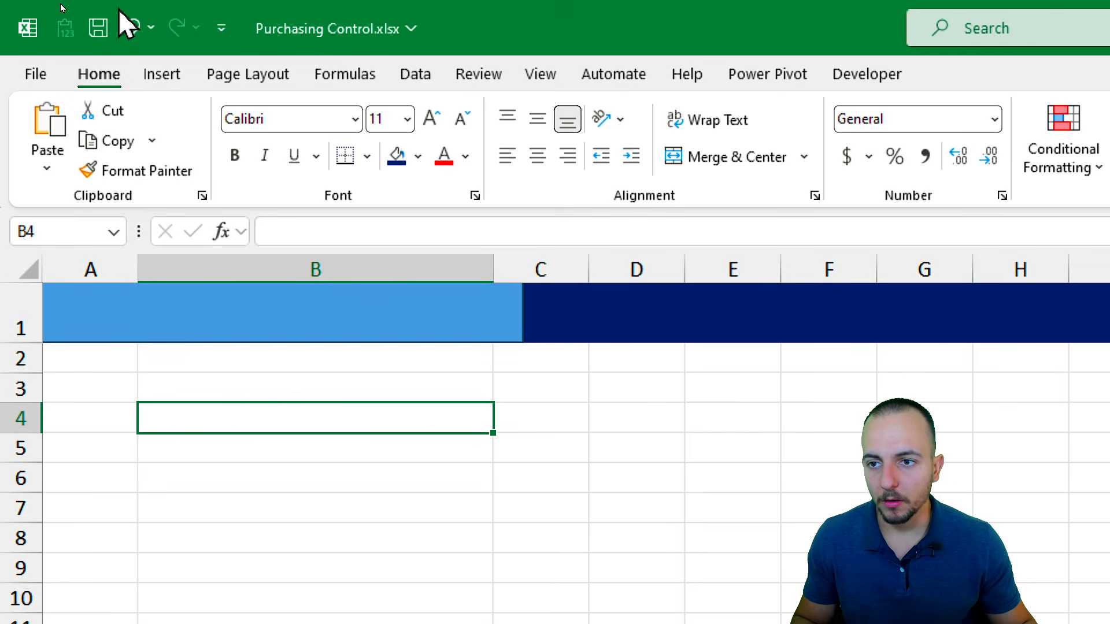
pyautogui.click(132, 28)
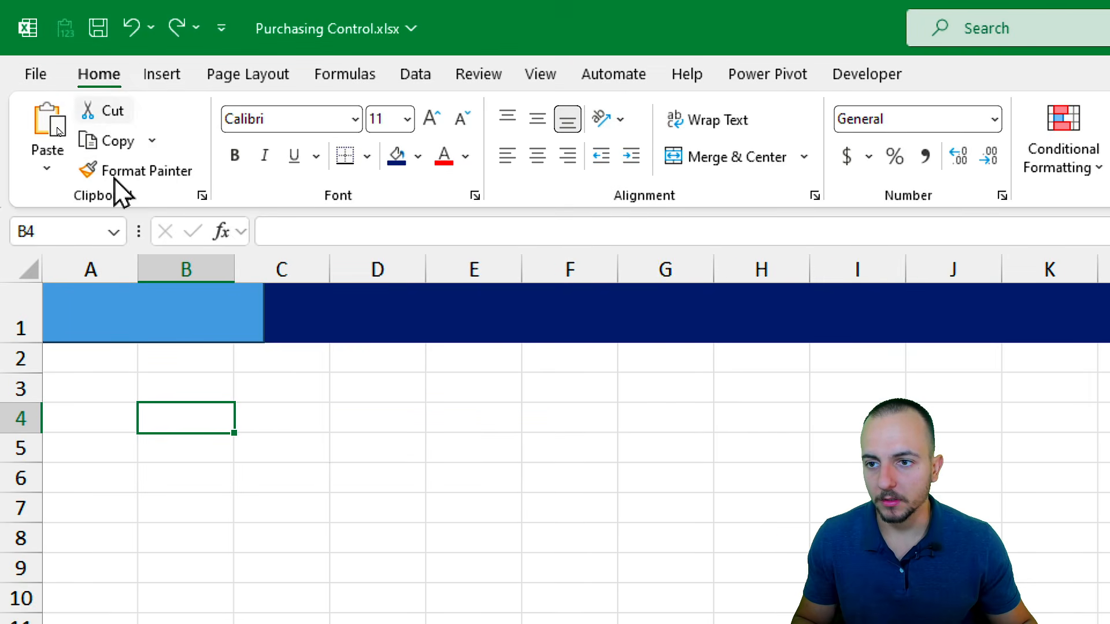
# Step: Set the rectangle's properties to "Don't move or size with cells"
pyautogui.rightClick(212, 334)
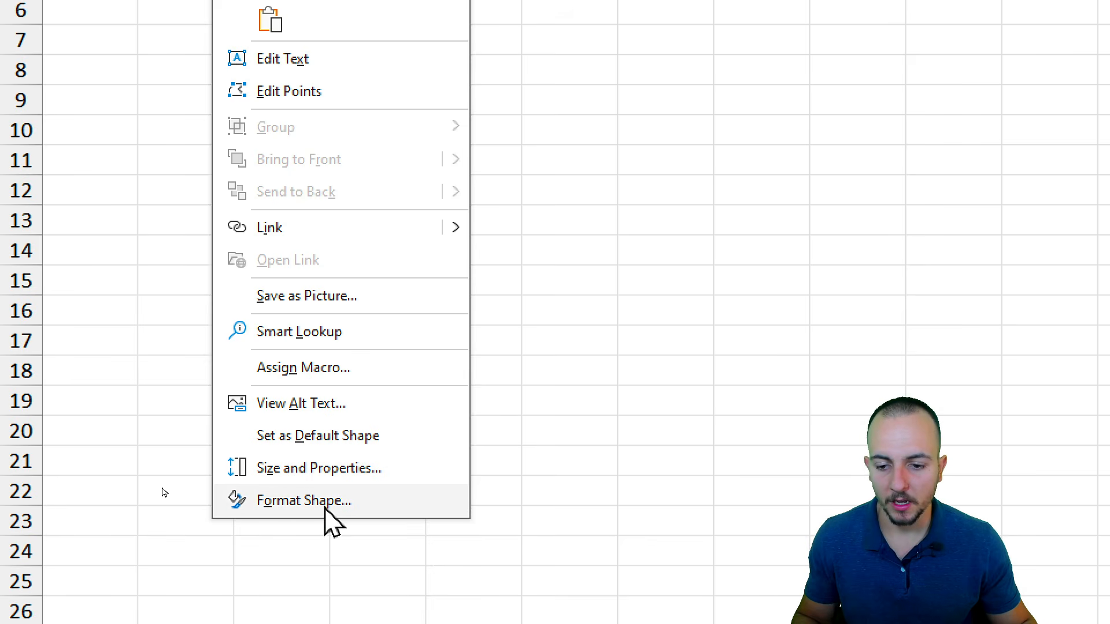
pyautogui.click(303, 500)
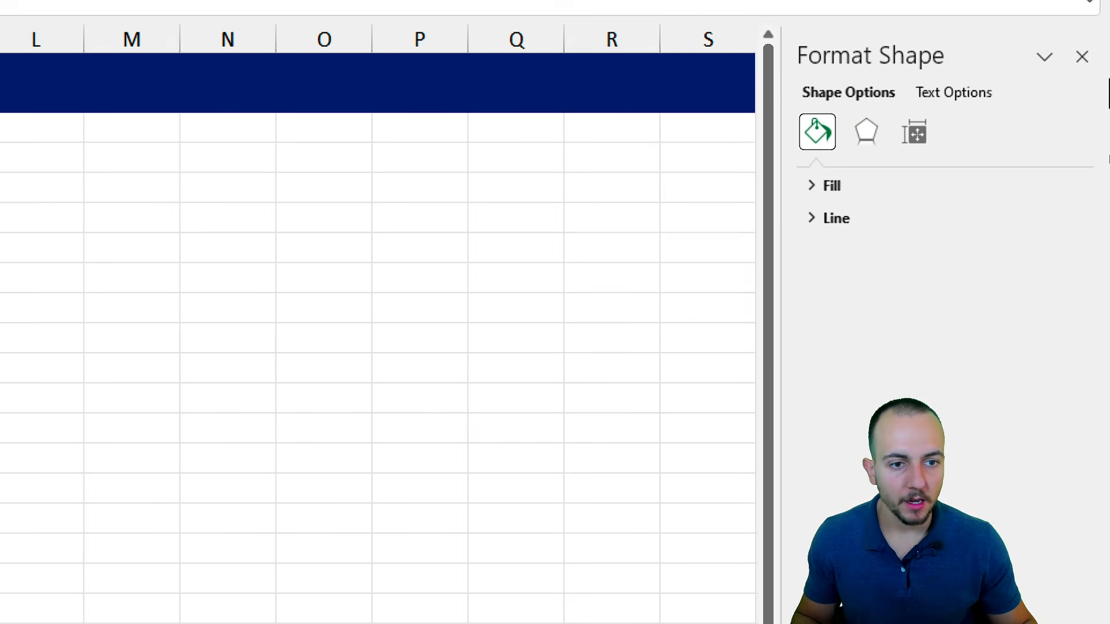
pyautogui.click(924, 144)
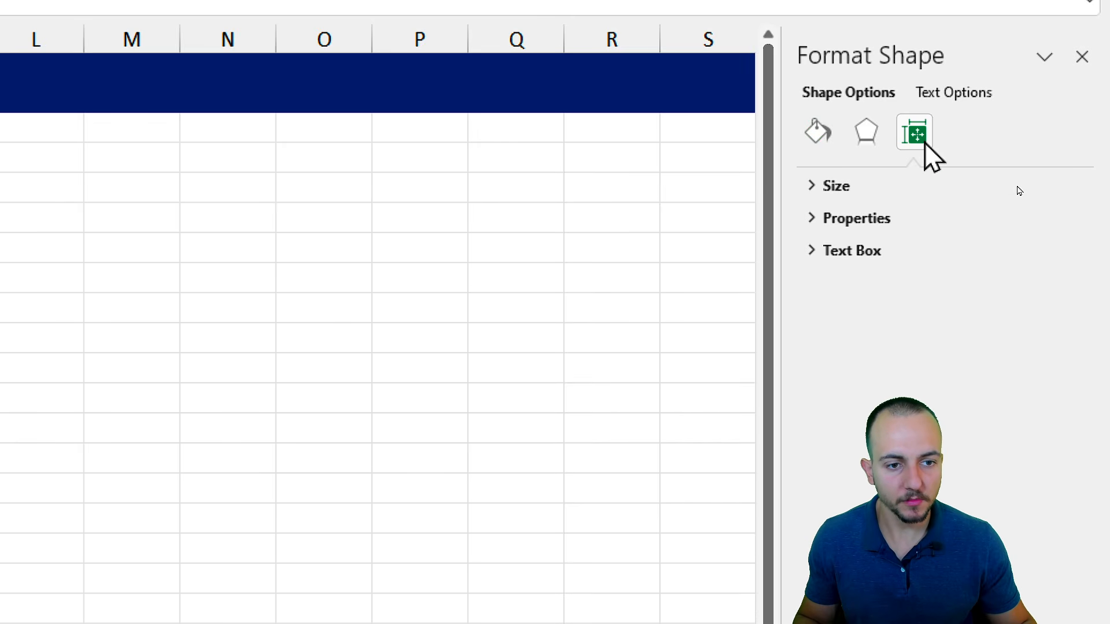
pyautogui.click(876, 225)
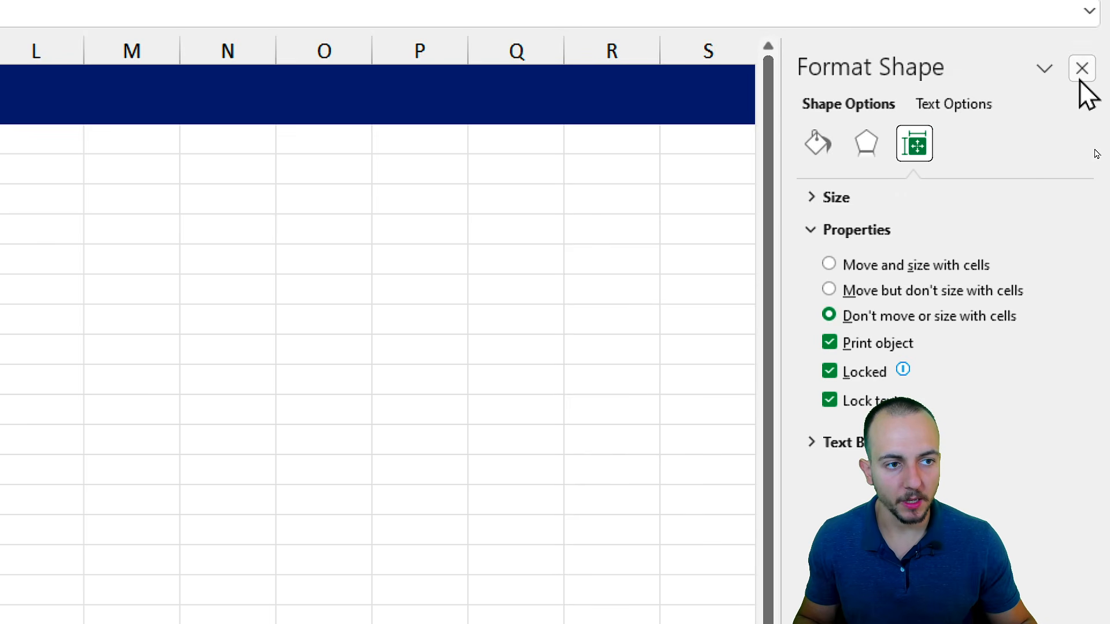
pyautogui.click(1081, 56)
# Step: Widen column A to test that the rectangle keeps its size, and undo the widening
pyautogui.click(96, 179)
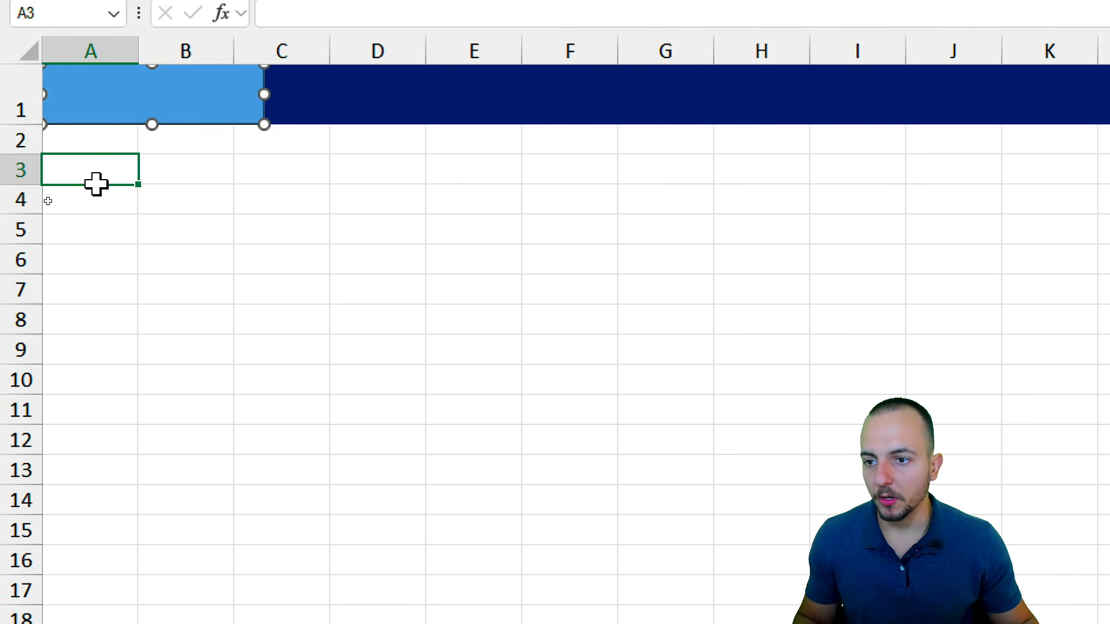
pyautogui.moveTo(138, 96); pyautogui.dragTo(267, 93)
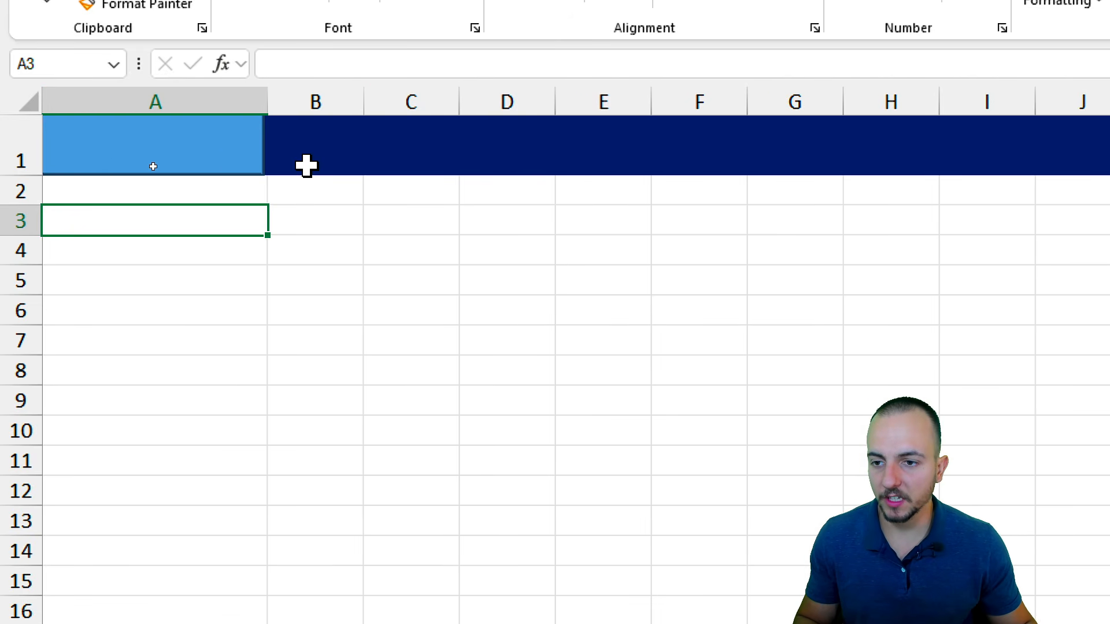
pyautogui.hotkey('ctrl', 'z')
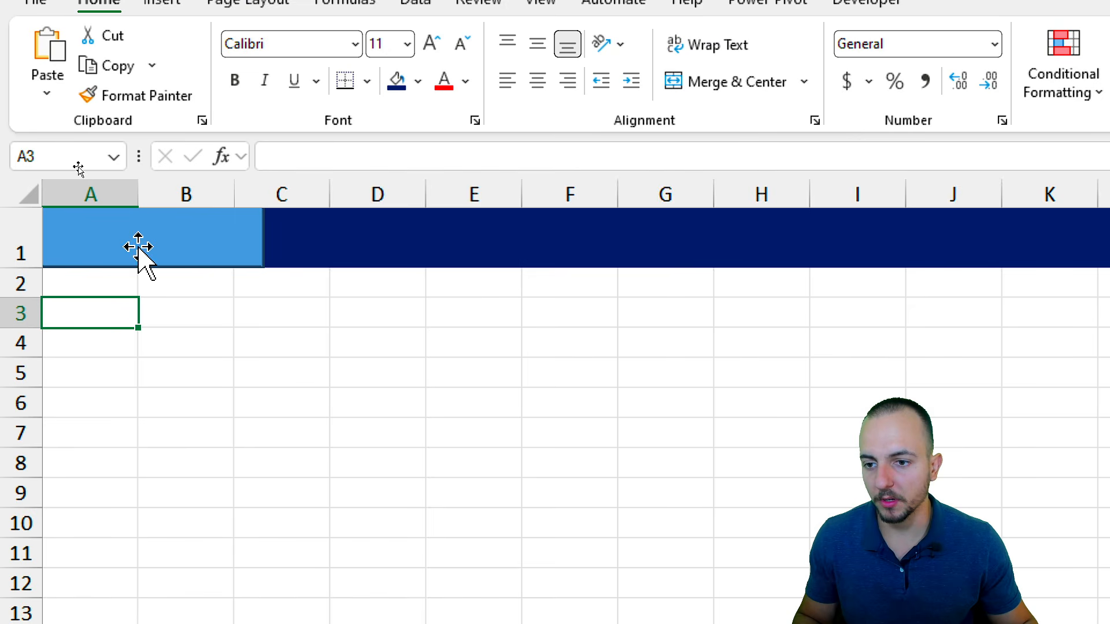
# Step: Label the rectangle "Purchases" and center the text vertically and horizontally
pyautogui.click(174, 156)
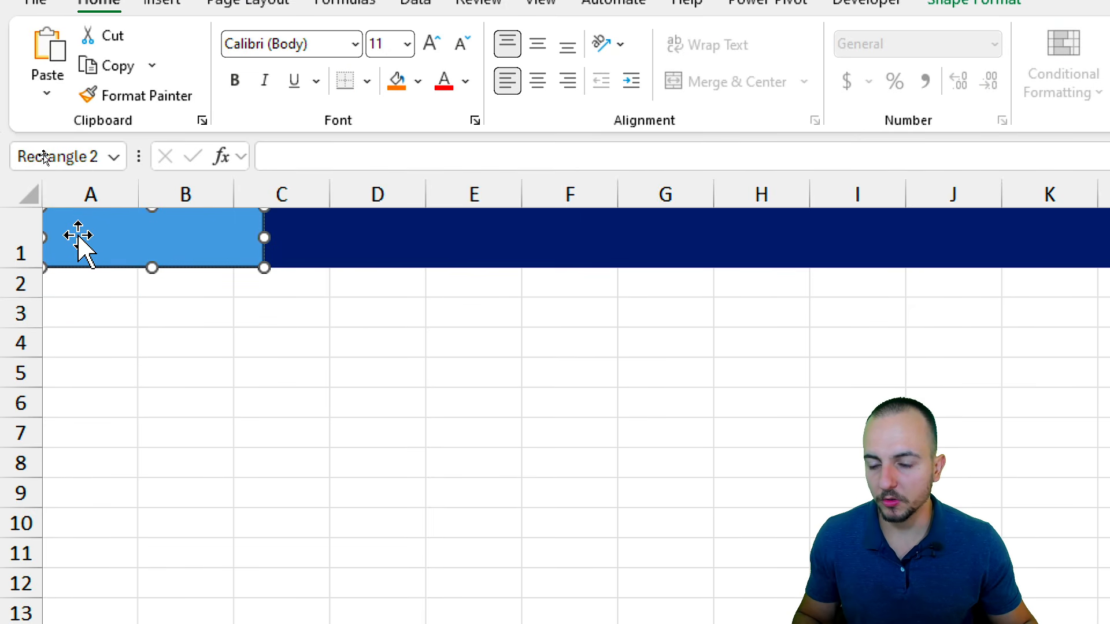
pyautogui.doubleClick(122, 239)
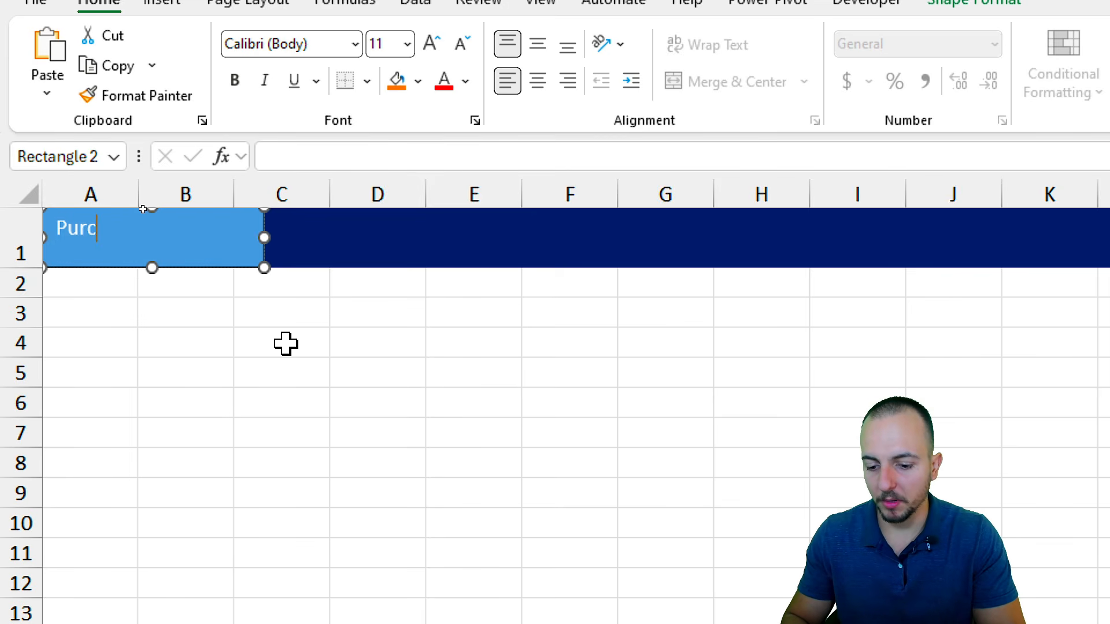
pyautogui.doubleClick(95, 231)
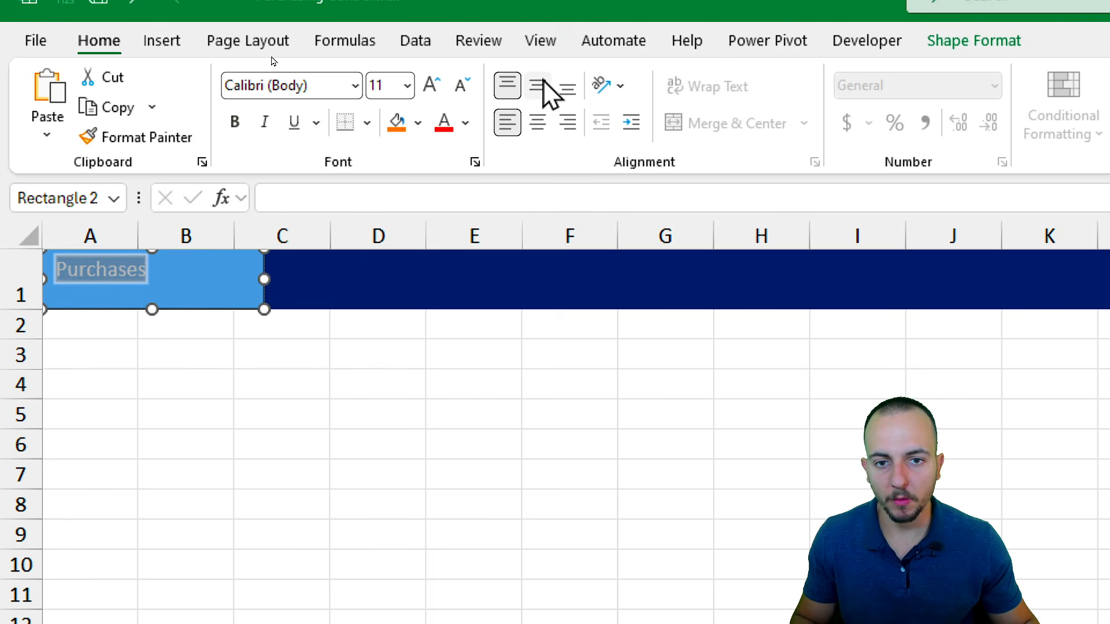
pyautogui.click(544, 83)
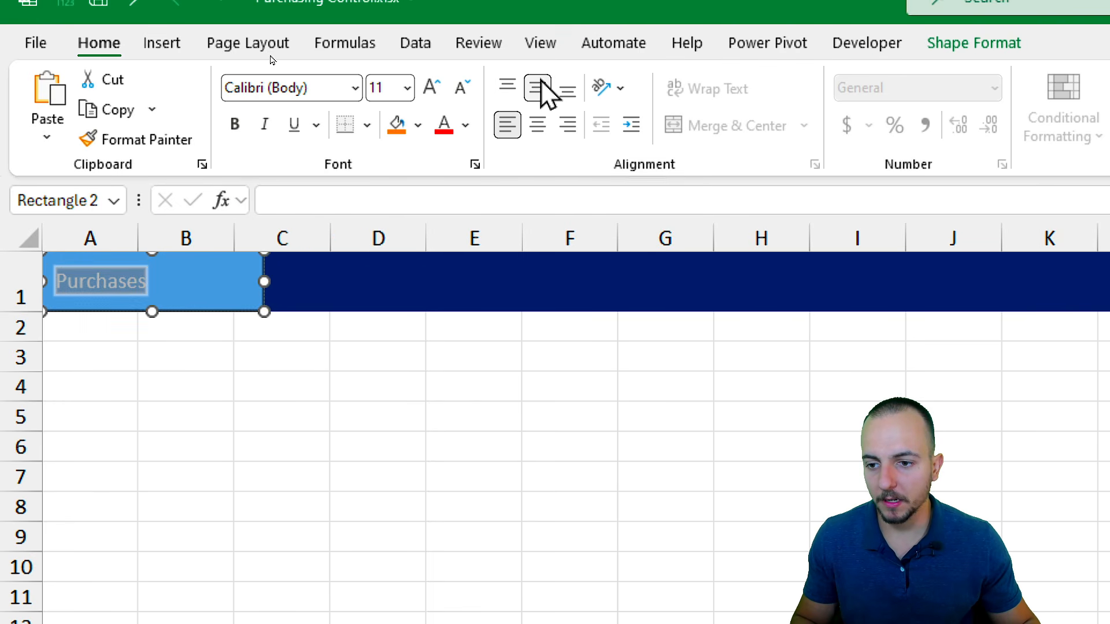
pyautogui.click(538, 125)
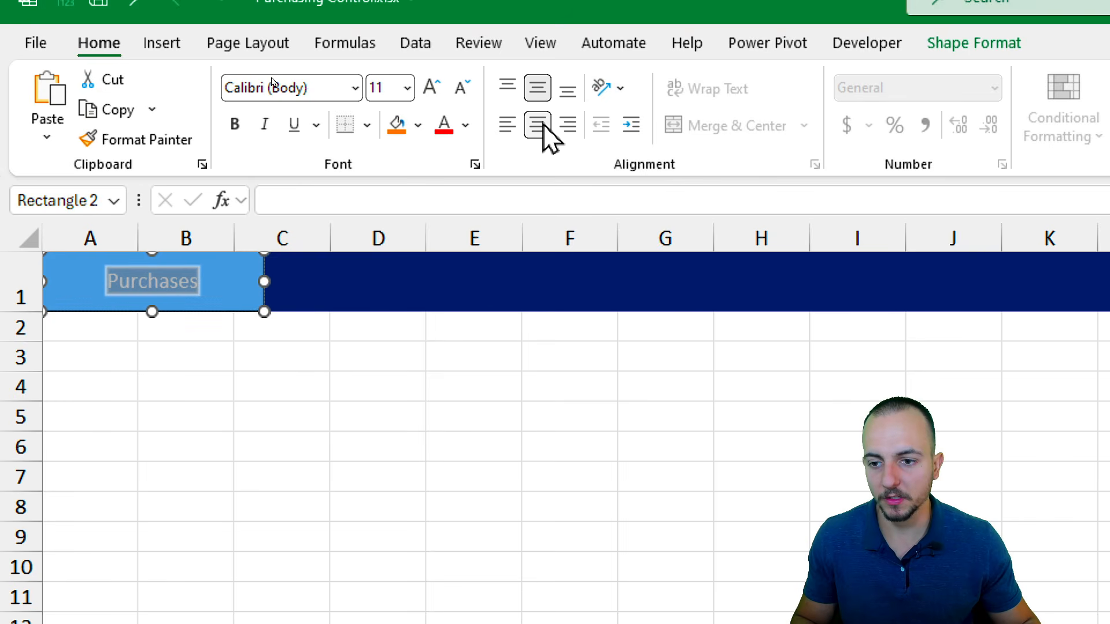
# Step: Enlarge the Purchases label to 18 points and make it bold
pyautogui.click(431, 88)
pyautogui.click(431, 87)
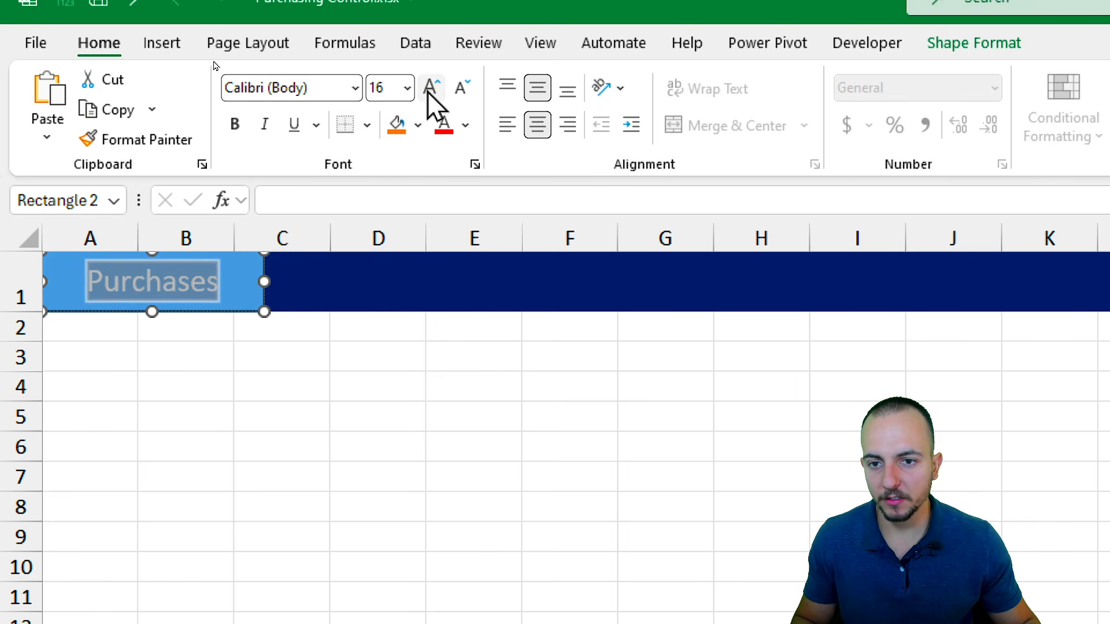
pyautogui.click(431, 88)
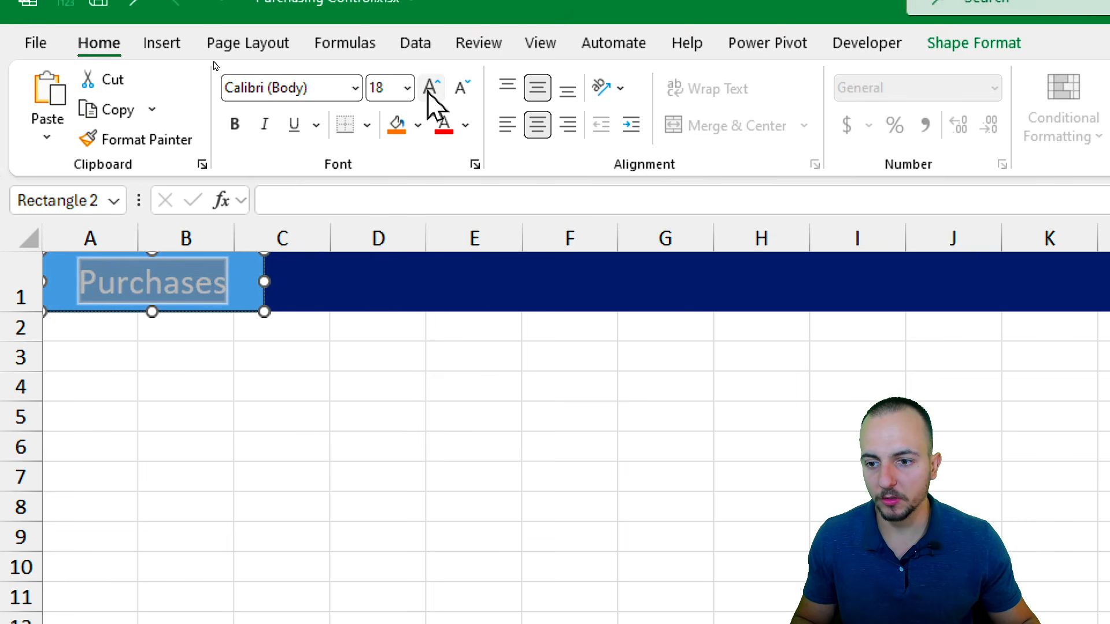
pyautogui.click(238, 126)
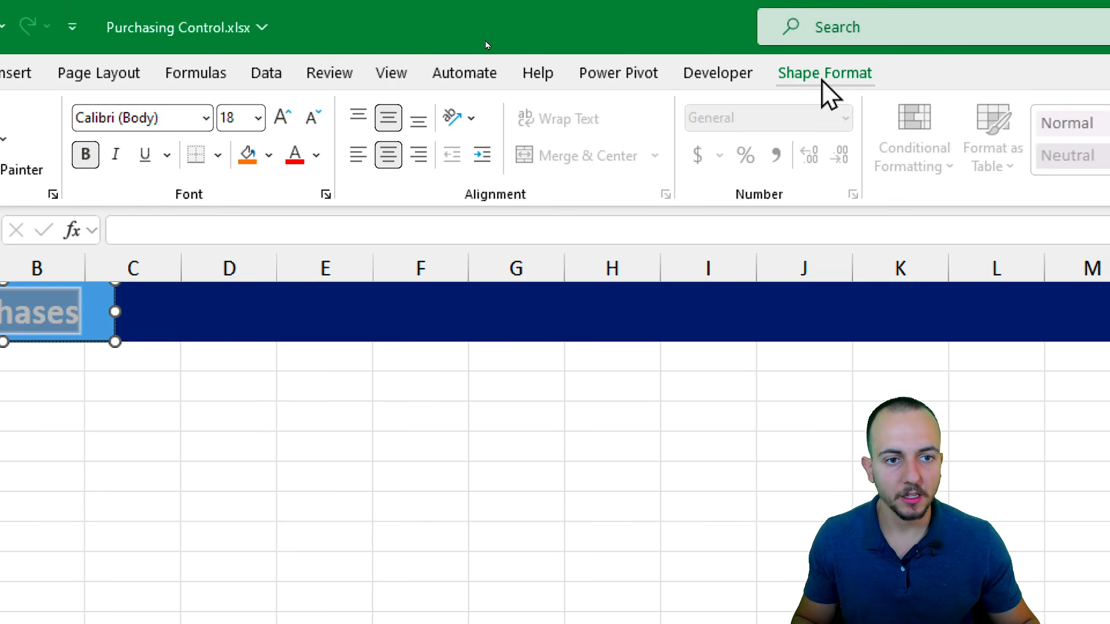
# Step: Apply the darker blue shadowed theme style from the last row of theme styles to the Purchases rectangle
pyautogui.click(824, 73)
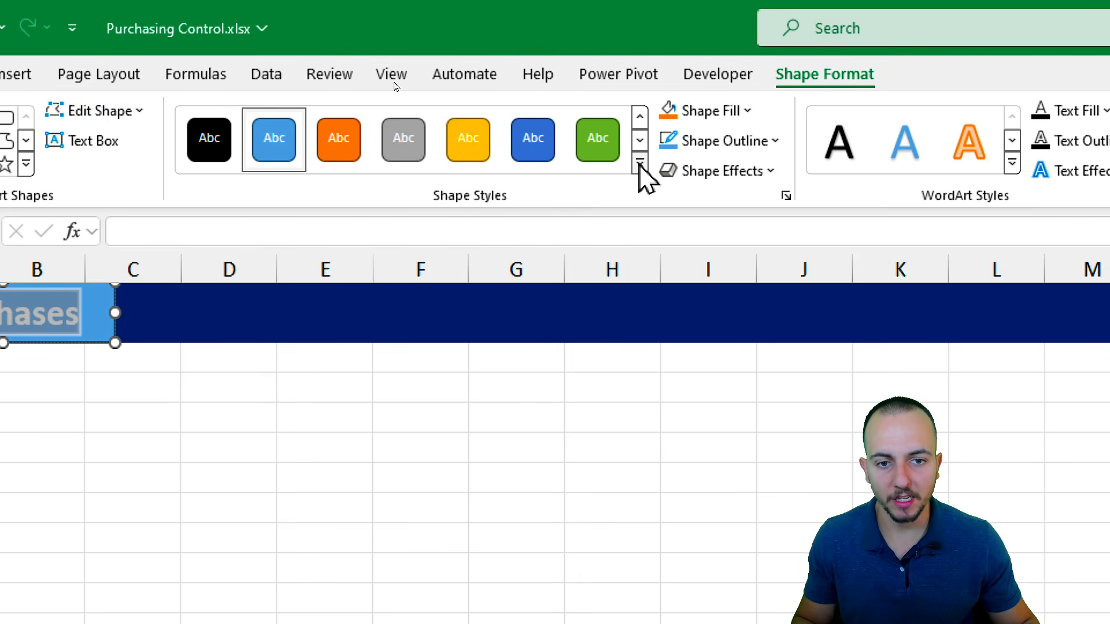
pyautogui.click(640, 164)
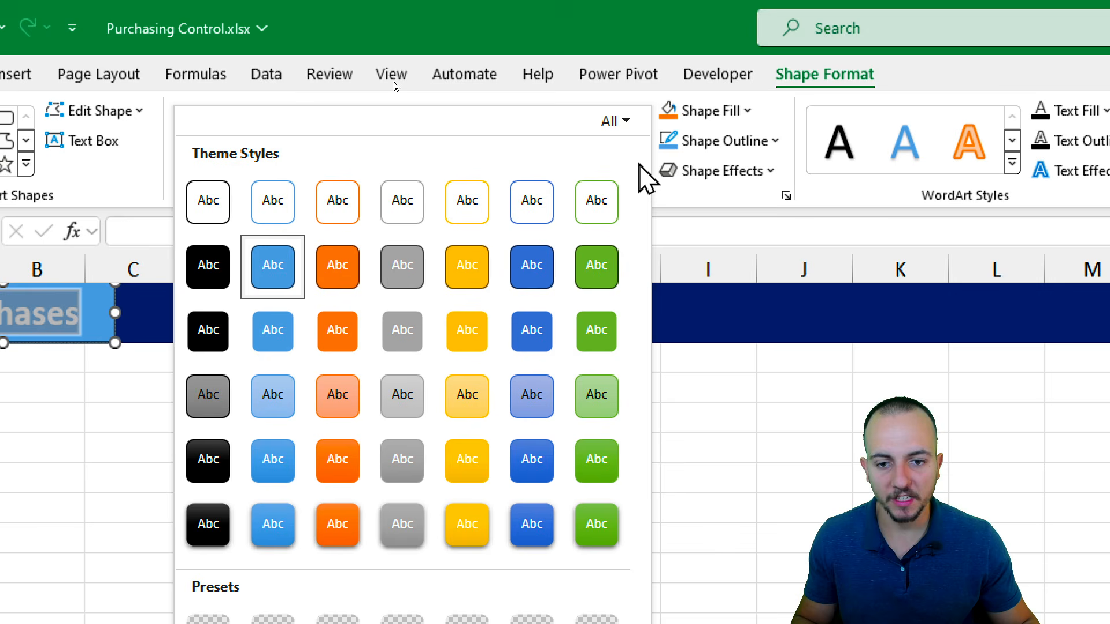
pyautogui.click(532, 526)
pyautogui.click(109, 451)
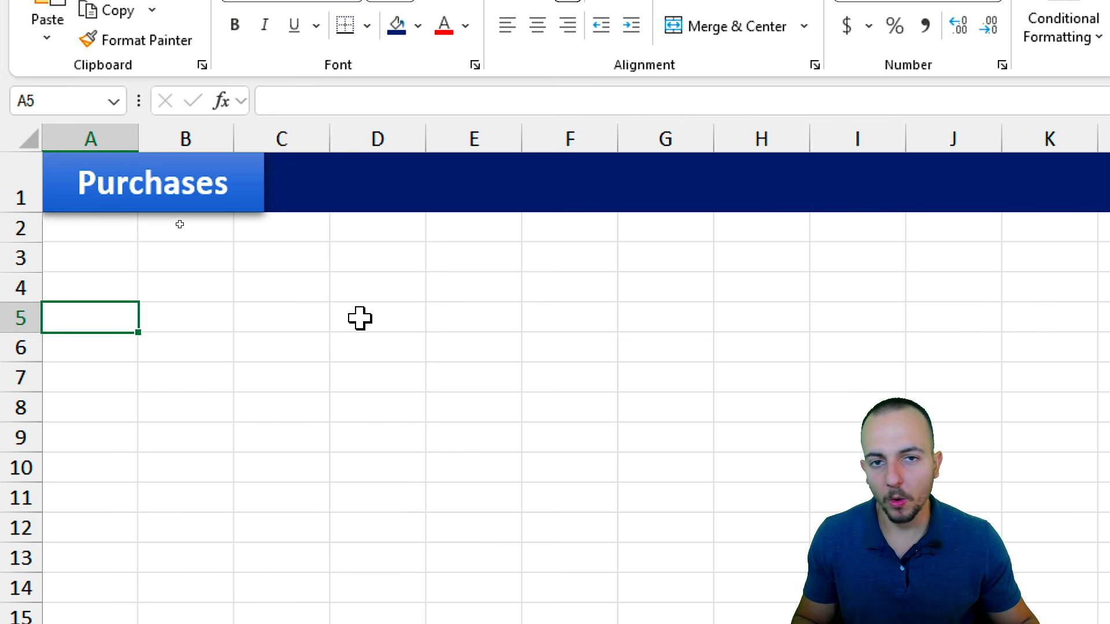
# Step: Duplicate the Purchases button shape on the same sheet
pyautogui.click(258, 209)
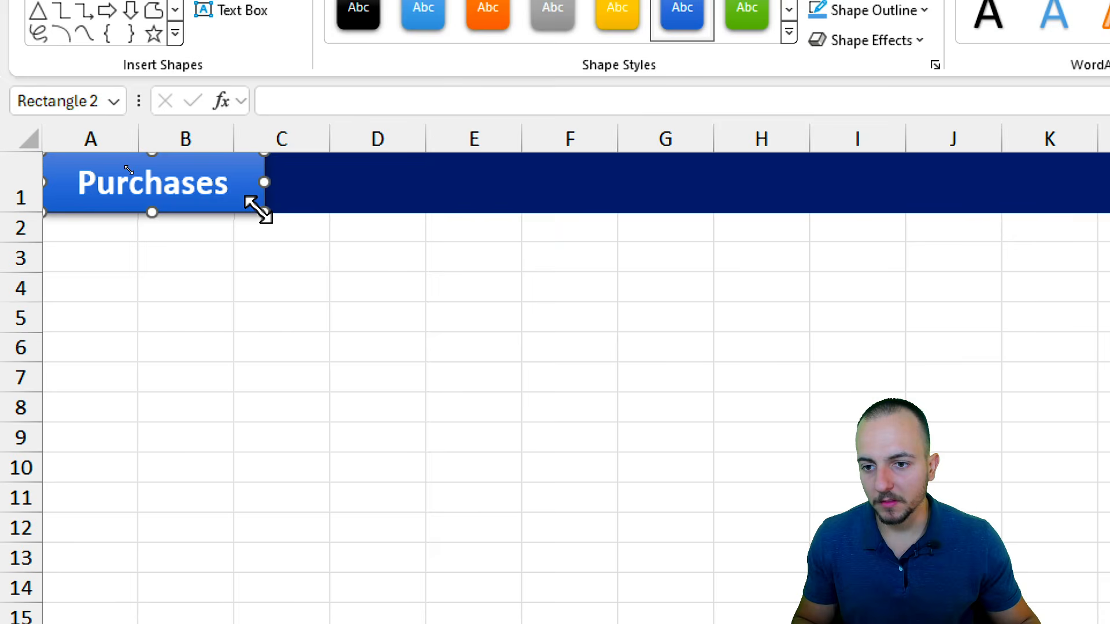
pyautogui.hotkey('ctrl', 'c')
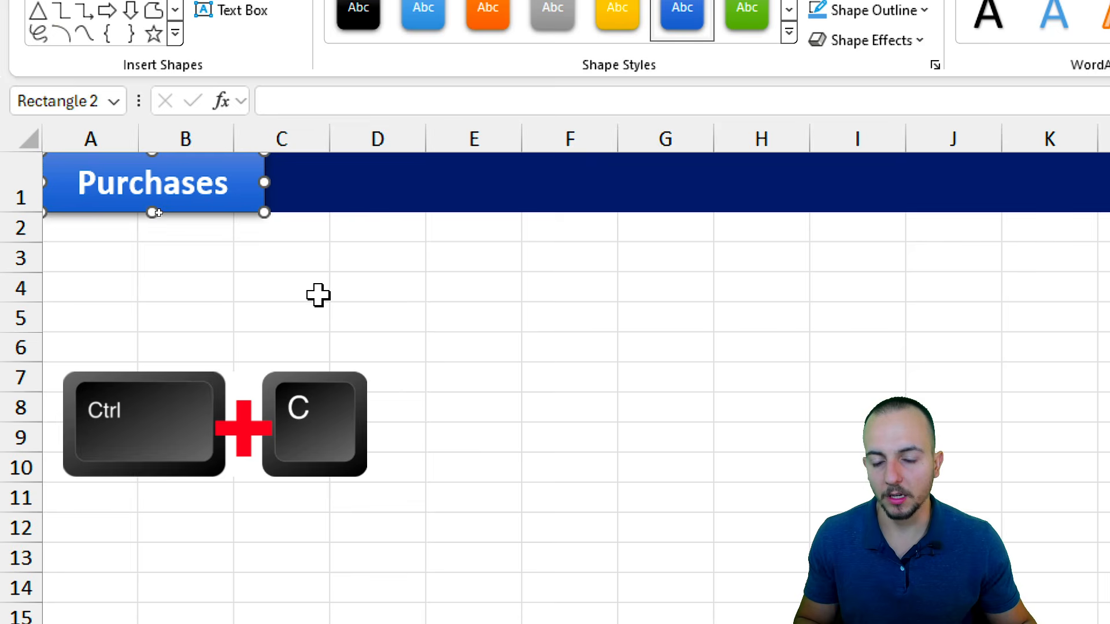
pyautogui.hotkey('ctrl', 'v')
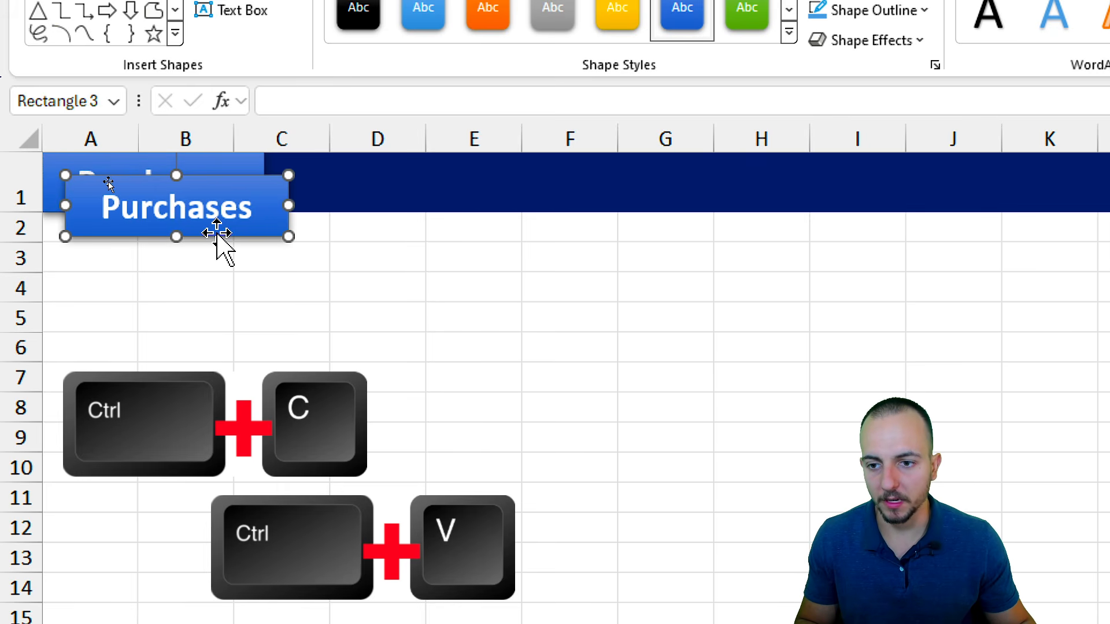
# Step: Place the duplicated Purchases buttons side by side in the header band so it holds three evenly spaced buttons
pyautogui.moveTo(218, 233); pyautogui.dragTo(663, 201)
pyautogui.hotkey('ctrl', 'c')
pyautogui.hotkey('ctrl', 'v')
# Step: Replace the middle button's label with "Products"
pyautogui.click(425, 192)
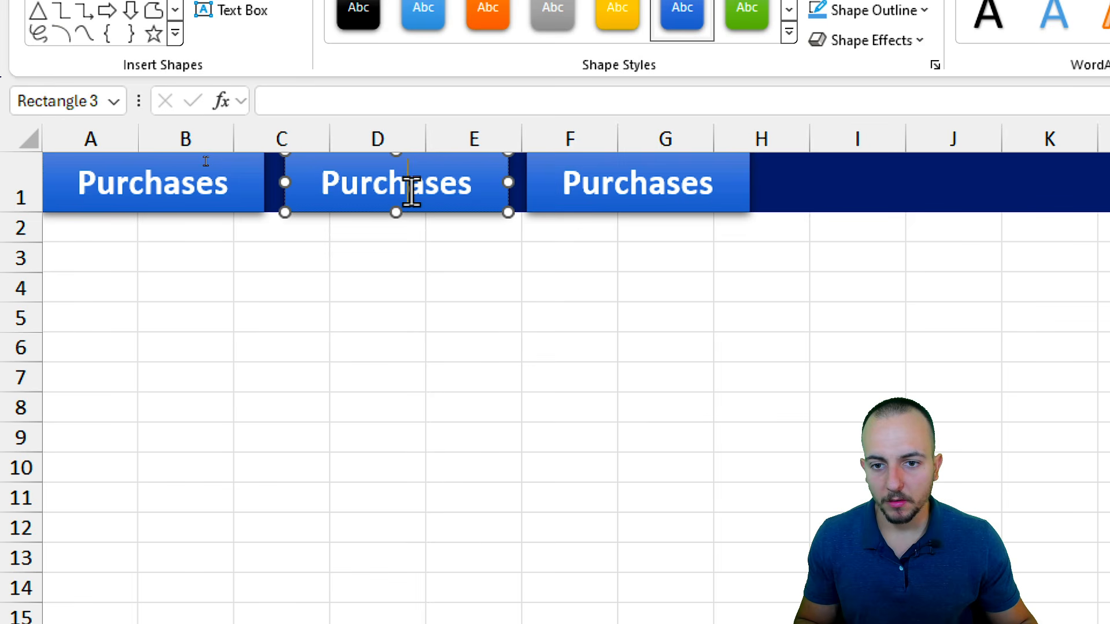
pyautogui.doubleClick(412, 191)
pyautogui.write('Products')
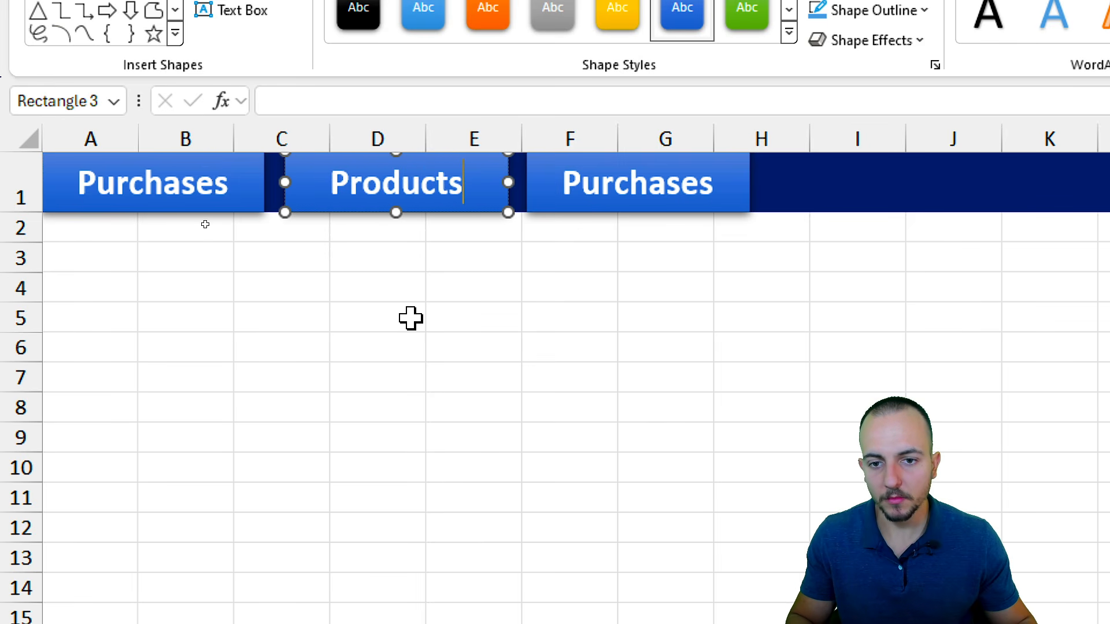
# Step: Replace the third button's label with "Suppliers"
pyautogui.click(599, 197)
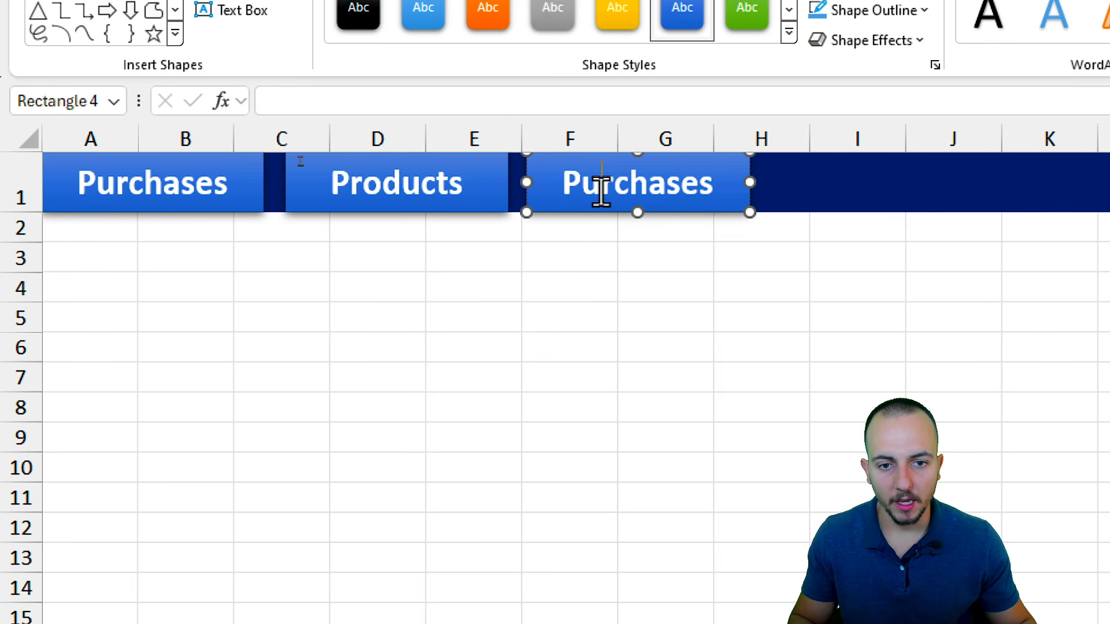
pyautogui.doubleClick(601, 190)
pyautogui.write('Su')
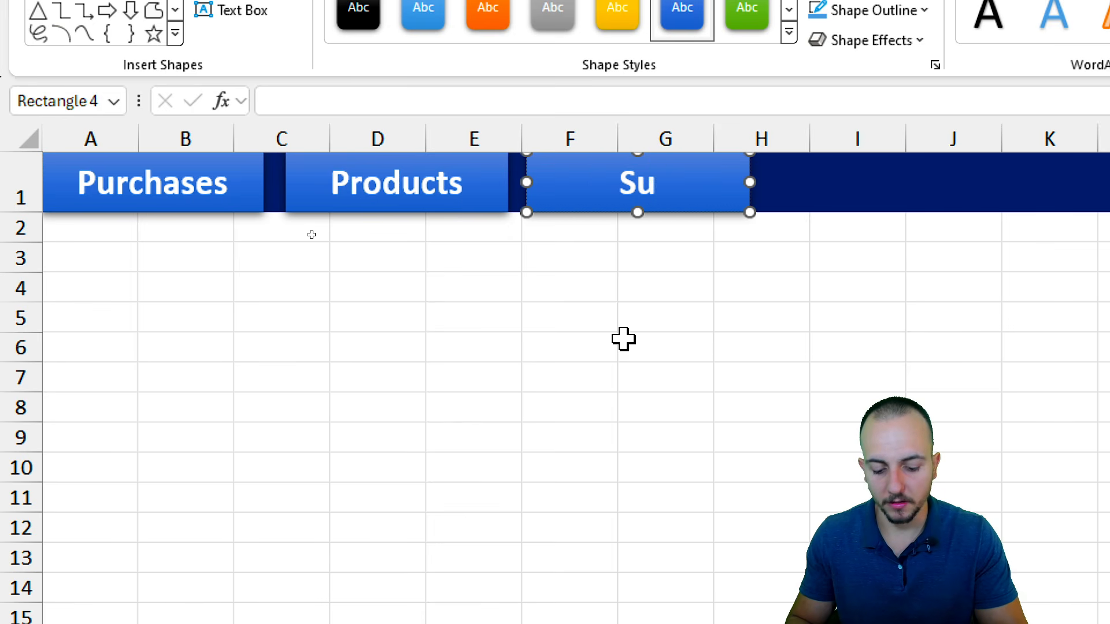
pyautogui.write('ppliers')
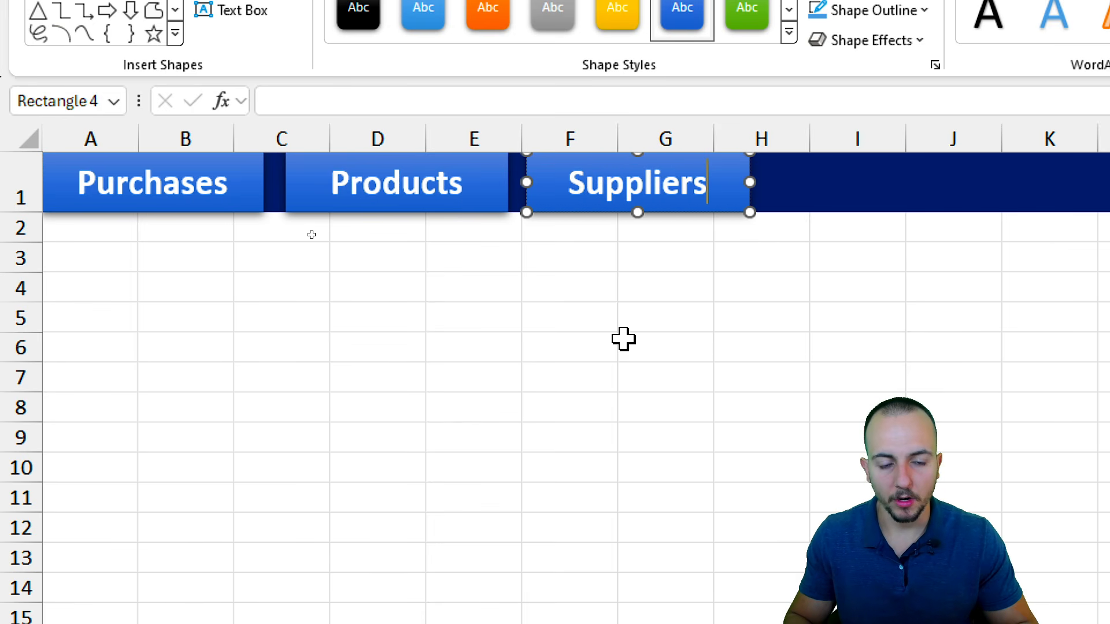
pyautogui.click(569, 316)
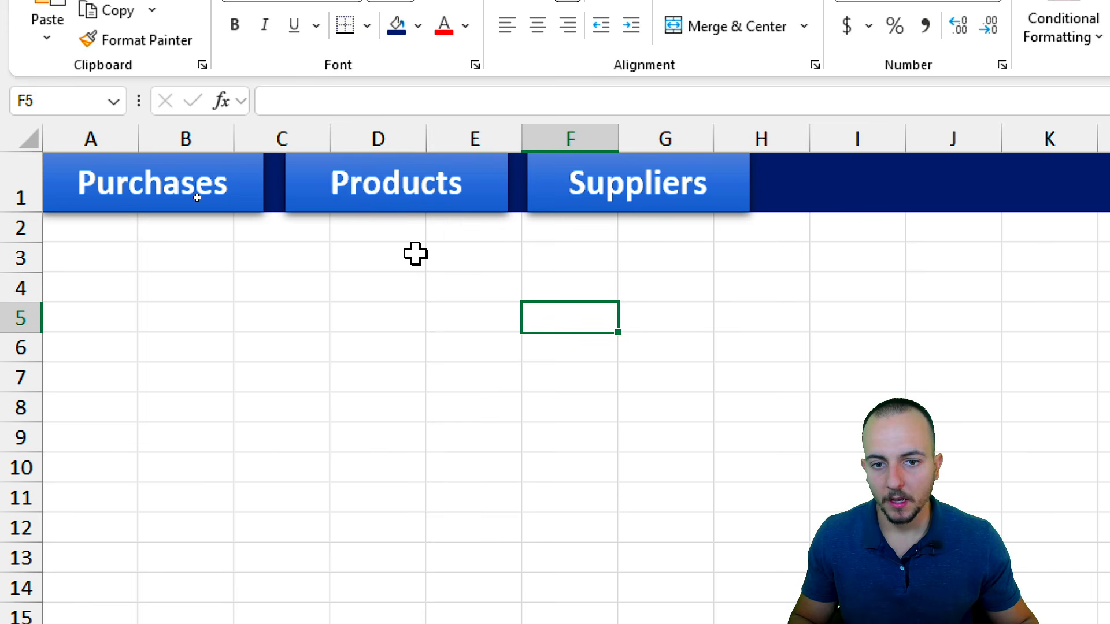
# Step: Nudge the Products button slightly left to even out the gaps between the header buttons
pyautogui.click(473, 205)
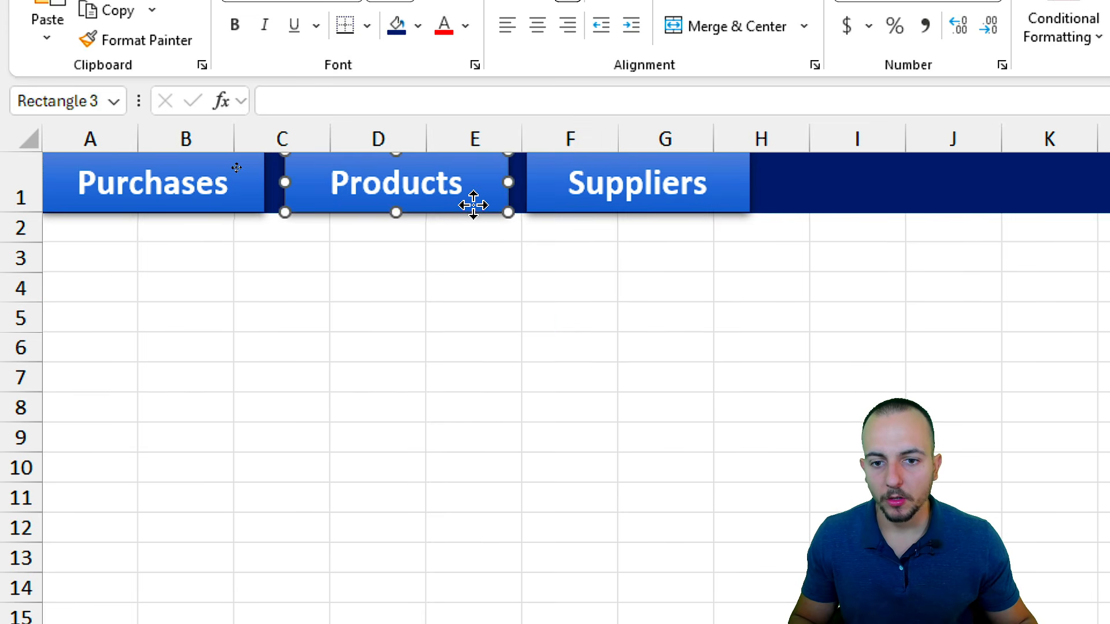
pyautogui.press('Left')
pyautogui.press('Left')
pyautogui.click(451, 263)
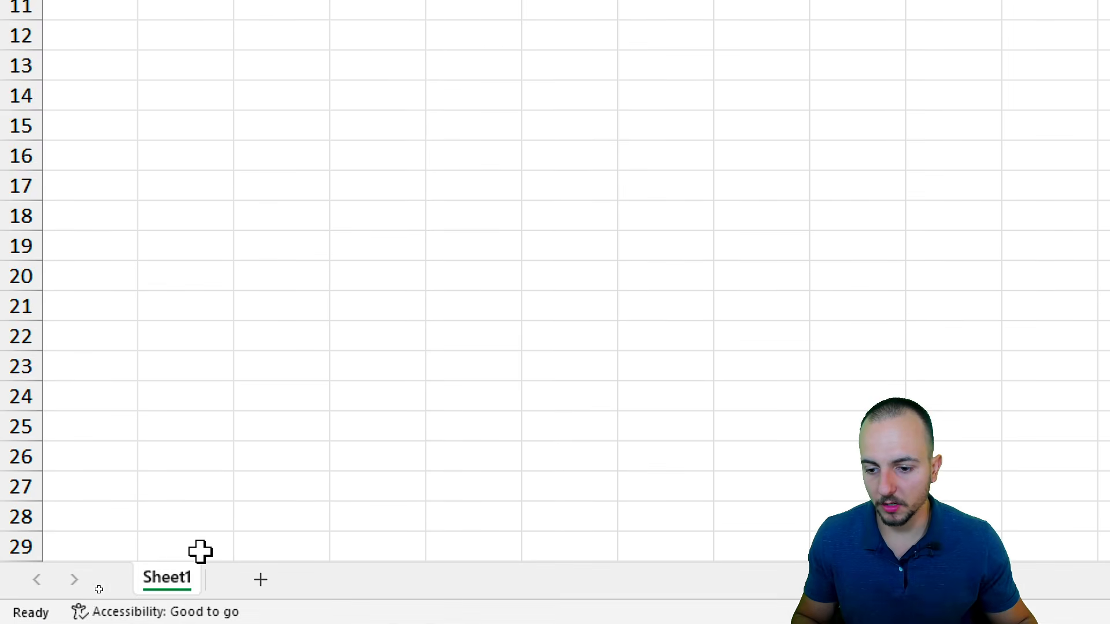
# Step: Rename Sheet1 as Purchases
pyautogui.rightClick(163, 576)
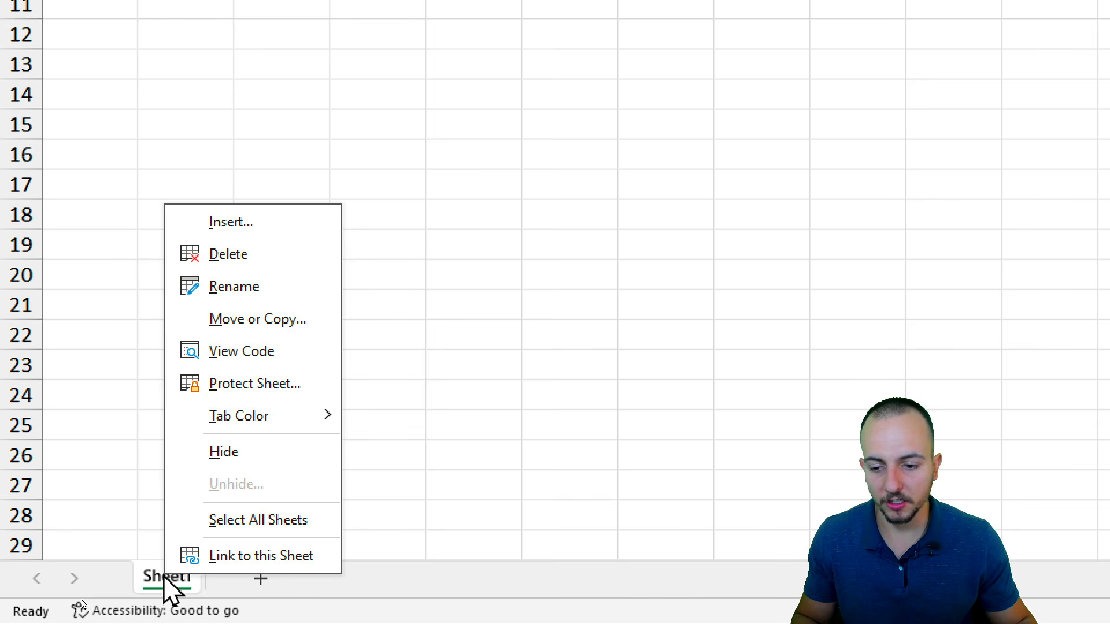
pyautogui.click(268, 292)
pyautogui.write('Purch')
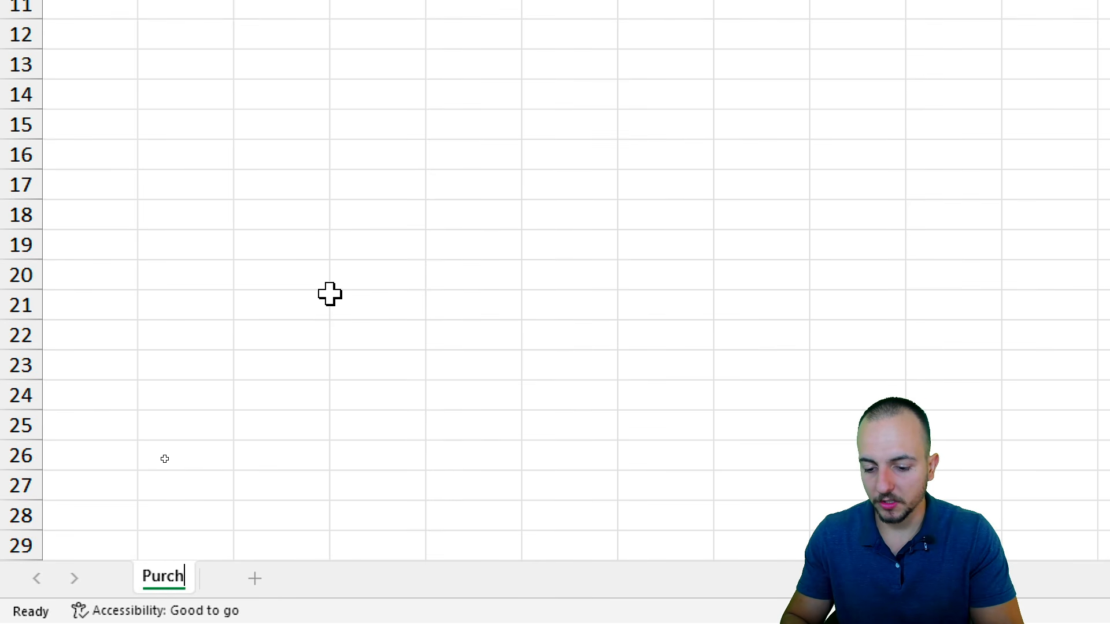
pyautogui.write('ases')
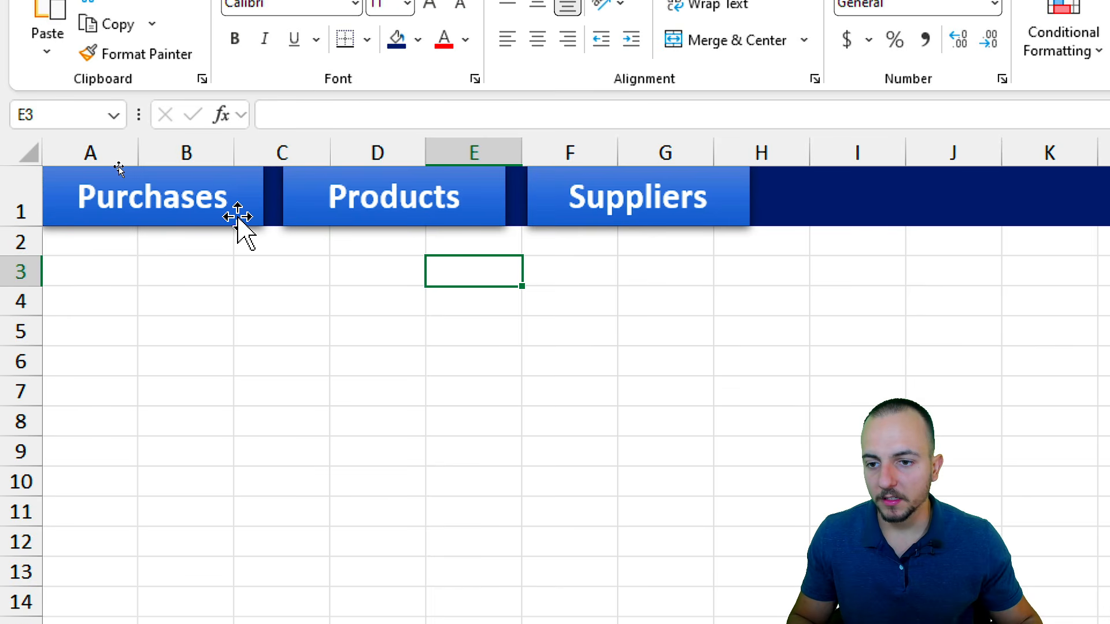
# Step: Give the Purchases button the gold shadowed theme style and the standard dark blue font color
pyautogui.click(238, 217)
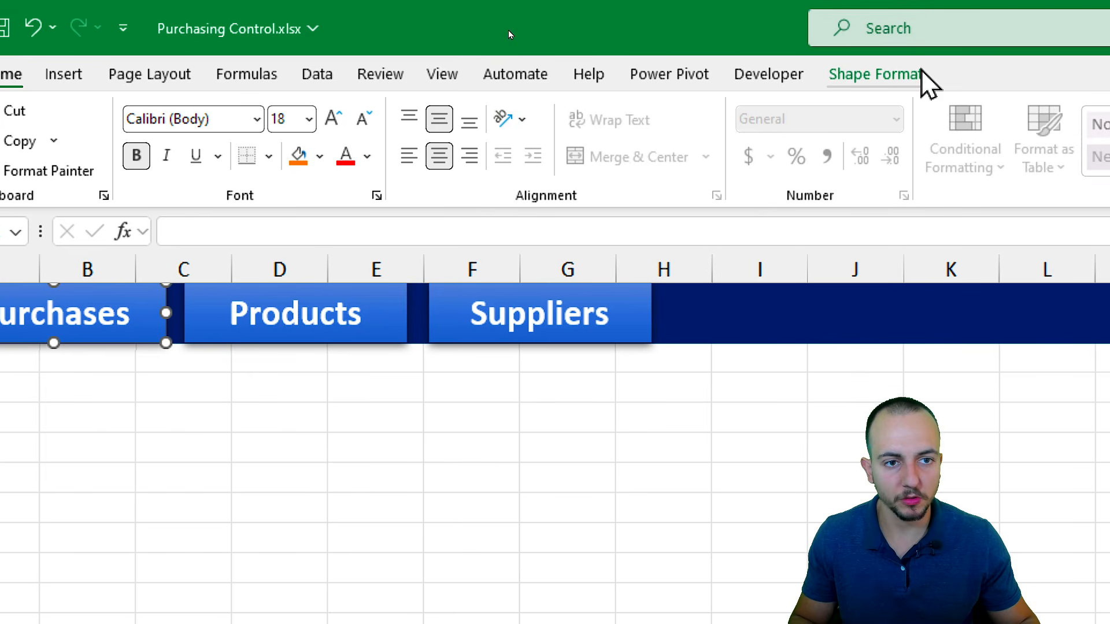
pyautogui.click(870, 81)
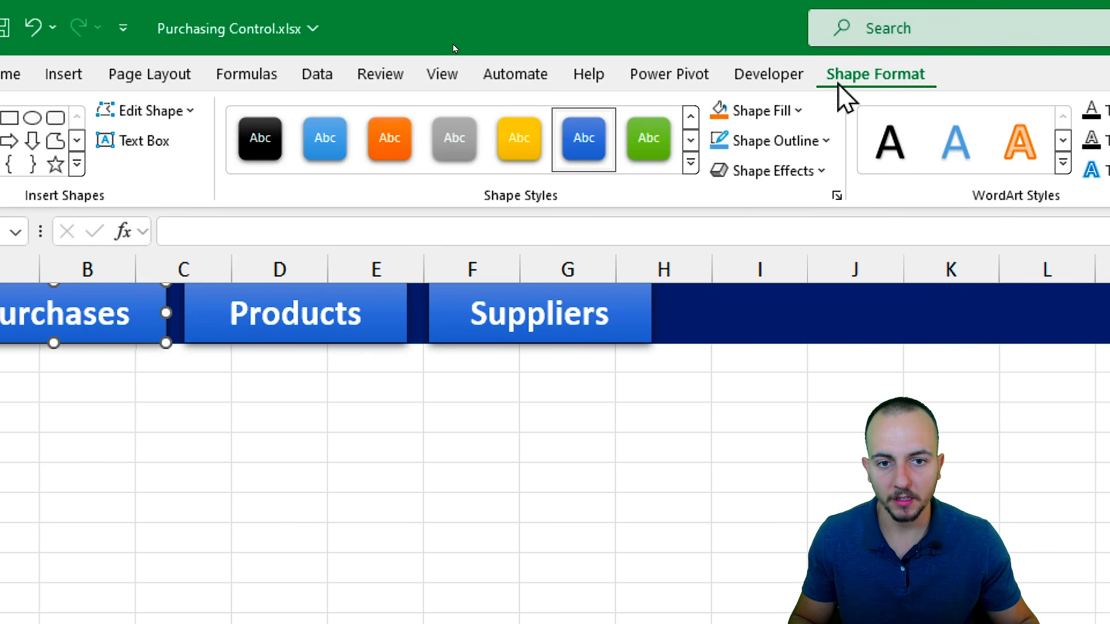
pyautogui.click(519, 144)
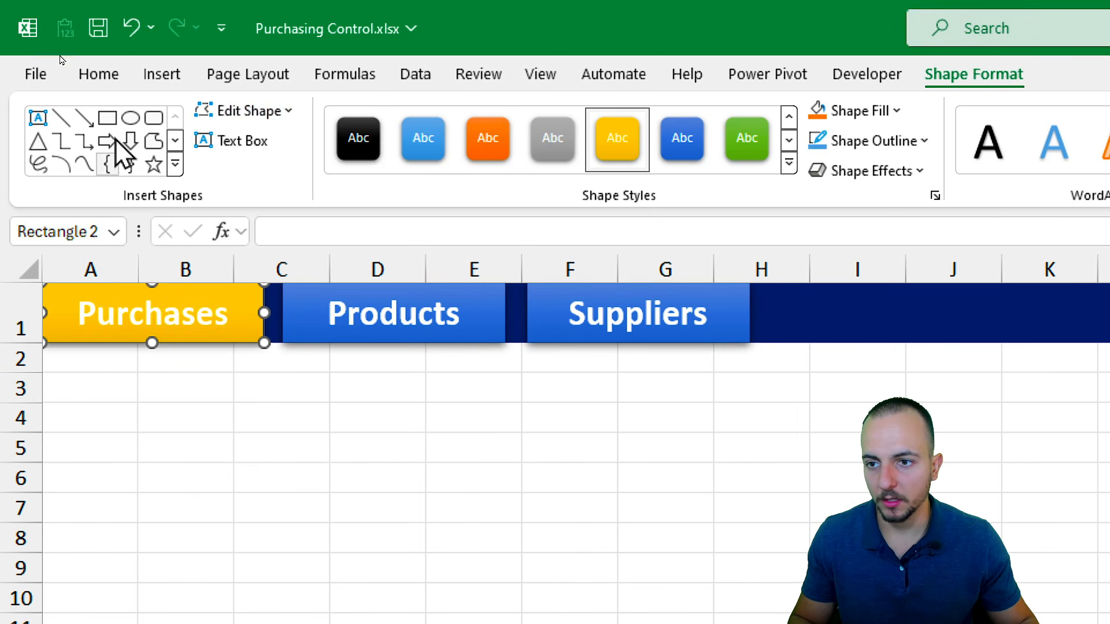
pyautogui.click(110, 78)
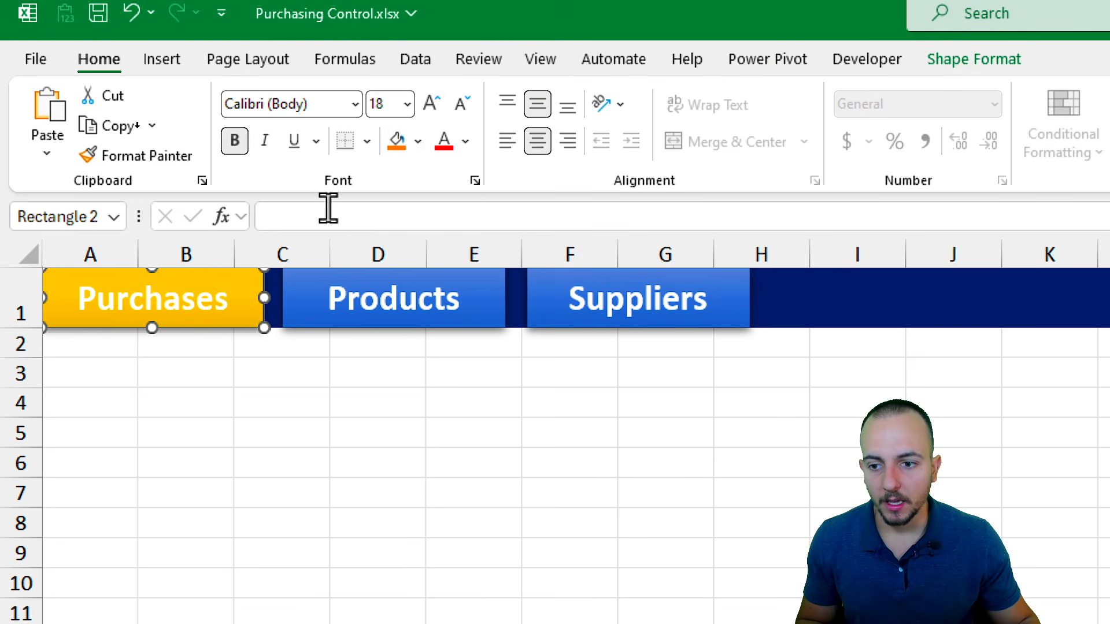
pyautogui.click(465, 142)
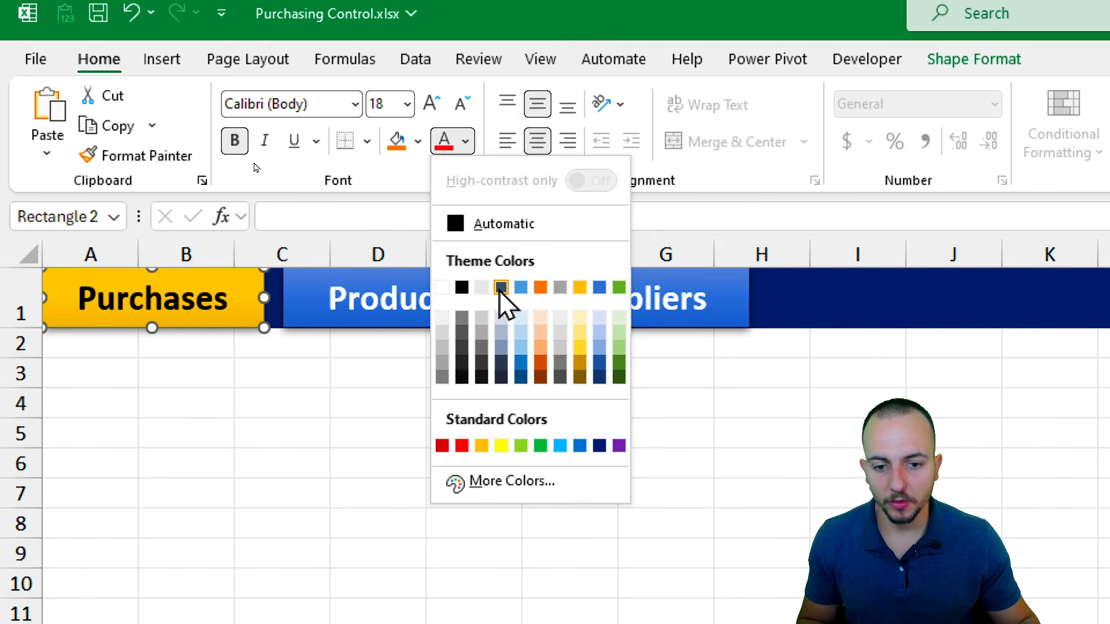
pyautogui.click(600, 447)
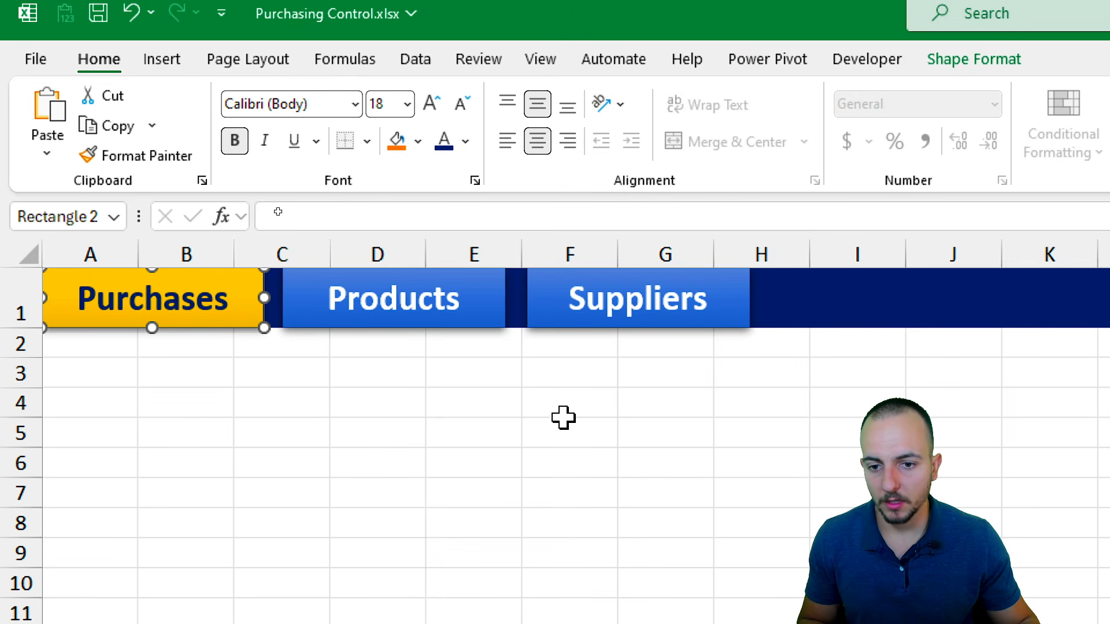
# Step: Reduce the Products button's label to 10 points
pyautogui.click(501, 317)
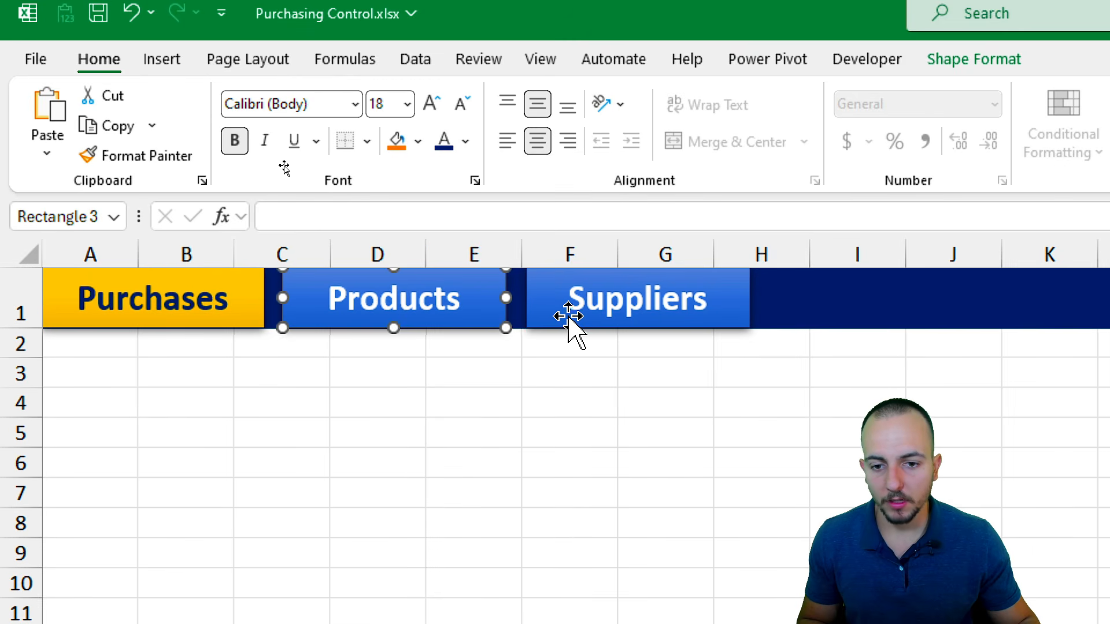
pyautogui.click(462, 104)
pyautogui.click(461, 104)
pyautogui.click(461, 104)
pyautogui.click(461, 104)
pyautogui.click(462, 104)
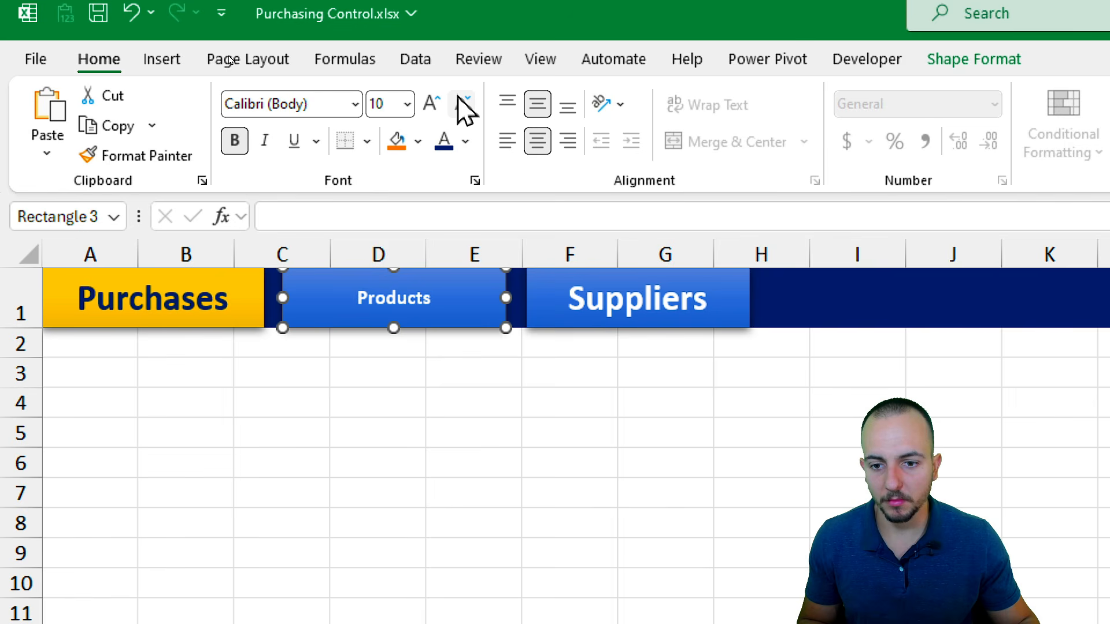
# Step: Reduce the Suppliers button's label to 10 points
pyautogui.click(540, 298)
pyautogui.click(461, 104)
pyautogui.click(462, 104)
pyautogui.click(461, 104)
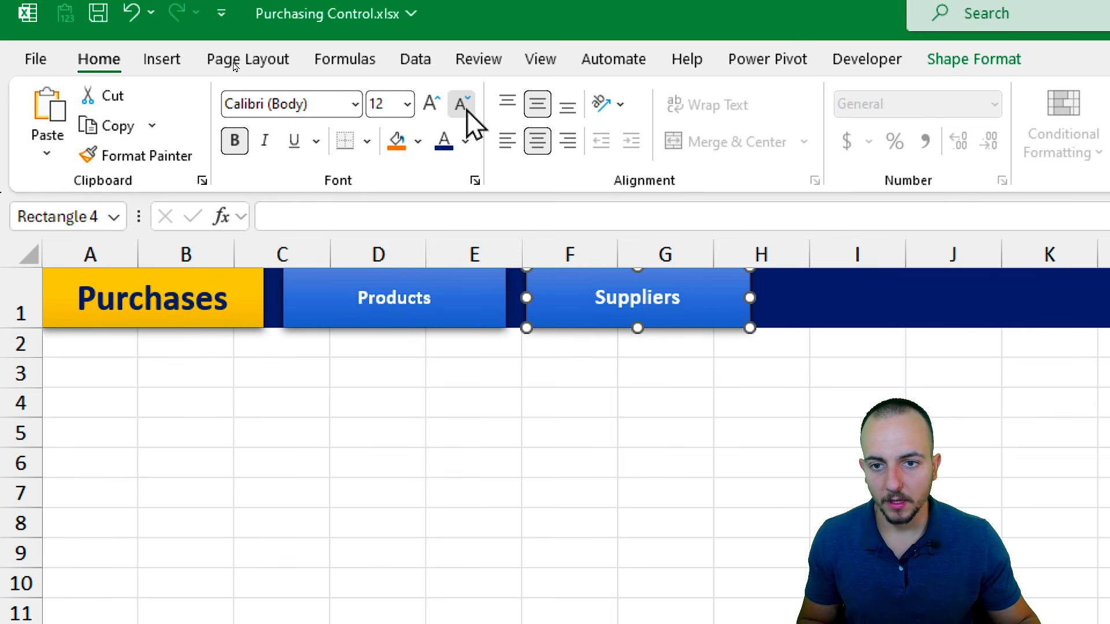
pyautogui.click(461, 104)
pyautogui.click(461, 104)
pyautogui.click(341, 459)
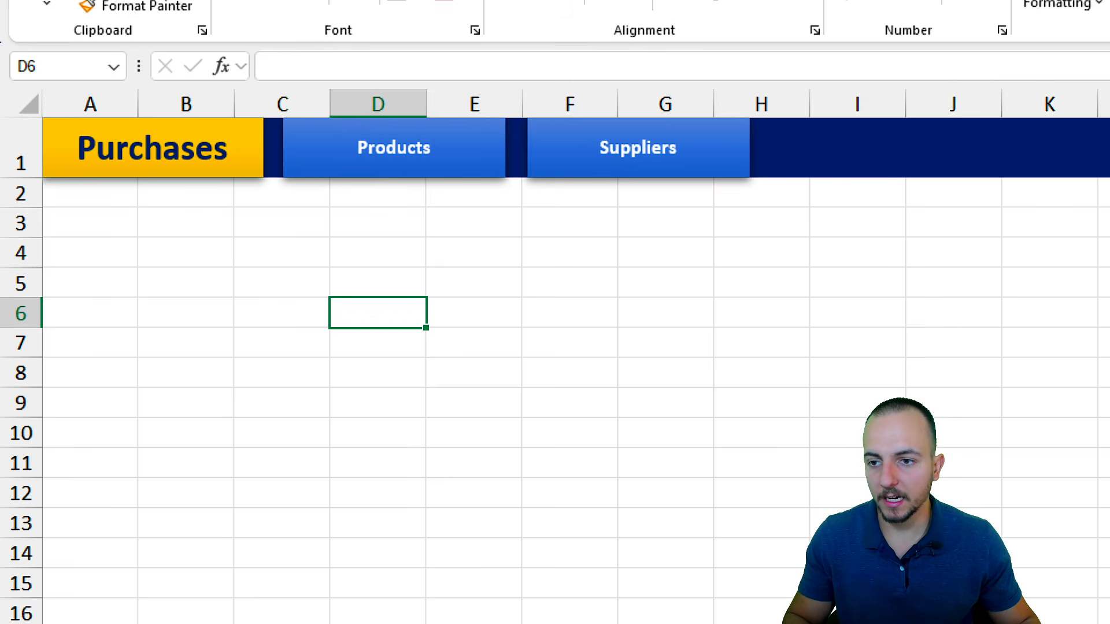
pyautogui.moveTo(34, 99)
pyautogui.mouseDown()
pyautogui.moveTo(246, 191)
pyautogui.moveTo(274, 186)
pyautogui.moveTo(262, 287)
pyautogui.mouseUp()
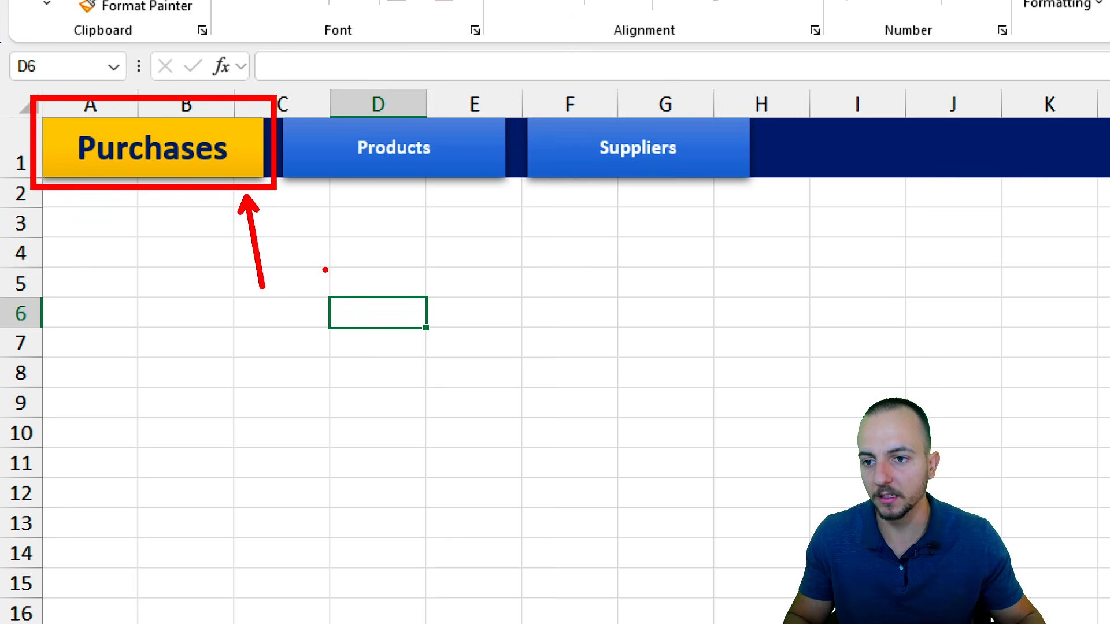
pyautogui.press('Escape')
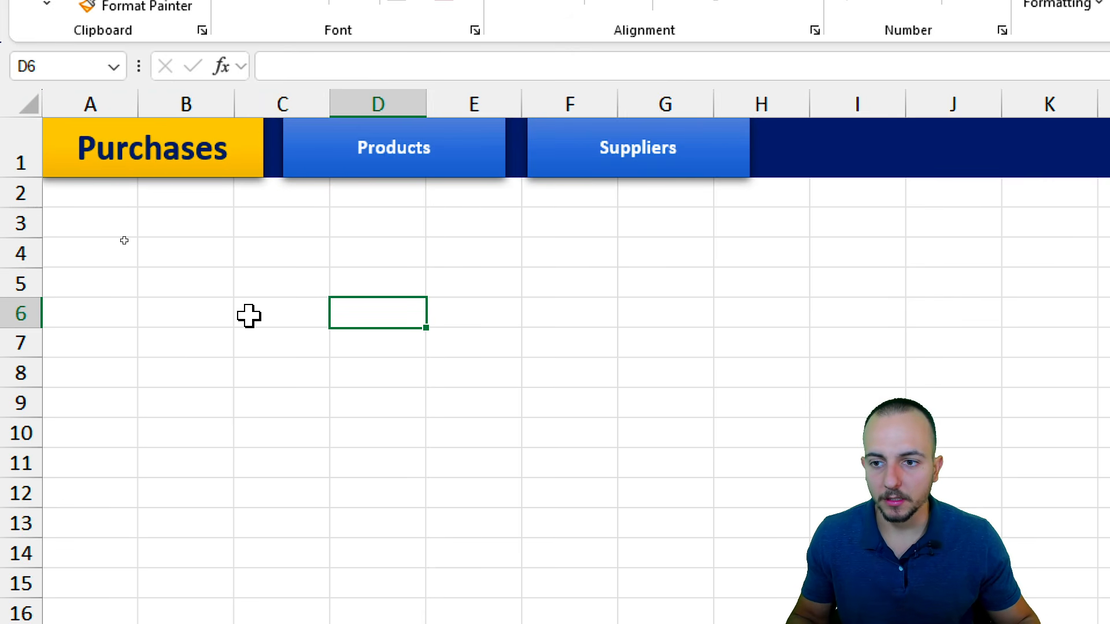
# Step: Select header row 1 and make two copies of the Purchases sheet after the original
pyautogui.click(12, 149)
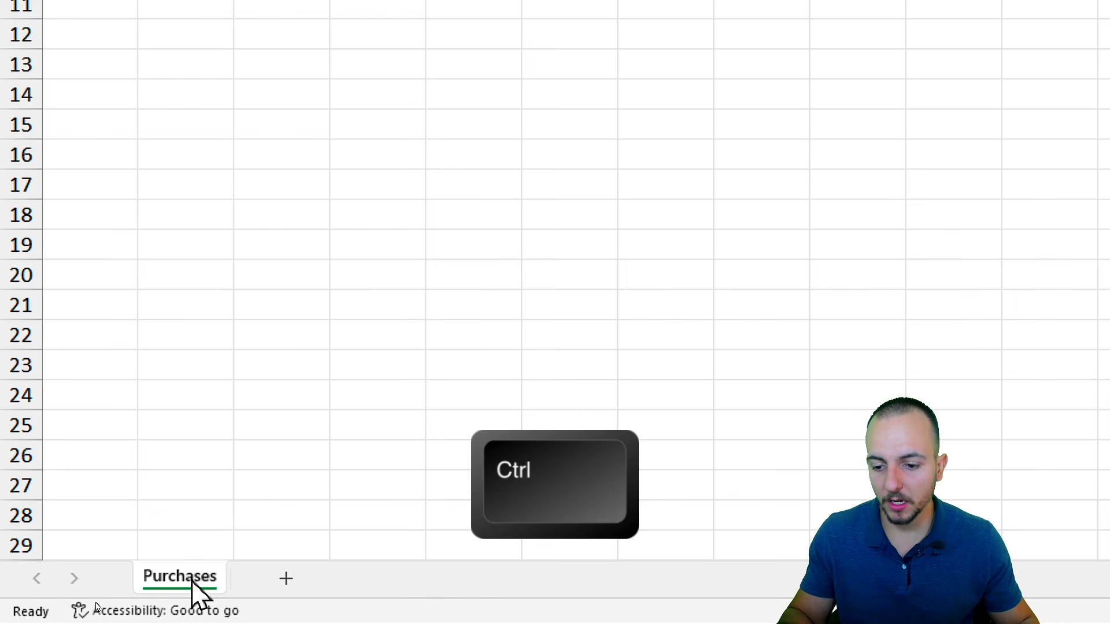
pyautogui.moveTo(193, 581); pyautogui.dragTo(408, 582)
# Step: Rename the sheet Purchases (2) as Products and Purchases (3) as Suppliers
pyautogui.click(303, 581)
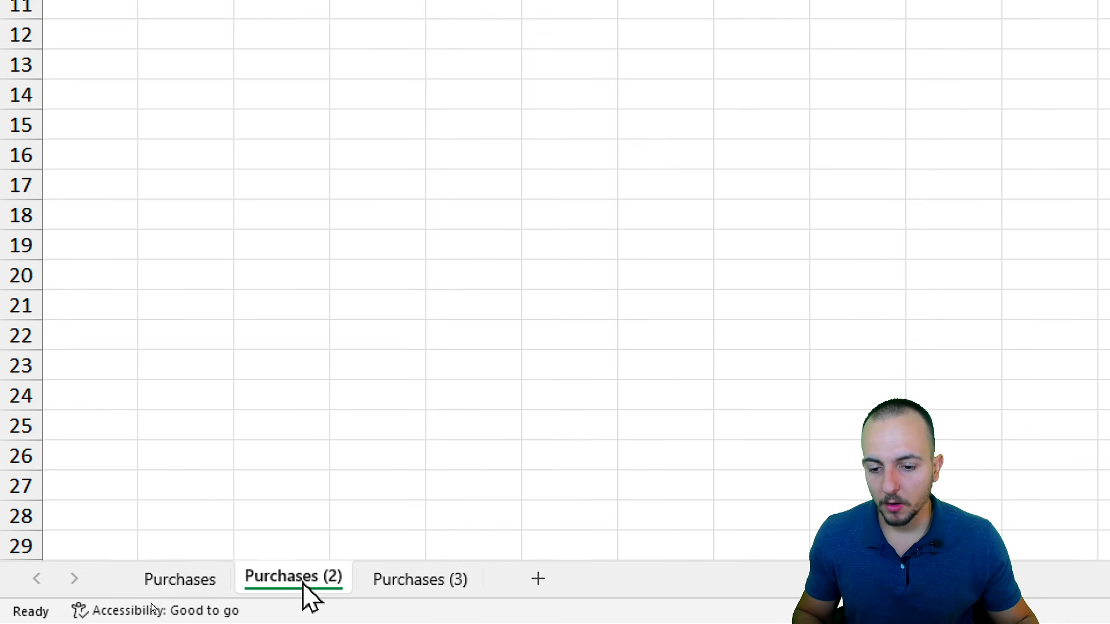
pyautogui.doubleClick(296, 584)
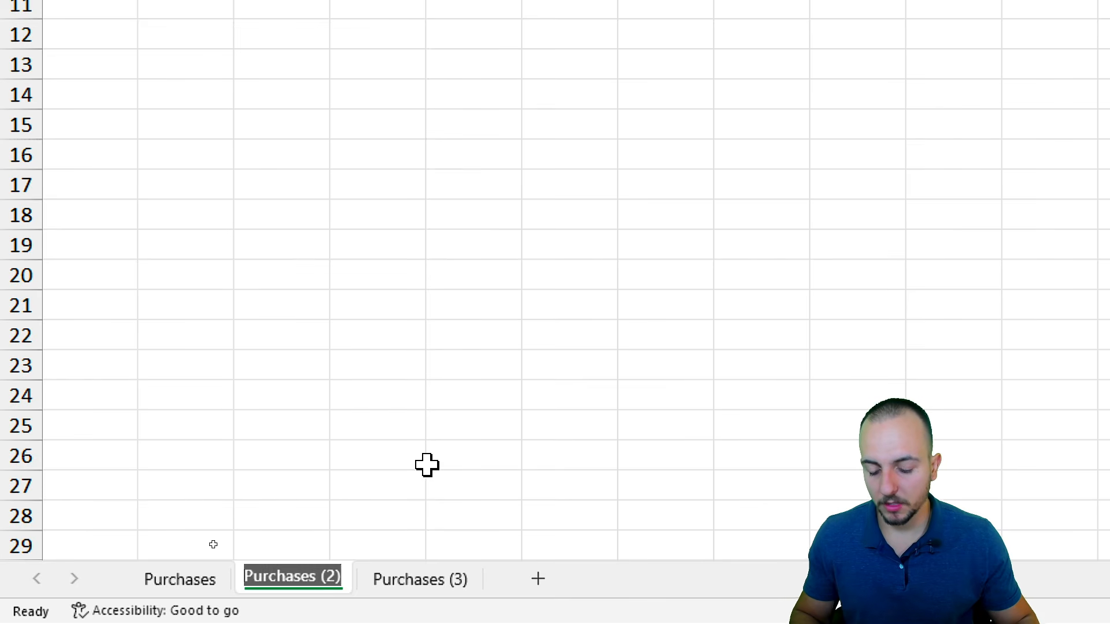
pyautogui.write('Products')
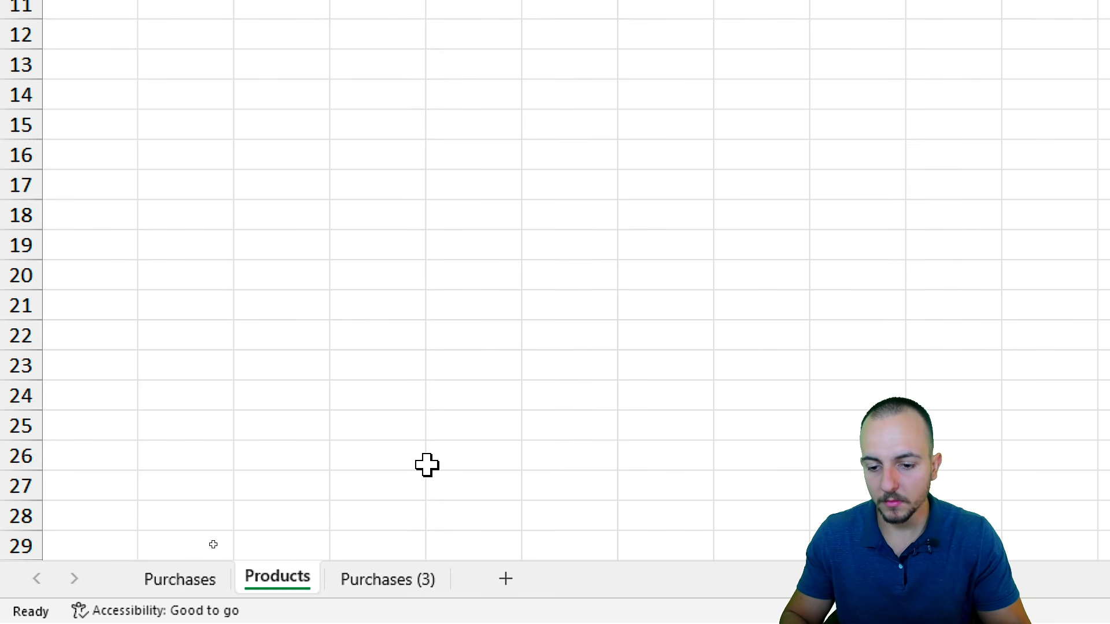
pyautogui.doubleClick(395, 580)
pyautogui.write('S')
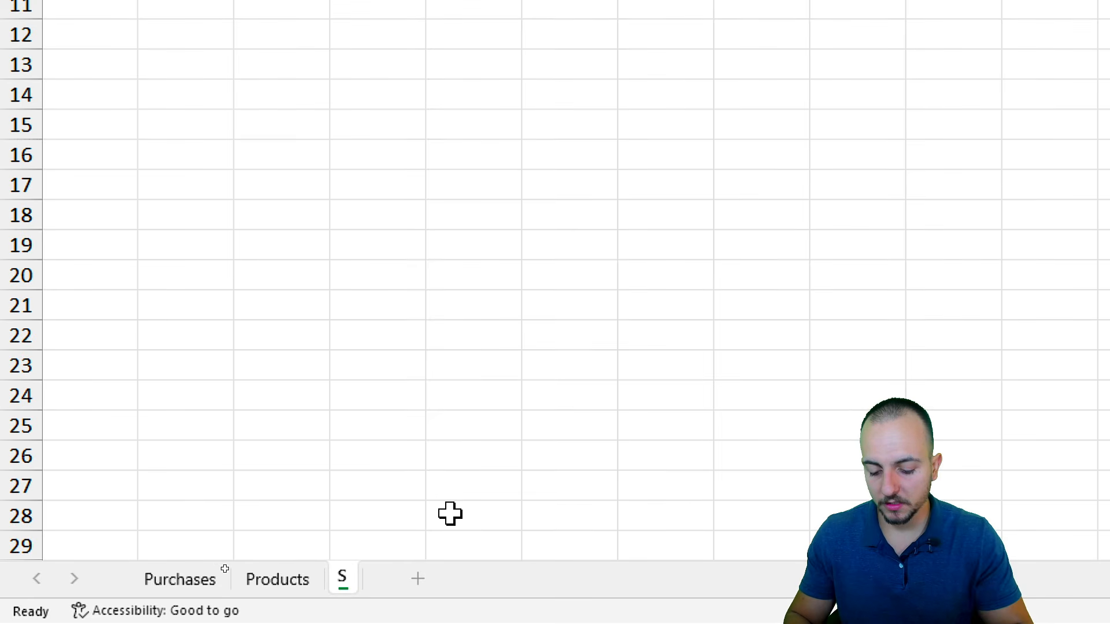
pyautogui.write('uppliers')
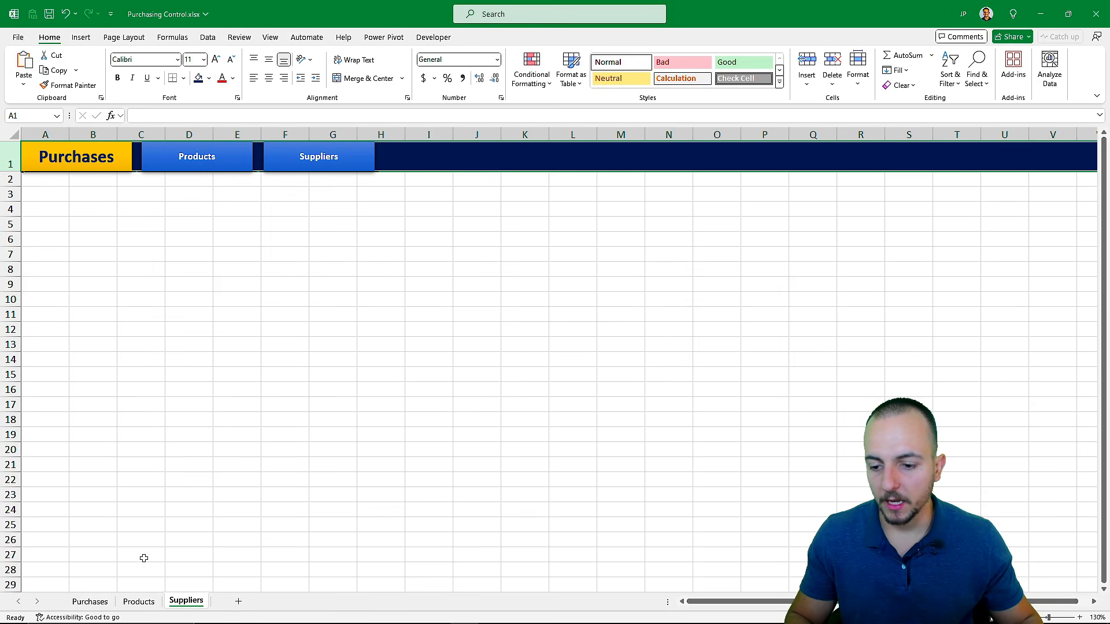
# Step: Switch among the Purchases, Products and Suppliers sheets to compare their header bands and buttons
pyautogui.click(100, 604)
pyautogui.hotkey('ctrl', 'pagedown')
pyautogui.hotkey('ctrl', 'pagedown')
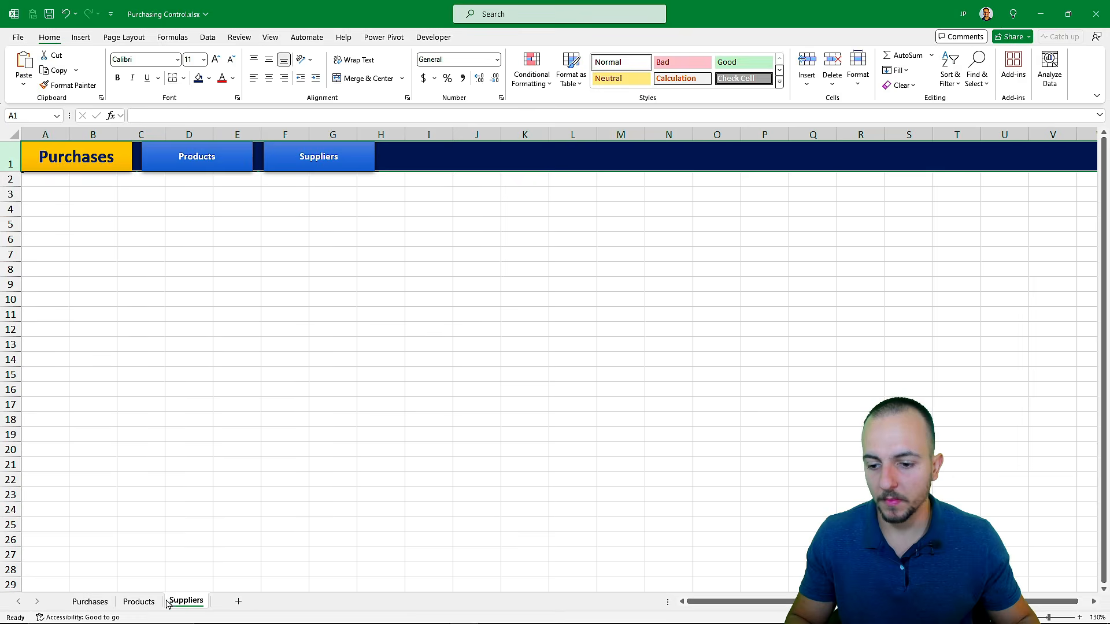
pyautogui.hotkey('ctrl', 'pageup')
pyautogui.click(100, 606)
pyautogui.click(140, 605)
pyautogui.click(174, 607)
pyautogui.click(145, 607)
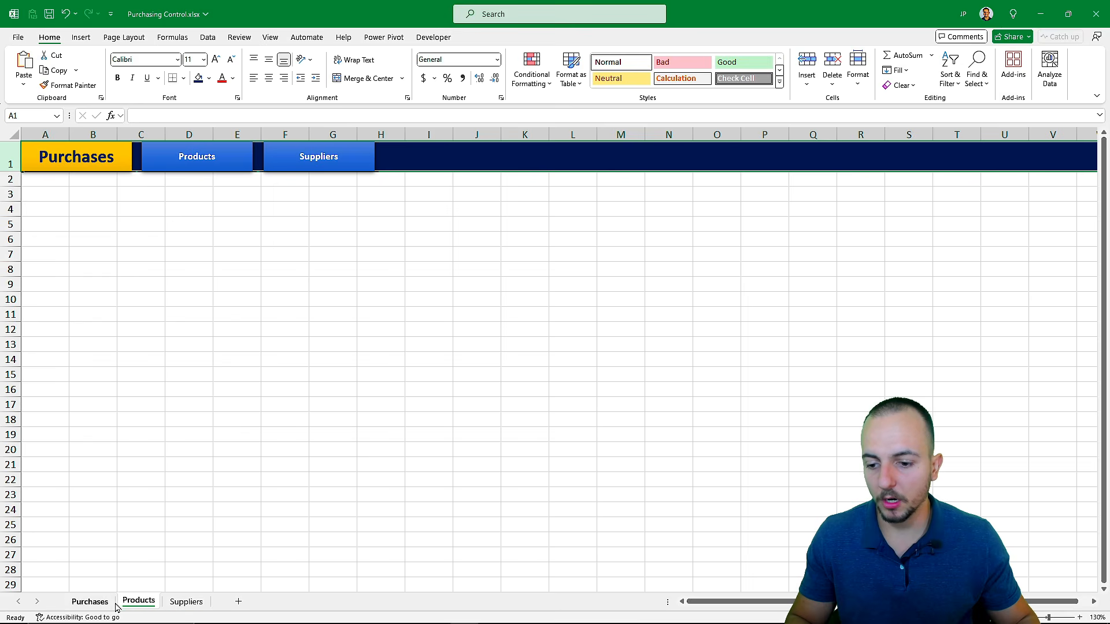
pyautogui.click(110, 607)
pyautogui.click(127, 608)
pyautogui.hotkey('ctrl', 'pagedown')
pyautogui.hotkey('ctrl', 'pageup')
pyautogui.hotkey('ctrl', 'pageup')
pyautogui.hotkey('ctrl', 'pagedown')
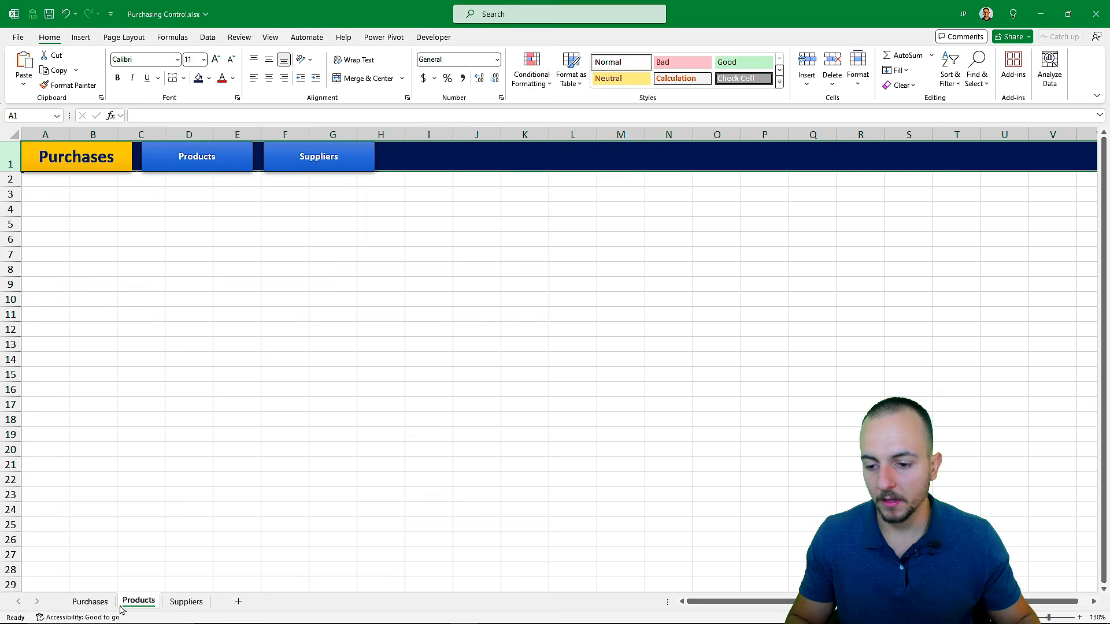
pyautogui.hotkey('ctrl', 'pageup')
# Step: On the Products sheet, copy the yellow Purchases button's formatting onto the Products button with Format Painter
pyautogui.click(137, 607)
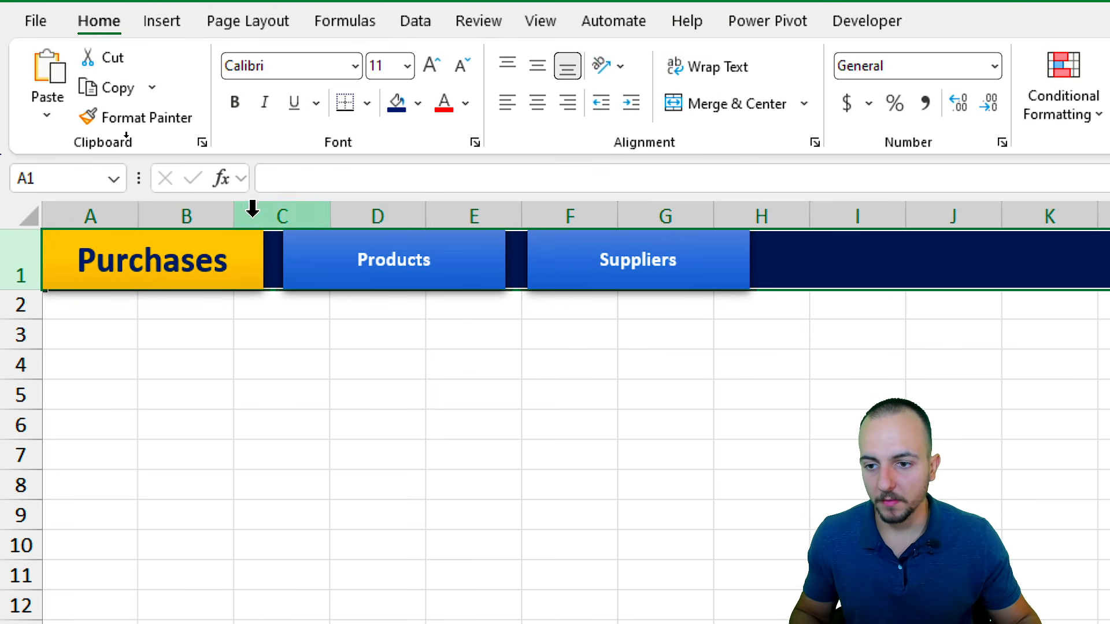
pyautogui.click(211, 267)
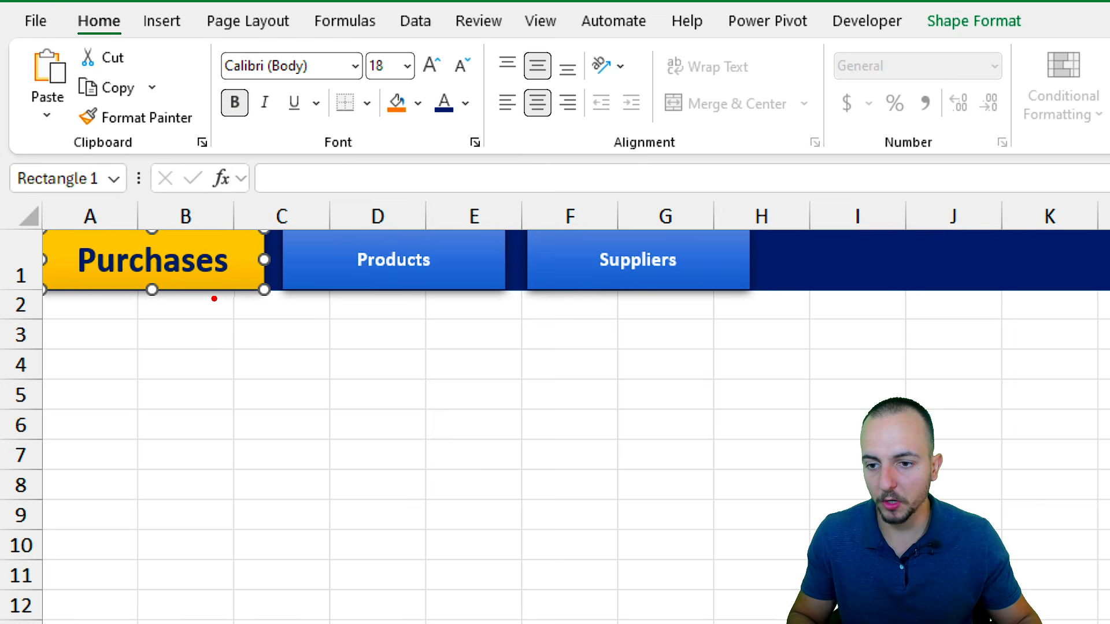
pyautogui.moveTo(208, 290); pyautogui.dragTo(387, 331)
pyautogui.moveTo(418, 231); pyautogui.dragTo(444, 226)
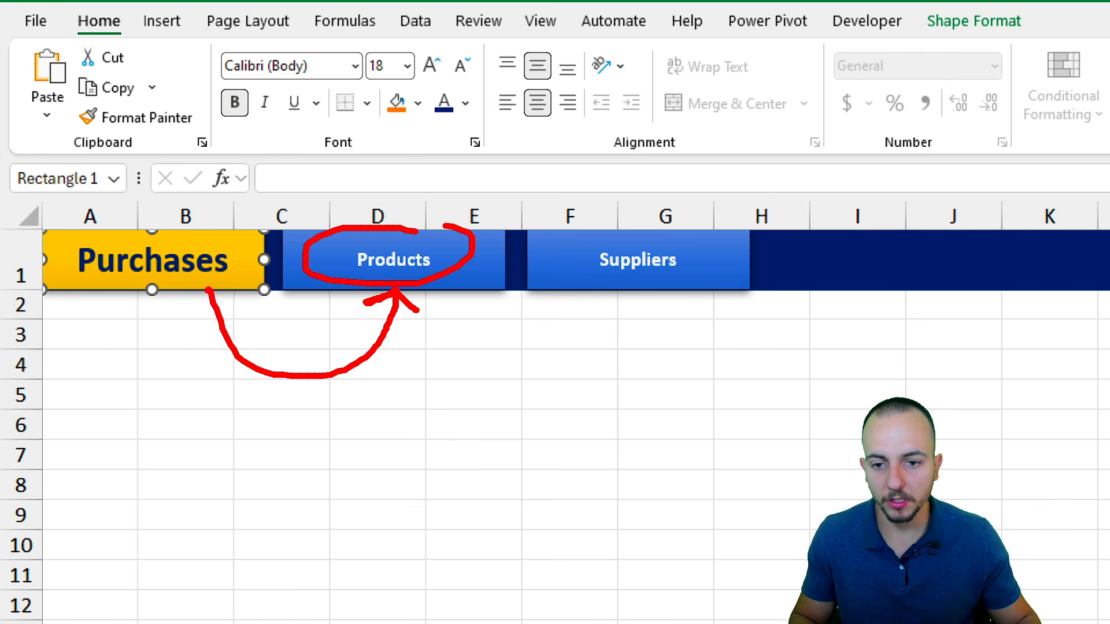
pyautogui.press('Escape')
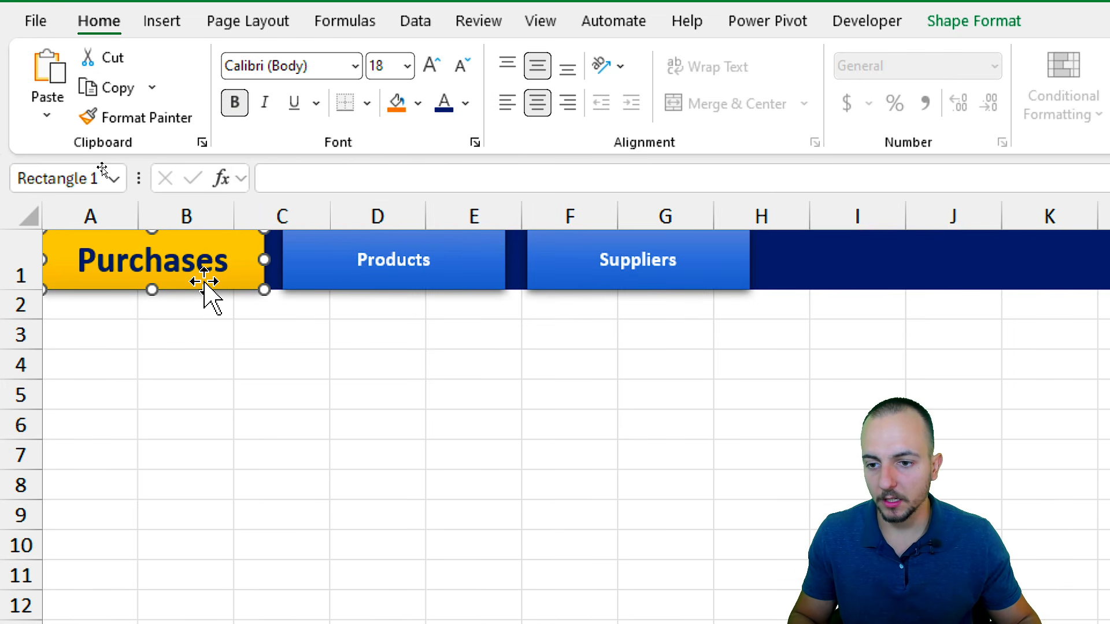
pyautogui.click(163, 119)
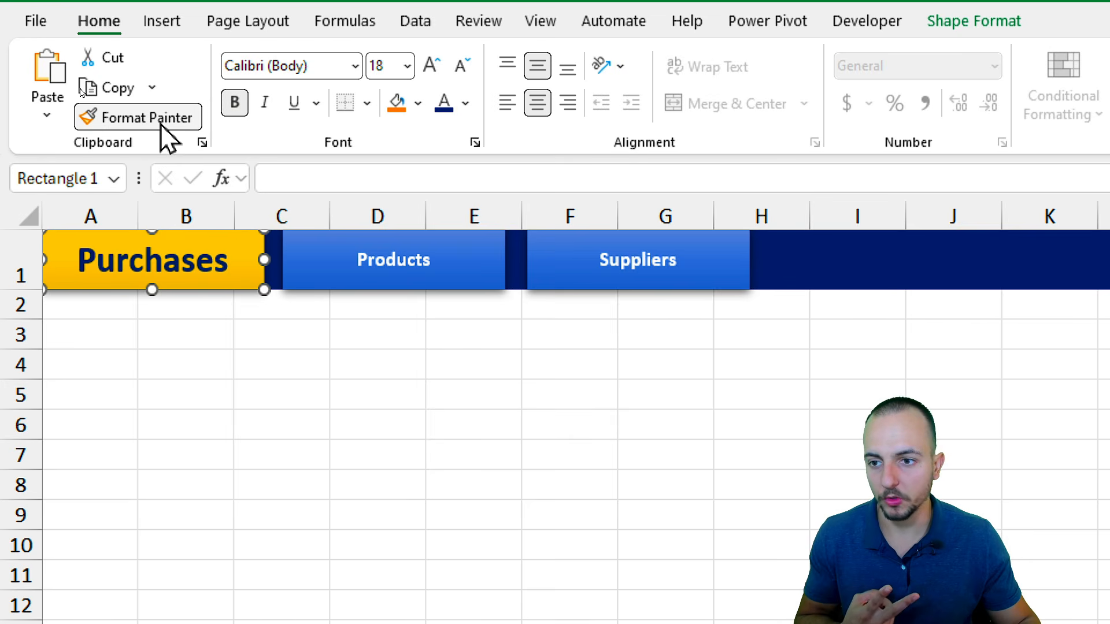
pyautogui.click(322, 272)
pyautogui.press('Escape')
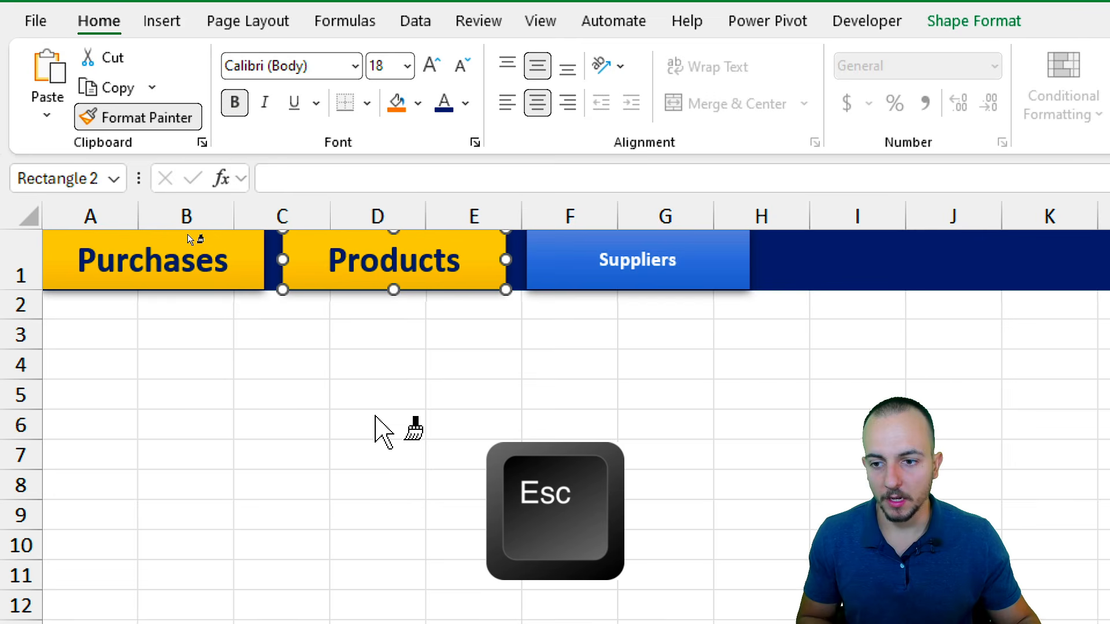
pyautogui.press('Escape')
pyautogui.press('Escape')
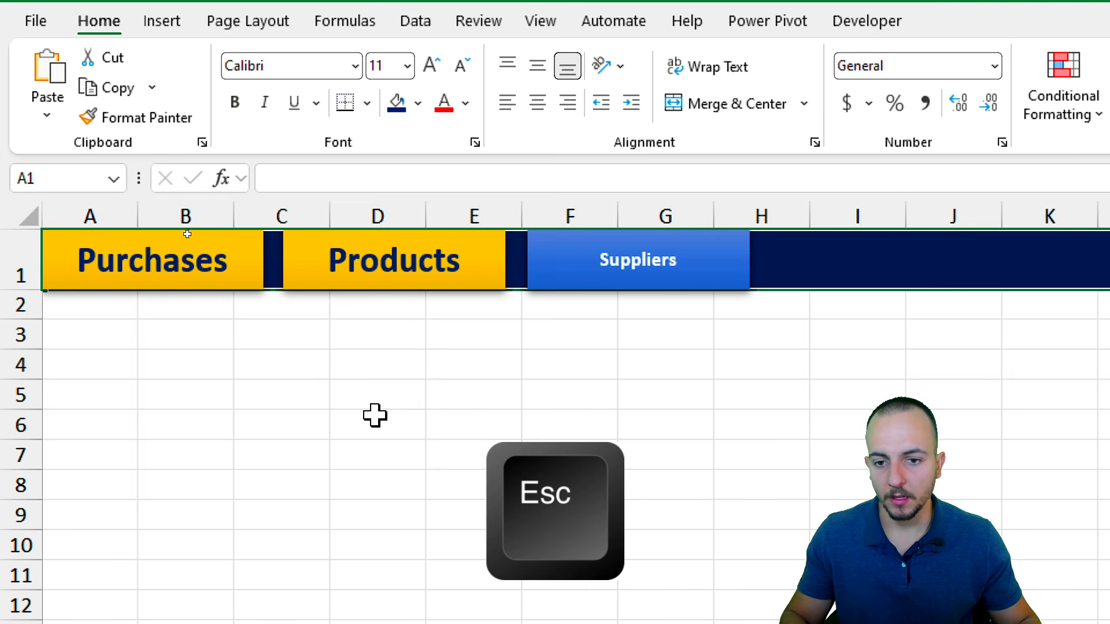
# Step: On the Products sheet, copy the blue Suppliers button's formatting onto the Purchases button with Format Painter
pyautogui.click(558, 295)
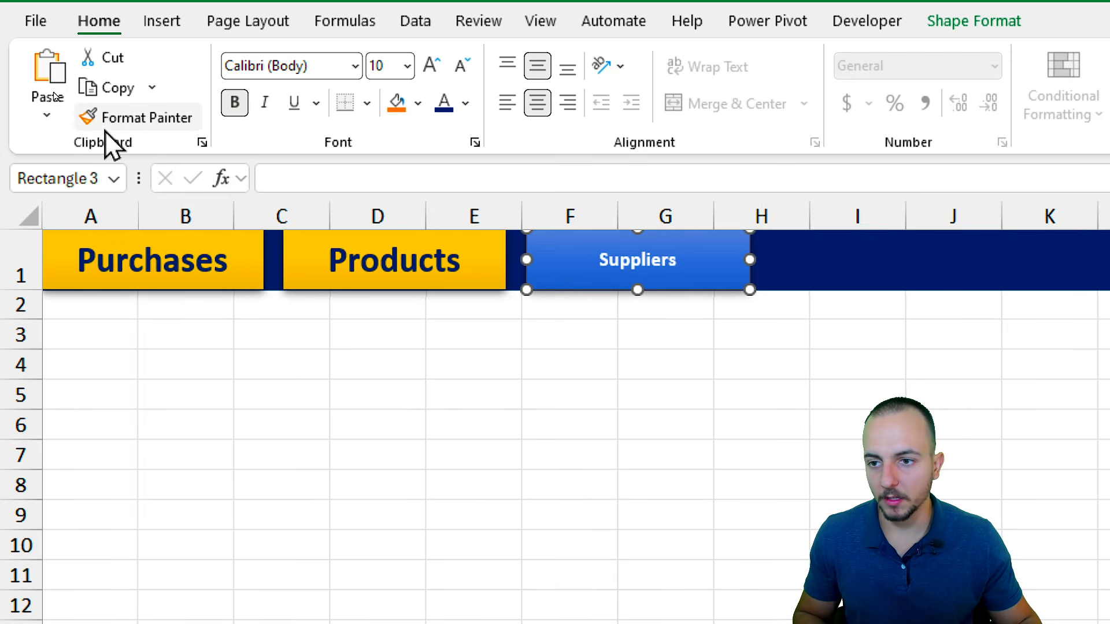
pyautogui.doubleClick(135, 122)
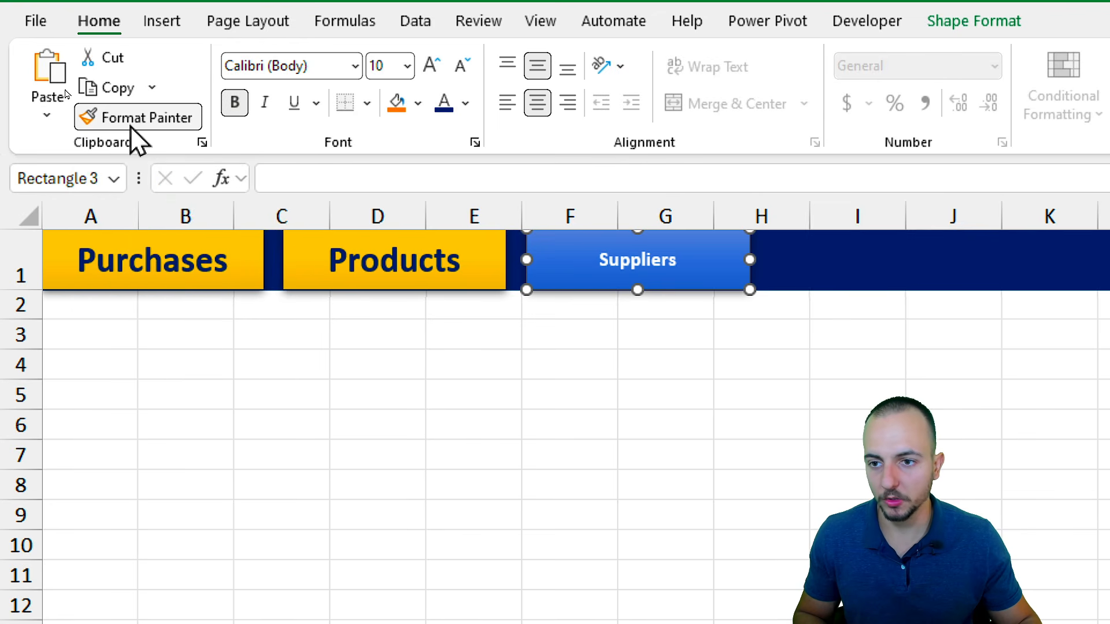
pyautogui.click(168, 265)
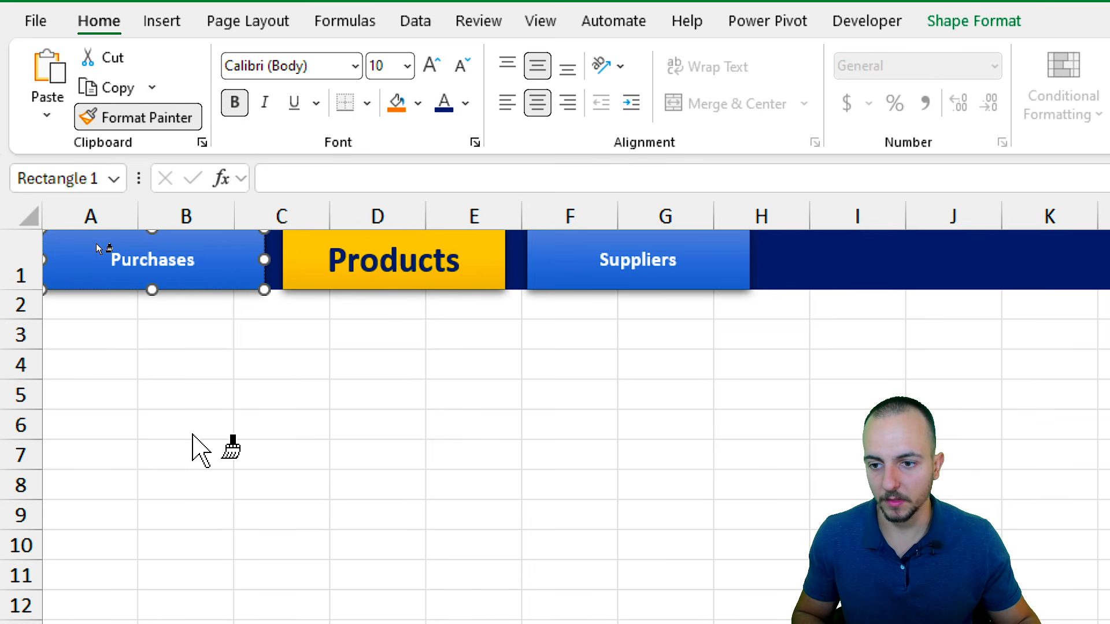
pyautogui.press('Escape')
pyautogui.press('Escape')
pyautogui.click(192, 434)
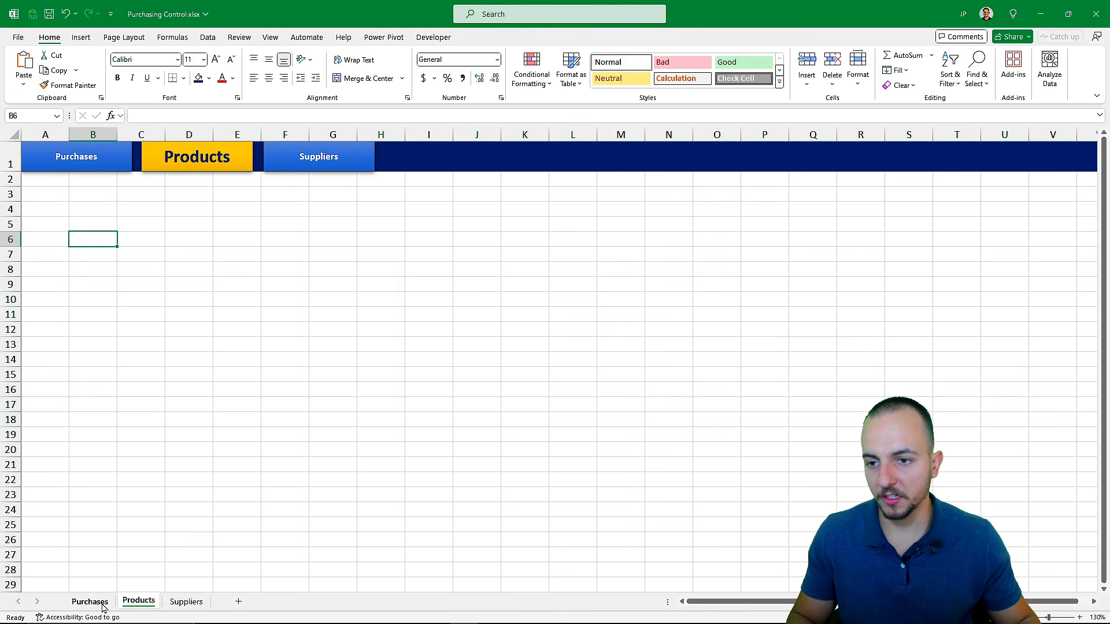
# Step: Switch back and forth between the Purchases and Products sheets to compare which header button is highlighted
pyautogui.click(91, 602)
pyautogui.click(119, 508)
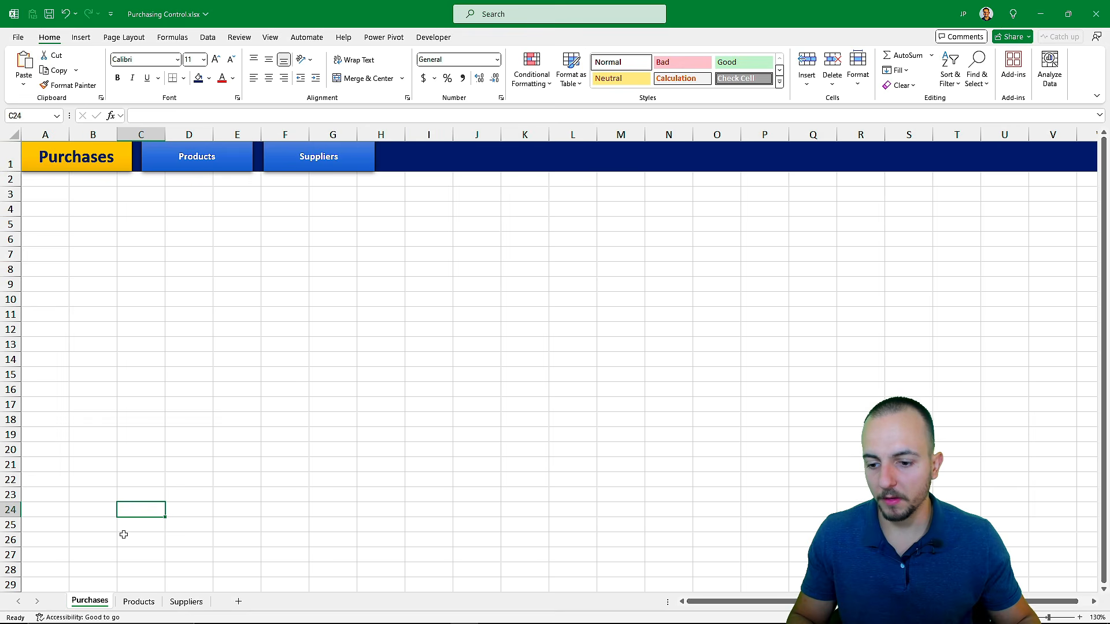
pyautogui.click(138, 602)
pyautogui.click(90, 602)
pyautogui.click(138, 602)
pyautogui.click(90, 602)
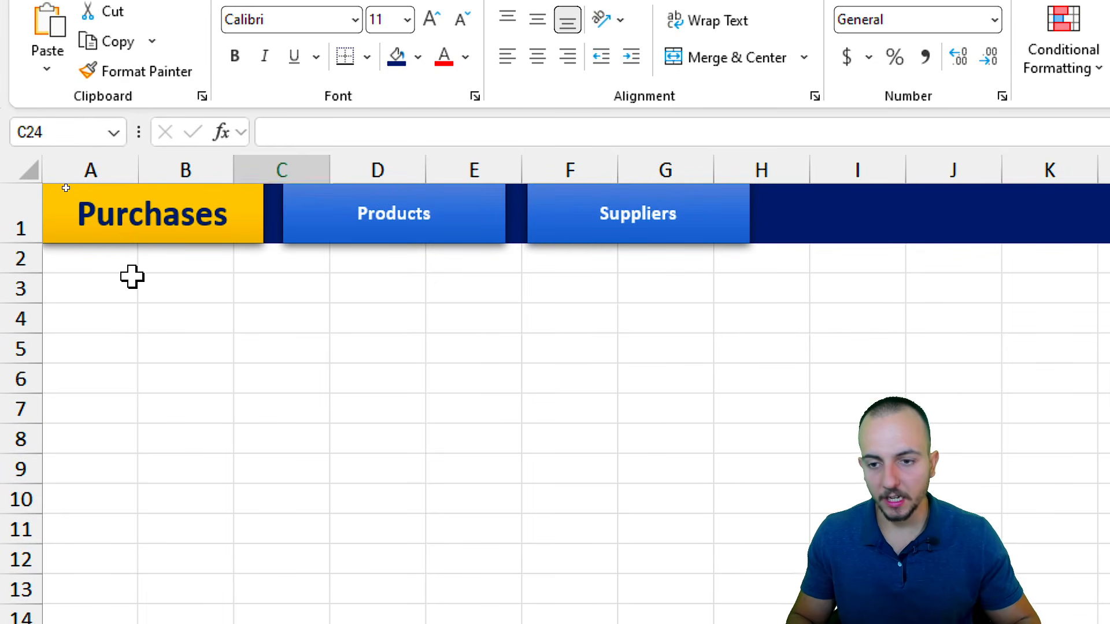
pyautogui.hotkey('ctrl', 'pagedown')
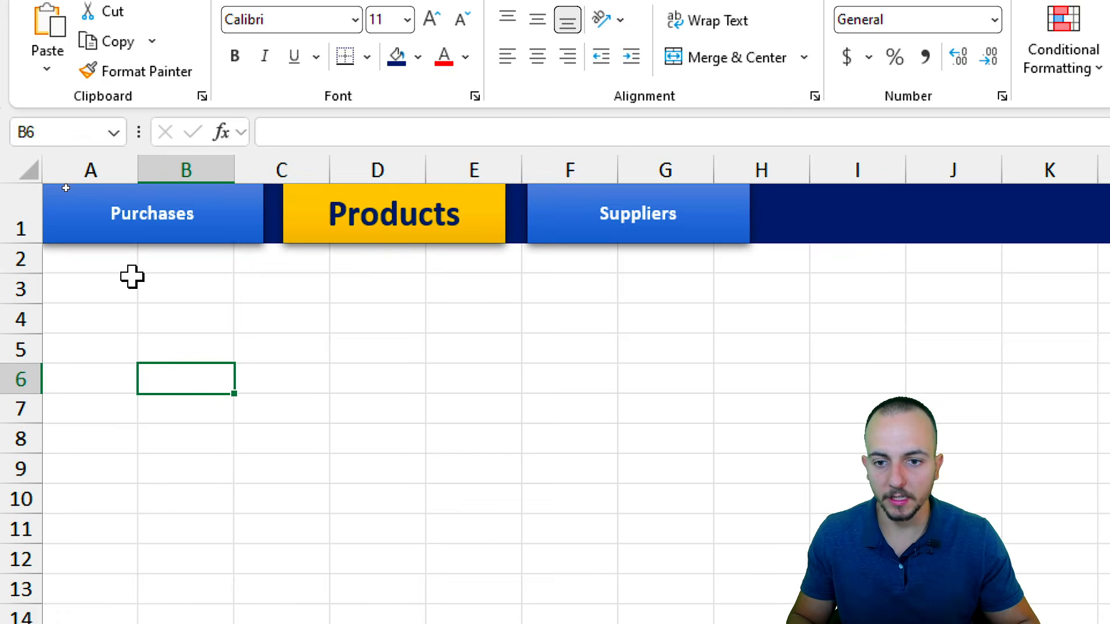
pyautogui.hotkey('ctrl', 'pageup')
pyautogui.hotkey('ctrl', 'pagedown')
pyautogui.hotkey('ctrl', 'pageup')
pyautogui.hotkey('ctrl', 'pagedown')
pyautogui.hotkey('ctrl', 'pageup')
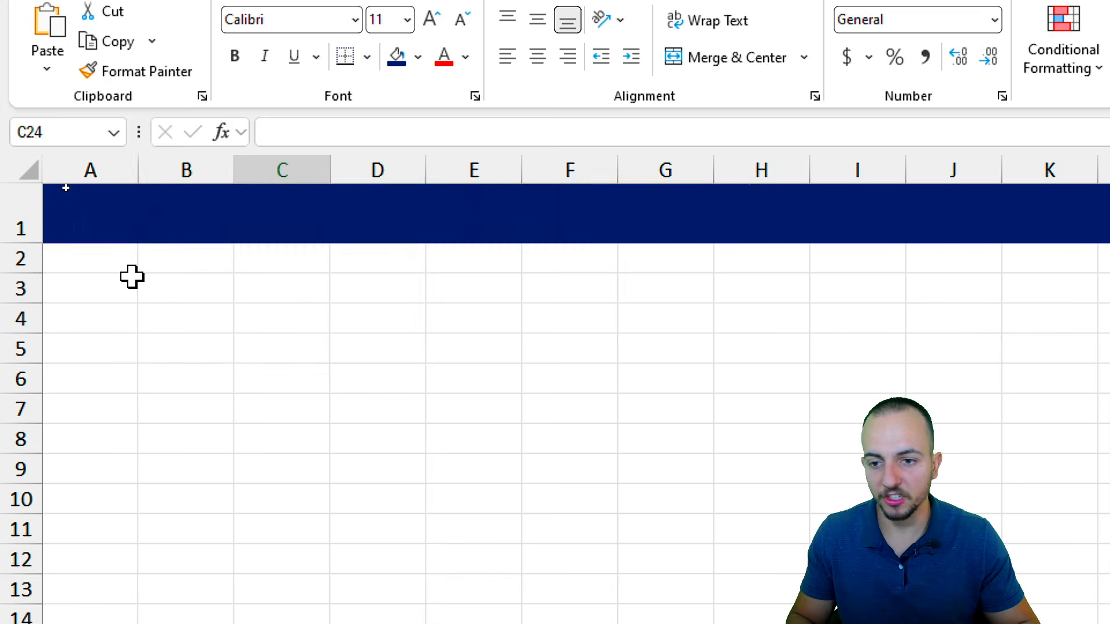
pyautogui.hotkey('ctrl', 'pagedown')
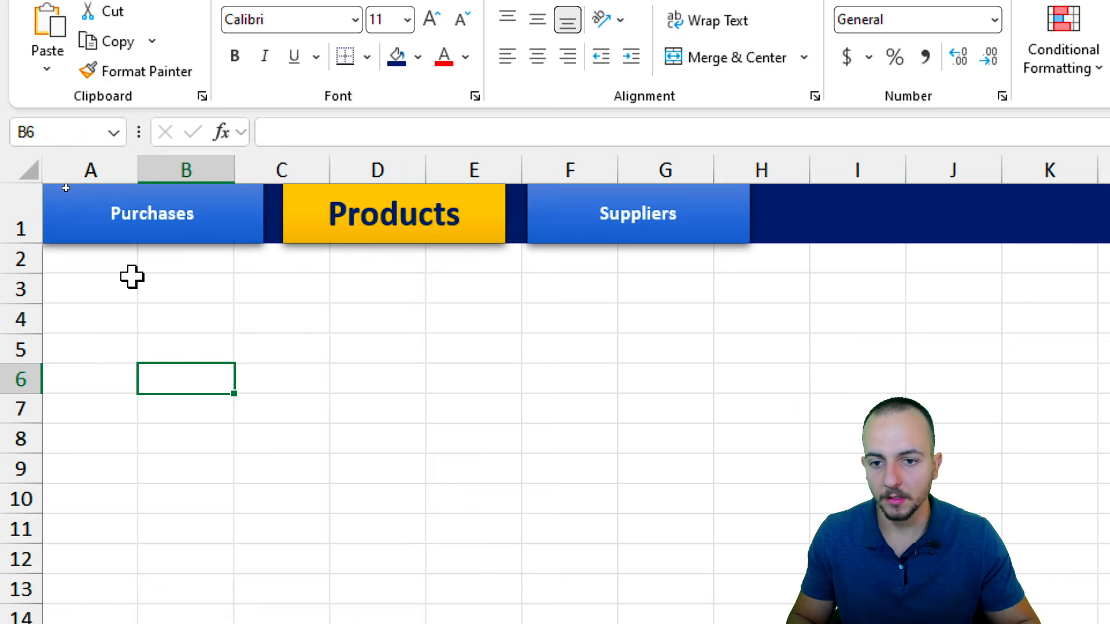
# Step: On the Suppliers sheet, copy the yellow Purchases button's formatting onto the Suppliers button with Format Painter
pyautogui.hotkey('ctrl', 'pagedown')
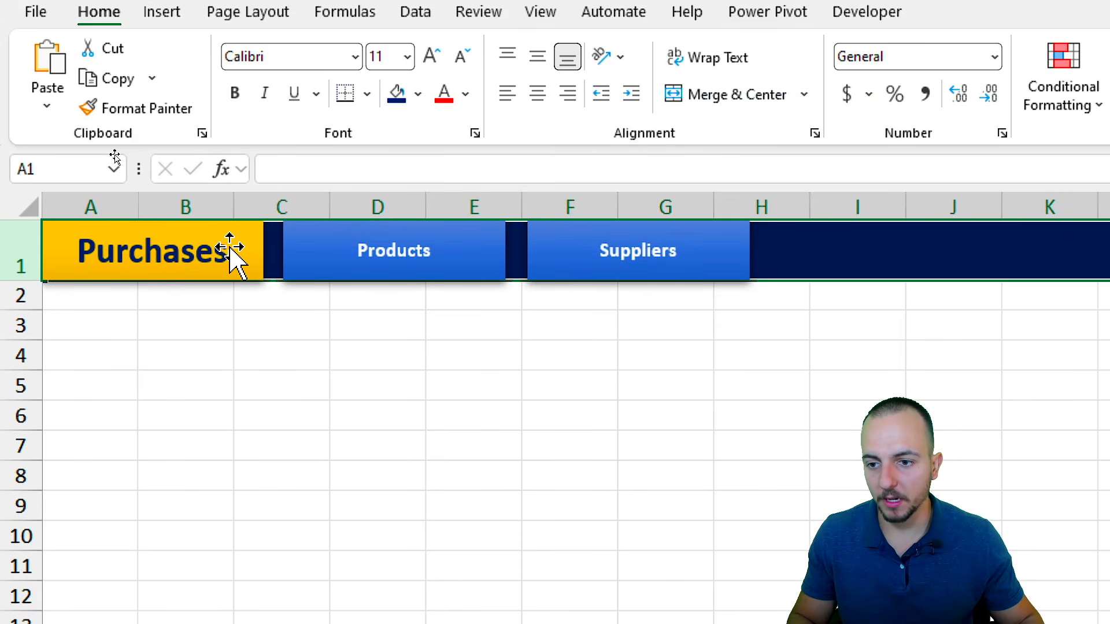
pyautogui.click(116, 157)
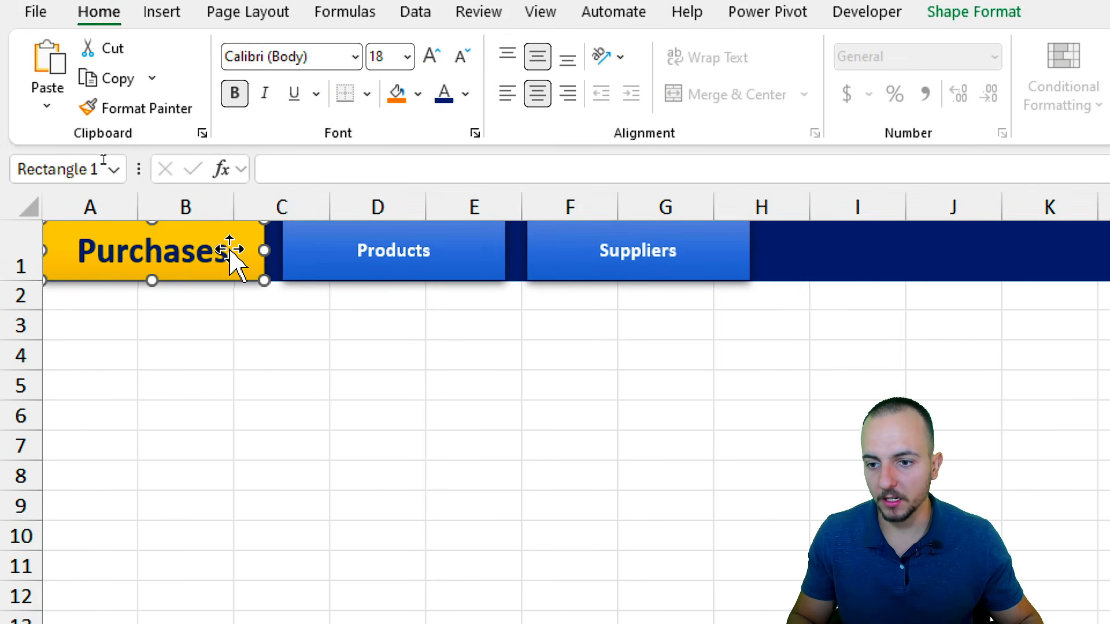
pyautogui.click(177, 110)
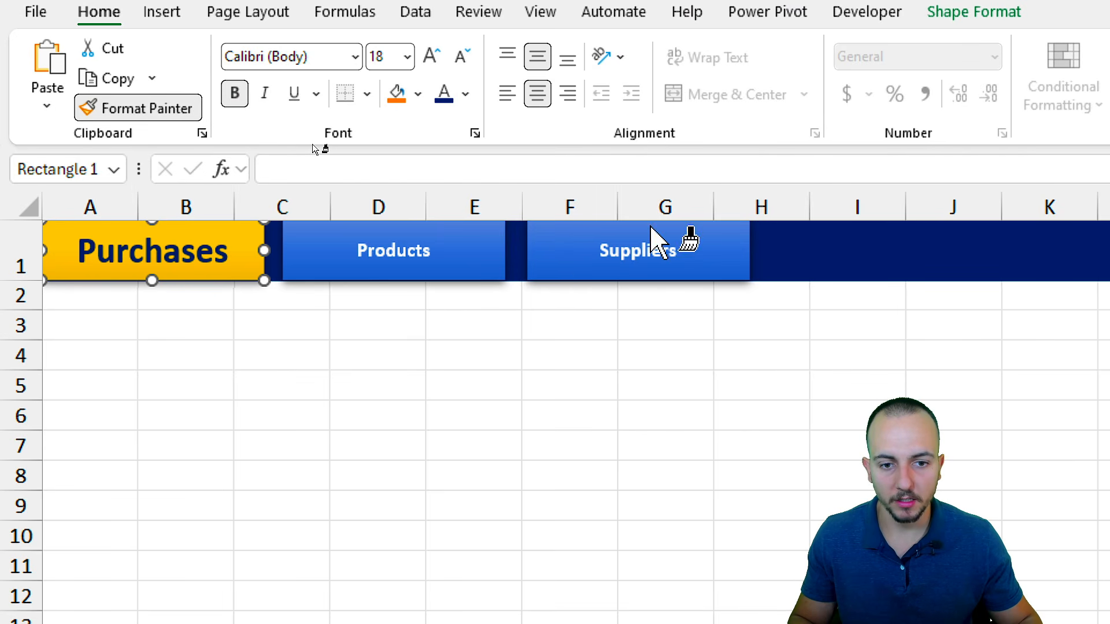
pyautogui.click(654, 255)
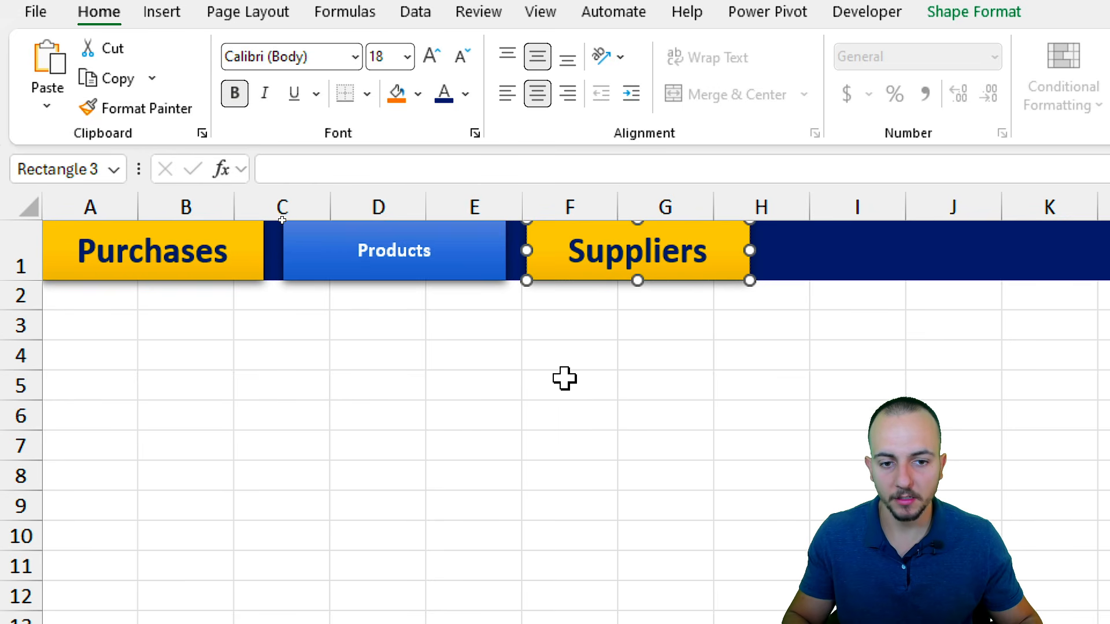
pyautogui.press('Escape')
# Step: On the Suppliers sheet, copy the blue Products button's formatting onto the Purchases button with Format Painter
pyautogui.click(414, 280)
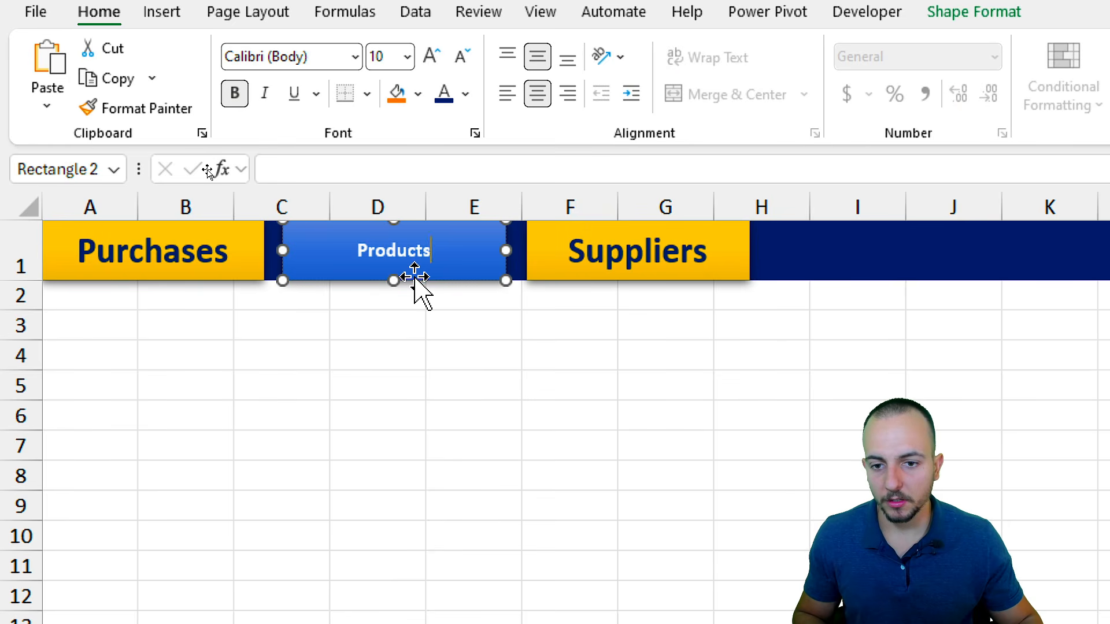
pyautogui.click(155, 110)
pyautogui.click(234, 269)
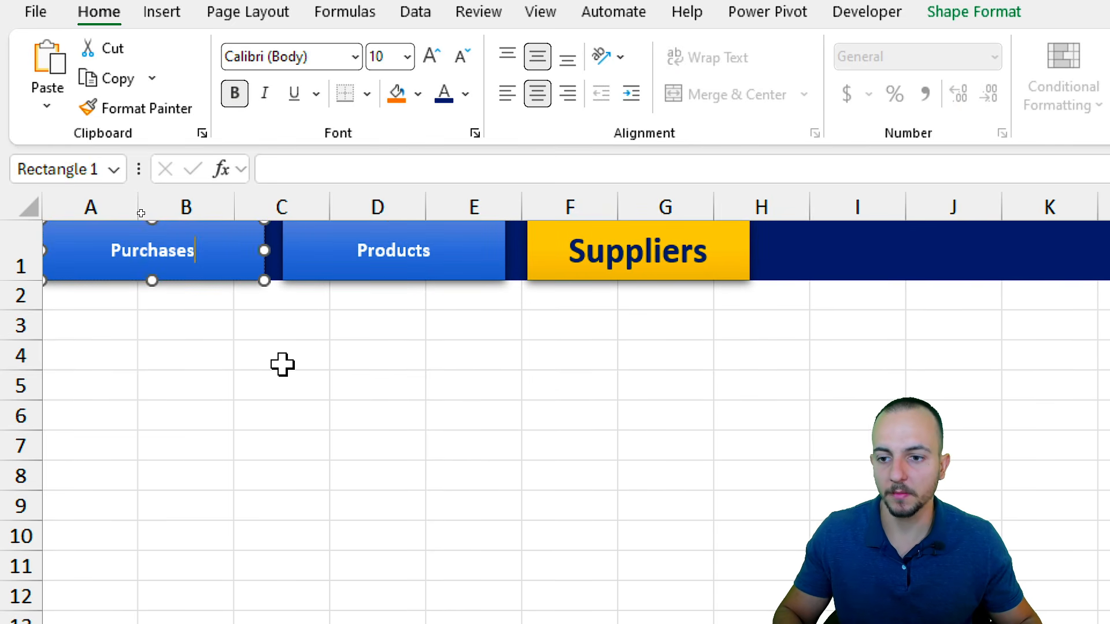
pyautogui.press('Escape')
pyautogui.click(207, 333)
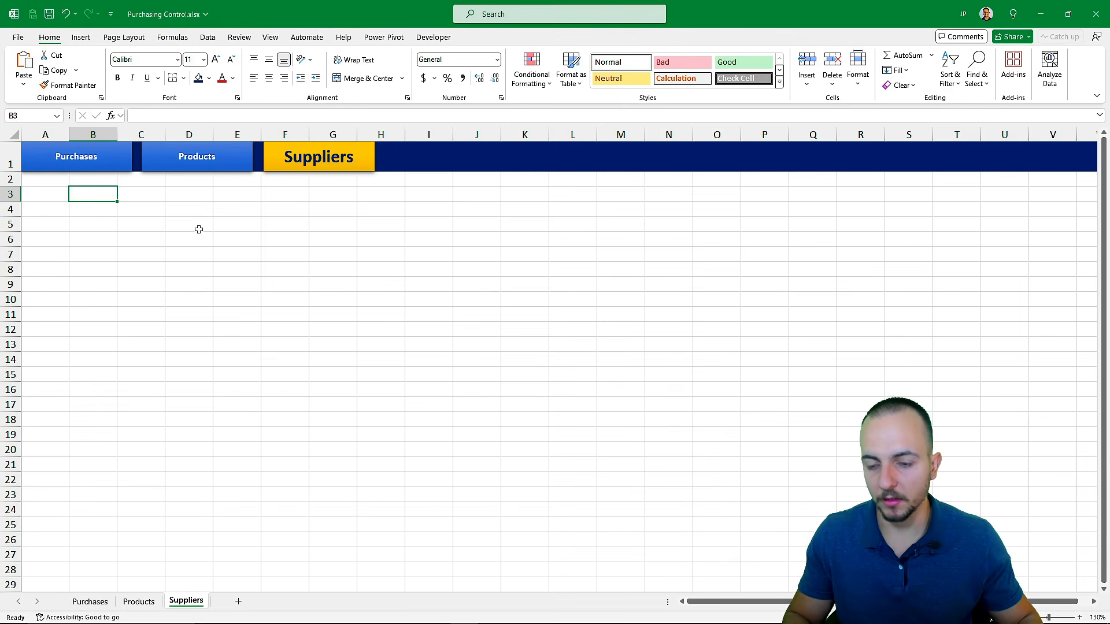
# Step: Cycle through the Suppliers, Products and Purchases sheets to check each one's highlighted header button
pyautogui.hotkey('ctrl', 'pageup')
pyautogui.hotkey('ctrl', 'pageup')
pyautogui.hotkey('ctrl', 'pagedown')
pyautogui.hotkey('ctrl', 'pagedown')
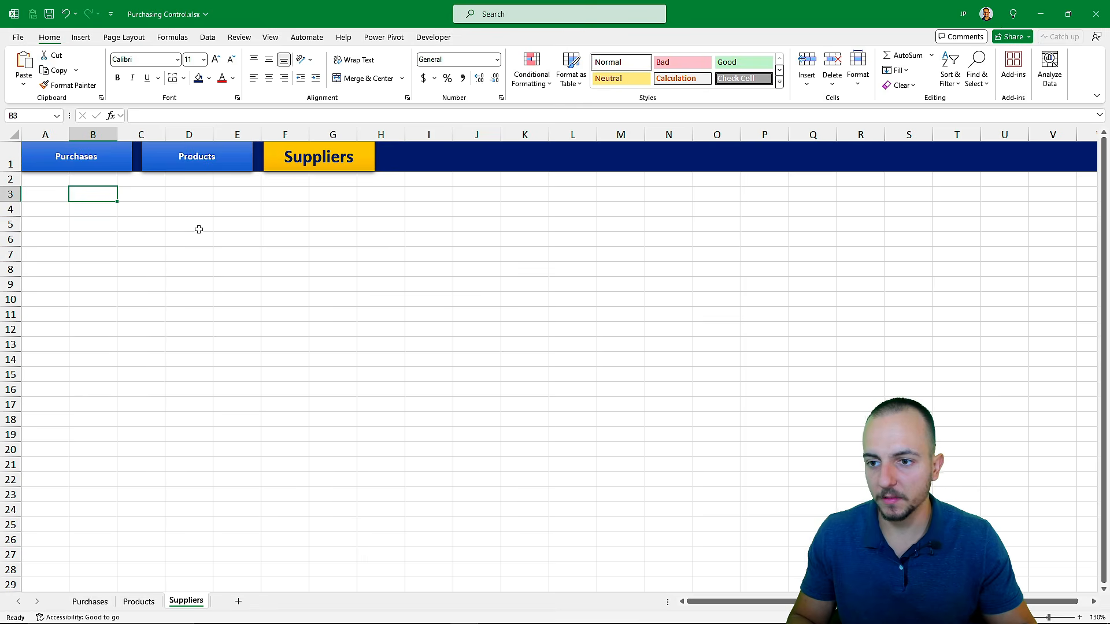
pyautogui.hotkey('ctrl', 'pageup')
pyautogui.hotkey('ctrl', 'pageup')
pyautogui.hotkey('ctrl', 'pagedown')
pyautogui.hotkey('ctrl', 'pagedown')
pyautogui.hotkey('ctrl', 'pageup')
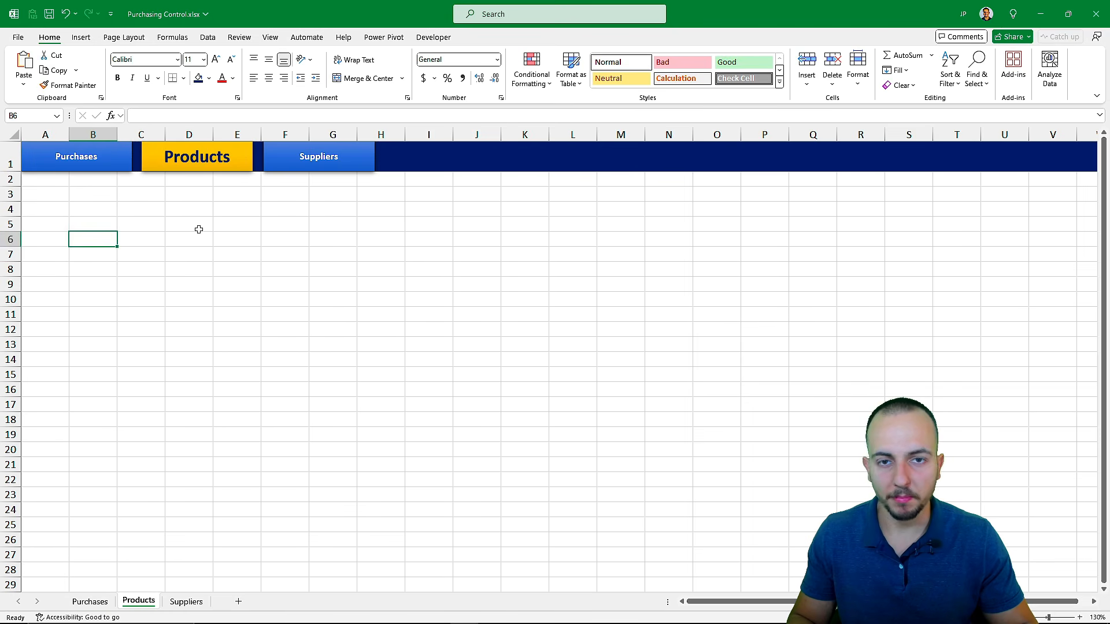
pyautogui.hotkey('ctrl', 'pageup')
pyautogui.hotkey('ctrl', 'pagedown')
pyautogui.hotkey('ctrl', 'pagedown')
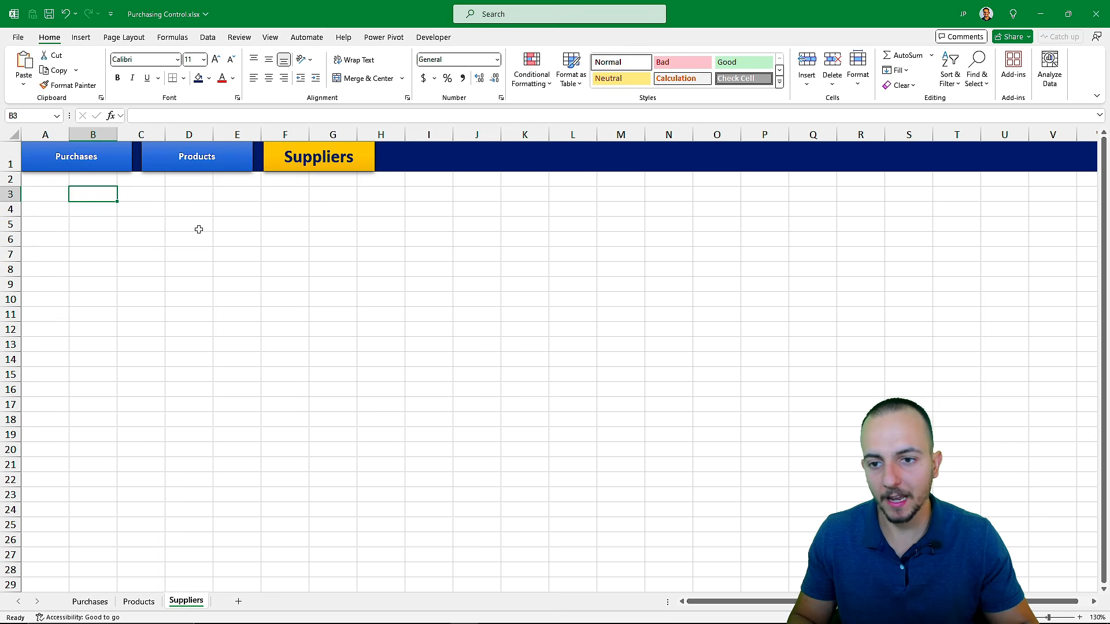
pyautogui.hotkey('ctrl', 'pageup')
pyautogui.hotkey('ctrl', 'pageup')
pyautogui.hotkey('ctrl', 'pagedown')
pyautogui.hotkey('ctrl', 'pagedown')
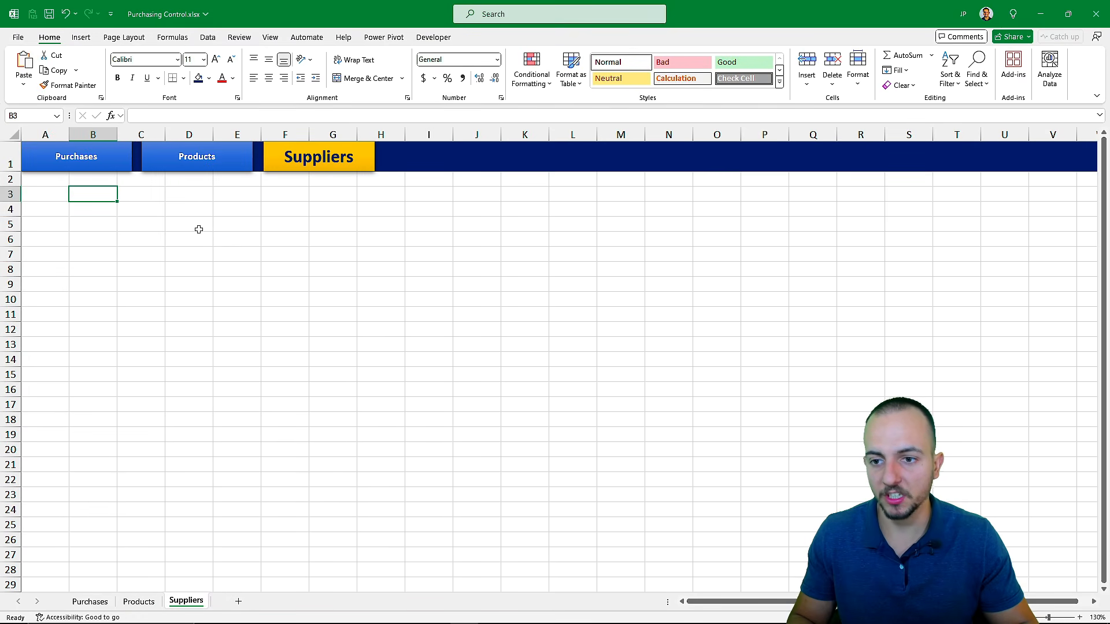
pyautogui.hotkey('ctrl', 'pageup')
pyautogui.hotkey('ctrl', 'pageup')
pyautogui.hotkey('ctrl', 'pagedown')
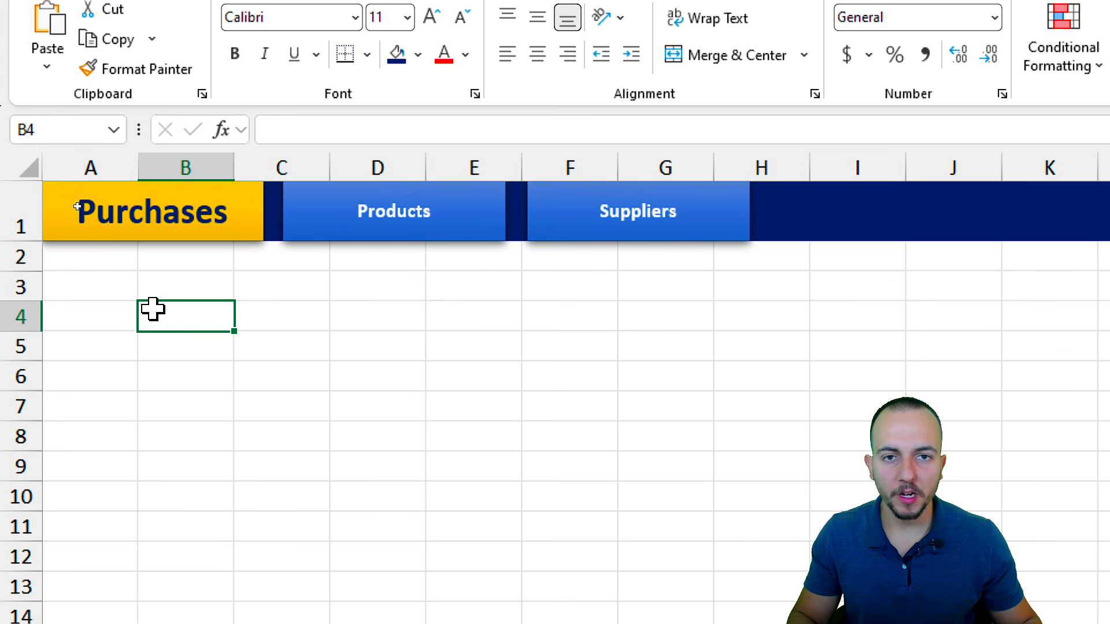
pyautogui.click(313, 239)
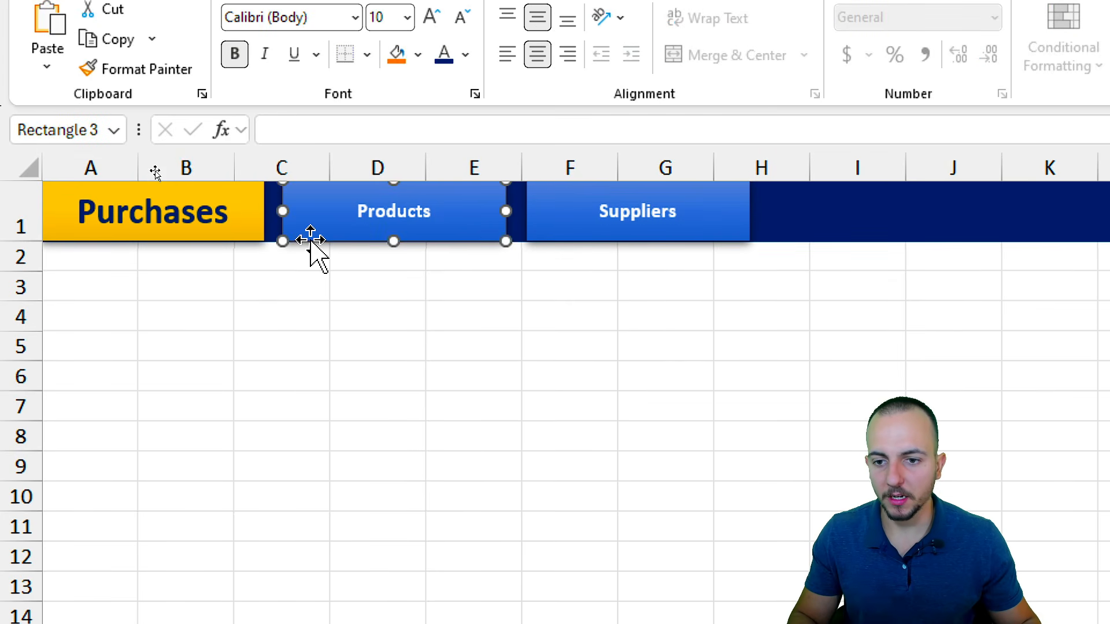
pyautogui.click(560, 231)
pyautogui.click(436, 234)
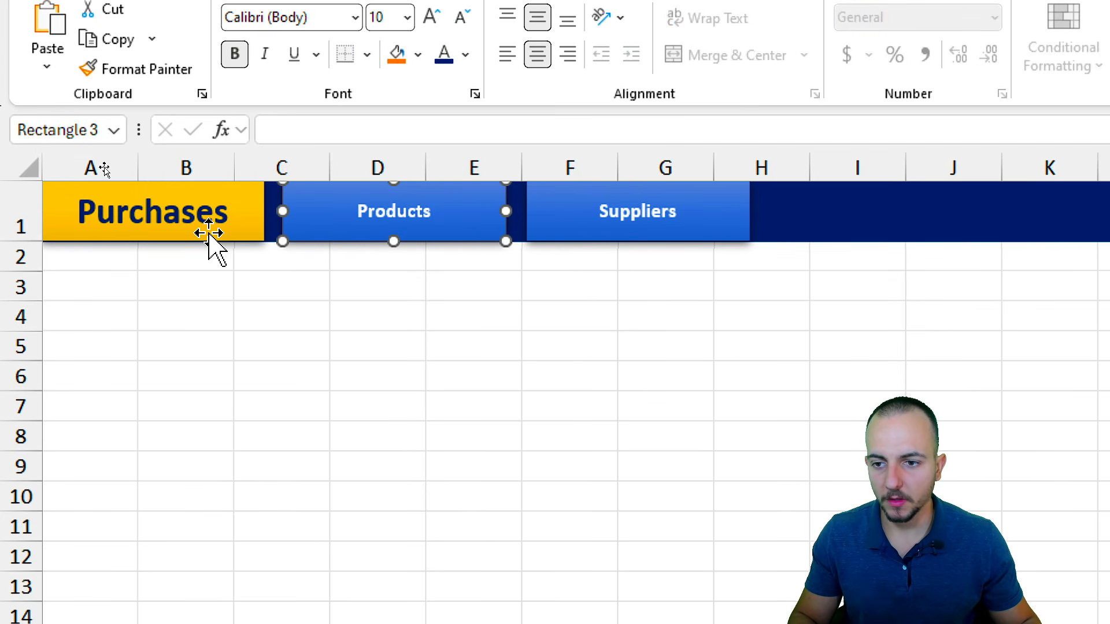
pyautogui.click(208, 234)
pyautogui.click(306, 238)
pyautogui.click(564, 230)
pyautogui.click(416, 234)
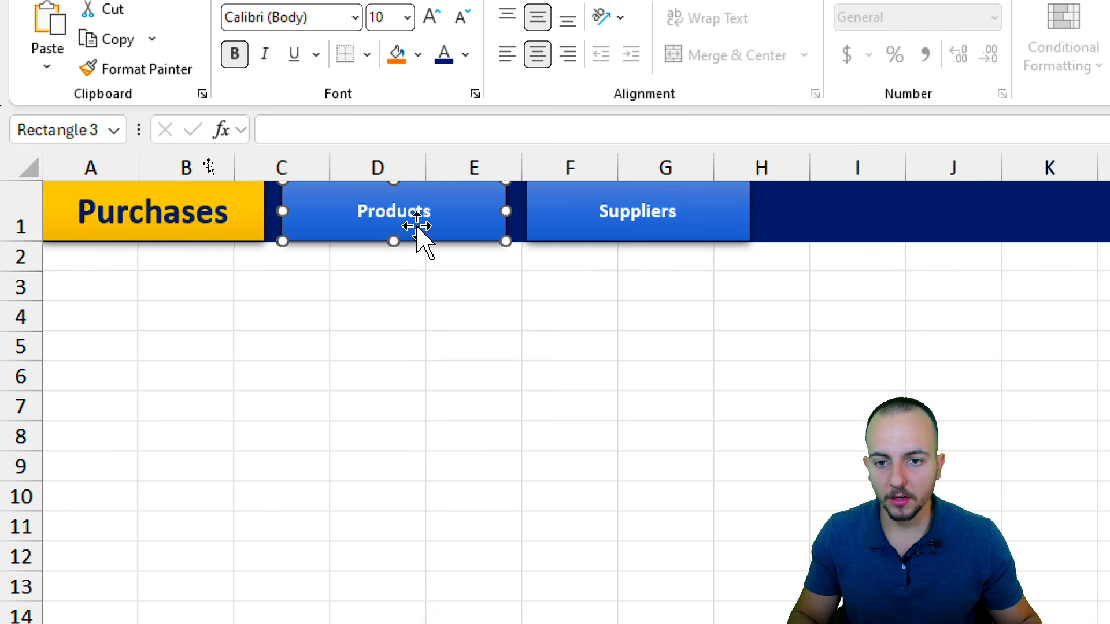
pyautogui.click(259, 237)
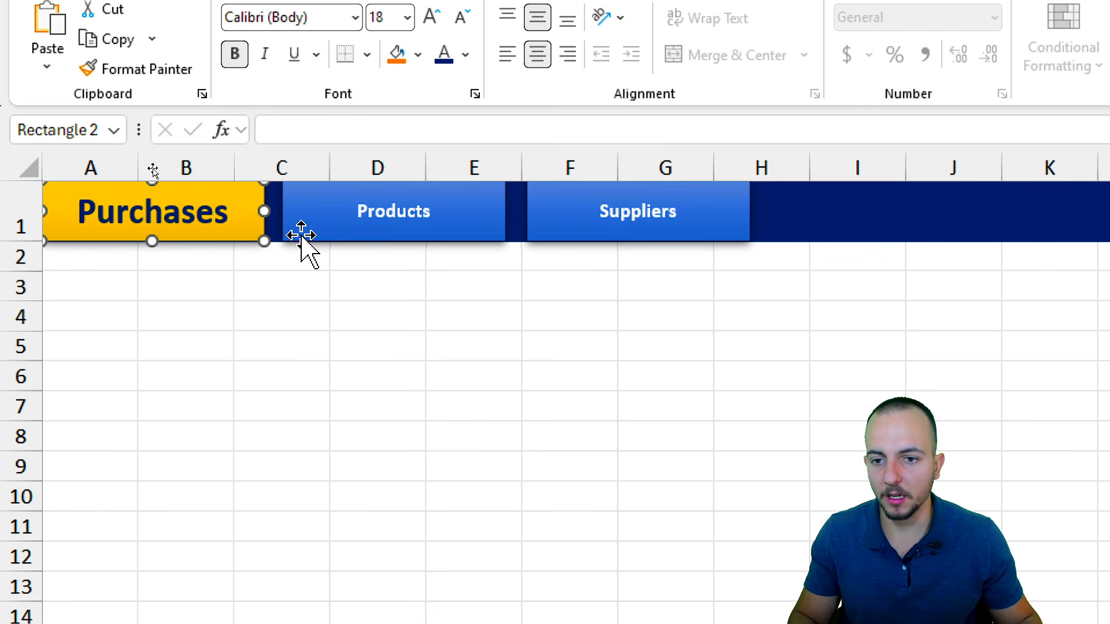
pyautogui.click(404, 237)
pyautogui.click(524, 237)
pyautogui.click(408, 239)
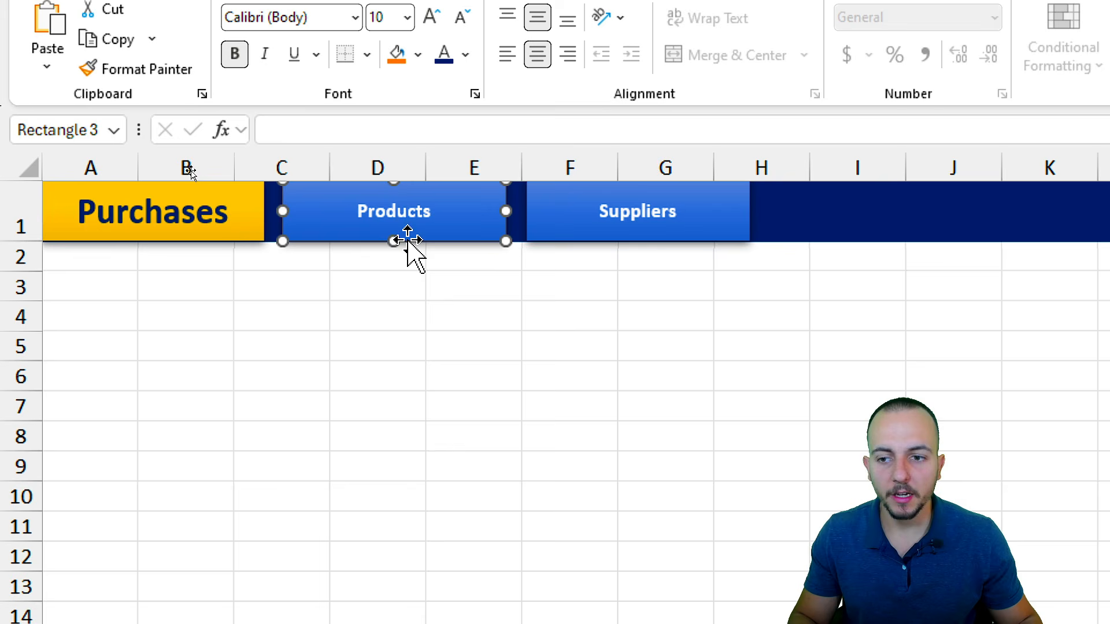
pyautogui.click(247, 239)
pyautogui.click(315, 240)
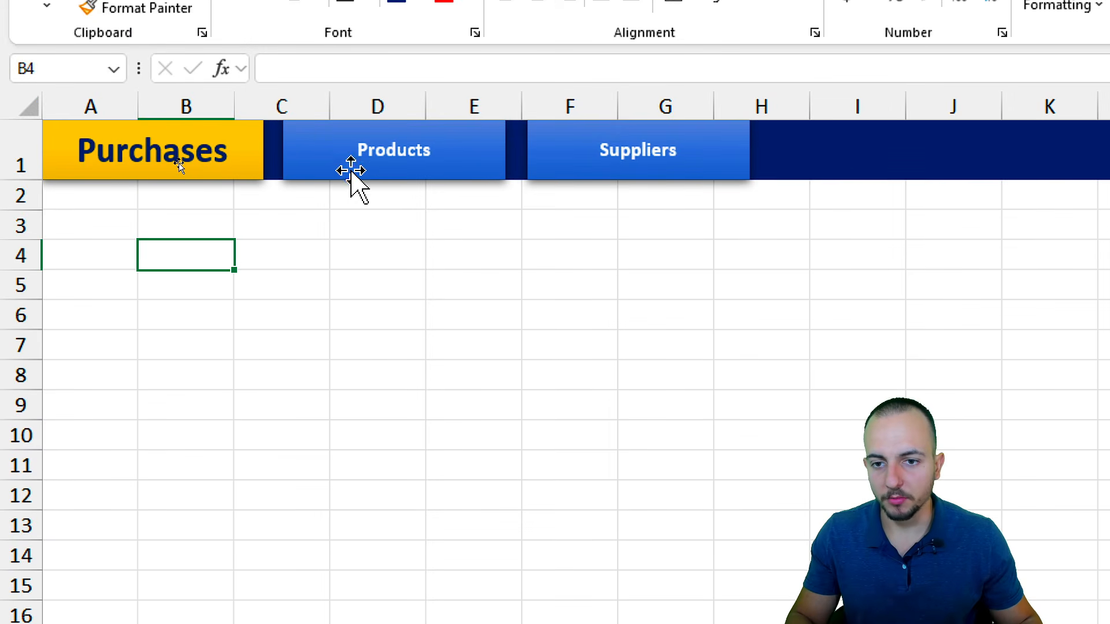
pyautogui.click(350, 174)
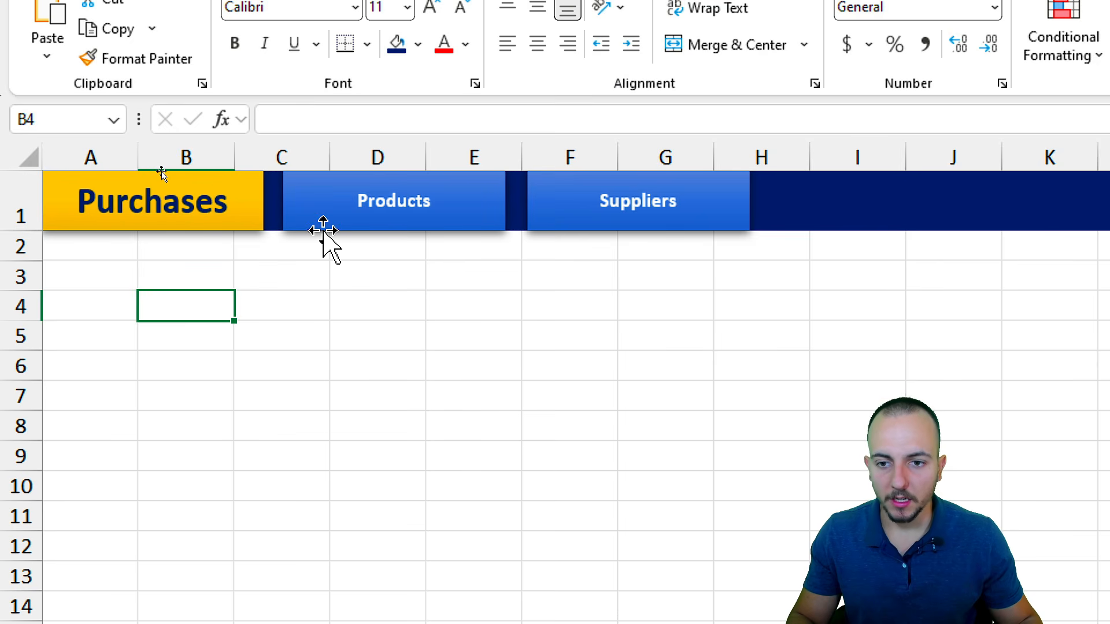
# Step: On the Purchases sheet, link the Products header button to cell A1 of the Products sheet in this document
pyautogui.rightClick(323, 230)
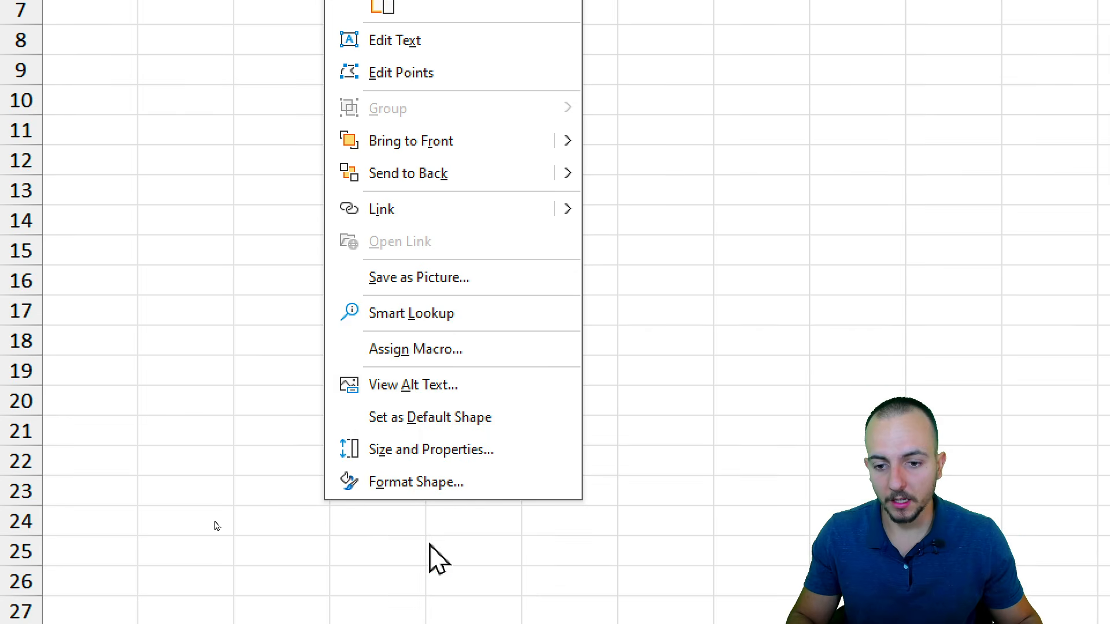
pyautogui.click(428, 217)
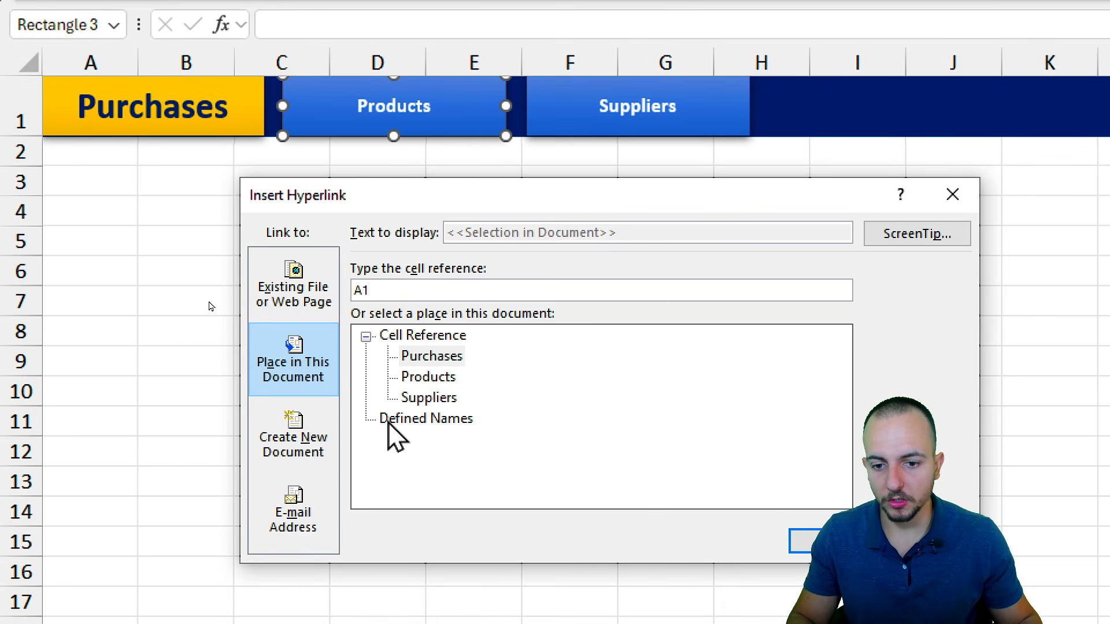
pyautogui.click(429, 377)
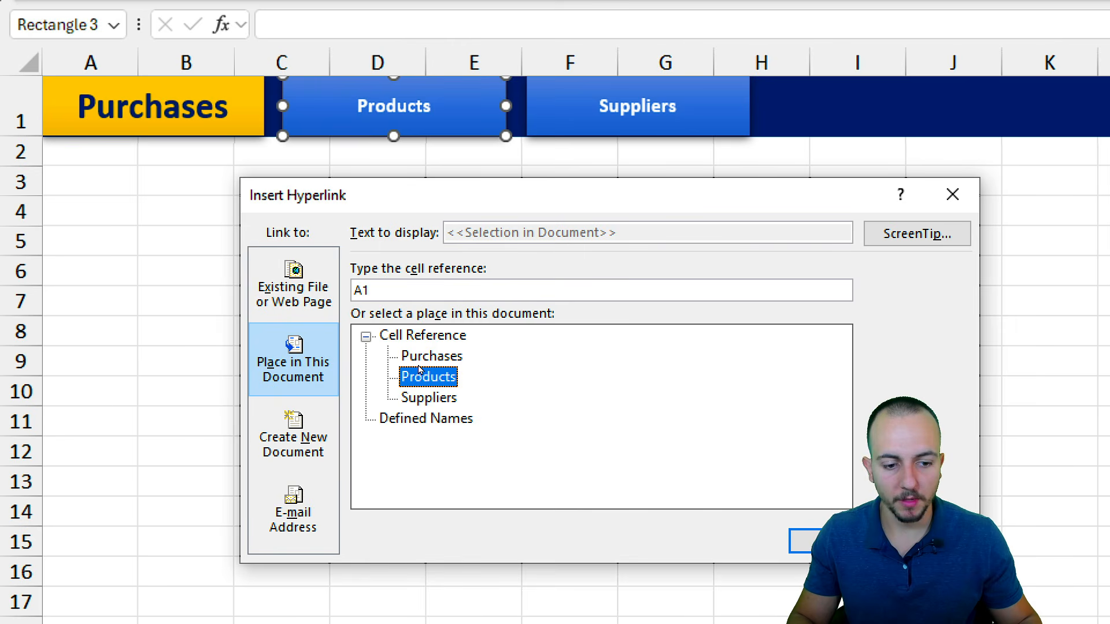
pyautogui.click(832, 541)
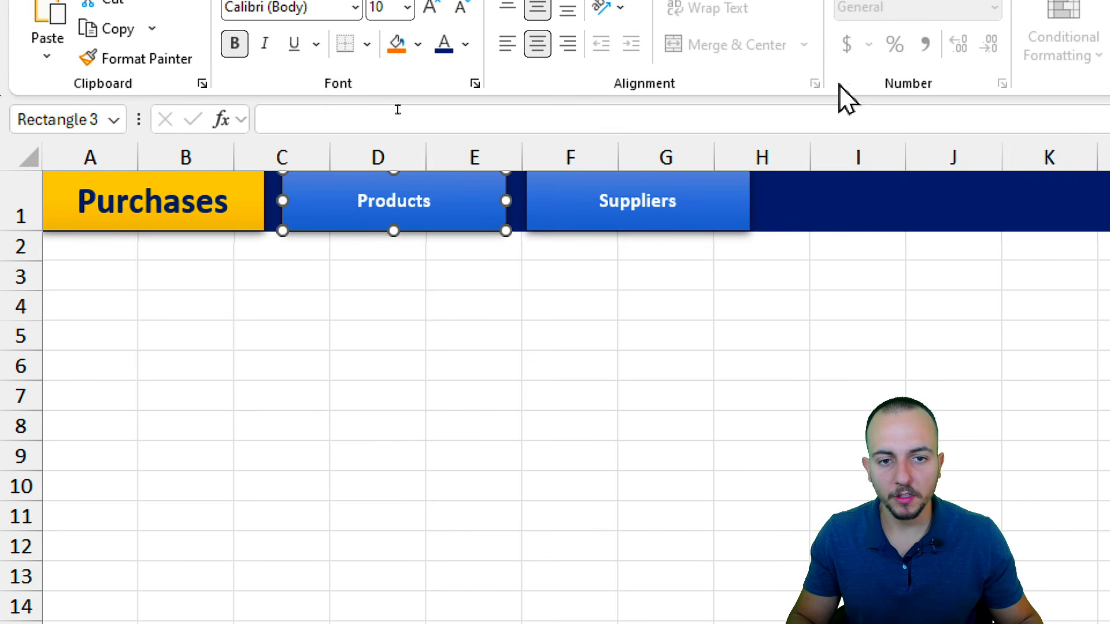
# Step: On the Purchases sheet, link the Suppliers header button to cell A1 of the Suppliers sheet
pyautogui.rightClick(590, 217)
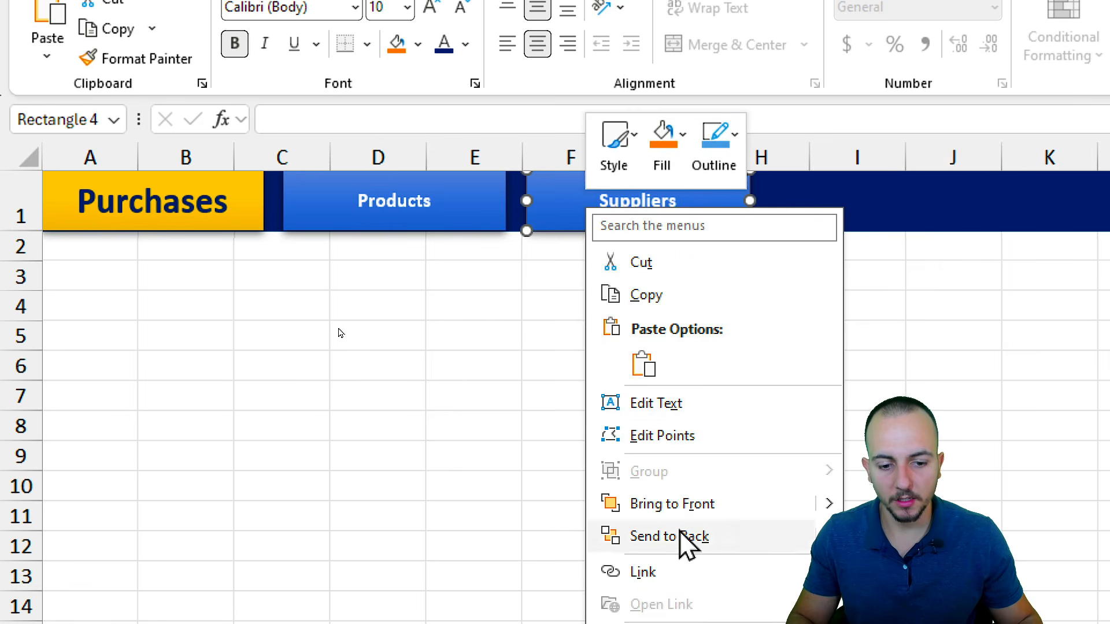
pyautogui.click(653, 571)
pyautogui.click(431, 464)
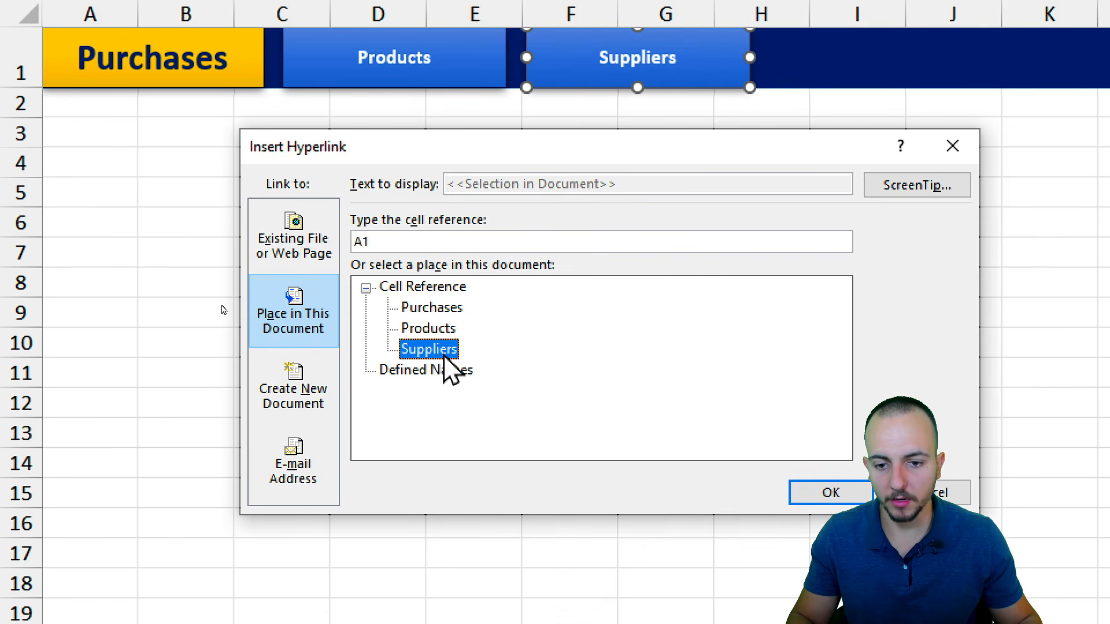
pyautogui.click(824, 606)
pyautogui.click(173, 161)
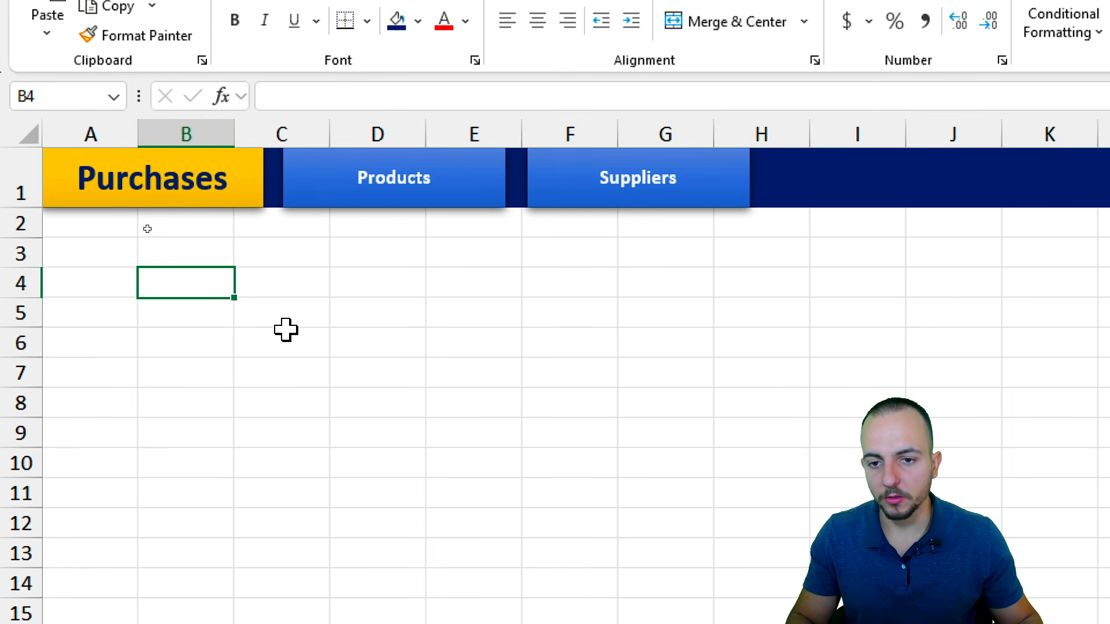
# Step: Test the Products and Suppliers header buttons on the Purchases sheet by following each link
pyautogui.click(383, 202)
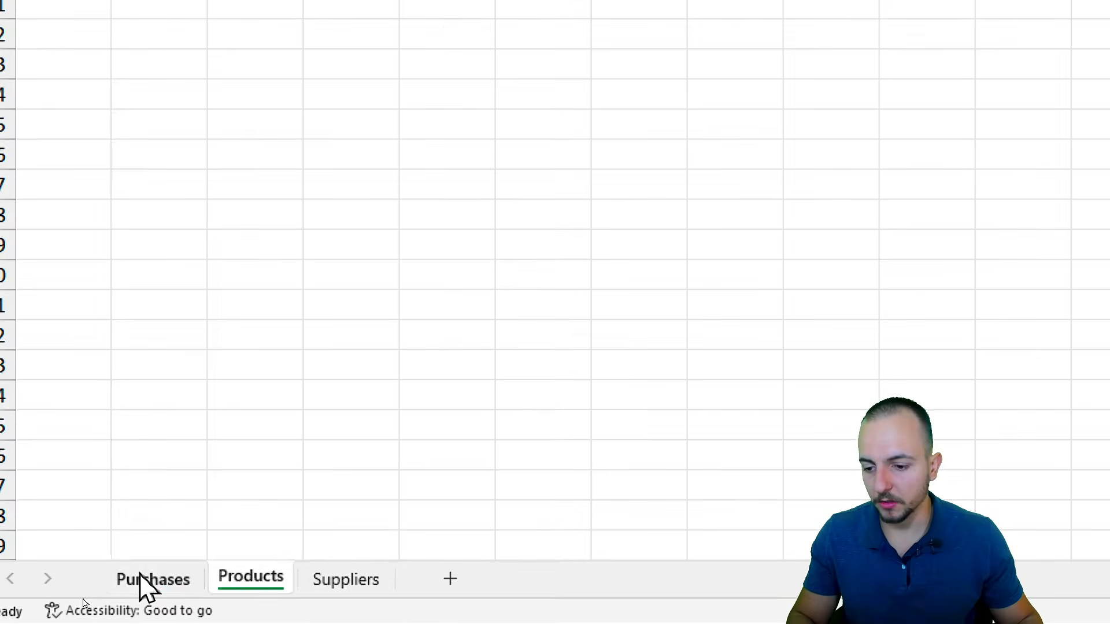
pyautogui.click(84, 602)
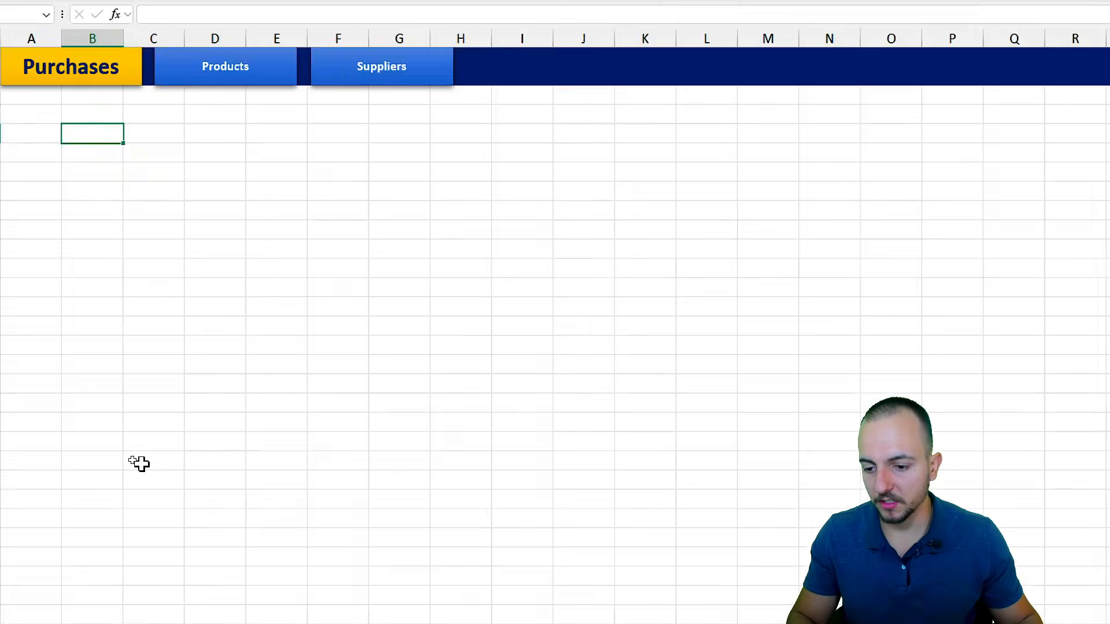
pyautogui.click(299, 171)
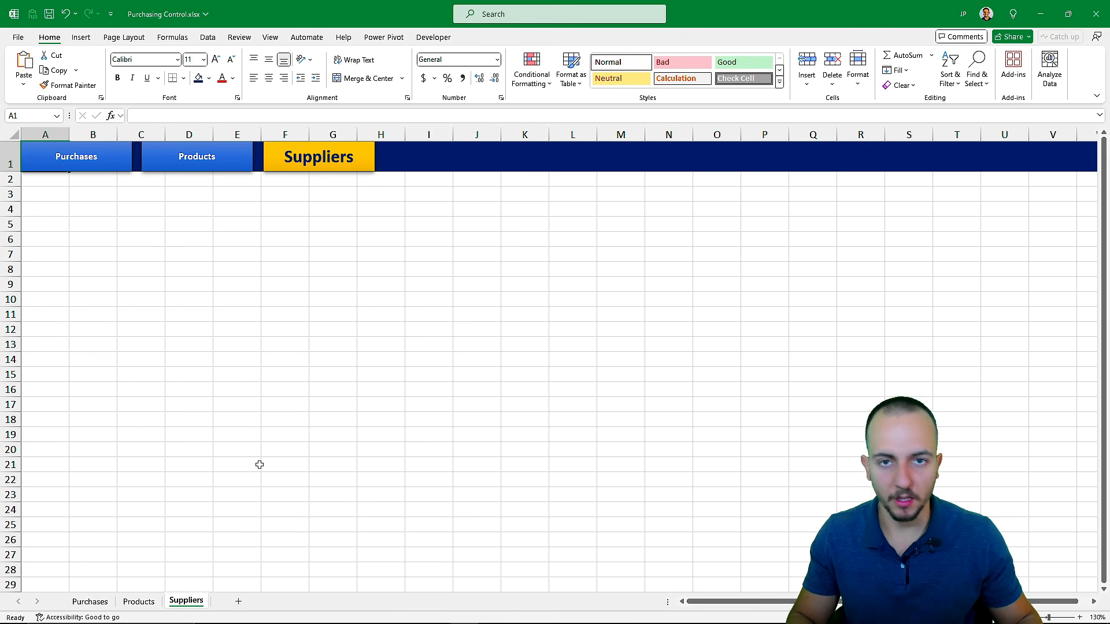
# Step: On the Products sheet, link the Purchases header button to cell A1 of the Purchases sheet
pyautogui.click(138, 601)
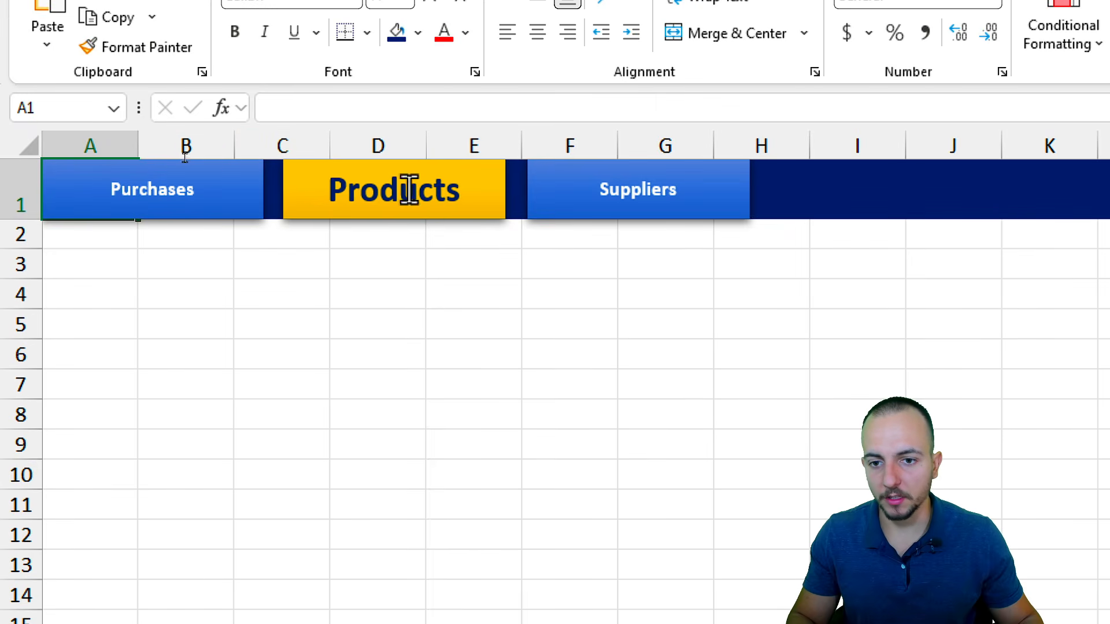
pyautogui.rightClick(172, 199)
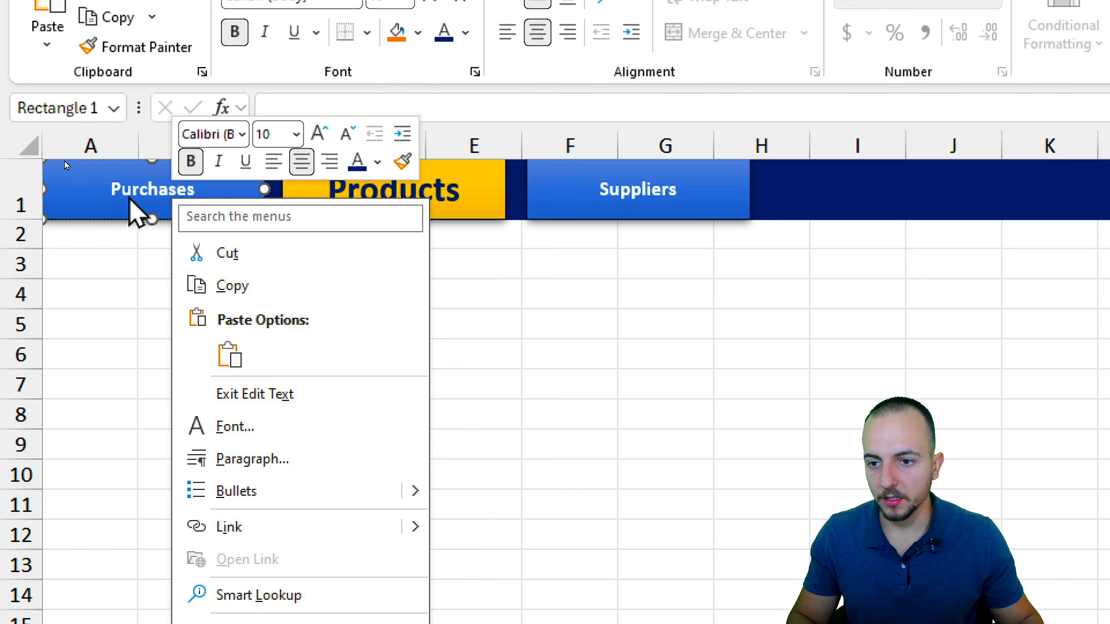
pyautogui.click(225, 528)
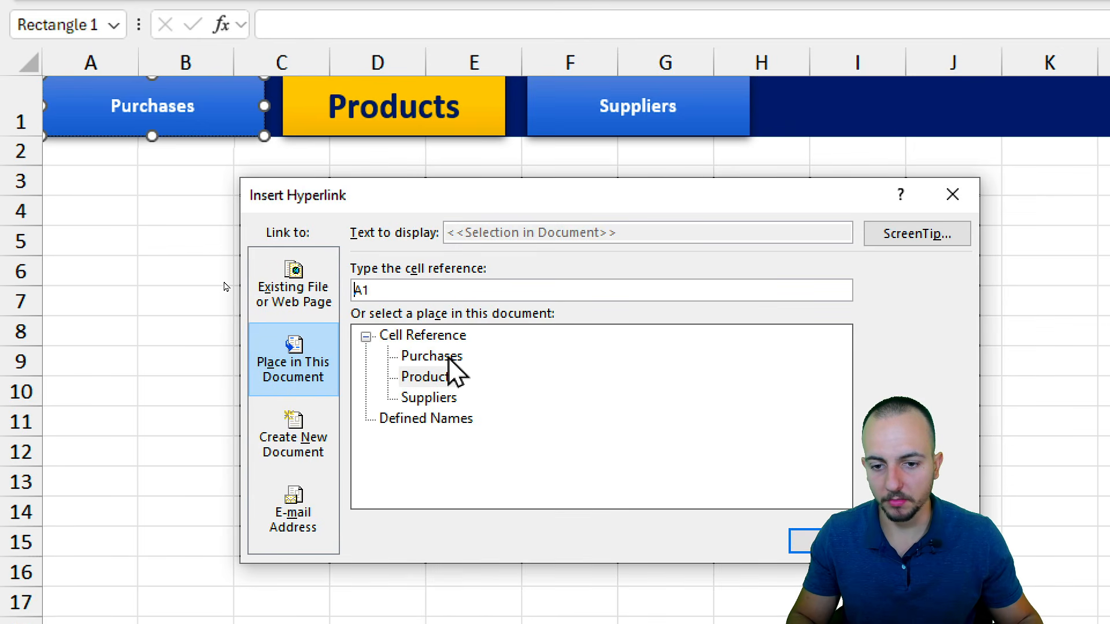
pyautogui.click(449, 444)
pyautogui.press('Return')
# Step: On the Products sheet, link the Suppliers header button to cell A1 of the Suppliers sheet
pyautogui.rightClick(614, 100)
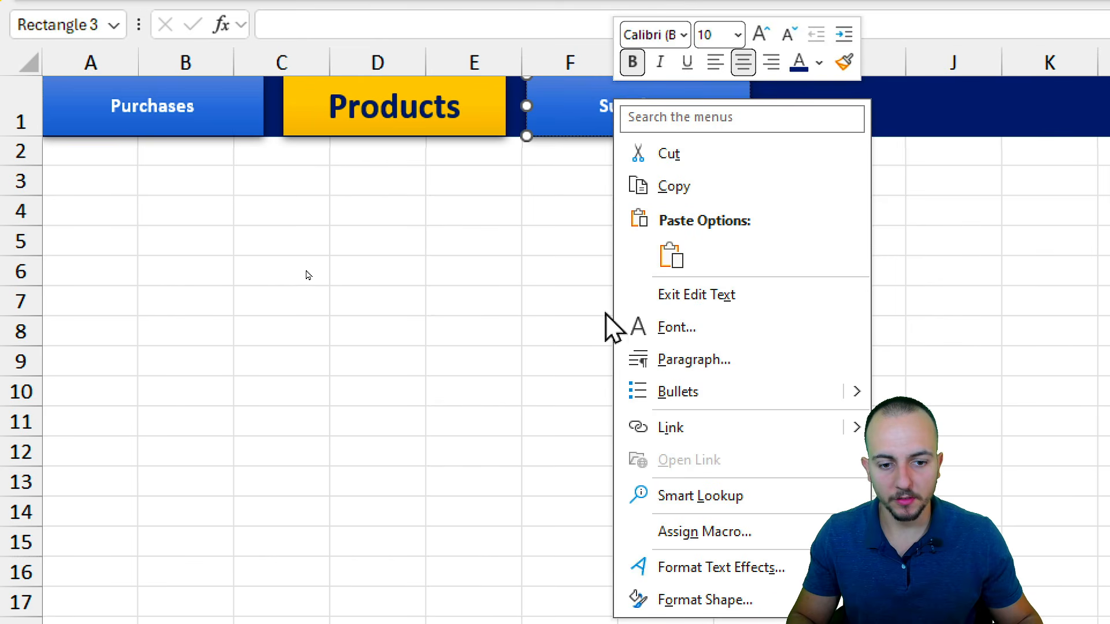
pyautogui.click(677, 426)
pyautogui.click(436, 399)
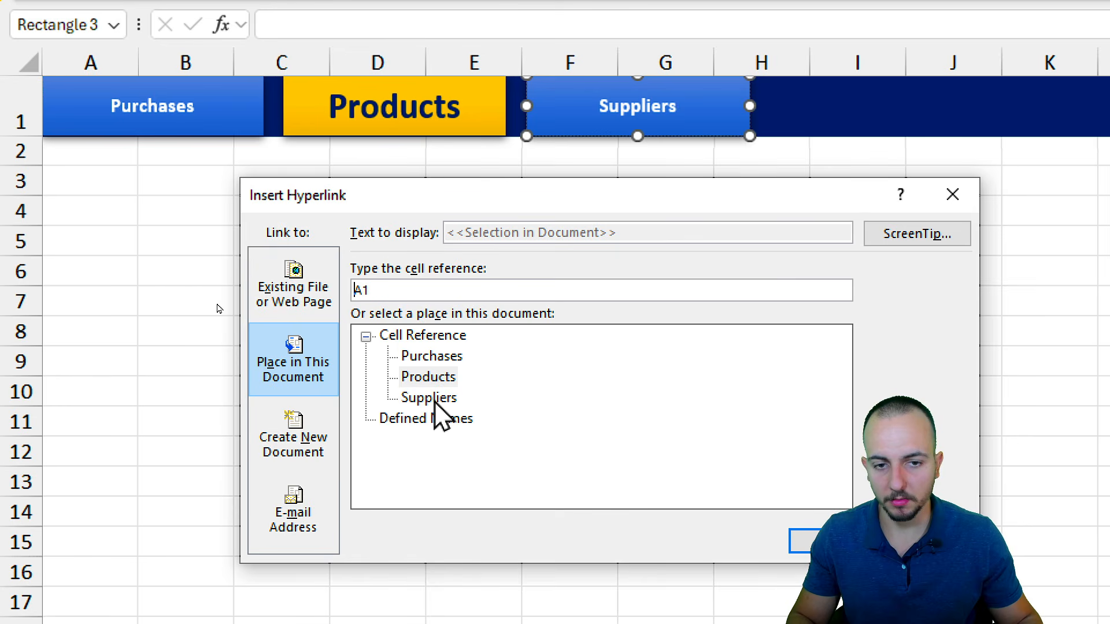
pyautogui.press('Return')
pyautogui.press('Escape')
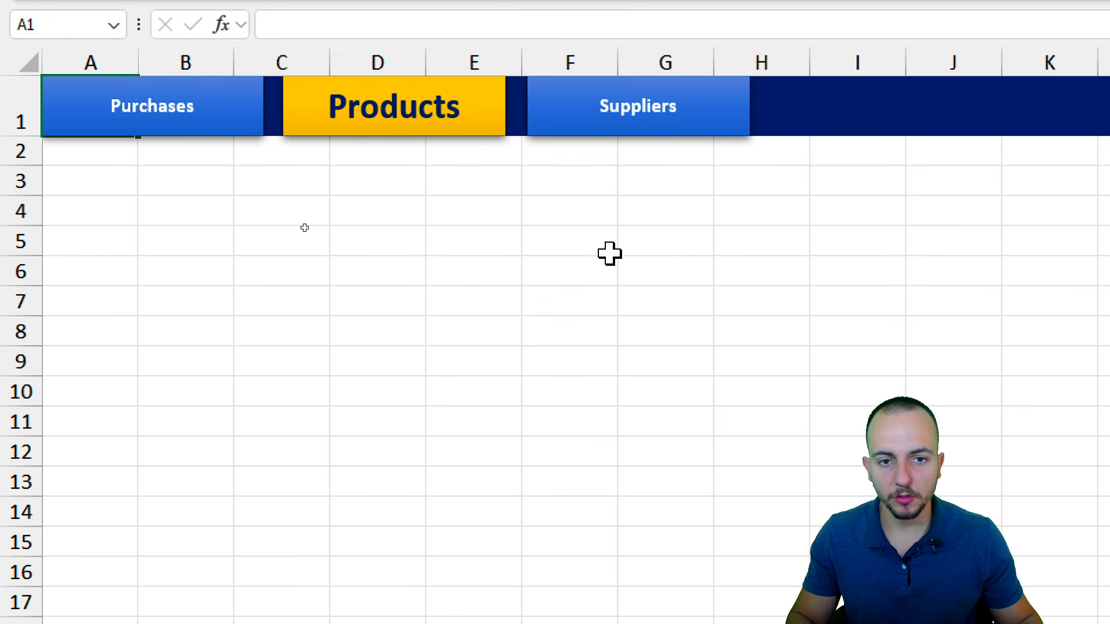
# Step: On the Suppliers sheet, link the Purchases header button to cell A1 of the Purchases sheet
pyautogui.click(644, 120)
pyautogui.rightClick(198, 124)
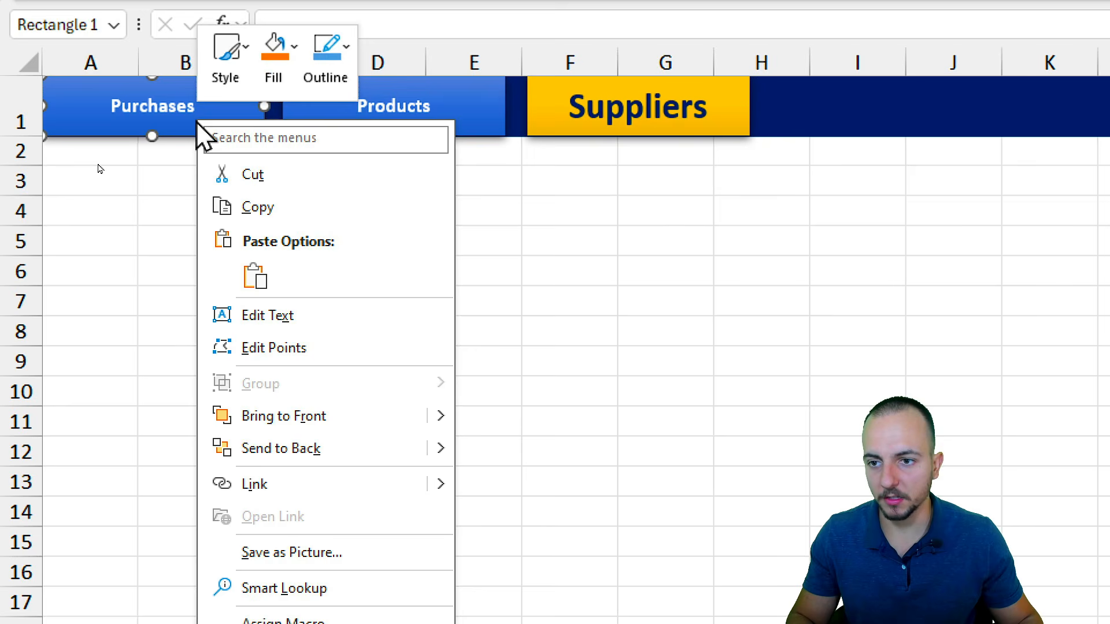
pyautogui.click(288, 492)
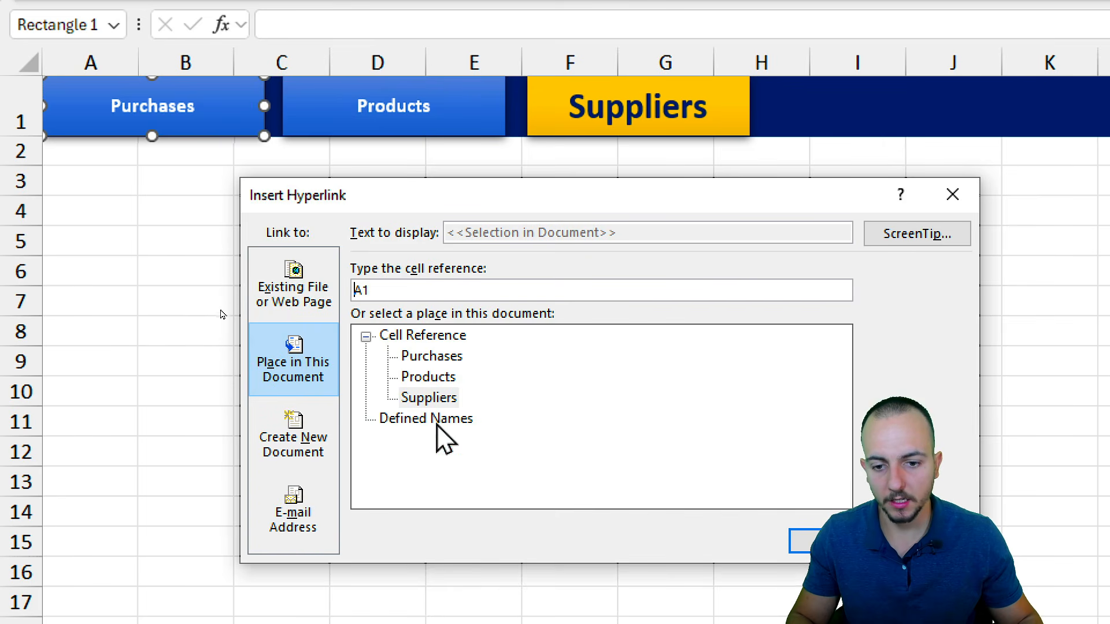
pyautogui.doubleClick(444, 357)
# Step: On the Suppliers sheet, link the Products header button to cell A1 of the Products sheet
pyautogui.rightClick(432, 133)
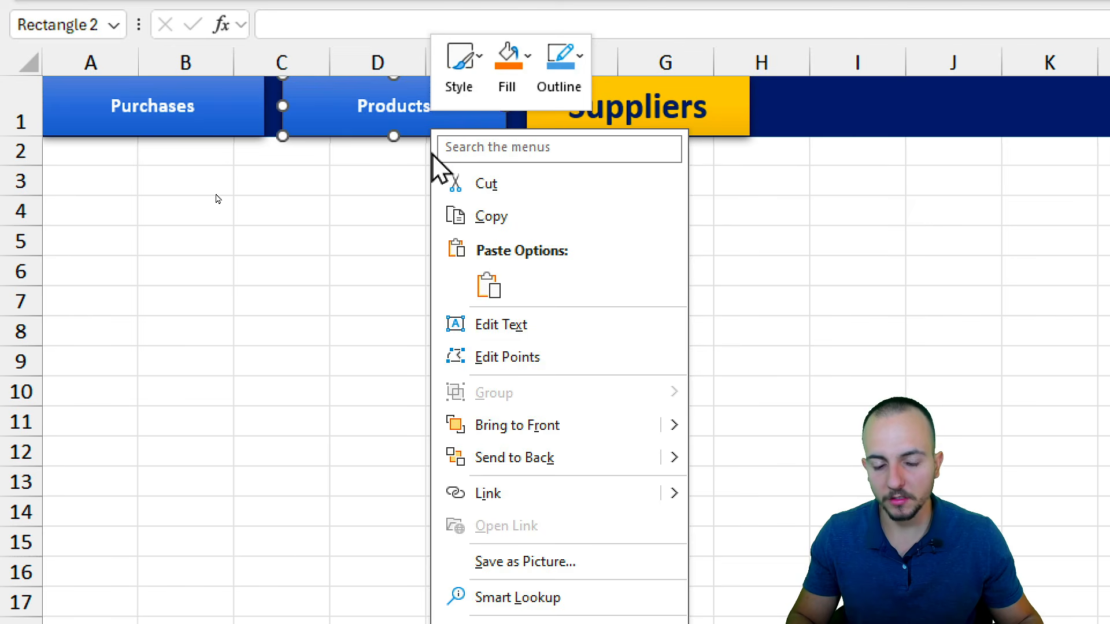
pyautogui.click(495, 501)
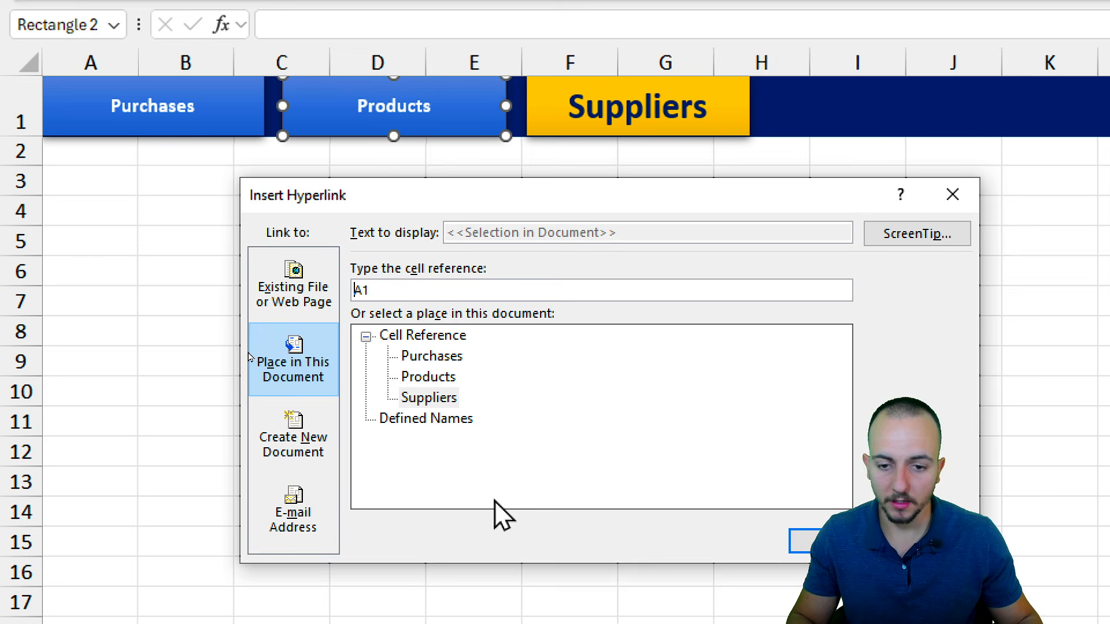
pyautogui.doubleClick(439, 377)
pyautogui.press('Escape')
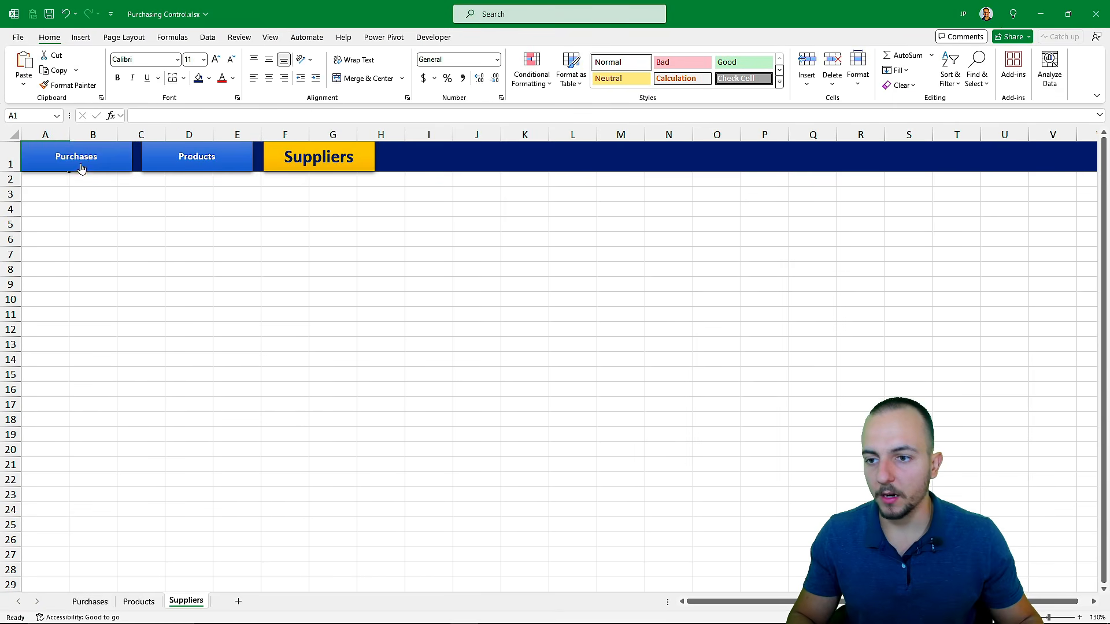
# Step: Test the linked header buttons by navigating repeatedly among the Purchases, Products and Suppliers sheets, ending on Purchases
pyautogui.click(161, 122)
pyautogui.click(384, 123)
pyautogui.click(624, 126)
pyautogui.click(236, 122)
pyautogui.click(173, 164)
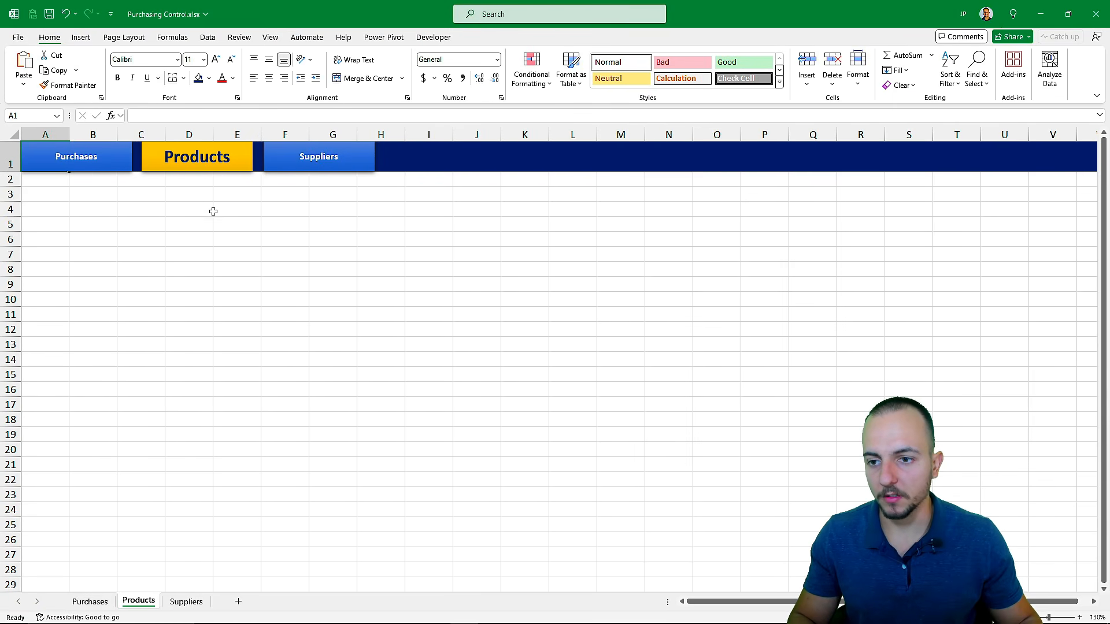
pyautogui.click(314, 168)
pyautogui.click(108, 169)
pyautogui.click(206, 148)
pyautogui.click(335, 157)
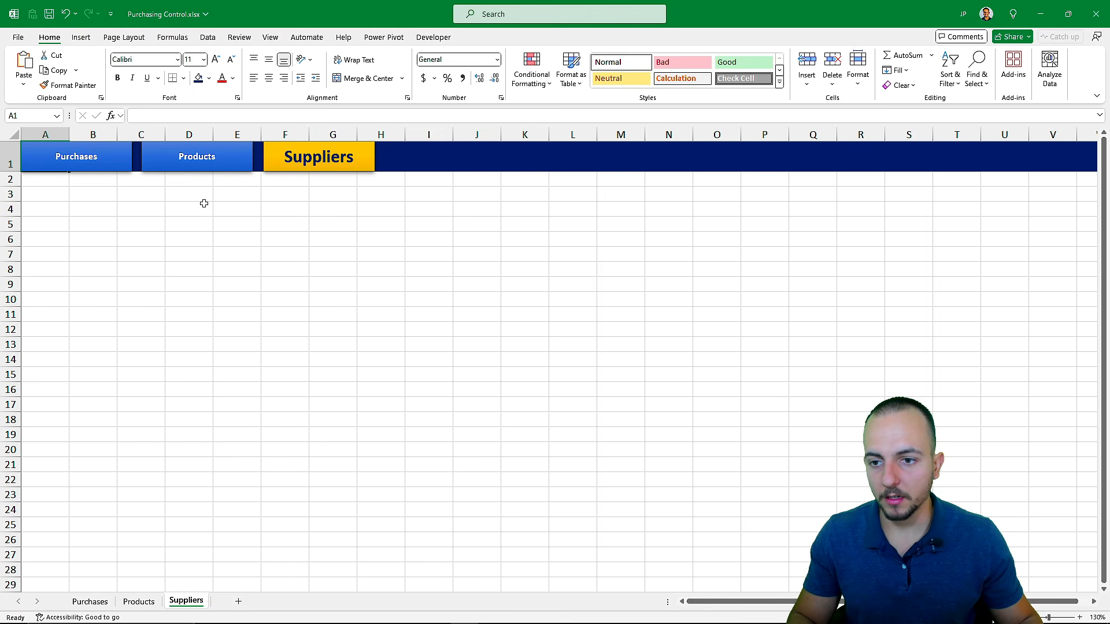
pyautogui.click(221, 168)
pyautogui.click(94, 168)
pyautogui.click(197, 166)
pyautogui.click(324, 166)
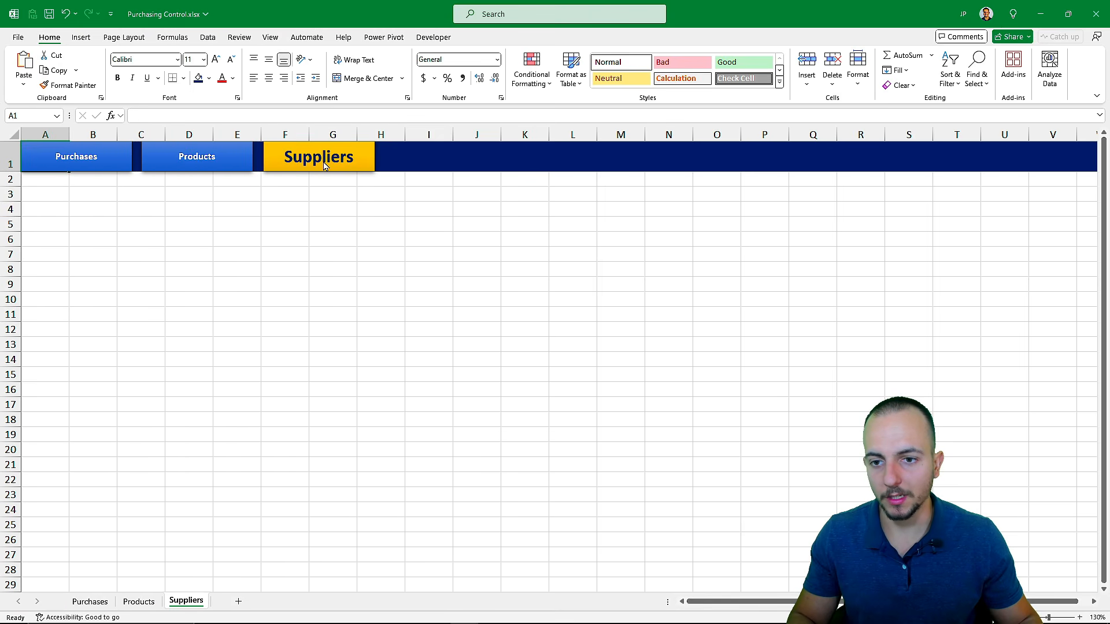
pyautogui.click(117, 167)
pyautogui.click(234, 158)
pyautogui.click(325, 160)
pyautogui.click(213, 158)
pyautogui.click(108, 169)
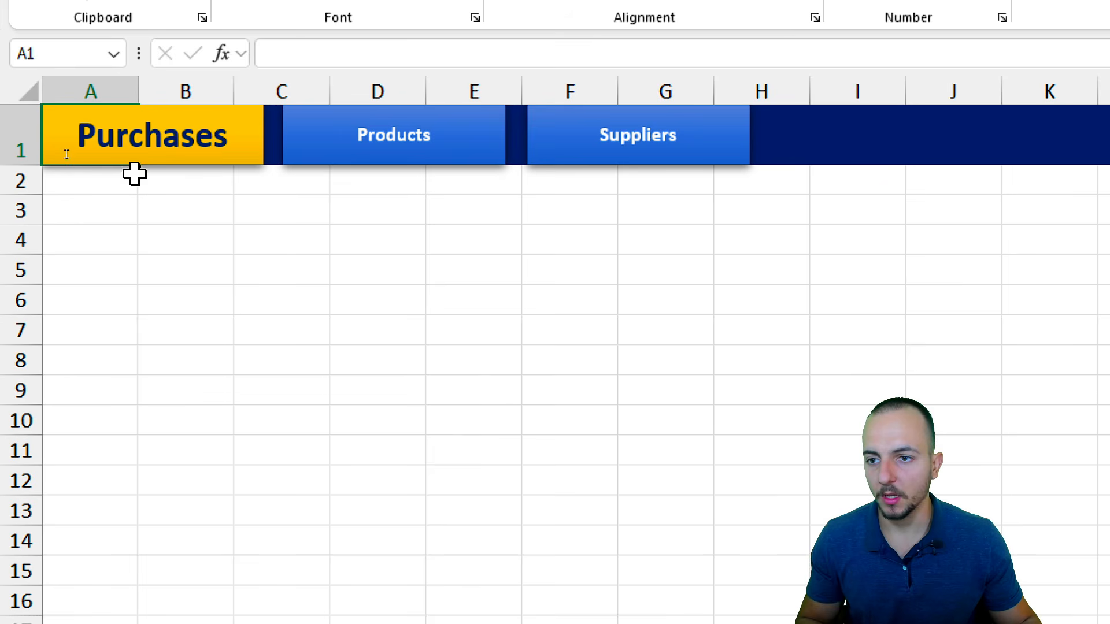
# Step: On the Purchases sheet, narrow column A to a slim margin and enter the header Date in B3
pyautogui.moveTo(139, 84); pyautogui.dragTo(71, 143)
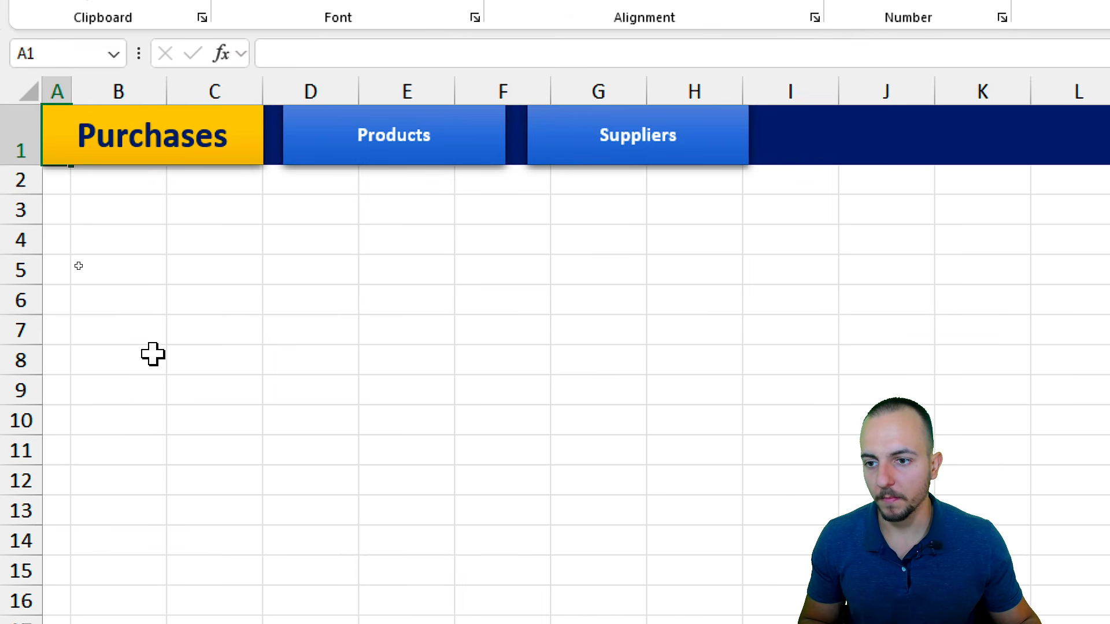
pyautogui.click(137, 223)
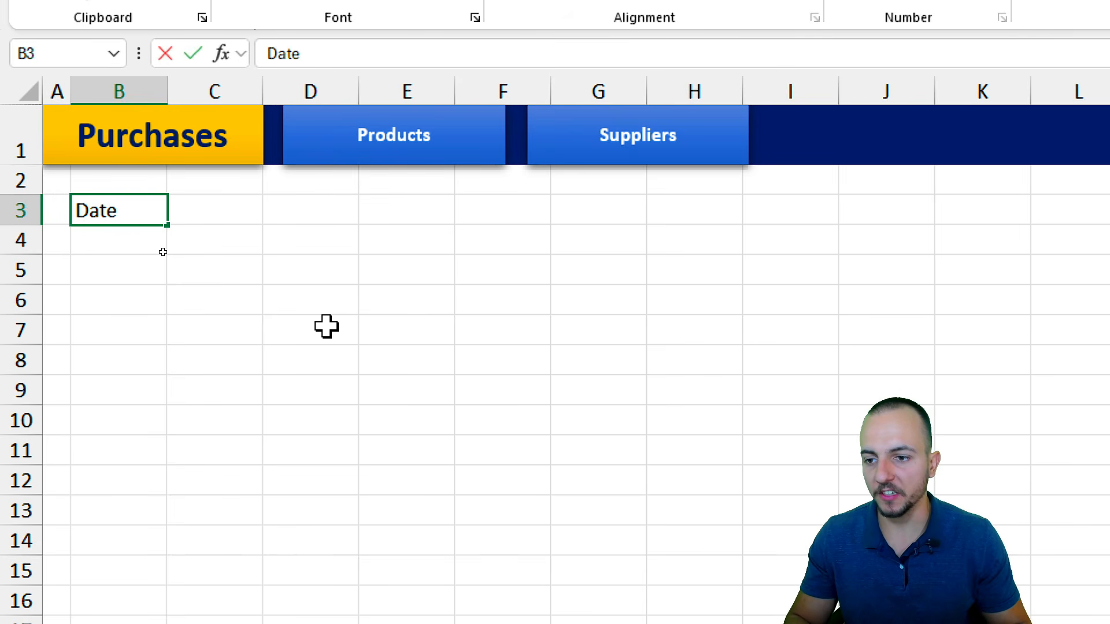
pyautogui.press('Tab')
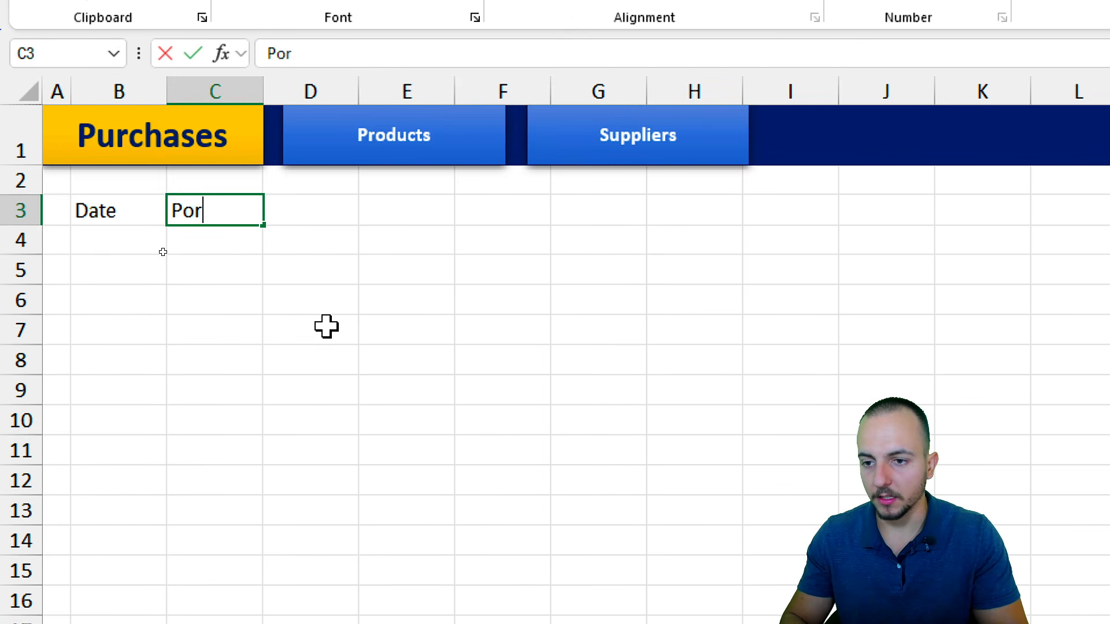
# Step: Enter the column headers Product in C3 and Id in D3 of the Purchases sheet
pyautogui.press('BackSpace')
pyautogui.press('BackSpace')
pyautogui.press('BackSpace')
pyautogui.press('BackSpace')
pyautogui.press('BackSpace')
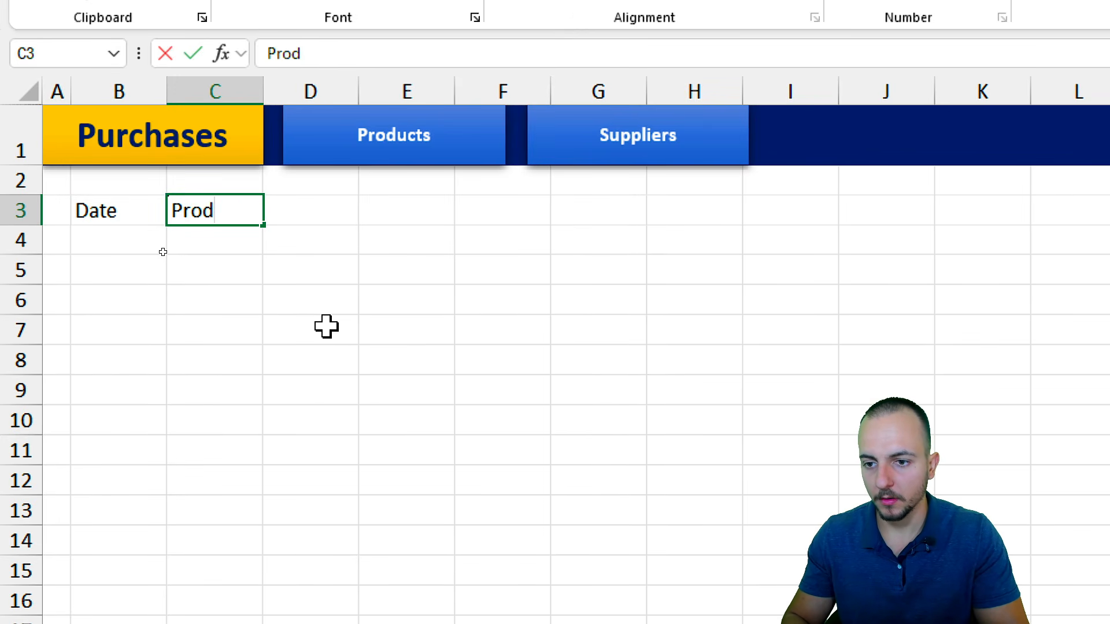
pyautogui.write('Product')
pyautogui.press('Tab')
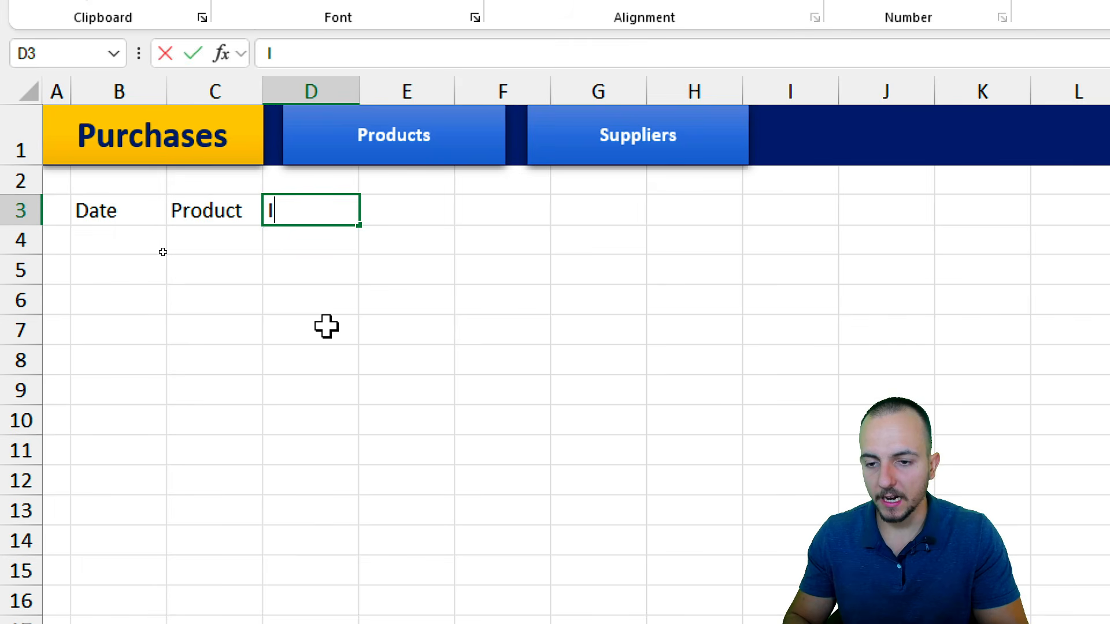
pyautogui.press('Tab')
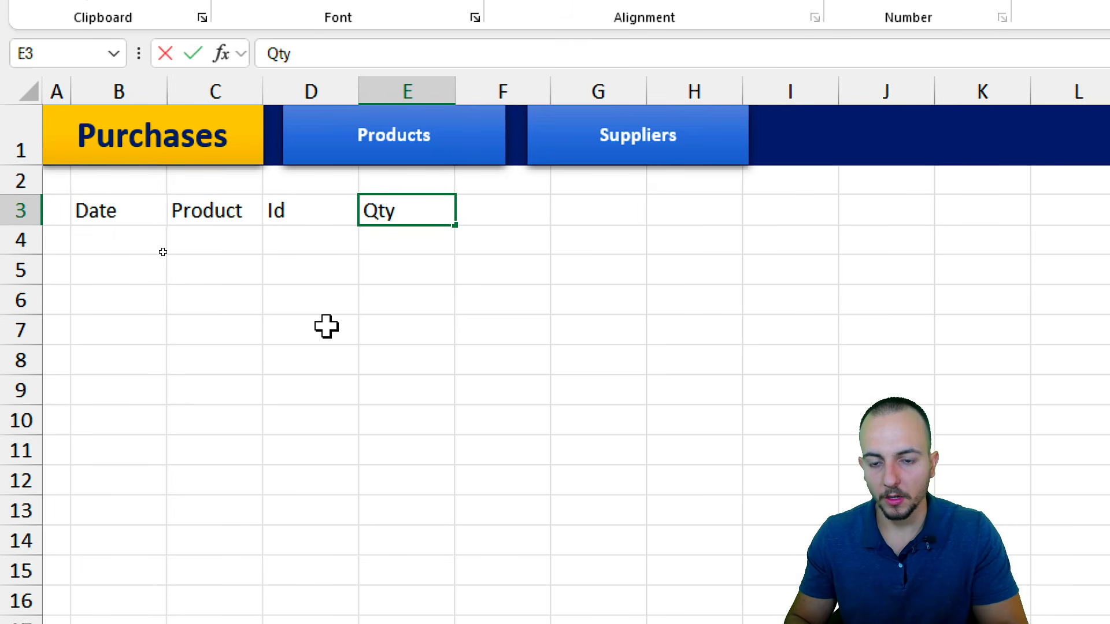
# Step: Continue the Purchases header row across E3:H3 with Qty, Unit Cost, Total Cost and Delivery
pyautogui.press('Tab')
pyautogui.write('Unit')
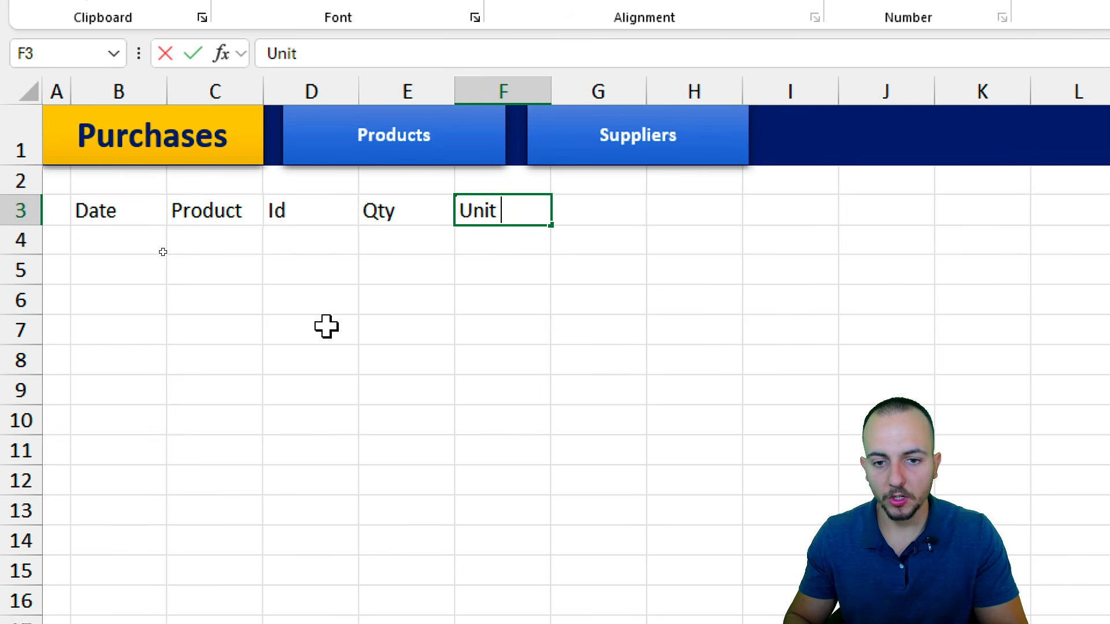
pyautogui.write(' Cost')
pyautogui.press('Tab')
pyautogui.write('Total')
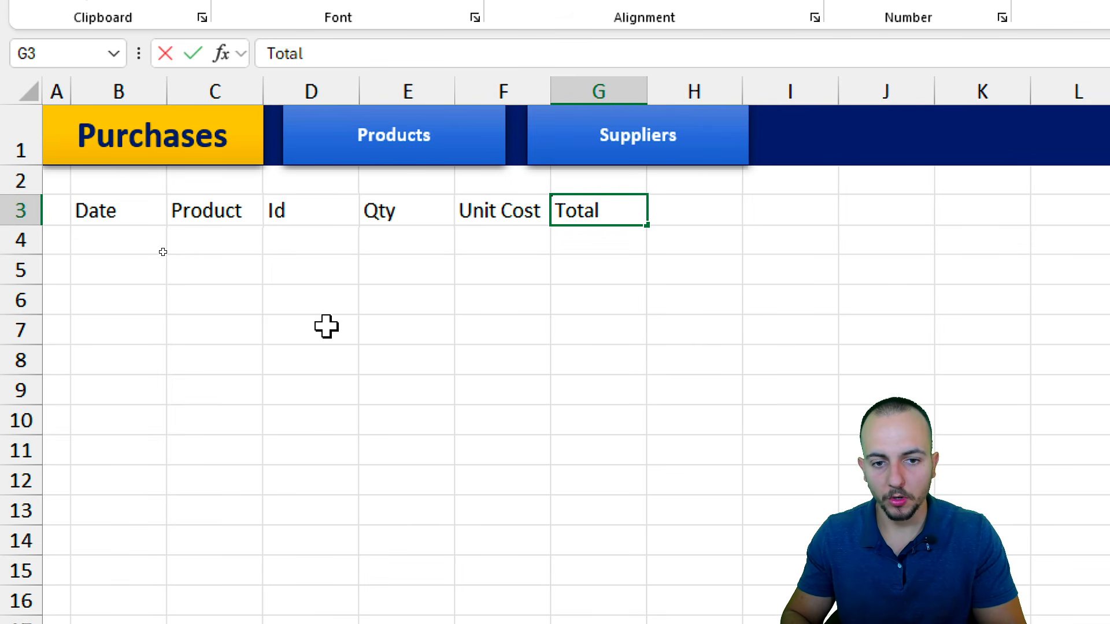
pyautogui.write(' Cost')
pyautogui.press('Tab')
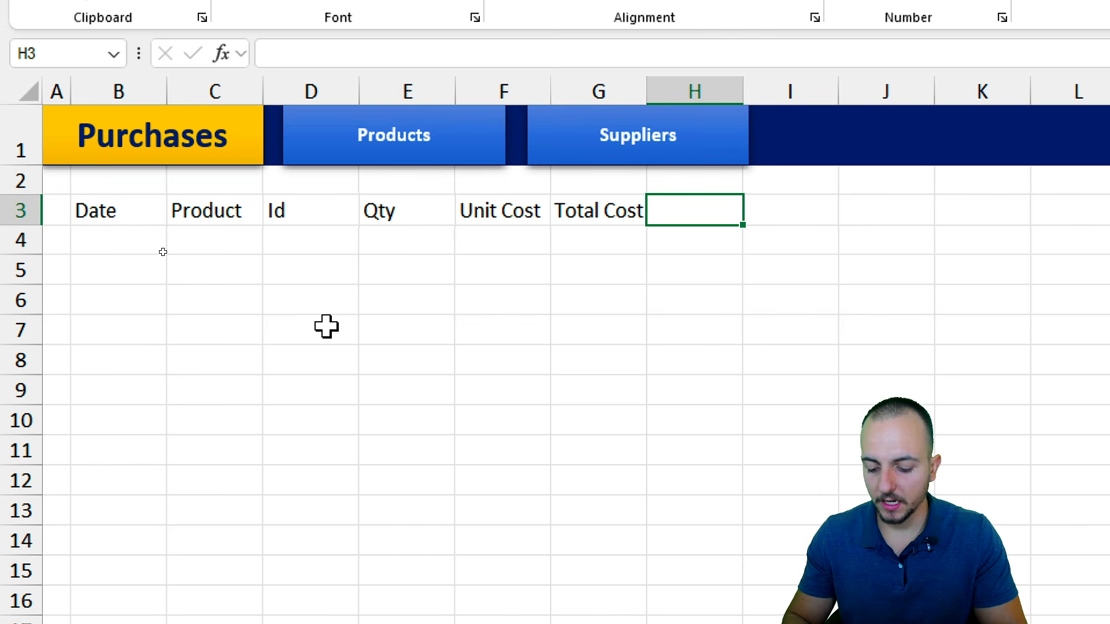
pyautogui.write('Delivery')
pyautogui.press('Tab')
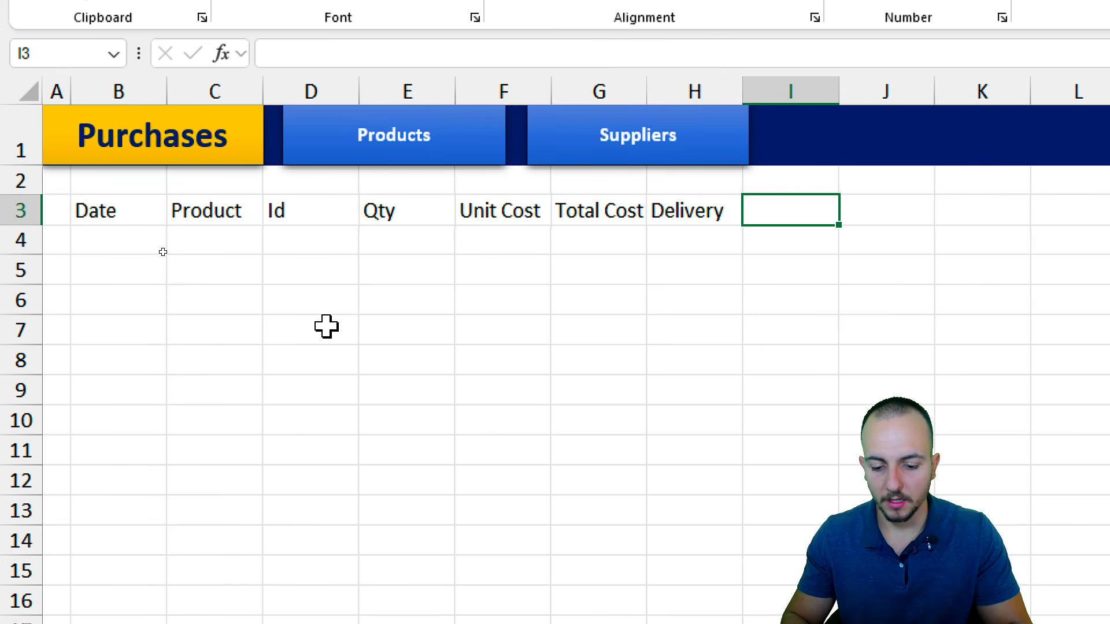
# Step: Continue the Purchases header row with Supplier in I3 and Freight in J3
pyautogui.write('Supplier')
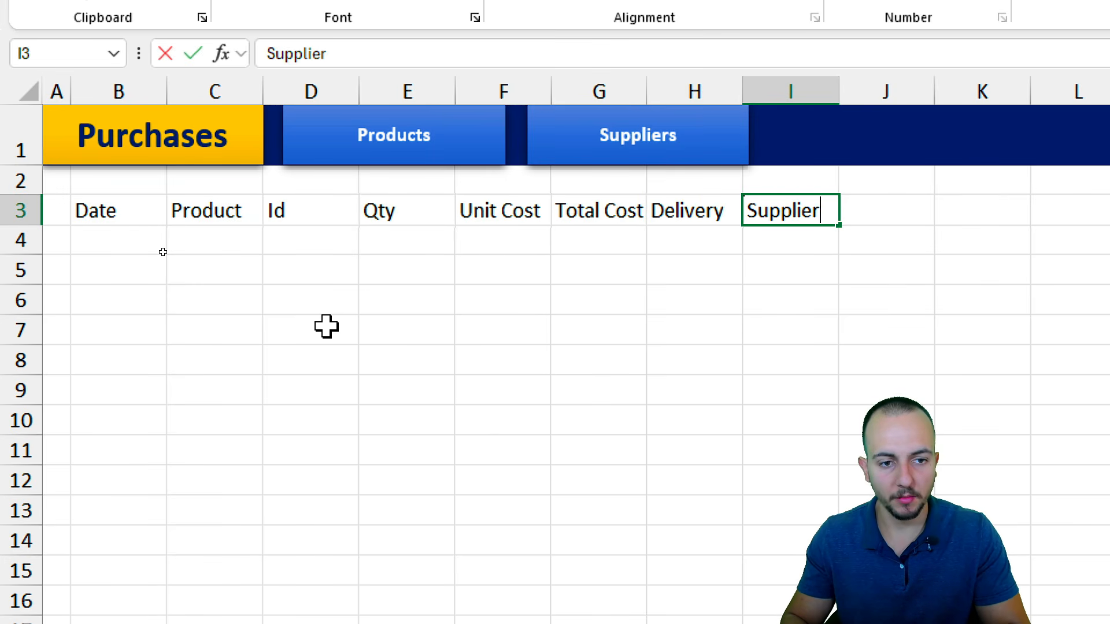
pyautogui.press('Tab')
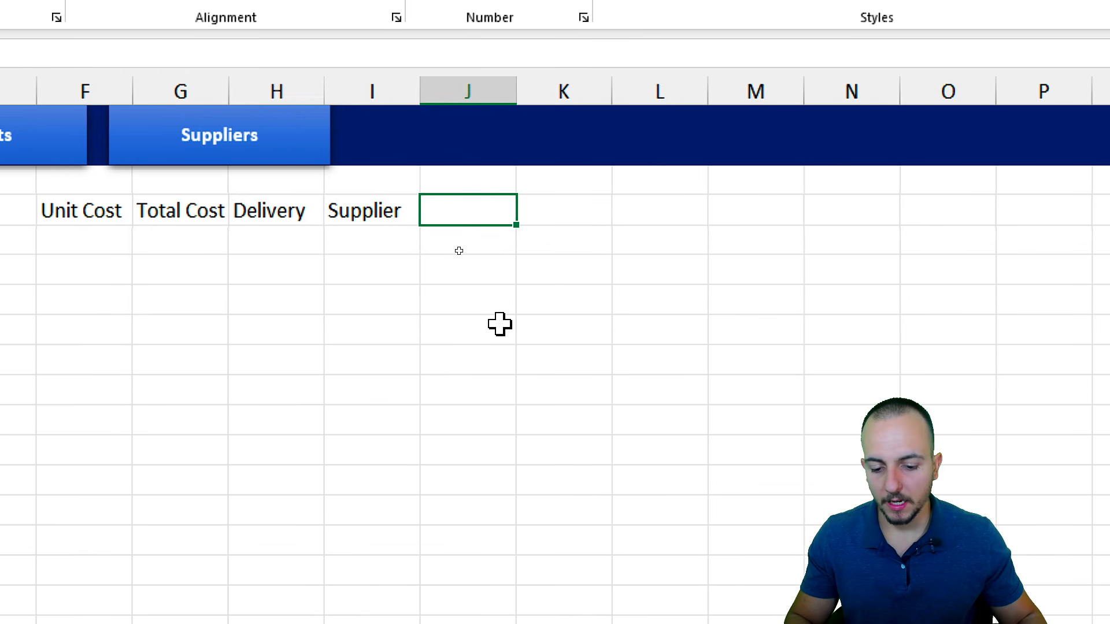
pyautogui.write('Freigh')
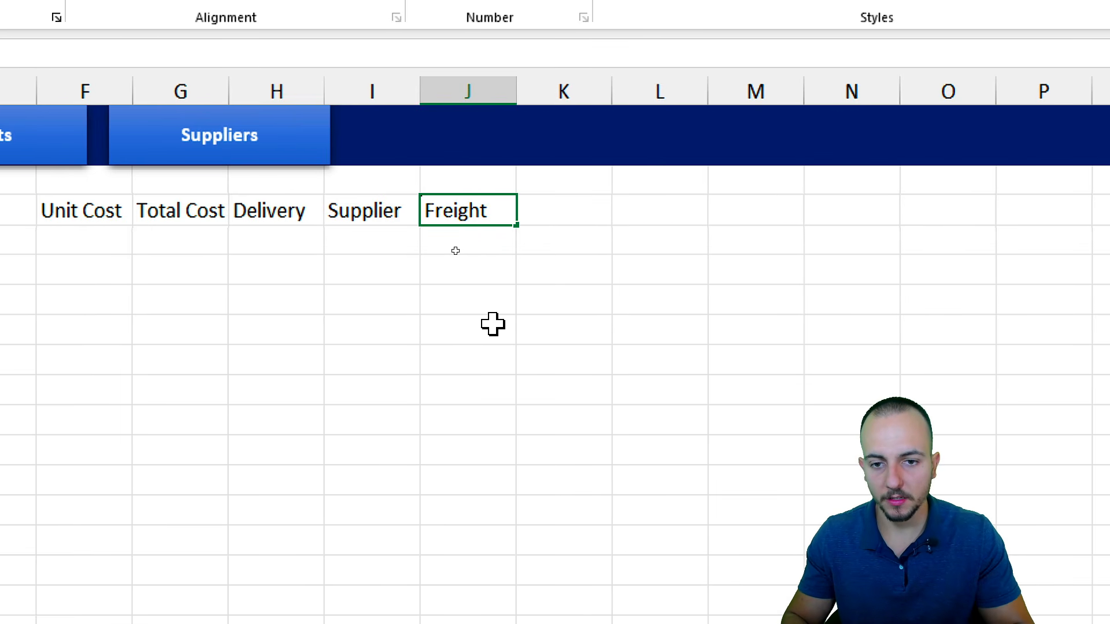
pyautogui.write('t')
pyautogui.press('Tab')
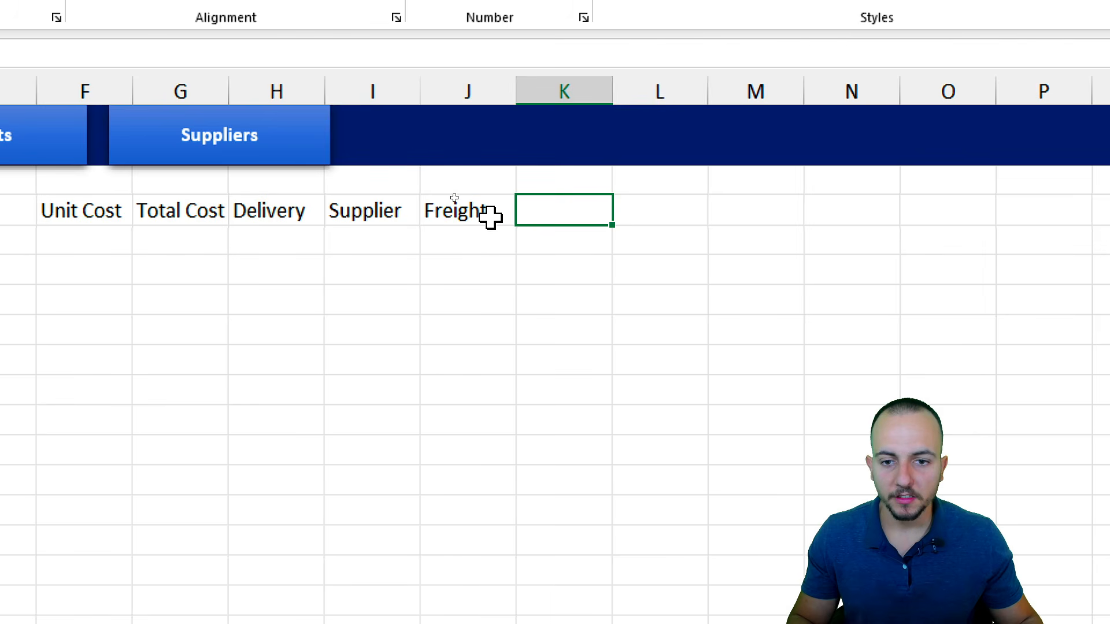
# Step: Enter the sample values 10 under Unit Cost in F4 and 50 under Freight in J4
pyautogui.moveTo(491, 218); pyautogui.dragTo(472, 382)
pyautogui.moveTo(496, 220); pyautogui.dragTo(478, 354)
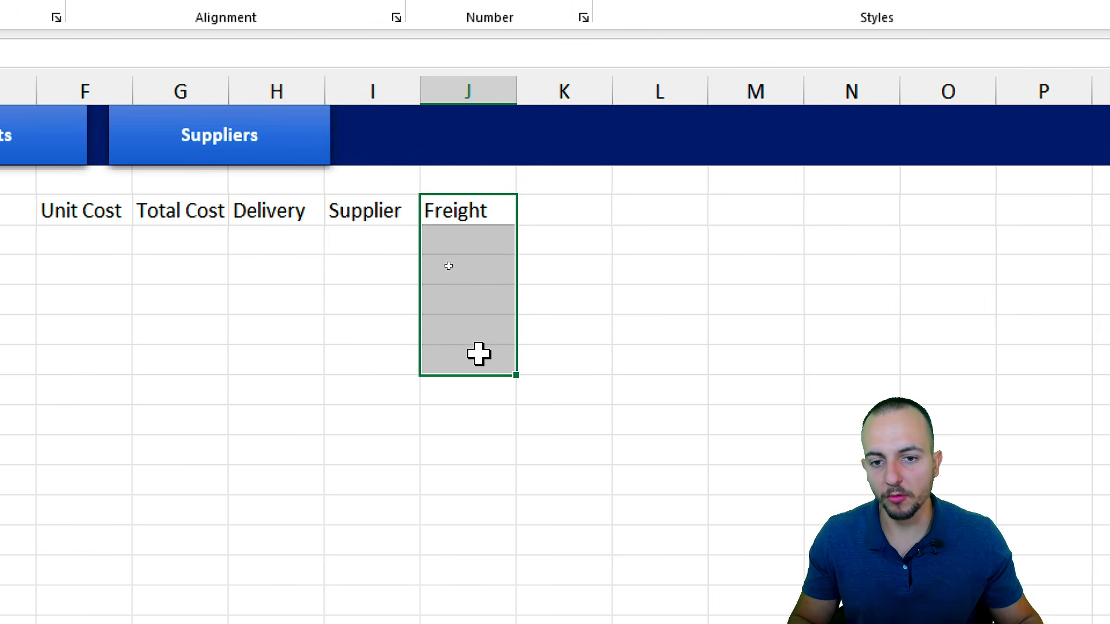
pyautogui.click(564, 218)
pyautogui.moveTo(314, 198); pyautogui.dragTo(323, 300)
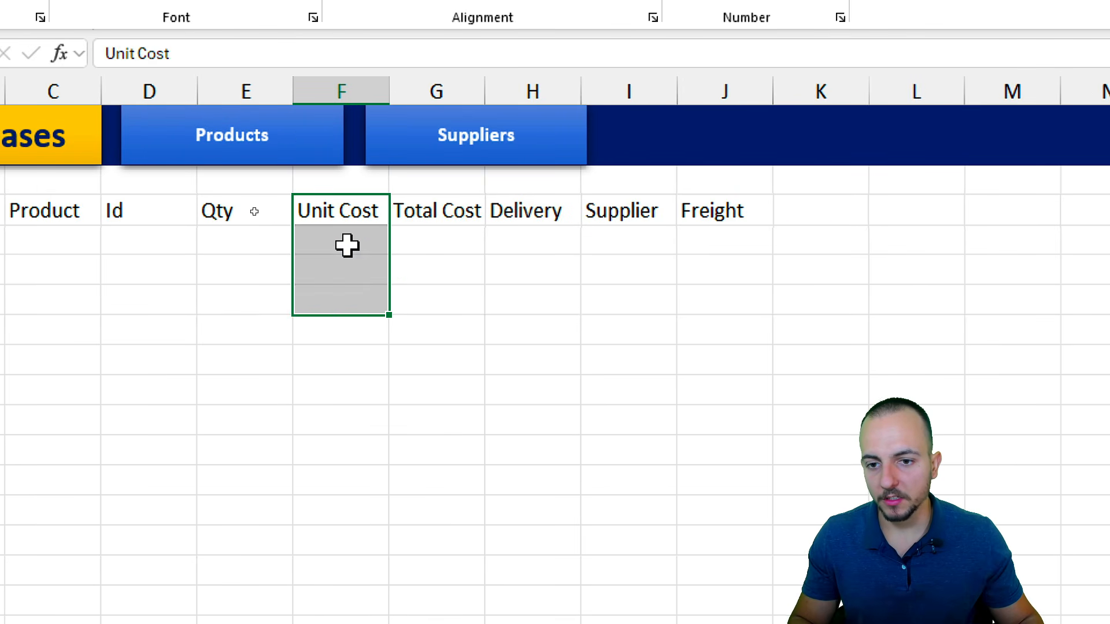
pyautogui.click(326, 241)
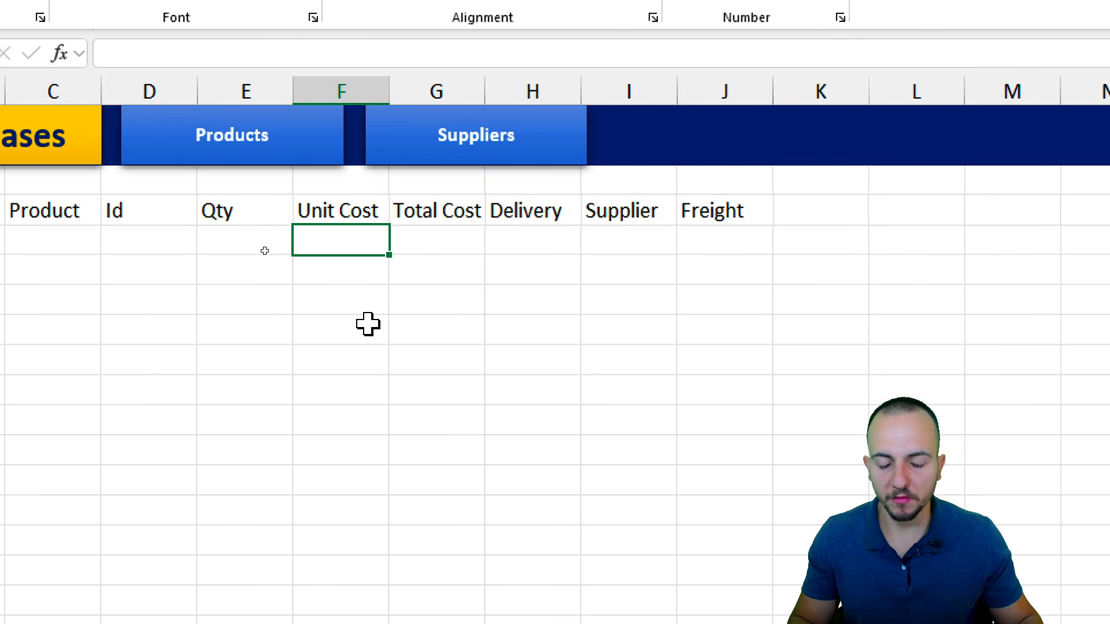
pyautogui.write('10')
pyautogui.press('Return')
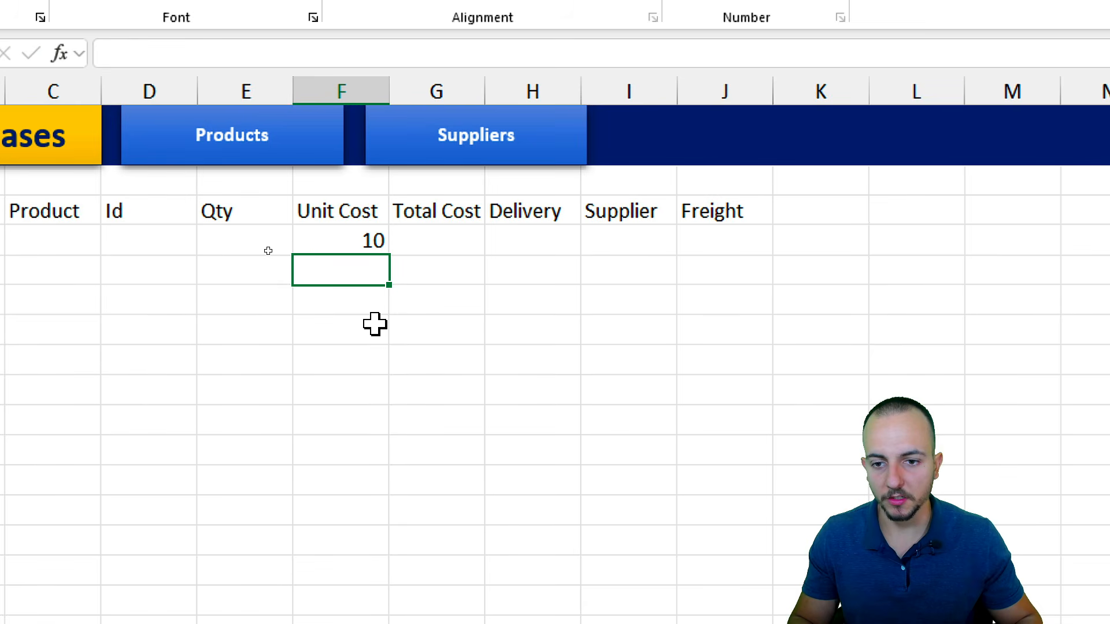
pyautogui.click(711, 242)
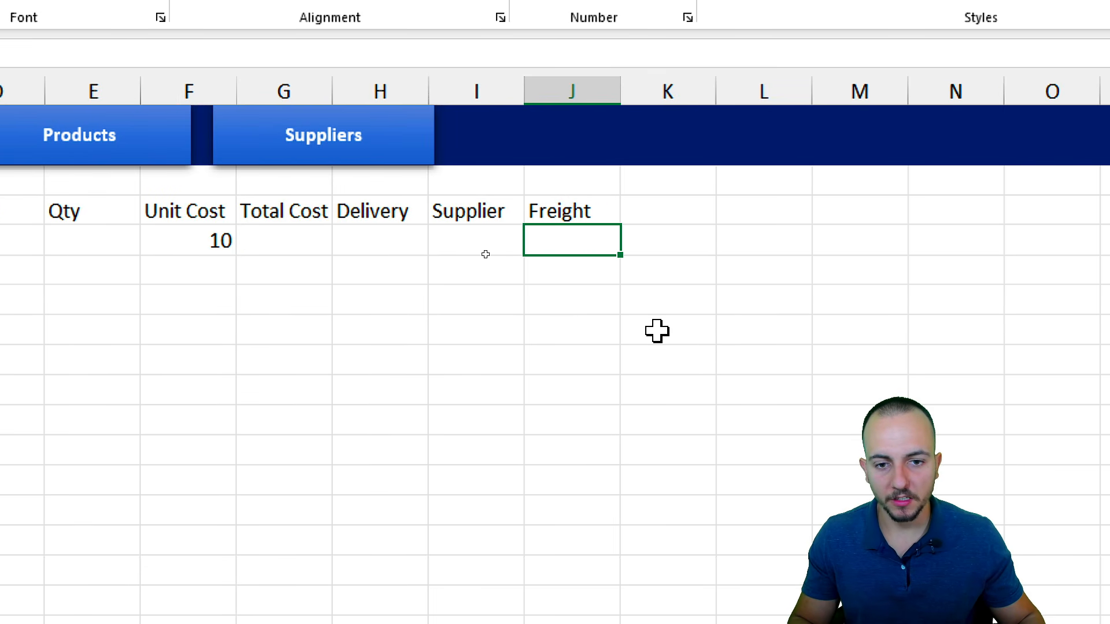
pyautogui.write('50')
pyautogui.press('Return')
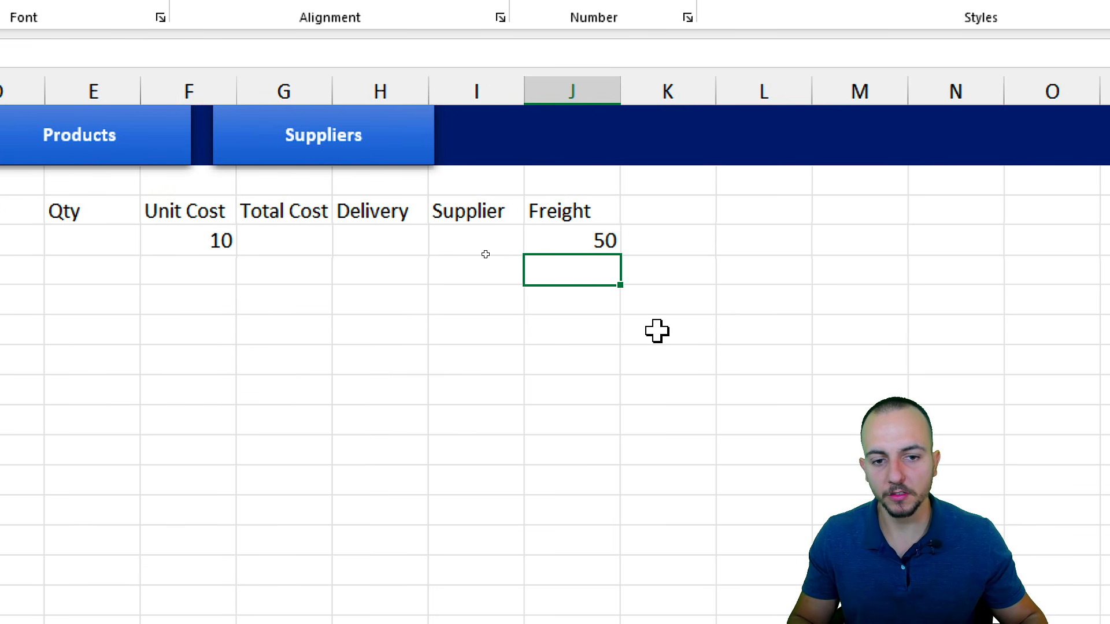
pyautogui.click(653, 211)
pyautogui.moveTo(214, 210); pyautogui.dragTo(216, 258)
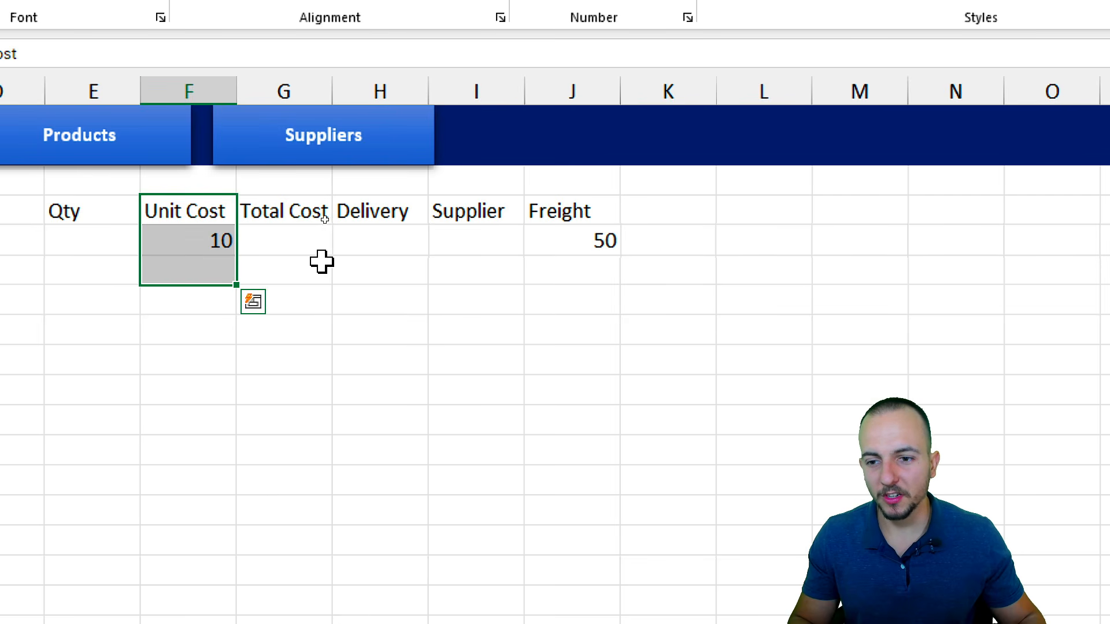
pyautogui.click(214, 252)
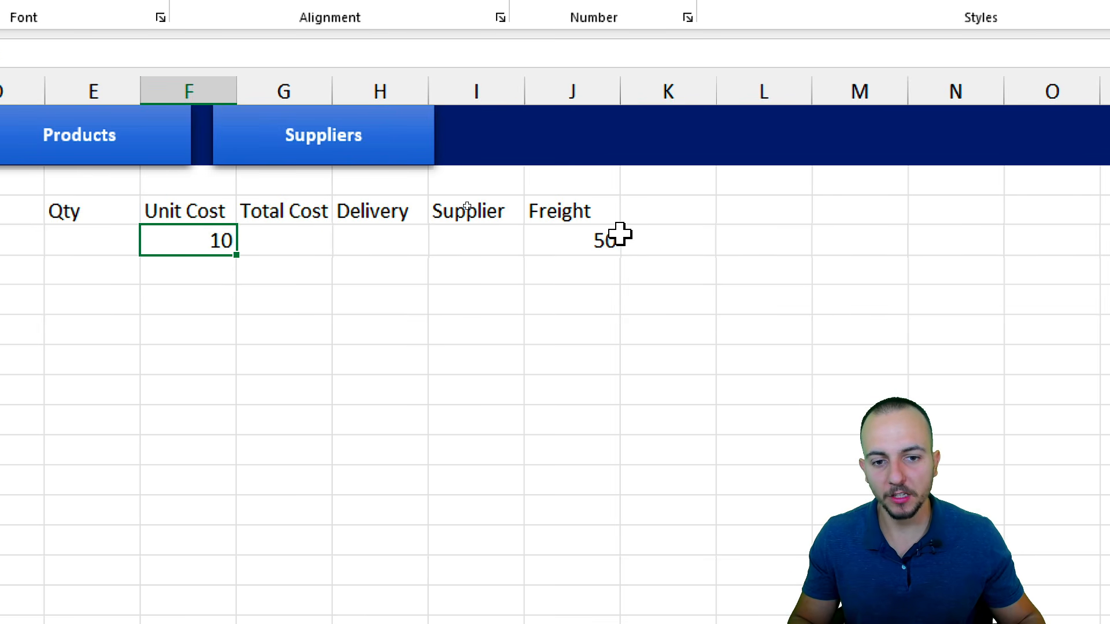
pyautogui.click(593, 235)
pyautogui.moveTo(584, 210); pyautogui.dragTo(582, 245)
pyautogui.click(174, 248)
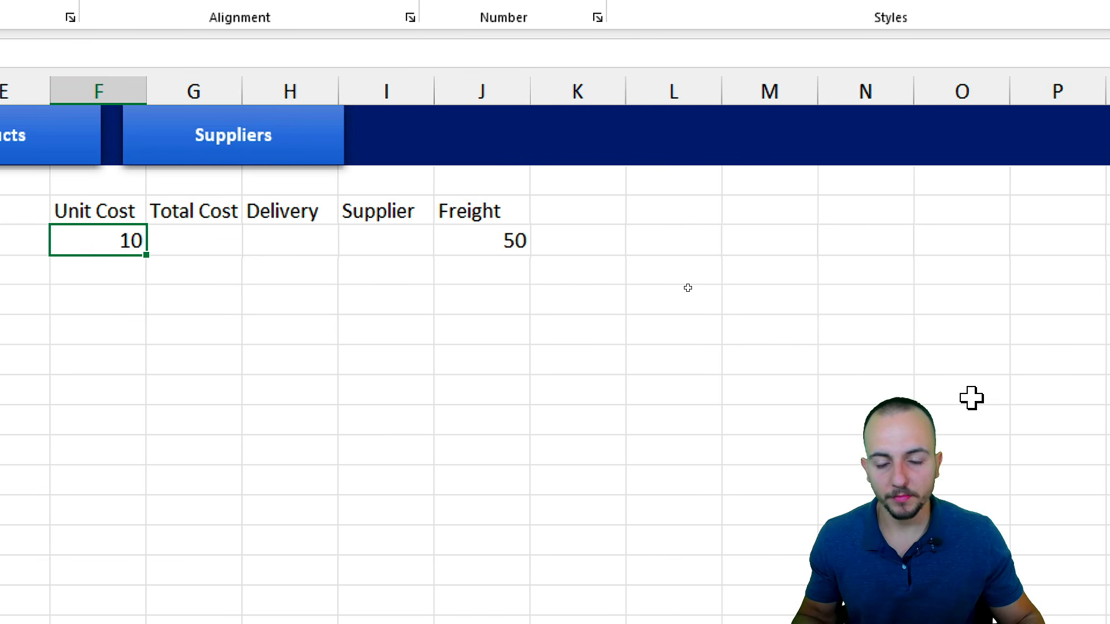
# Step: Add the header Unit Cost Fre in K3 for the unit cost including freight
pyautogui.click(581, 202)
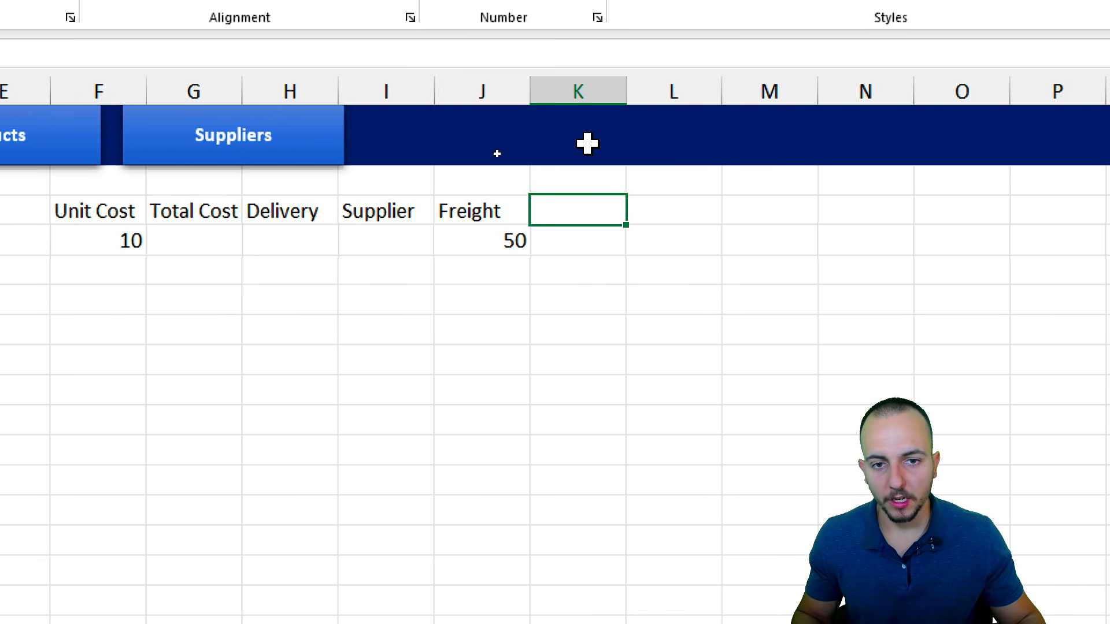
pyautogui.click(601, 93)
pyautogui.moveTo(601, 93); pyautogui.dragTo(640, 123)
pyautogui.click(590, 212)
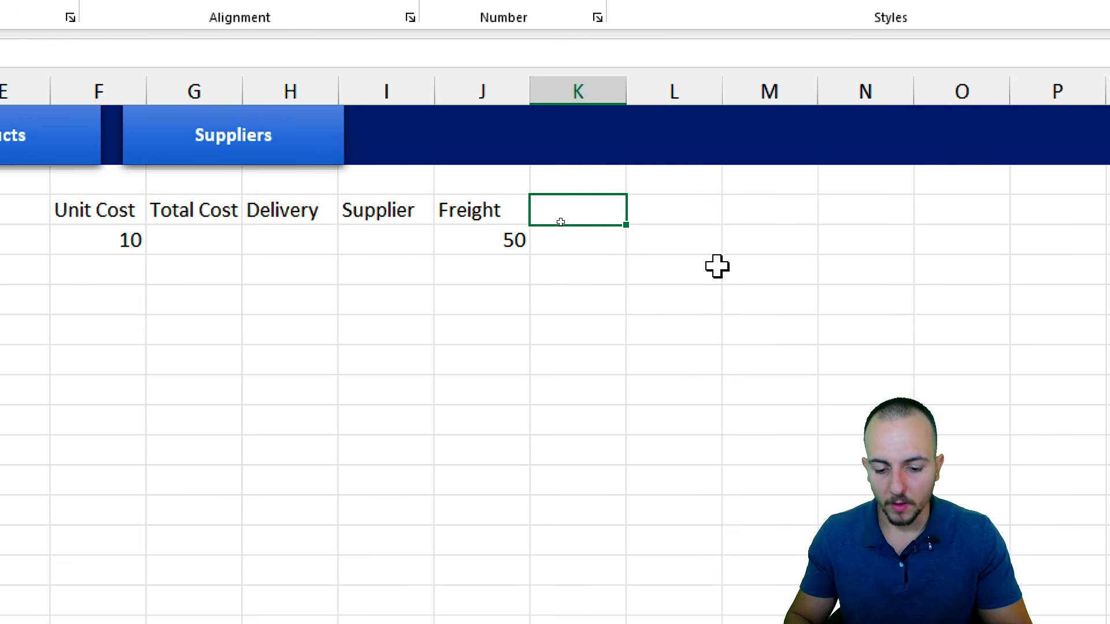
pyautogui.write('Unit Cost')
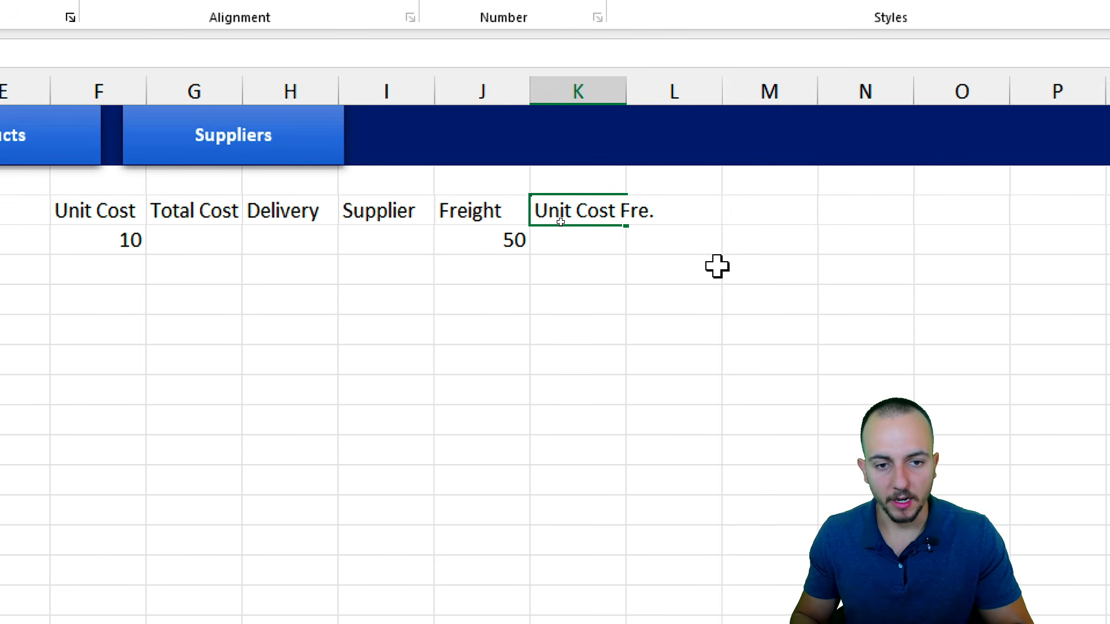
pyautogui.write('Fre.')
pyautogui.press('BackSpace')
pyautogui.press('Return')
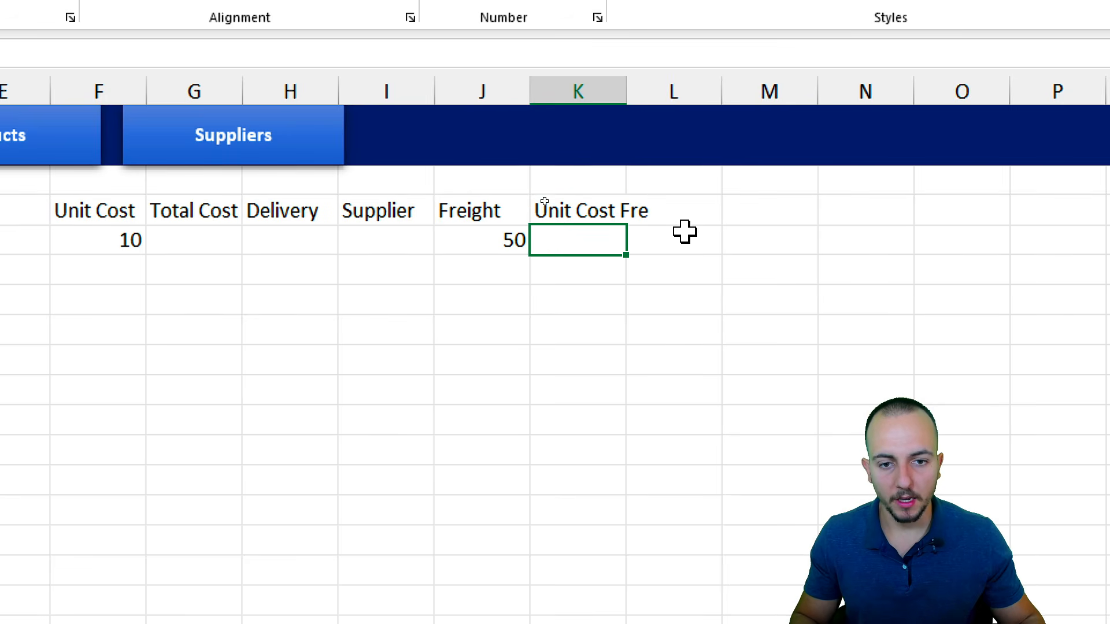
# Step: Enter the header Total Cost Fre in L3 of the Purchases sheet
pyautogui.click(688, 210)
pyautogui.write('Total')
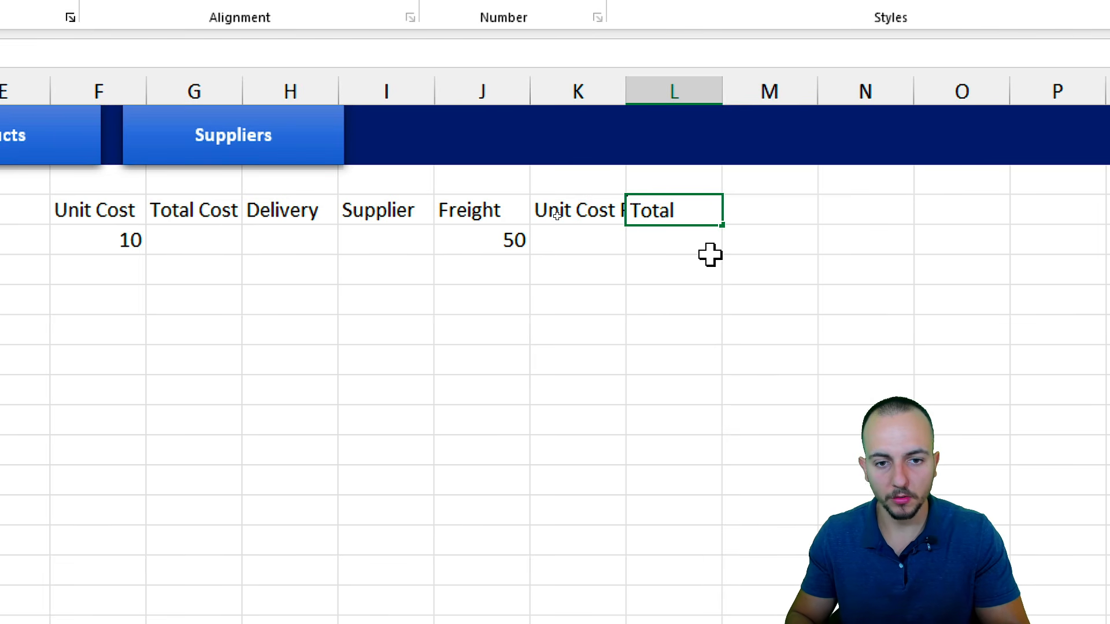
pyautogui.write(' Cost Fre.')
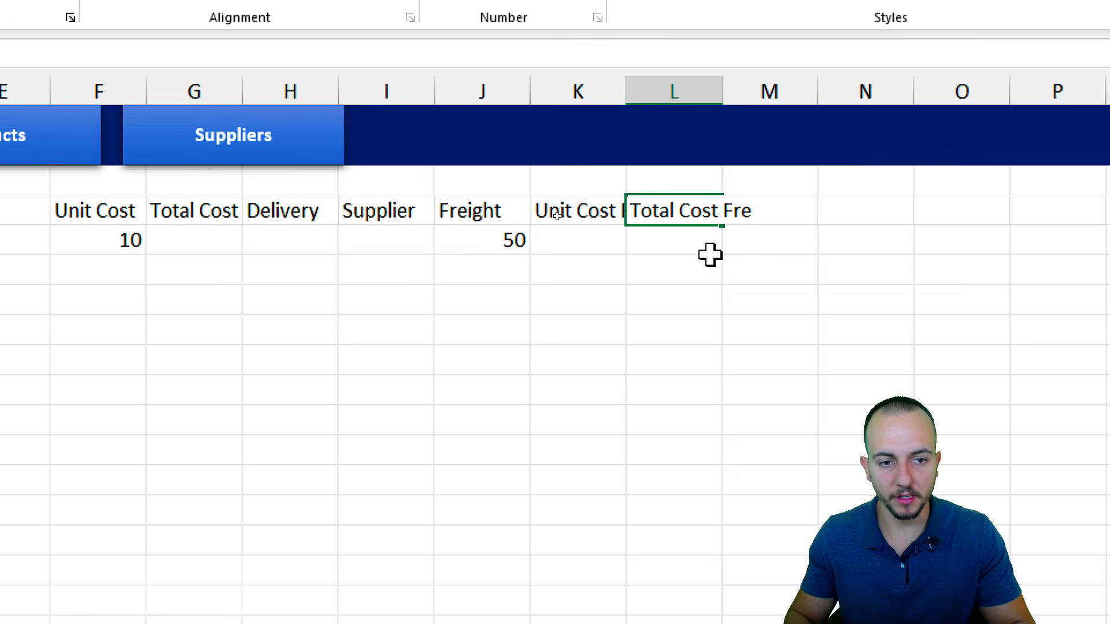
pyautogui.press('Return')
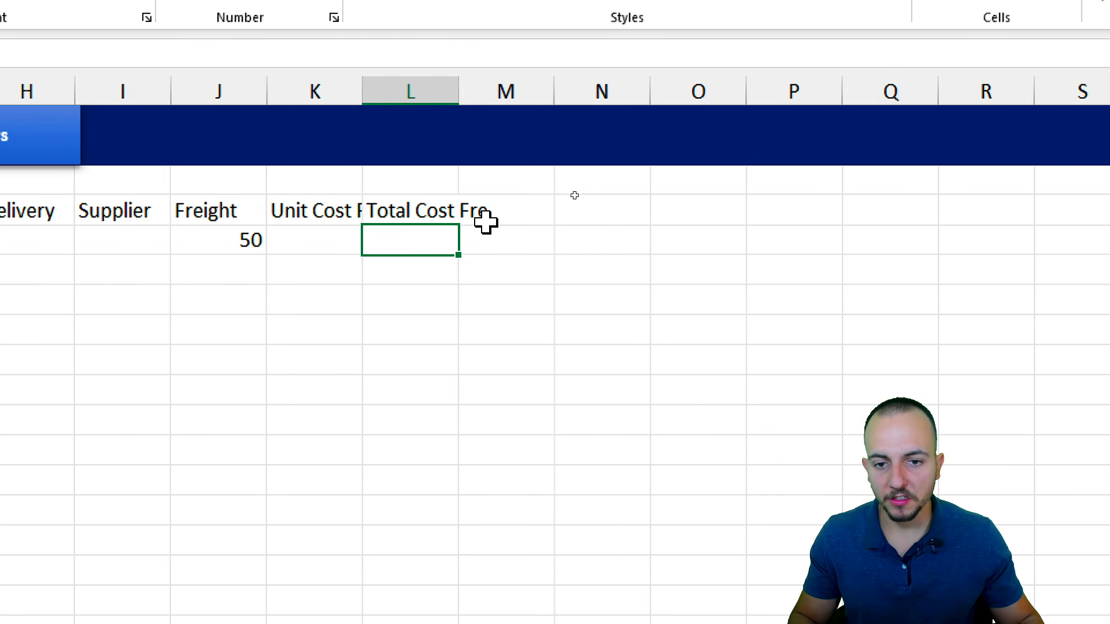
# Step: Complete the Purchases header row with the column header Status in M3
pyautogui.click(486, 221)
pyautogui.write('Fre')
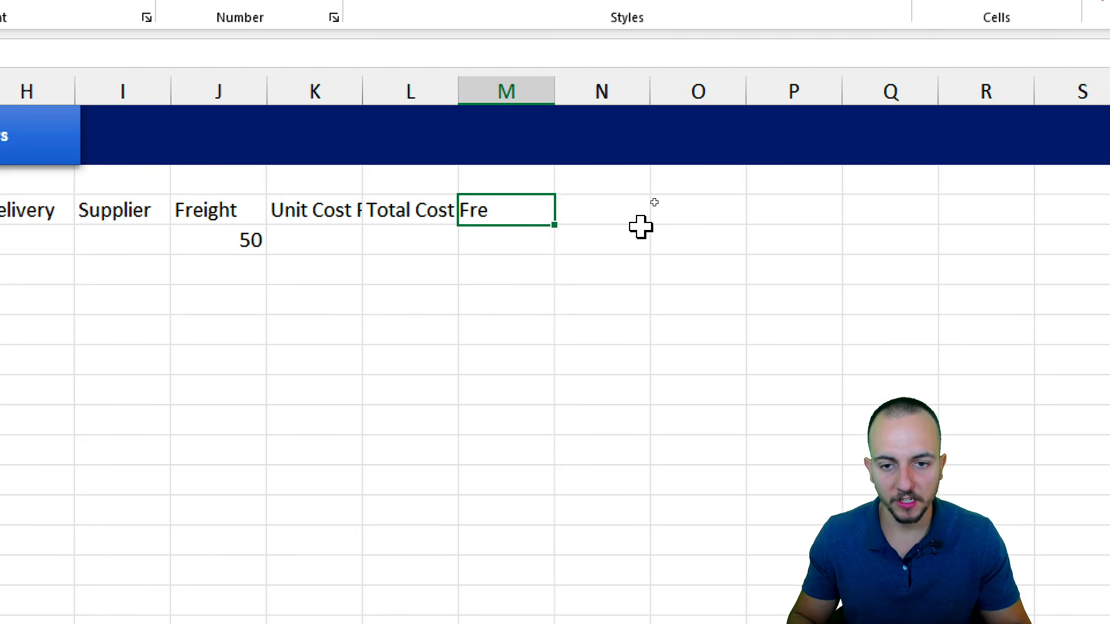
pyautogui.press('BackSpace')
pyautogui.press('BackSpace')
pyautogui.press('BackSpace')
pyautogui.write('Status')
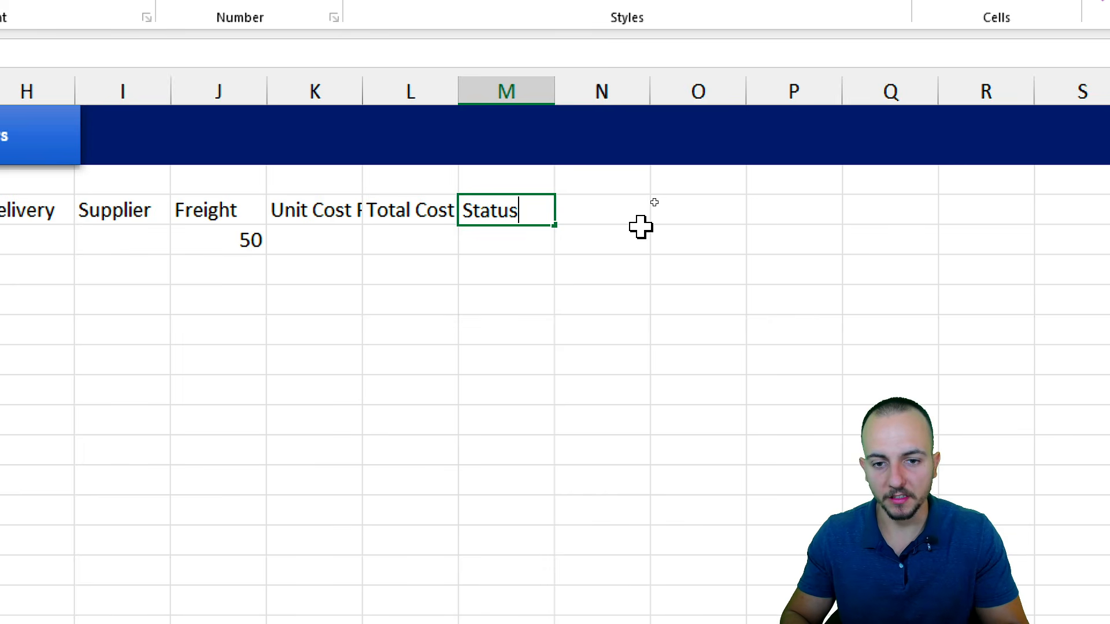
pyautogui.press('Return')
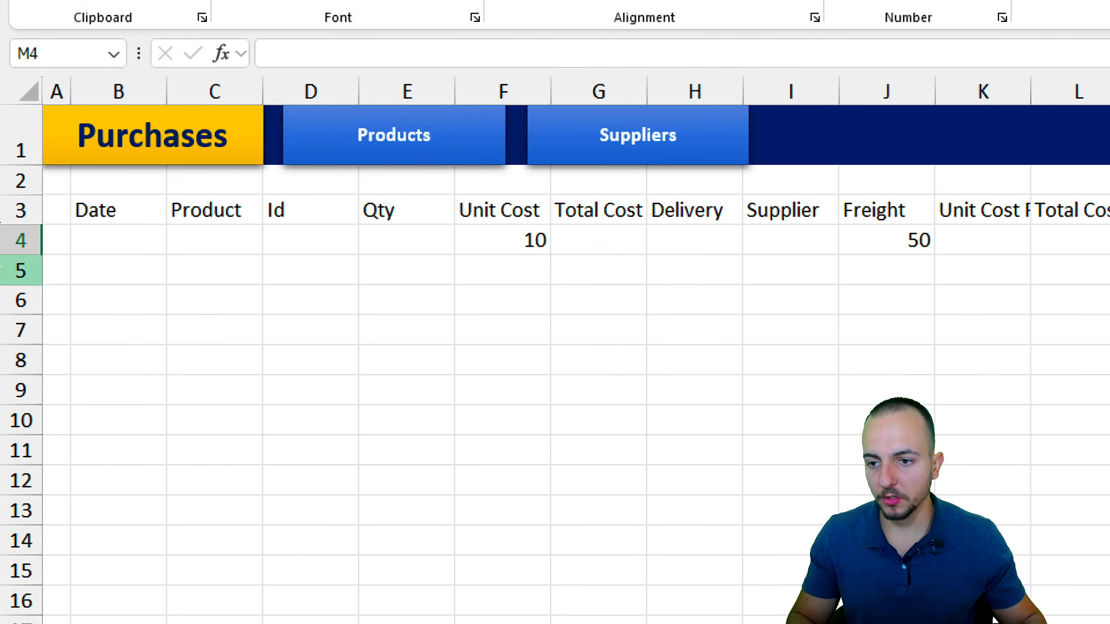
# Step: Enter the sample date 01/01/2025 in B4 and the placeholder text List under Product in C4
pyautogui.click(124, 233)
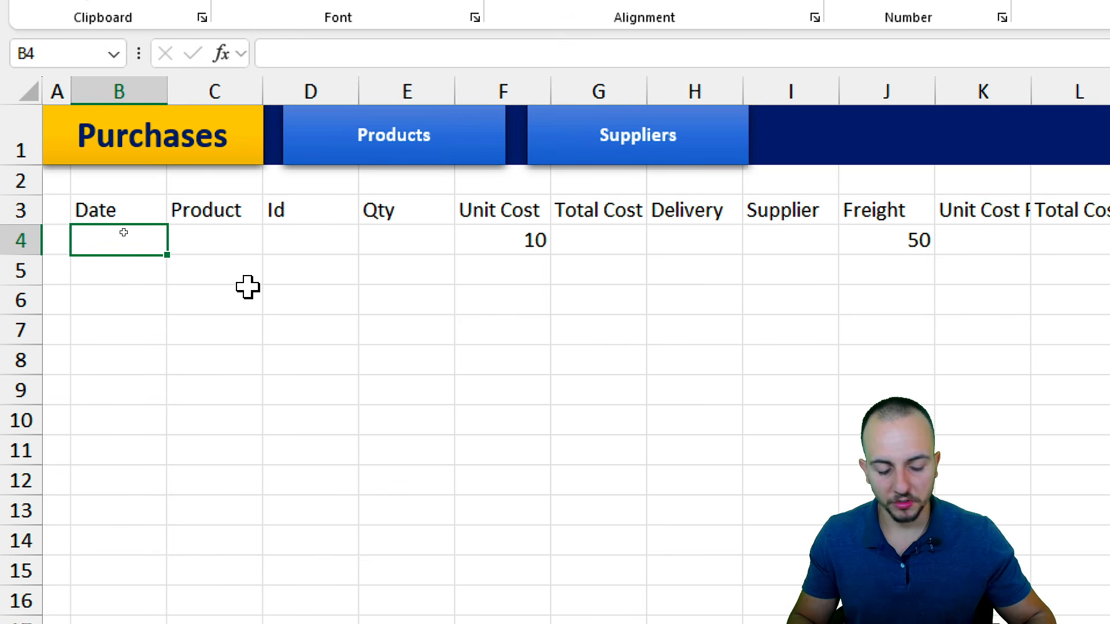
pyautogui.write('01/01/2025')
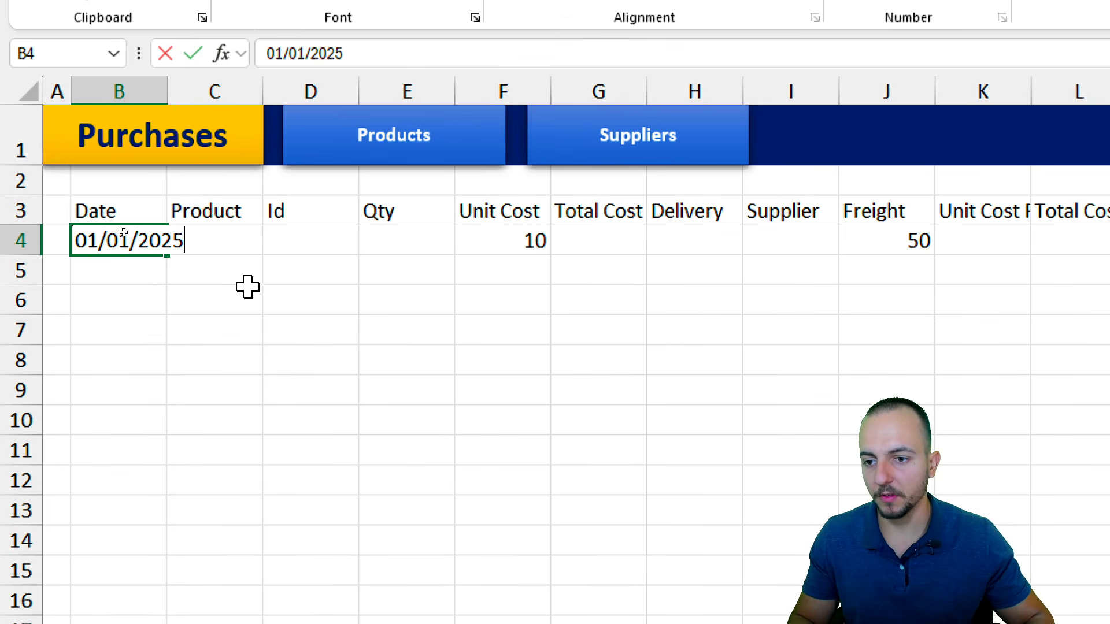
pyautogui.press('Return')
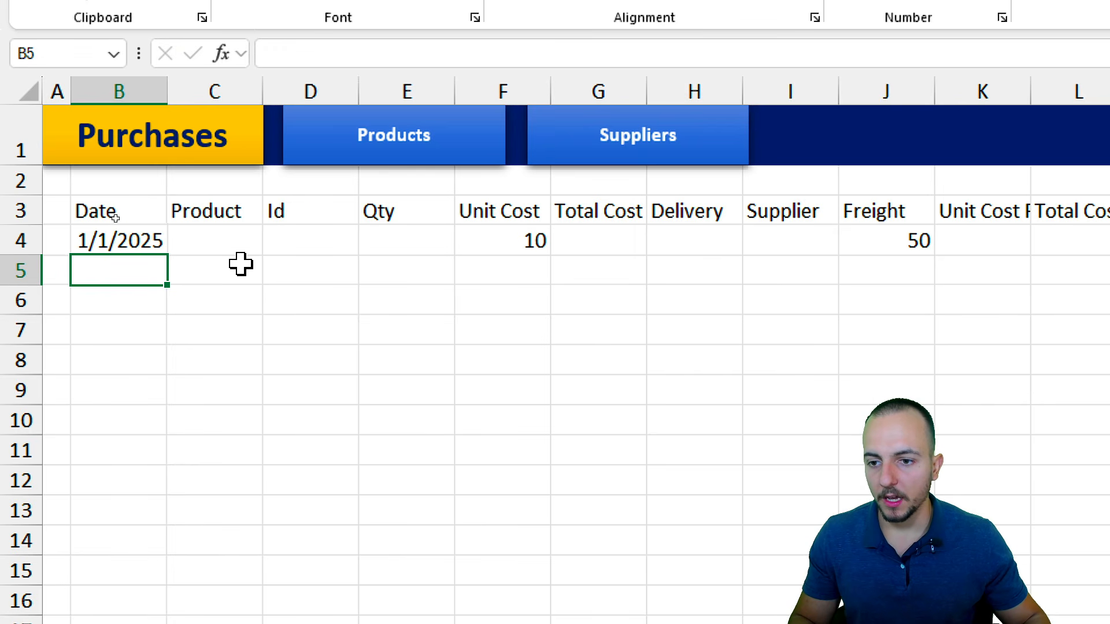
pyautogui.click(214, 242)
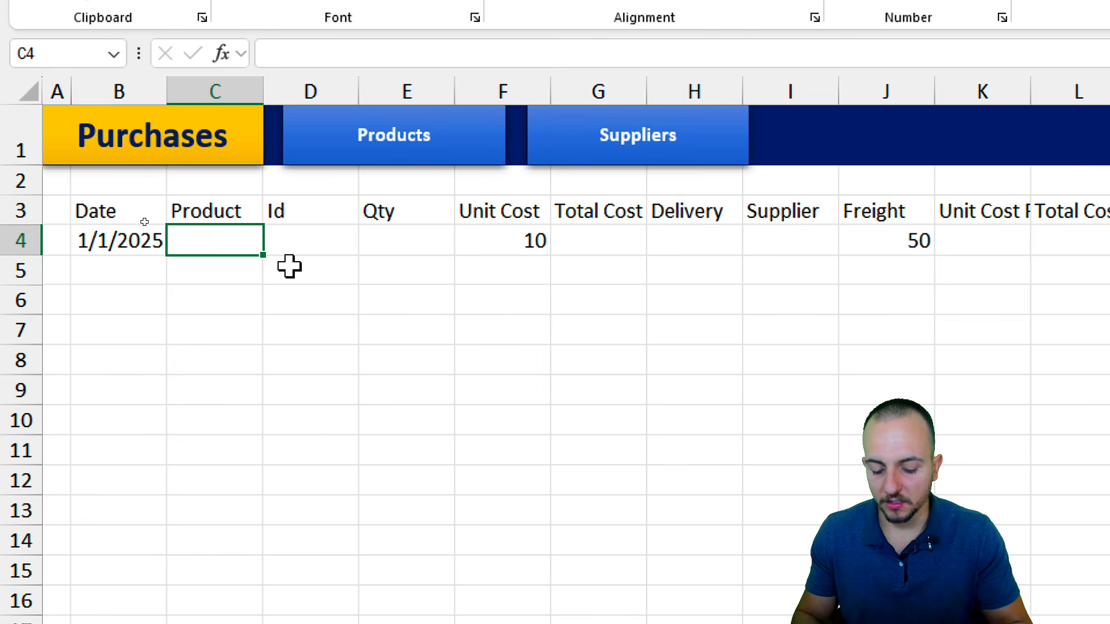
pyautogui.write('List')
pyautogui.press('Return')
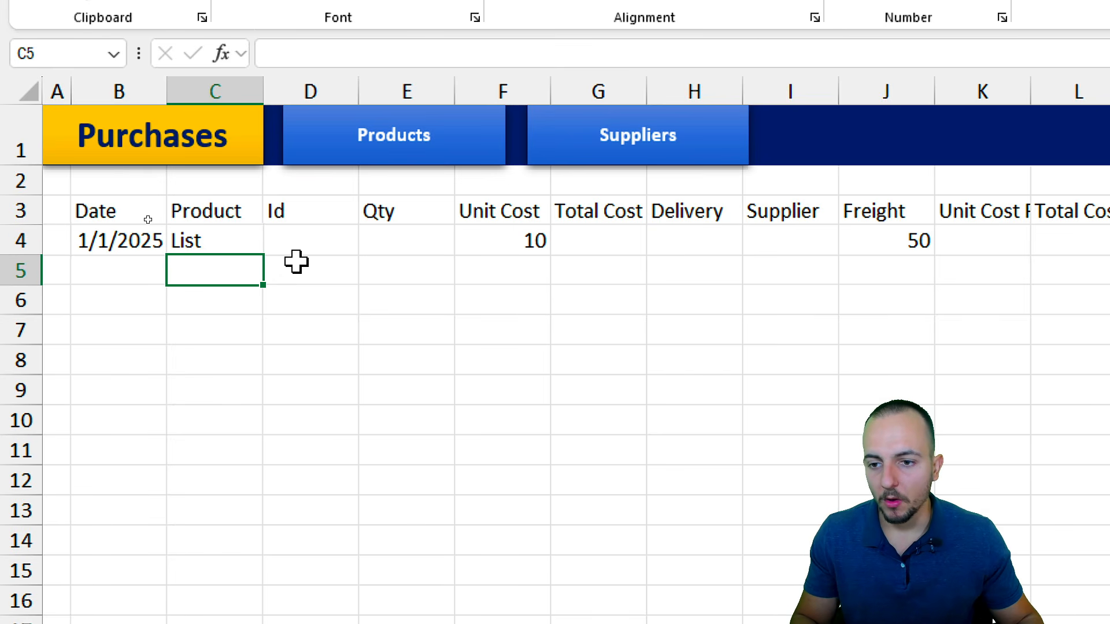
pyautogui.click(244, 240)
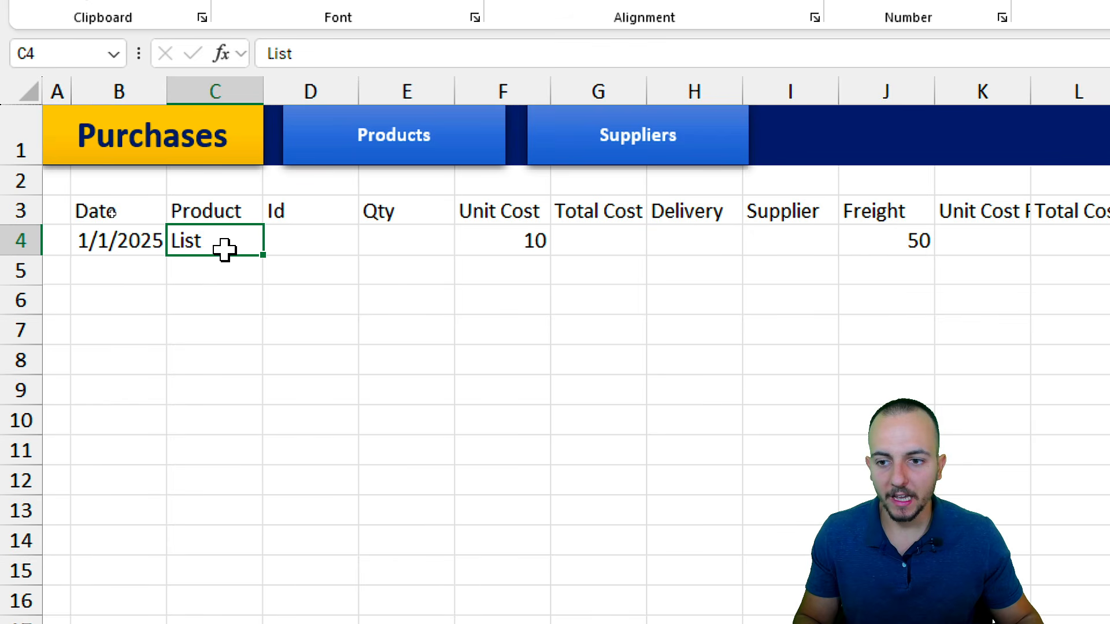
pyautogui.hotkey('ctrl', '2')
pyautogui.moveTo(238, 246); pyautogui.dragTo(290, 271)
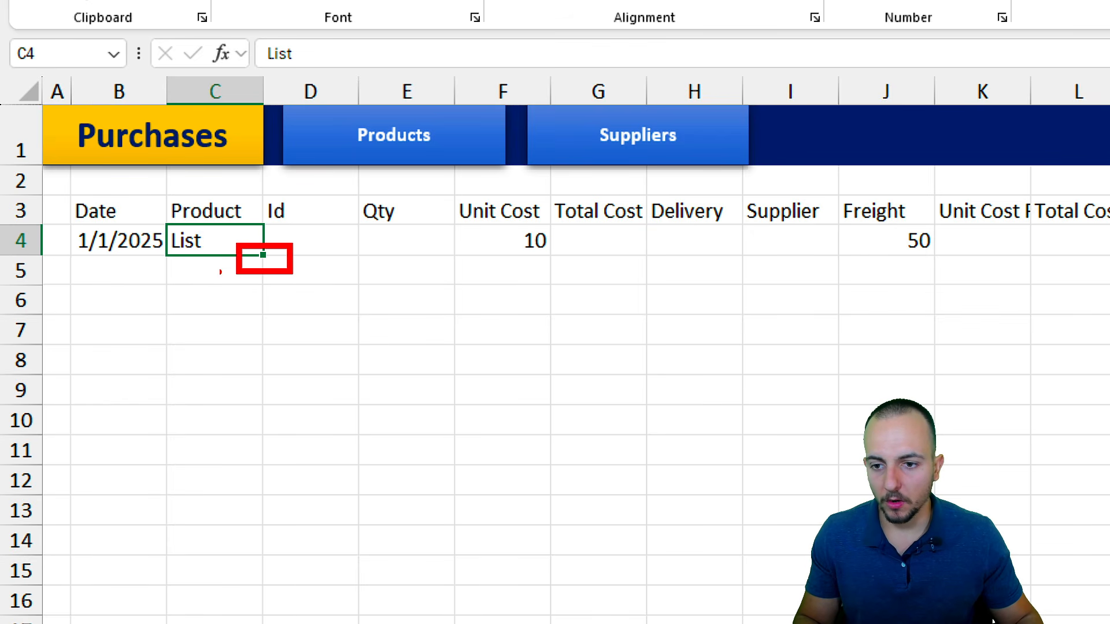
pyautogui.moveTo(207, 271)
pyautogui.mouseDown()
pyautogui.moveTo(391, 341)
pyautogui.moveTo(432, 432)
pyautogui.mouseUp()
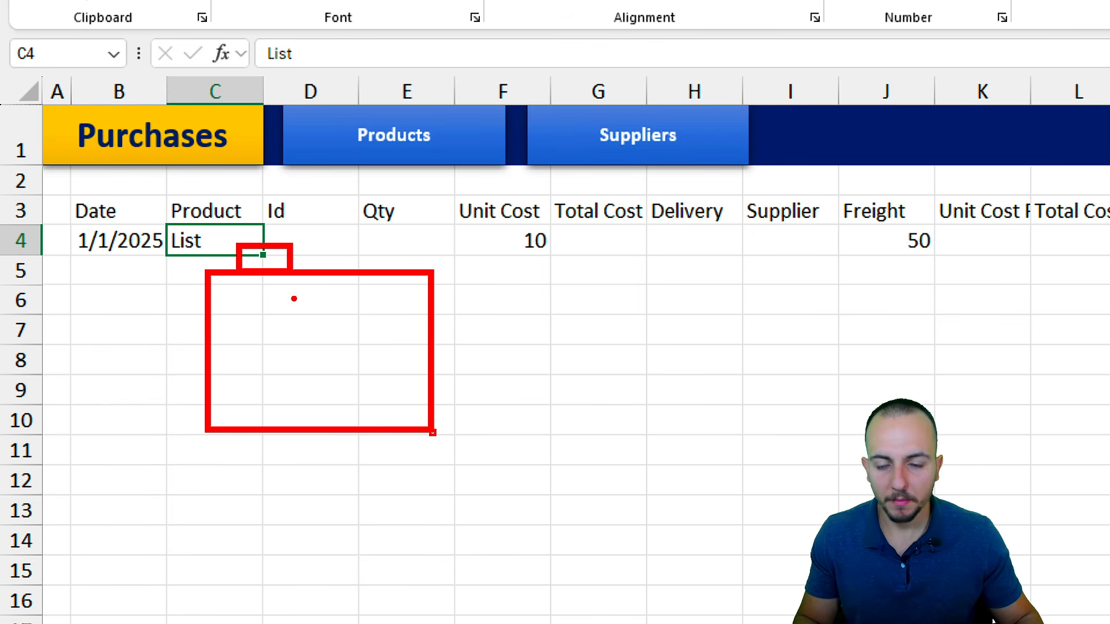
pyautogui.moveTo(237, 297); pyautogui.dragTo(292, 286)
pyautogui.moveTo(241, 328); pyautogui.dragTo(312, 305)
pyautogui.moveTo(243, 365); pyautogui.dragTo(306, 340)
pyautogui.moveTo(256, 397); pyautogui.dragTo(339, 368)
pyautogui.moveTo(276, 417); pyautogui.dragTo(349, 396)
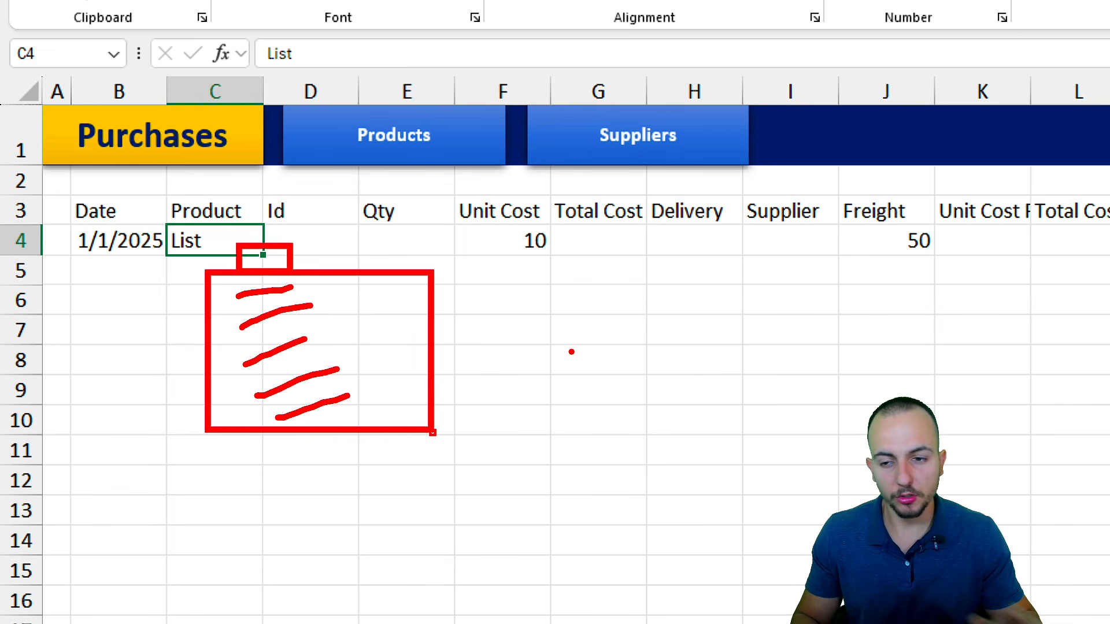
pyautogui.press('Escape')
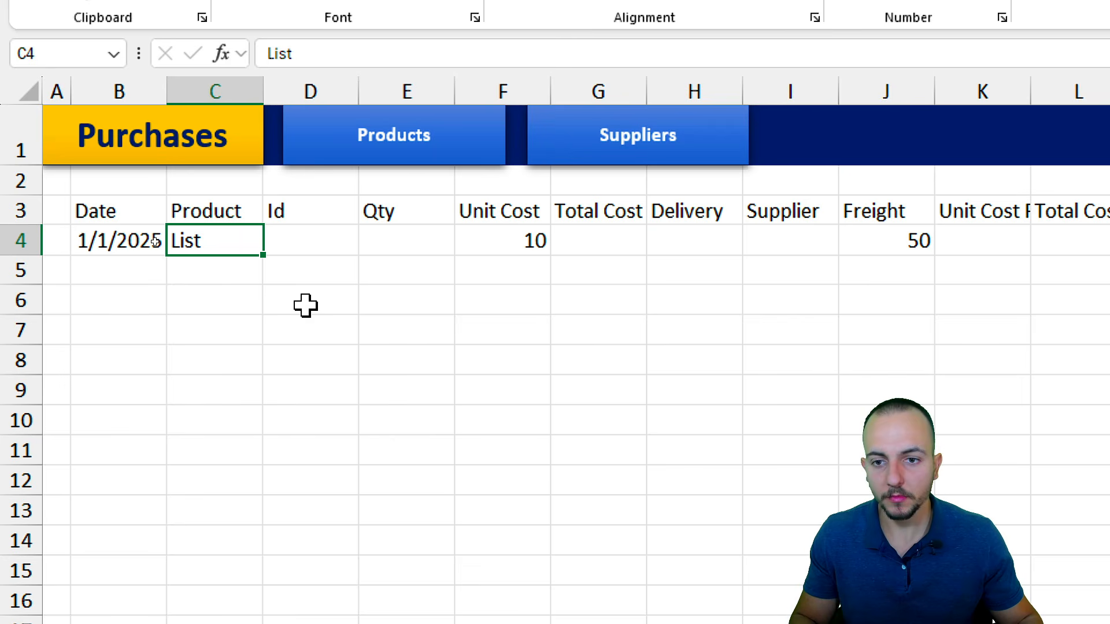
# Step: Switch to the Products sheet and narrow column A to a slim margin
pyautogui.click(363, 165)
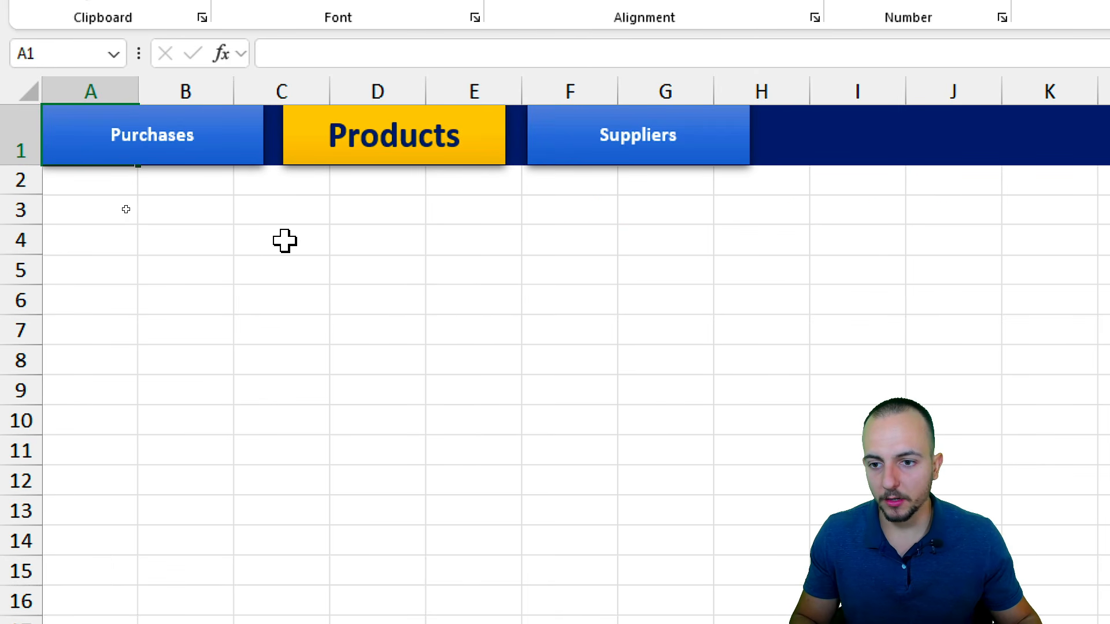
pyautogui.moveTo(185, 240); pyautogui.dragTo(694, 444)
pyautogui.click(108, 267)
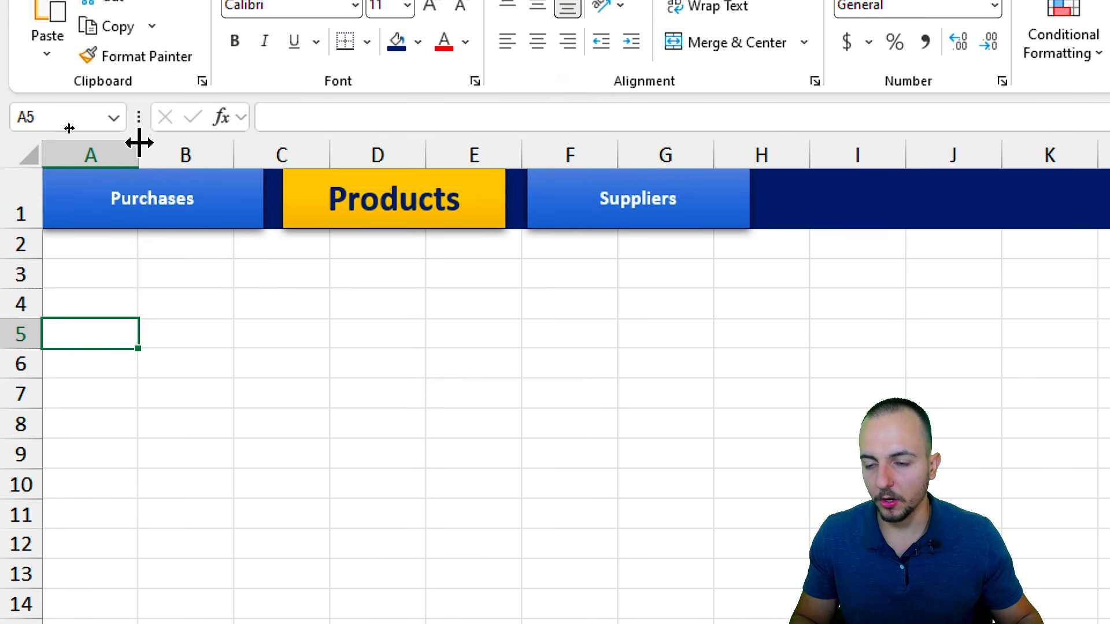
pyautogui.moveTo(139, 142); pyautogui.dragTo(72, 164)
# Step: Enter the header Update in B3 of the Products sheet
pyautogui.click(118, 274)
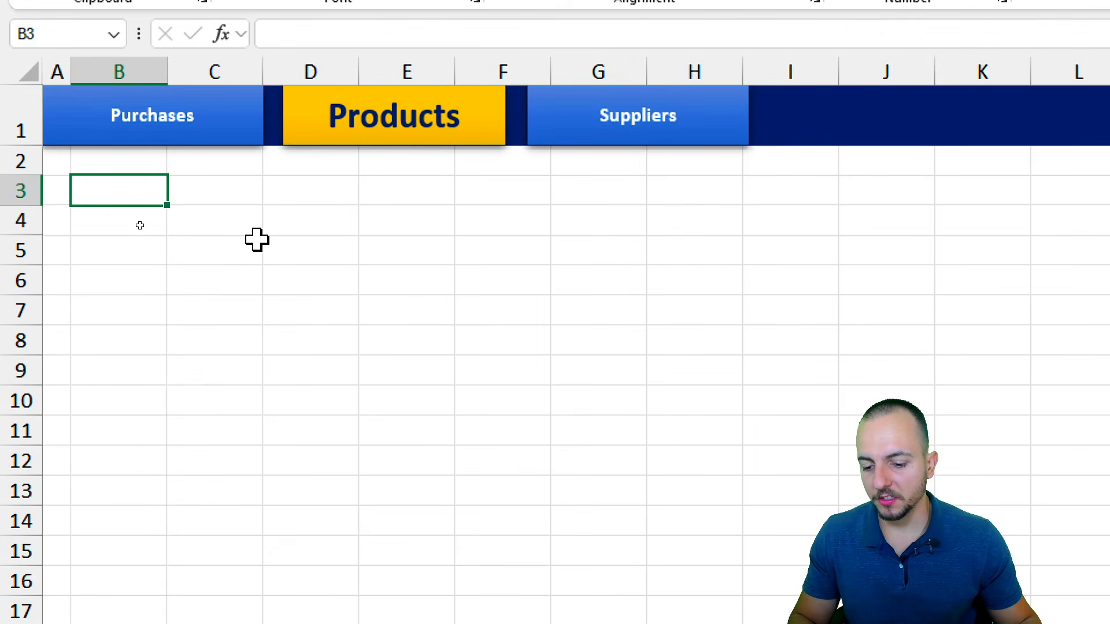
pyautogui.write('Updat')
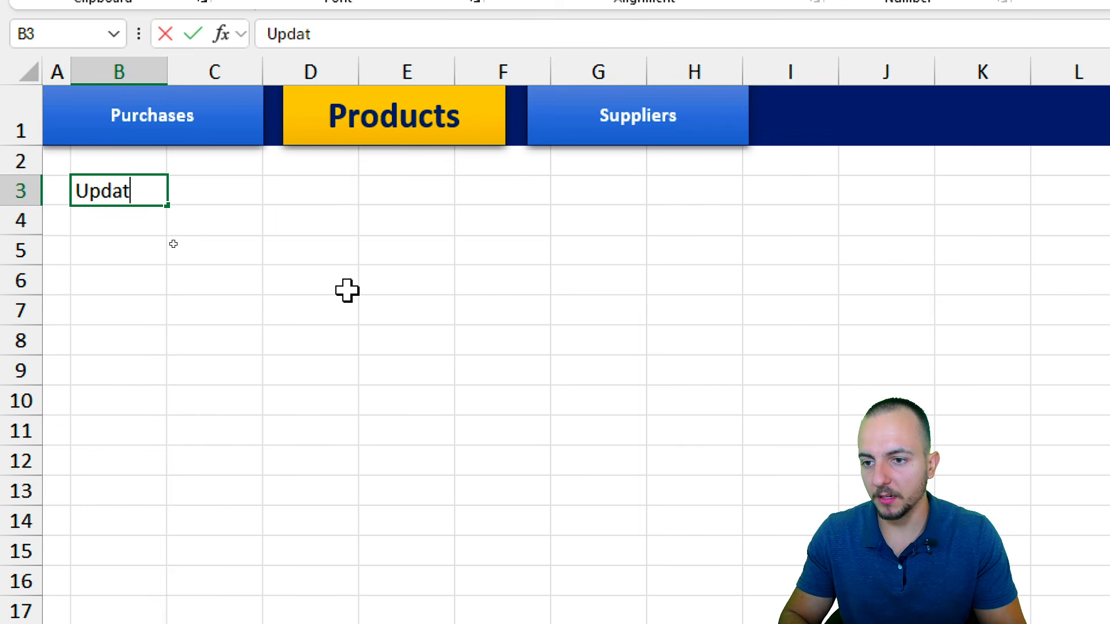
pyautogui.write('e')
pyautogui.press('Tab')
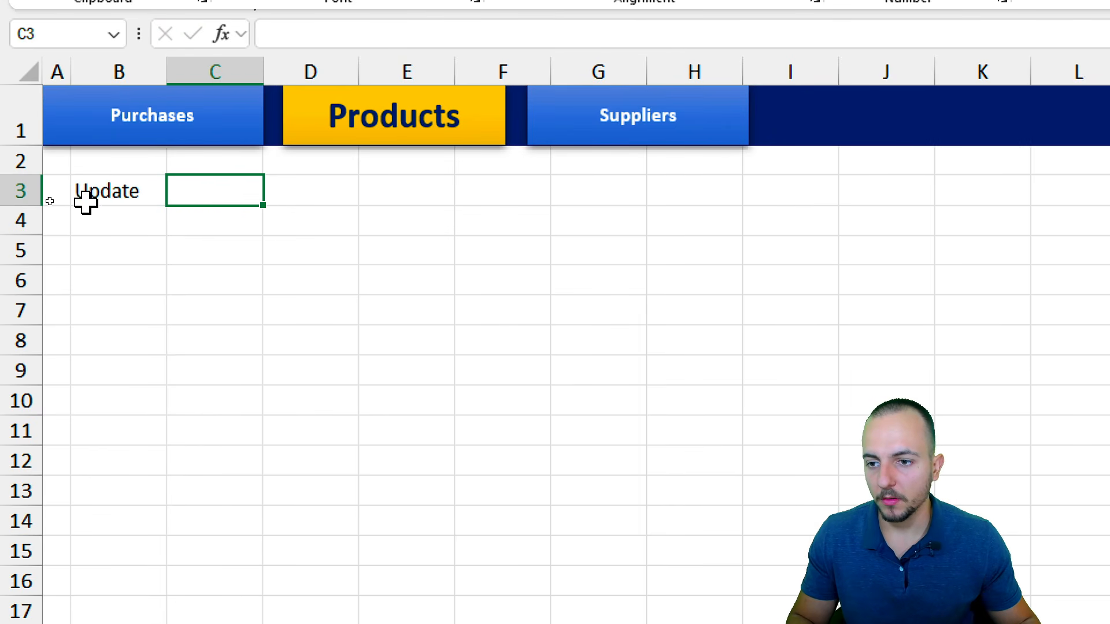
# Step: Add the header Product in C3 beside the Update header
pyautogui.moveTo(87, 200); pyautogui.dragTo(133, 402)
pyautogui.moveTo(217, 195); pyautogui.dragTo(522, 449)
pyautogui.moveTo(148, 231); pyautogui.dragTo(509, 228)
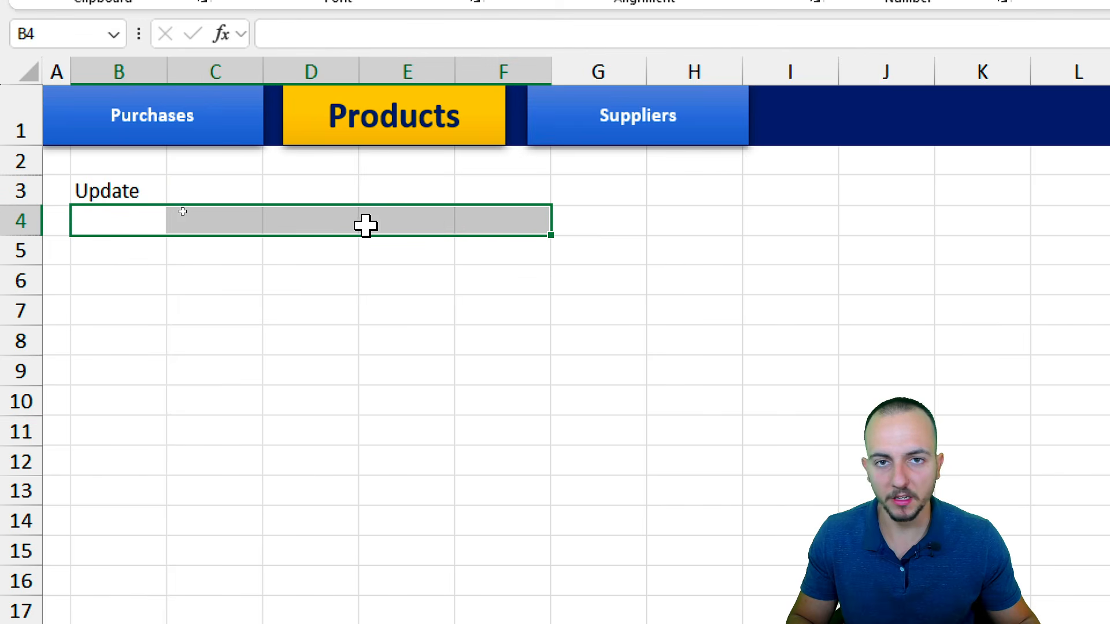
pyautogui.click(228, 193)
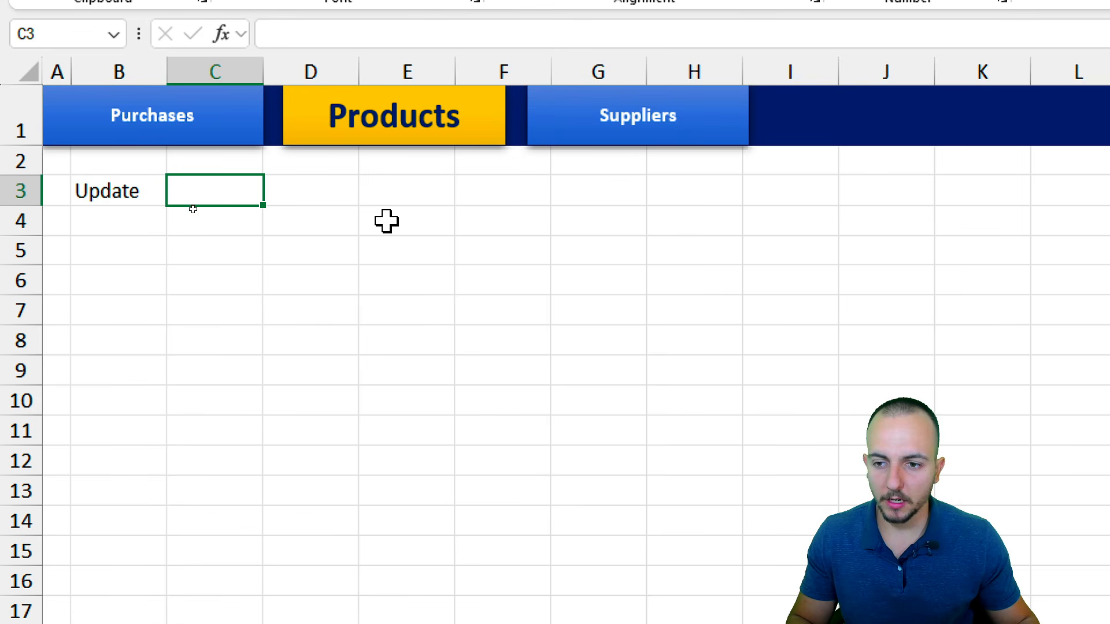
pyautogui.write('Pro')
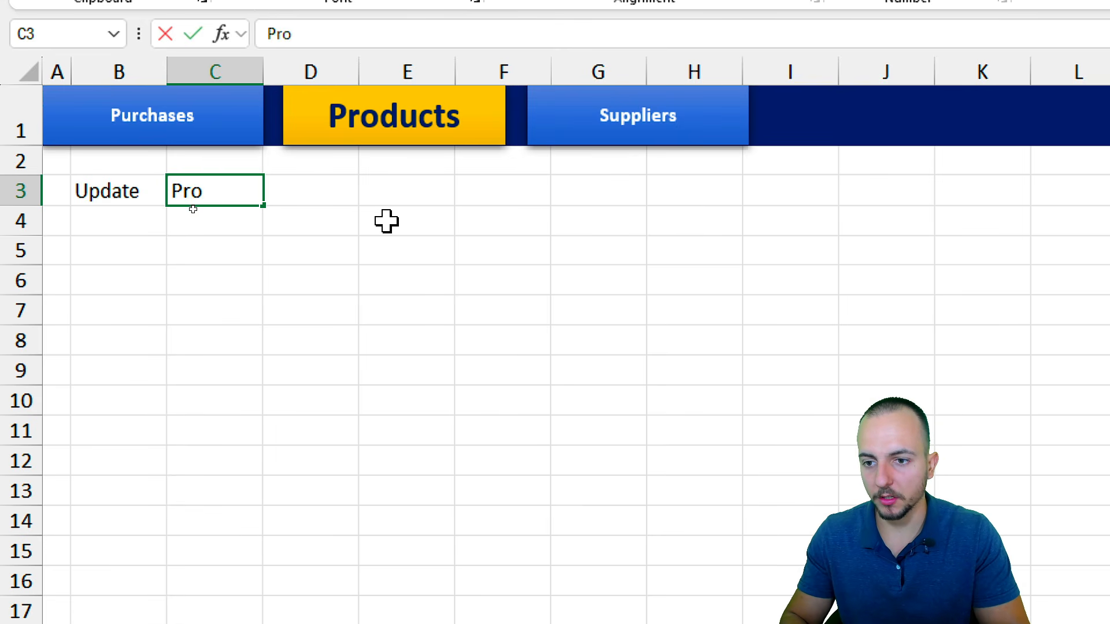
pyautogui.write('duct')
pyautogui.press('Return')
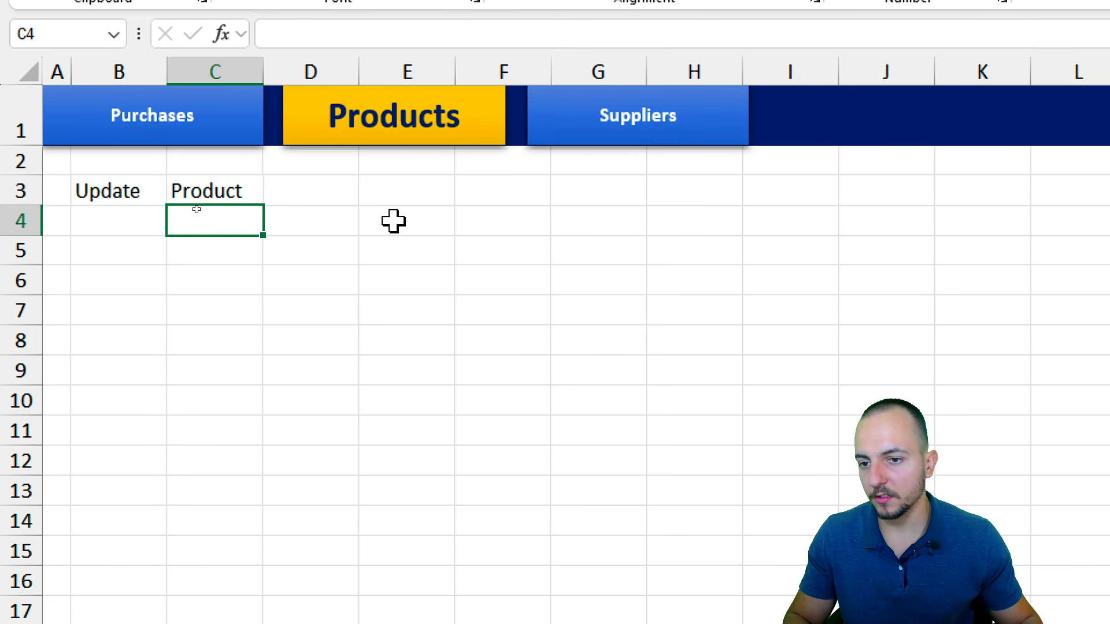
# Step: Review the Product column on the Purchases sheet and return to the Products sheet
pyautogui.moveTo(238, 189); pyautogui.dragTo(238, 426)
pyautogui.moveTo(243, 227); pyautogui.dragTo(231, 431)
pyautogui.click(237, 229)
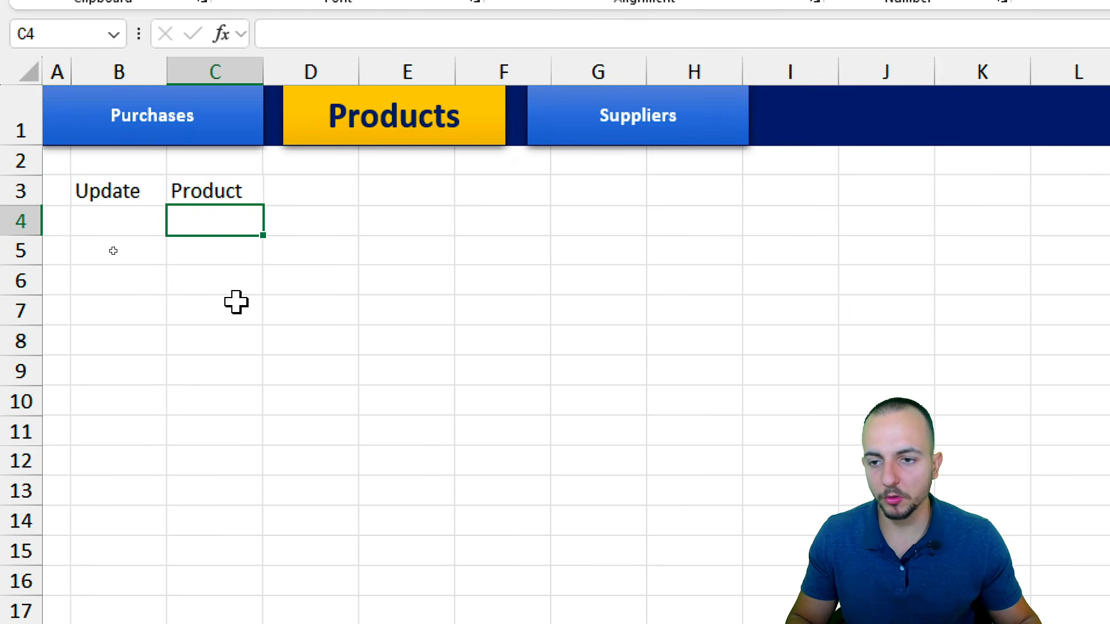
pyautogui.click(208, 107)
pyautogui.moveTo(225, 194); pyautogui.dragTo(249, 405)
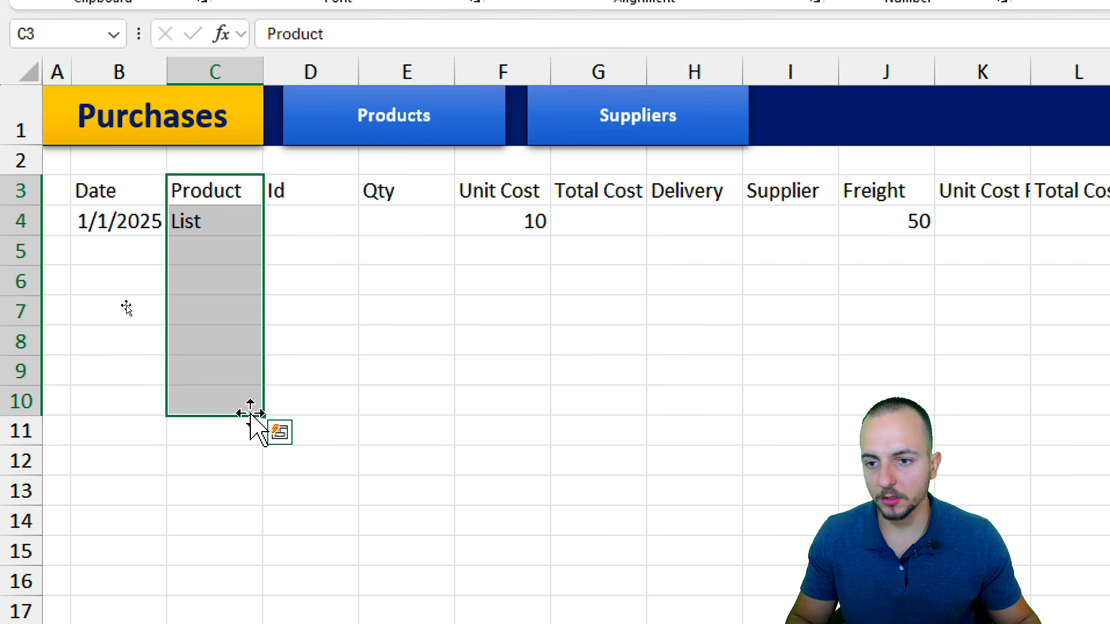
pyautogui.click(311, 364)
pyautogui.click(408, 126)
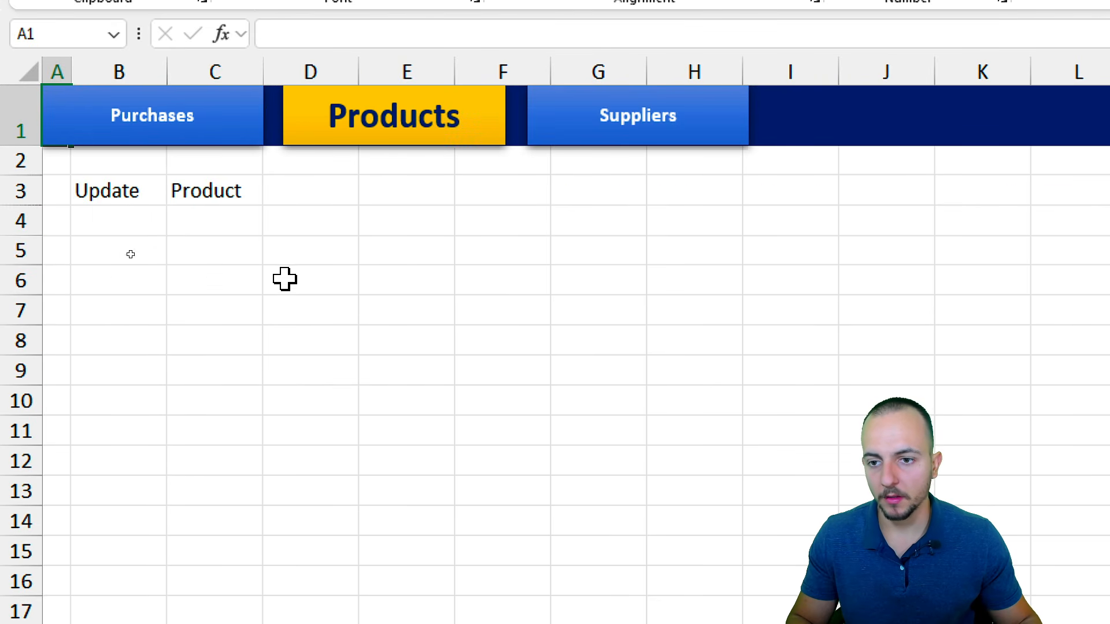
# Step: Enter the header Id/Sku in D3 of the Products sheet
pyautogui.click(241, 196)
pyautogui.click(310, 198)
pyautogui.write('I')
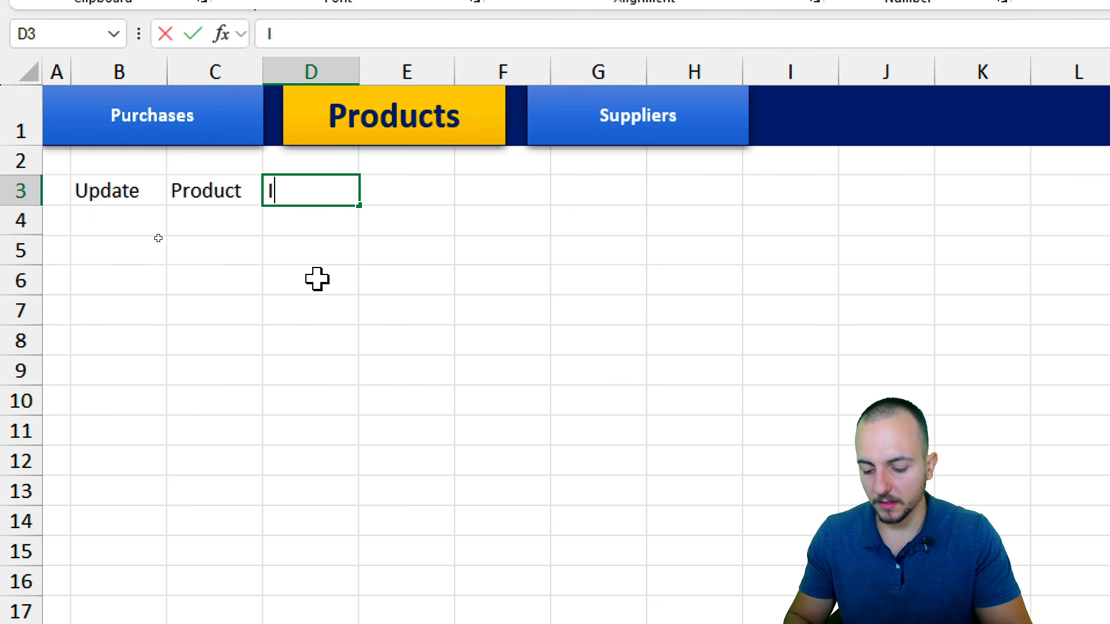
pyautogui.write('d/Sku')
pyautogui.press('Tab')
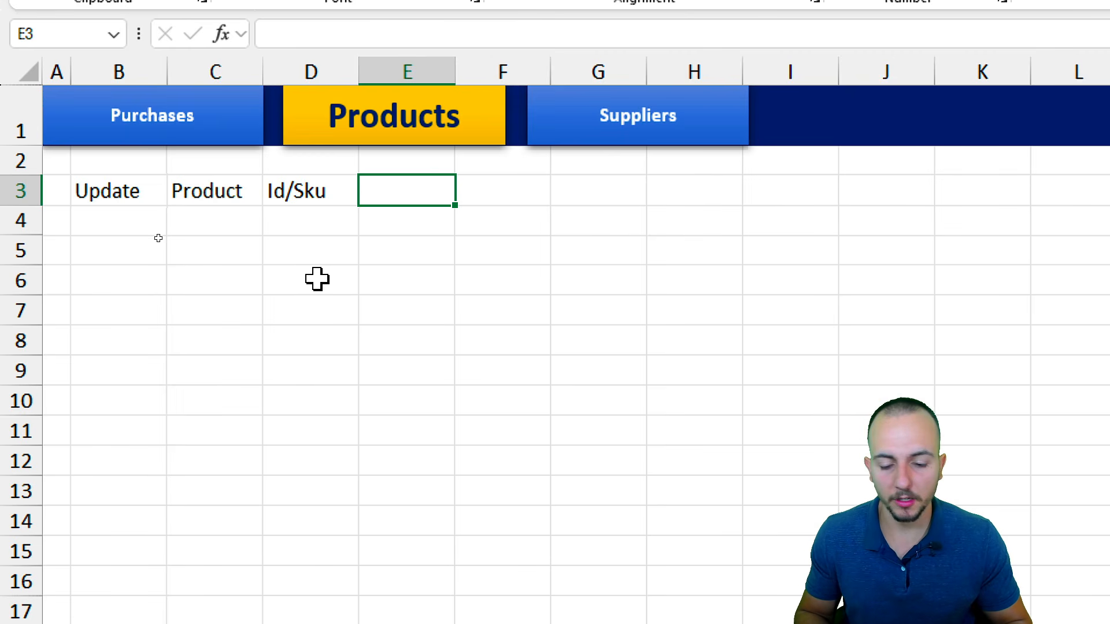
# Step: Complete the Products header row with Brand in E3 and Shelf Location in F3
pyautogui.write('Brand')
pyautogui.press('Tab')
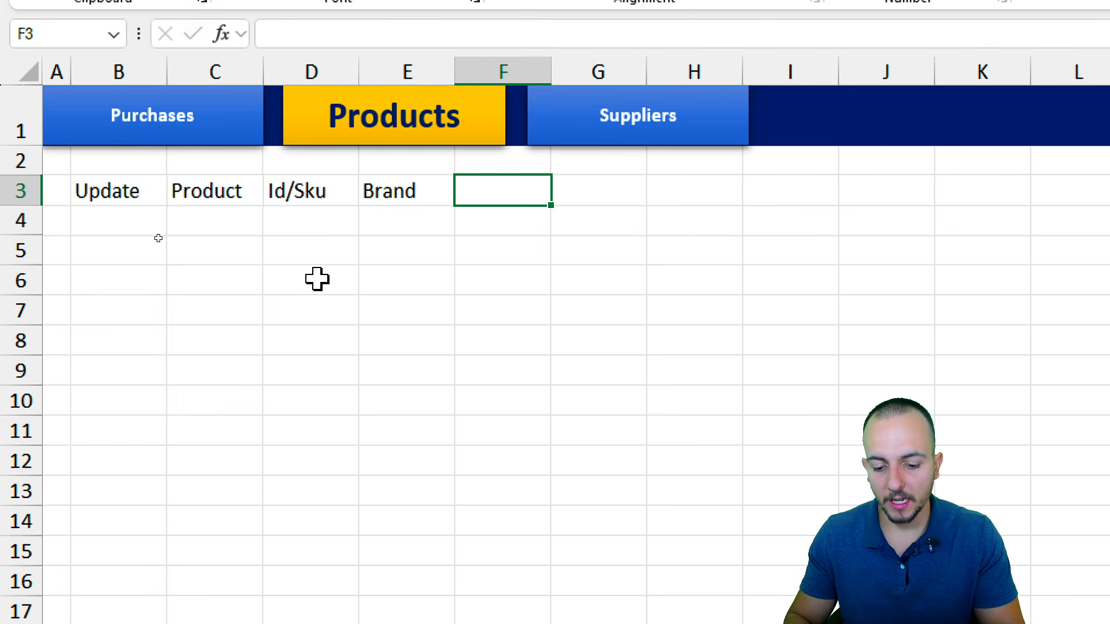
pyautogui.write('Shelf ')
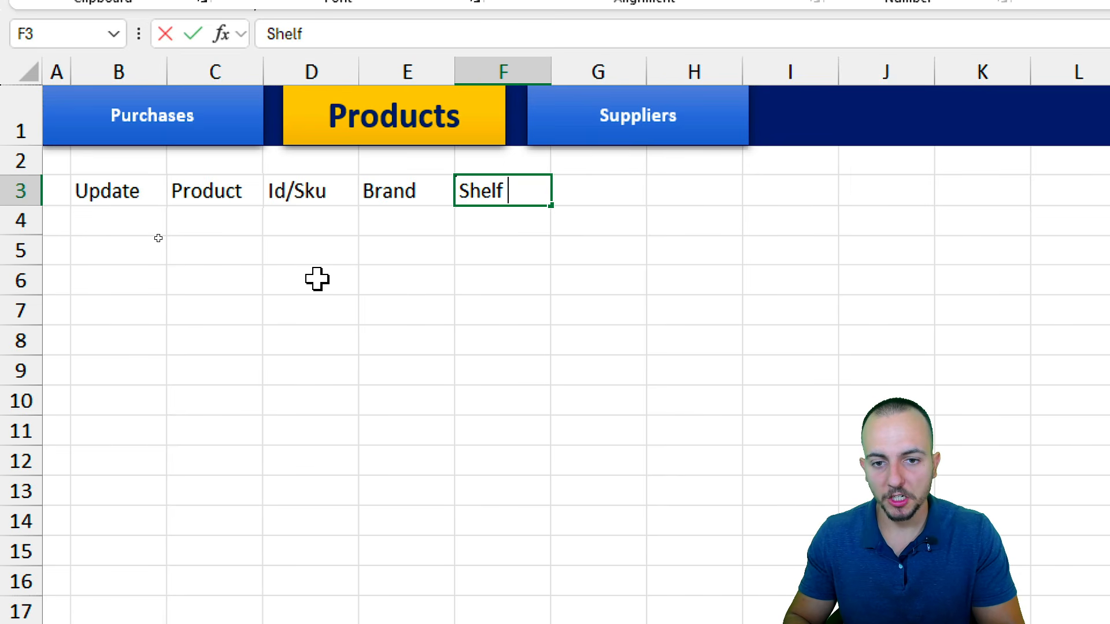
pyautogui.write('Location')
pyautogui.press('Return')
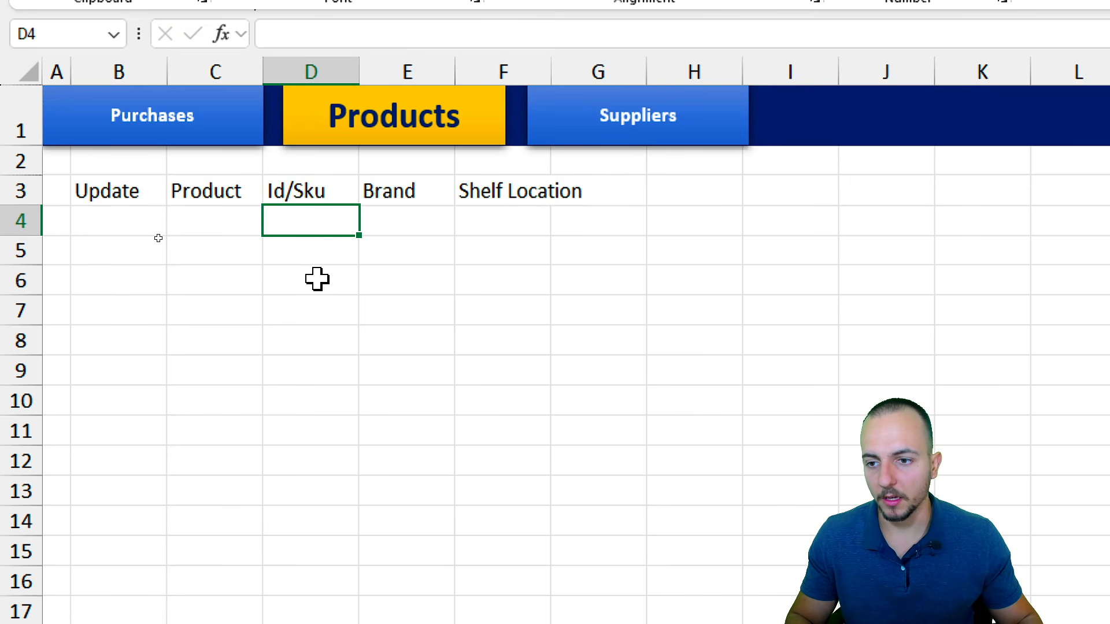
# Step: Start the first product record with the update date 01/01/2025 in B4 and the product Mouse in C4
pyautogui.click(137, 220)
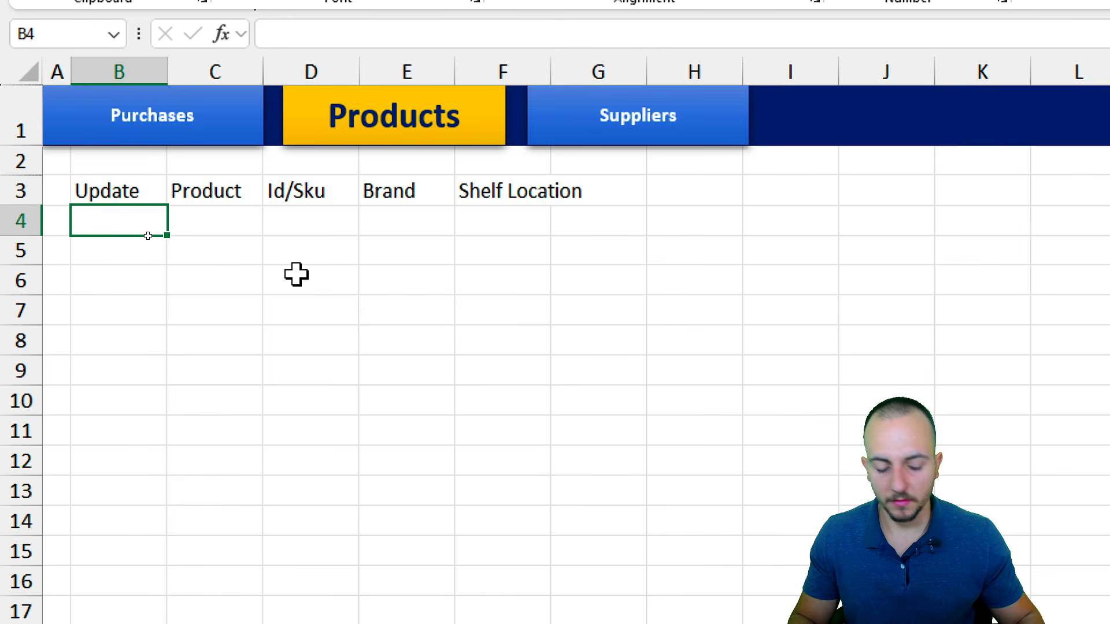
pyautogui.write('01/01/2025')
pyautogui.press('Return')
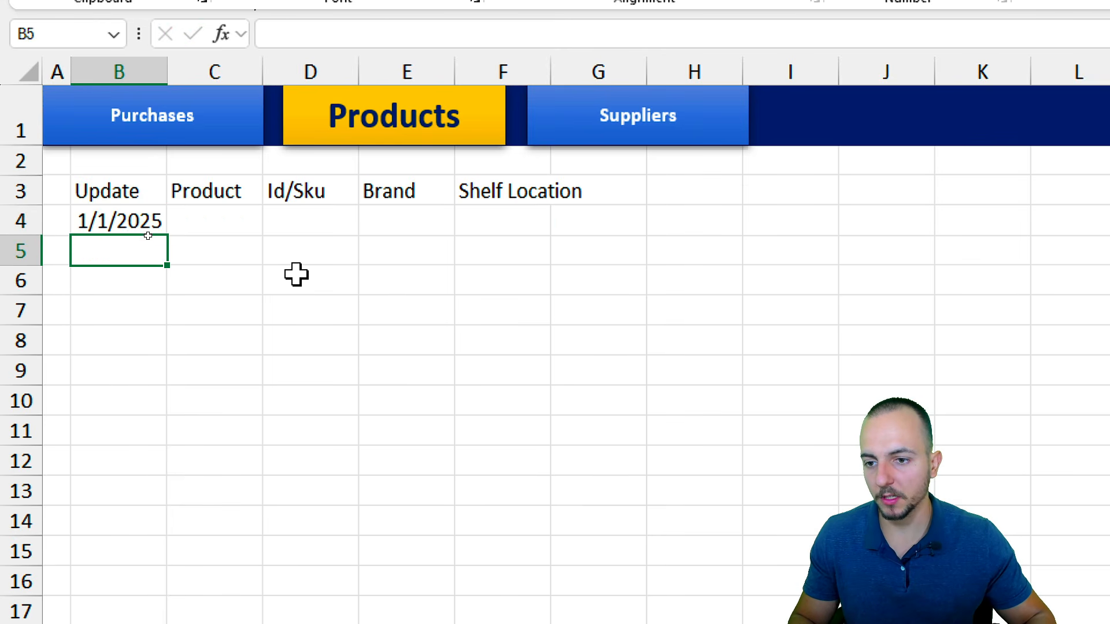
pyautogui.click(215, 225)
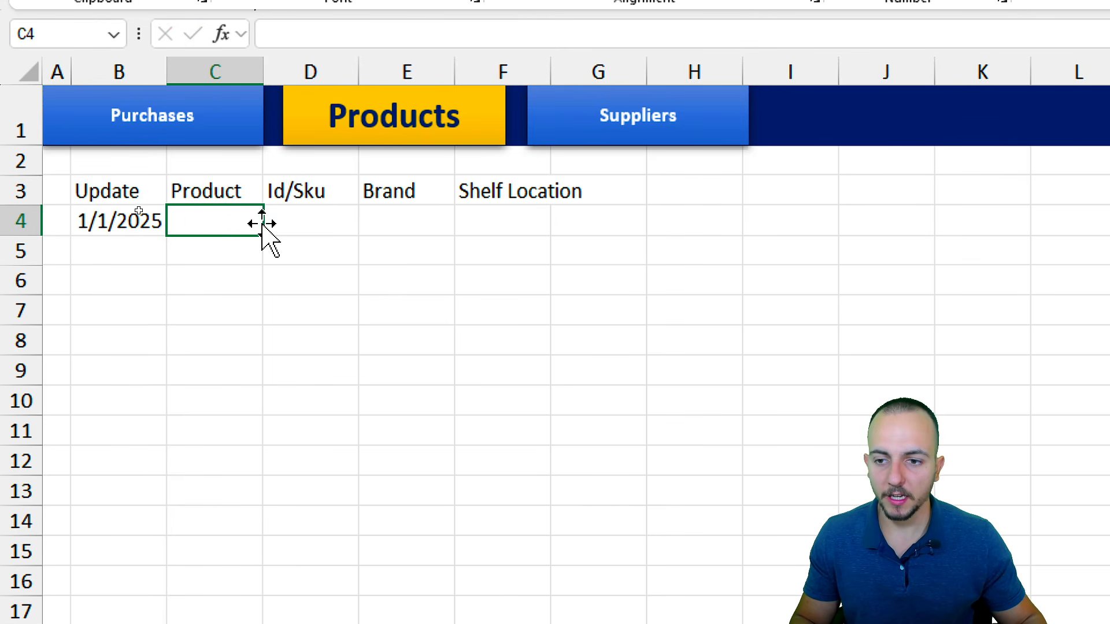
pyautogui.write('Mouse')
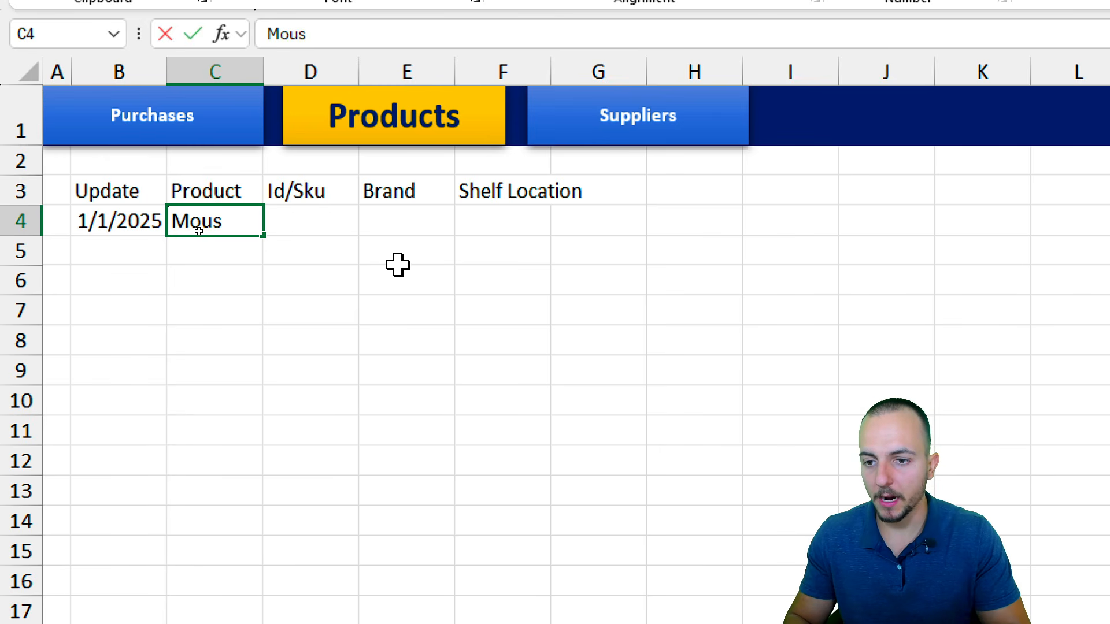
pyautogui.press('Return')
# Step: Copy the update date from B4 down through B5, B6 and B7
pyautogui.press('Left')
pyautogui.write('01')
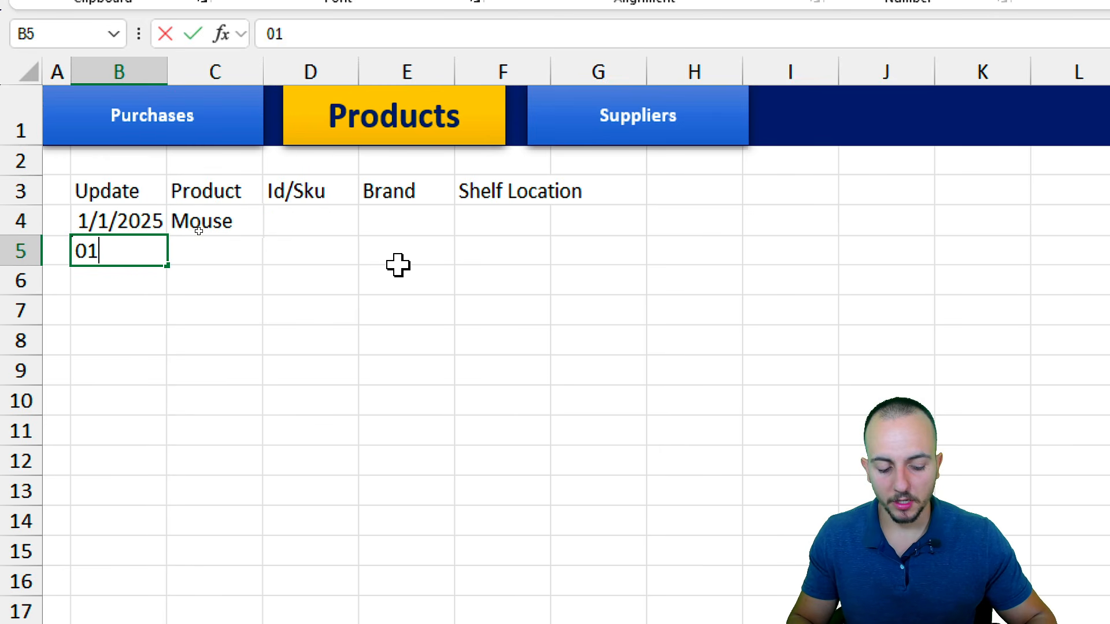
pyautogui.press('Escape')
pyautogui.hotkey('ctrl', 'd')
pyautogui.press('Down')
pyautogui.hotkey('ctrl', 'd')
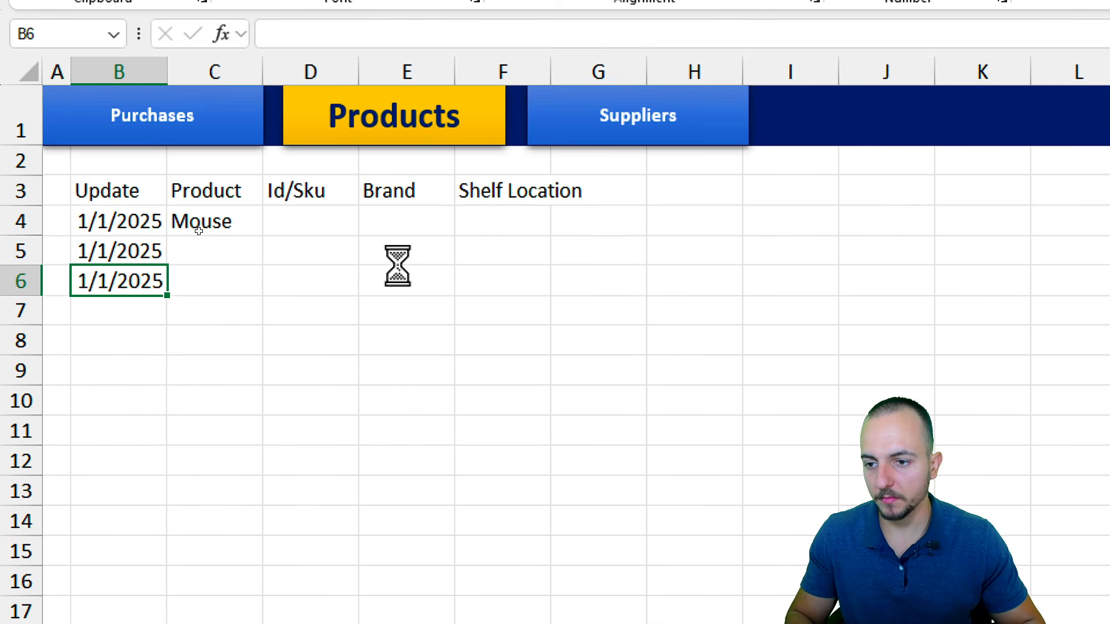
pyautogui.press('Down')
pyautogui.hotkey('ctrl', 'd')
# Step: Enter the products Keyboard in C5 and 4k Monitor in C6
pyautogui.press('Up')
pyautogui.press('Up')
pyautogui.press('Right')
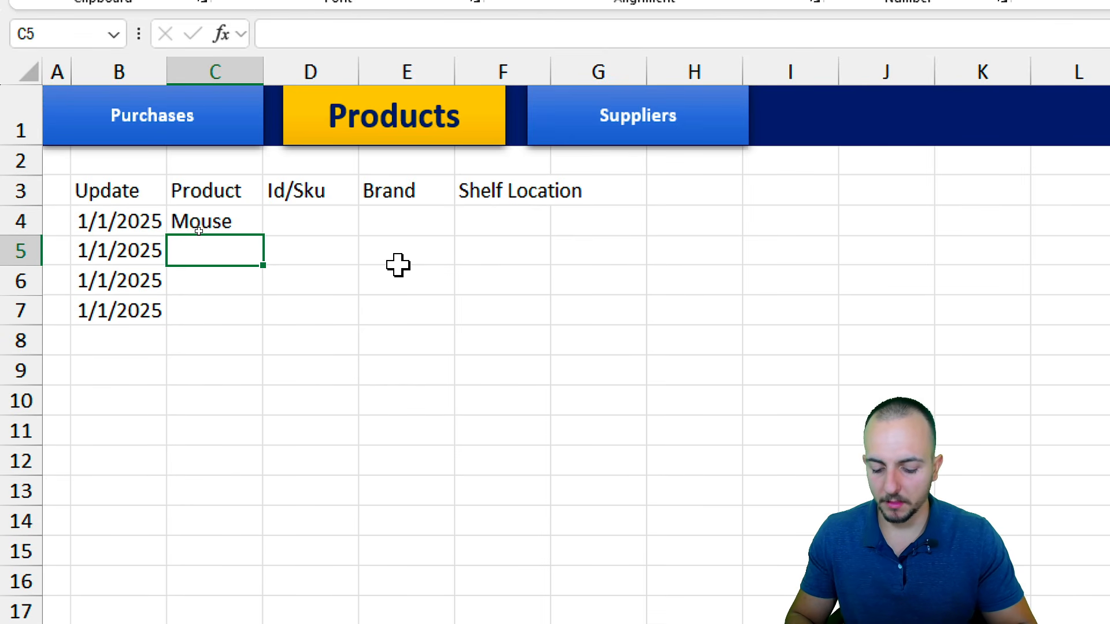
pyautogui.write('Keyboard')
pyautogui.press('Return')
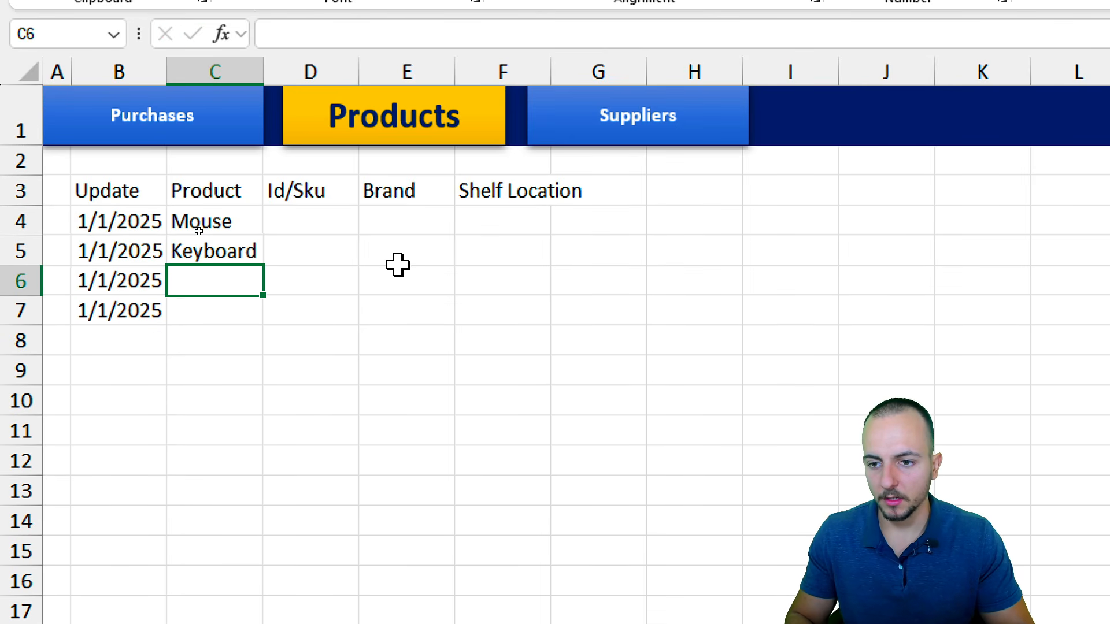
pyautogui.write('Monitor')
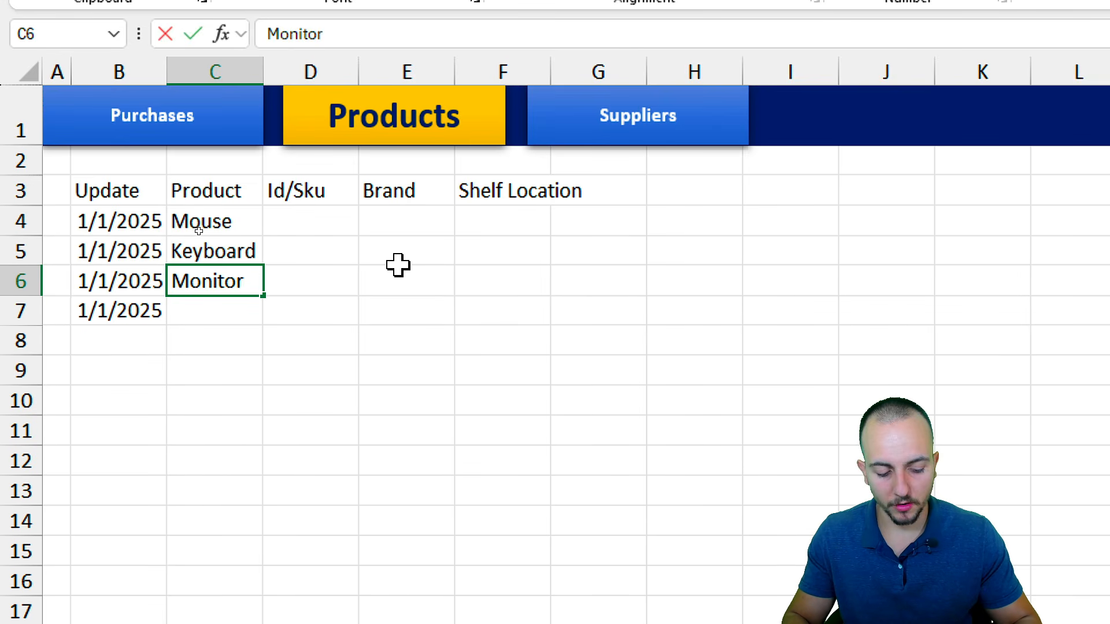
pyautogui.press('Home')
pyautogui.write('4k')
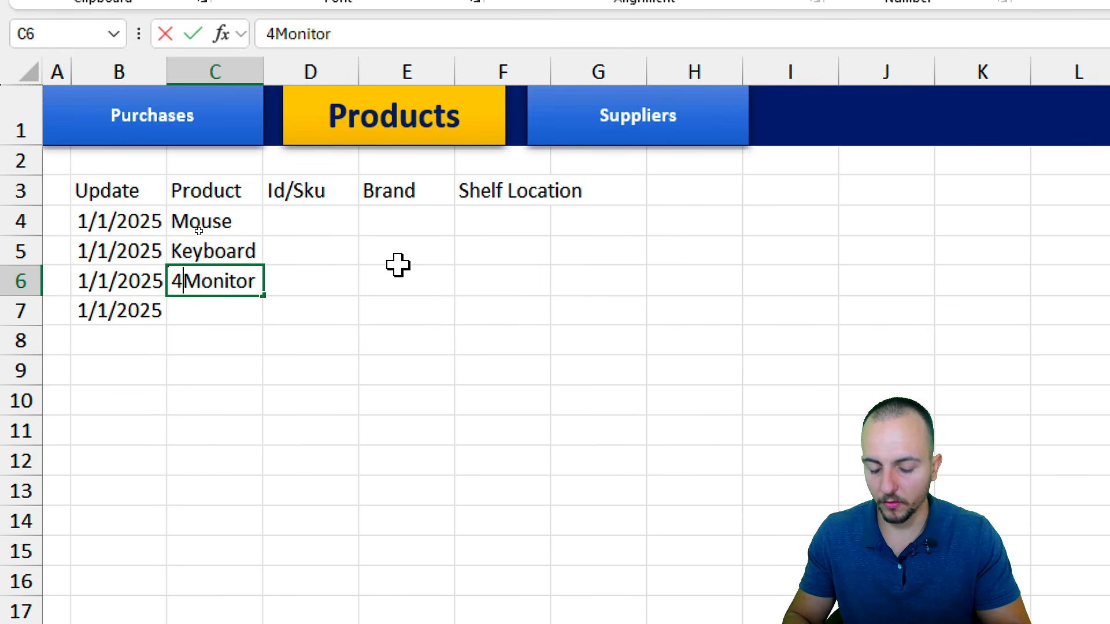
pyautogui.press('Return')
# Step: Copy the 4k Monitor entry down to C7 and change it to 8k Monitor
pyautogui.hotkey('ctrl', 'd')
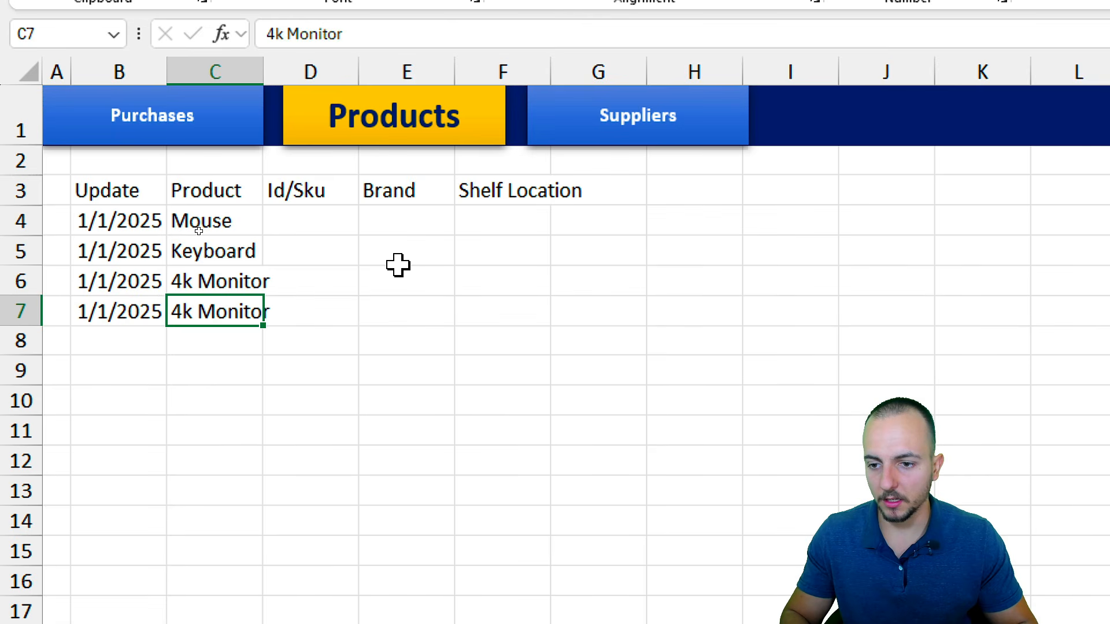
pyautogui.press('F2')
pyautogui.press('Home')
pyautogui.hotkey('shift', 'Right')
pyautogui.write('8')
pyautogui.press('Return')
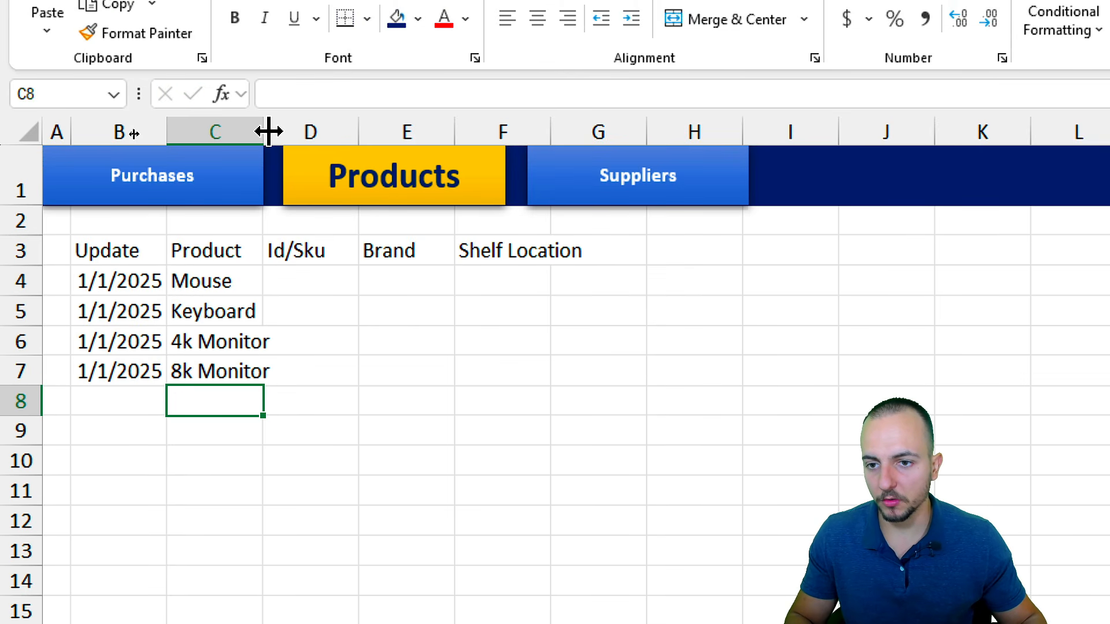
# Step: Widen the Product column C and the Update column B
pyautogui.moveTo(268, 132); pyautogui.dragTo(374, 132)
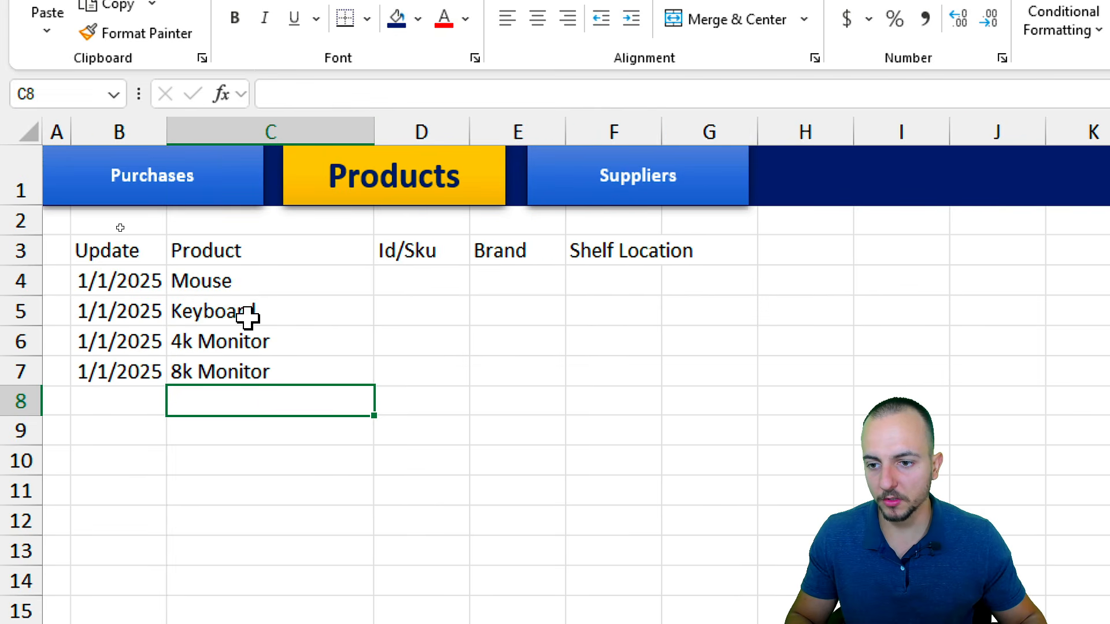
pyautogui.moveTo(167, 127); pyautogui.dragTo(207, 128)
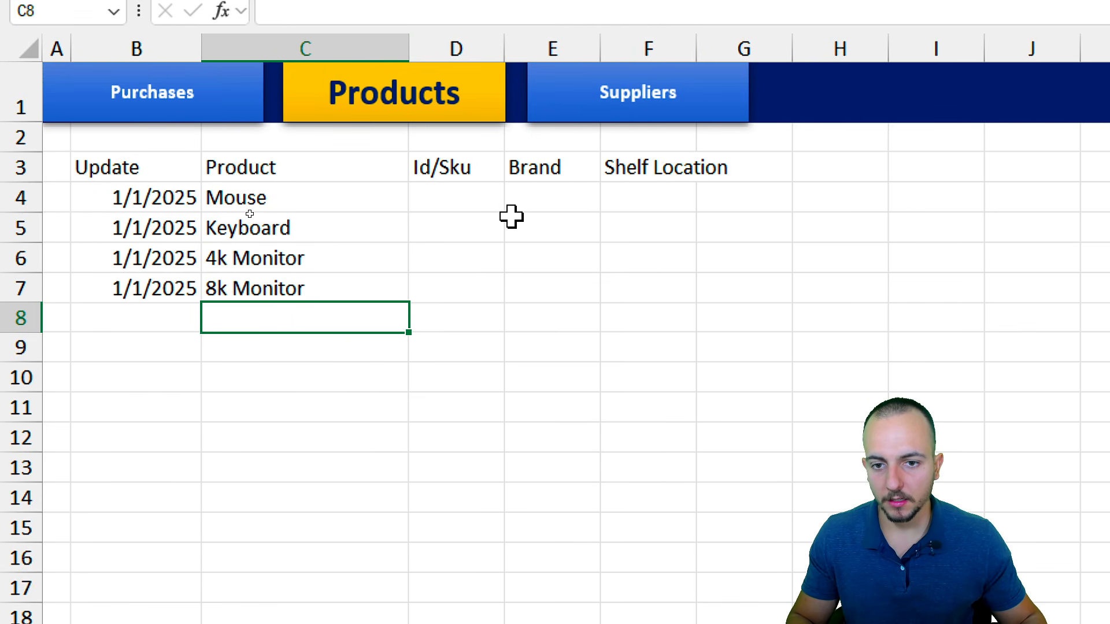
# Step: Enter 1000 as the Mouse's Id/Sku in D4
pyautogui.click(458, 283)
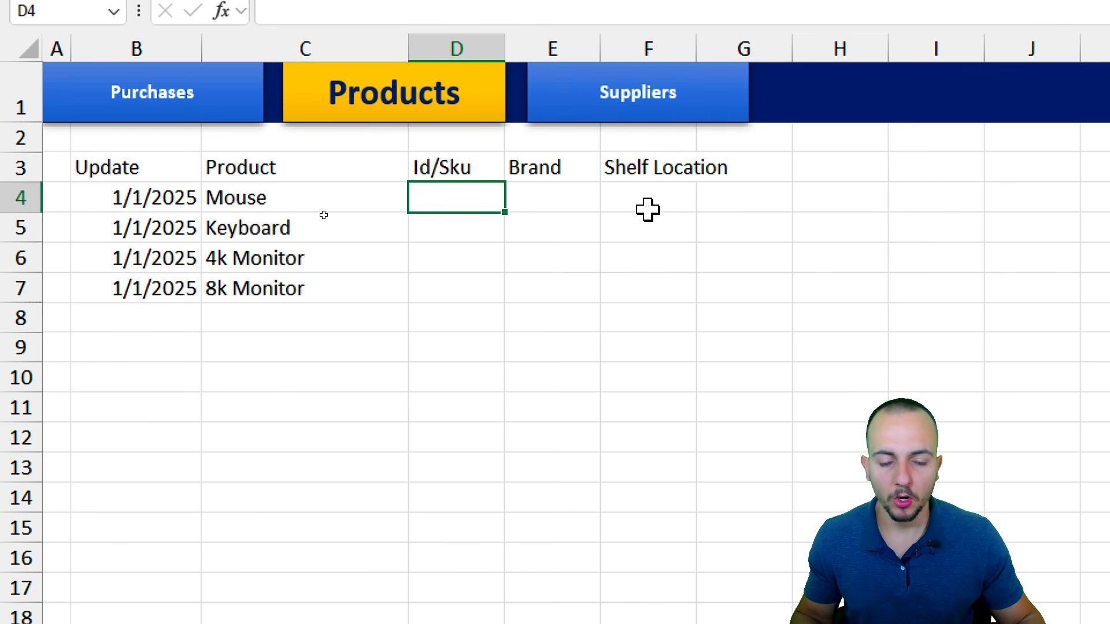
pyautogui.moveTo(456, 200); pyautogui.dragTo(467, 286)
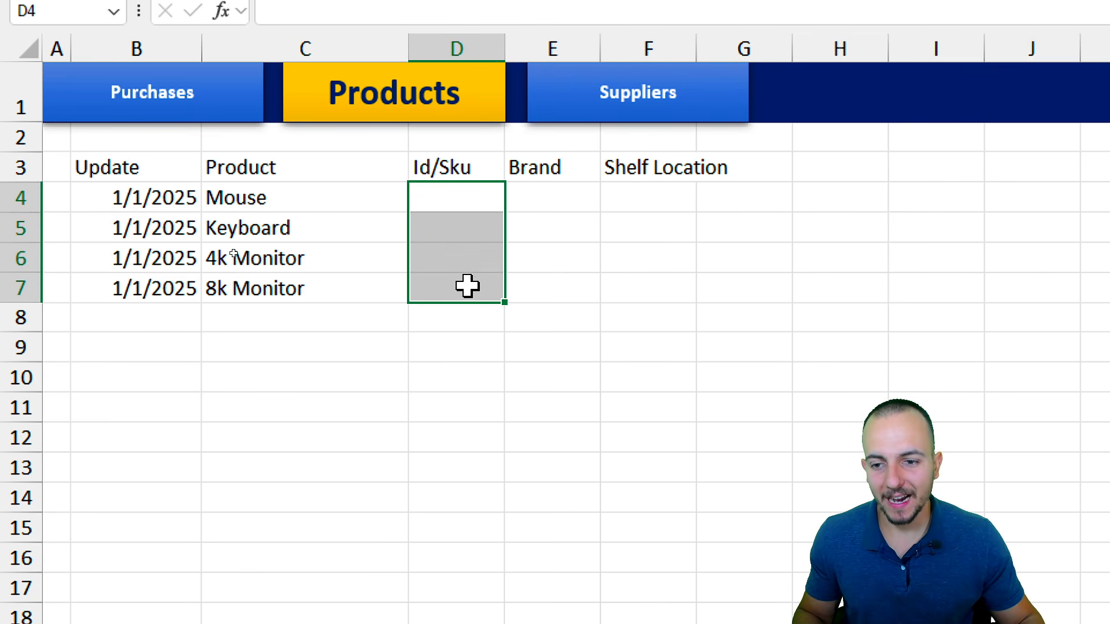
pyautogui.moveTo(367, 195); pyautogui.dragTo(377, 283)
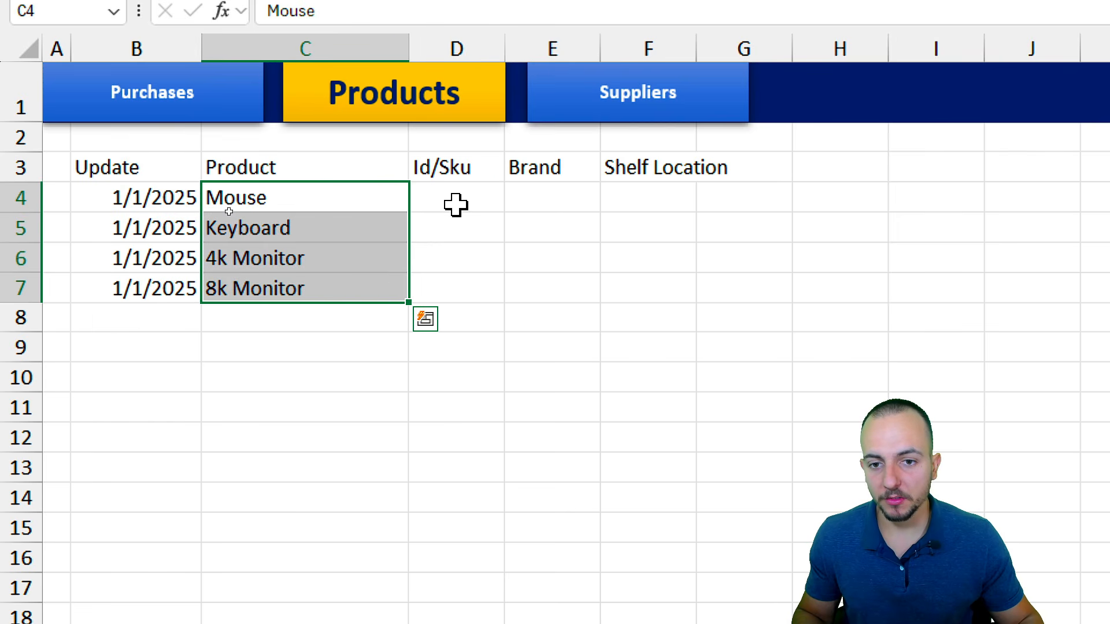
pyautogui.click(456, 203)
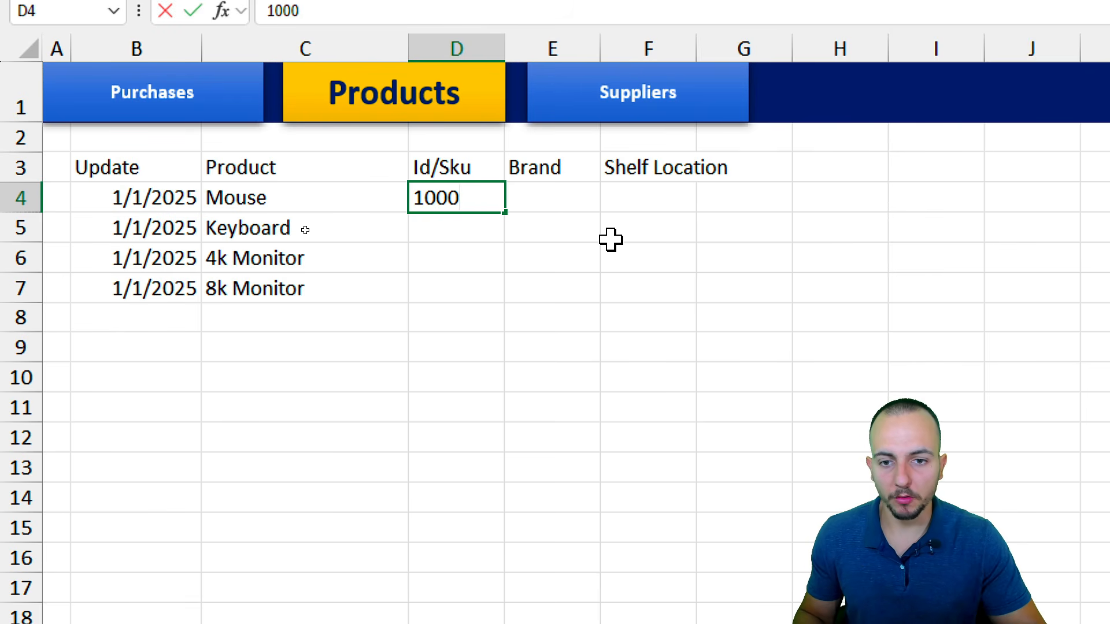
pyautogui.press('Return')
pyautogui.click(480, 198)
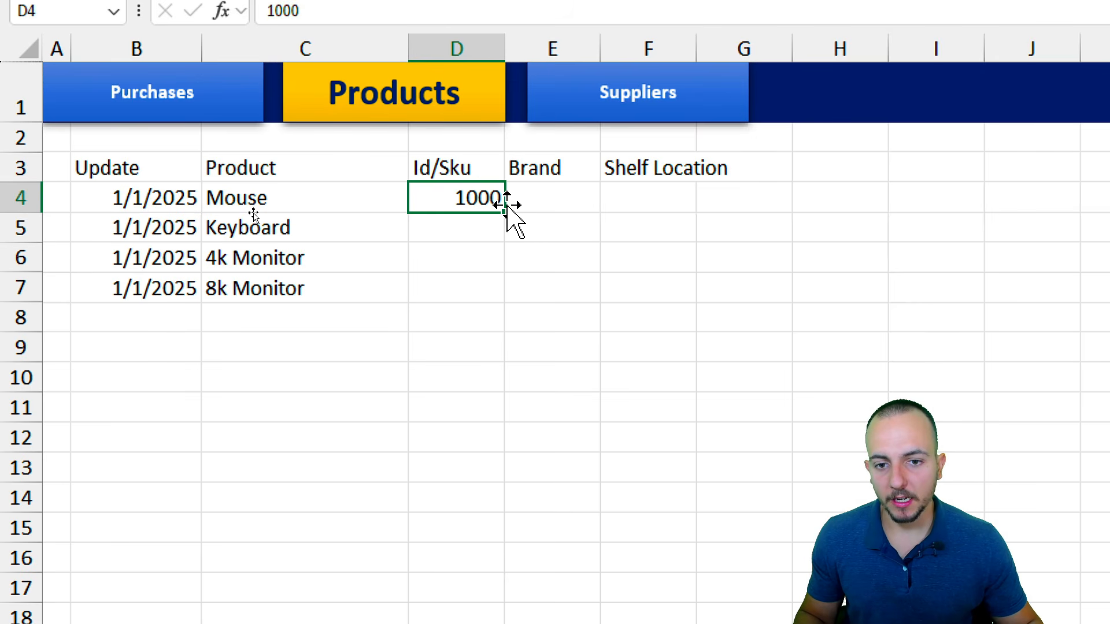
# Step: Extend the Id/Sku in D4 down to D7 as a consecutive number series
pyautogui.moveTo(505, 212); pyautogui.dragTo(506, 300)
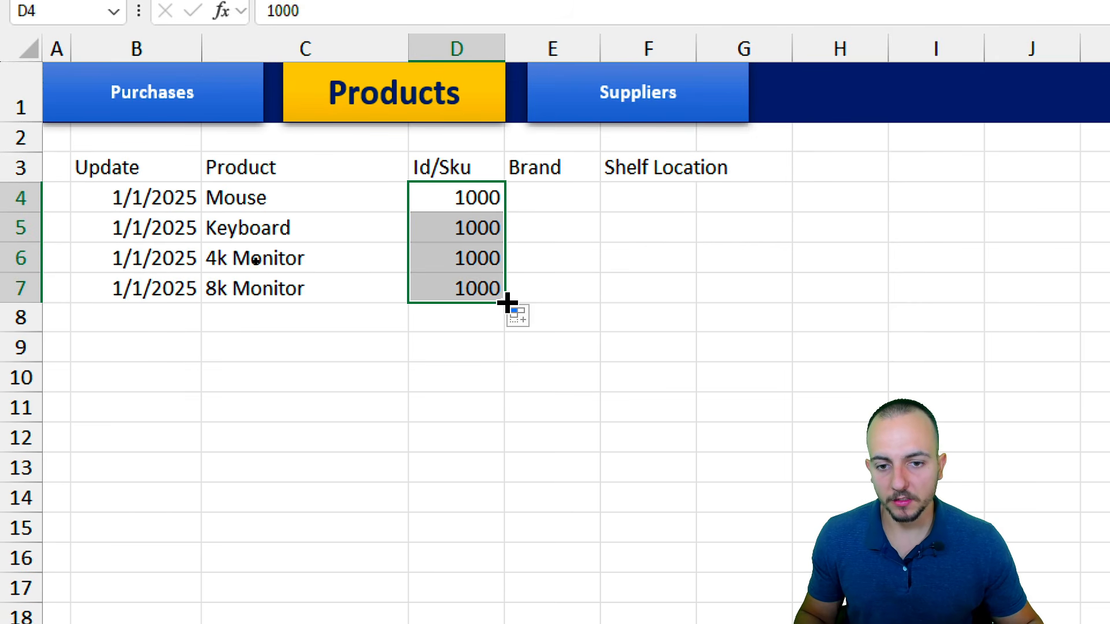
pyautogui.click(531, 321)
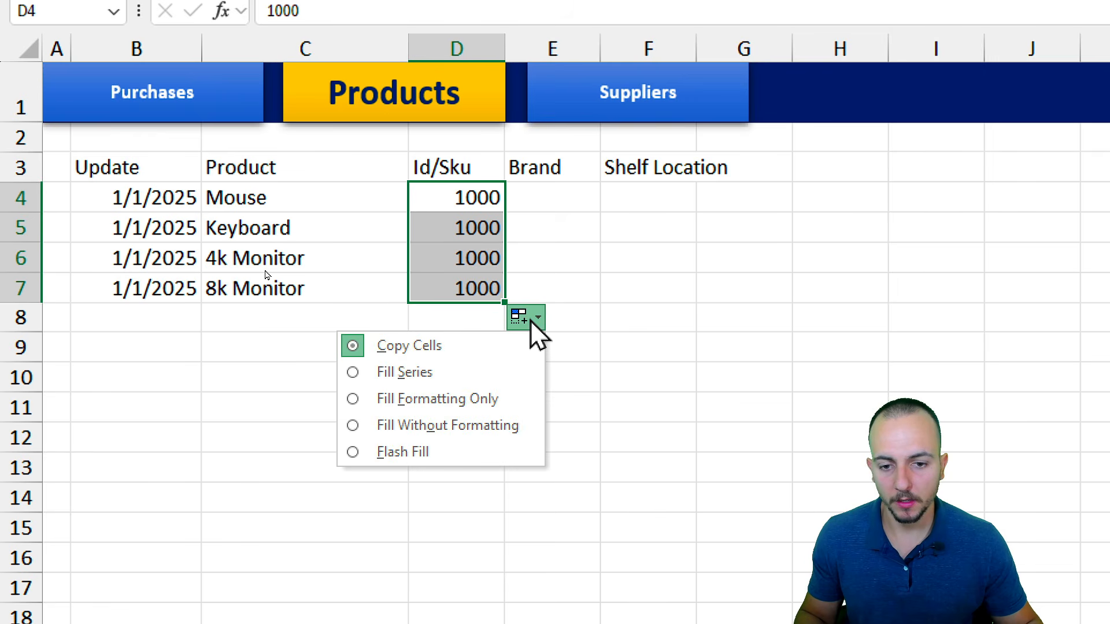
pyautogui.click(409, 374)
pyautogui.click(428, 398)
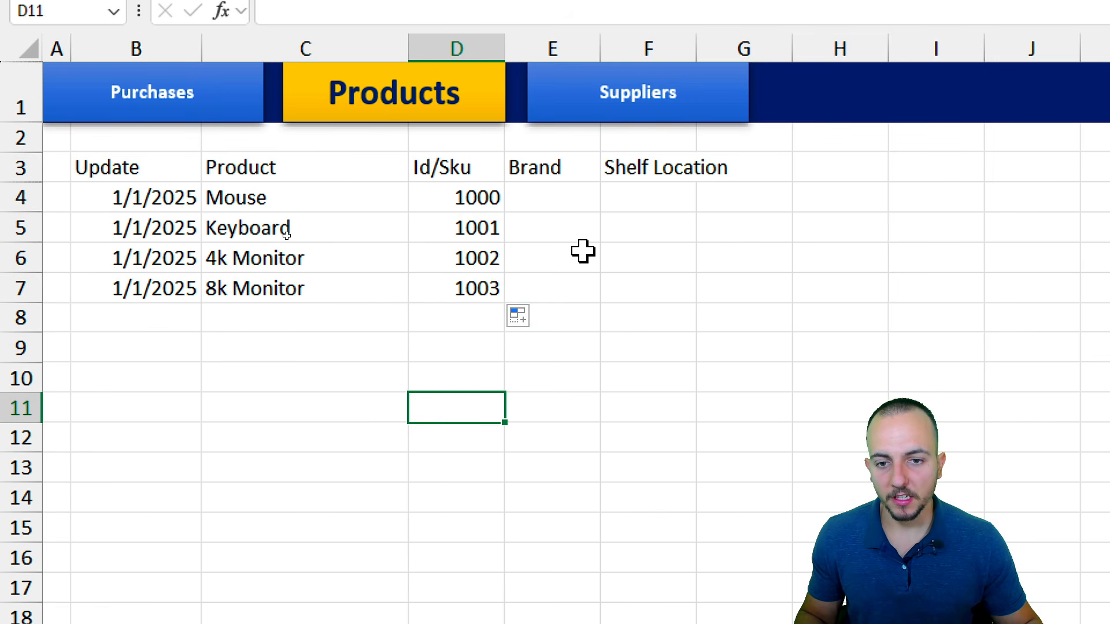
pyautogui.moveTo(195, 197); pyautogui.dragTo(705, 540)
pyautogui.scroll(2, 515, 77)
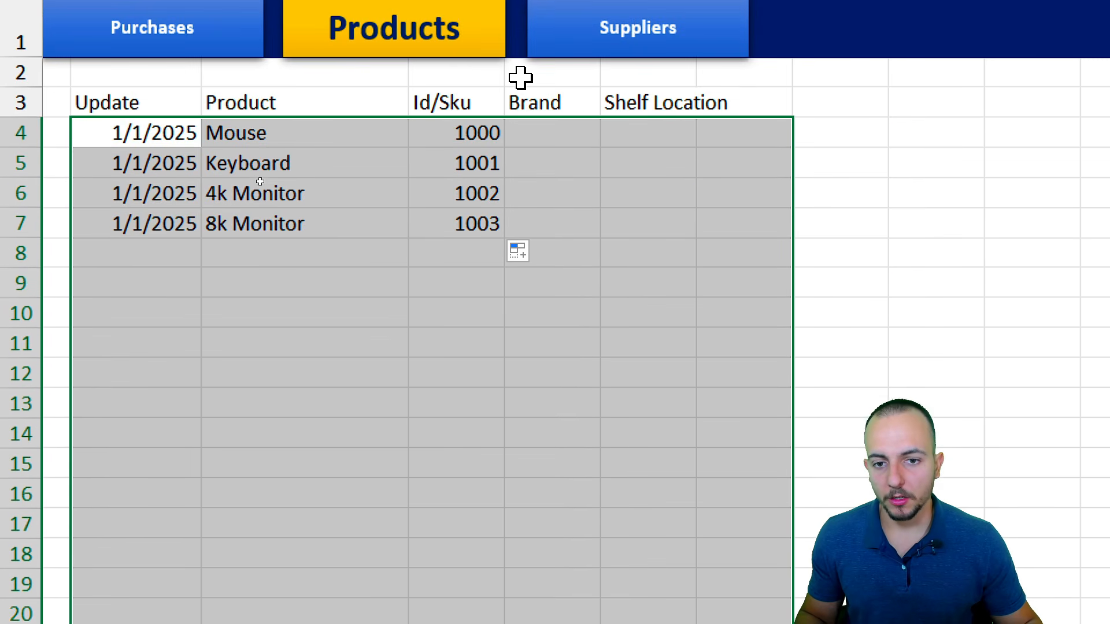
pyautogui.moveTo(466, 149); pyautogui.dragTo(476, 342)
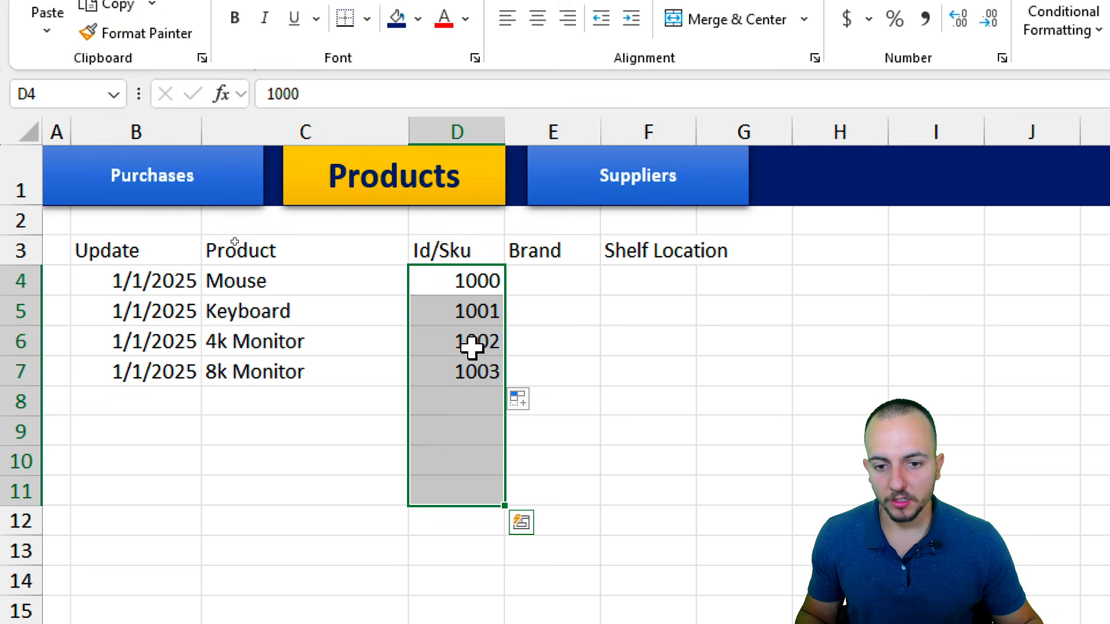
pyautogui.click(470, 199)
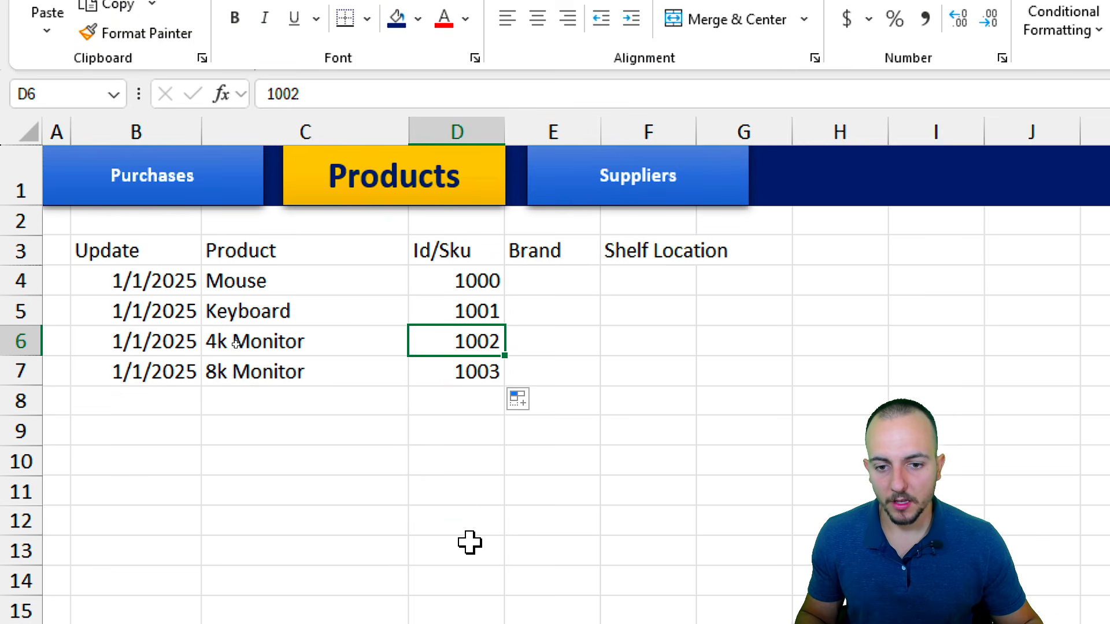
pyautogui.click(457, 373)
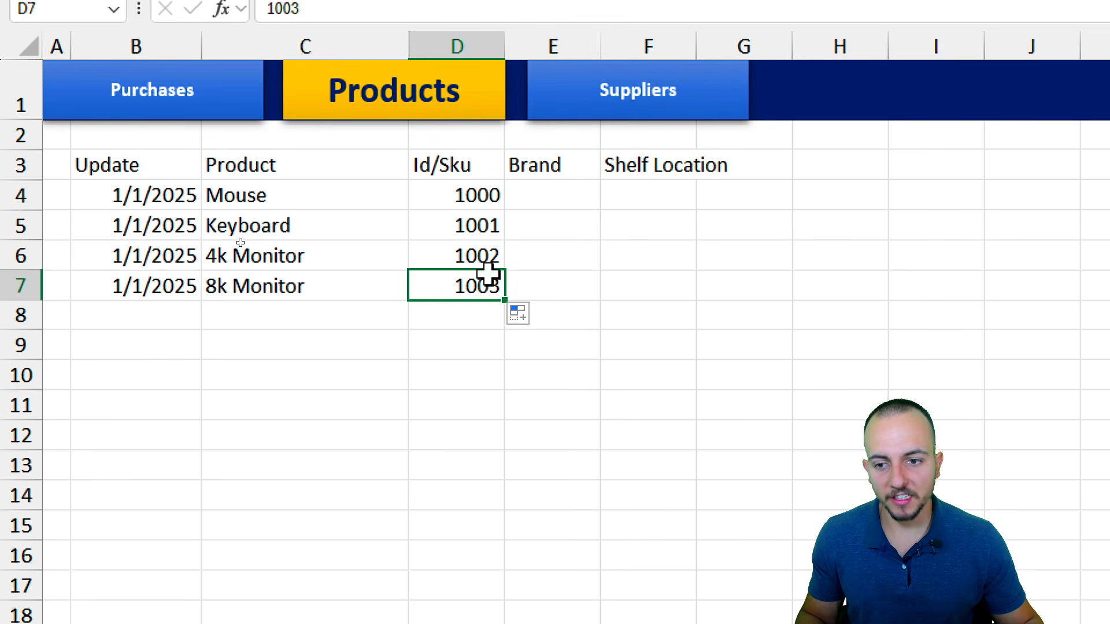
pyautogui.moveTo(368, 223); pyautogui.dragTo(535, 231)
# Step: Change the 8k Monitor's Id/Sku in D7 to 1001
pyautogui.click(478, 288)
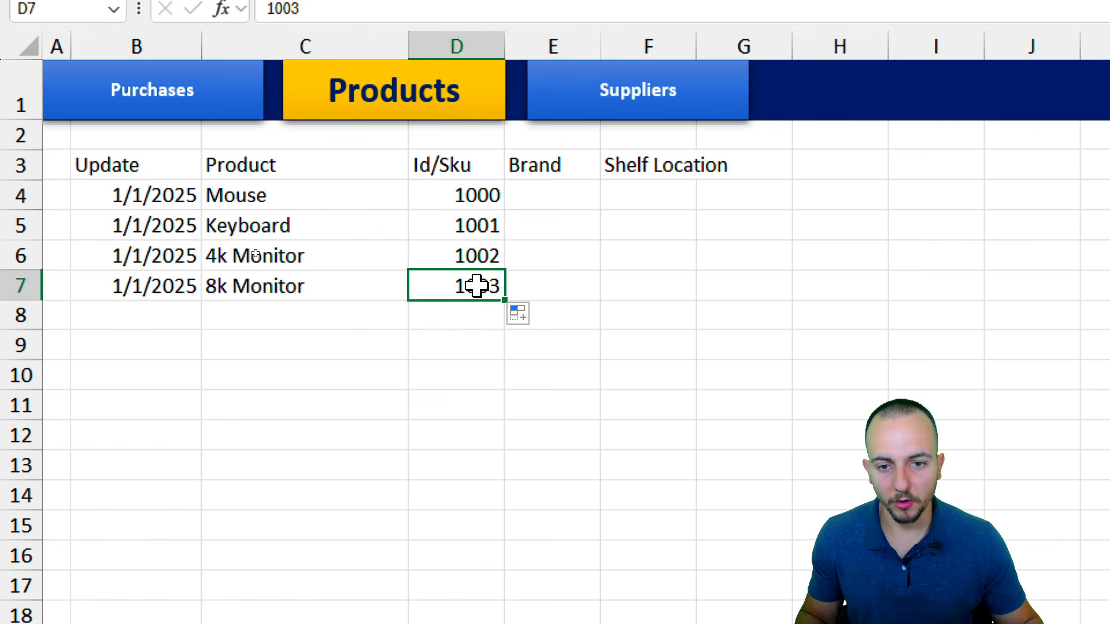
pyautogui.press('F2')
pyautogui.press('BackSpace')
pyautogui.press('BackSpace')
pyautogui.write('01')
pyautogui.press('Return')
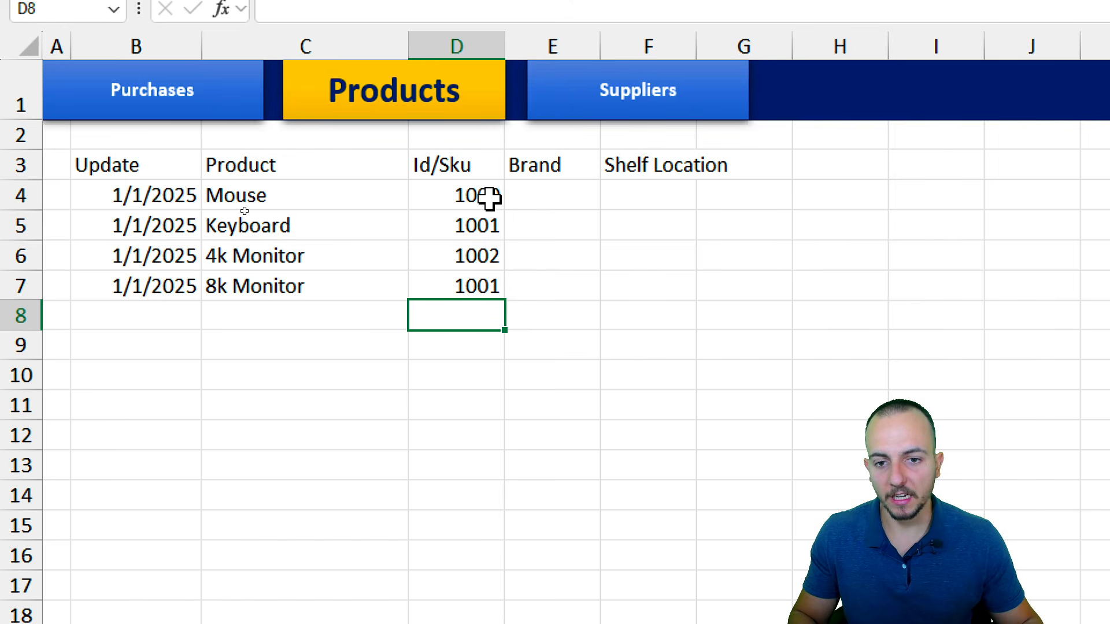
# Step: Apply a Duplicate Values conditional formatting rule to Id/Sku cells D4:D7 with Light Red Fill with Dark Red Text
pyautogui.moveTo(488, 198); pyautogui.dragTo(478, 285)
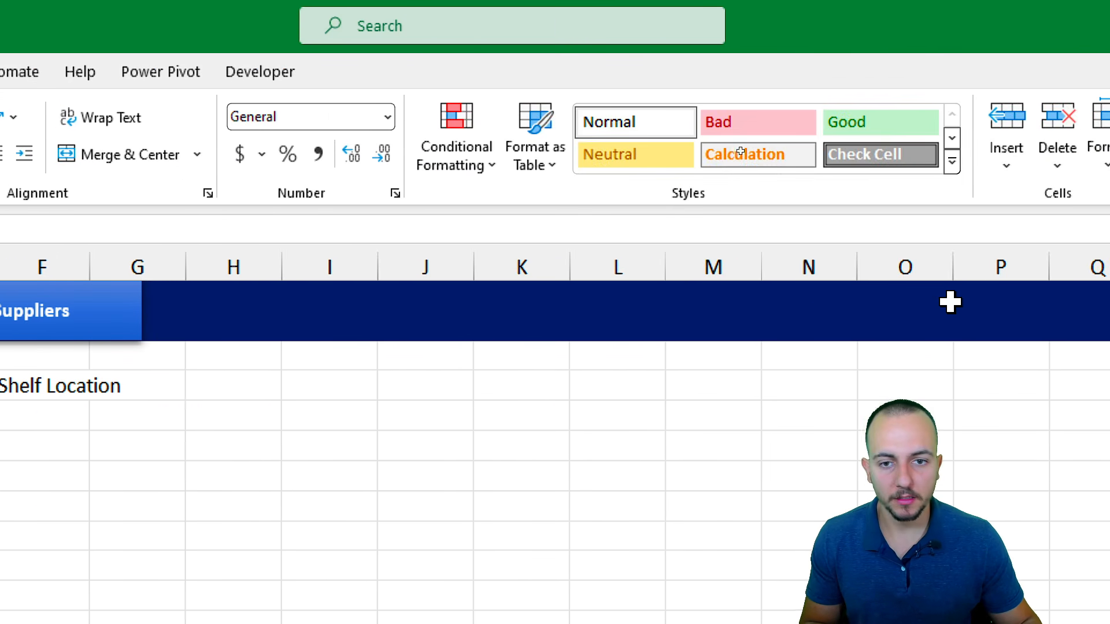
pyautogui.click(481, 173)
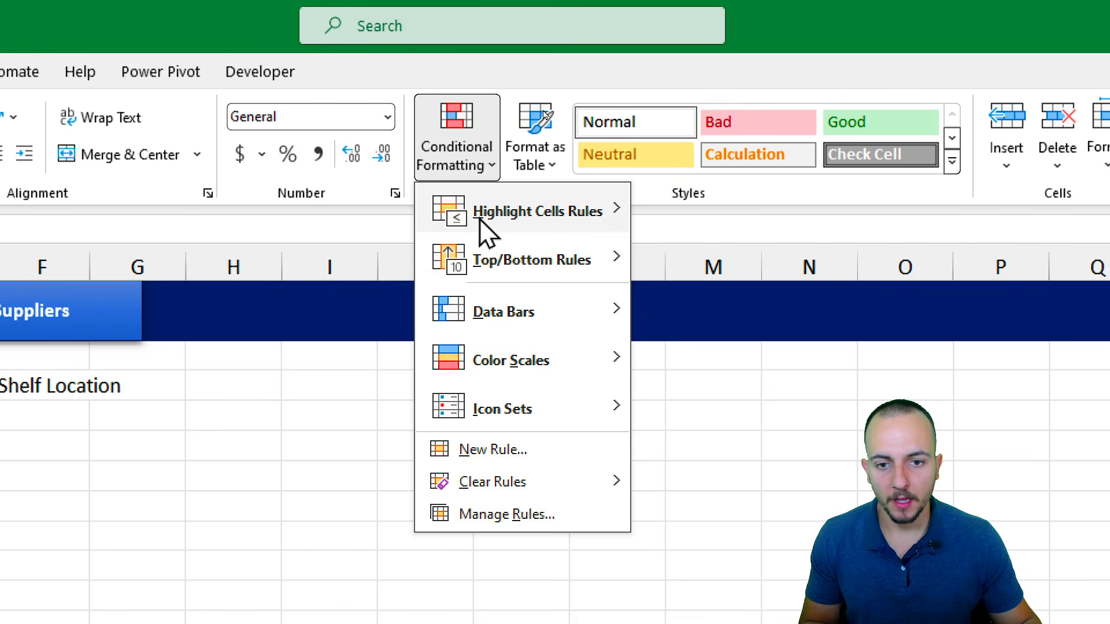
pyautogui.moveTo(485, 226)
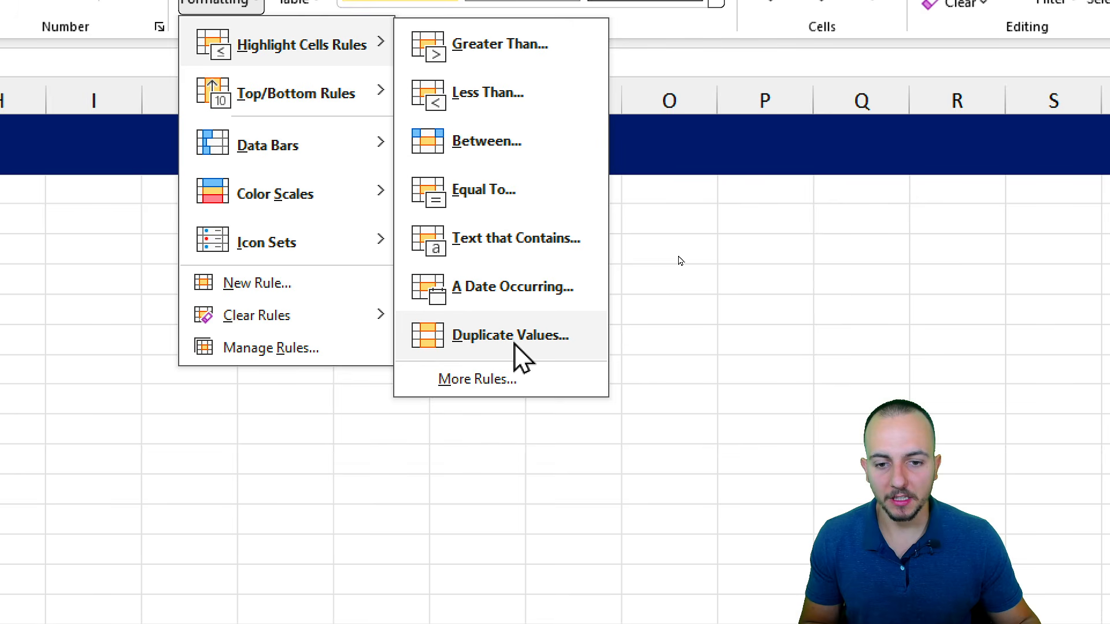
pyautogui.click(513, 344)
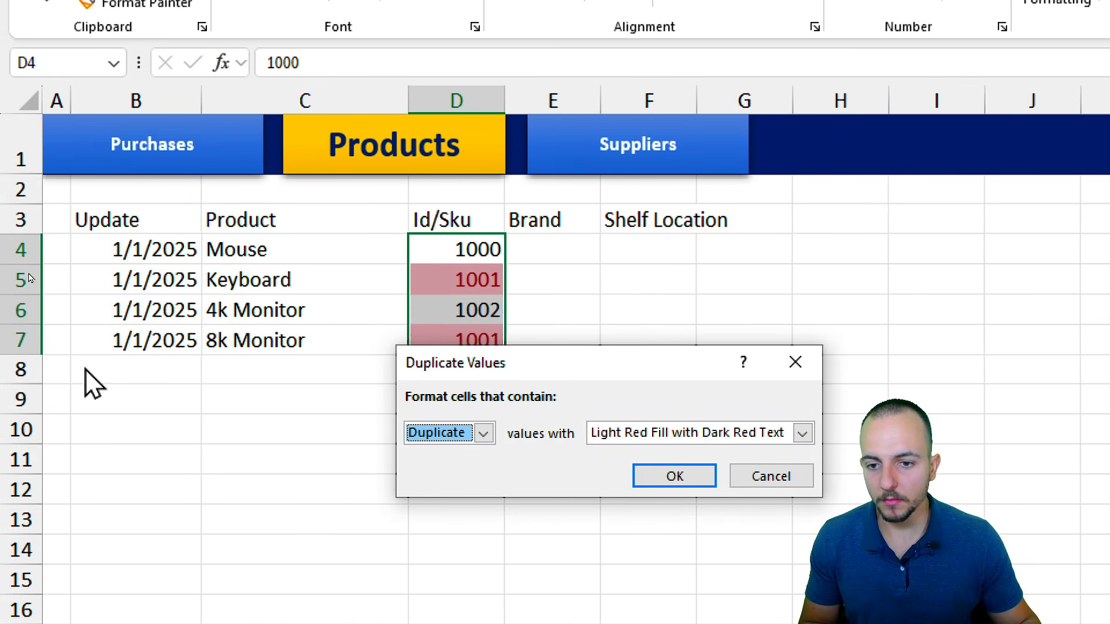
pyautogui.click(489, 501)
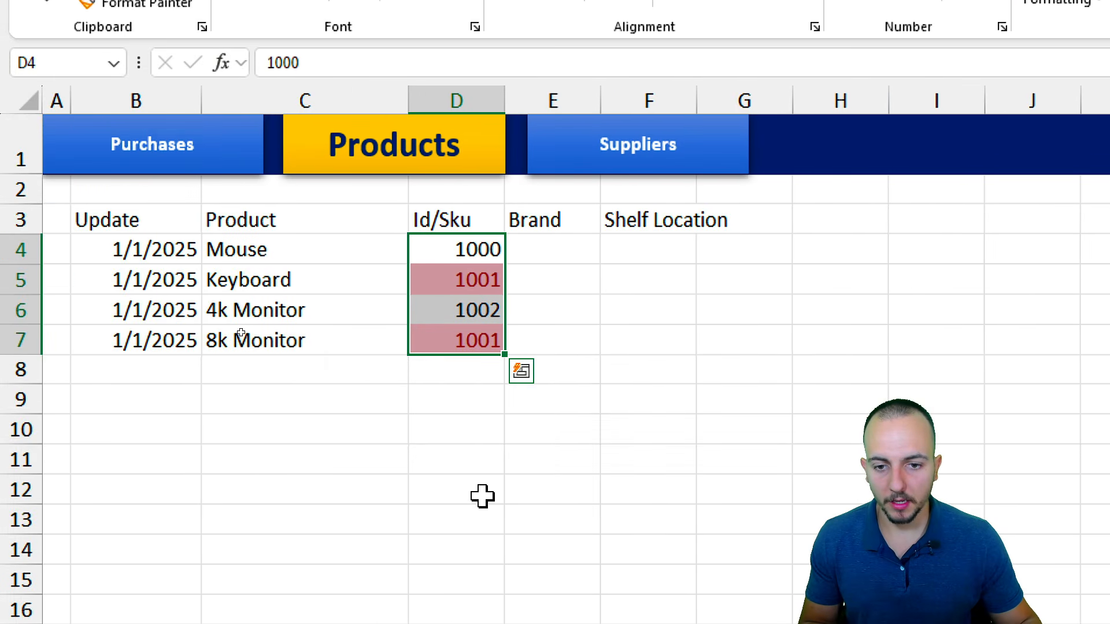
pyautogui.click(443, 466)
# Step: Compare the Id/Sku cells D5 and D7 for the Keyboard and the 8k Monitor
pyautogui.click(458, 279)
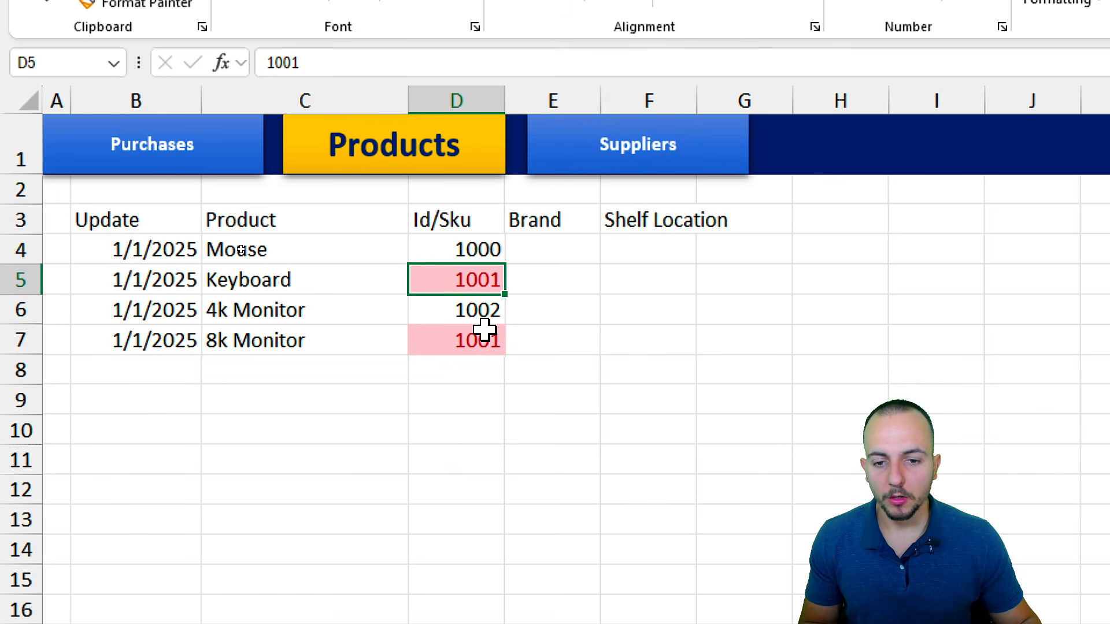
pyautogui.click(471, 344)
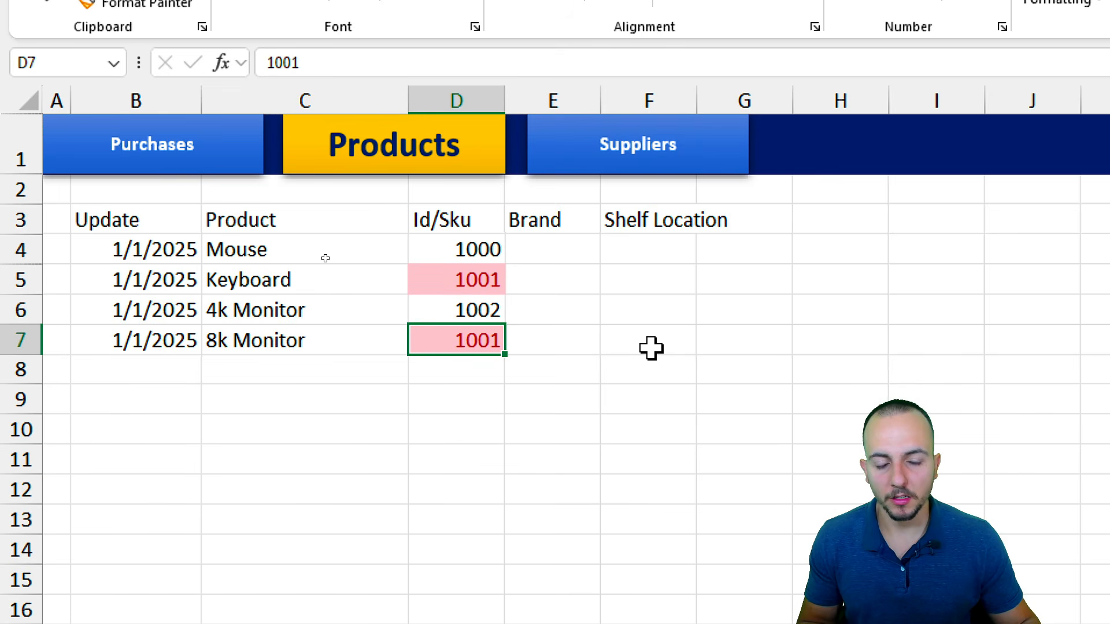
pyautogui.click(460, 278)
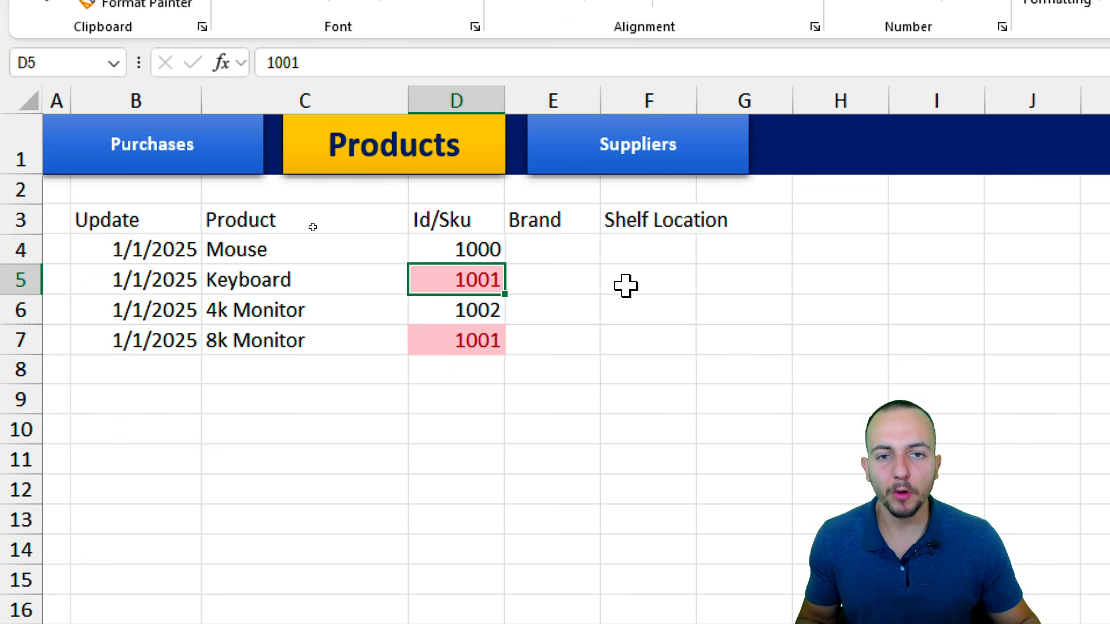
pyautogui.click(486, 341)
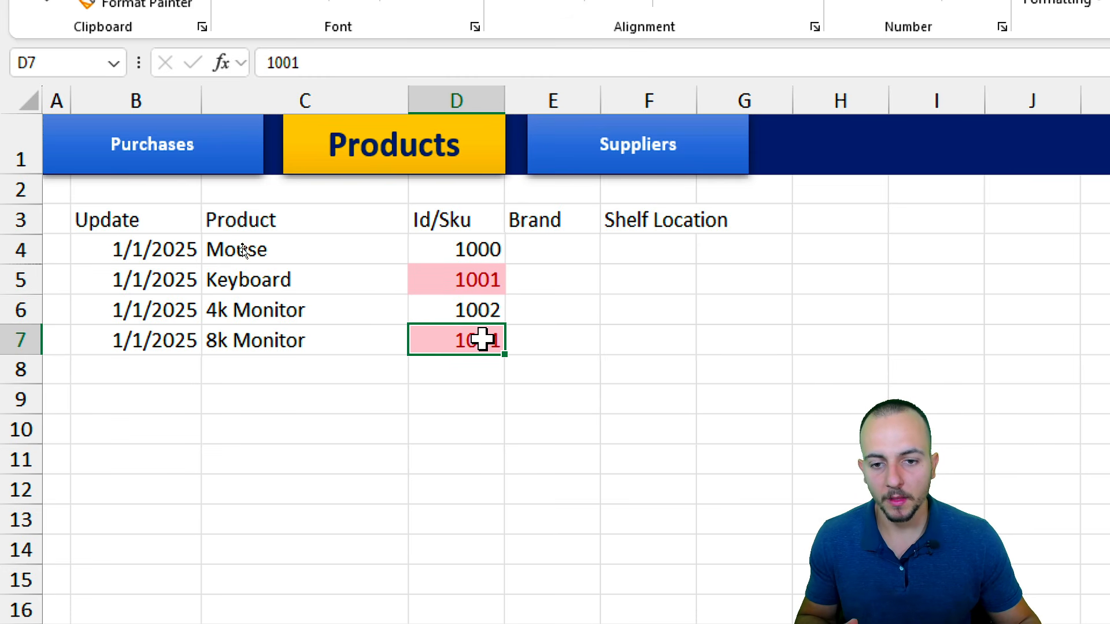
pyautogui.click(481, 288)
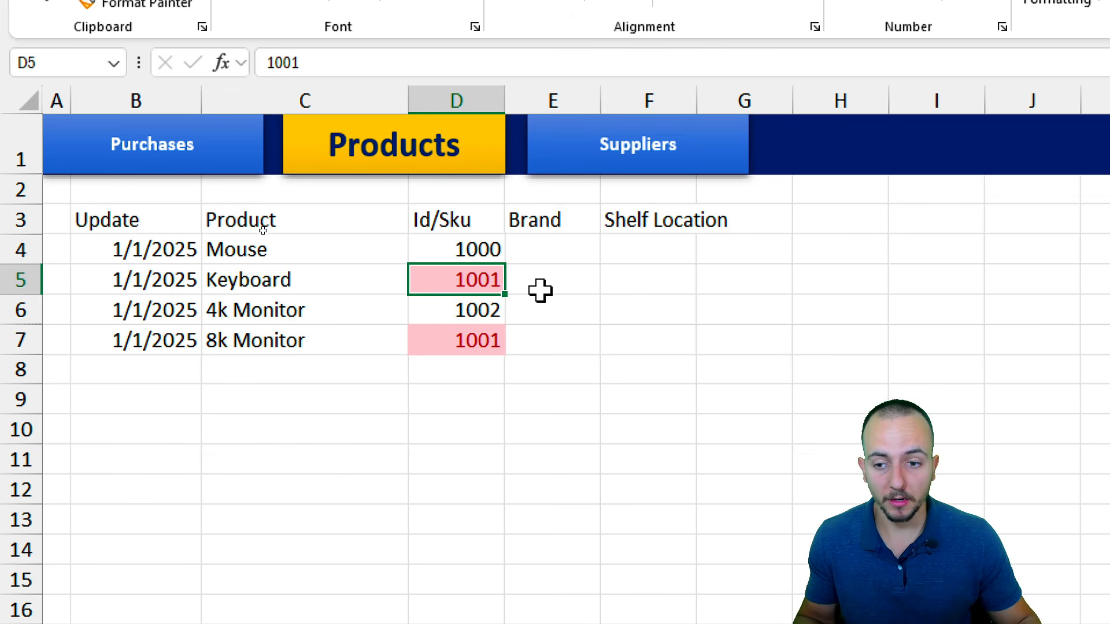
pyautogui.click(488, 338)
pyautogui.click(466, 287)
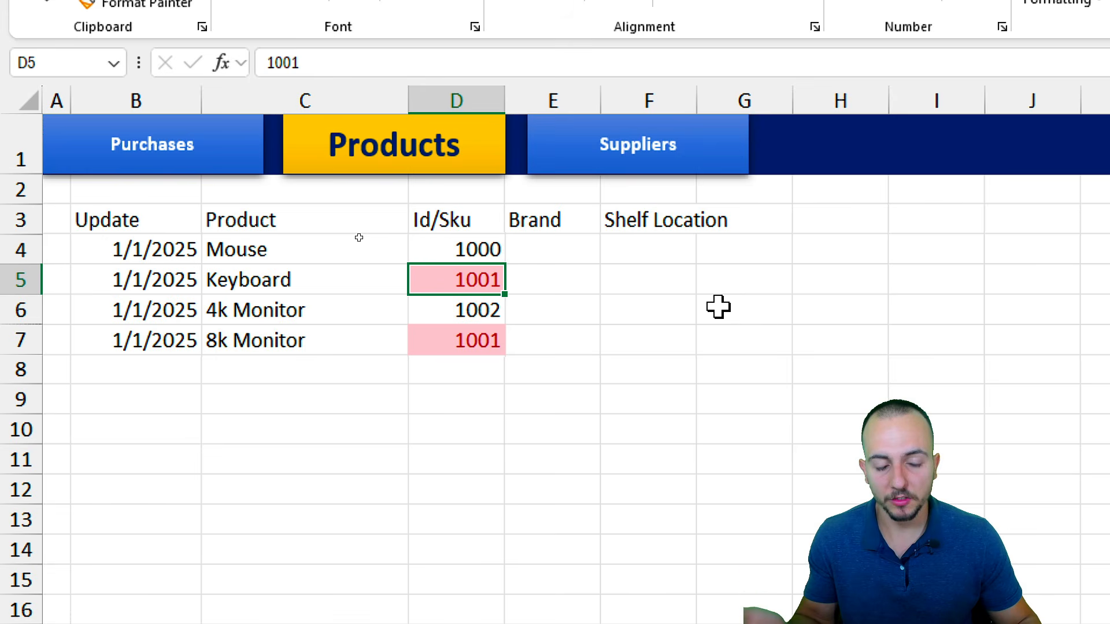
# Step: Fill the Brand column with 123 in E4, Abc in E5, 123 in E6 and Abc in E7
pyautogui.click(570, 274)
pyautogui.click(575, 245)
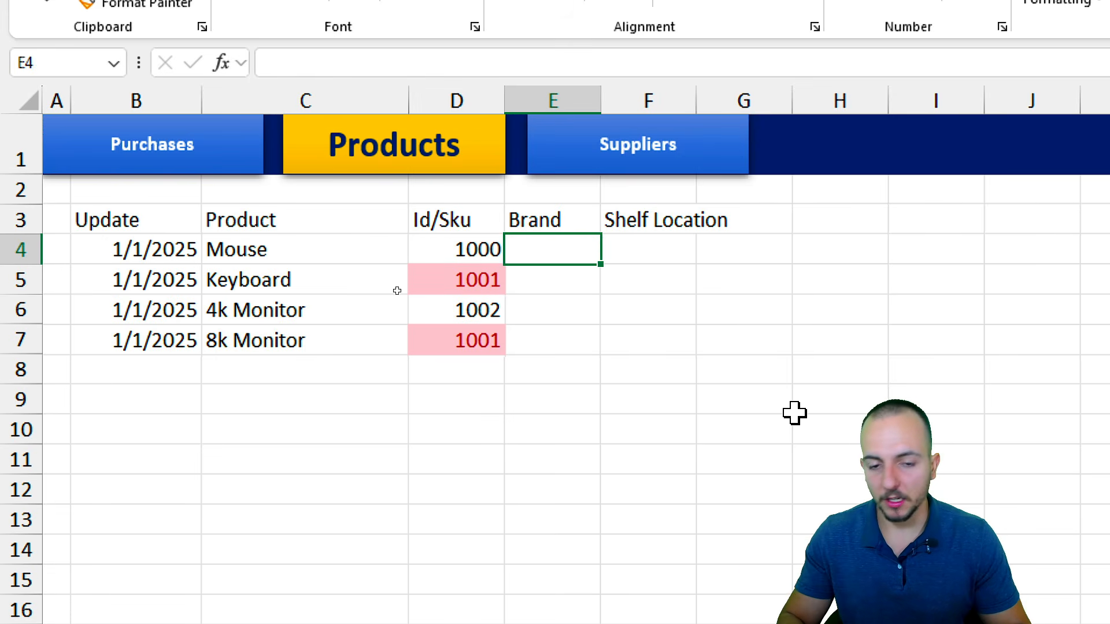
pyautogui.write('123')
pyautogui.press('Return')
pyautogui.write('Abc')
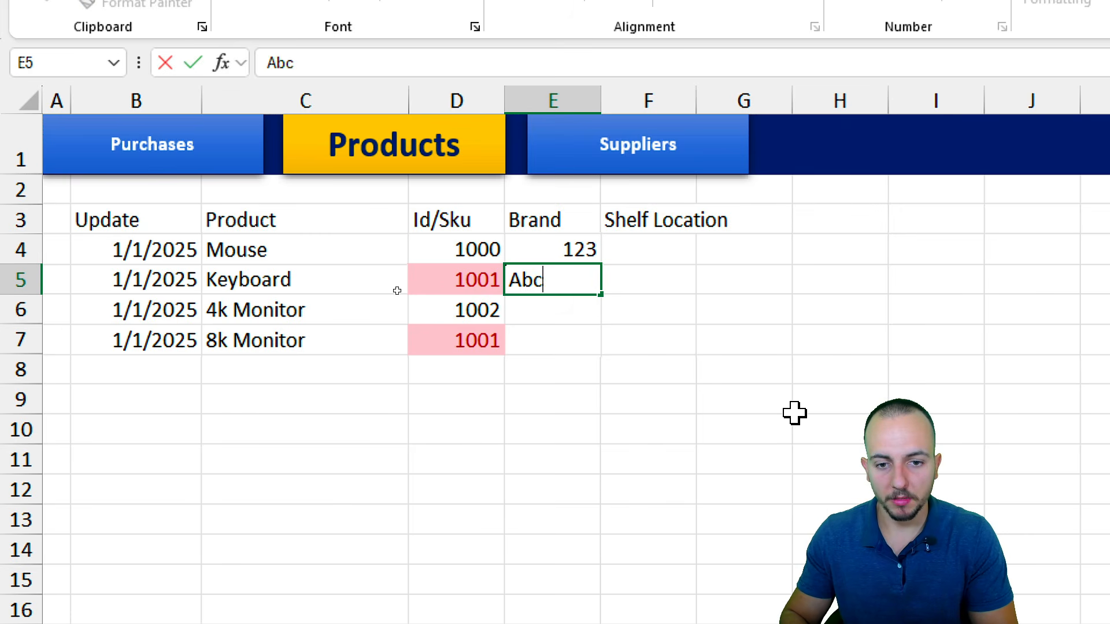
pyautogui.press('Return')
pyautogui.write('123')
pyautogui.press('Return')
pyautogui.write('Abc')
pyautogui.press('Return')
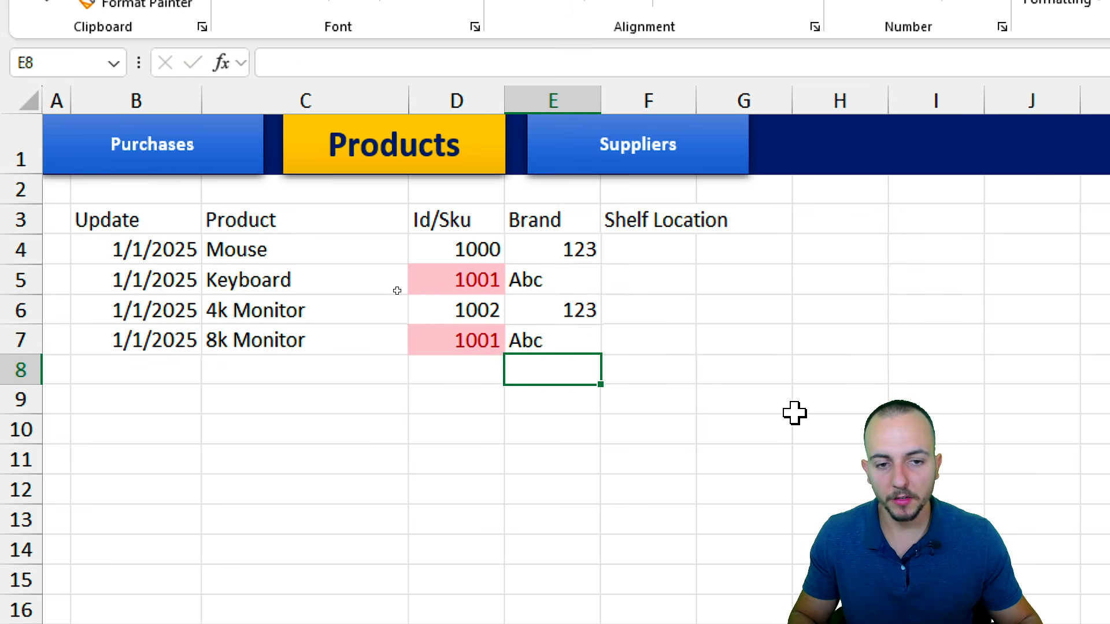
# Step: Enter the shelf locations A1 in F4 and A2 in F5
pyautogui.click(685, 255)
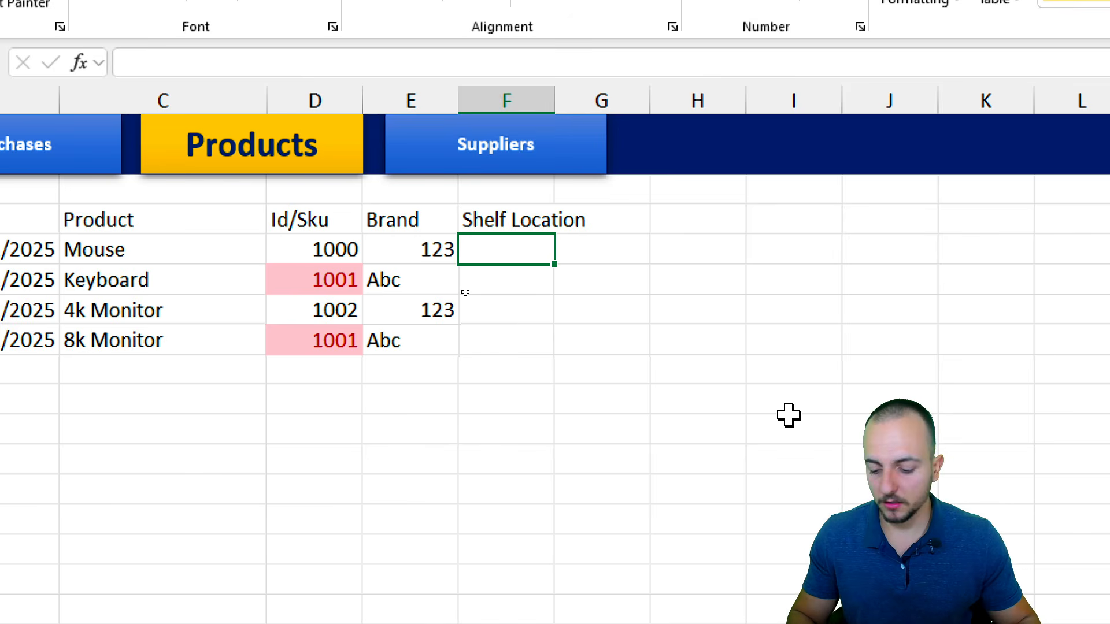
pyautogui.write('A1')
pyautogui.press('Return')
pyautogui.write('a')
pyautogui.press('Escape')
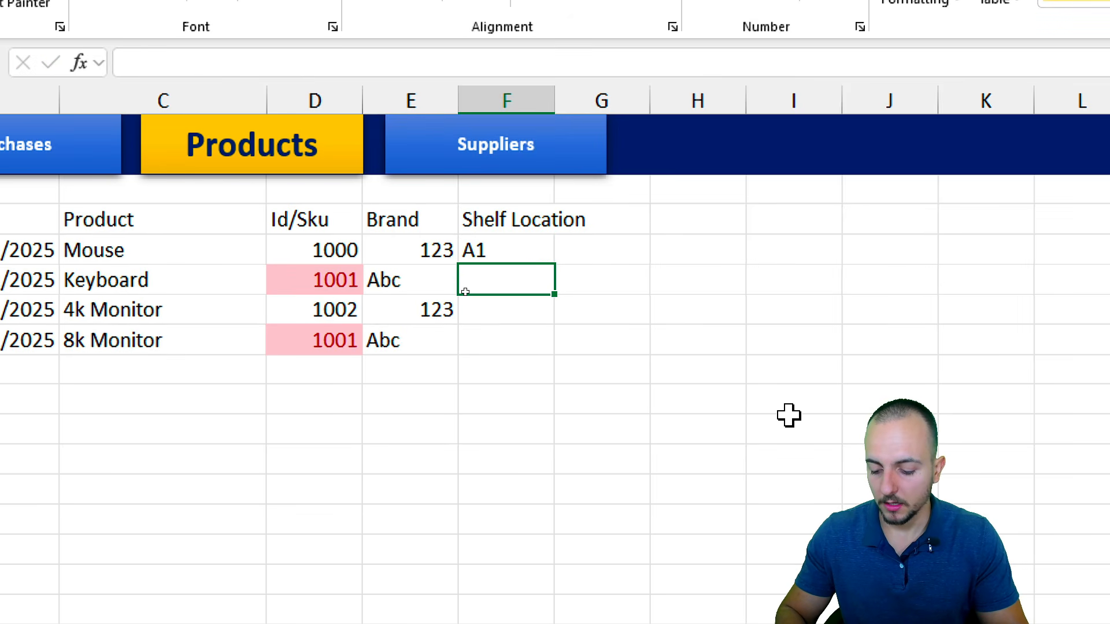
pyautogui.write('A2')
pyautogui.press('Return')
# Step: Copy the shelf location A2 from F5 down into F6 and F7
pyautogui.hotkey('ctrl', 'd')
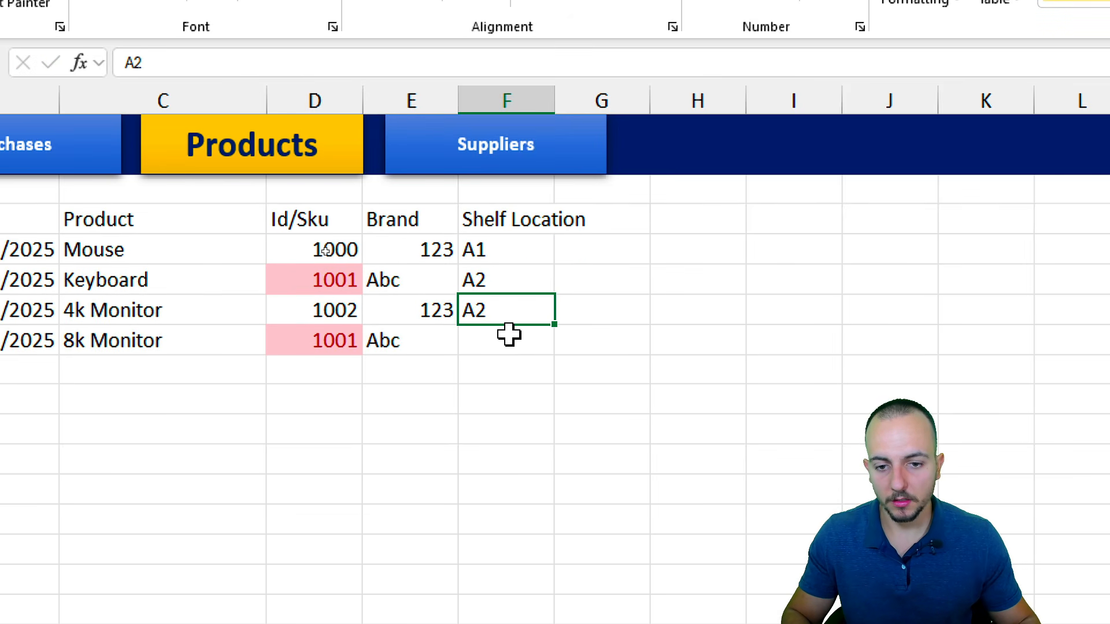
pyautogui.click(509, 335)
pyautogui.hotkey('ctrl', 'd')
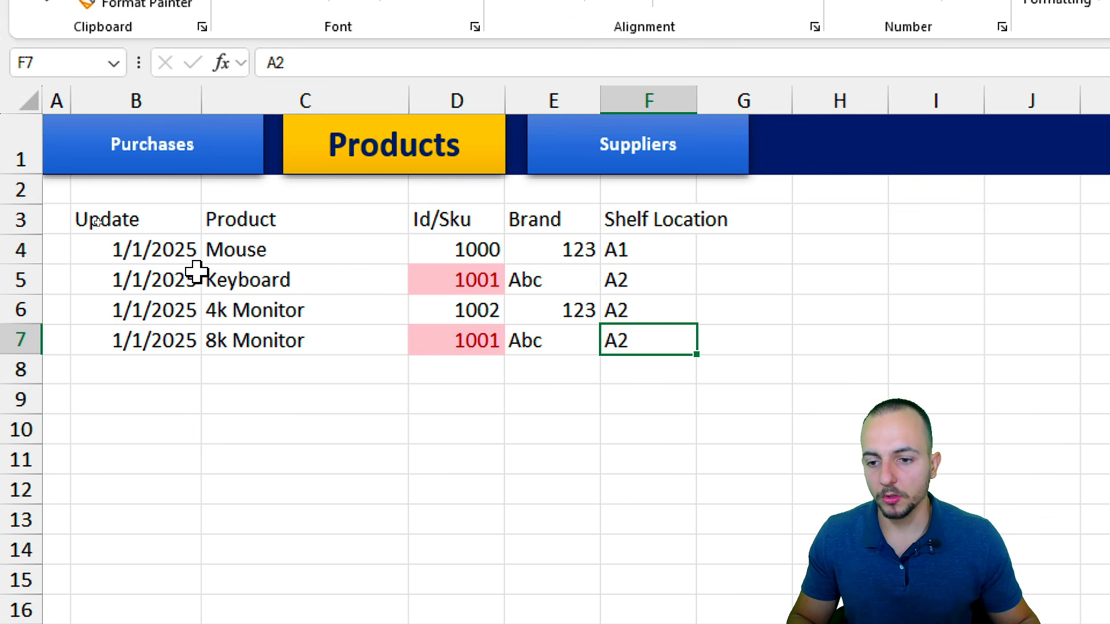
# Step: Review the Product column on the Purchases sheet and return to the Products sheet
pyautogui.click(225, 170)
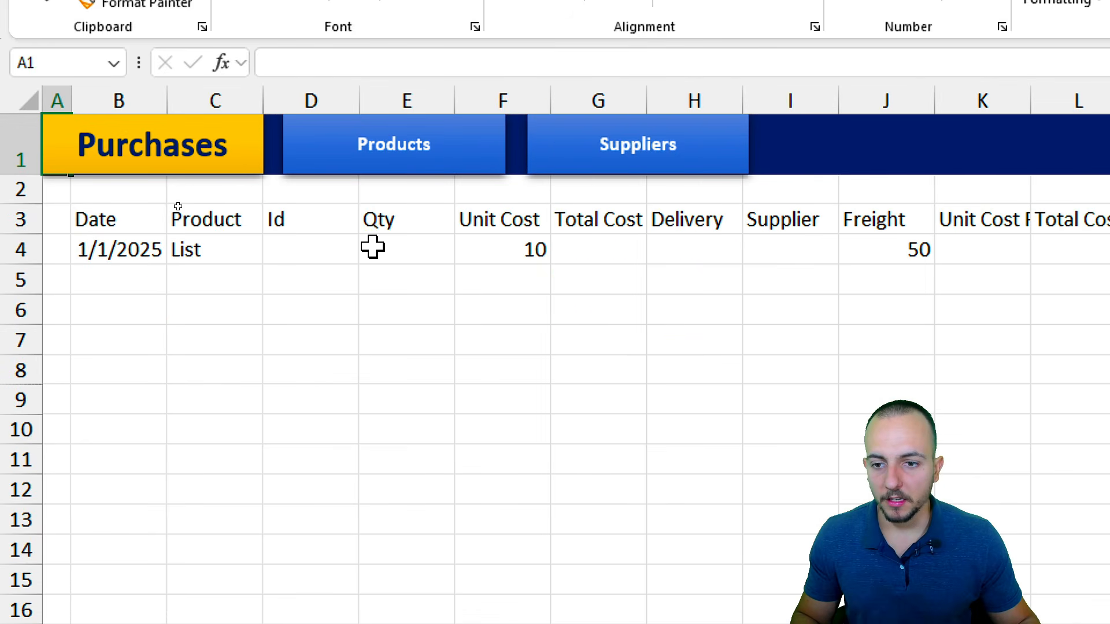
pyautogui.moveTo(237, 255); pyautogui.dragTo(214, 422)
pyautogui.click(228, 258)
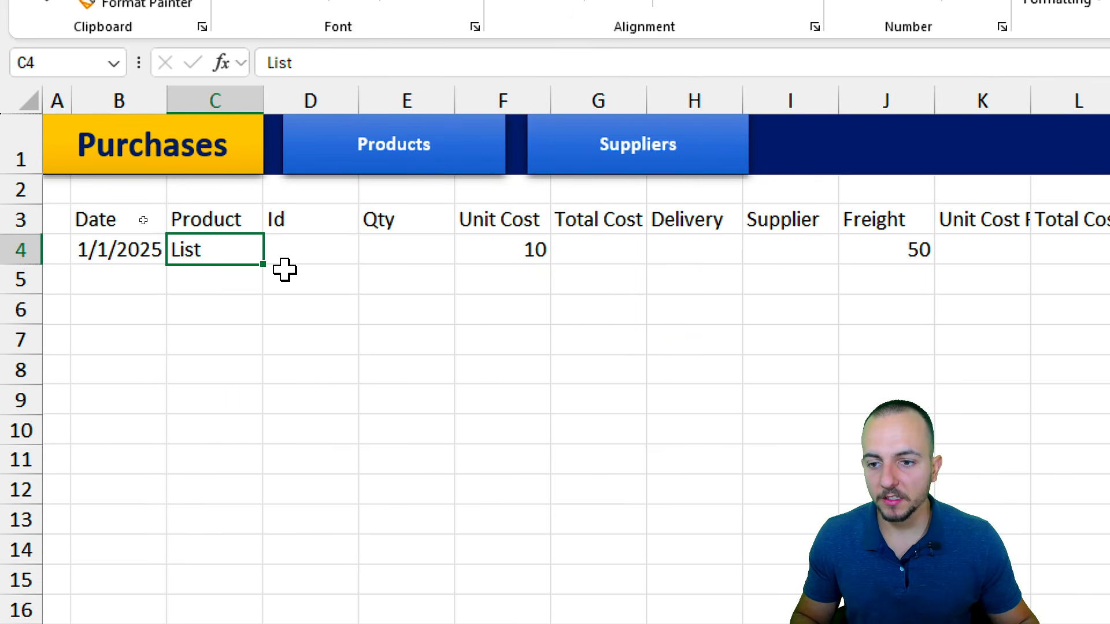
pyautogui.click(387, 165)
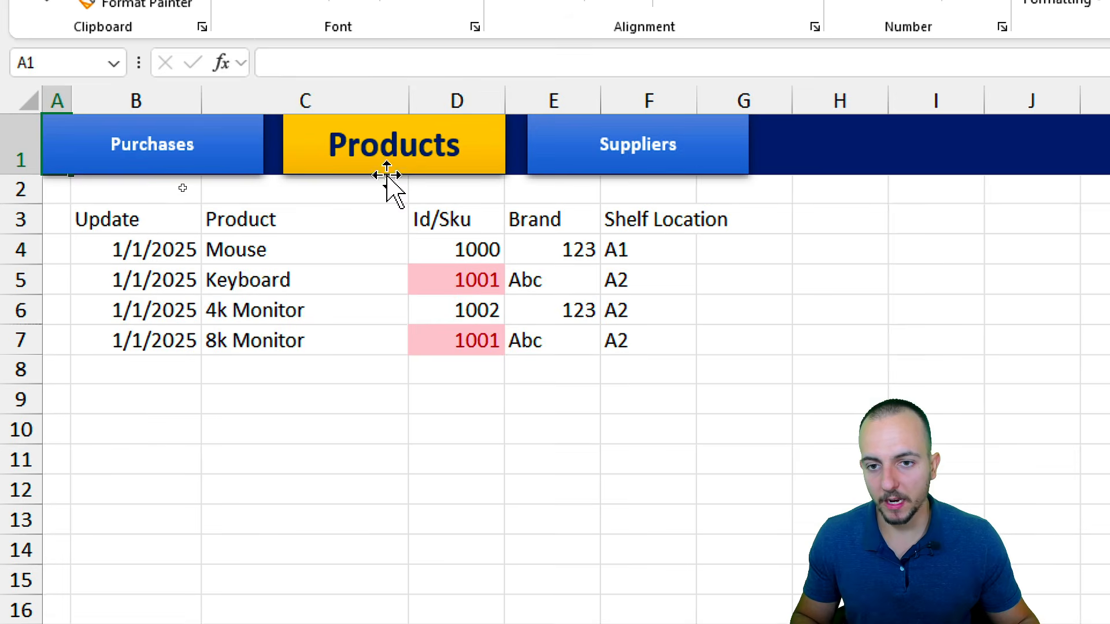
# Step: Review the empty rows below the product list and the Product cell C4 on the Purchases sheet, returning to the Products sheet
pyautogui.moveTo(293, 365); pyautogui.dragTo(301, 616)
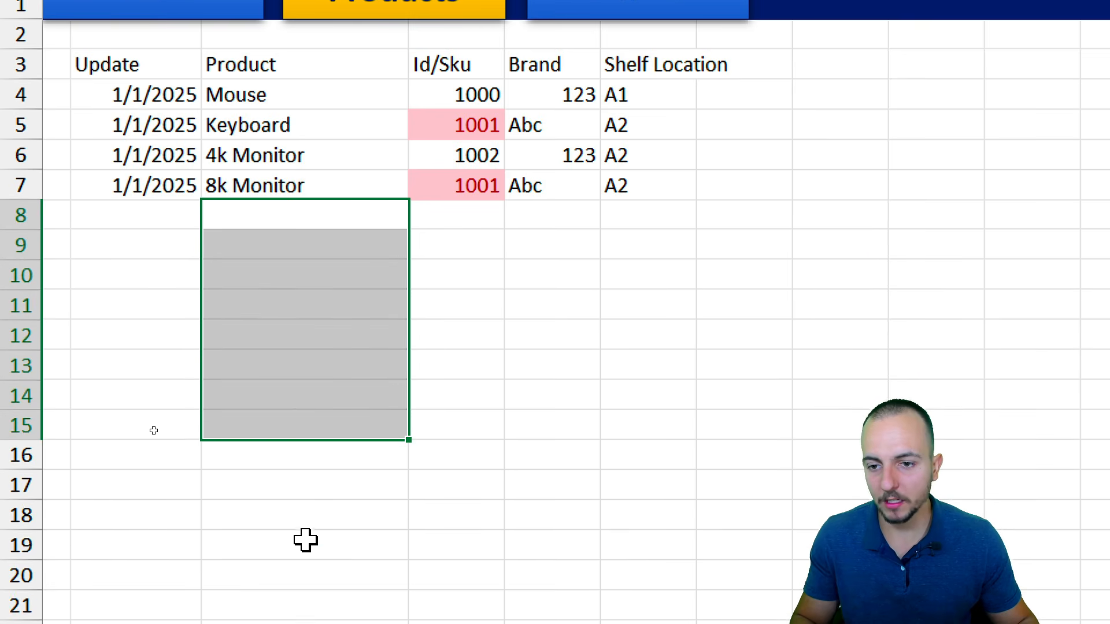
pyautogui.hotkey('shift', 'space')
pyautogui.click(211, 13)
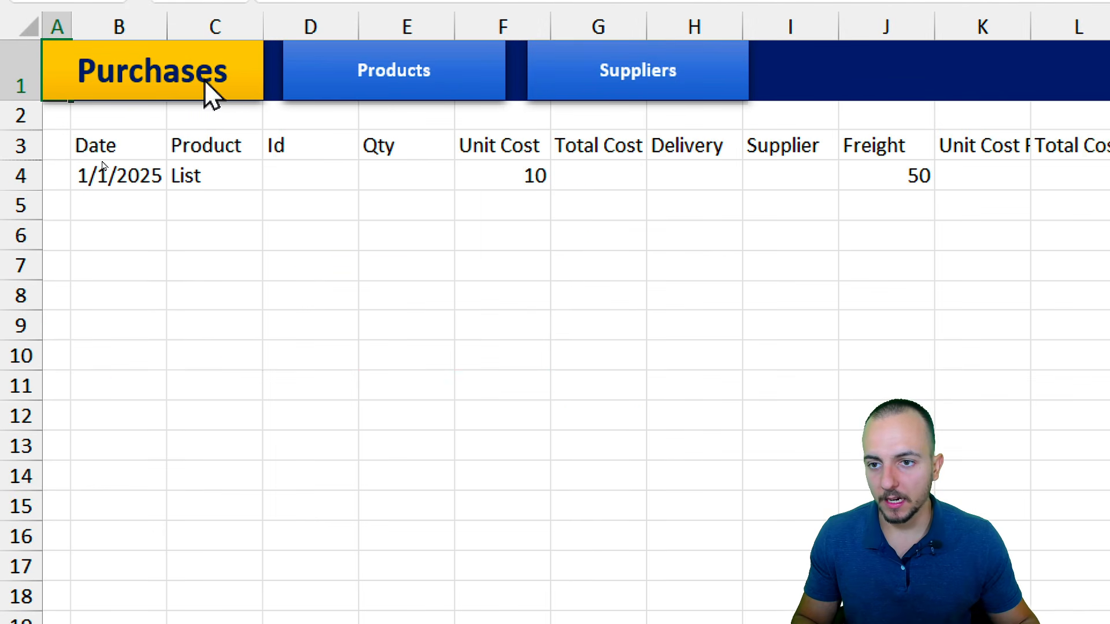
pyautogui.moveTo(258, 83); pyautogui.dragTo(231, 214)
pyautogui.click(240, 181)
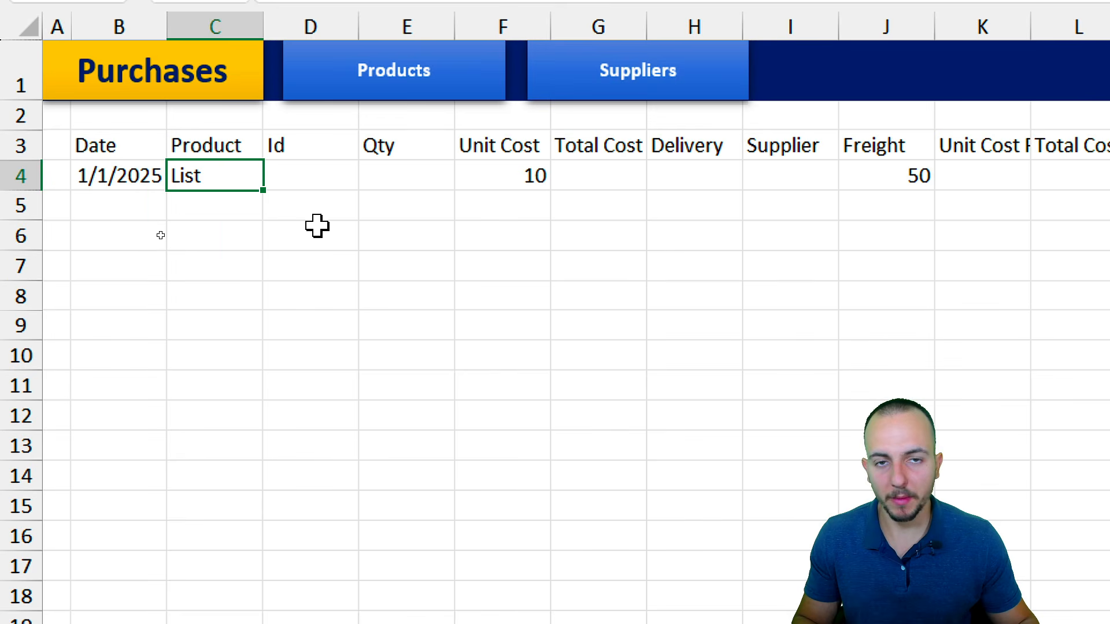
pyautogui.click(373, 88)
pyautogui.click(307, 270)
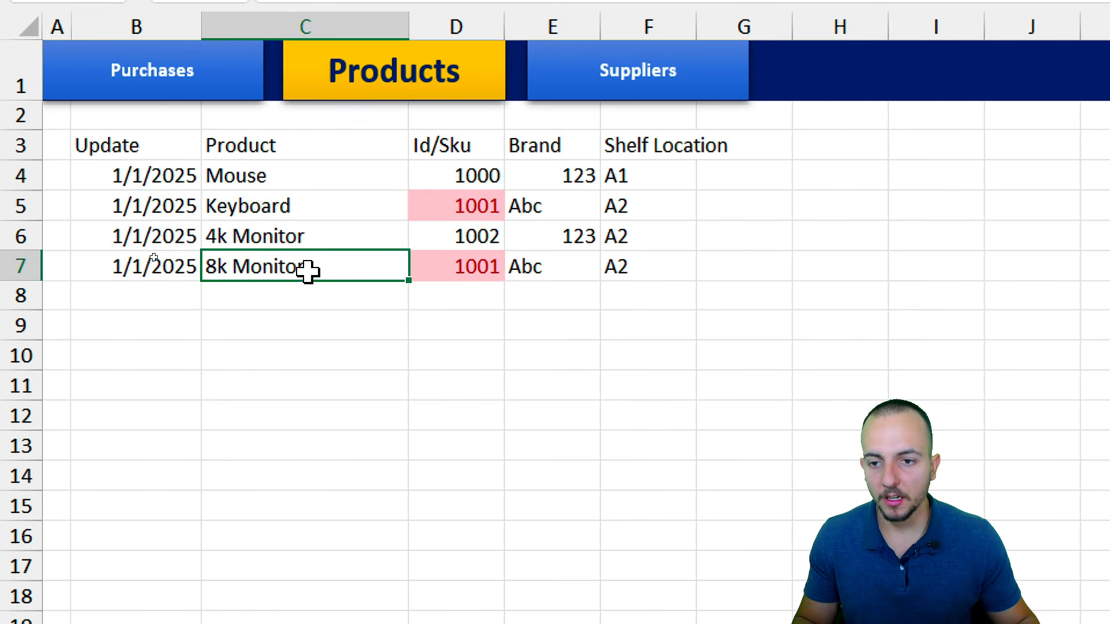
# Step: Convert the product data in B3:F7 on the Products sheet into a table with headers
pyautogui.moveTo(178, 151); pyautogui.dragTo(667, 258)
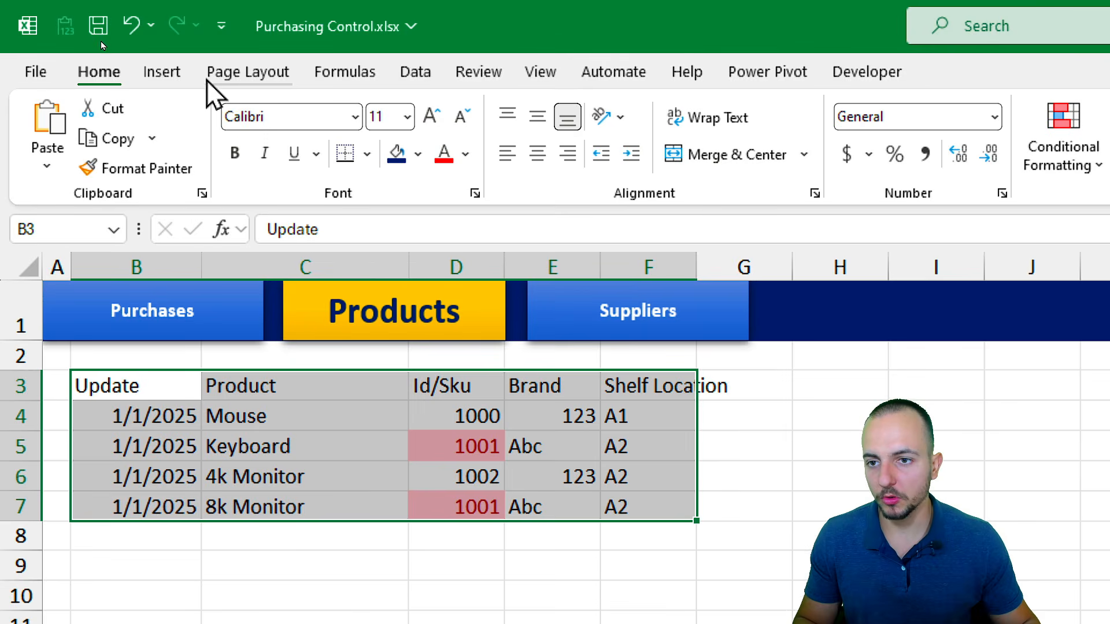
pyautogui.click(162, 72)
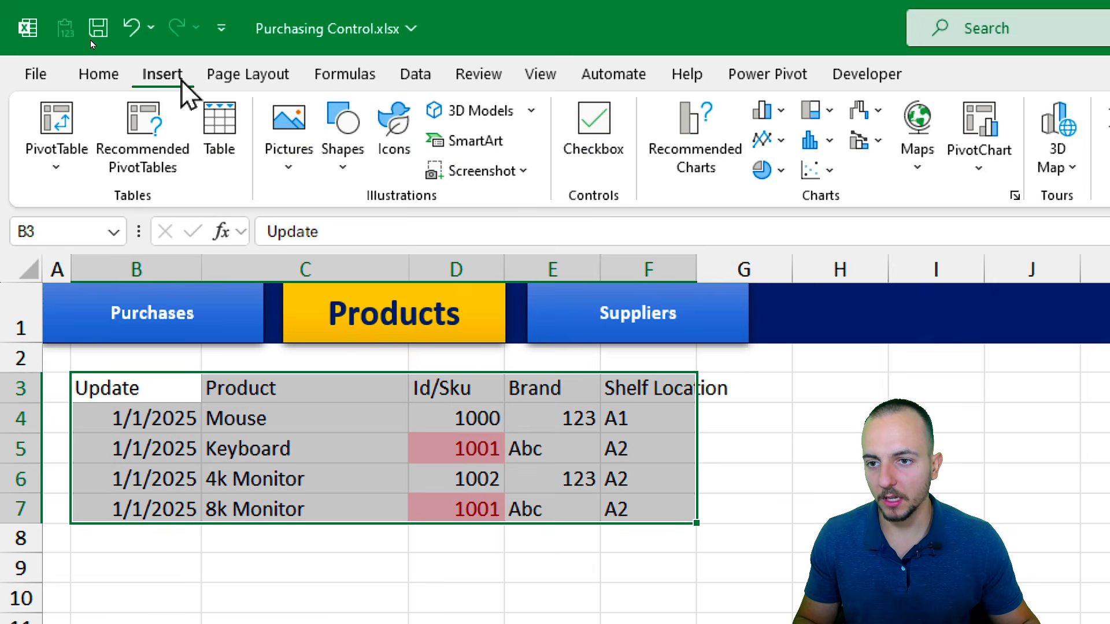
pyautogui.click(234, 145)
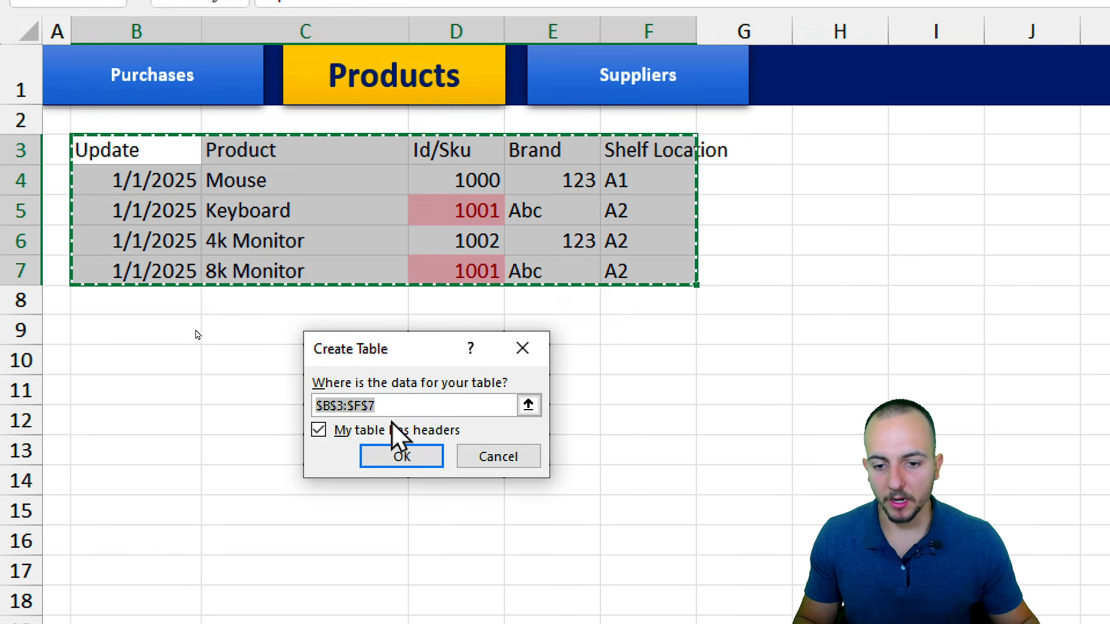
pyautogui.click(389, 457)
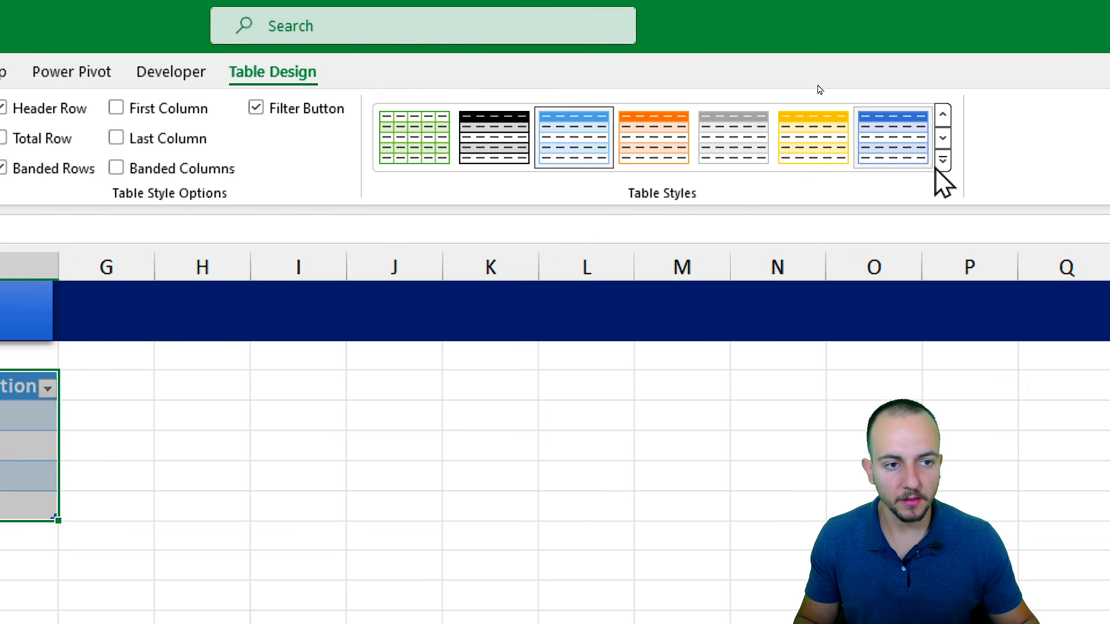
# Step: Open the full gallery of table styles for the products table
pyautogui.click(947, 91)
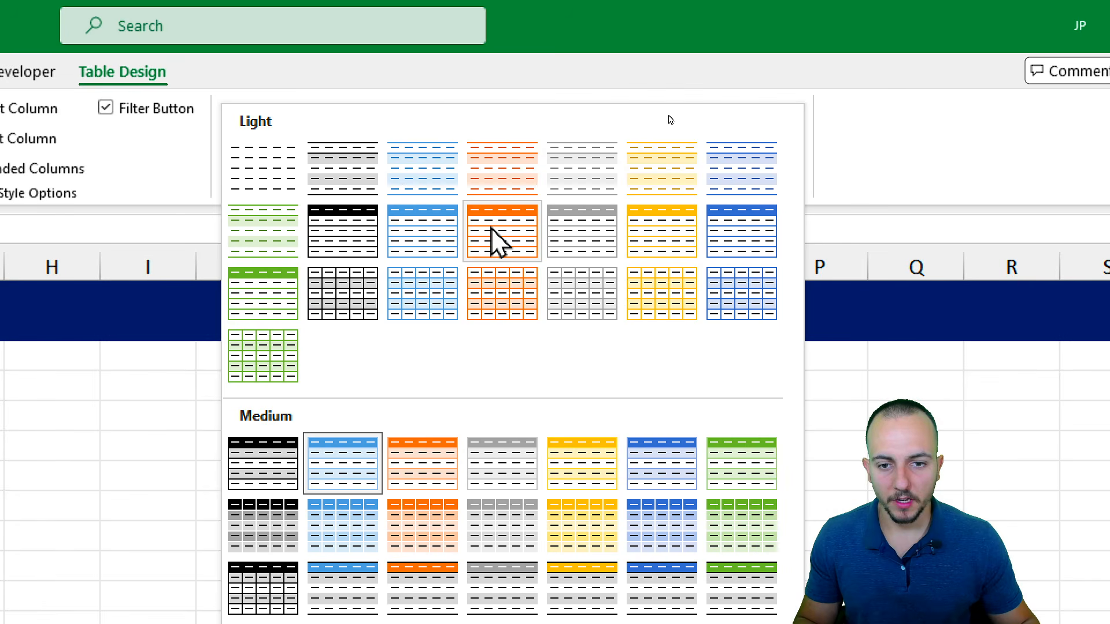
# Step: Apply the orange light table style with a solid header row to the products table and centre its contents horizontally
pyautogui.click(491, 227)
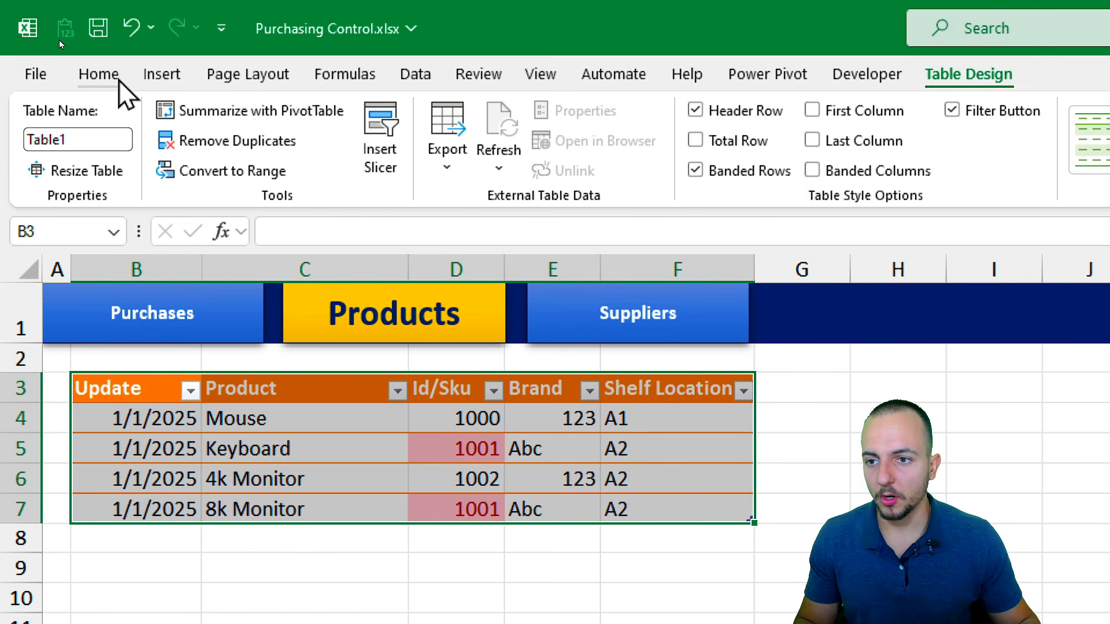
pyautogui.click(99, 74)
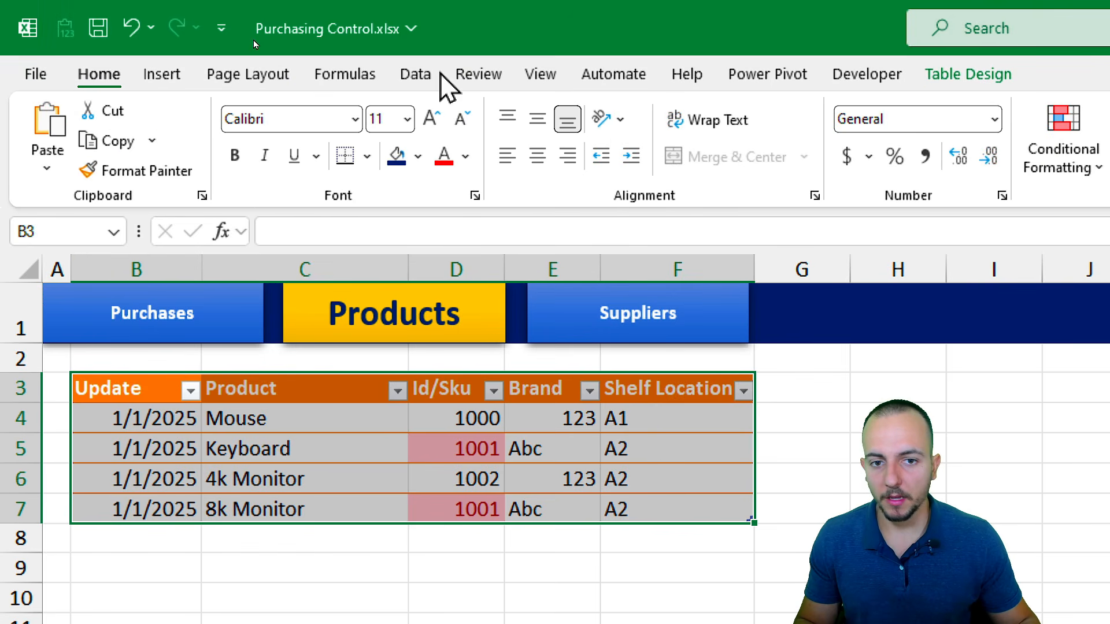
pyautogui.click(542, 156)
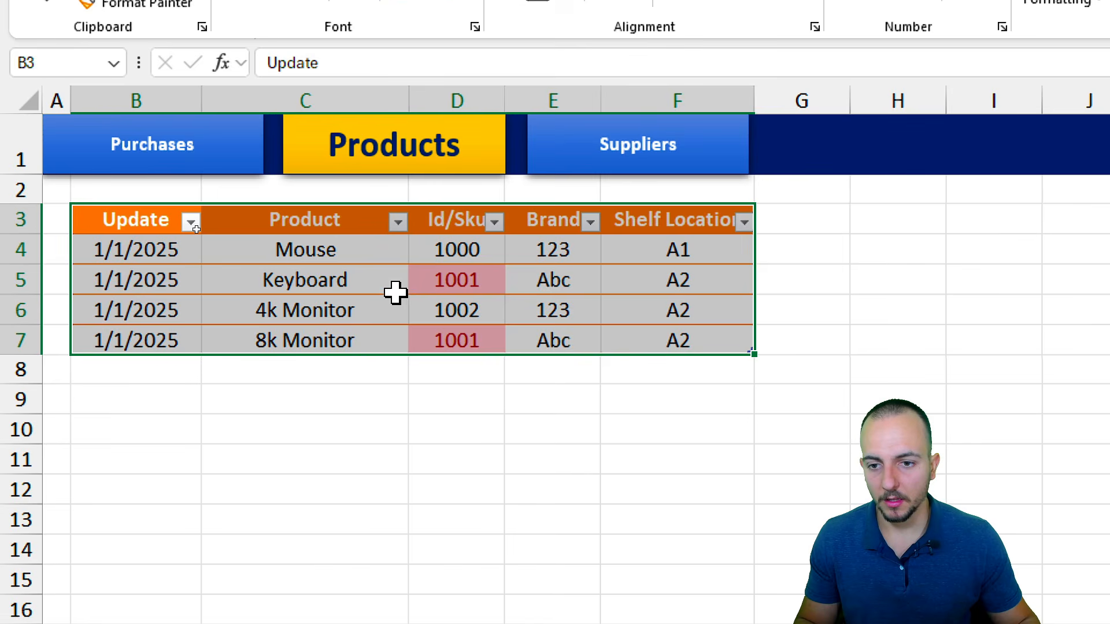
# Step: Left-align the product names in C4:C7 of the products table
pyautogui.moveTo(377, 250); pyautogui.dragTo(365, 339)
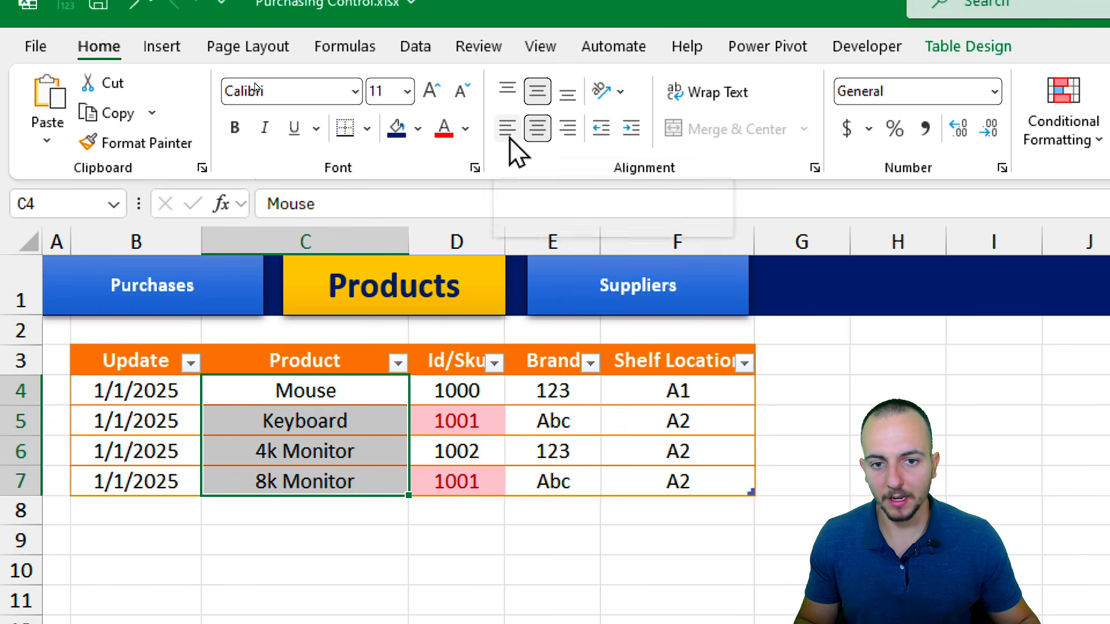
pyautogui.click(508, 134)
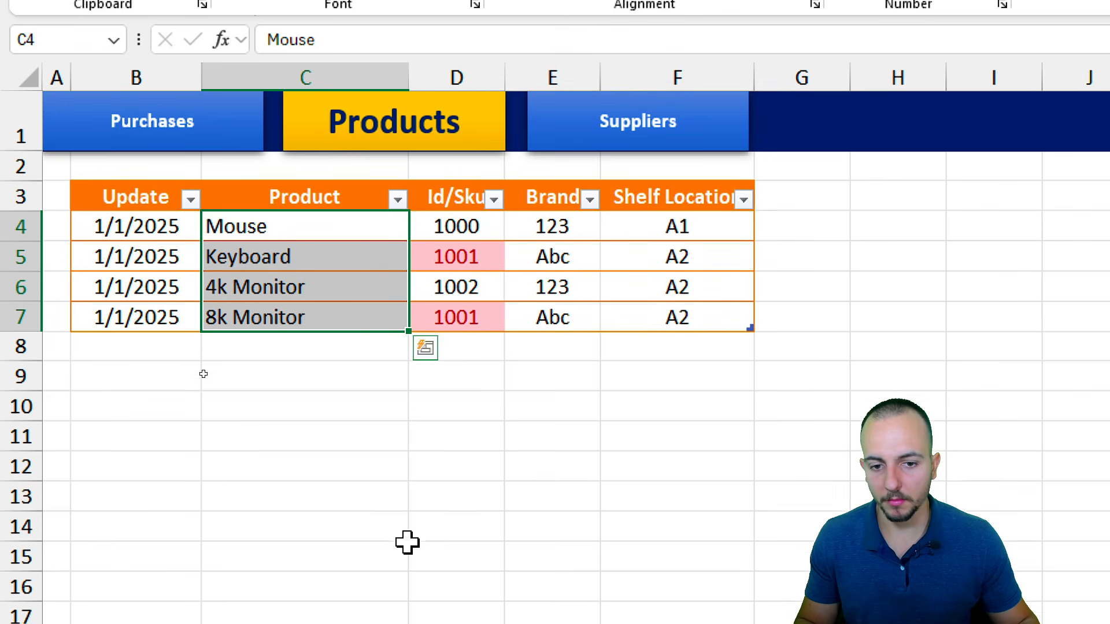
pyautogui.click(485, 488)
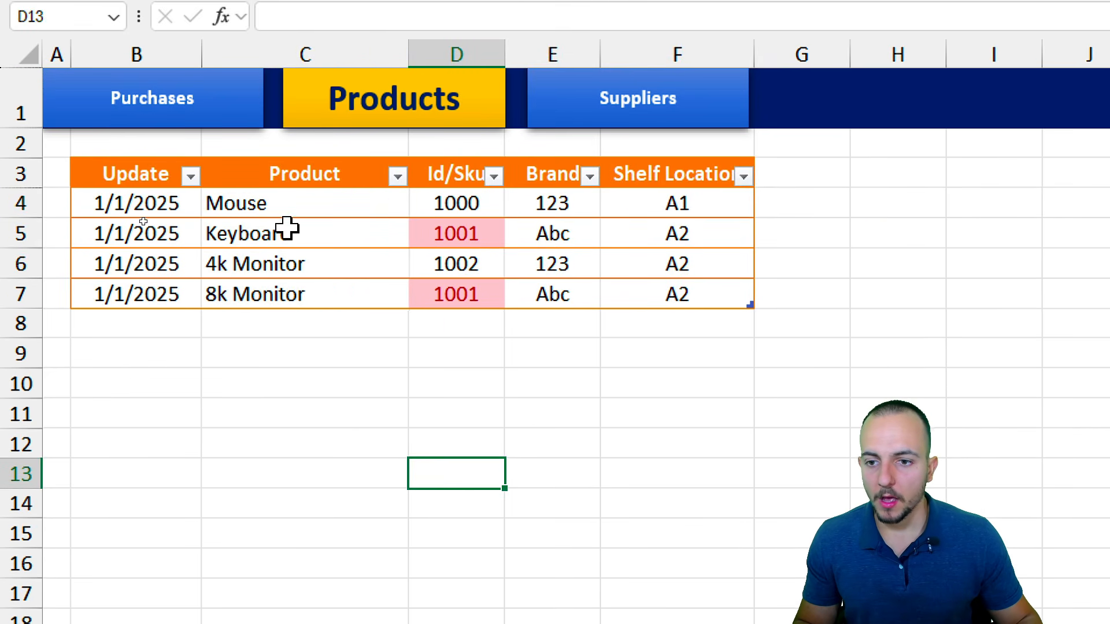
pyautogui.moveTo(320, 210); pyautogui.dragTo(307, 342)
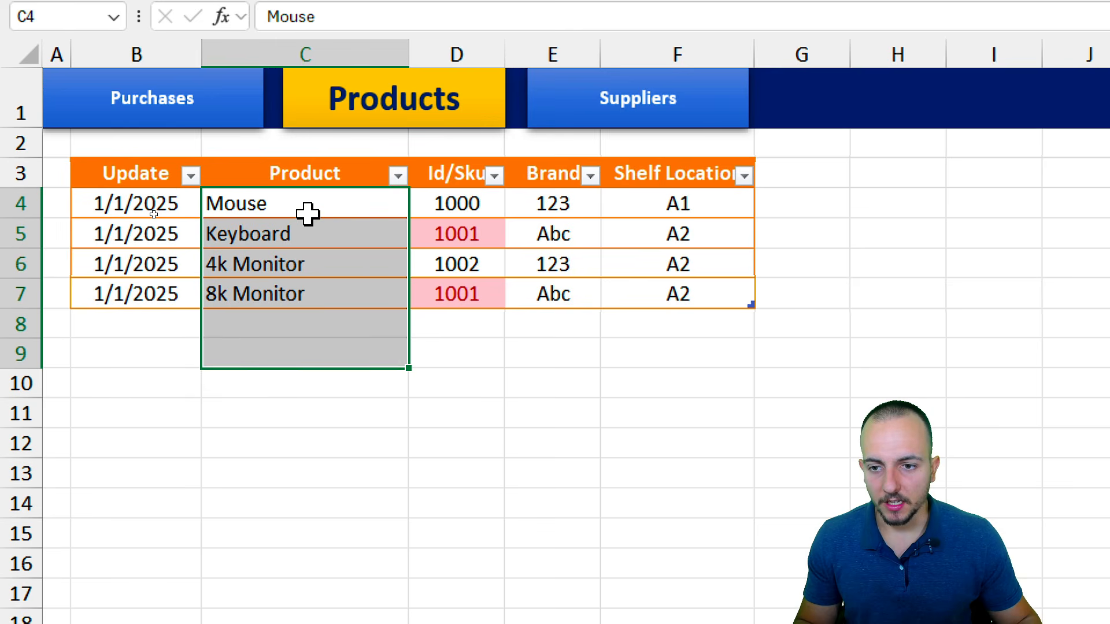
pyautogui.moveTo(316, 210); pyautogui.dragTo(307, 342)
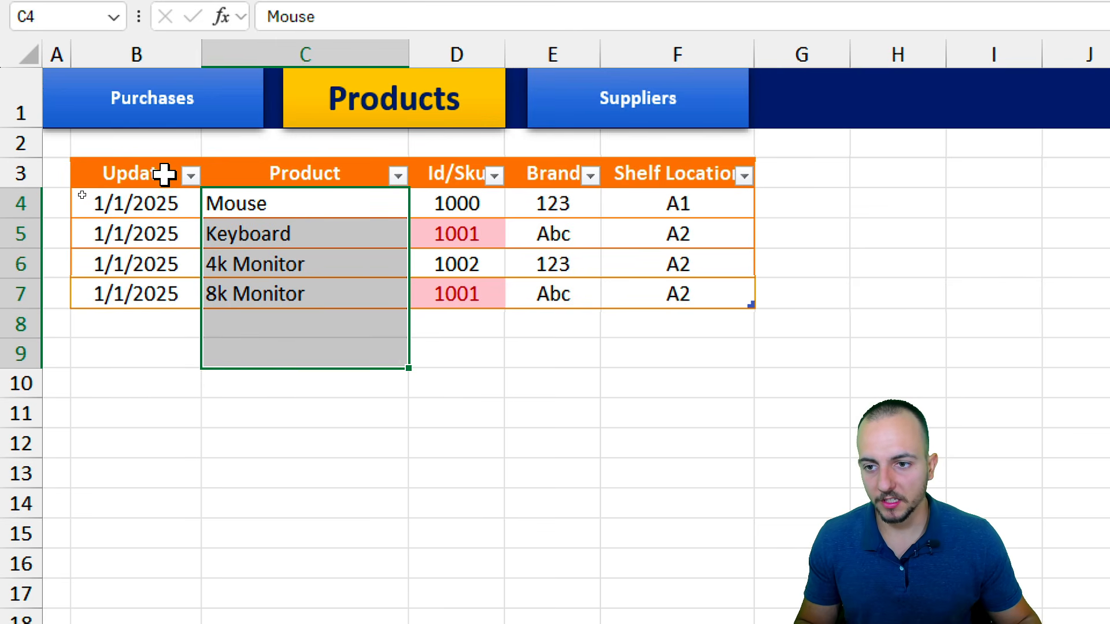
pyautogui.moveTo(164, 174); pyautogui.dragTo(729, 363)
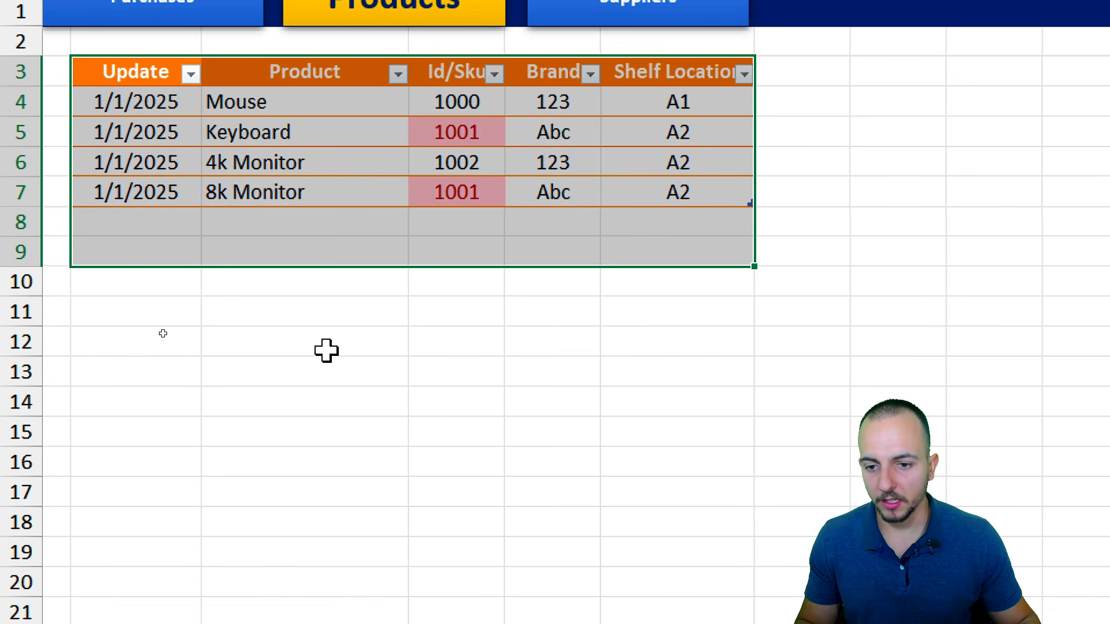
# Step: Reference the table's Product column in a scratch formula in C12, copy the text Table1[Product], and cancel the entry
pyautogui.click(277, 443)
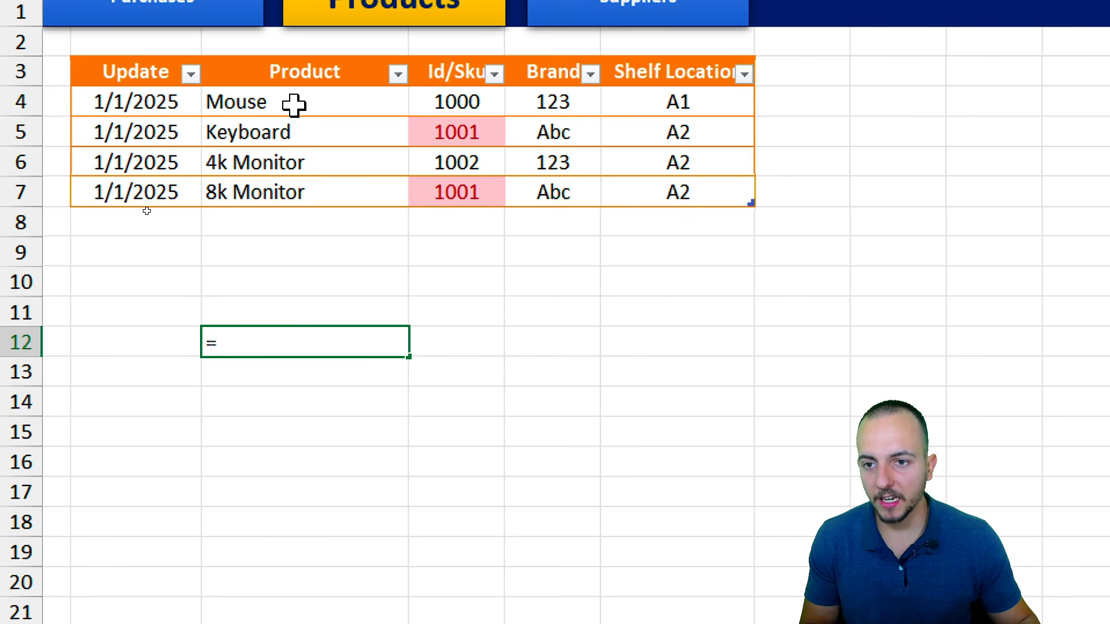
pyautogui.moveTo(295, 104); pyautogui.dragTo(293, 193)
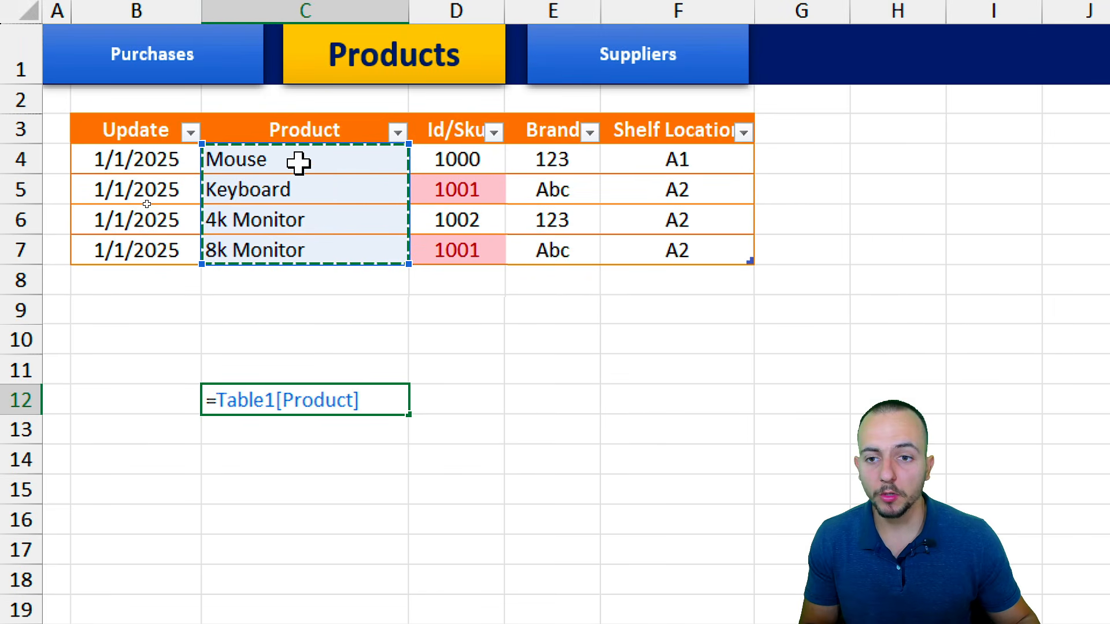
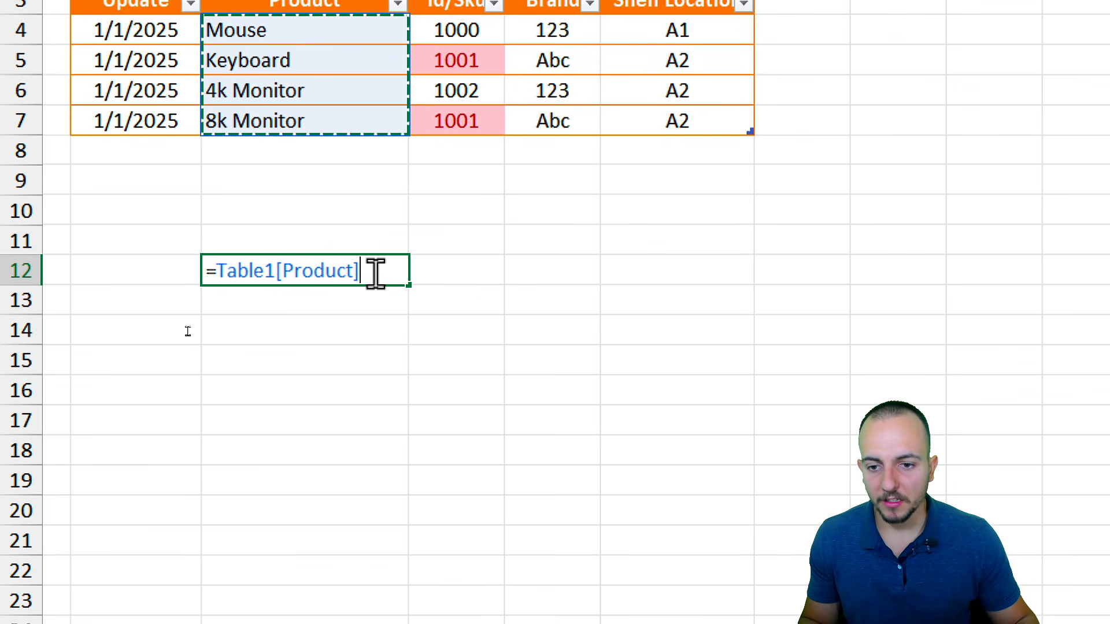
pyautogui.moveTo(376, 272); pyautogui.dragTo(218, 302)
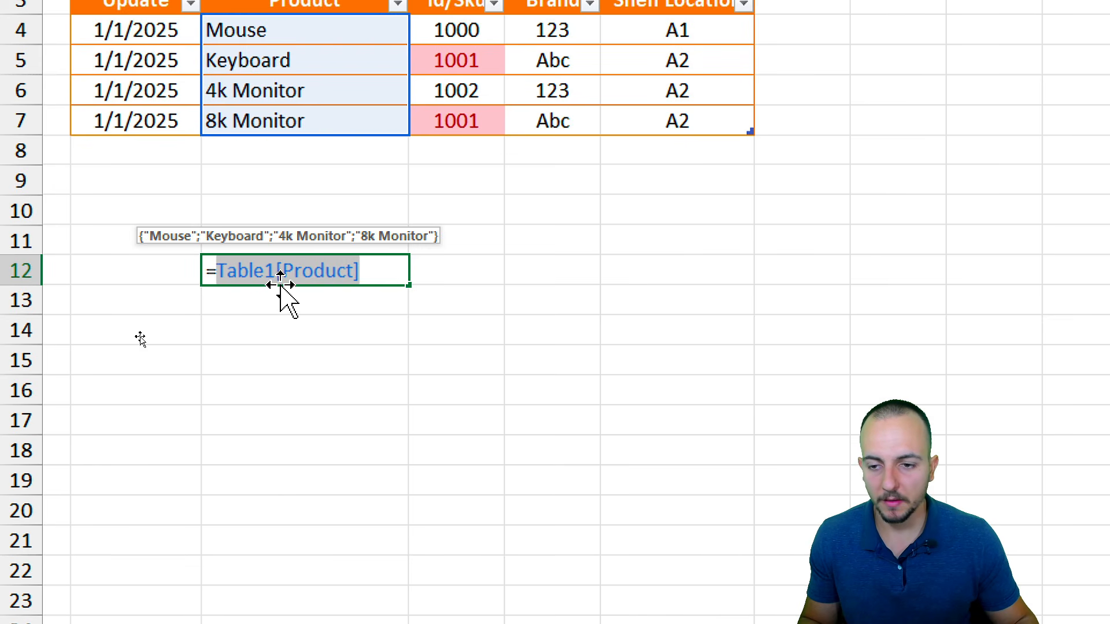
pyautogui.rightClick(269, 275)
pyautogui.click(357, 323)
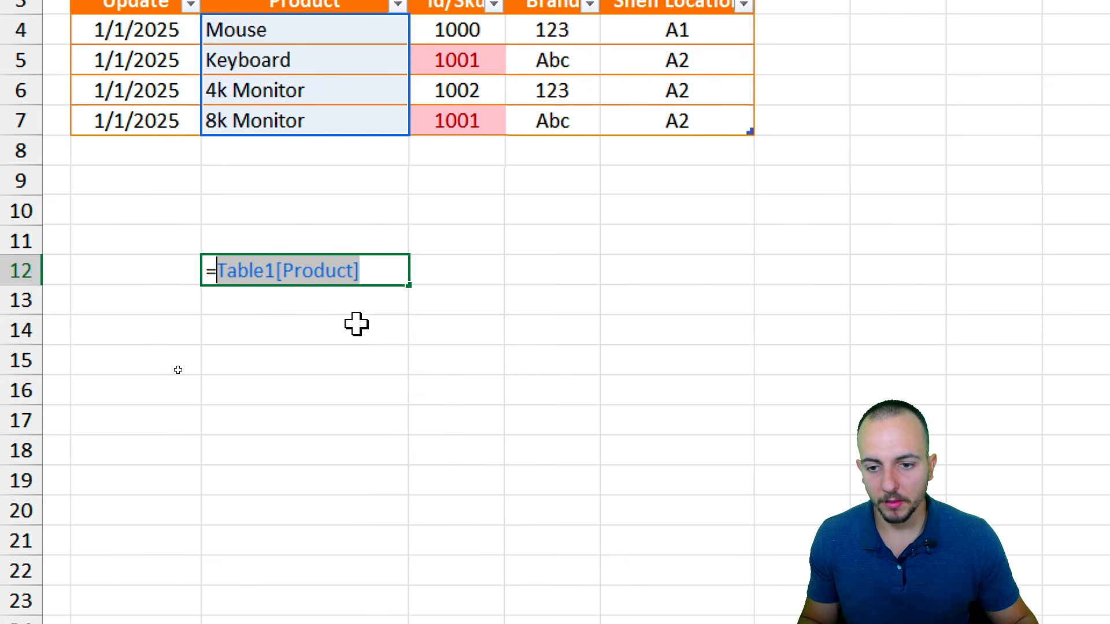
pyautogui.press('Escape')
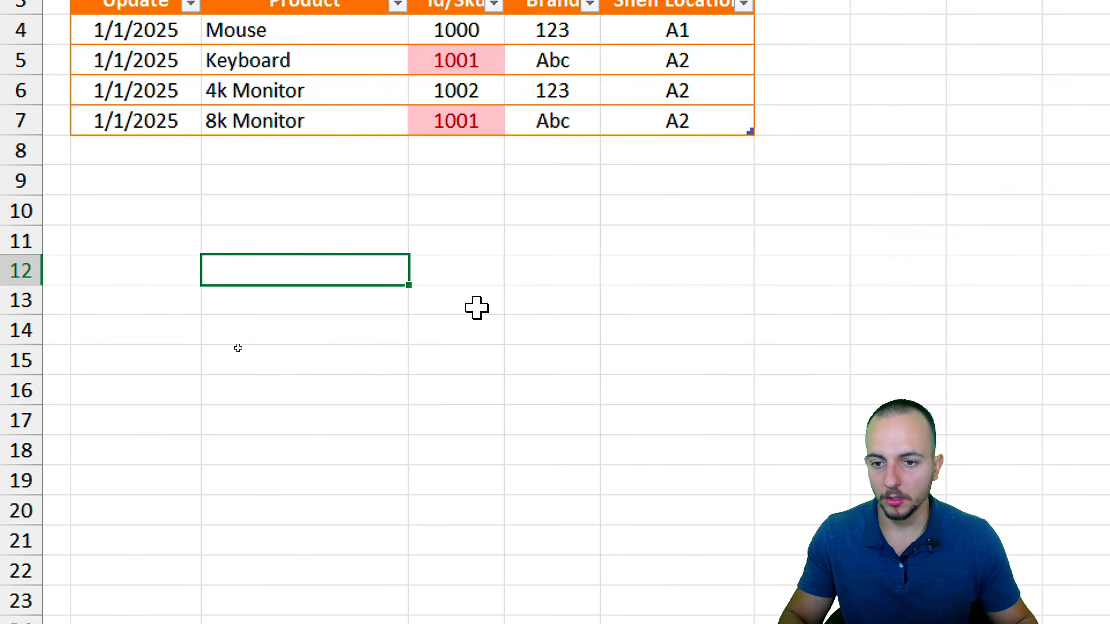
pyautogui.click(252, 245)
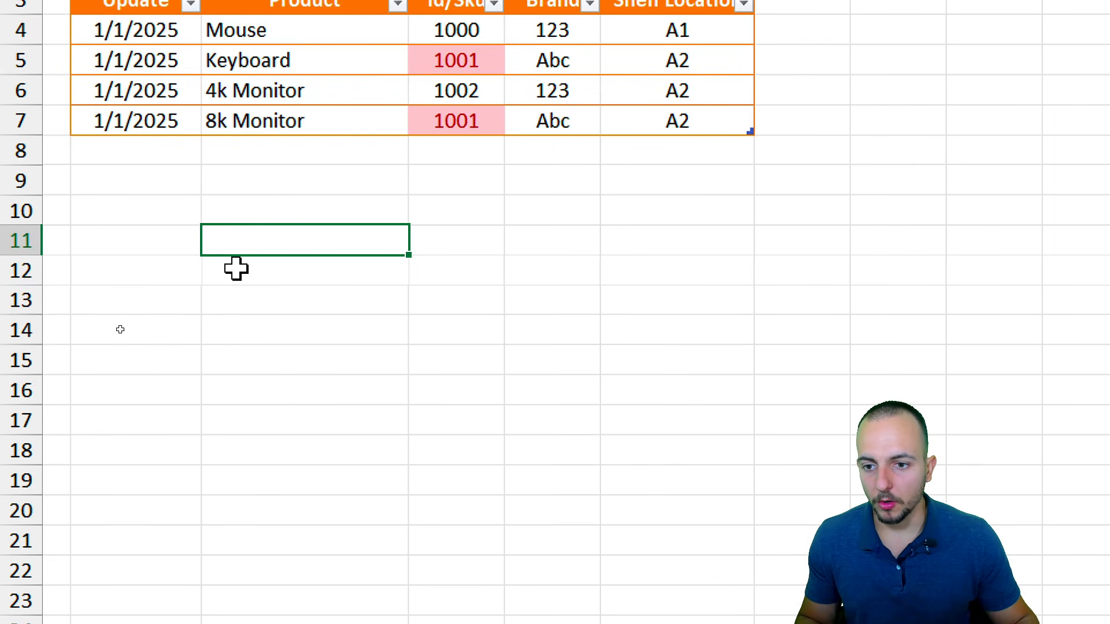
pyautogui.click(236, 268)
pyautogui.click(243, 237)
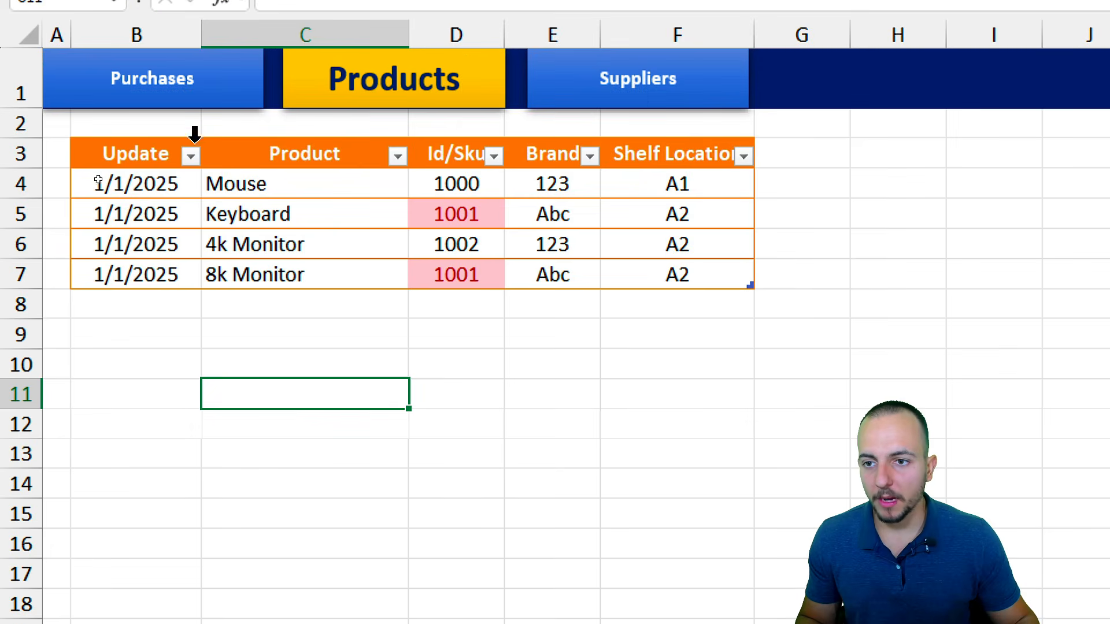
# Step: On the Purchases sheet, open data validation for cell C4 under Product and allow a List
pyautogui.click(184, 92)
pyautogui.click(222, 193)
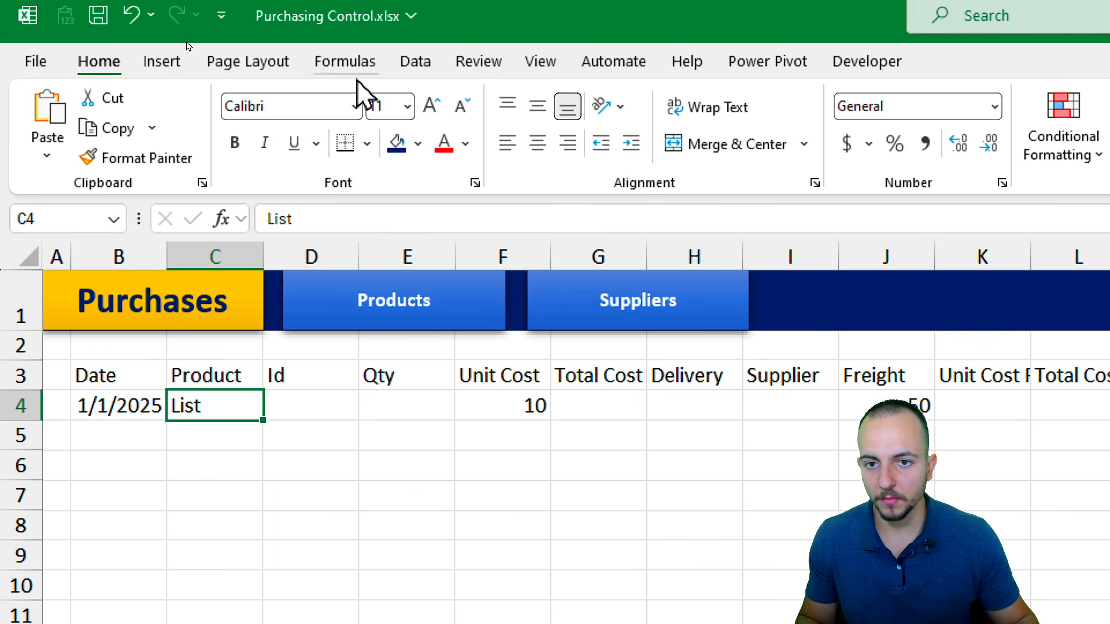
pyautogui.click(415, 64)
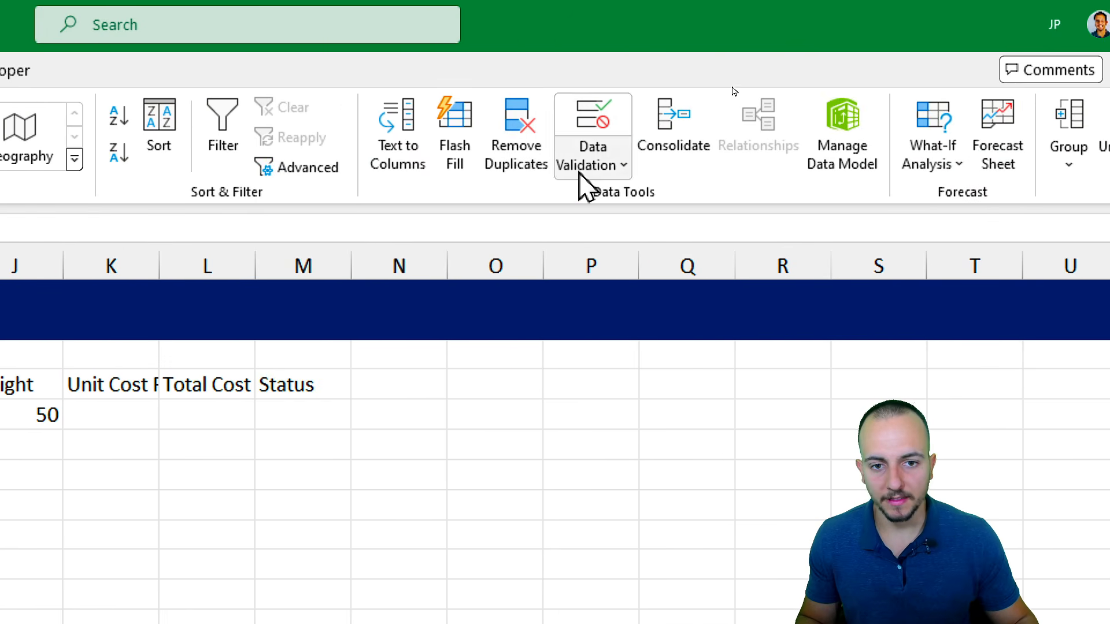
pyautogui.click(601, 165)
pyautogui.click(647, 200)
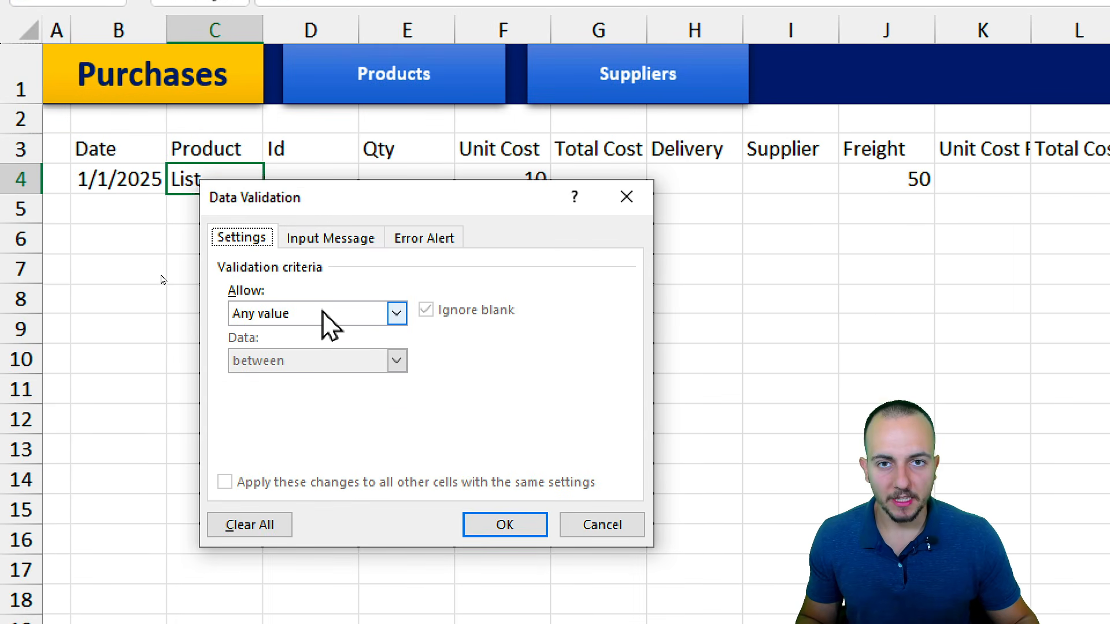
pyautogui.click(271, 312)
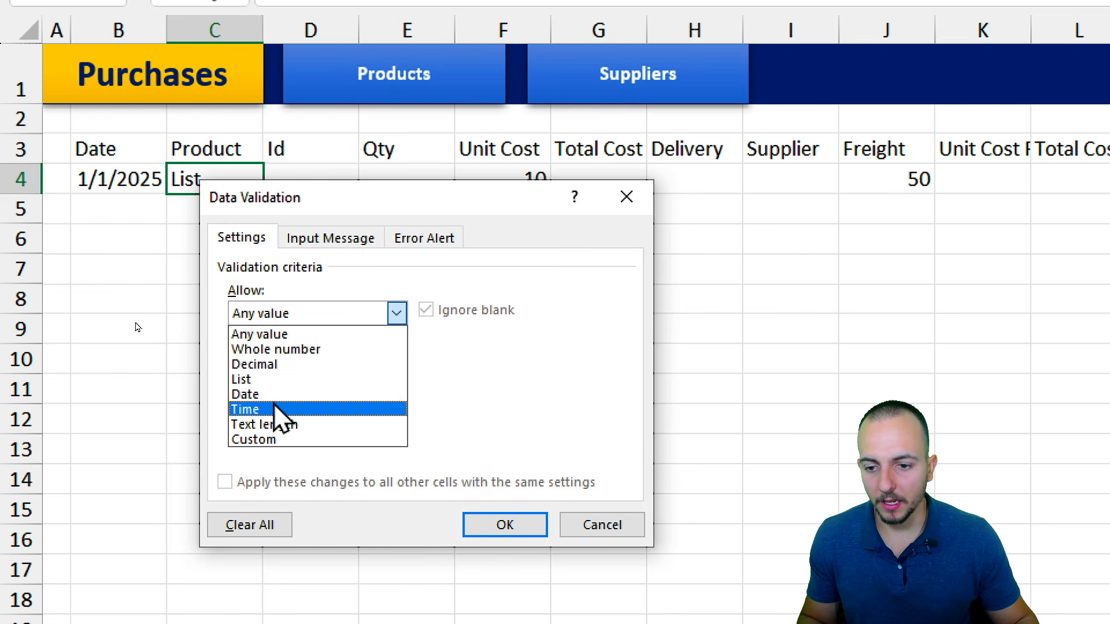
pyautogui.click(277, 379)
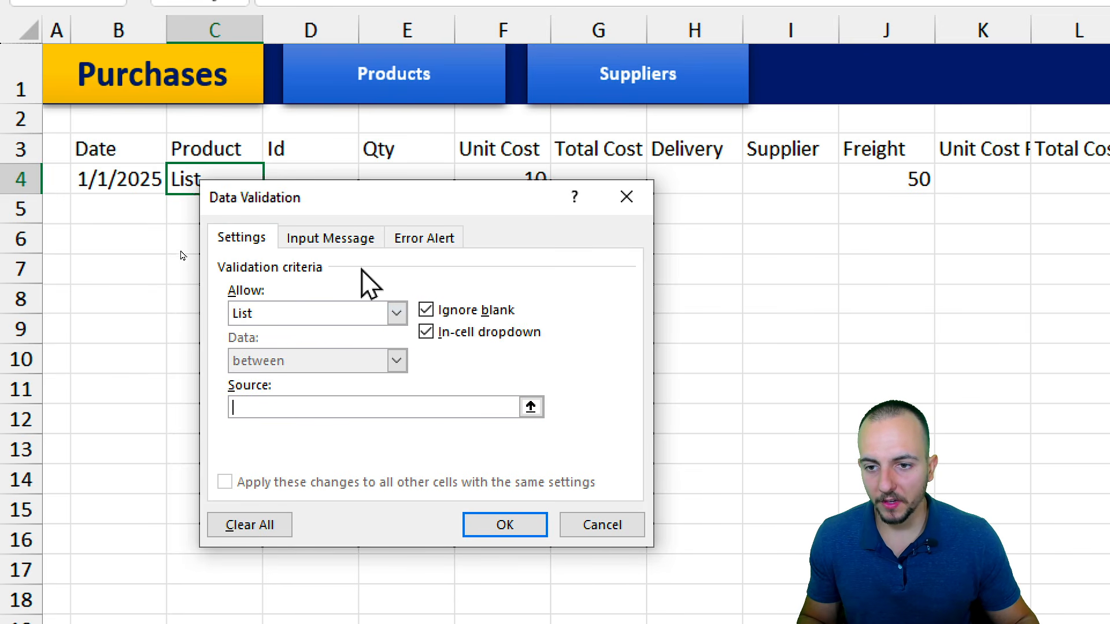
# Step: Set the validation list source to =INDIRECT("Table1[Product]") and apply the rule
pyautogui.moveTo(365, 204); pyautogui.dragTo(363, 227)
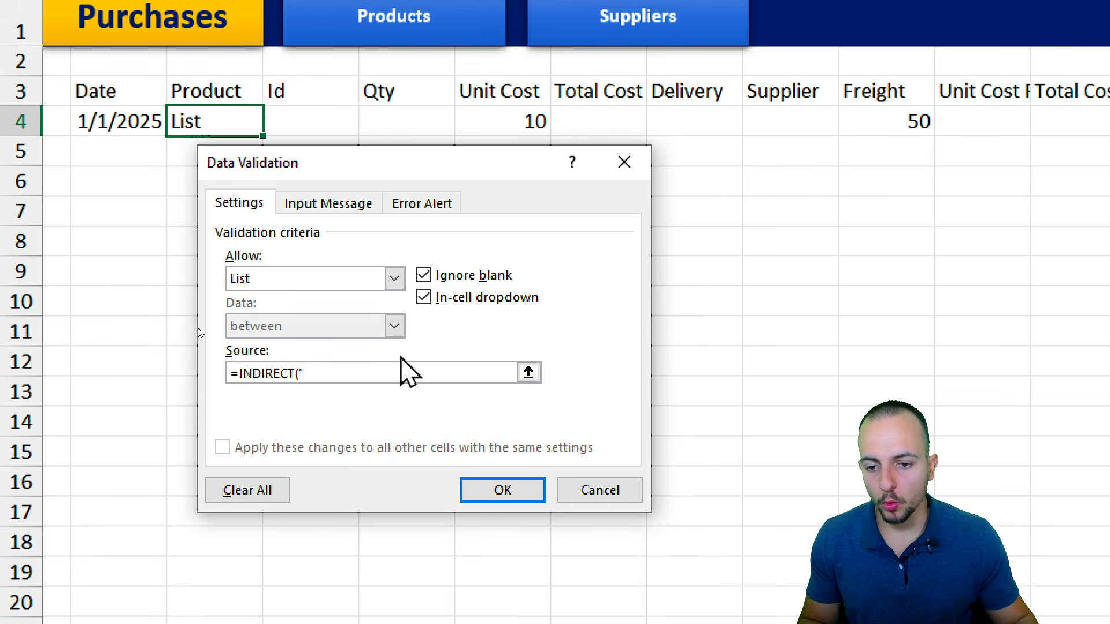
pyautogui.rightClick(374, 370)
pyautogui.click(341, 438)
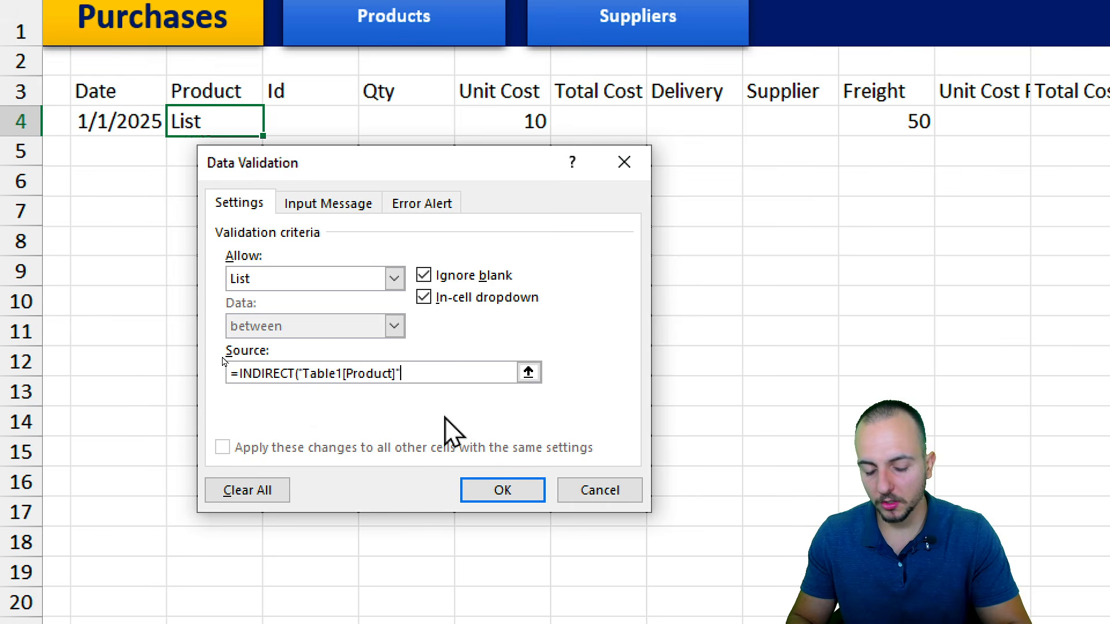
pyautogui.click(502, 490)
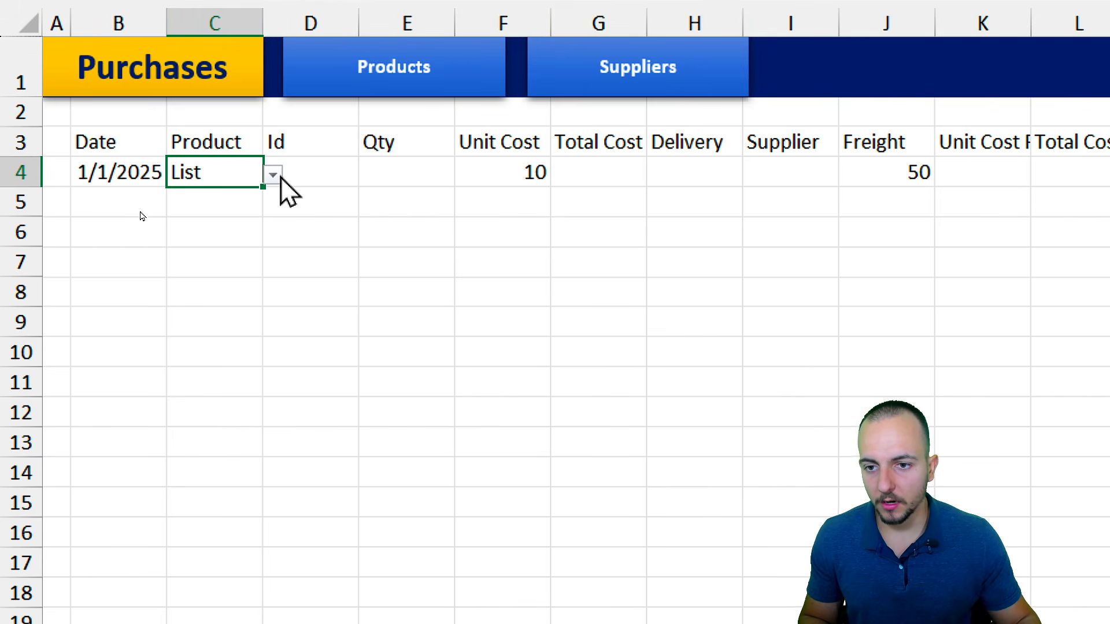
# Step: Choose 4k Monitor from the product drop-down in C4
pyautogui.click(274, 123)
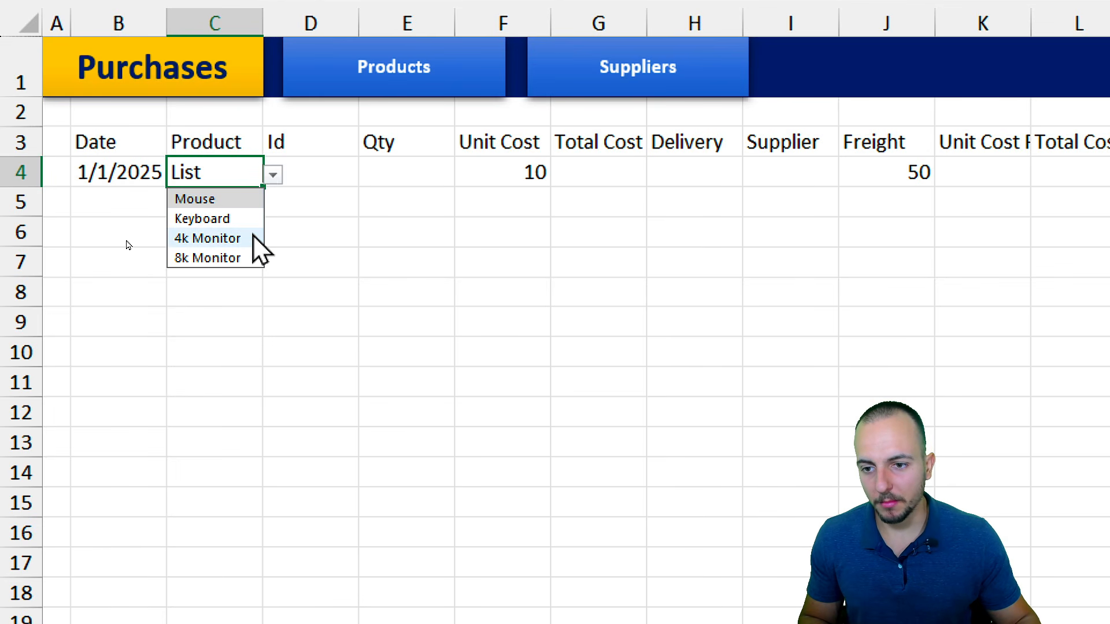
pyautogui.click(253, 237)
pyautogui.click(274, 174)
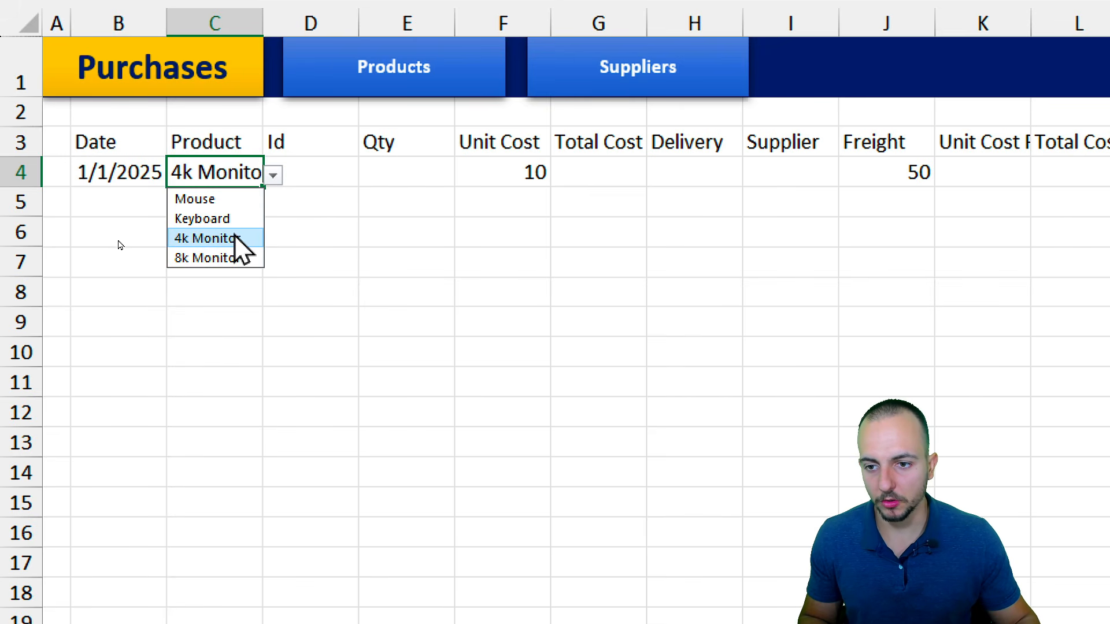
pyautogui.click(308, 242)
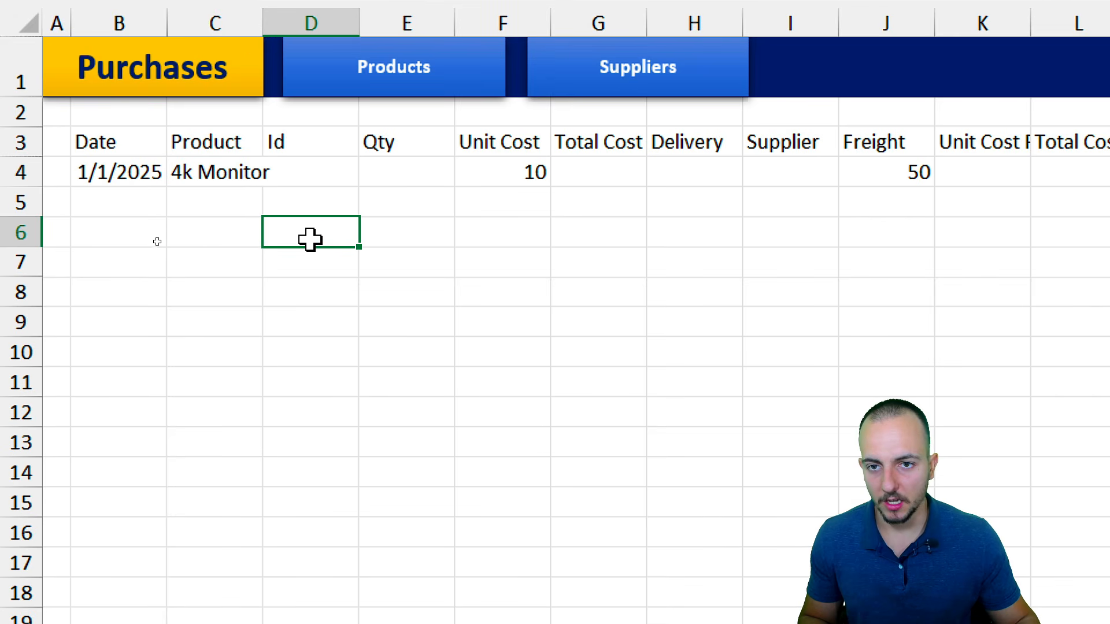
# Step: On the Products sheet, start a new table row 8 with the date 01/01/2025 and the product New Item
pyautogui.click(382, 90)
pyautogui.click(172, 299)
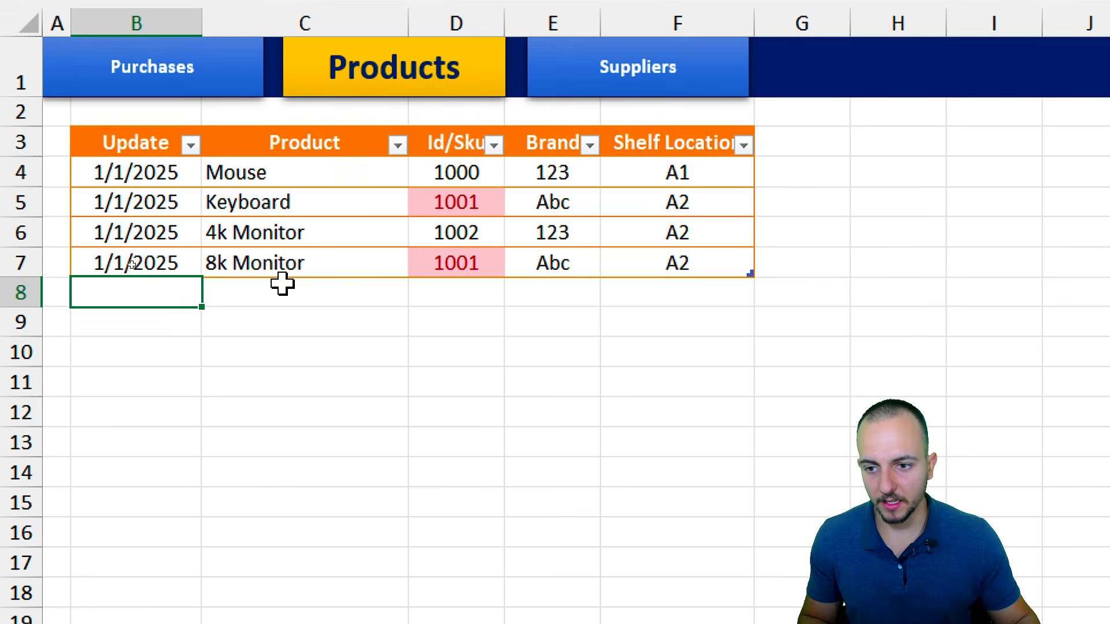
pyautogui.click(27, 299)
pyautogui.click(179, 293)
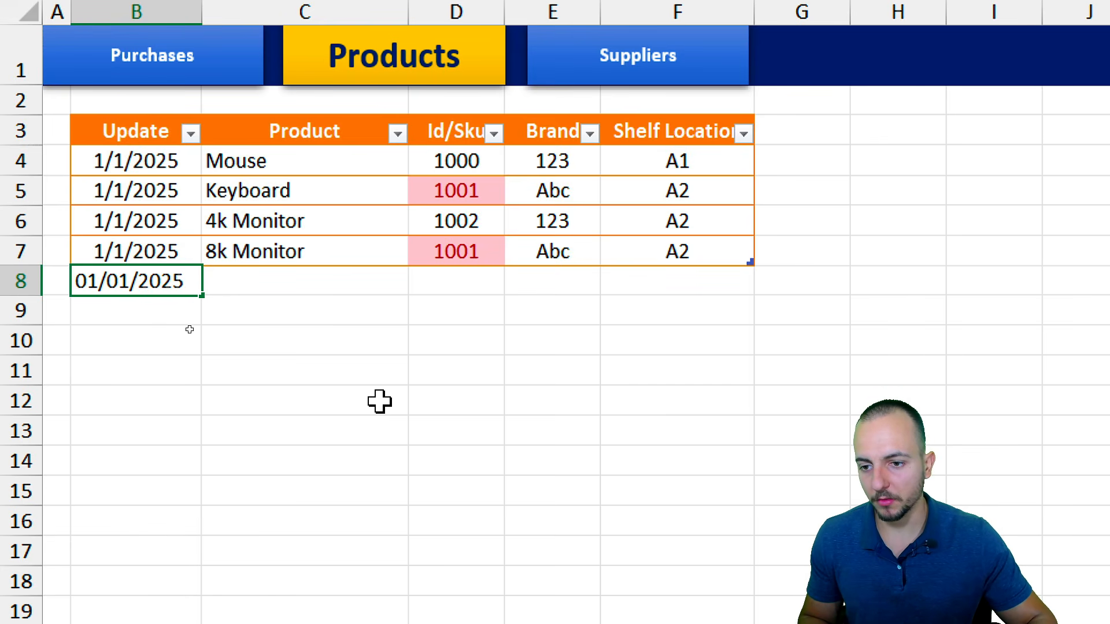
pyautogui.write('01/01/2025')
pyautogui.press('Return')
pyautogui.click(325, 292)
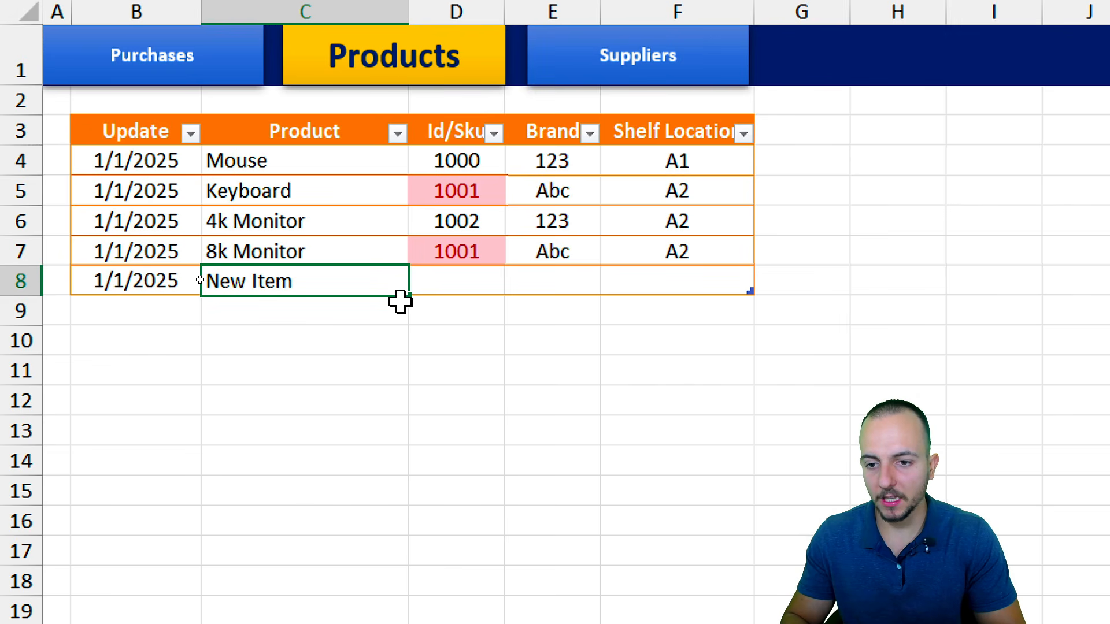
pyautogui.press('Return')
# Step: Complete the New Item row with Id/Sku 123, Brand 12 and Shelf Location 123
pyautogui.click(456, 293)
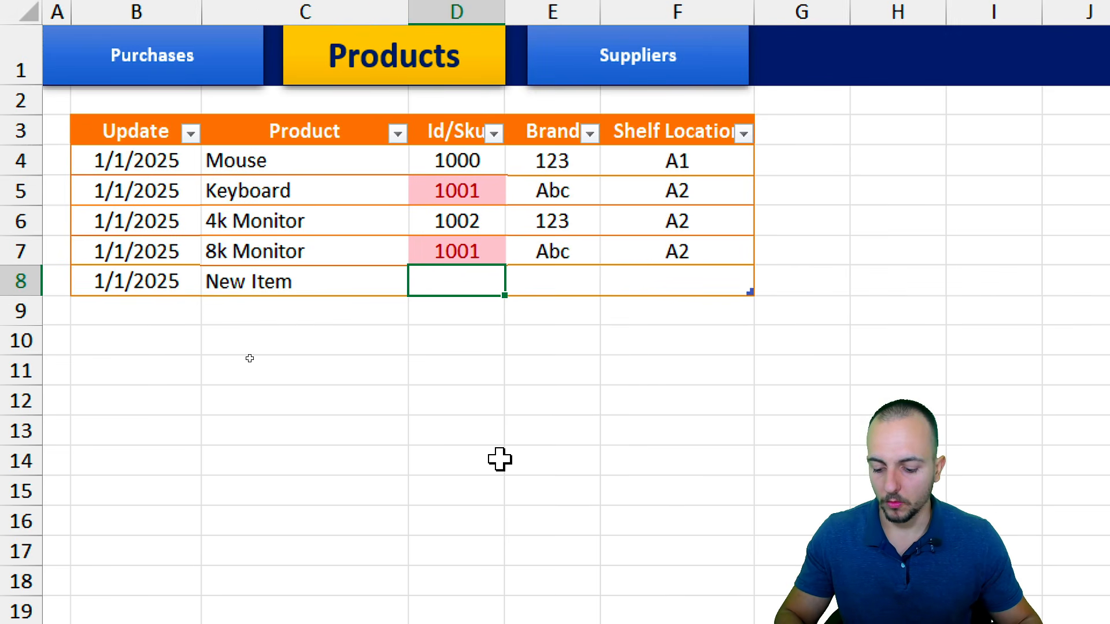
pyautogui.write('123')
pyautogui.click(574, 285)
pyautogui.write('12')
pyautogui.click(660, 290)
pyautogui.write('123')
pyautogui.click(512, 405)
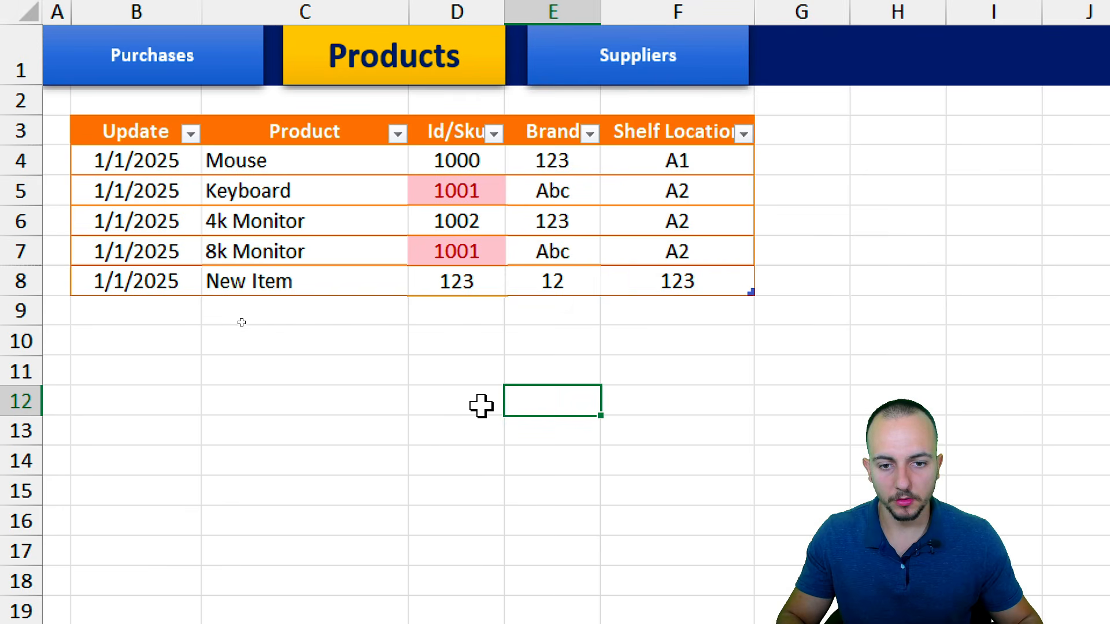
# Step: Return to the Purchases sheet and check the product drop-down list in C4 for the added item
pyautogui.click(150, 57)
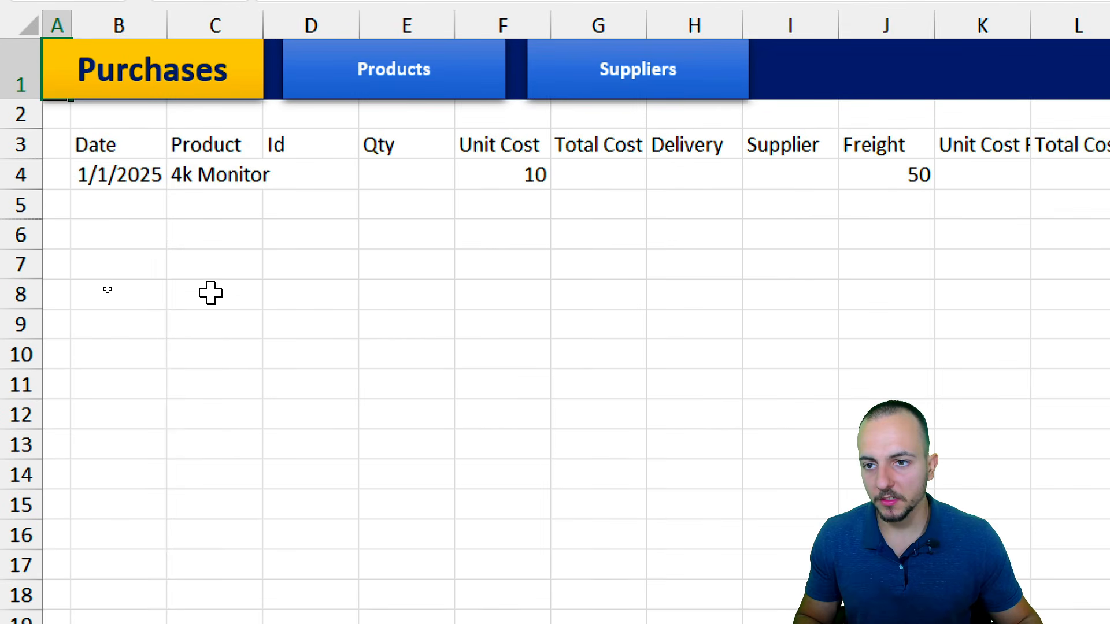
pyautogui.click(230, 174)
pyautogui.click(273, 178)
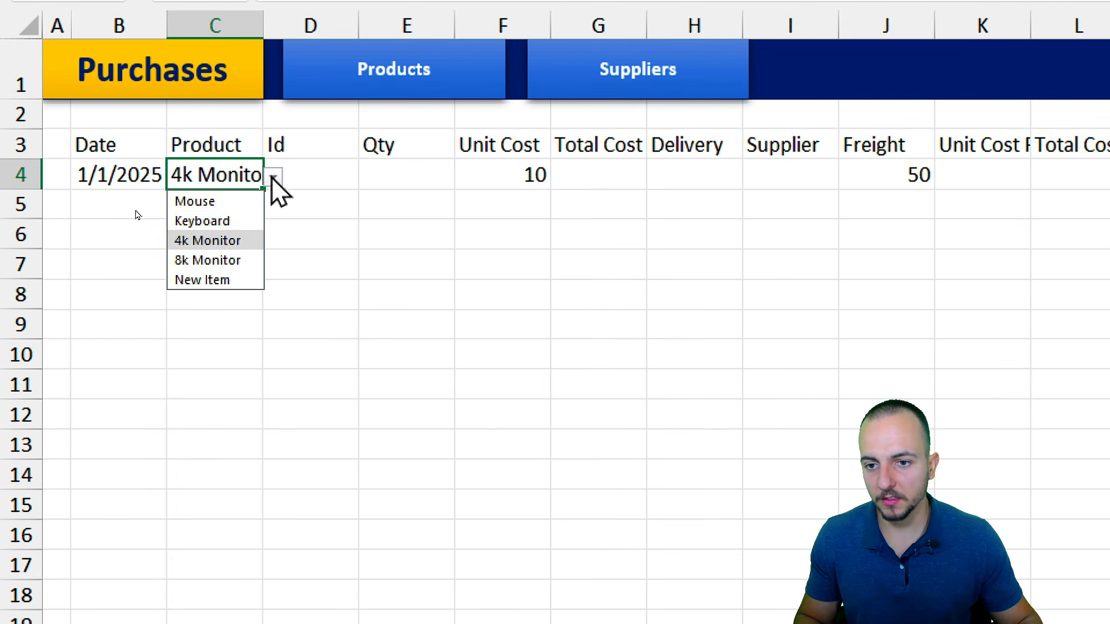
# Step: Choose New Item from the product drop-down in C4
pyautogui.click(232, 281)
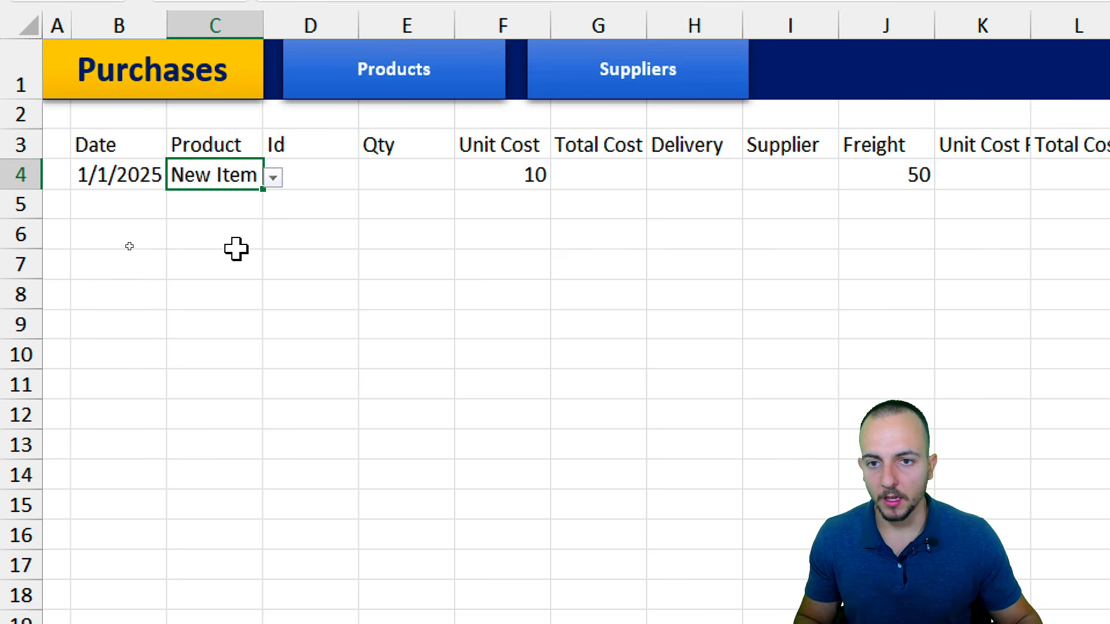
# Step: On the Products sheet, delete row 8 containing New Item from the products table
pyautogui.click(405, 79)
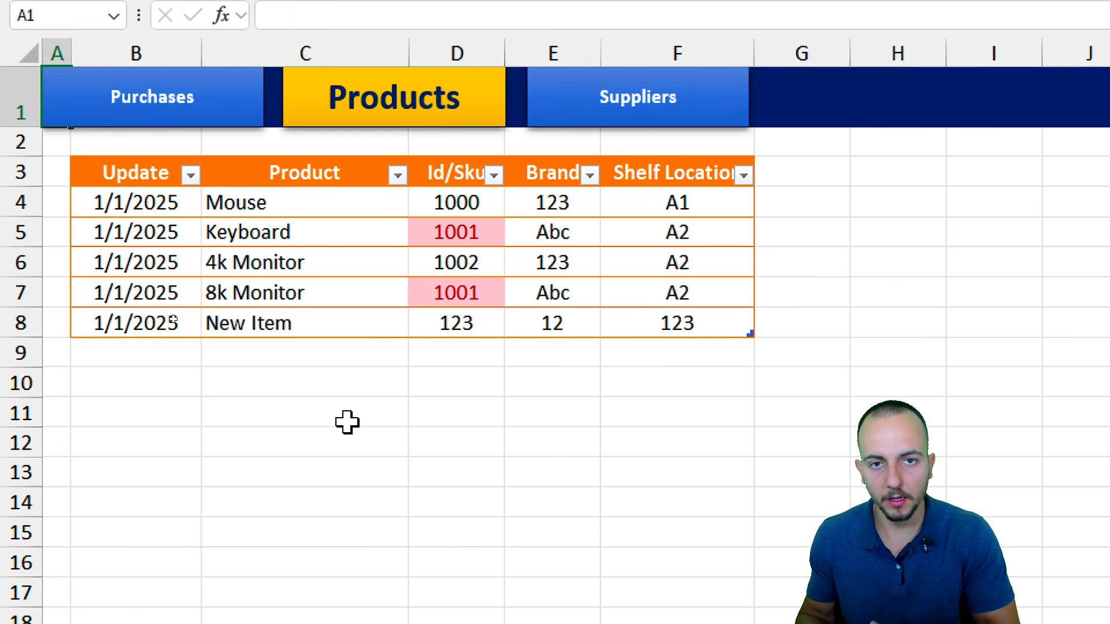
pyautogui.click(29, 319)
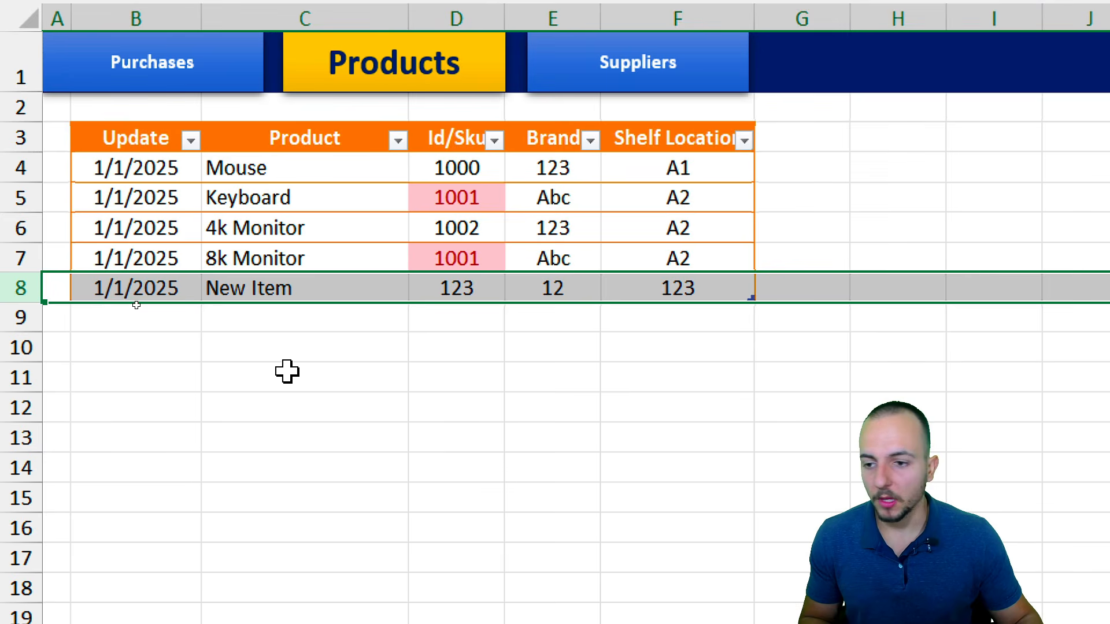
pyautogui.click(24, 259)
pyautogui.click(20, 288)
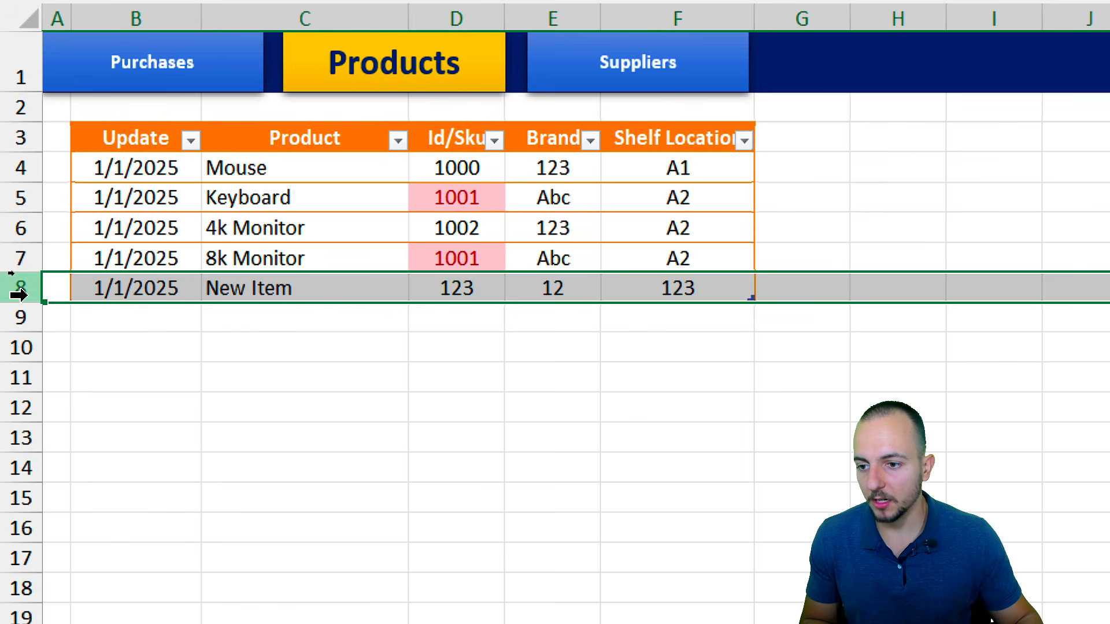
pyautogui.click(21, 256)
pyautogui.click(25, 288)
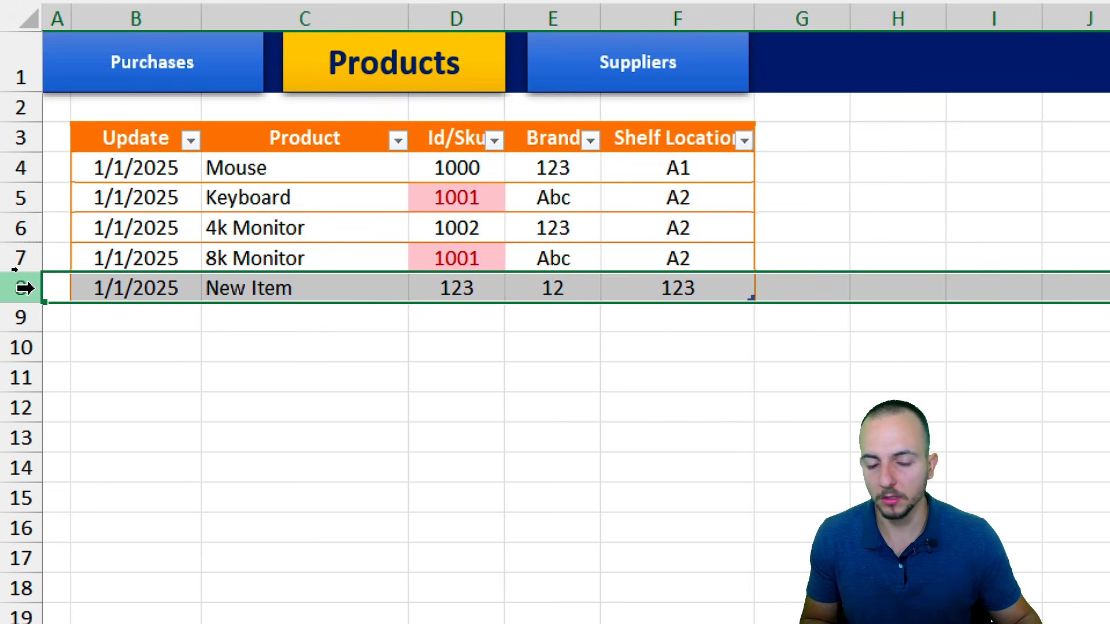
pyautogui.rightClick(24, 287)
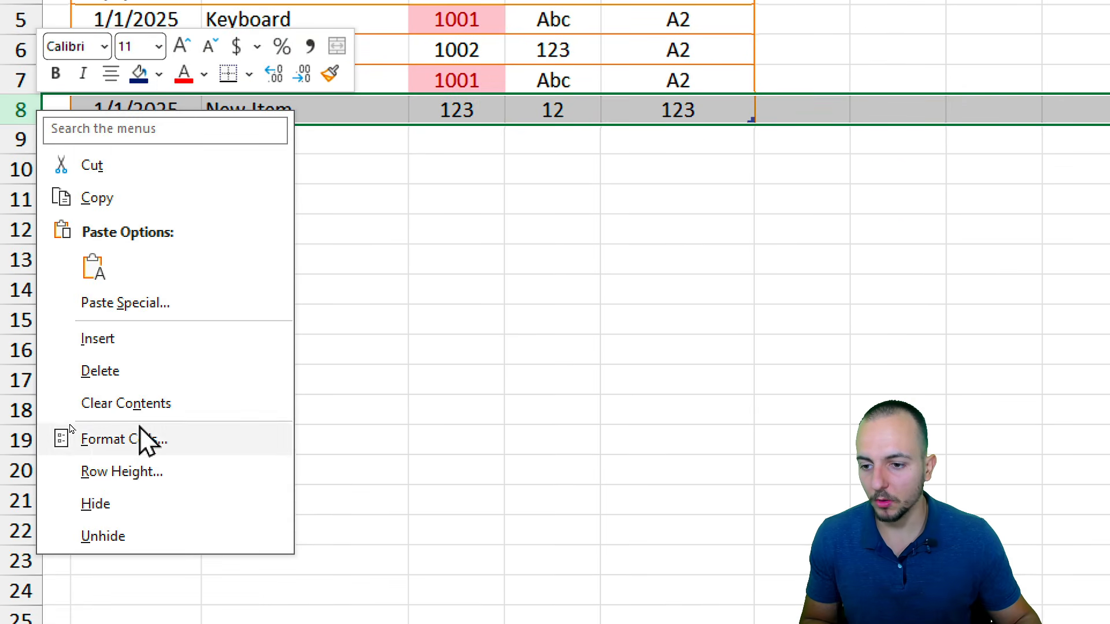
pyautogui.click(149, 378)
pyautogui.click(149, 384)
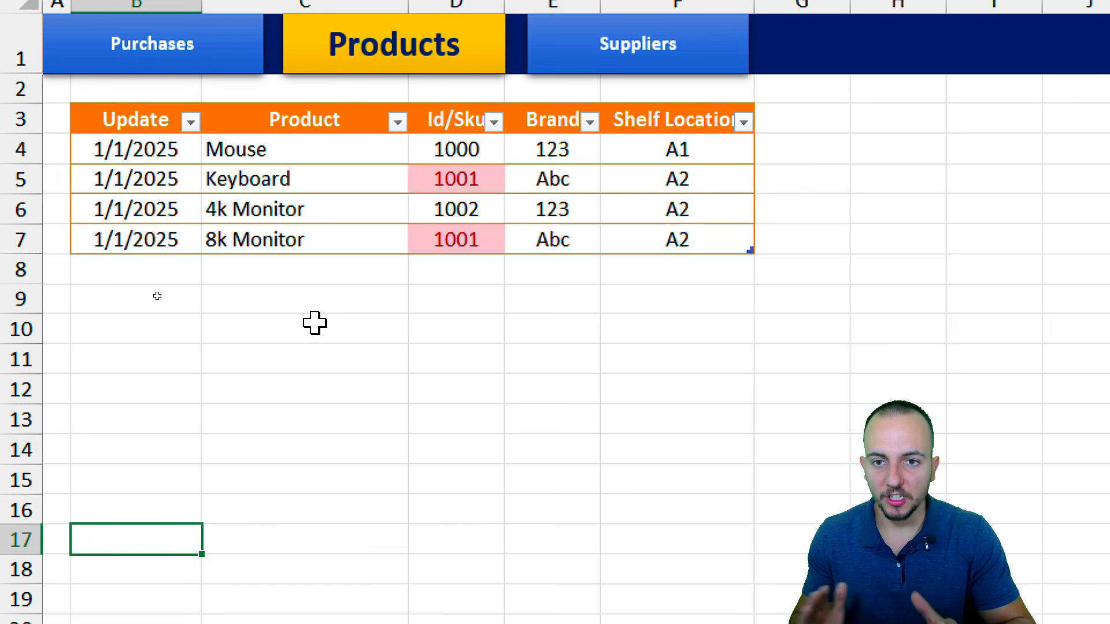
# Step: Set the Id/Sku of 8k Monitor in D7 to 1003
pyautogui.click(496, 234)
pyautogui.doubleClick(496, 234)
pyautogui.press('BackSpace')
pyautogui.write('3')
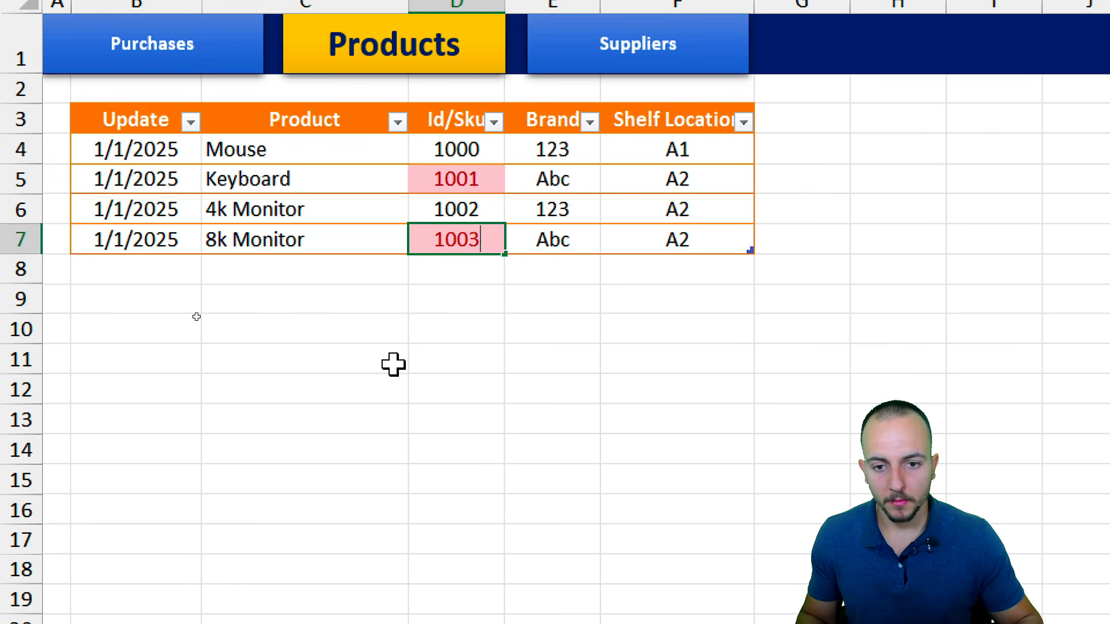
pyautogui.press('Return')
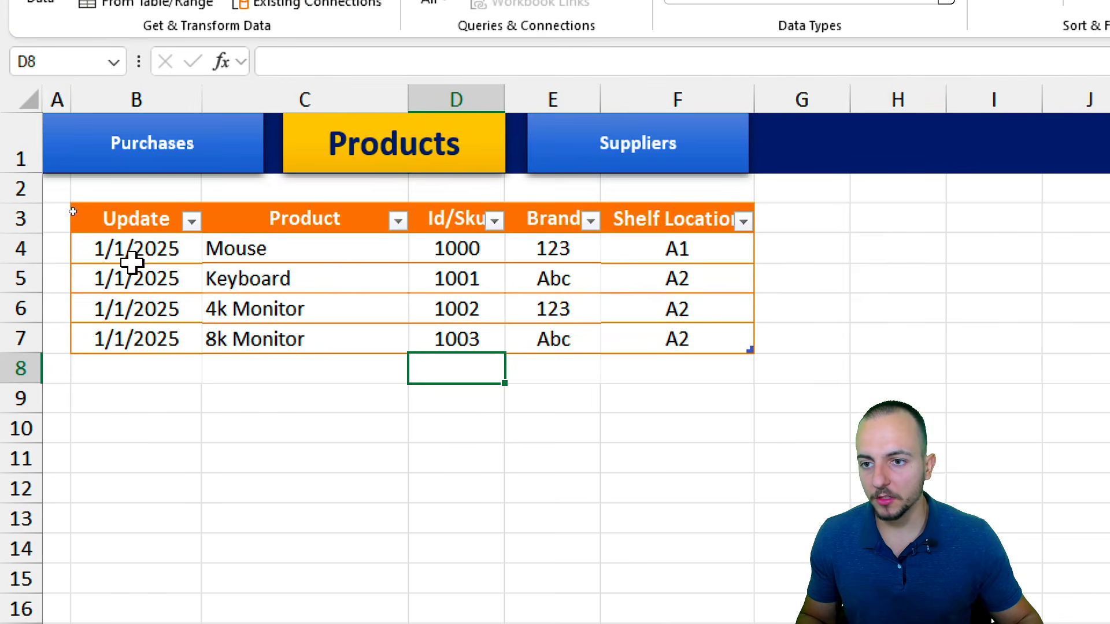
# Step: Return to the Purchases sheet and choose Keyboard from the product drop-down in C4
pyautogui.click(200, 68)
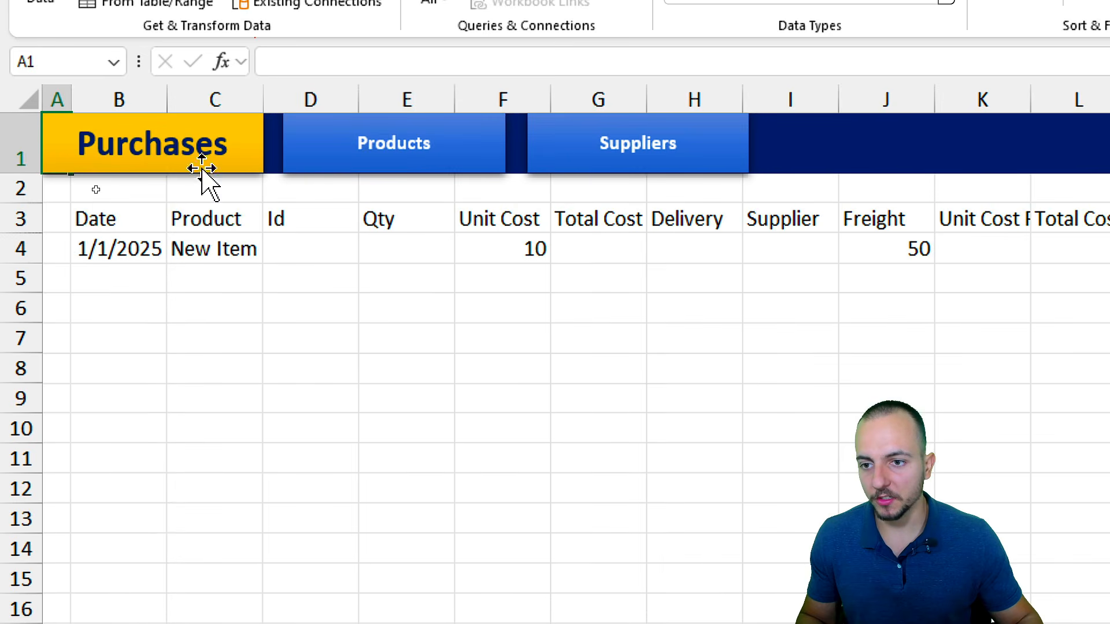
pyautogui.click(215, 256)
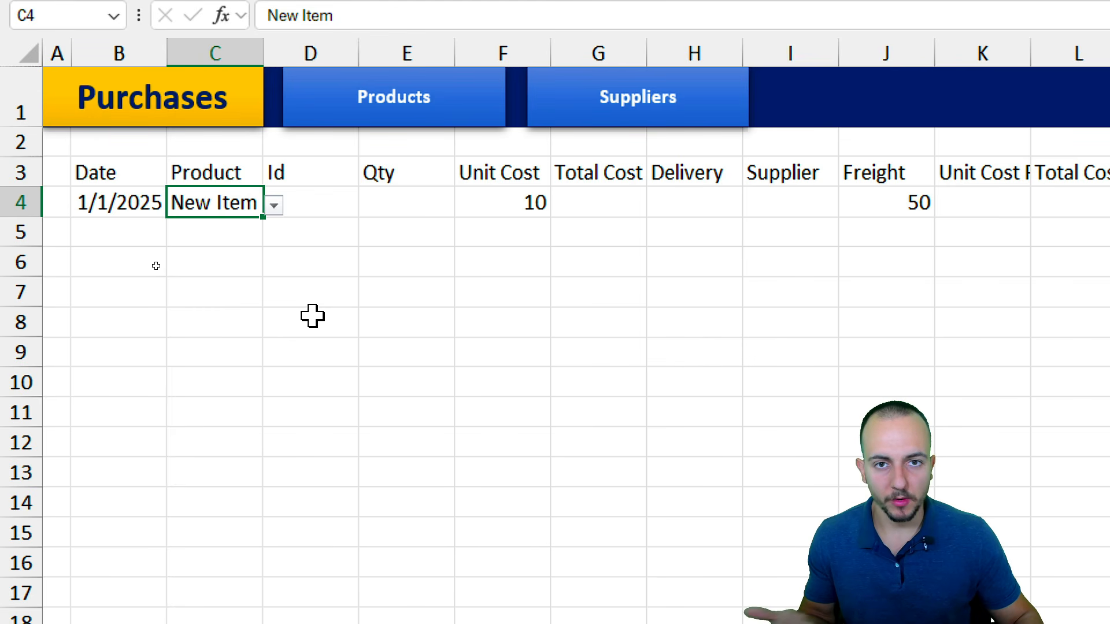
pyautogui.click(273, 205)
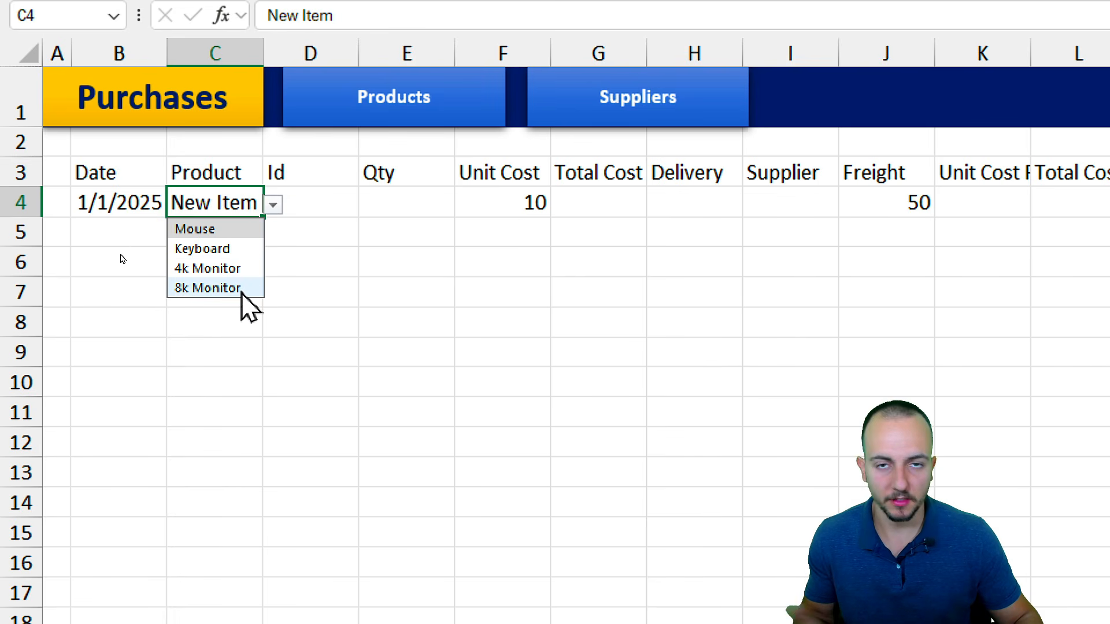
pyautogui.click(238, 250)
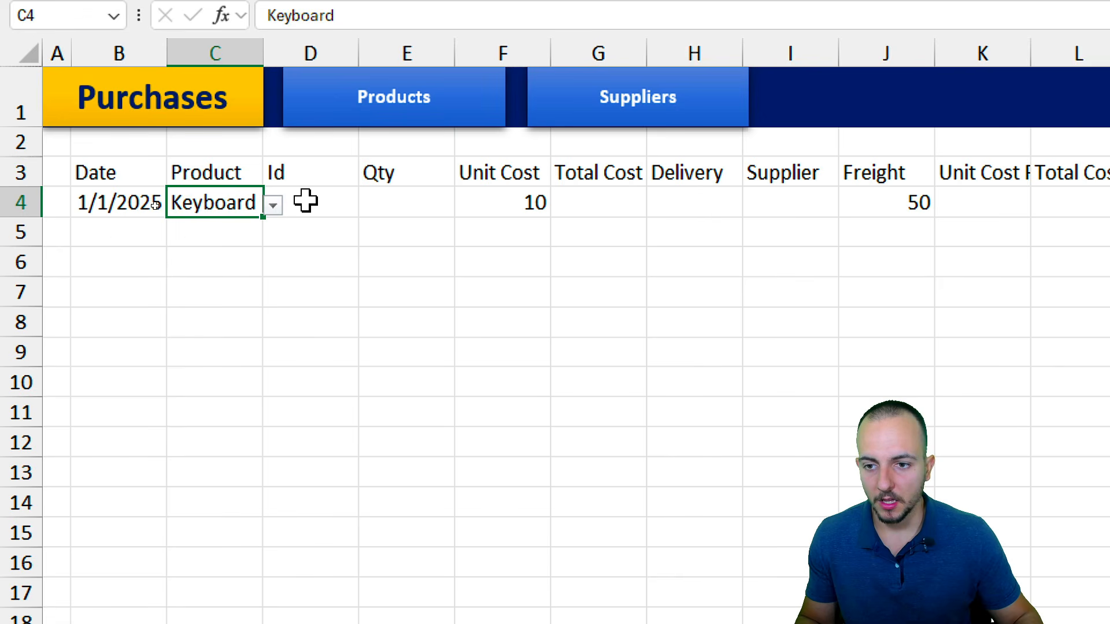
# Step: Compare the Product and Id cells in row 4 of Purchases with the Product and Id/Sku columns on the Products sheet
pyautogui.click(313, 181)
pyautogui.click(305, 202)
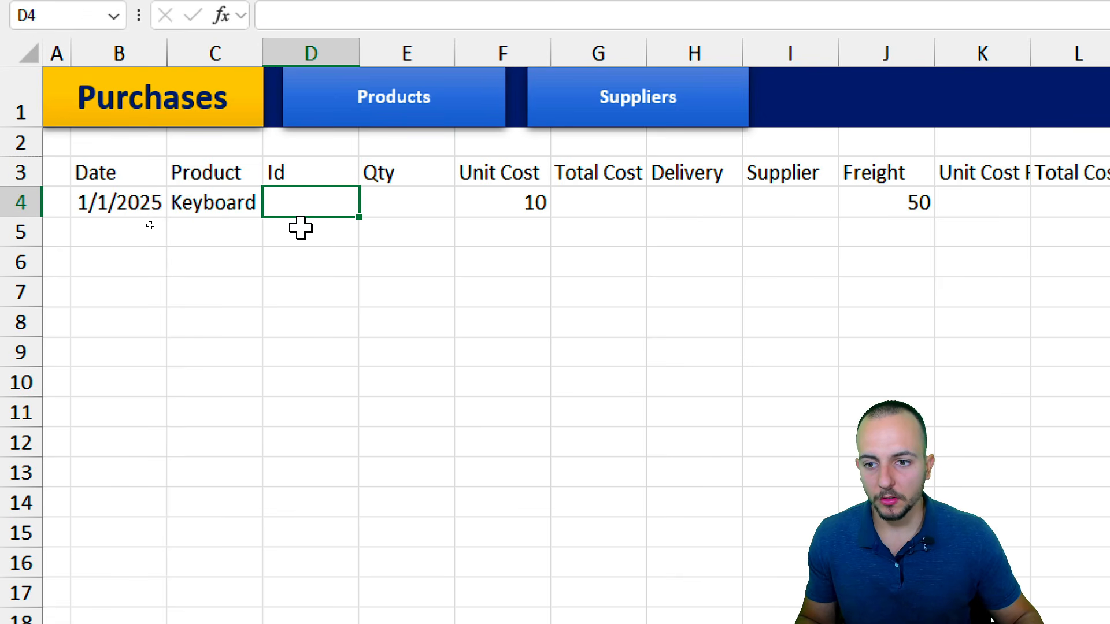
pyautogui.click(235, 202)
pyautogui.click(297, 203)
pyautogui.click(223, 202)
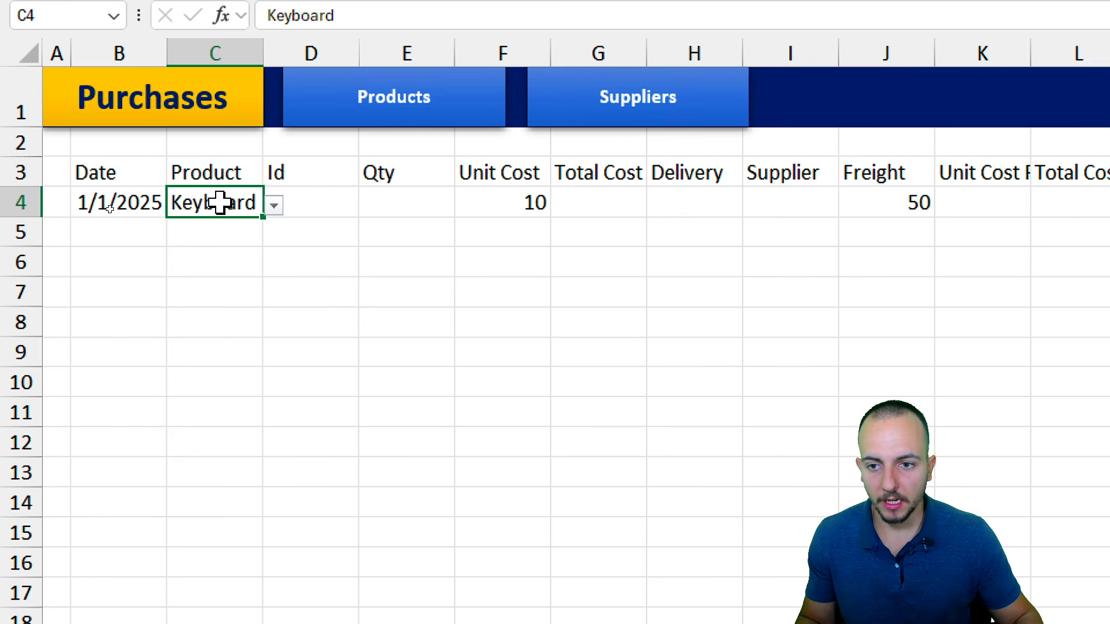
pyautogui.click(317, 203)
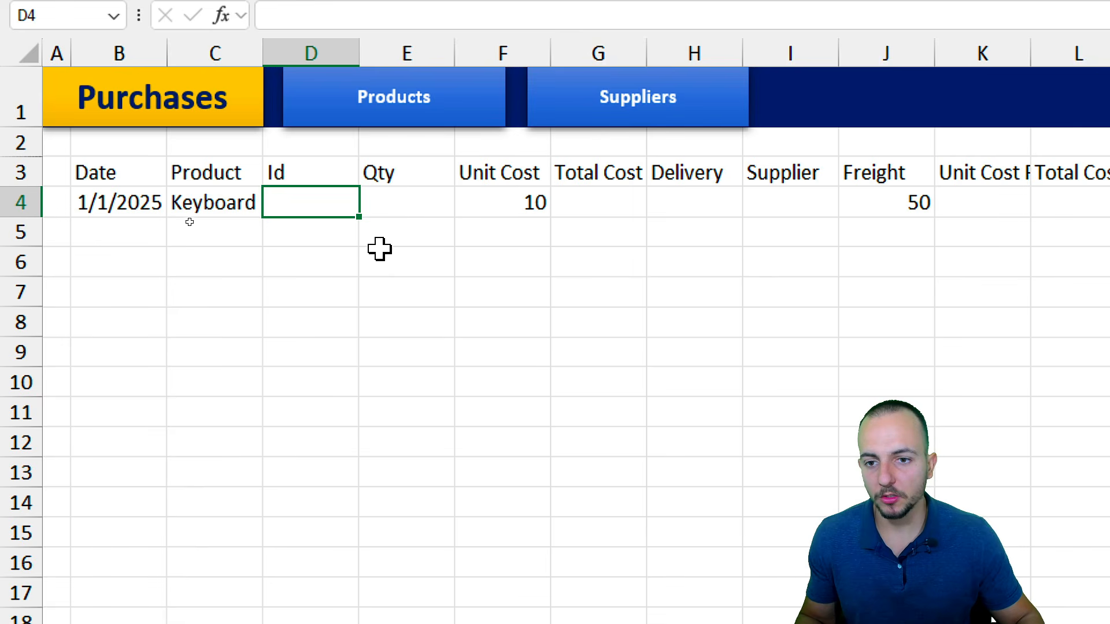
pyautogui.click(417, 114)
pyautogui.moveTo(483, 191); pyautogui.dragTo(468, 286)
pyautogui.moveTo(300, 203); pyautogui.dragTo(315, 301)
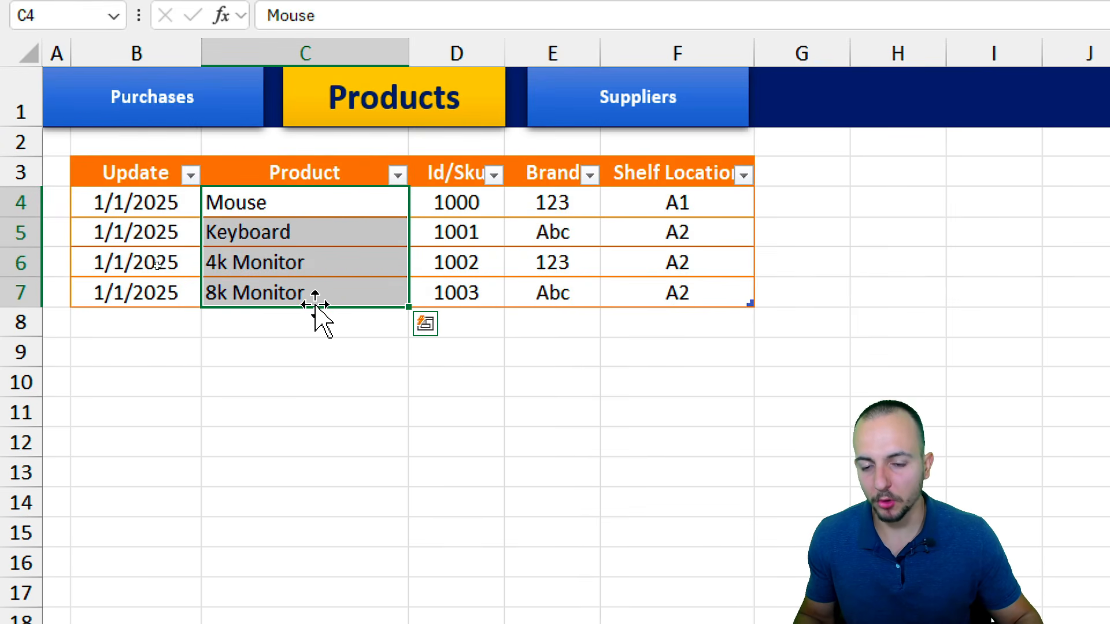
pyautogui.click(320, 344)
# Step: On the Purchases sheet, start a VLOOKUP formula in D4 with C4 as the lookup value
pyautogui.click(205, 107)
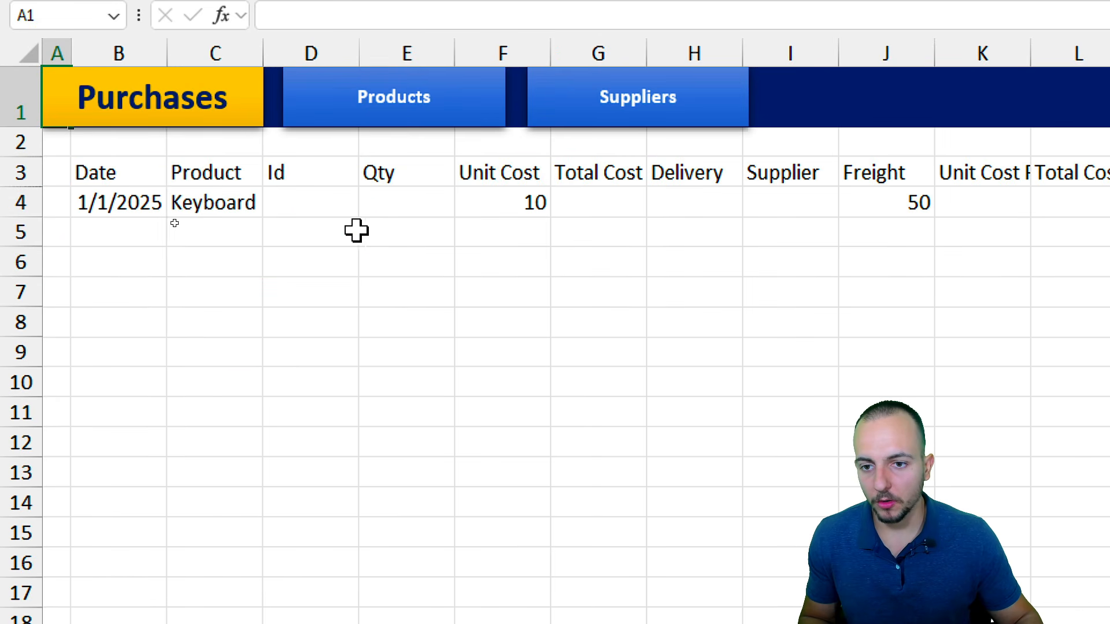
pyautogui.click(308, 213)
pyautogui.write('=')
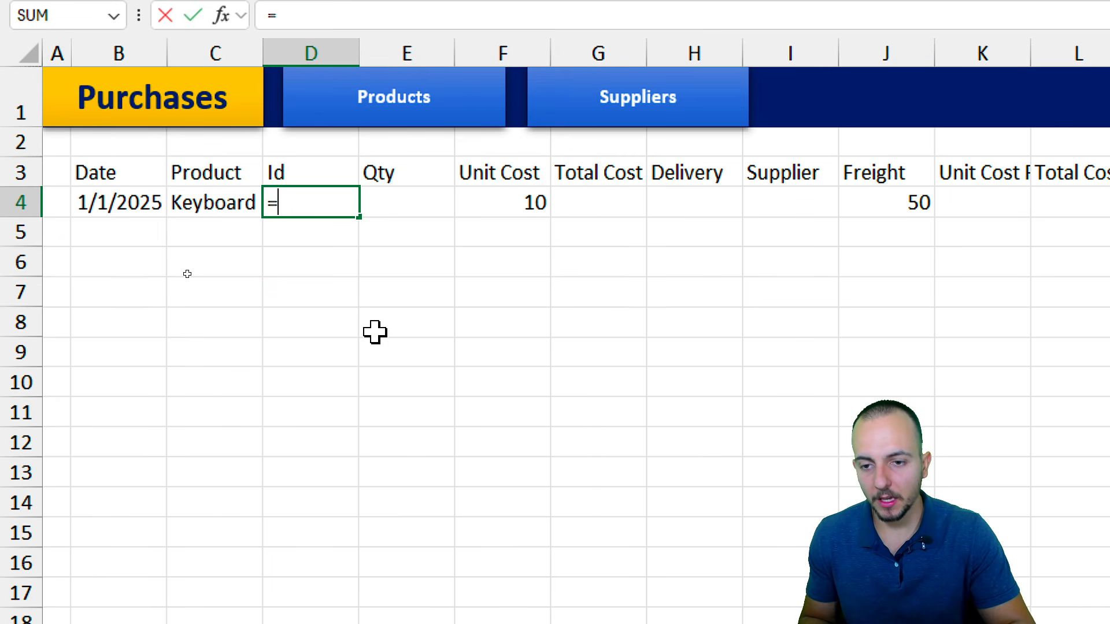
pyautogui.write('vlo')
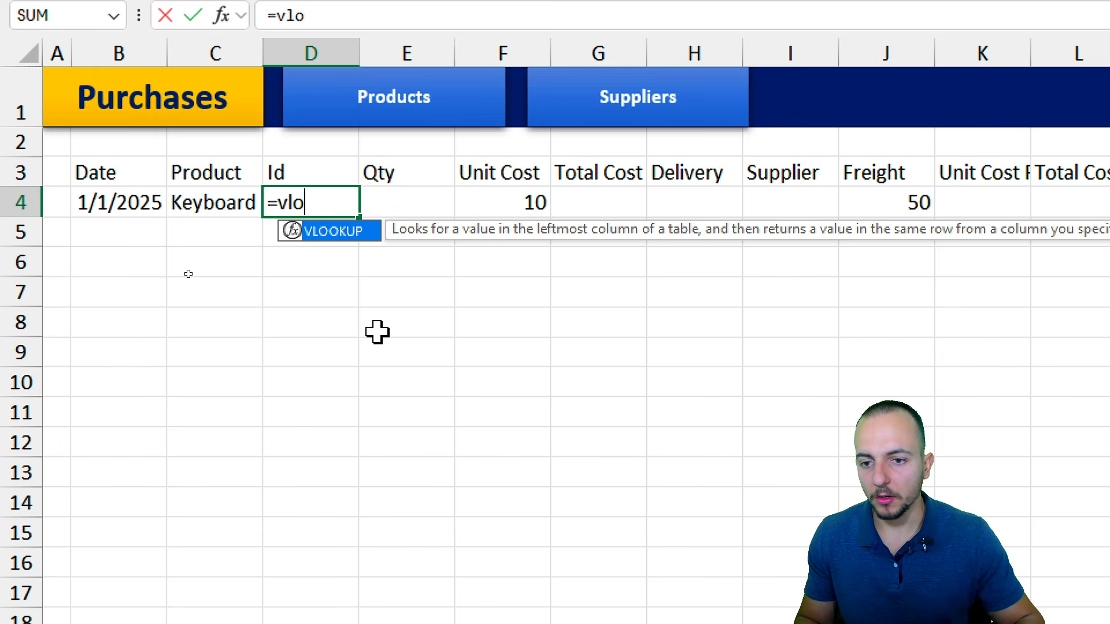
pyautogui.doubleClick(351, 232)
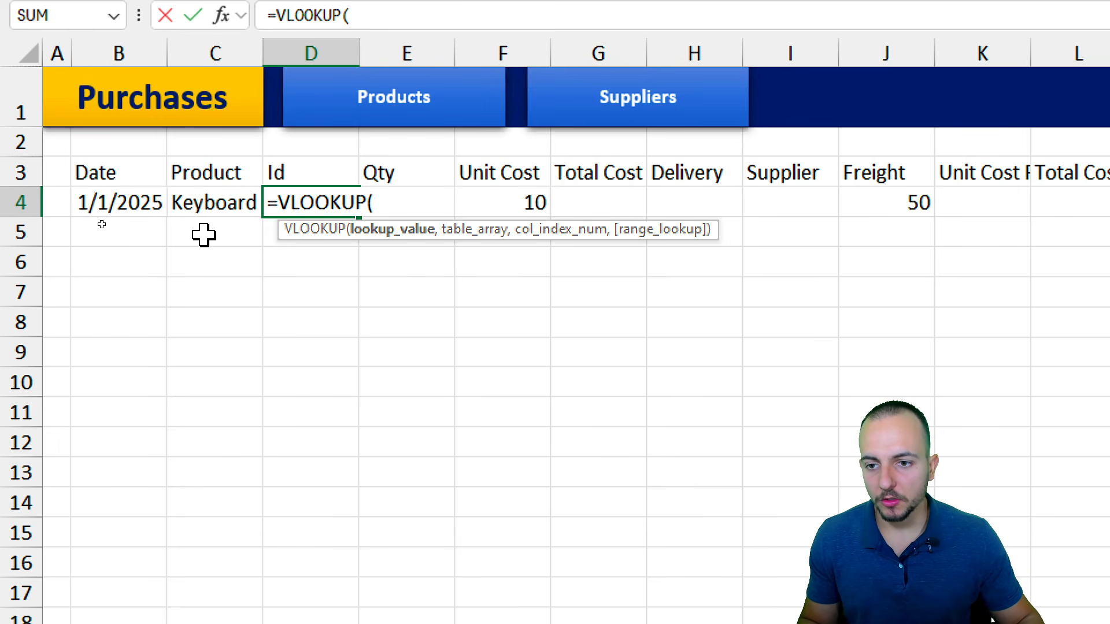
pyautogui.click(217, 203)
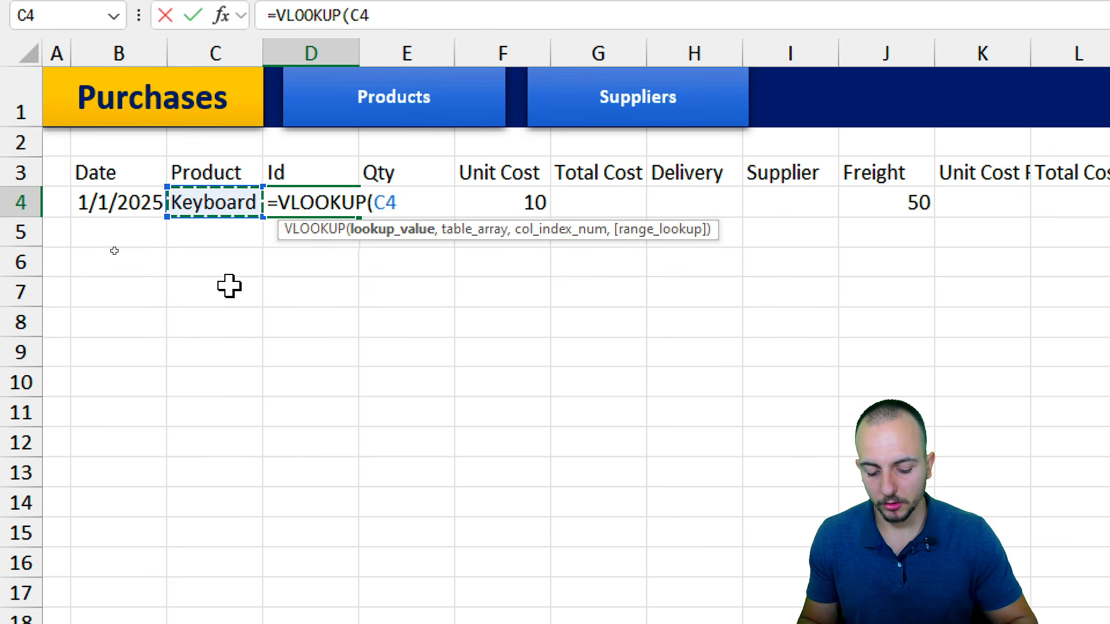
pyautogui.write(',')
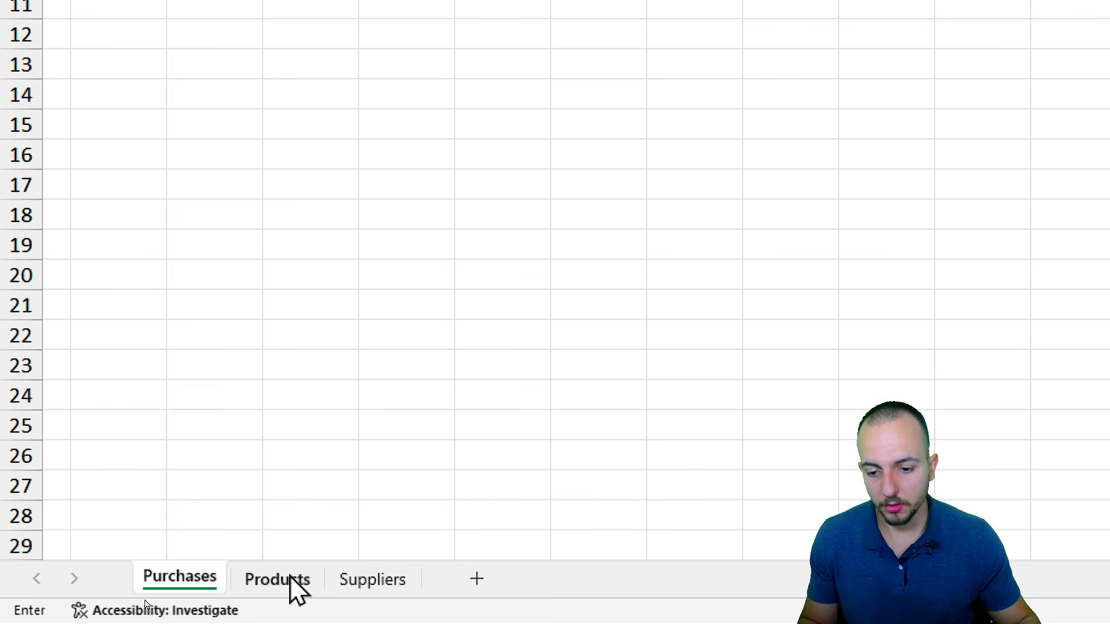
# Step: Set the VLOOKUP table array to the Product and Id/Sku columns of the Products table, including the headers
pyautogui.click(289, 574)
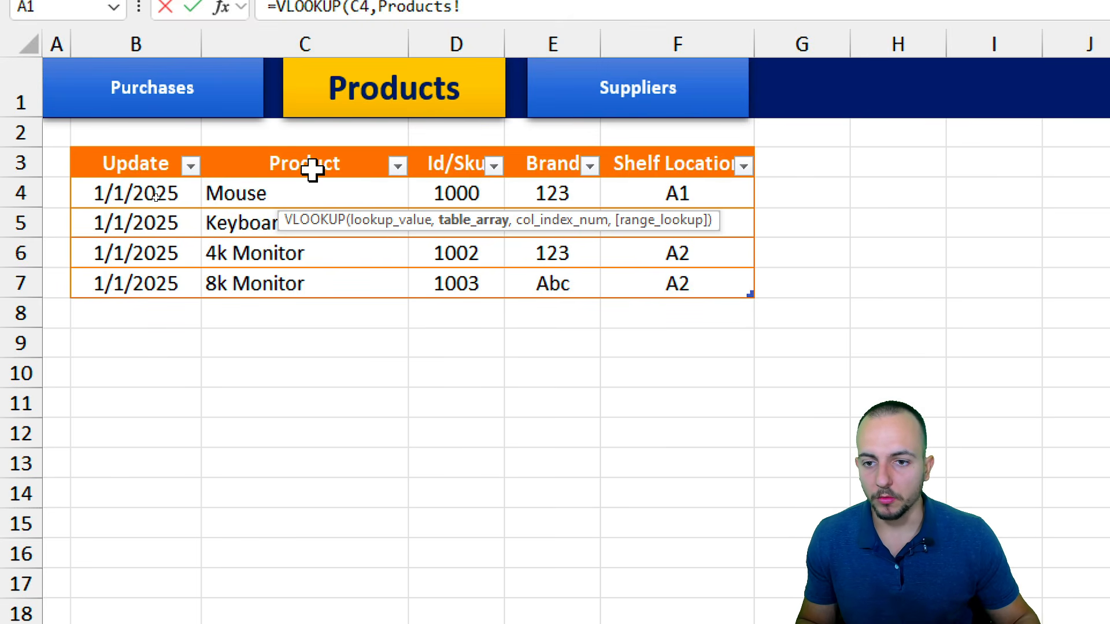
pyautogui.moveTo(310, 168); pyautogui.dragTo(413, 280)
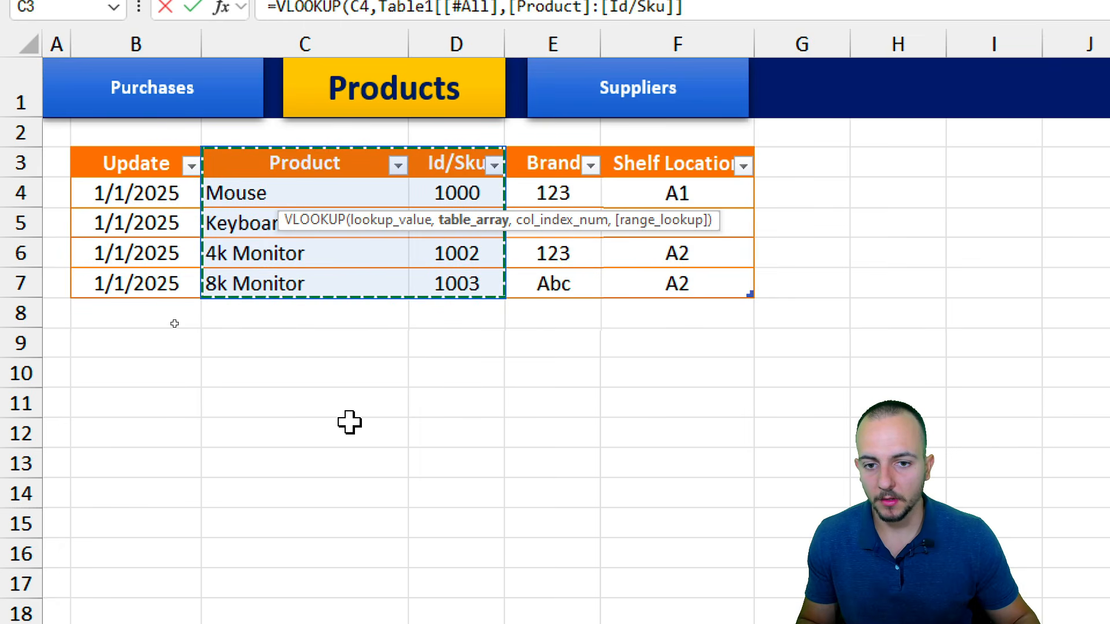
pyautogui.write(',')
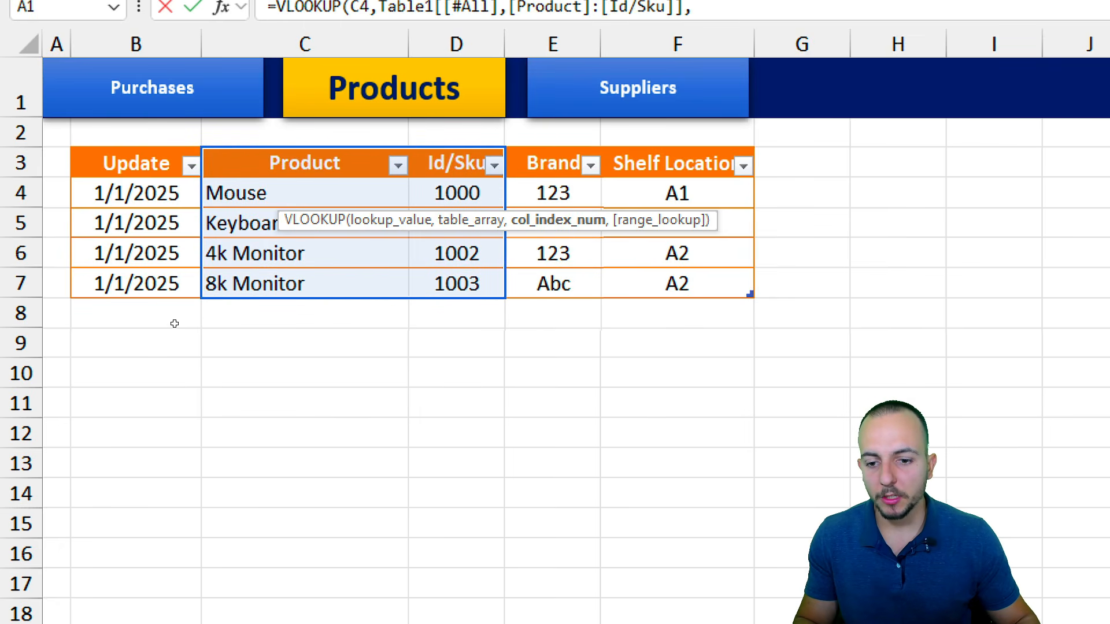
pyautogui.moveTo(332, 301); pyautogui.dragTo(304, 368)
pyautogui.moveTo(466, 284)
pyautogui.mouseDown()
pyautogui.moveTo(492, 376)
pyautogui.moveTo(611, 407)
pyautogui.mouseUp()
pyautogui.moveTo(425, 259); pyautogui.dragTo(639, 461)
pyautogui.moveTo(486, 136)
pyautogui.mouseDown()
pyautogui.moveTo(439, 309)
pyautogui.moveTo(475, 139)
pyautogui.mouseUp()
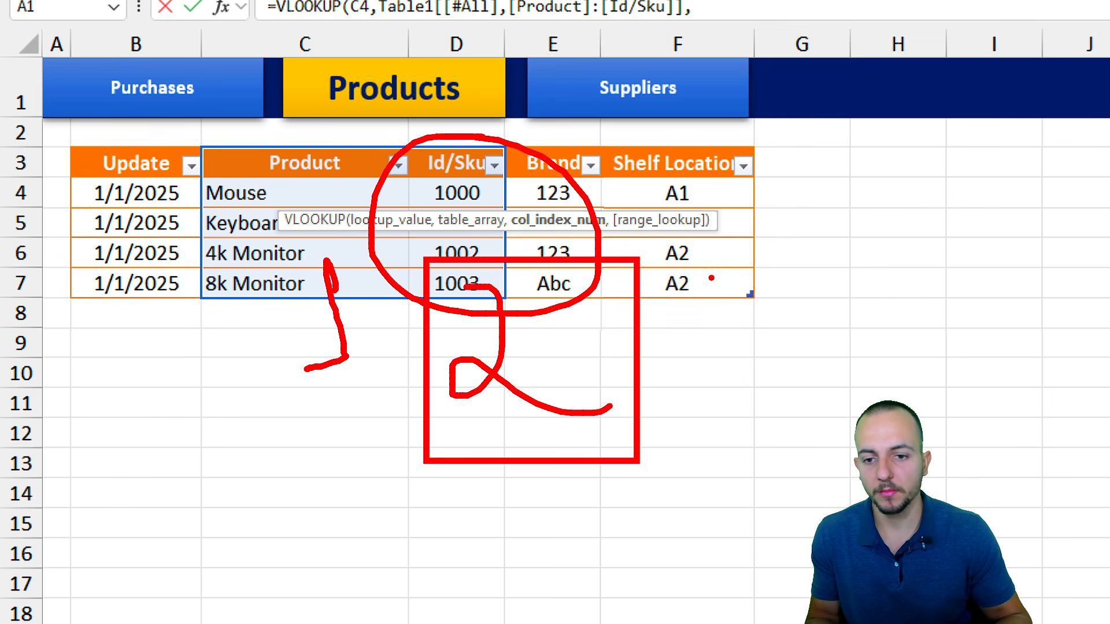
pyautogui.press('Escape')
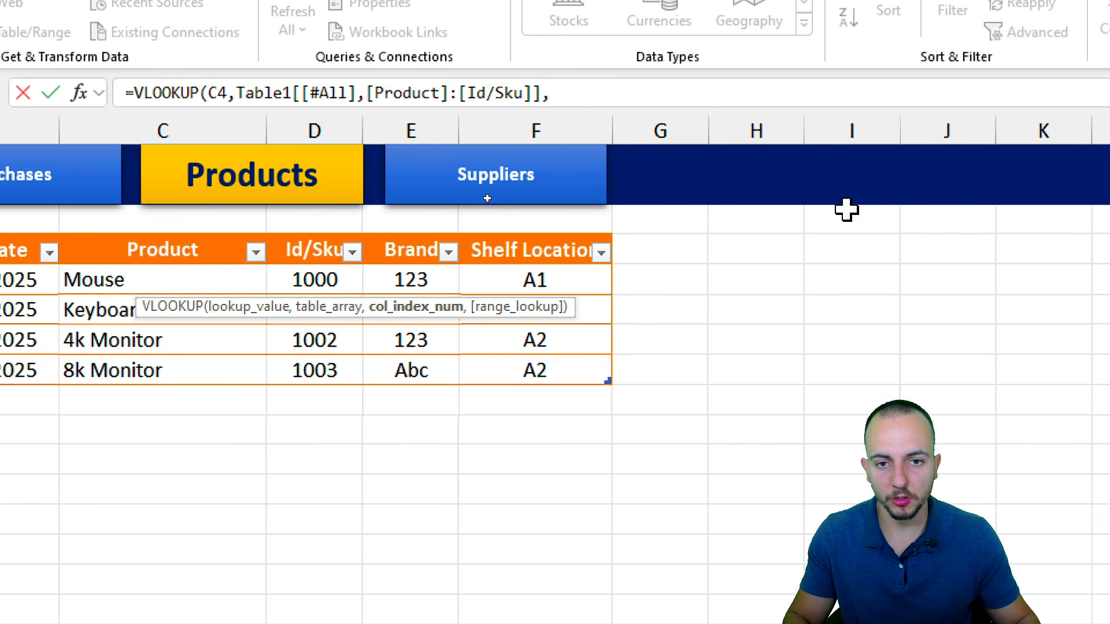
# Step: Complete the VLOOKUP formula with column index 2 and FALSE for an exact match
pyautogui.write('2')
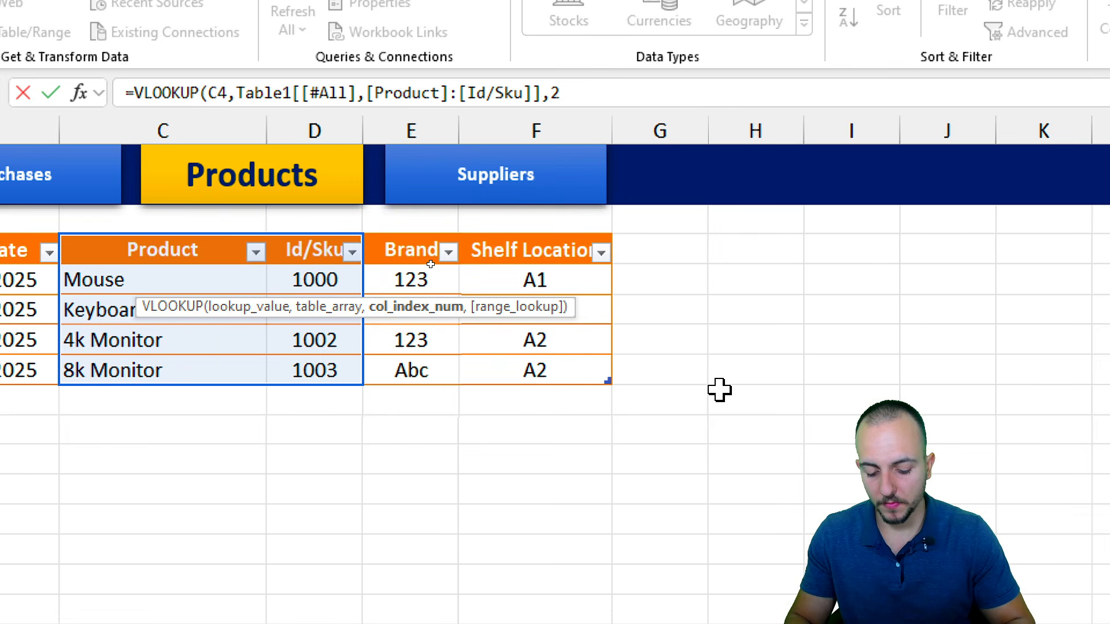
pyautogui.write(',')
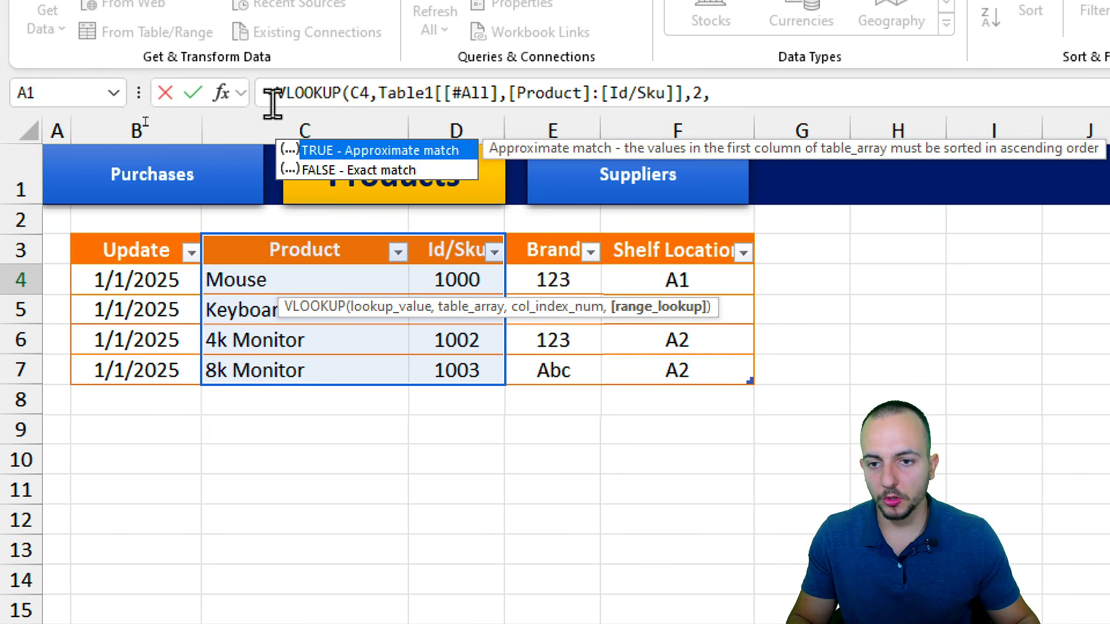
pyautogui.doubleClick(425, 170)
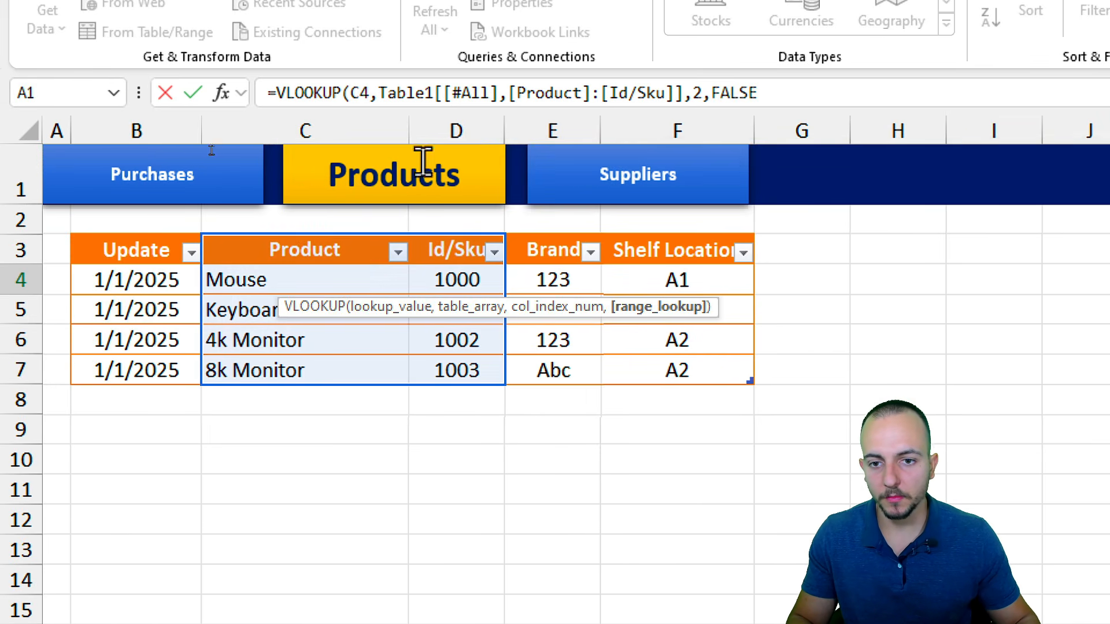
pyautogui.press('Return')
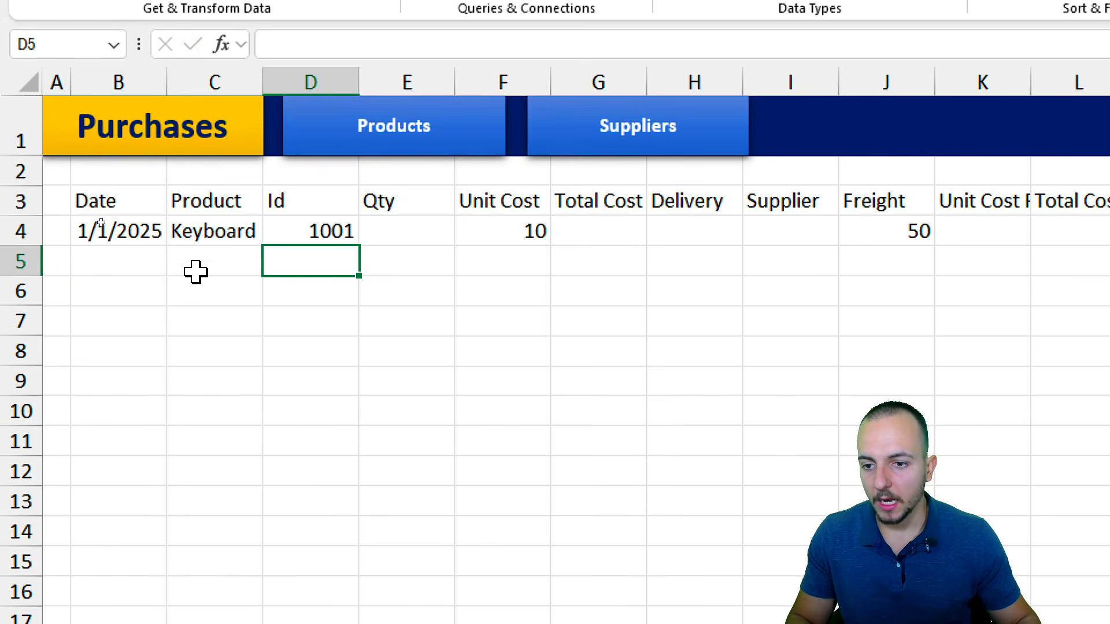
# Step: Test the product drop-down in C4 with Mouse, 4k Monitor and 8k Monitor, ending on Keyboard, to check the Id lookup
pyautogui.click(252, 282)
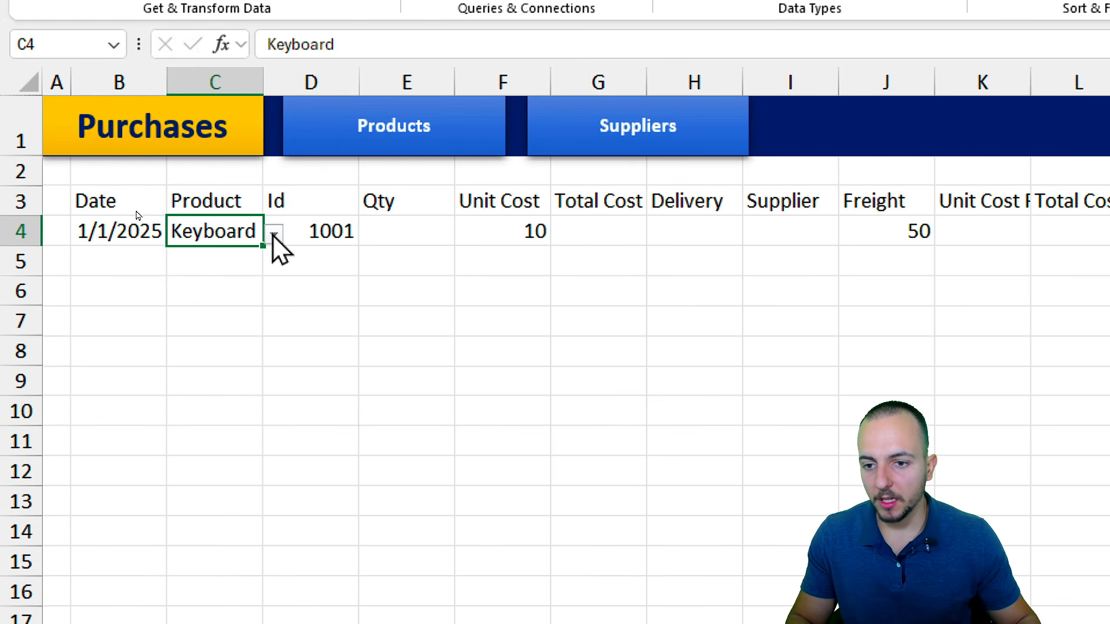
pyautogui.click(274, 234)
pyautogui.click(238, 258)
pyautogui.click(272, 235)
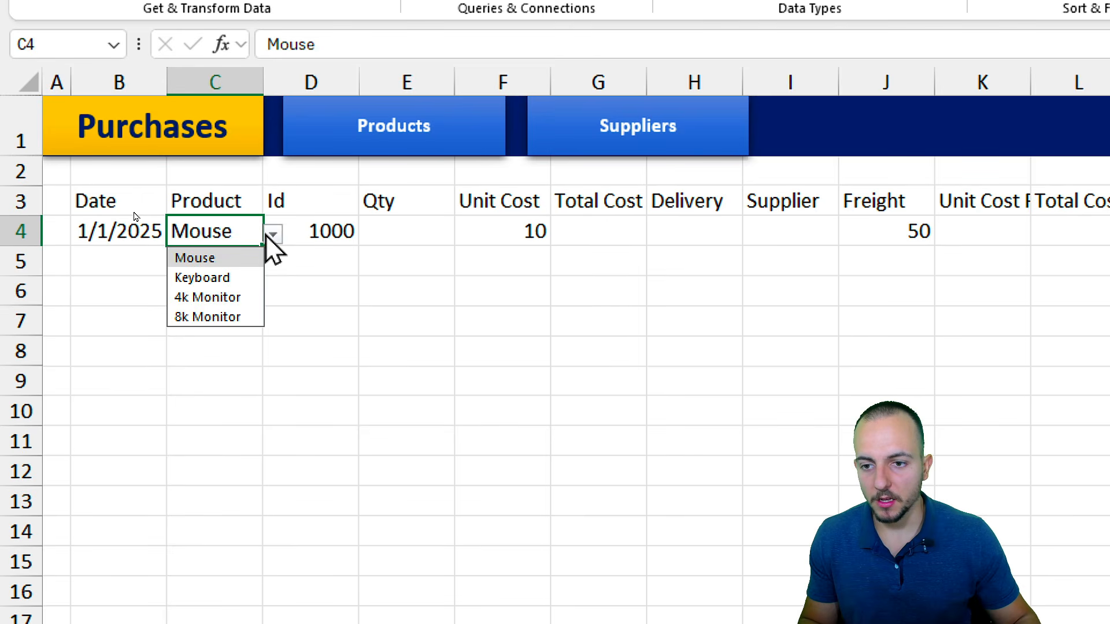
pyautogui.click(246, 297)
pyautogui.click(273, 234)
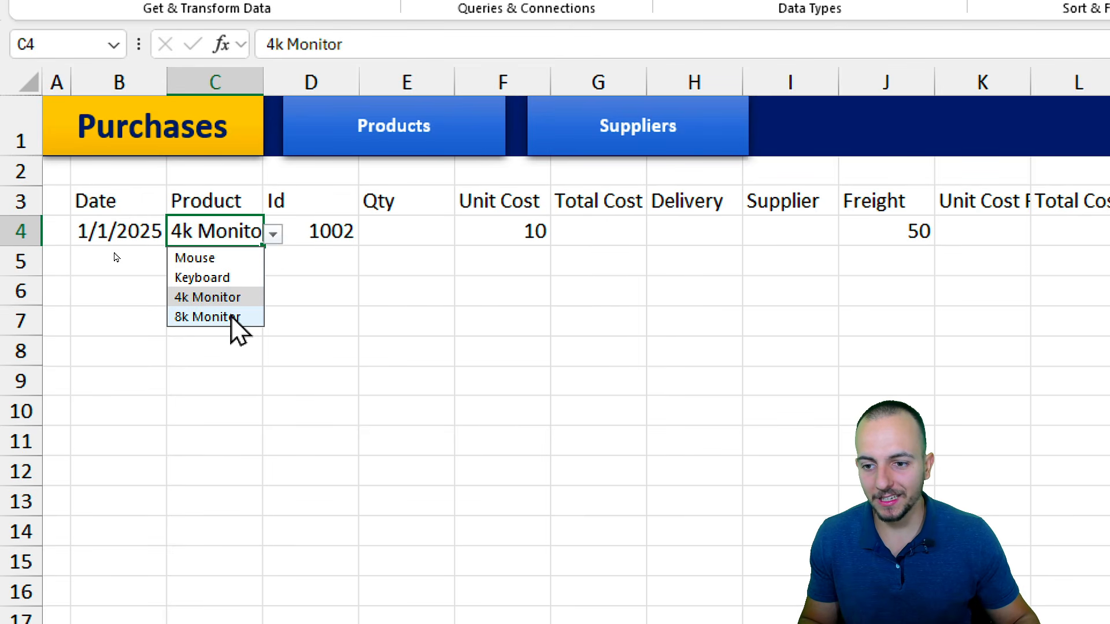
pyautogui.click(234, 317)
pyautogui.click(273, 235)
pyautogui.click(227, 278)
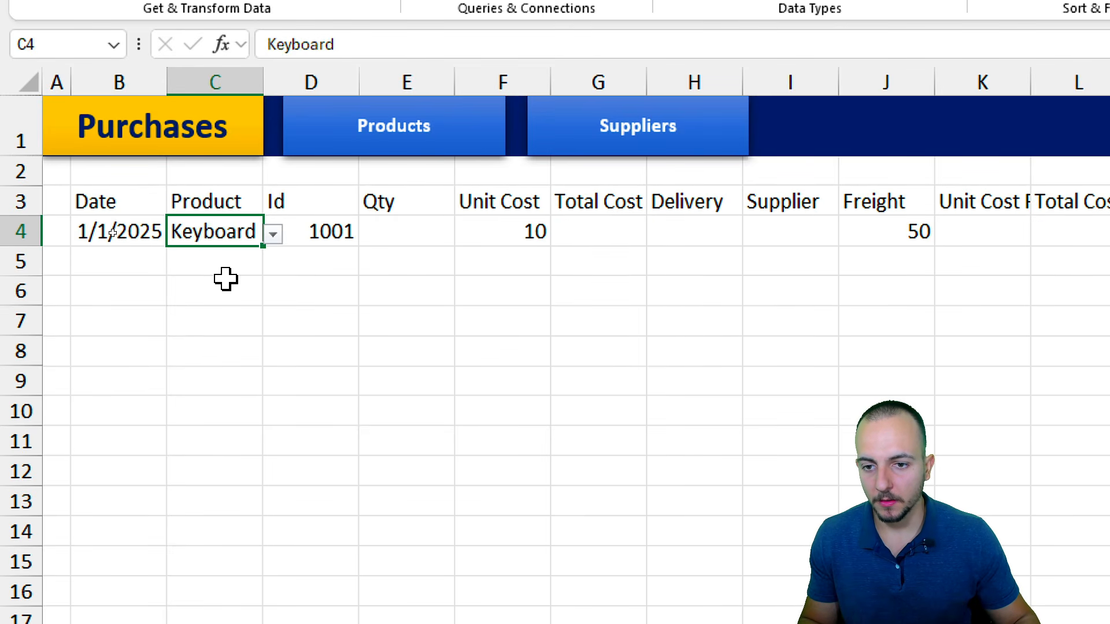
# Step: Enter a quantity of 10 in E4 and a unit cost of 9.97 in F4
pyautogui.click(439, 231)
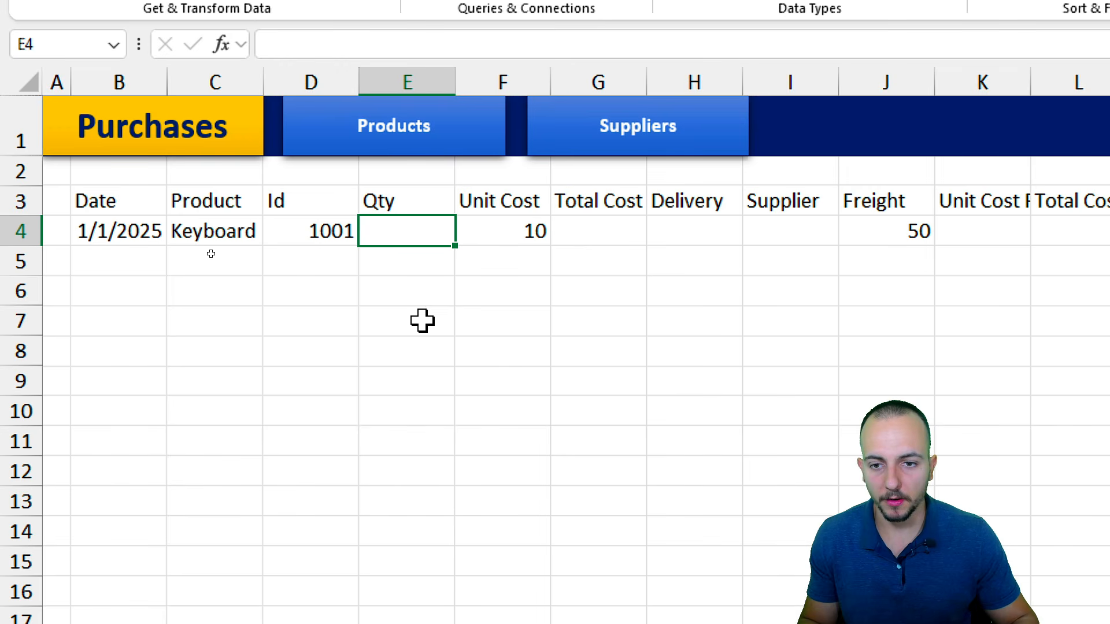
pyautogui.write('10')
pyautogui.press('Return')
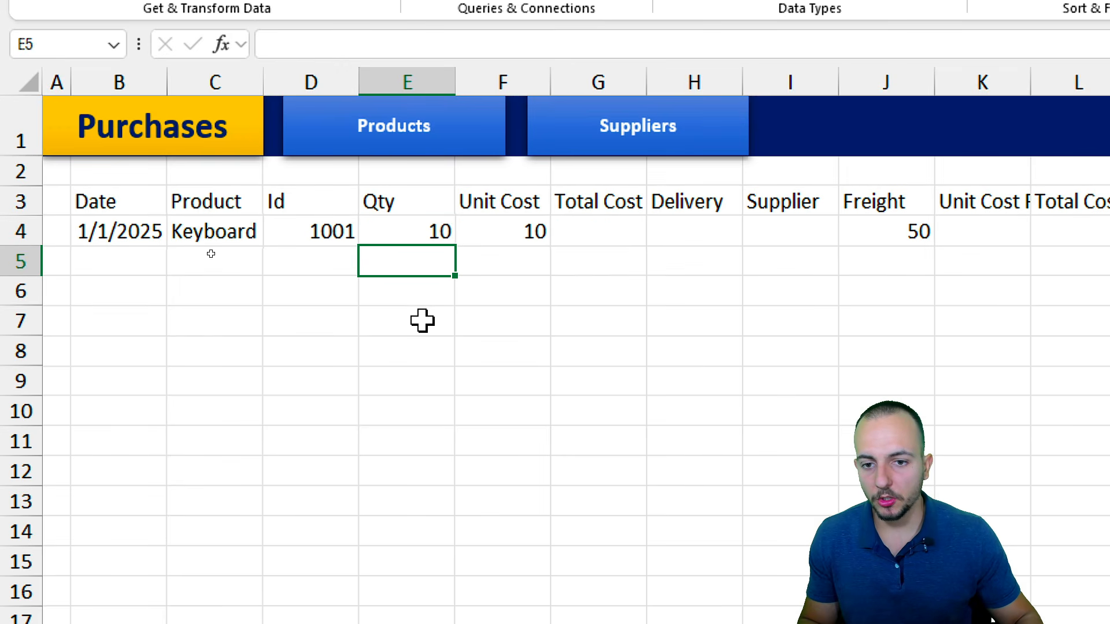
pyautogui.click(237, 227)
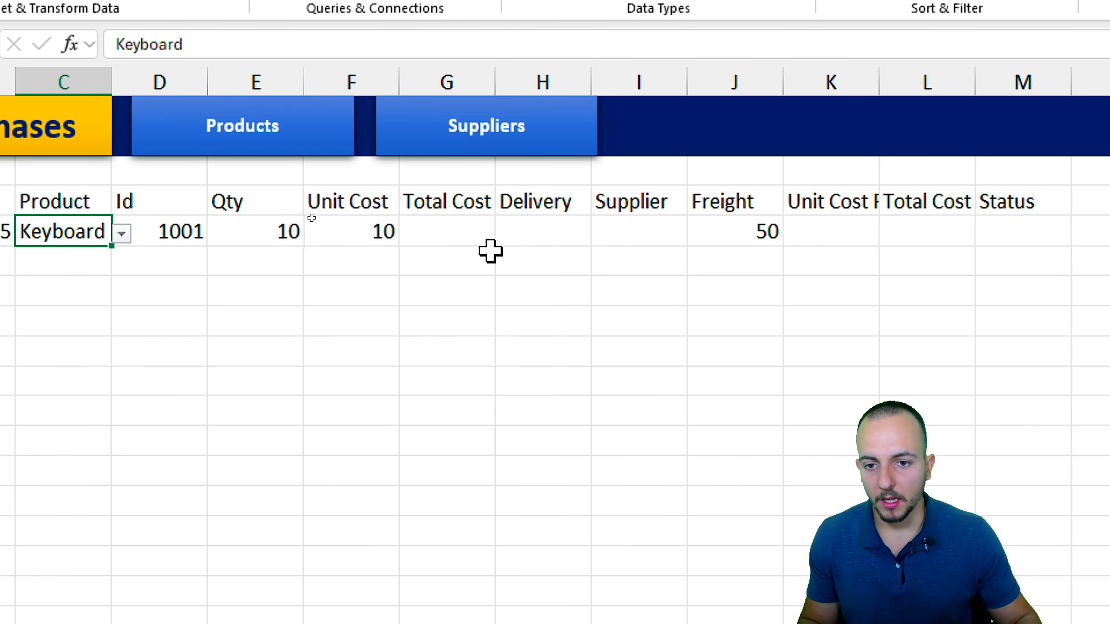
pyautogui.click(405, 229)
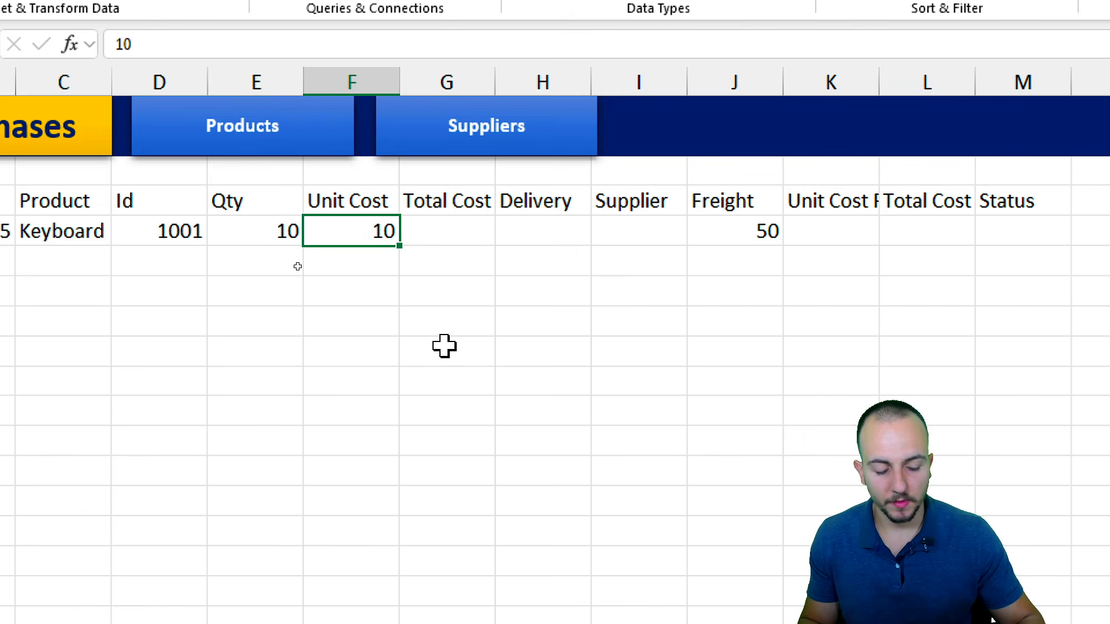
pyautogui.write('9.97')
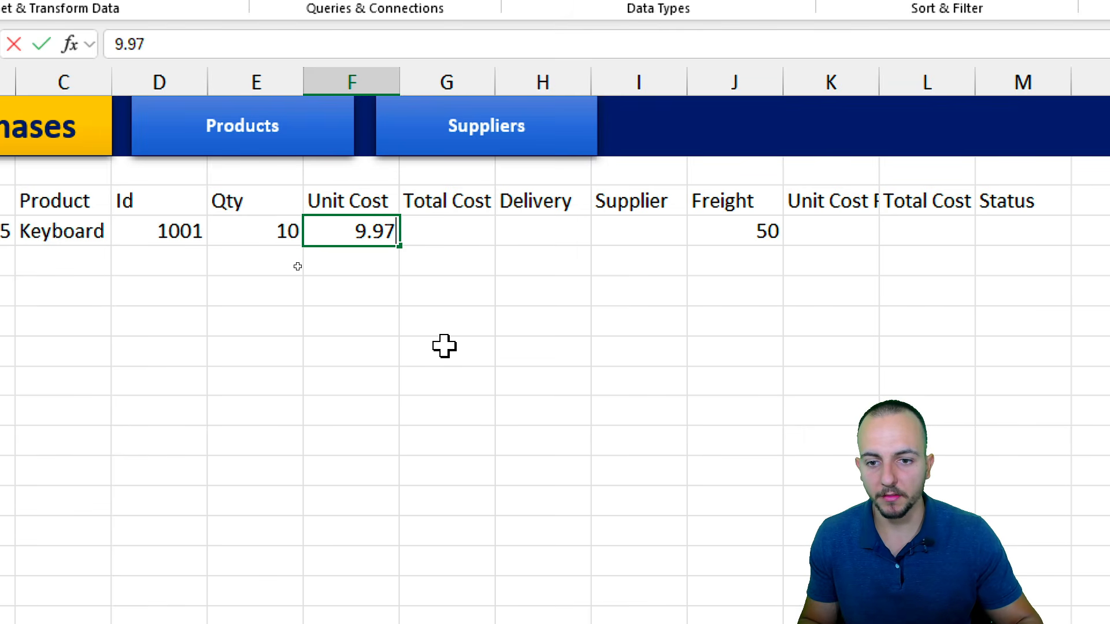
pyautogui.press('Return')
# Step: Apply the Accounting Number Format in dollars to the Unit Cost and Total Cost cells F4:G4
pyautogui.click(349, 231)
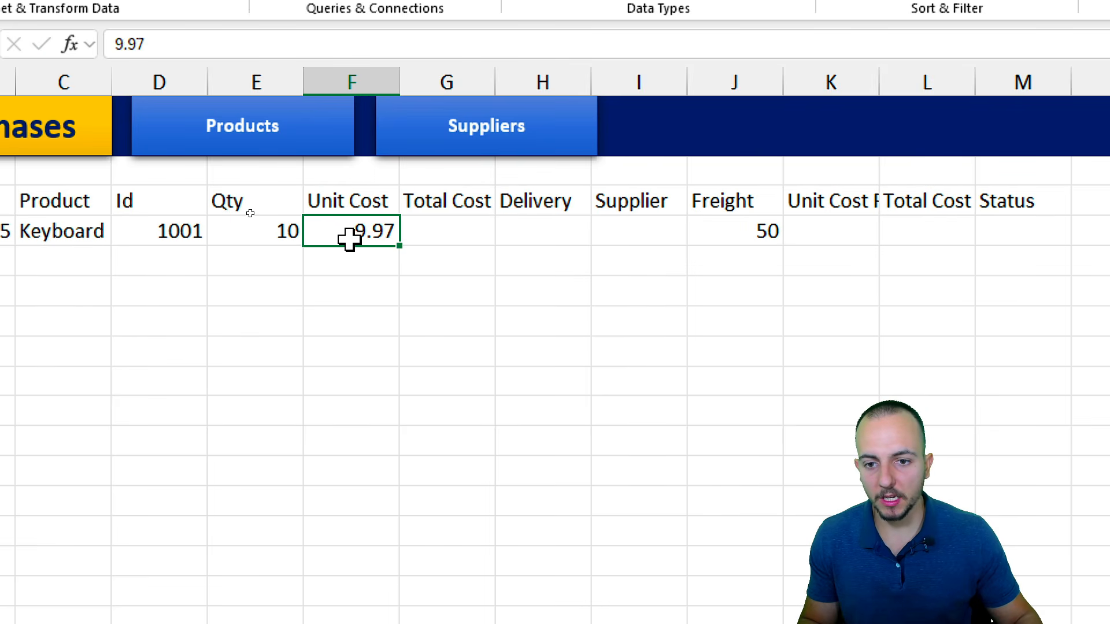
pyautogui.moveTo(346, 232); pyautogui.dragTo(434, 238)
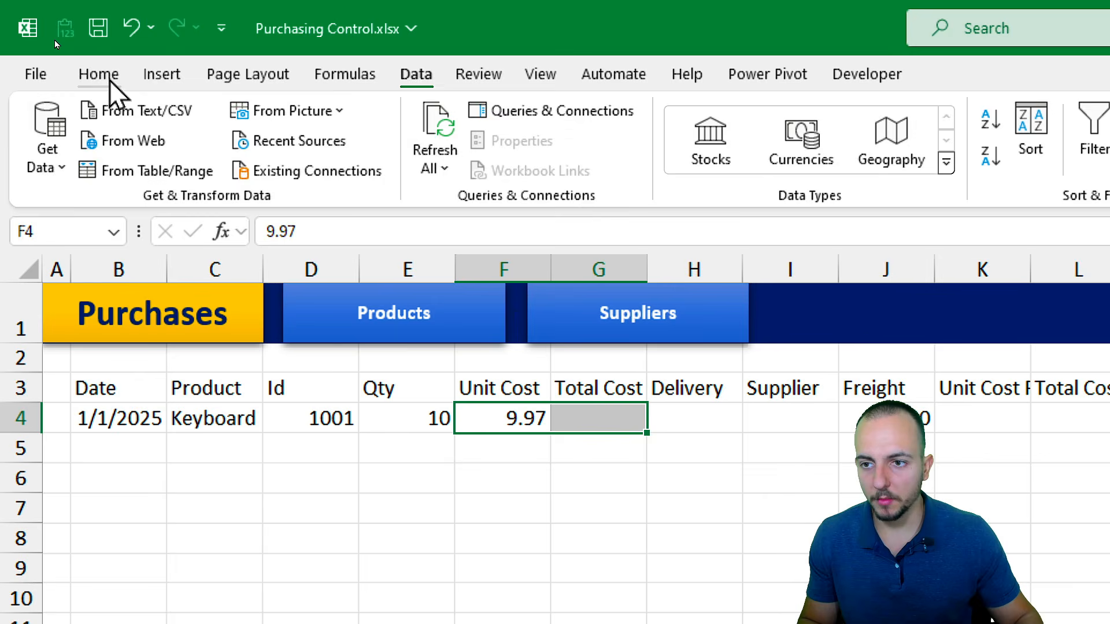
pyautogui.click(97, 0)
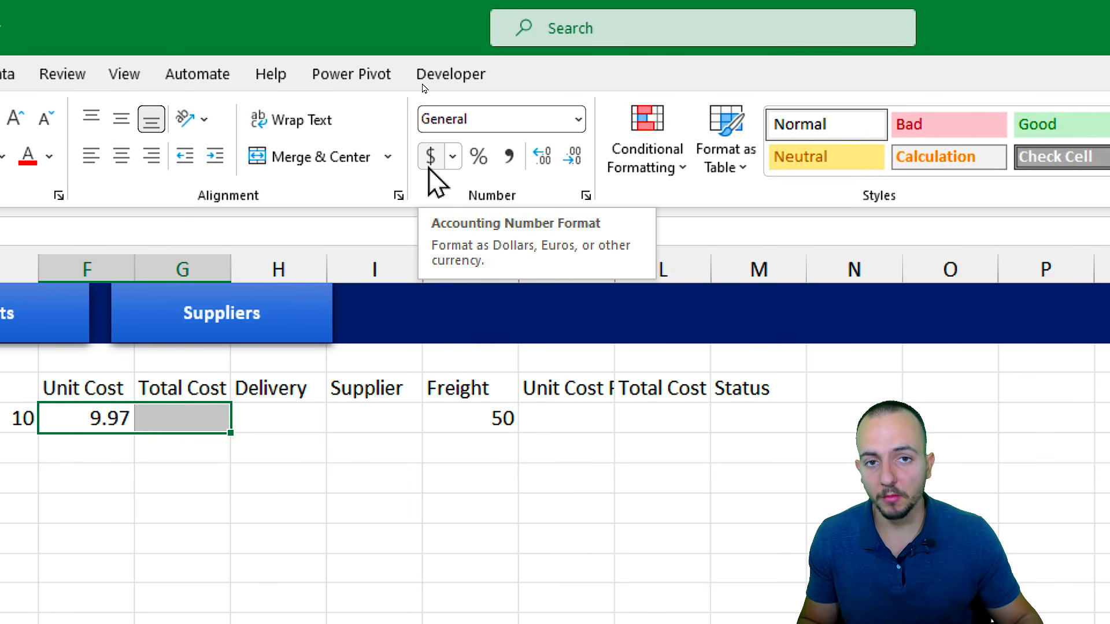
pyautogui.click(429, 161)
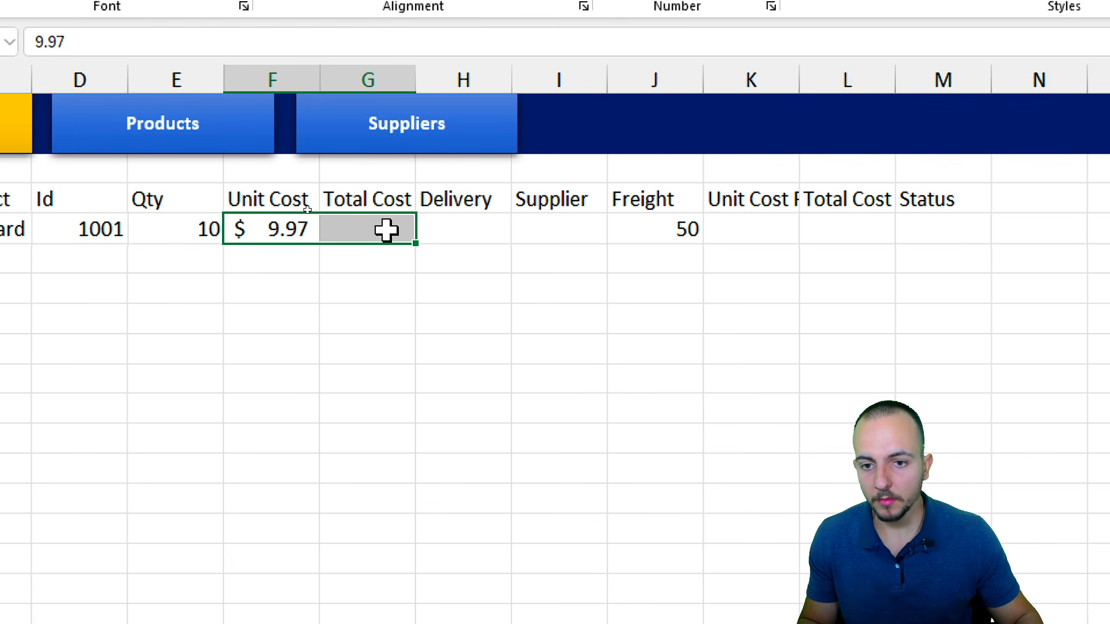
# Step: Calculate the Total Cost in G4 with the formula =F4*E4
pyautogui.click(386, 230)
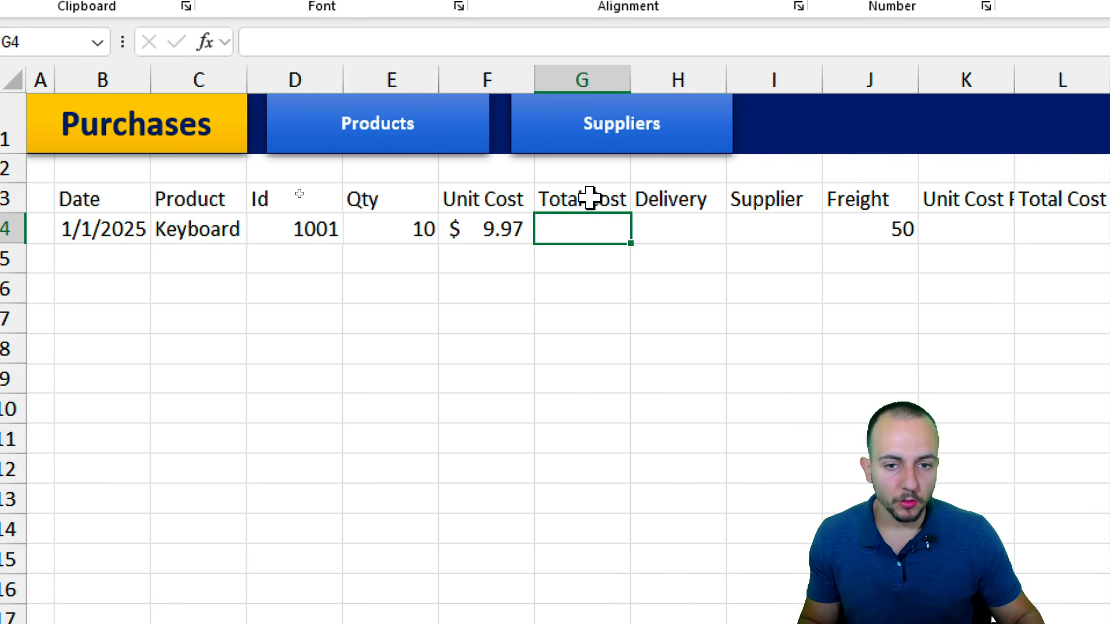
pyautogui.click(590, 198)
pyautogui.click(587, 226)
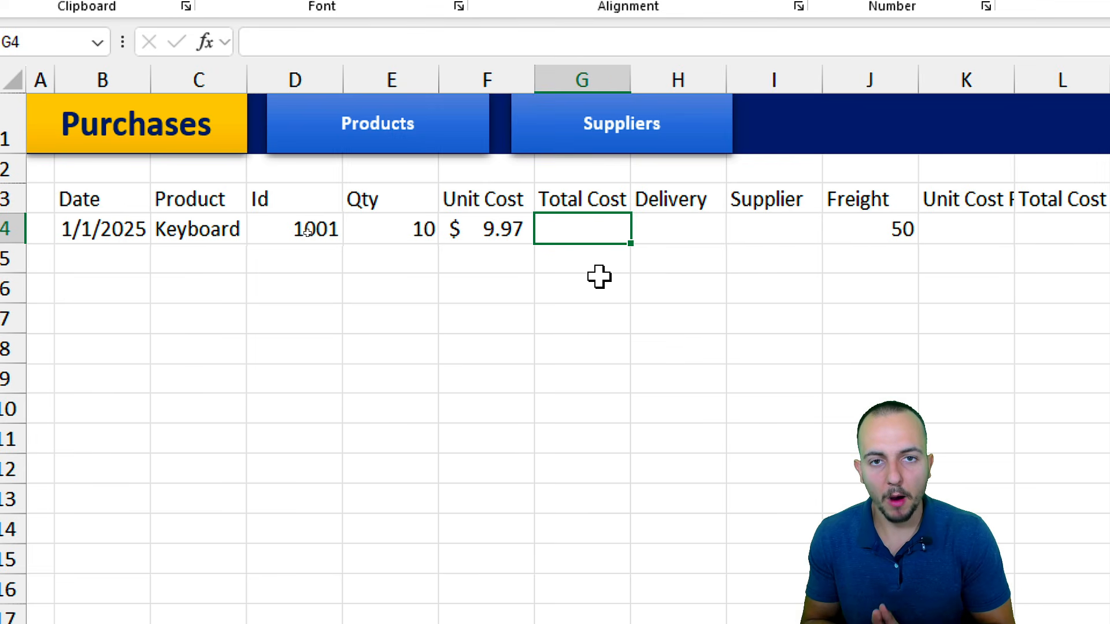
pyautogui.write('=')
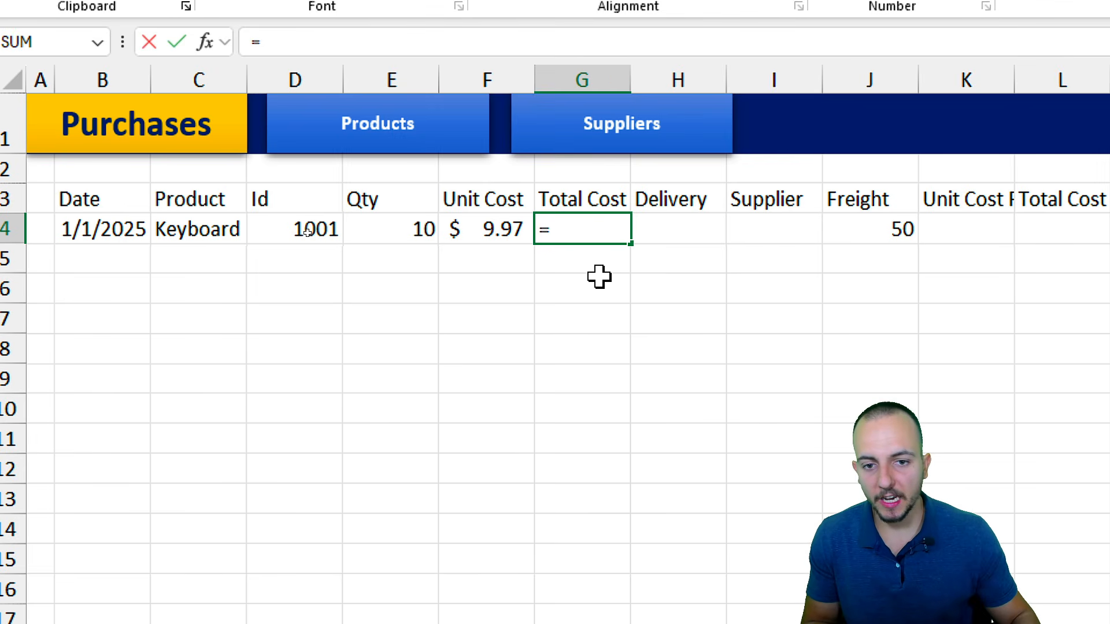
pyautogui.click(486, 228)
pyautogui.write('*')
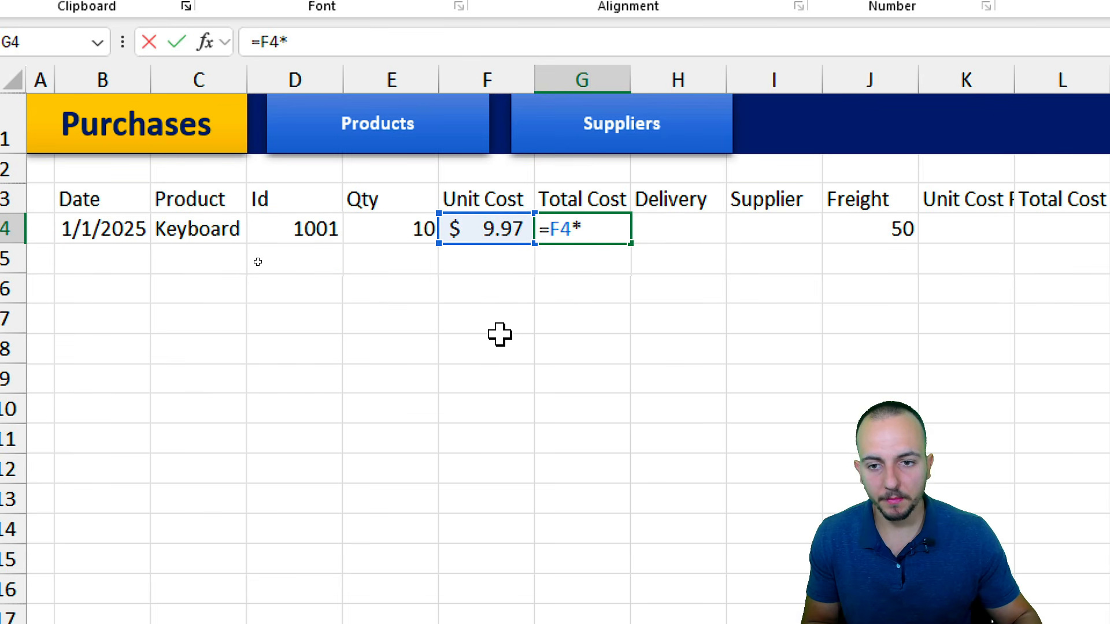
pyautogui.click(391, 234)
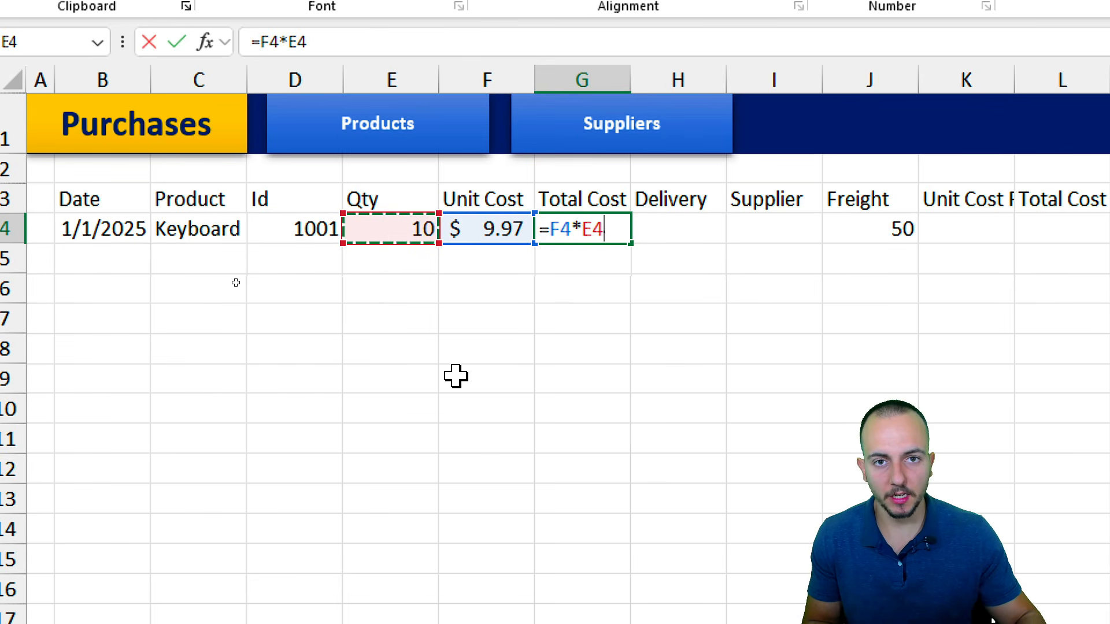
pyautogui.press('Return')
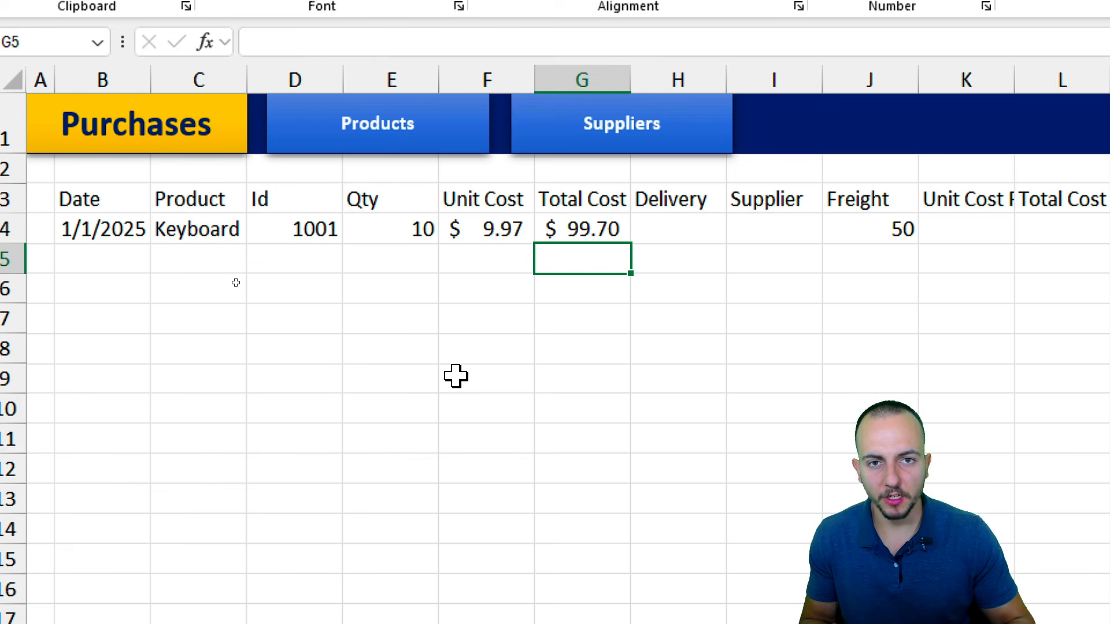
# Step: Clear the Unit Cost and Total Cost cells in row 4
pyautogui.press('Up')
pyautogui.press('Left')
pyautogui.press('Delete')
pyautogui.press('Right')
pyautogui.press('Delete')
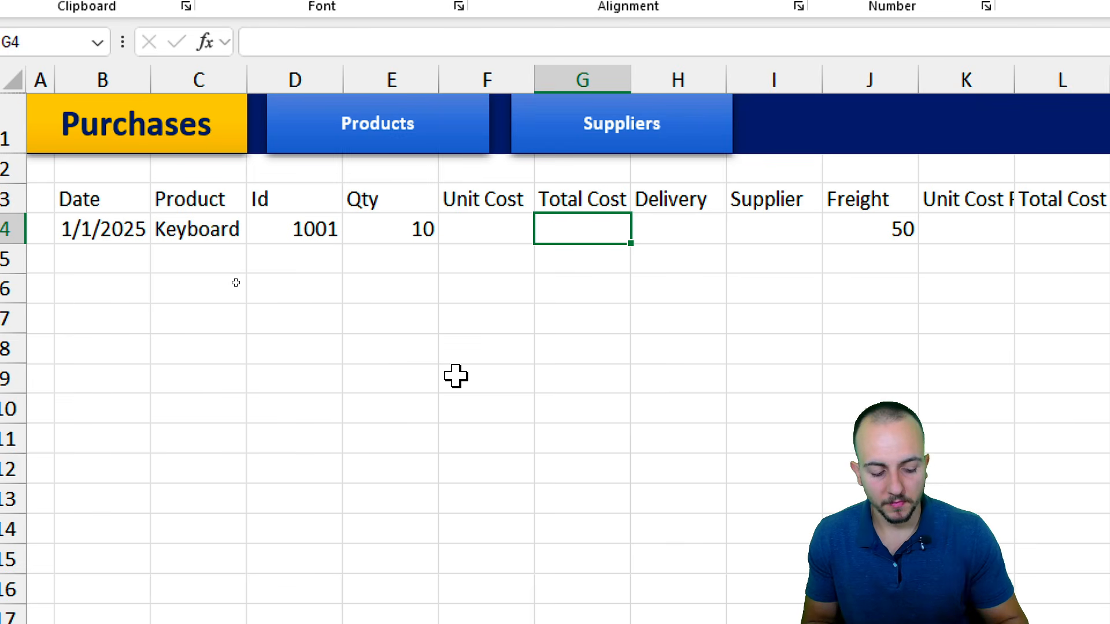
# Step: Enter 115 as the Total Cost in G4 and widen column G to fit the amount
pyautogui.write('11')
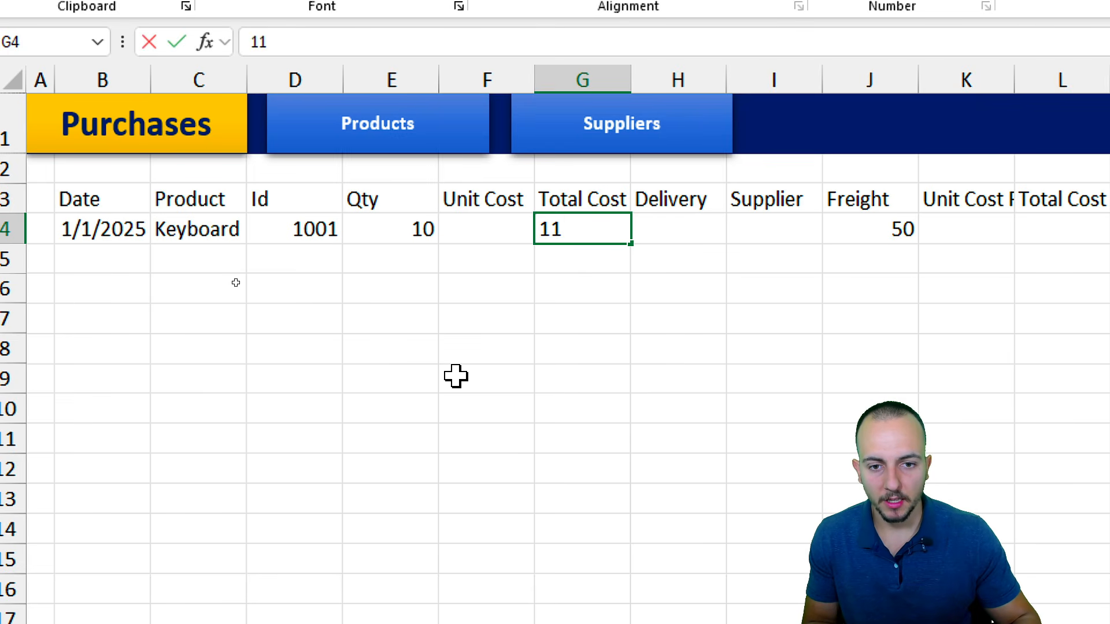
pyautogui.press('BackSpace')
pyautogui.press('BackSpace')
pyautogui.write('15')
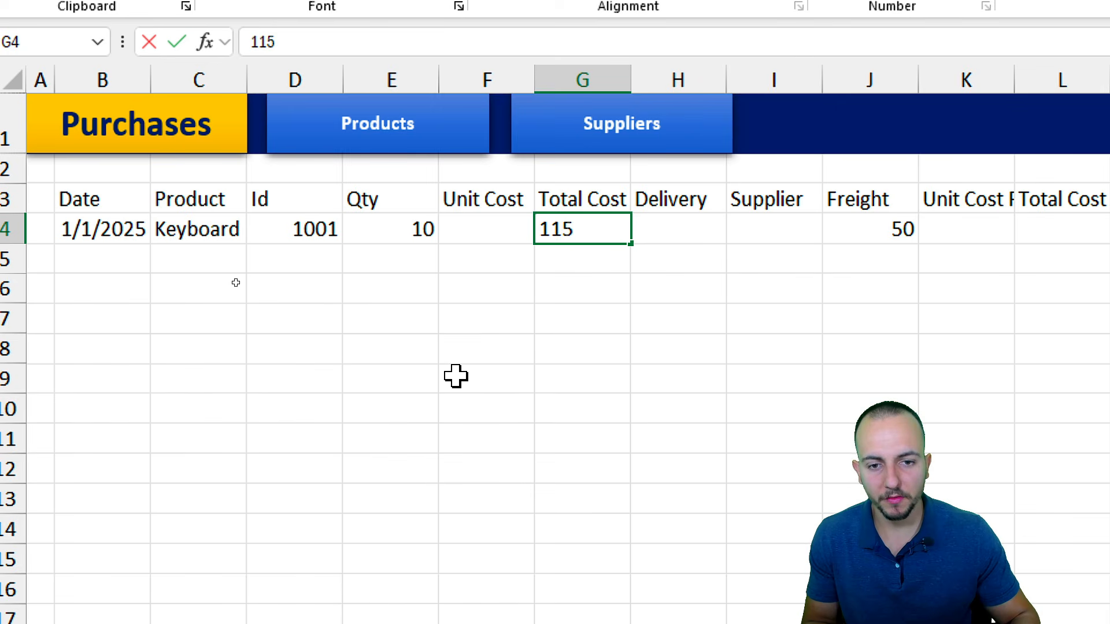
pyautogui.press('Return')
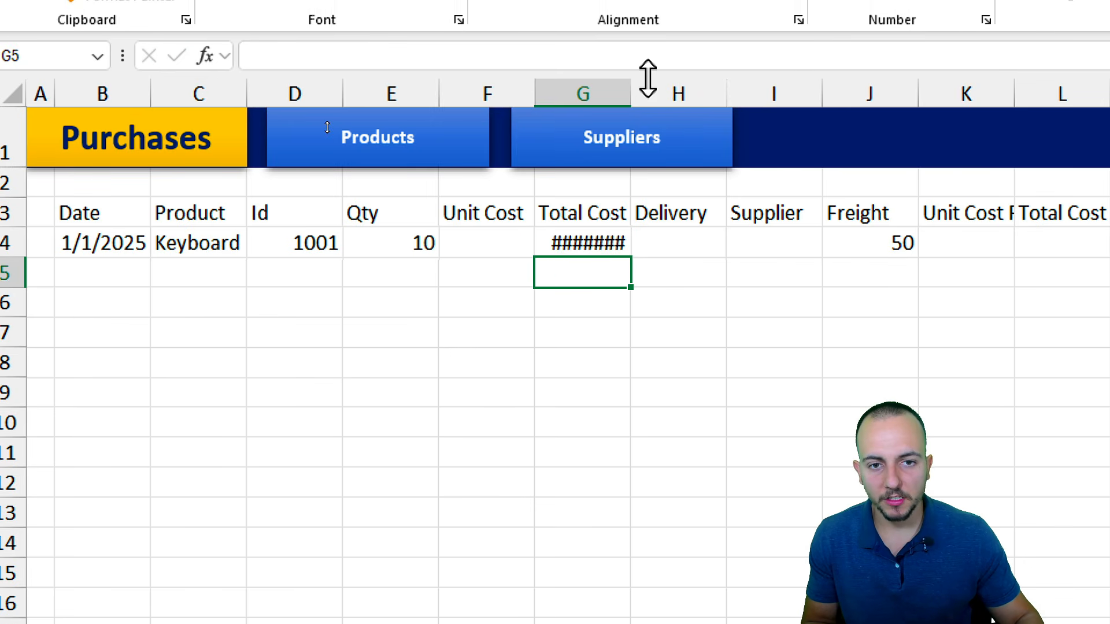
pyautogui.moveTo(632, 83); pyautogui.dragTo(662, 83)
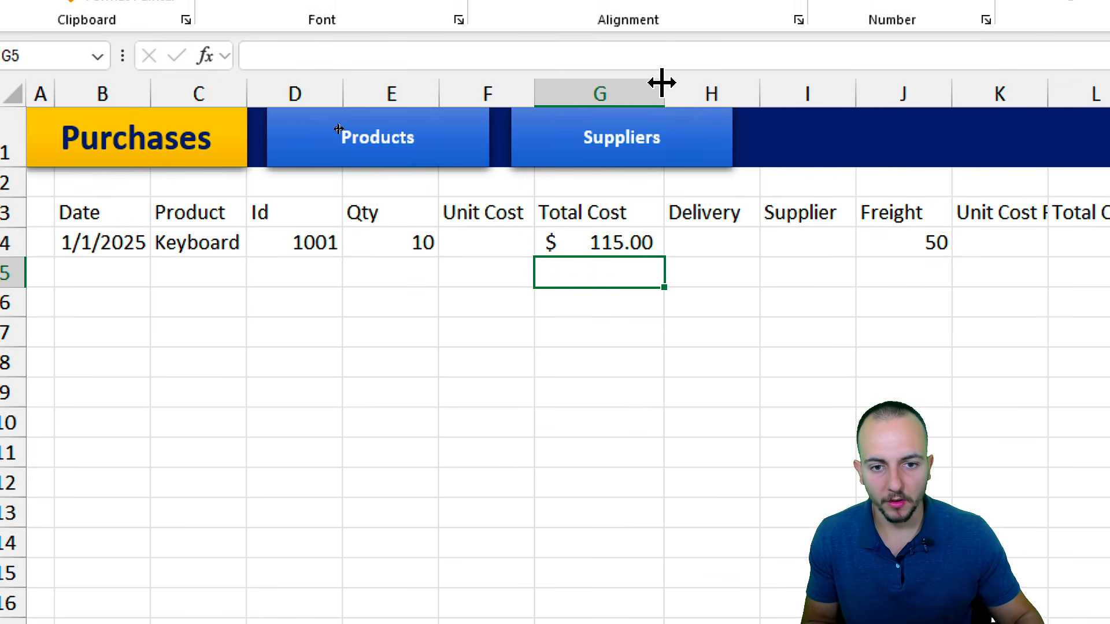
# Step: Calculate the Unit Cost in F4 from the total with the formula =G4/E4
pyautogui.click(512, 249)
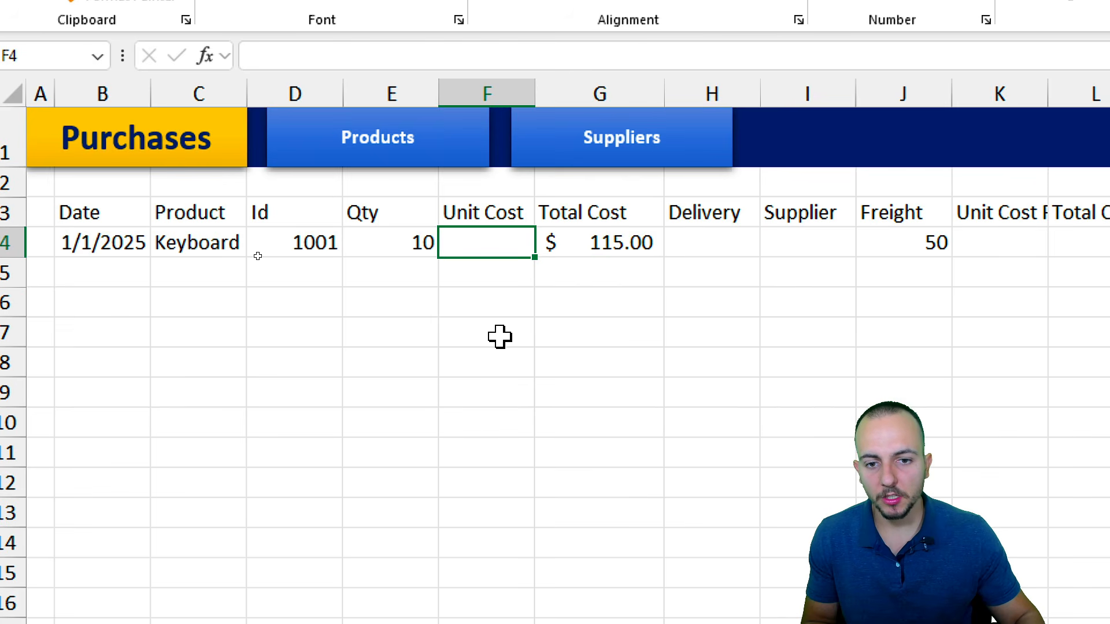
pyautogui.write('=')
pyautogui.press('Right')
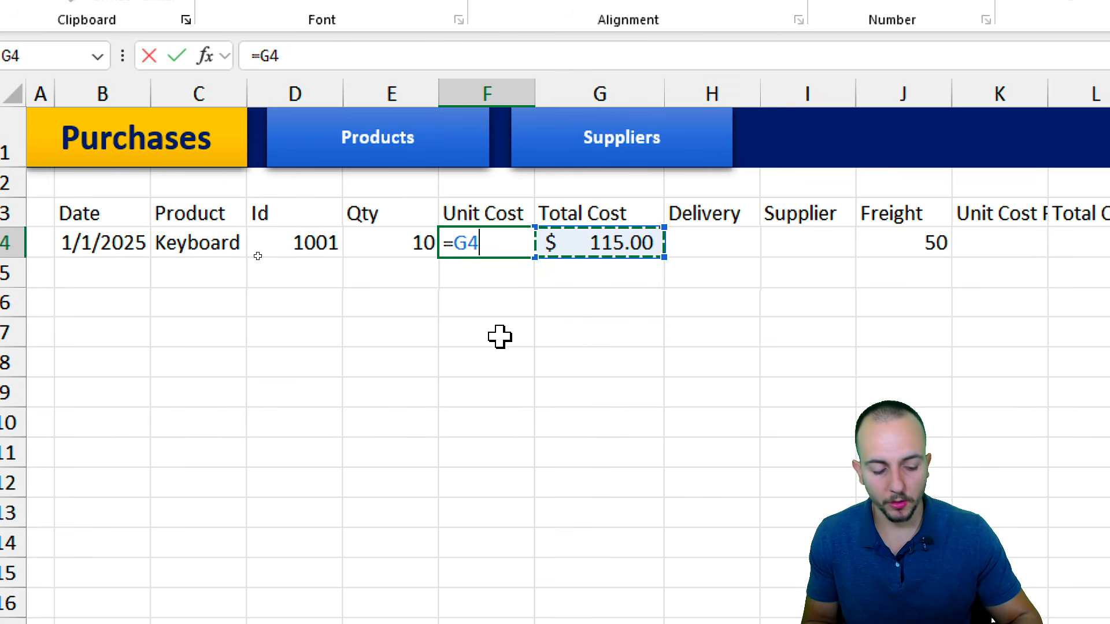
pyautogui.write('/')
pyautogui.click(423, 253)
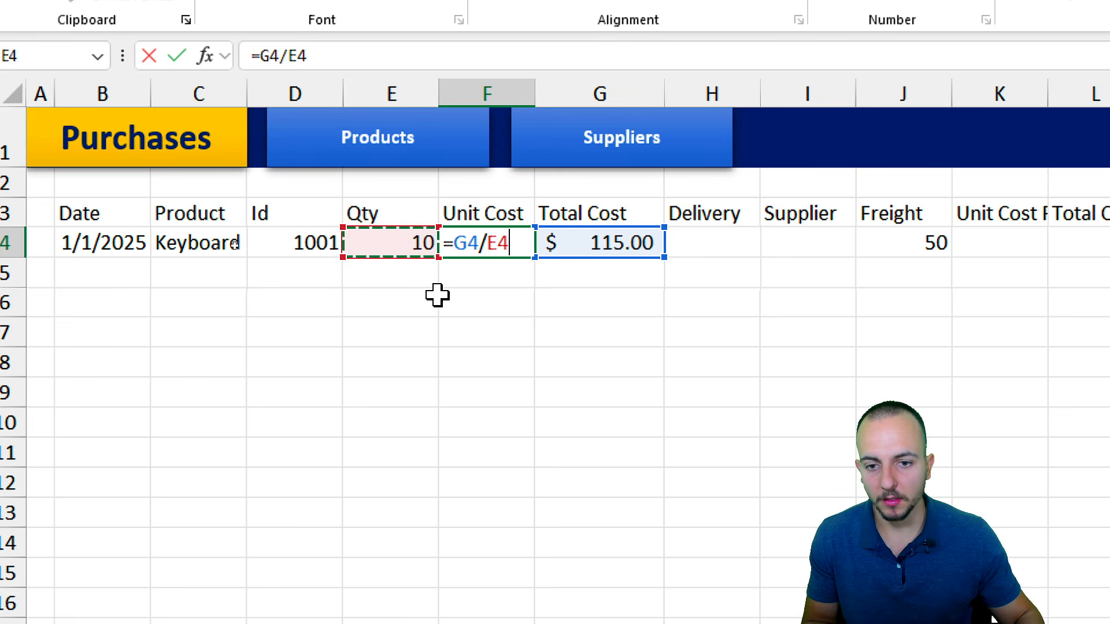
pyautogui.press('Return')
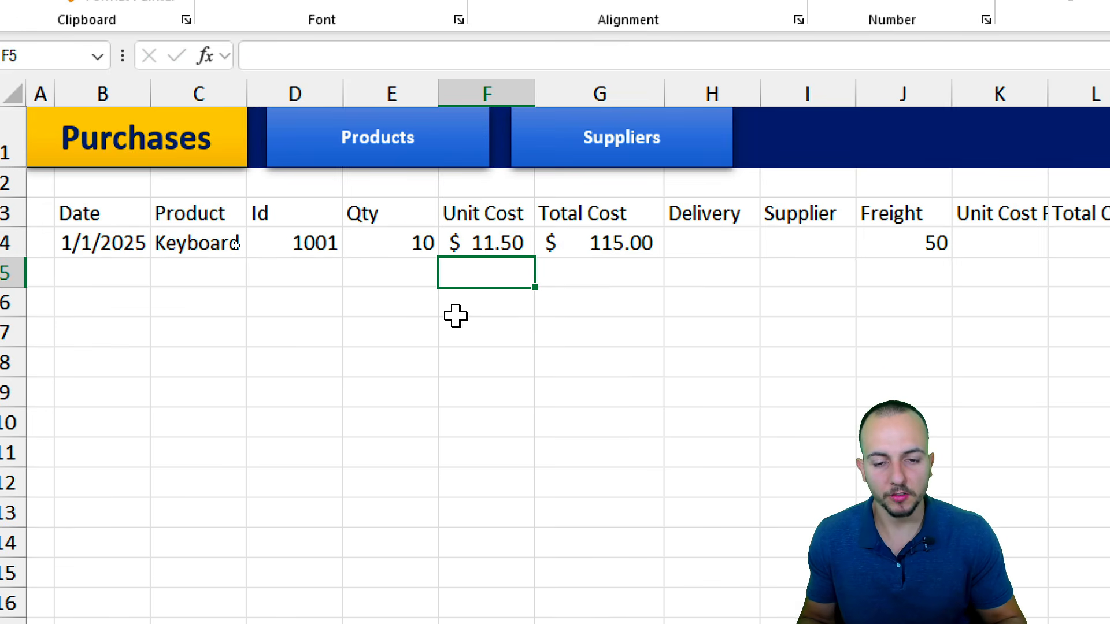
# Step: Undo the Unit Cost formula, the column G widening, the 115 entry and the clearing of F4 and G4
pyautogui.hotkey('ctrl', 'z')
pyautogui.hotkey('ctrl', 'z')
pyautogui.hotkey('ctrl', 'z')
pyautogui.hotkey('ctrl', 'z')
pyautogui.hotkey('ctrl', 'z')
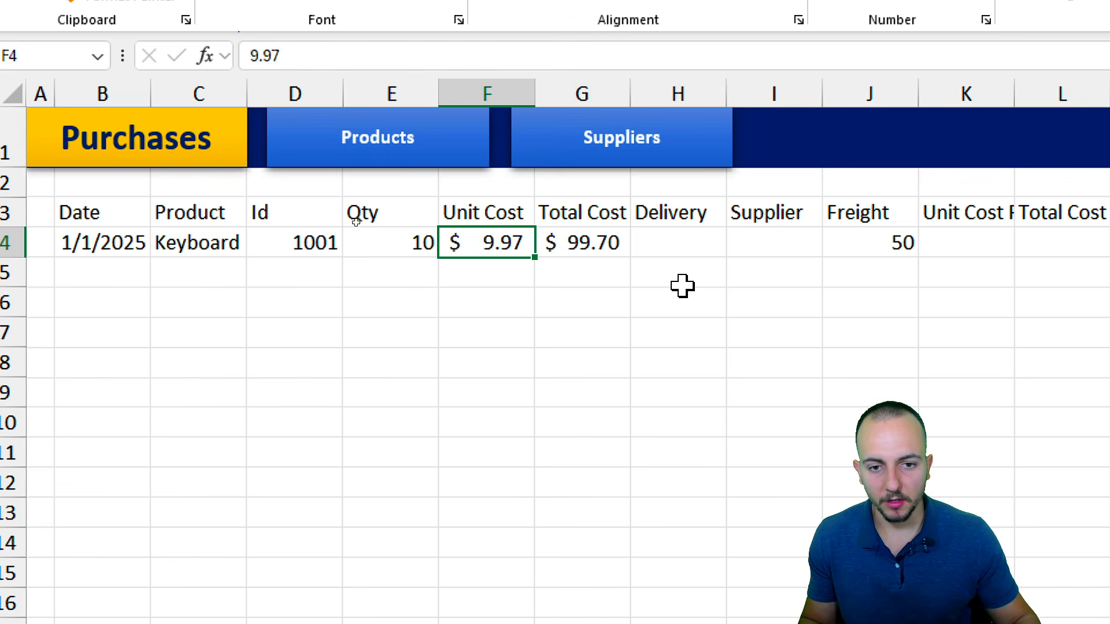
# Step: Widen the Unit Cost and Total Cost columns to the same width, and widen the Delivery column
pyautogui.moveTo(601, 75); pyautogui.dragTo(575, 81)
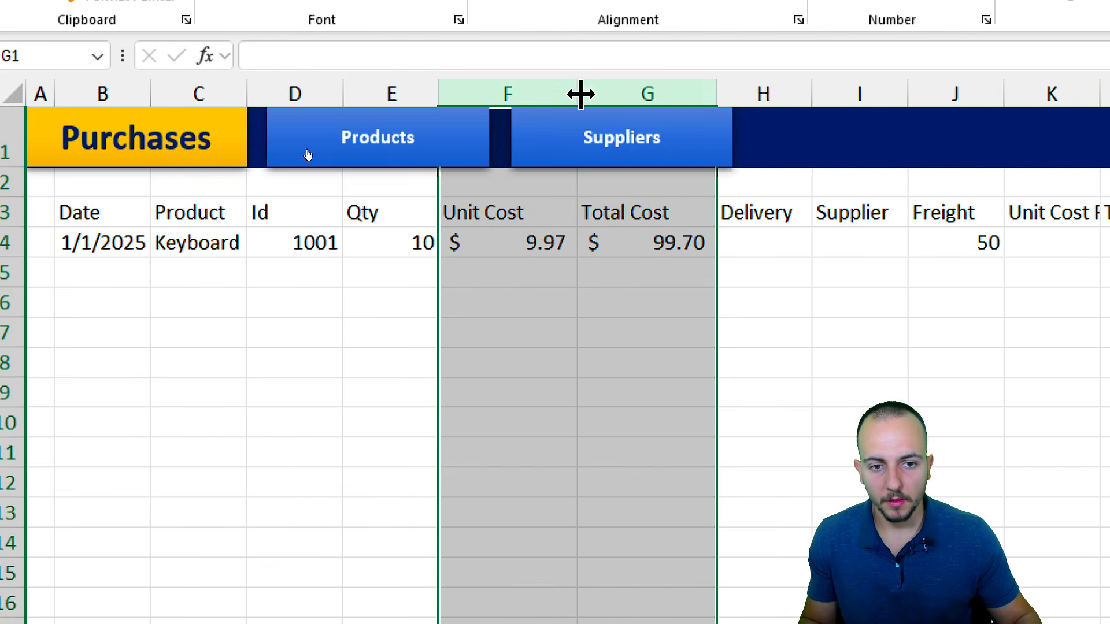
pyautogui.hscroll(3, 977, 359)
pyautogui.click(503, 243)
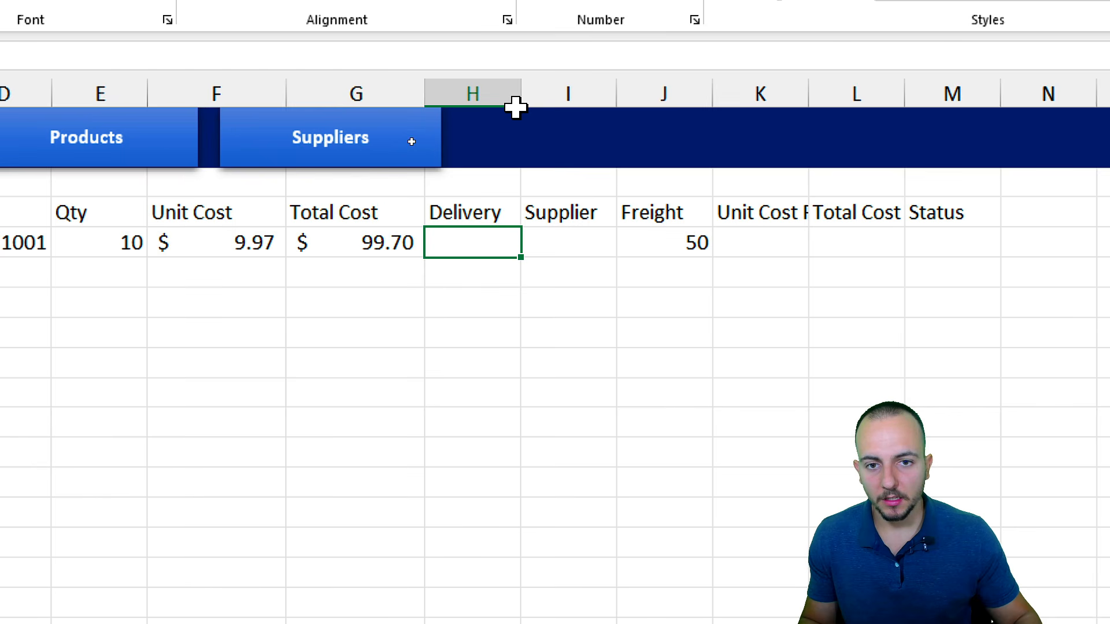
pyautogui.moveTo(520, 98); pyautogui.dragTo(553, 99)
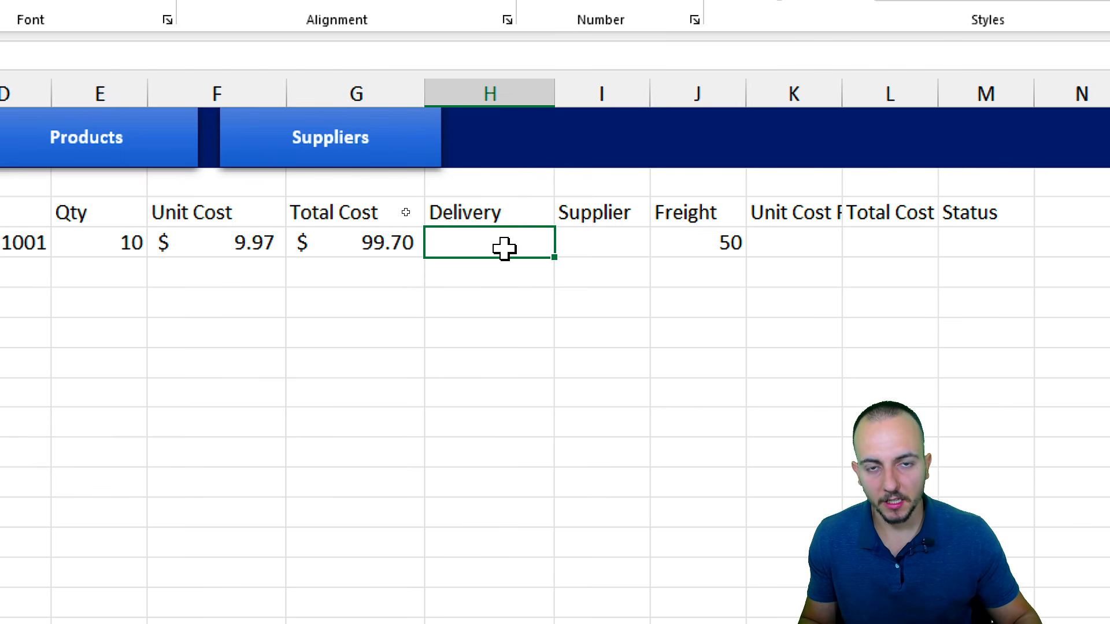
# Step: Calculate the Delivery date in H4 by adding 3 days to the purchase date in B4
pyautogui.click(126, 250)
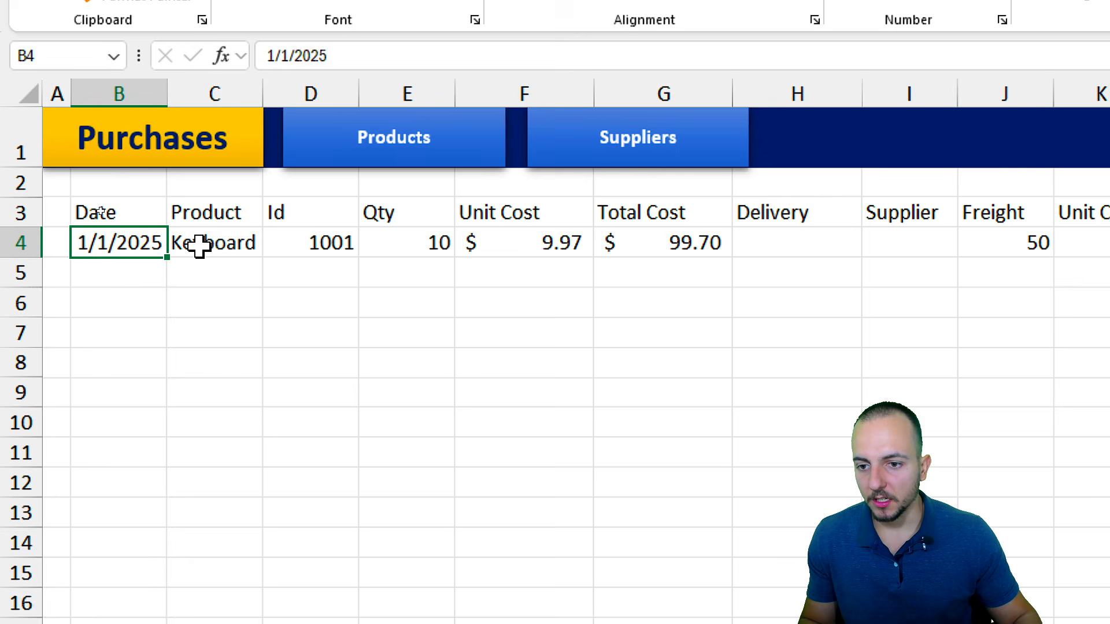
pyautogui.click(199, 245)
pyautogui.click(137, 246)
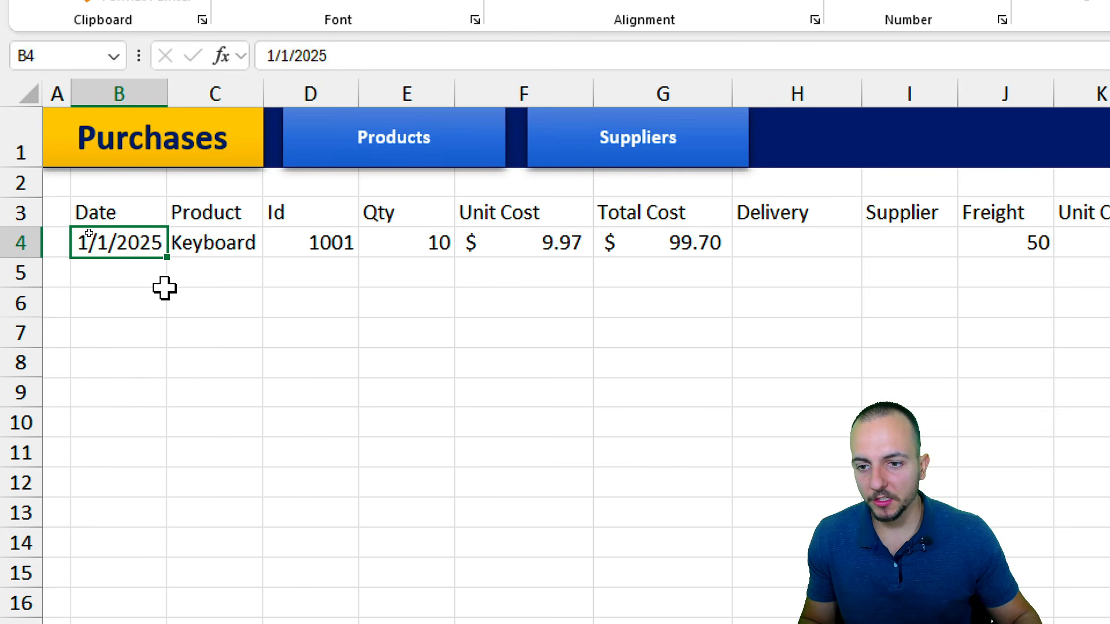
pyautogui.click(811, 243)
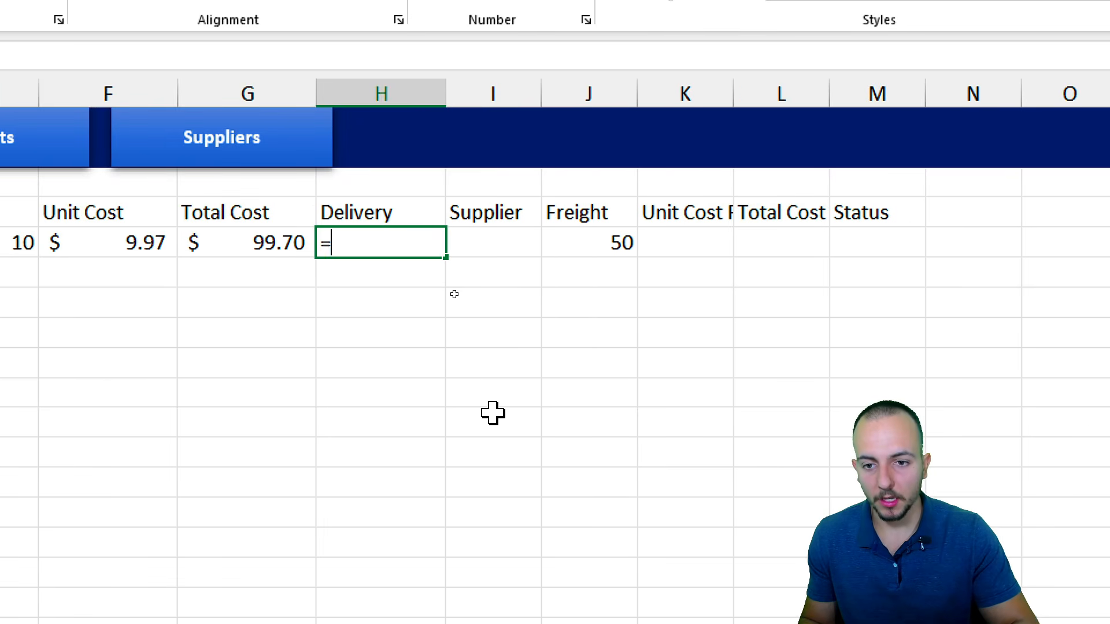
pyautogui.click(133, 247)
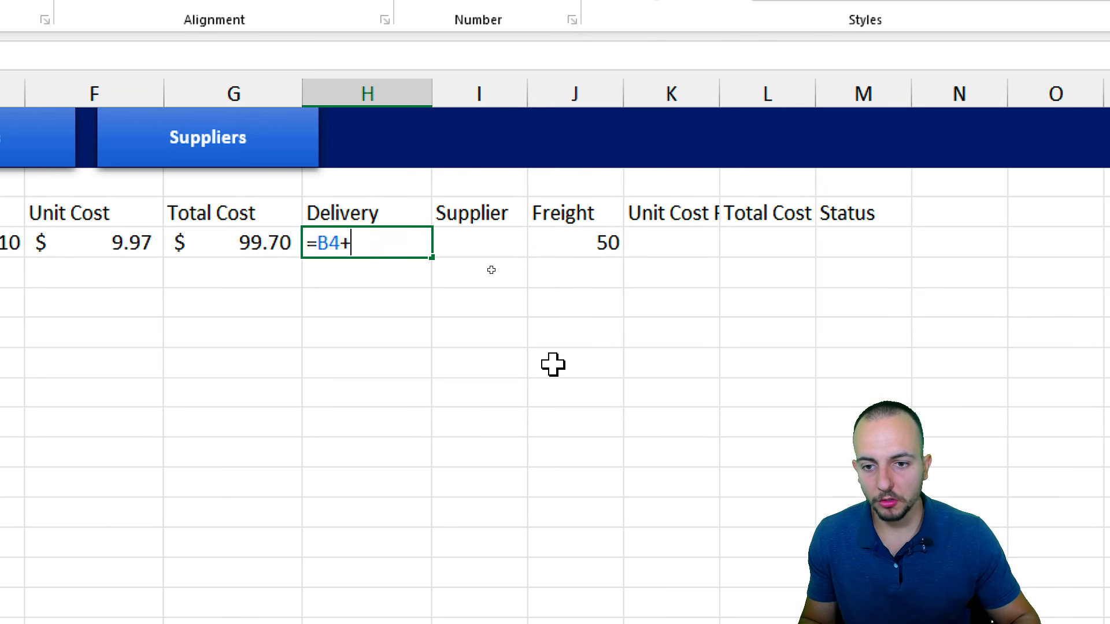
pyautogui.press('Return')
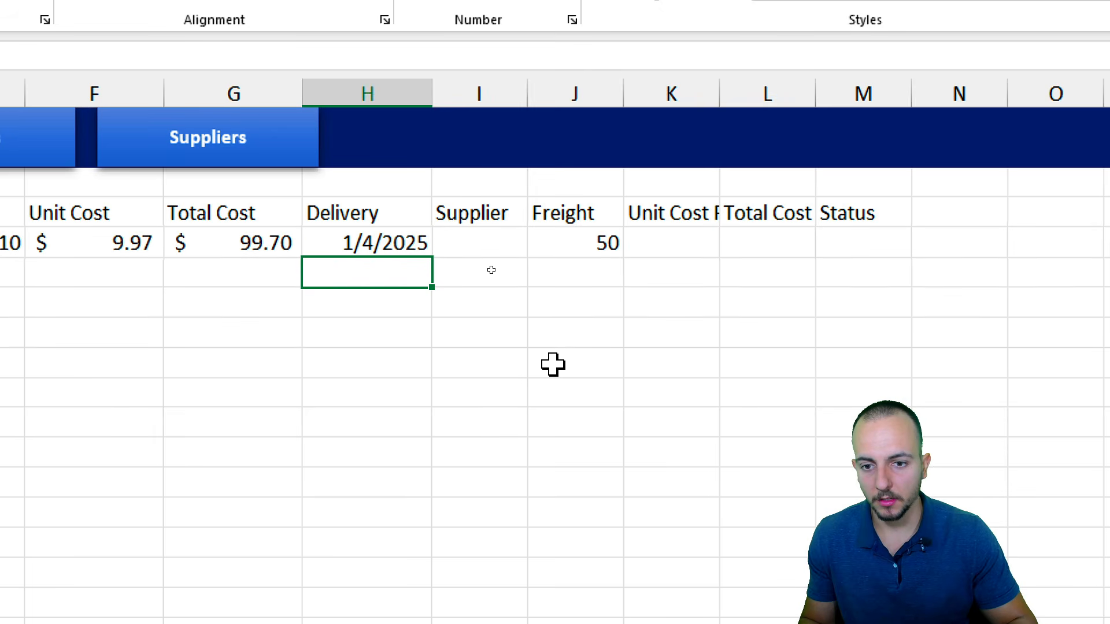
pyautogui.click(398, 234)
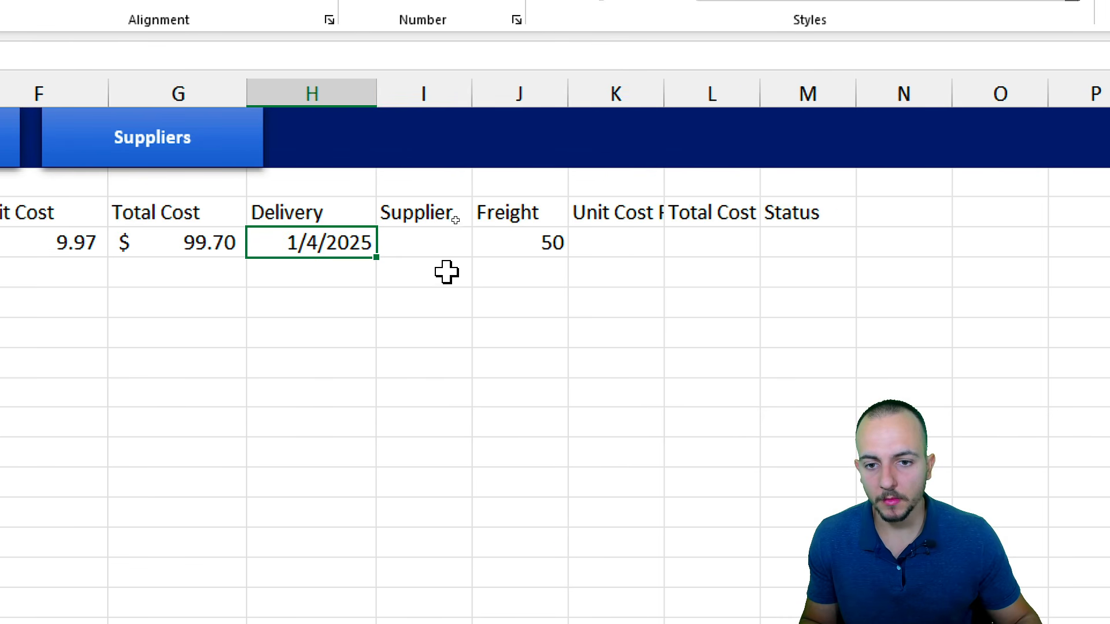
# Step: Widen the Supplier column and enter the placeholder text List in I4
pyautogui.click(954, 240)
pyautogui.moveTo(470, 94); pyautogui.dragTo(537, 95)
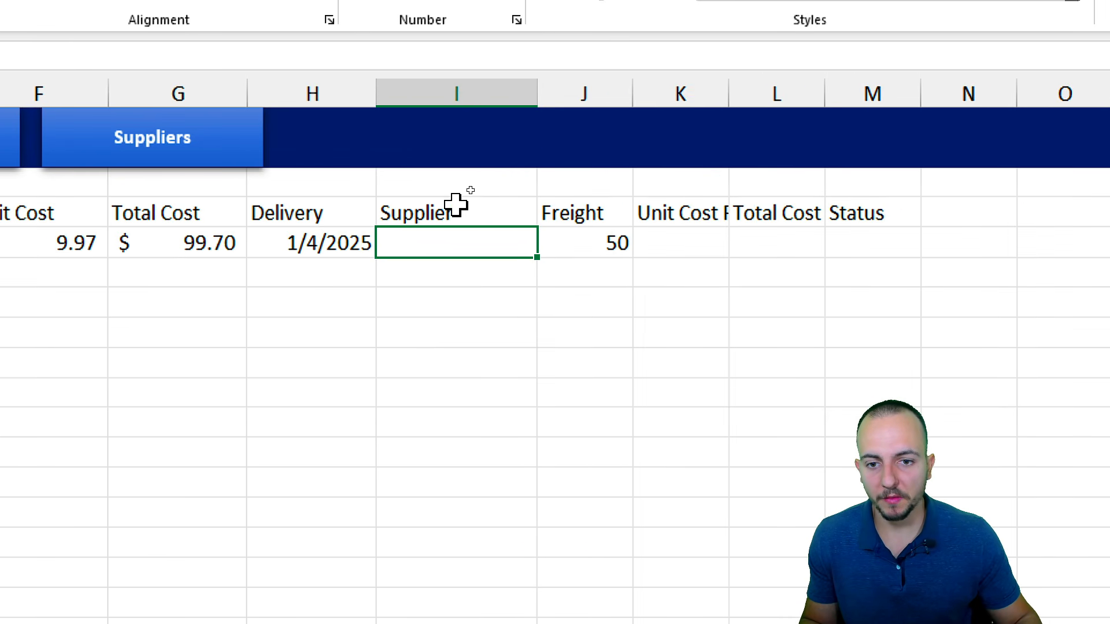
pyautogui.moveTo(481, 212); pyautogui.dragTo(472, 243)
pyautogui.click(472, 244)
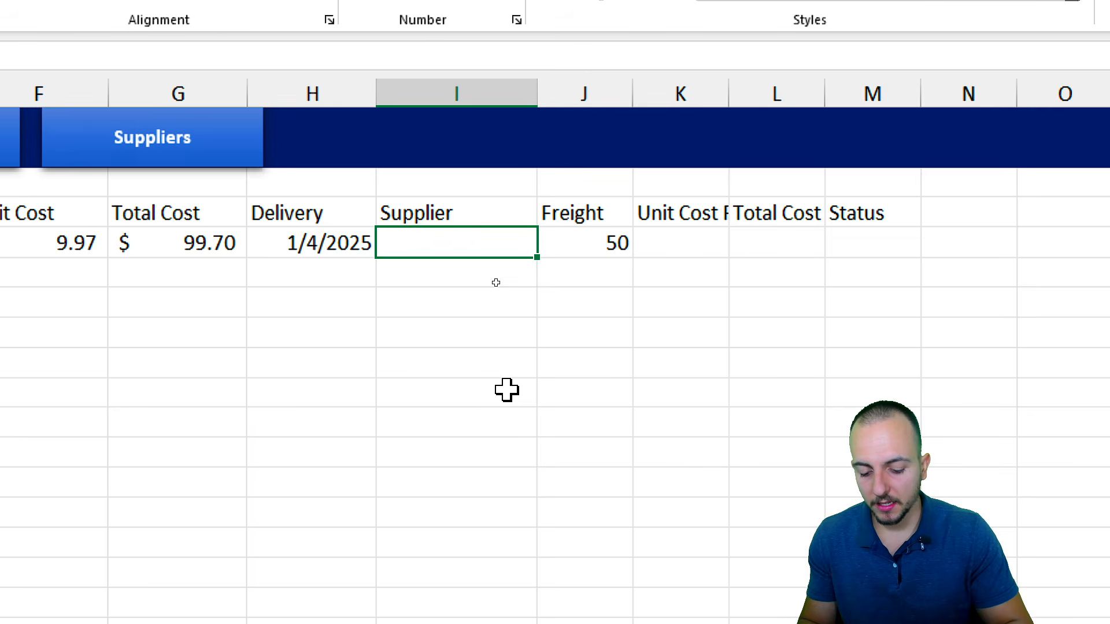
pyautogui.write('List')
pyautogui.press('Return')
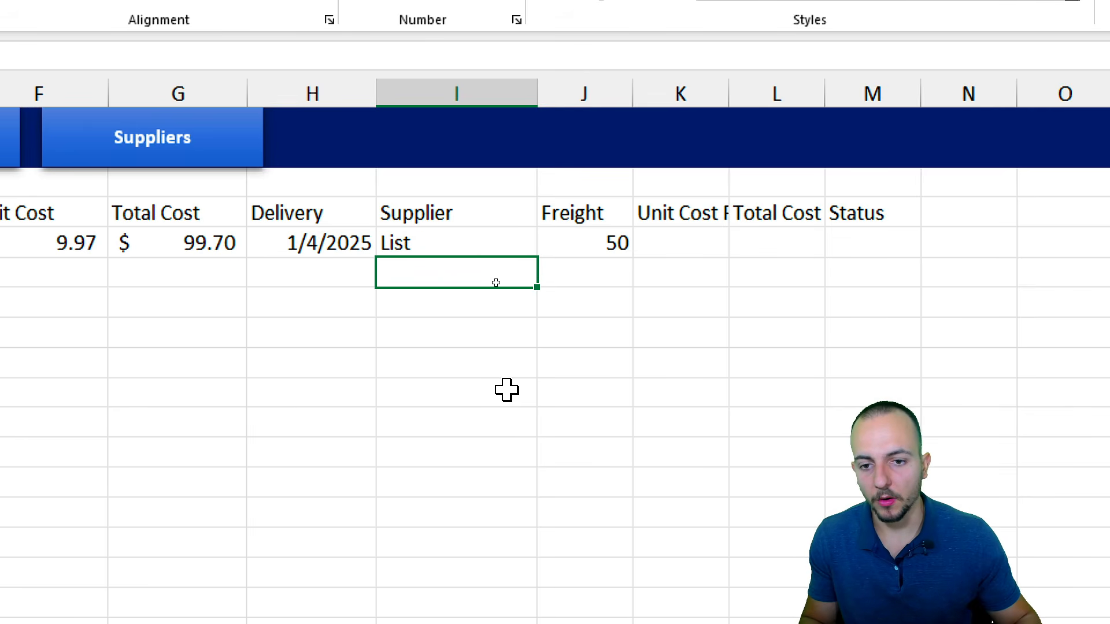
pyautogui.click(463, 244)
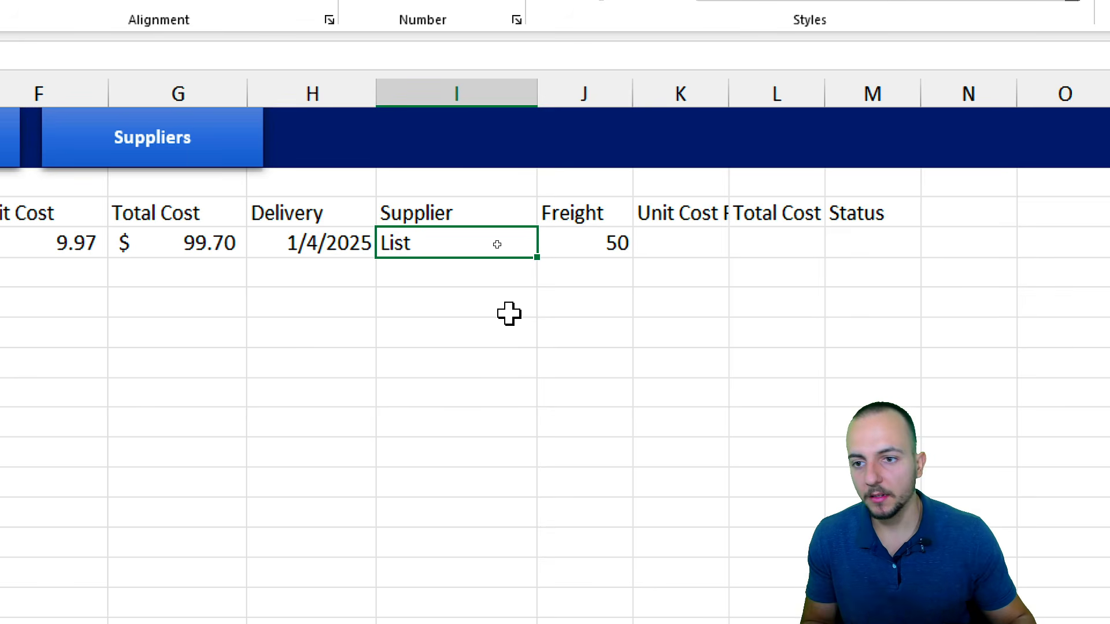
# Step: Go to the Products sheet and examine the Update and Product columns and the empty rows below the table
pyautogui.click(119, 157)
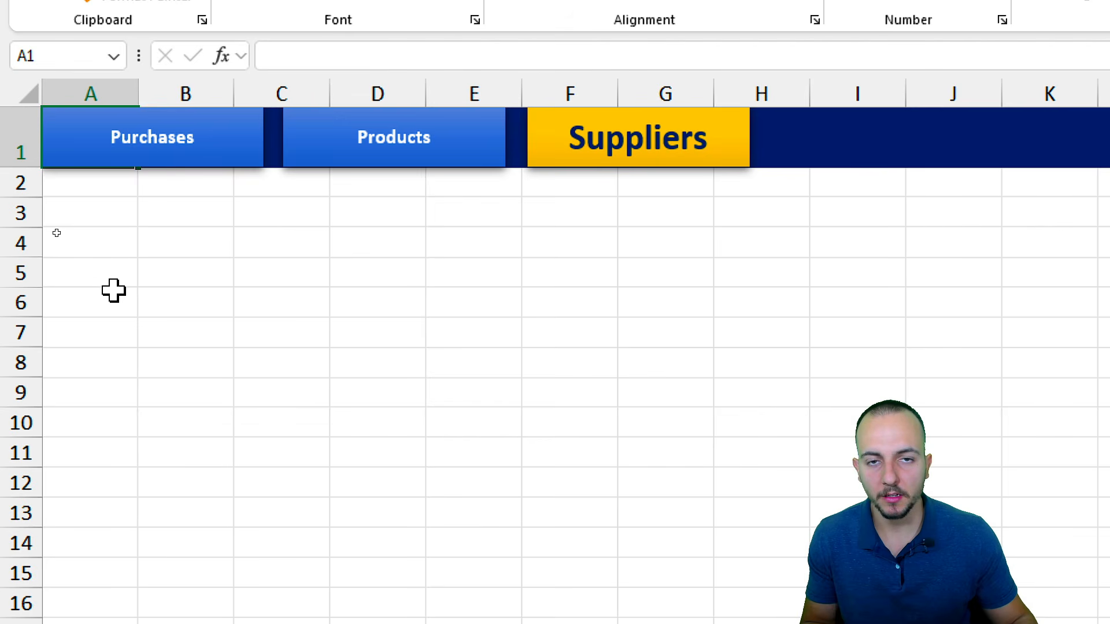
pyautogui.click(378, 176)
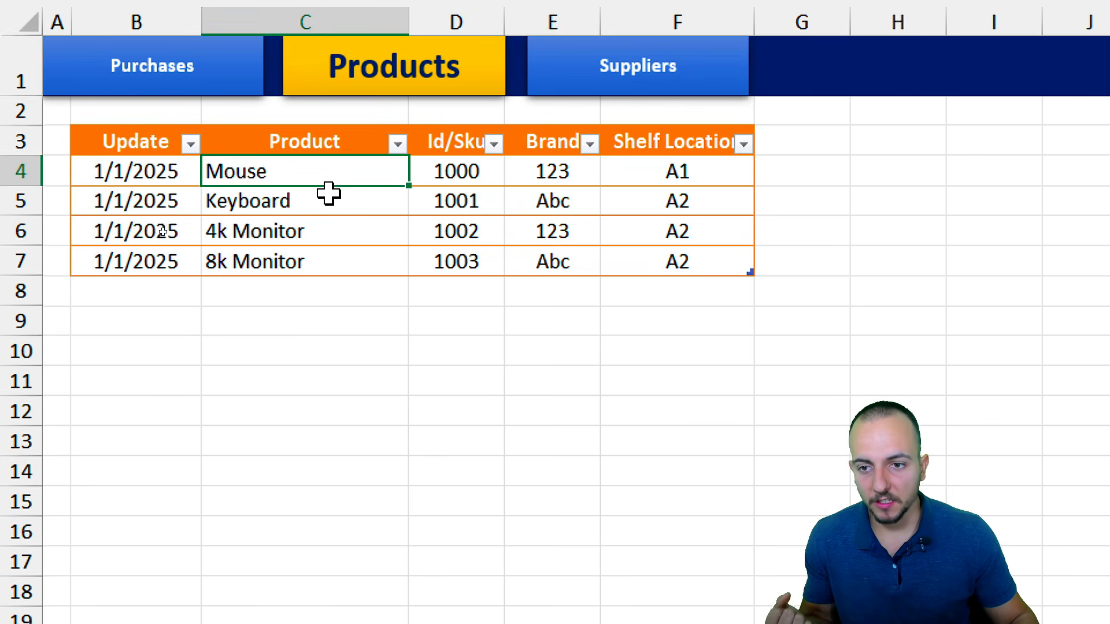
pyautogui.moveTo(327, 191); pyautogui.dragTo(310, 342)
pyautogui.click(306, 294)
pyautogui.click(161, 269)
pyautogui.click(168, 174)
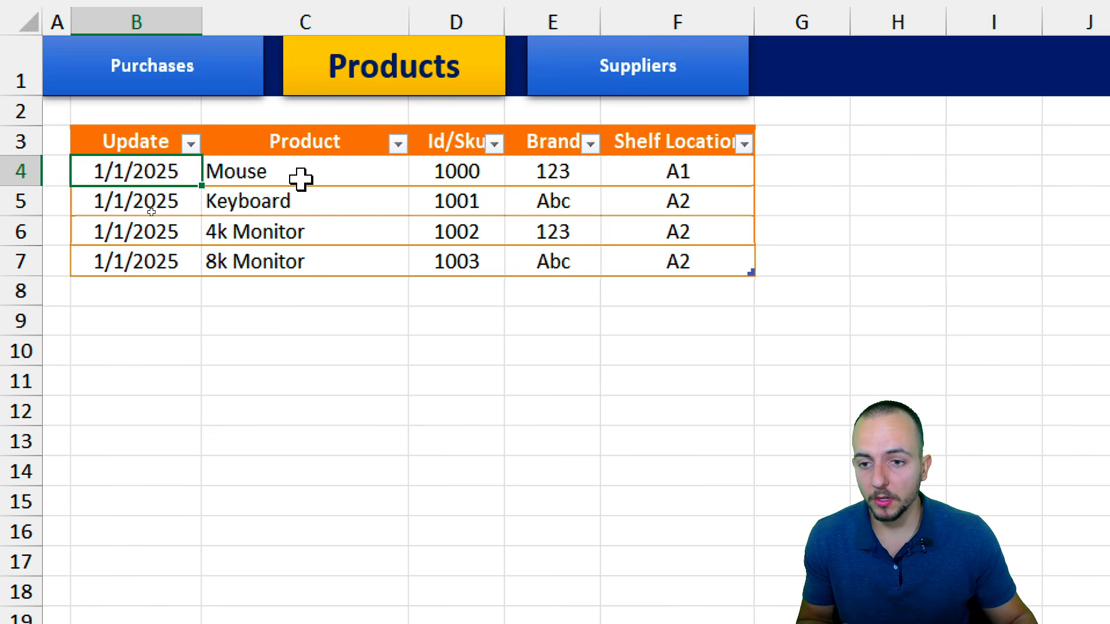
pyautogui.moveTo(303, 176); pyautogui.dragTo(313, 397)
pyautogui.moveTo(306, 291); pyautogui.dragTo(313, 489)
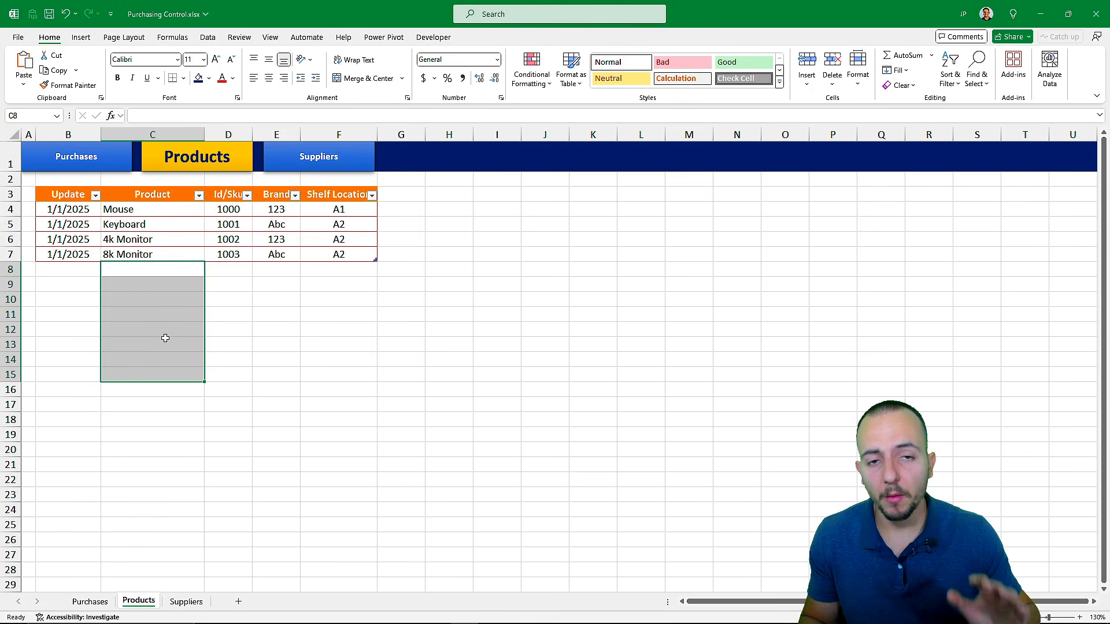
pyautogui.click(94, 283)
pyautogui.click(79, 271)
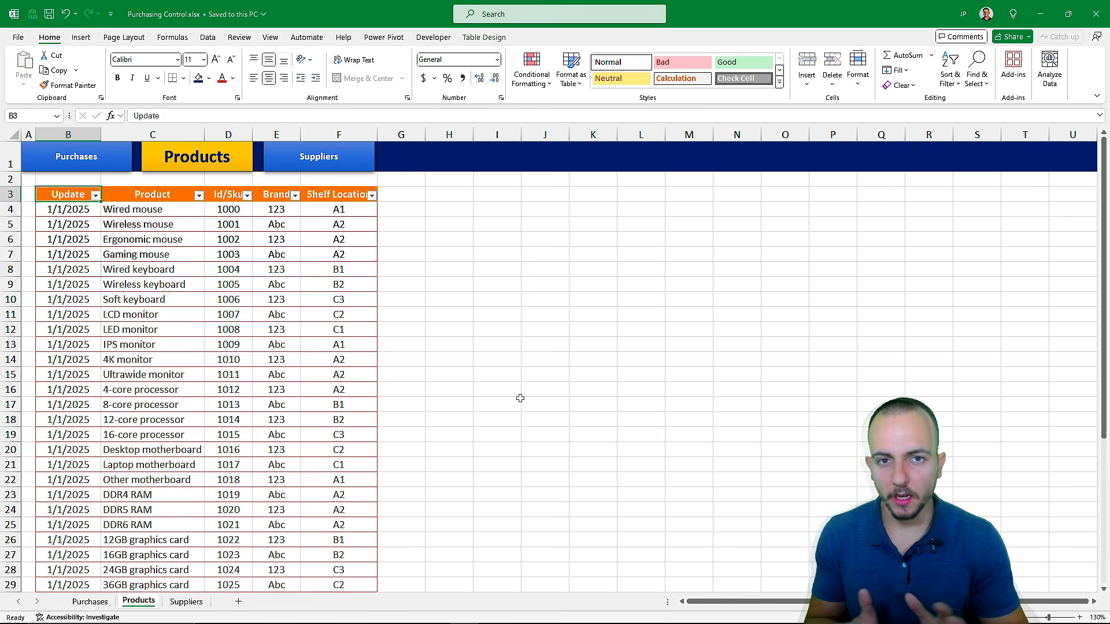
# Step: Look through the expanded product list on the Products sheet and return to its header row
pyautogui.scroll(-6, 520, 398)
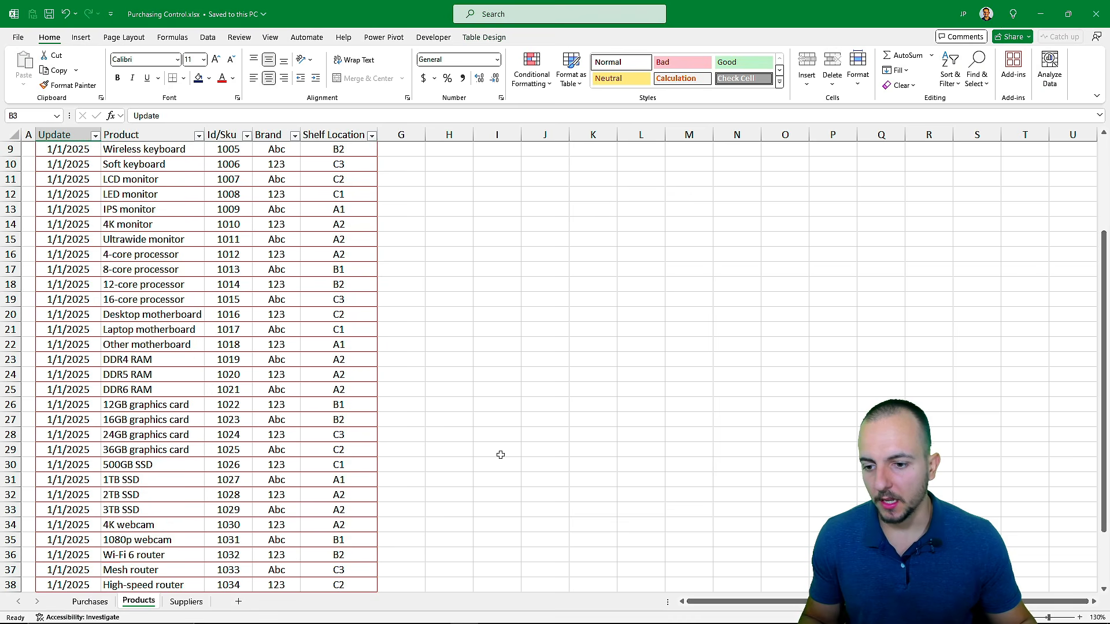
pyautogui.scroll(6, 438, 403)
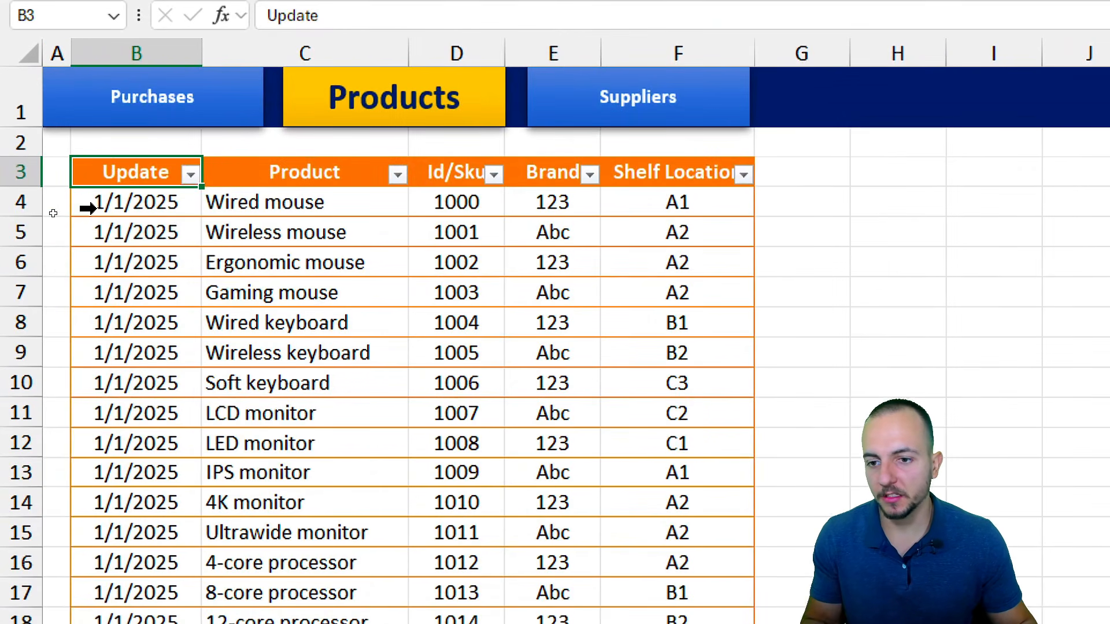
pyautogui.click(297, 180)
pyautogui.moveTo(301, 202); pyautogui.dragTo(289, 413)
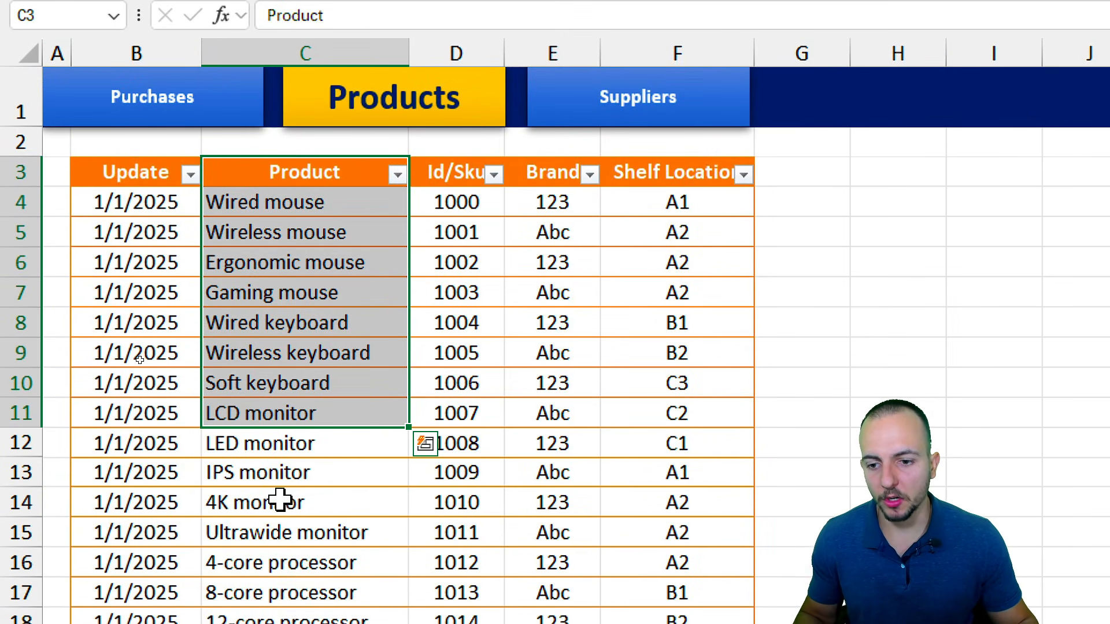
pyautogui.scroll(-3, 297, 540)
pyautogui.scroll(-1, 350, 541)
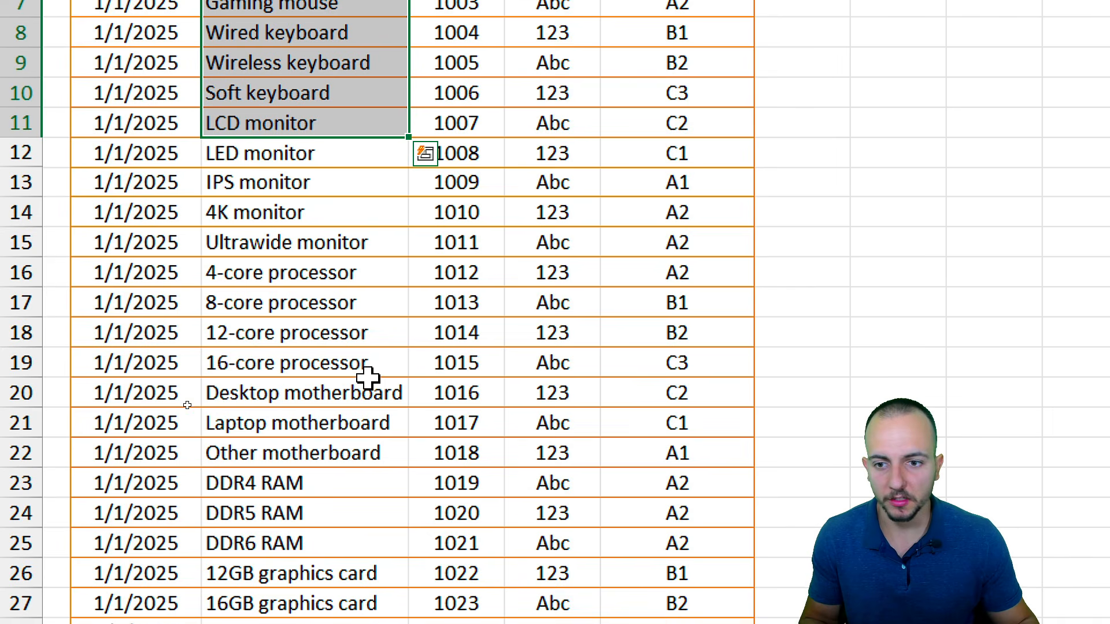
pyautogui.scroll(3, 366, 379)
pyautogui.click(155, 146)
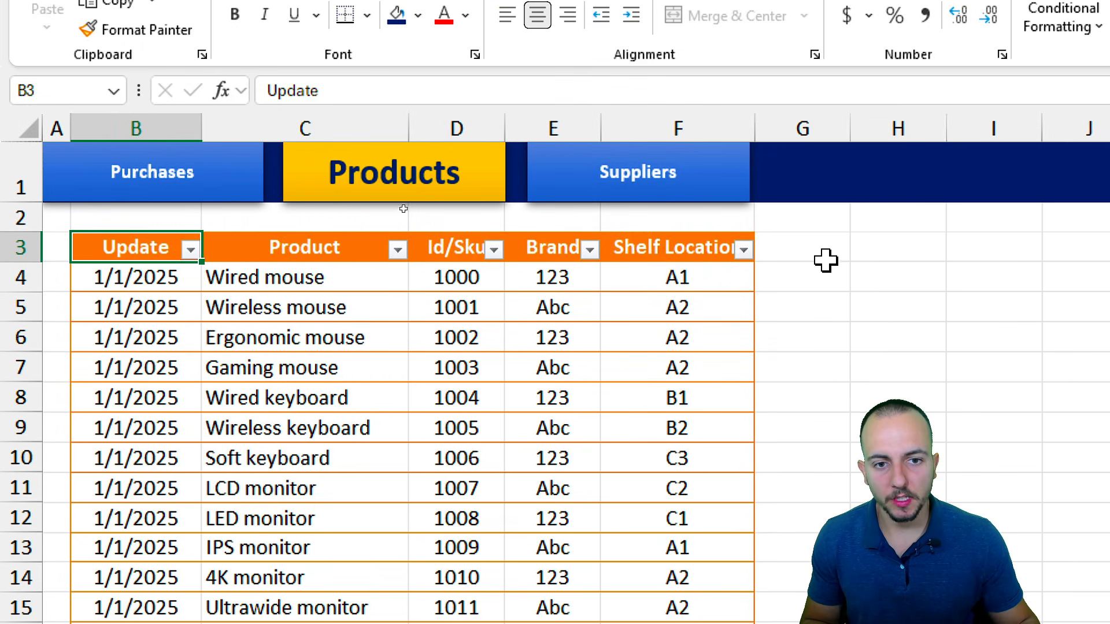
# Step: Open the Suppliers sheet, narrow column A to a slim margin and select B6 as the table's starting cell
pyautogui.click(682, 72)
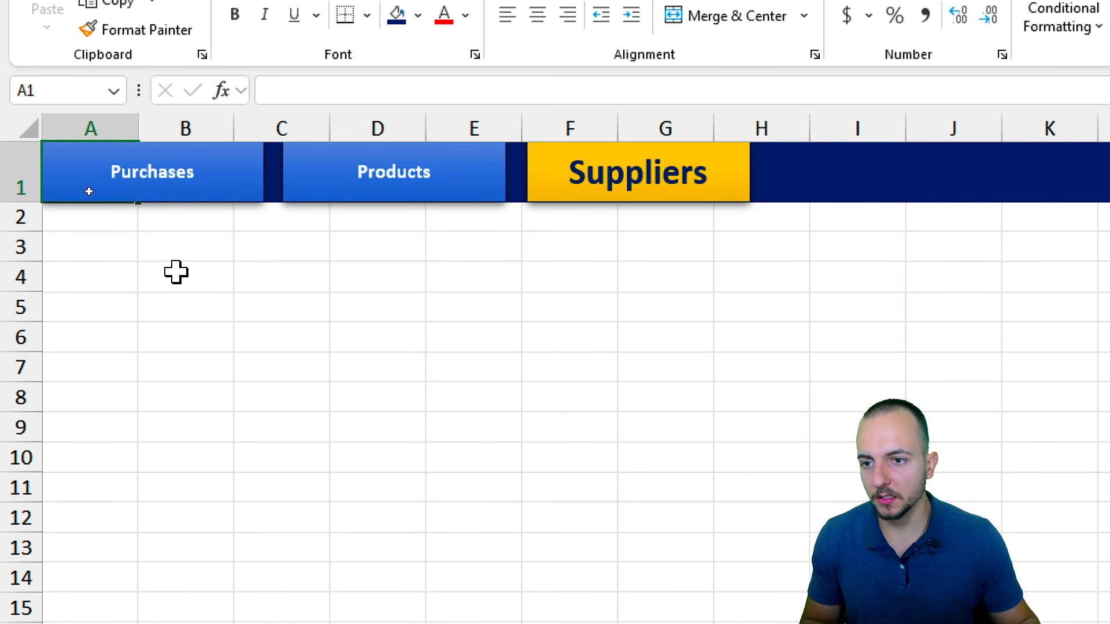
pyautogui.moveTo(134, 117); pyautogui.dragTo(70, 129)
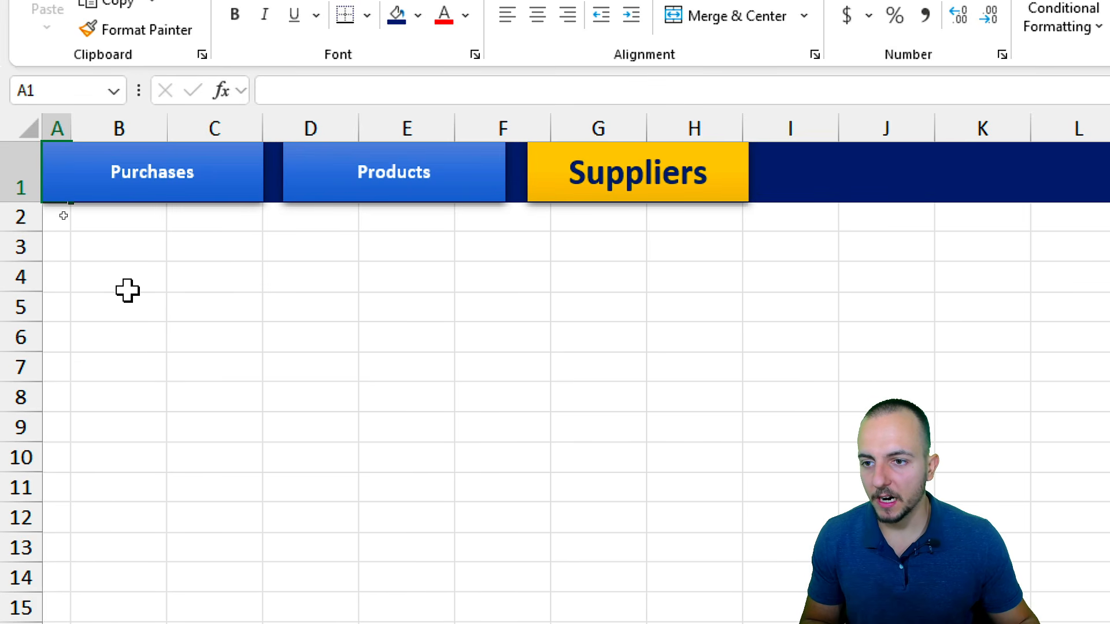
pyautogui.click(124, 342)
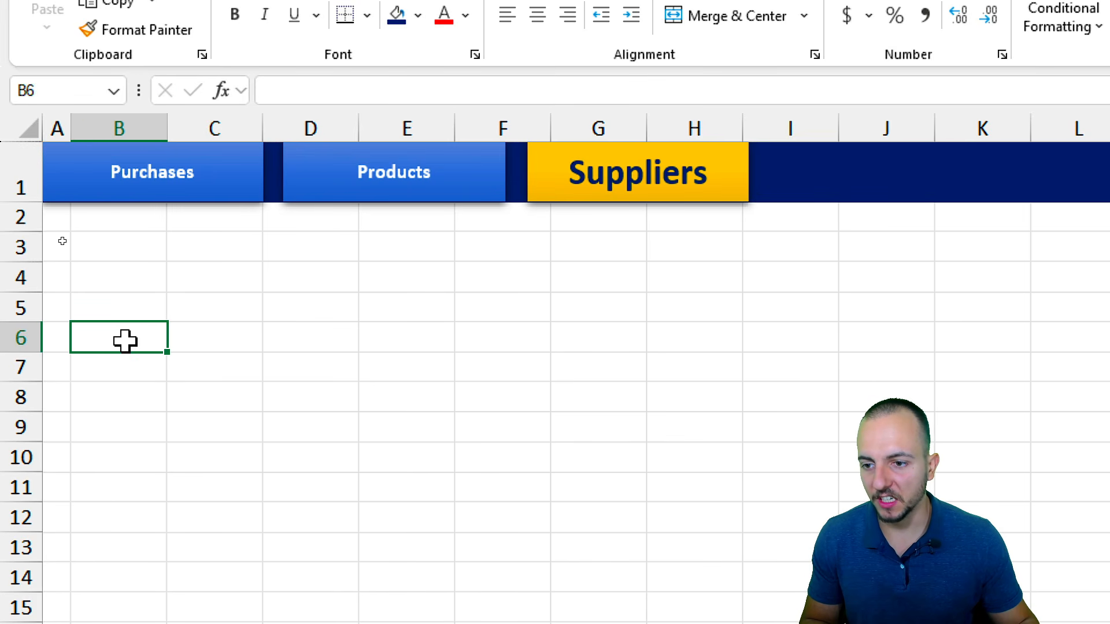
pyautogui.click(23, 338)
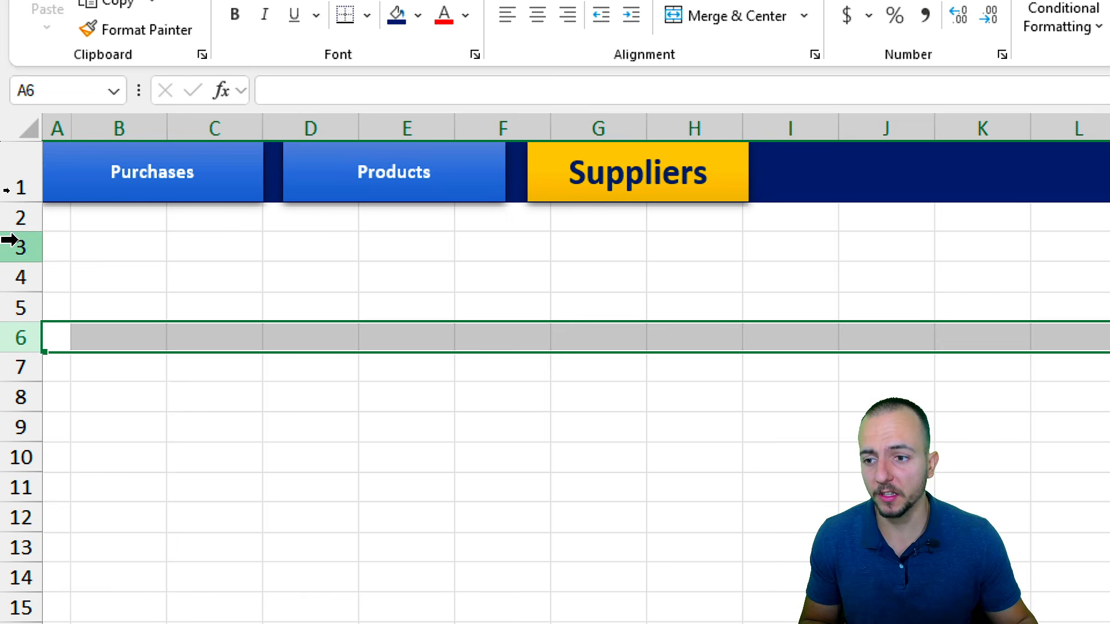
pyautogui.click(14, 245)
pyautogui.click(21, 333)
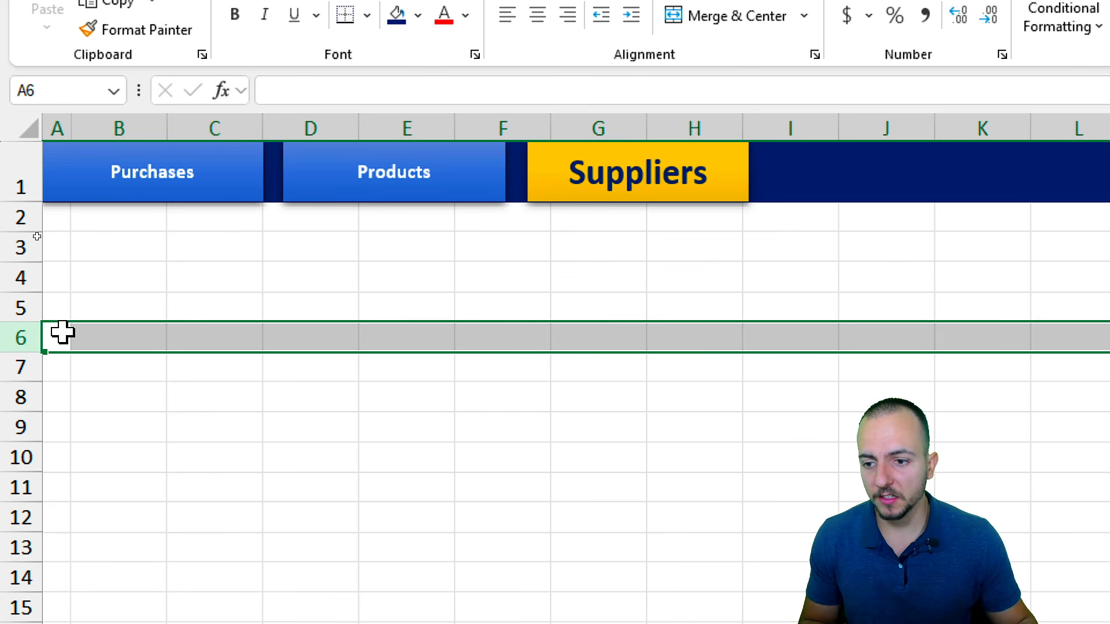
pyautogui.click(96, 334)
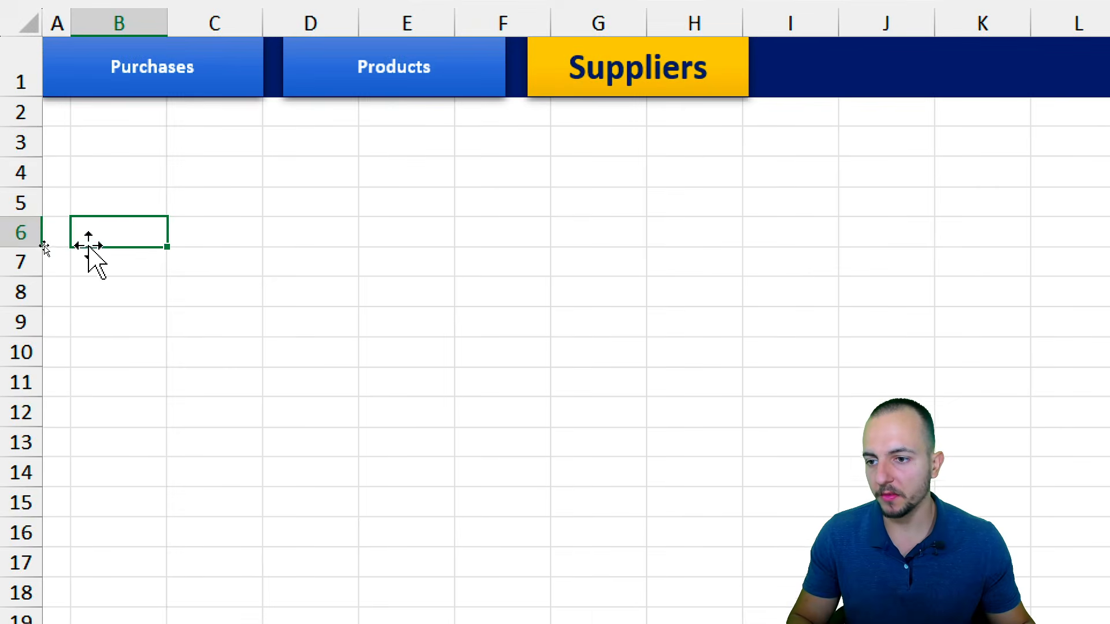
# Step: Enter the supplier table headers Date, Supplier, Email, Phone and Address across B6 to F6
pyautogui.click(12, 239)
pyautogui.click(109, 238)
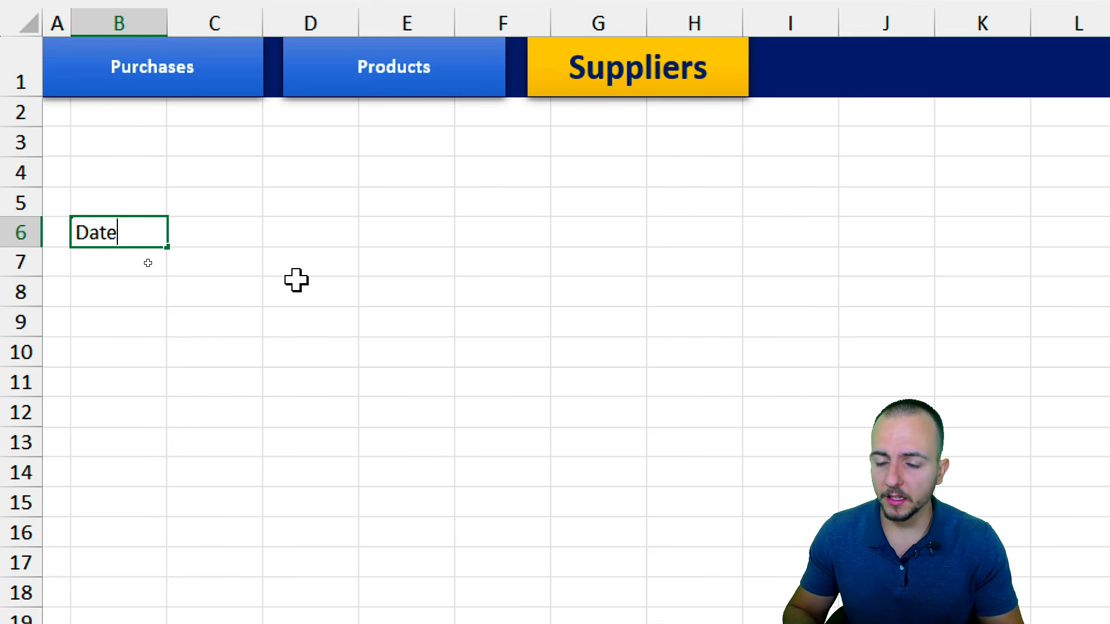
pyautogui.press('Tab')
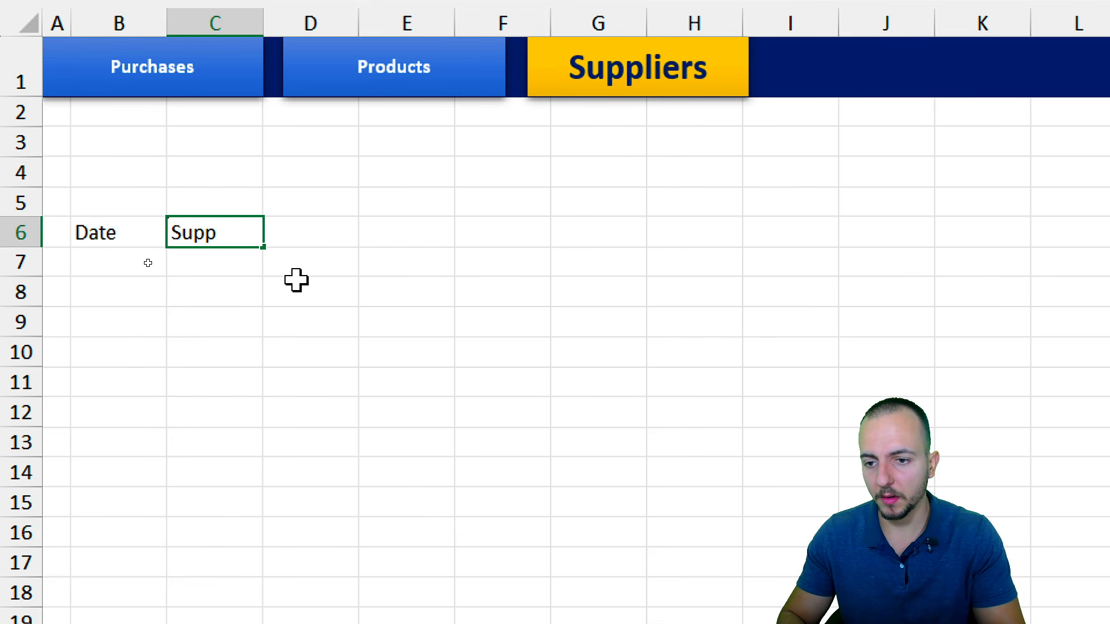
pyautogui.write('Supplier')
pyautogui.press('Tab')
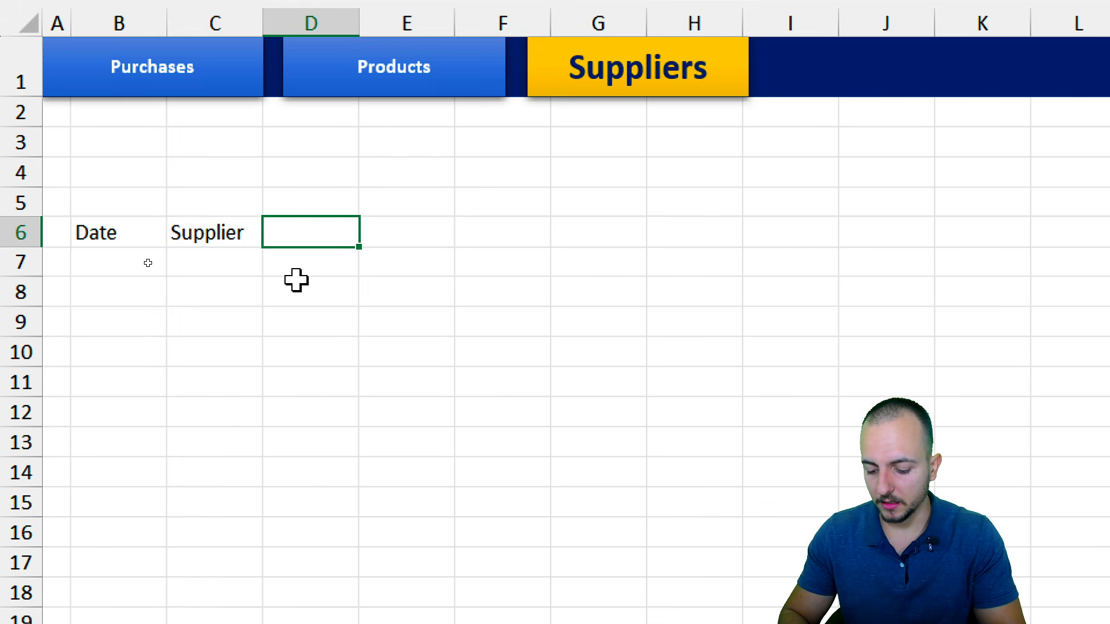
pyautogui.press('Tab')
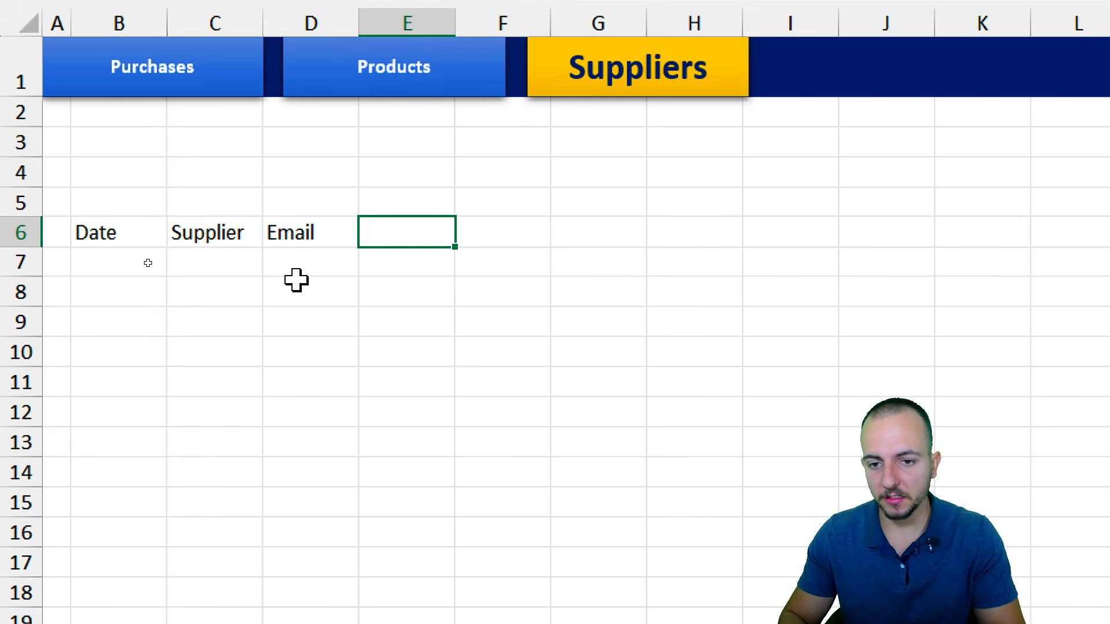
pyautogui.press('Tab')
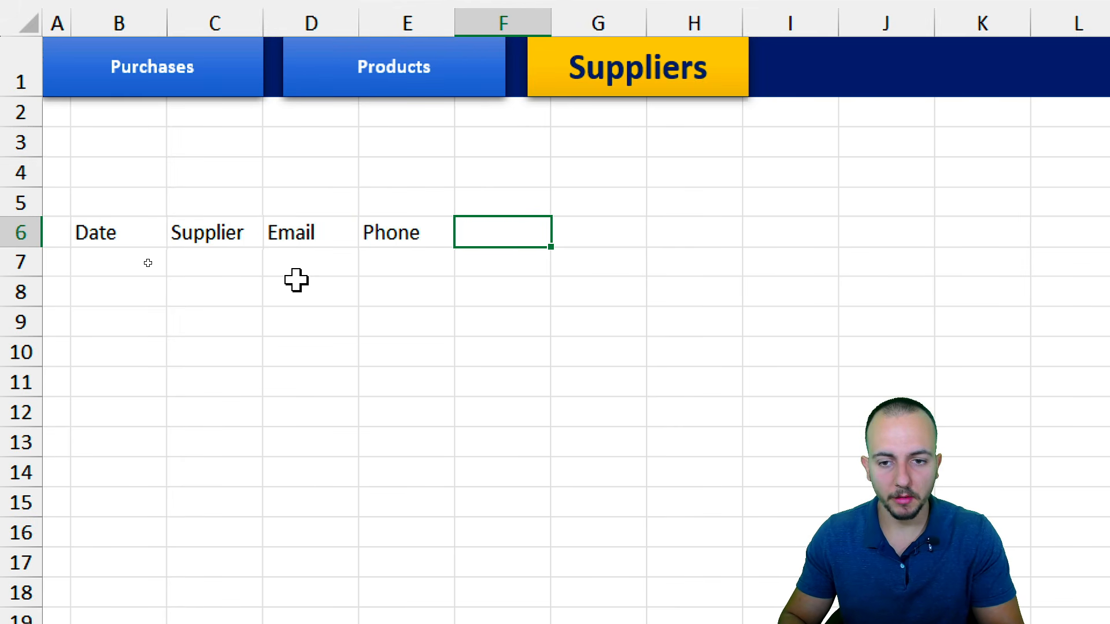
pyautogui.write('Addres')
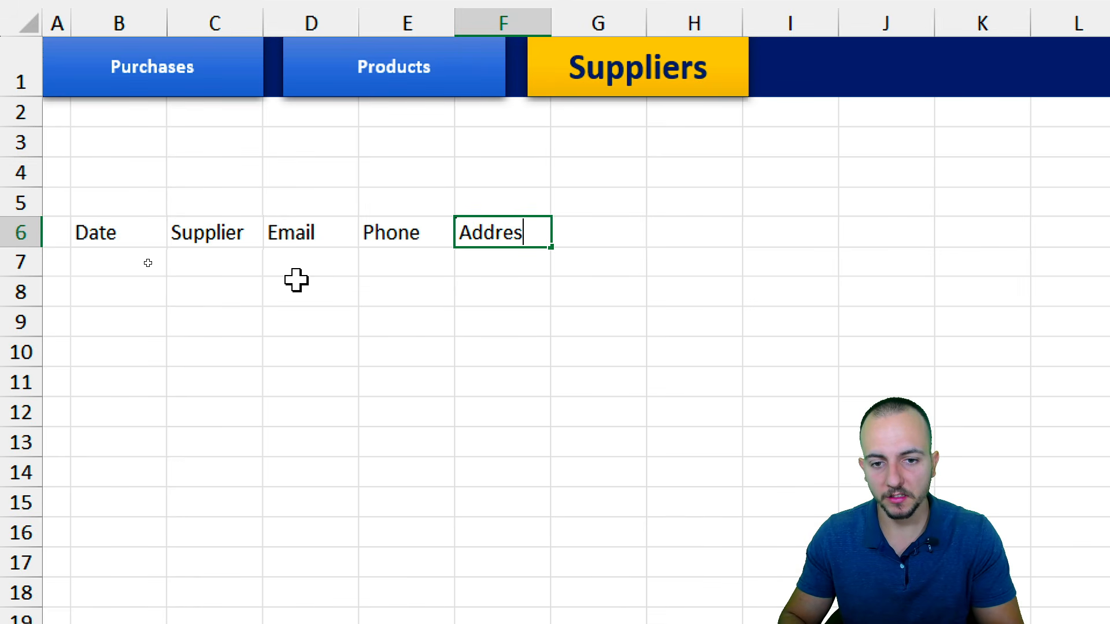
pyautogui.write('s')
pyautogui.press('Tab')
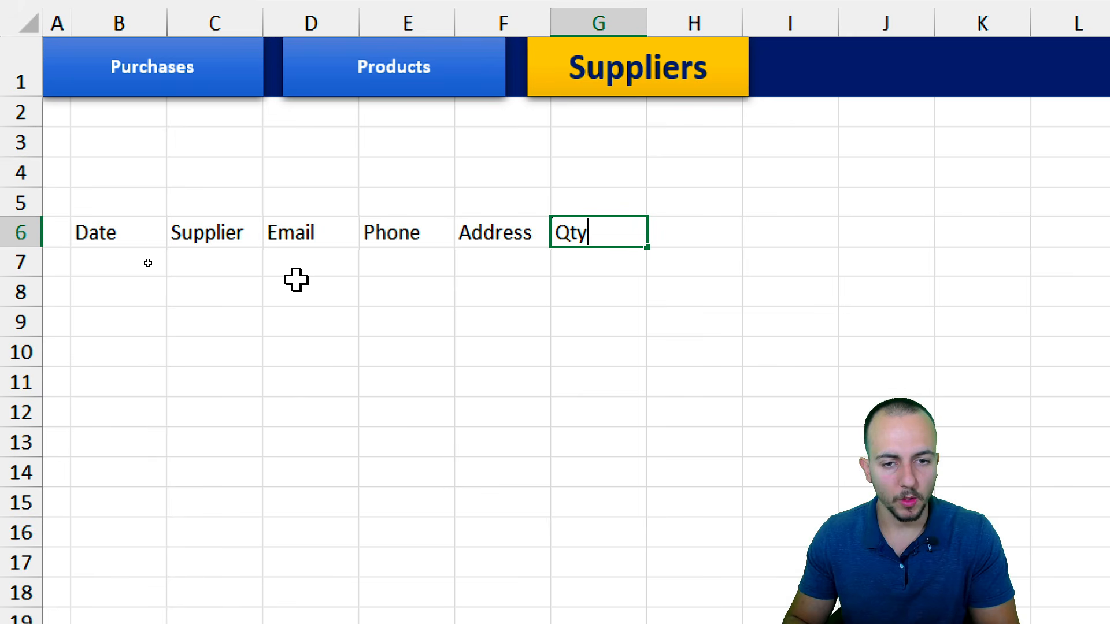
# Step: Add the header Qty Purchased in G6 and select the adjacent cell H6
pyautogui.write('Qty Purchased')
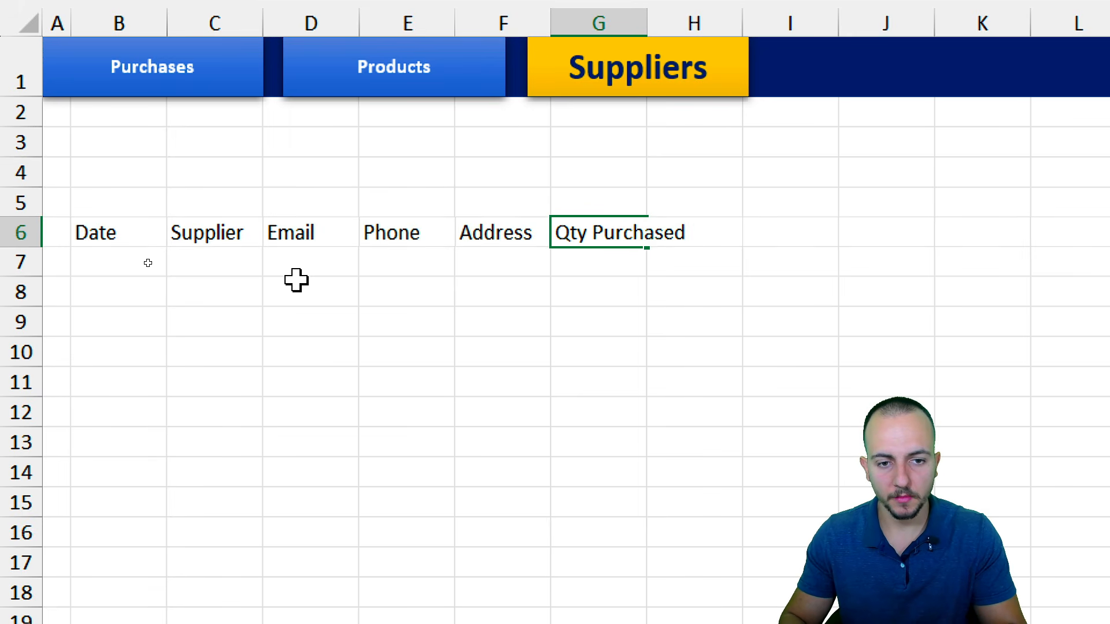
pyautogui.press('Return')
pyautogui.press('Up')
pyautogui.hotkey('ctrl', 'Right')
pyautogui.press('Right')
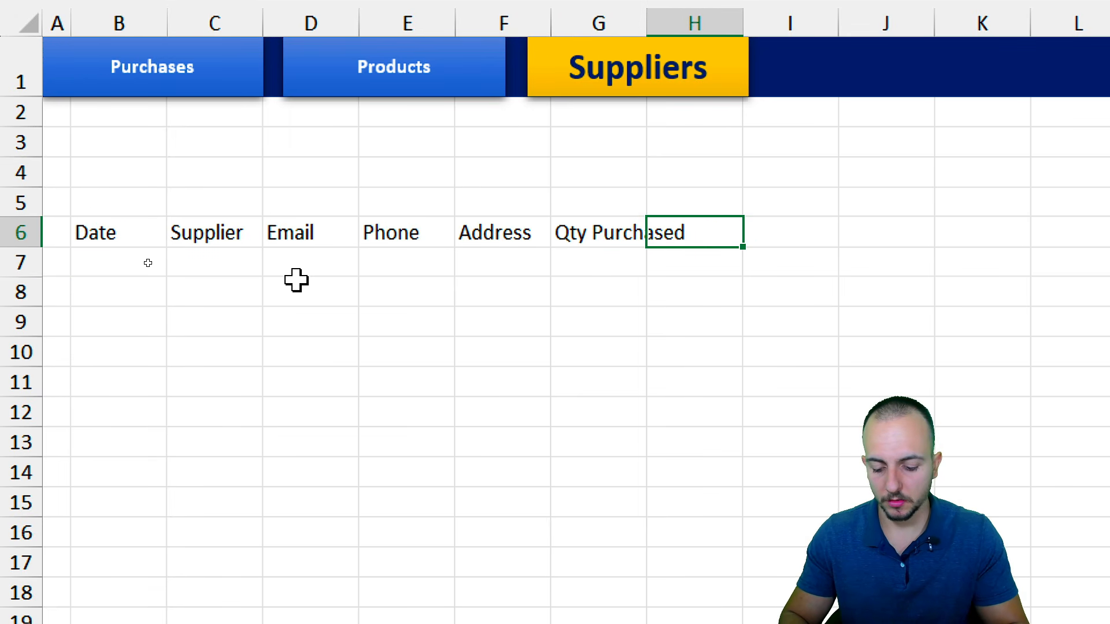
# Step: Add the header Total Purchased in H6 and widen columns G and H equally to fit their headers
pyautogui.write('Total Purchased')
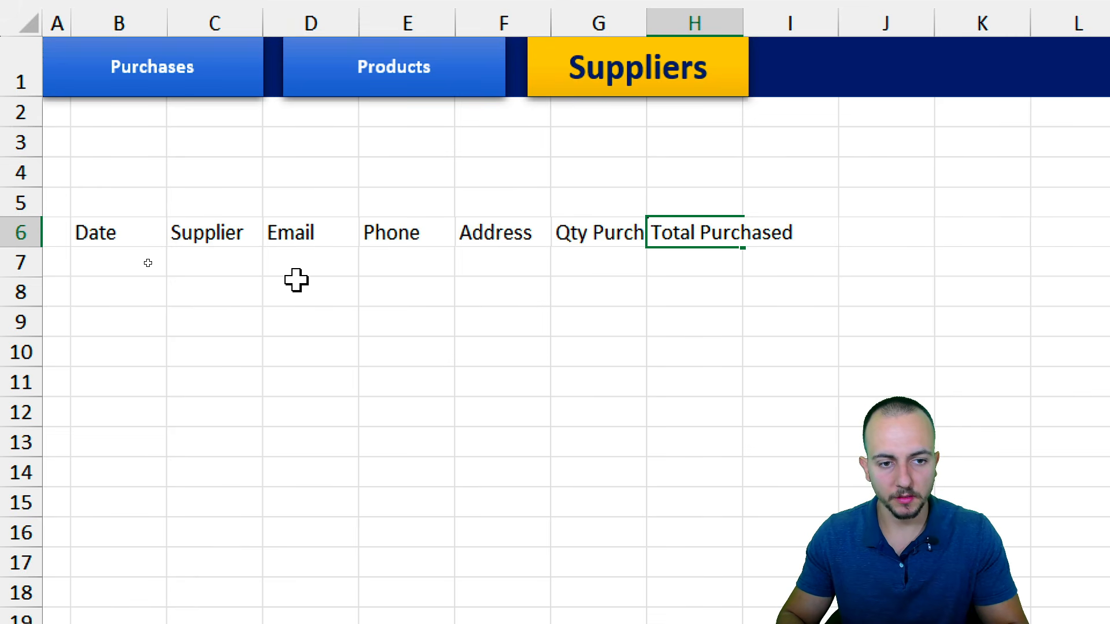
pyautogui.press('Return')
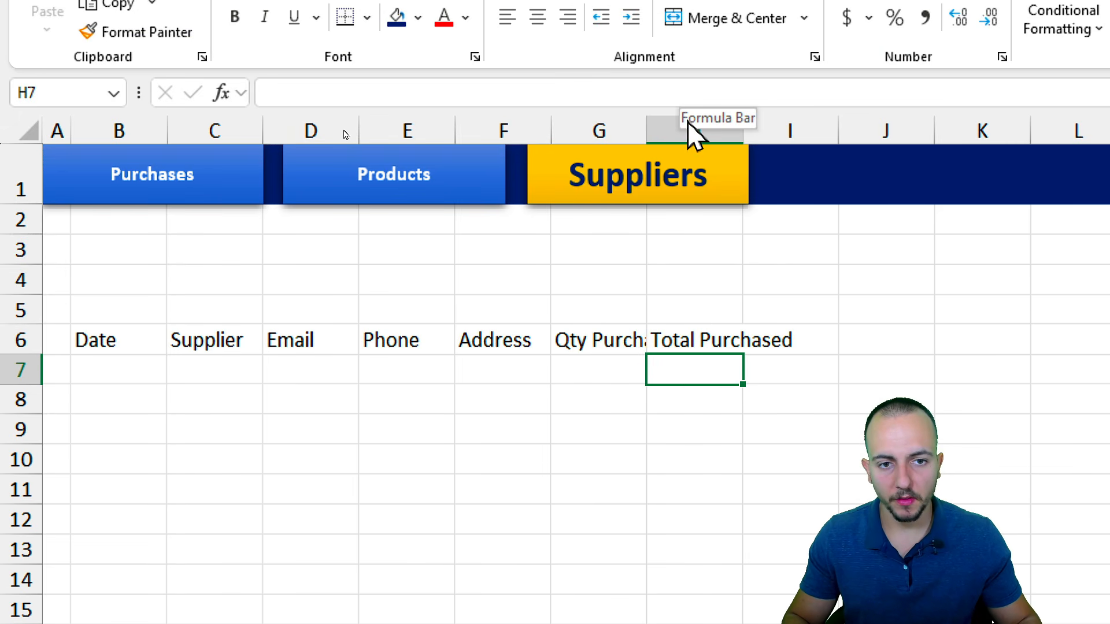
pyautogui.click(655, 18)
pyautogui.moveTo(654, 121); pyautogui.dragTo(733, 126)
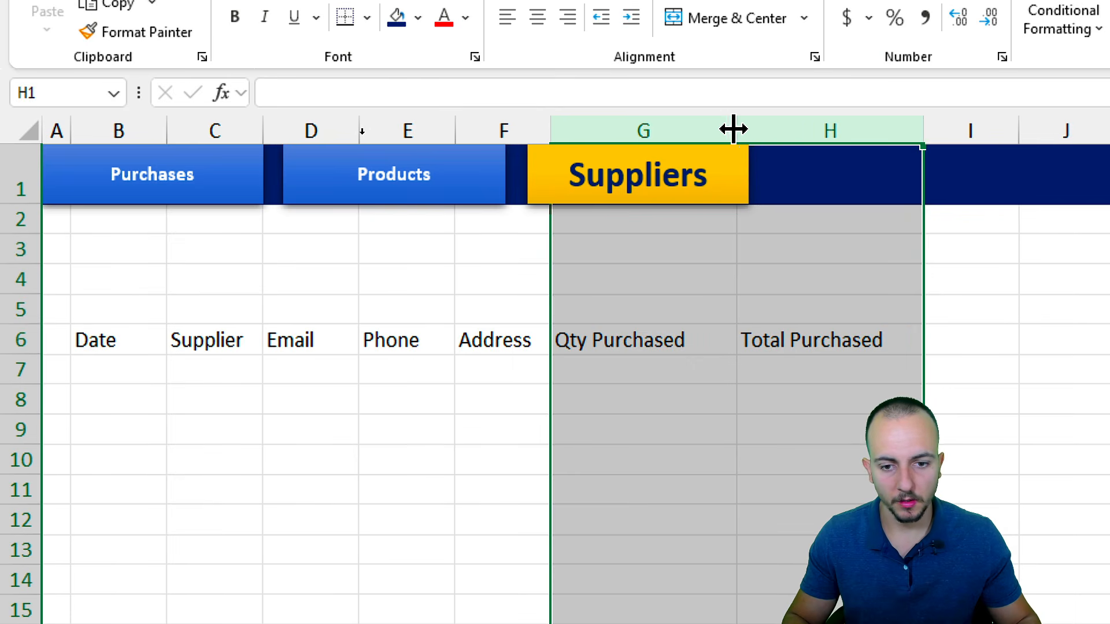
# Step: Widen columns D to F equally, and make columns C and B wider for the supplier names and dates
pyautogui.moveTo(508, 122); pyautogui.dragTo(291, 128)
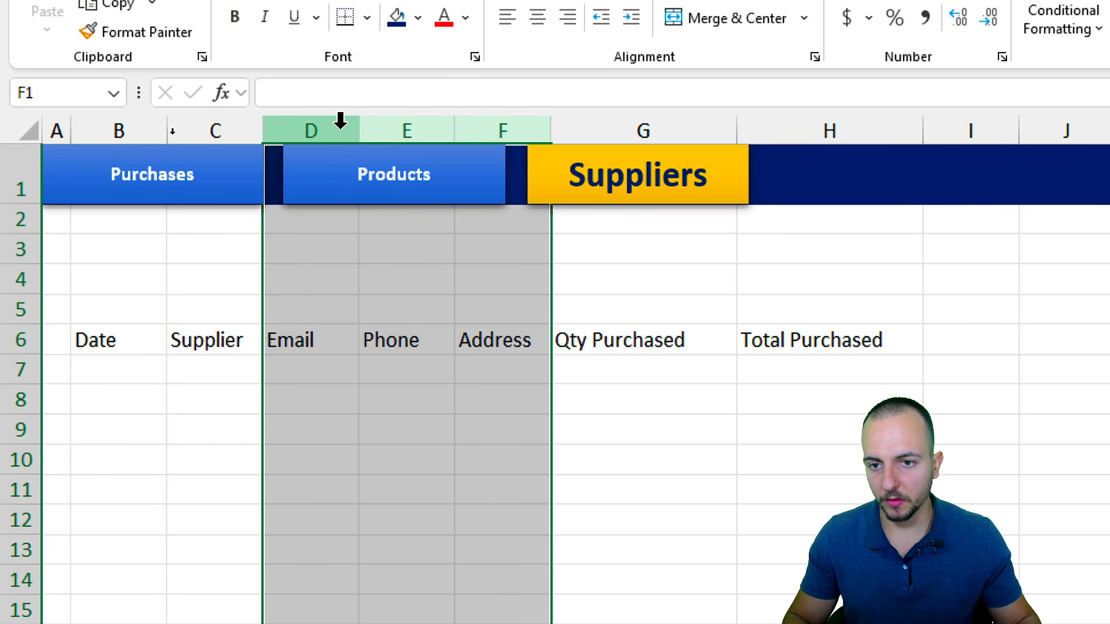
pyautogui.moveTo(359, 123); pyautogui.dragTo(399, 124)
pyautogui.click(205, 124)
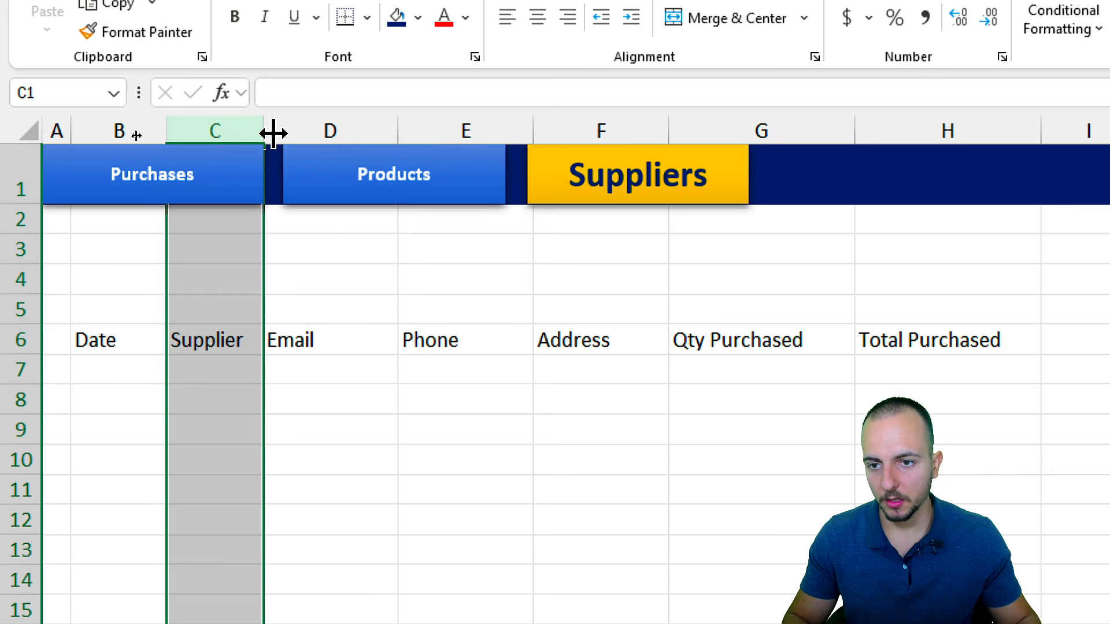
pyautogui.moveTo(273, 132); pyautogui.dragTo(388, 133)
pyautogui.click(123, 128)
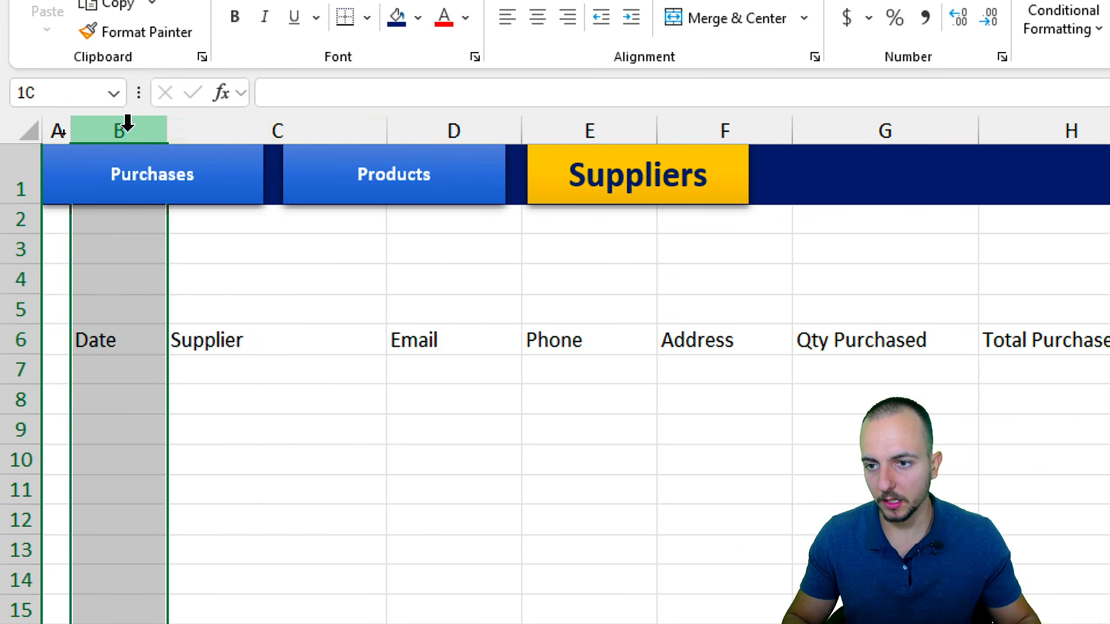
pyautogui.moveTo(167, 131); pyautogui.dragTo(240, 131)
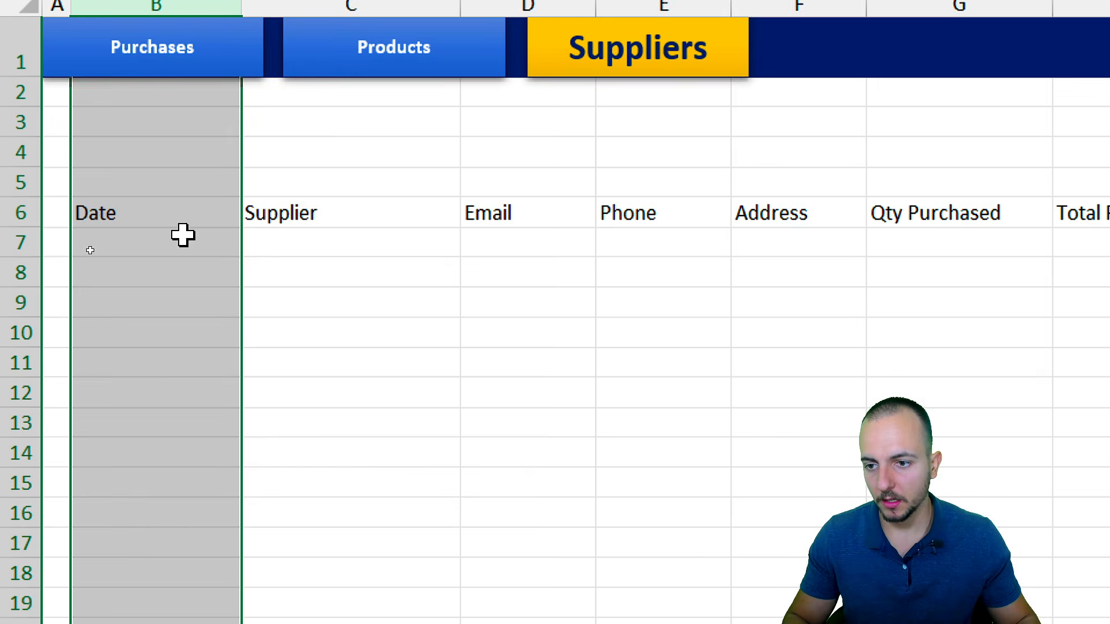
# Step: Enter the date 01/01/2025 in B7 and repeat it down through B10
pyautogui.click(200, 261)
pyautogui.write('01')
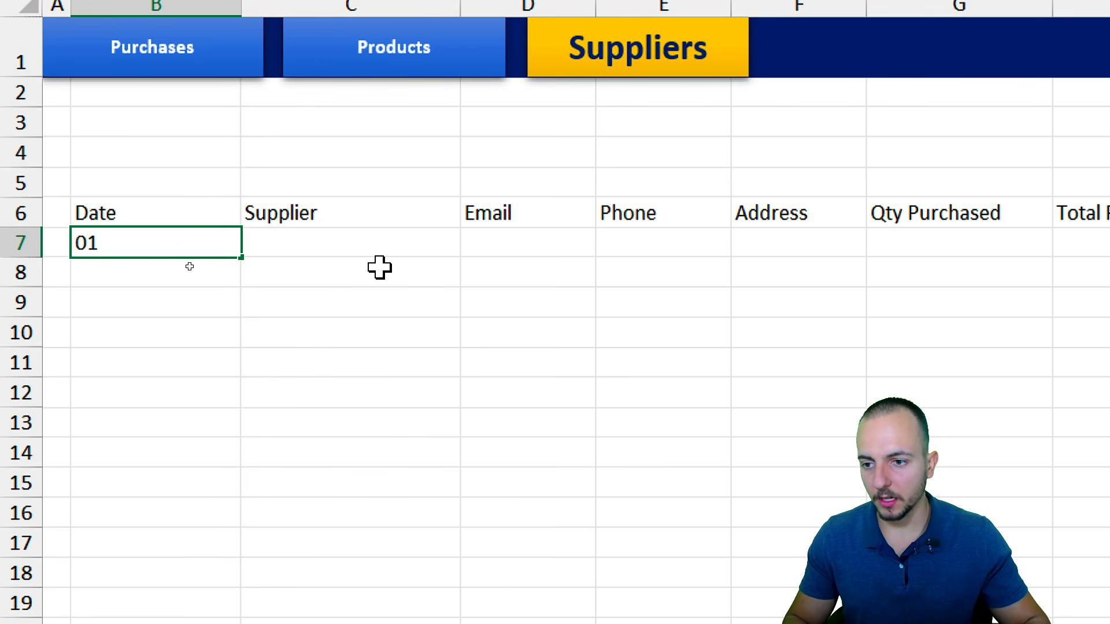
pyautogui.write('/01/2025')
pyautogui.press('Return')
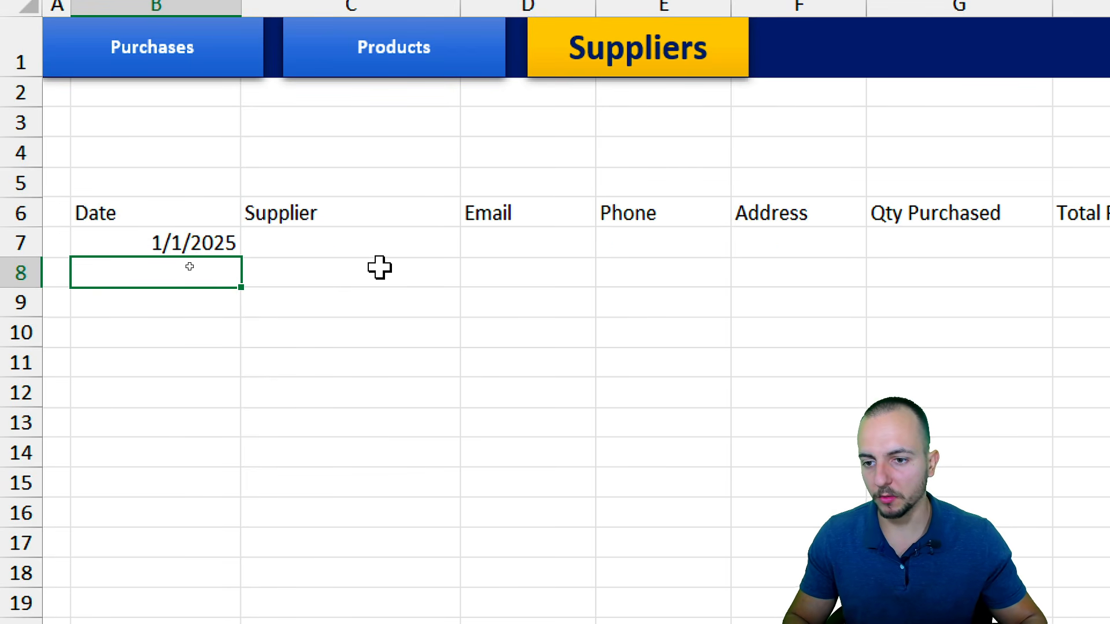
pyautogui.hotkey('ctrl', 'd')
pyautogui.press('Return')
pyautogui.hotkey('ctrl', 'd')
pyautogui.press('Return')
pyautogui.hotkey('ctrl', 'd')
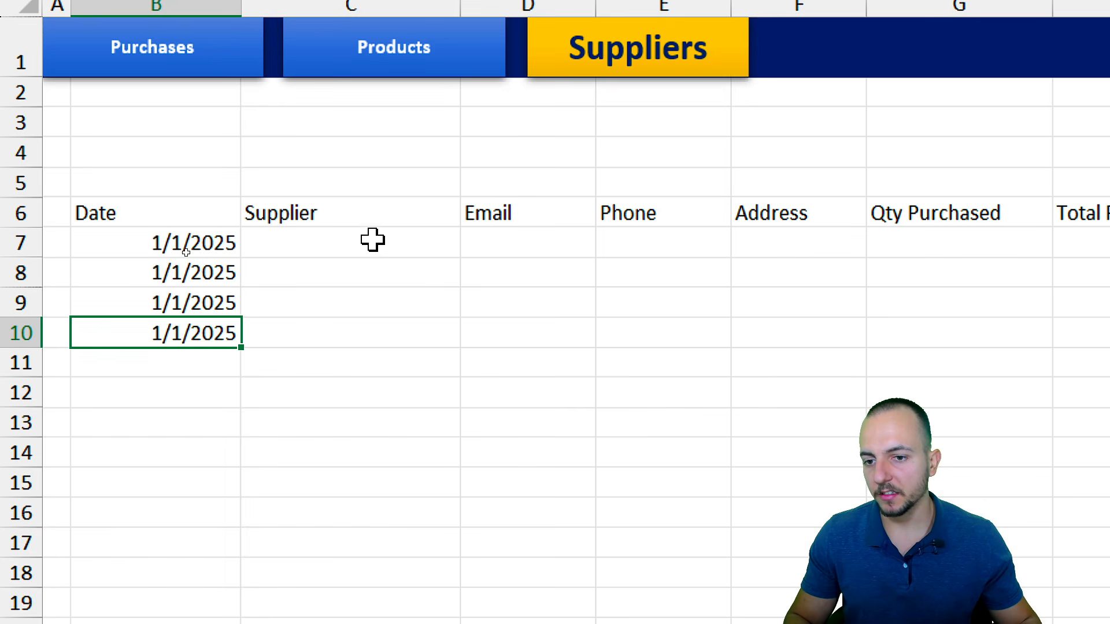
# Step: List the suppliers General Store, Electronics Store, Warehouse and Supermarket in C7 to C10
pyautogui.click(373, 242)
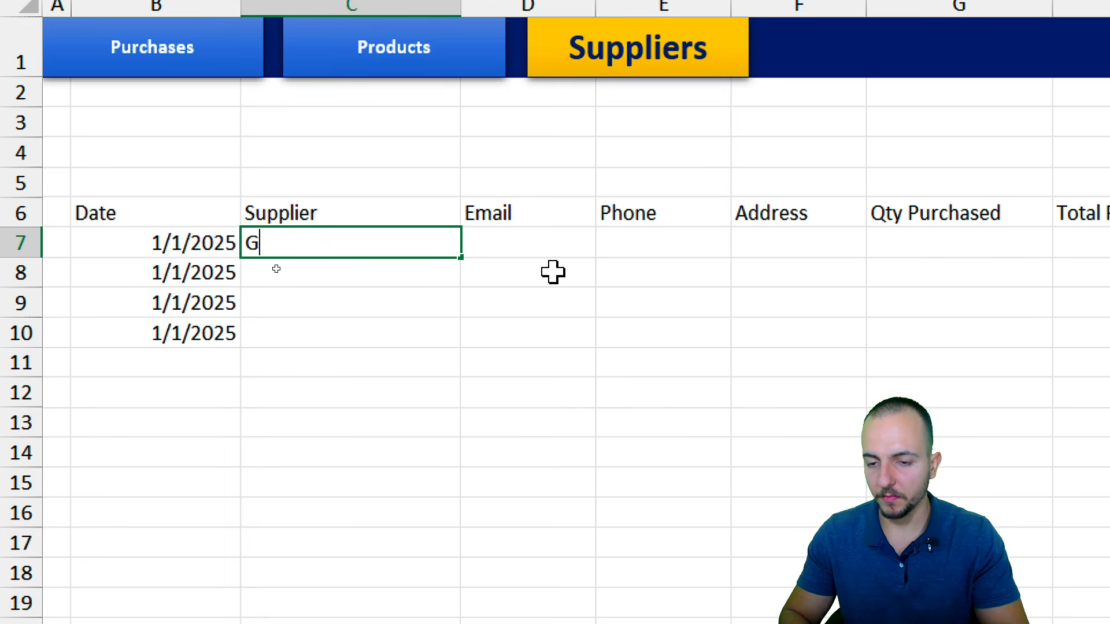
pyautogui.write('General Store')
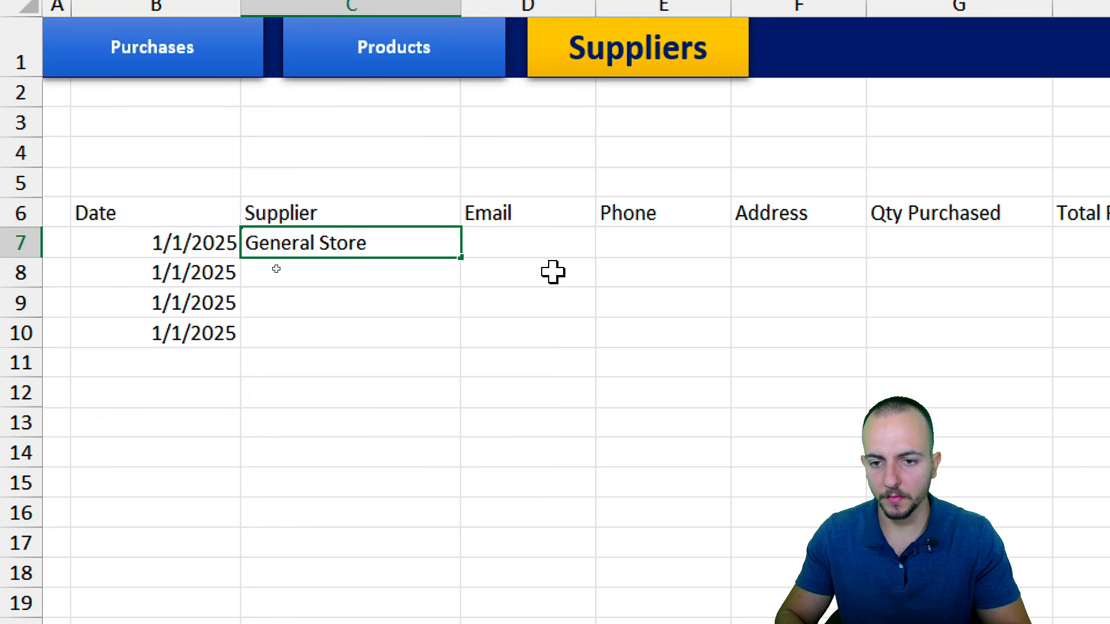
pyautogui.press('Return')
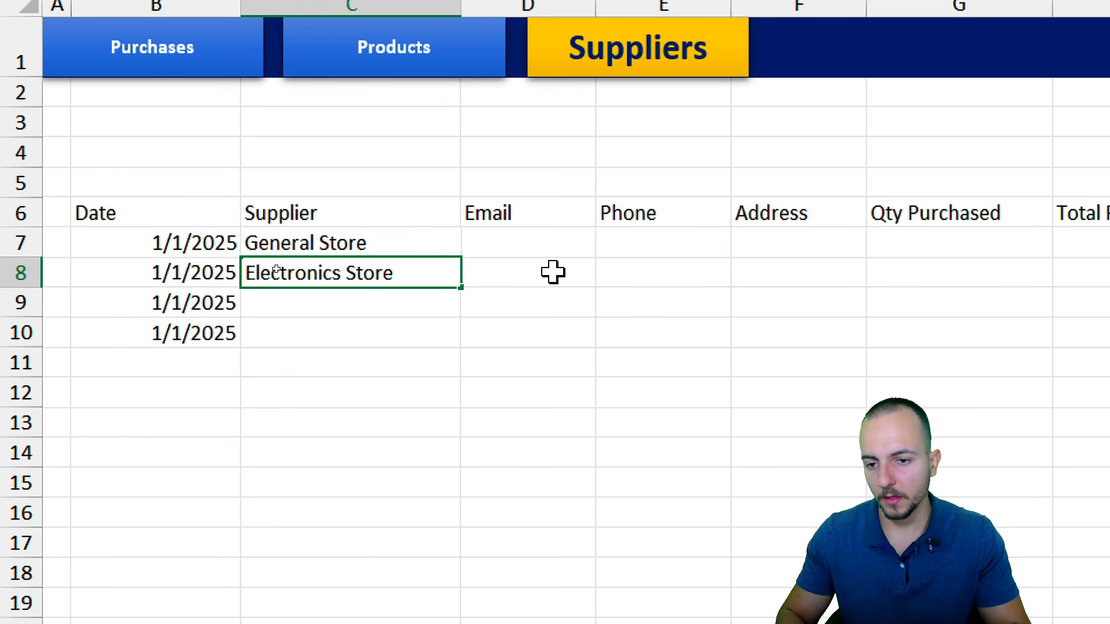
pyautogui.press('Return')
pyautogui.write('Wareh')
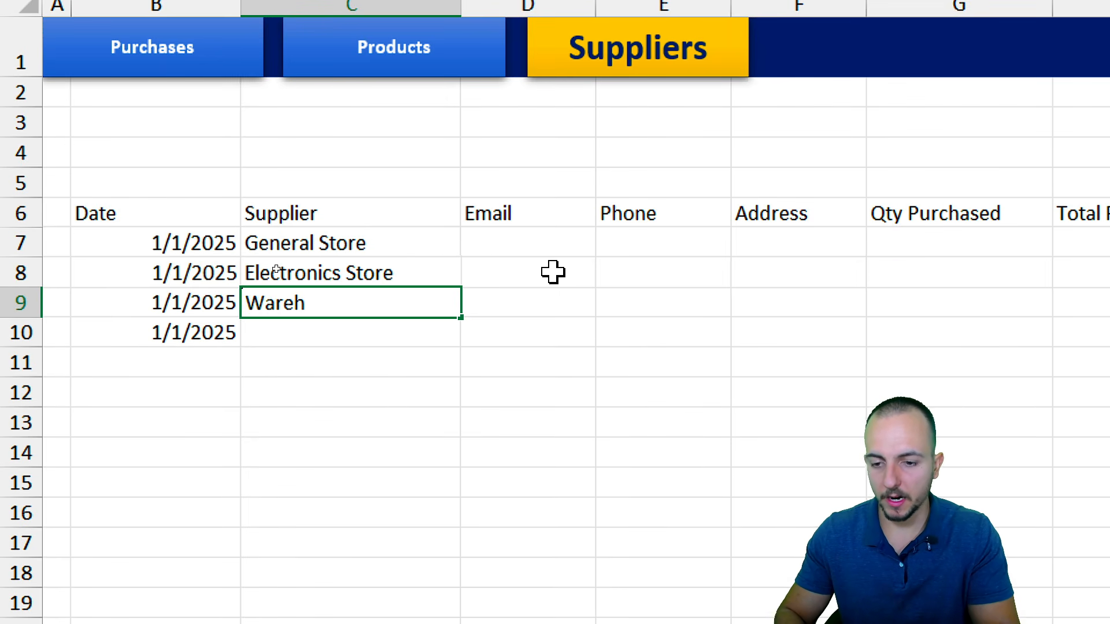
pyautogui.write('ouse')
pyautogui.press('Return')
pyautogui.write('Super')
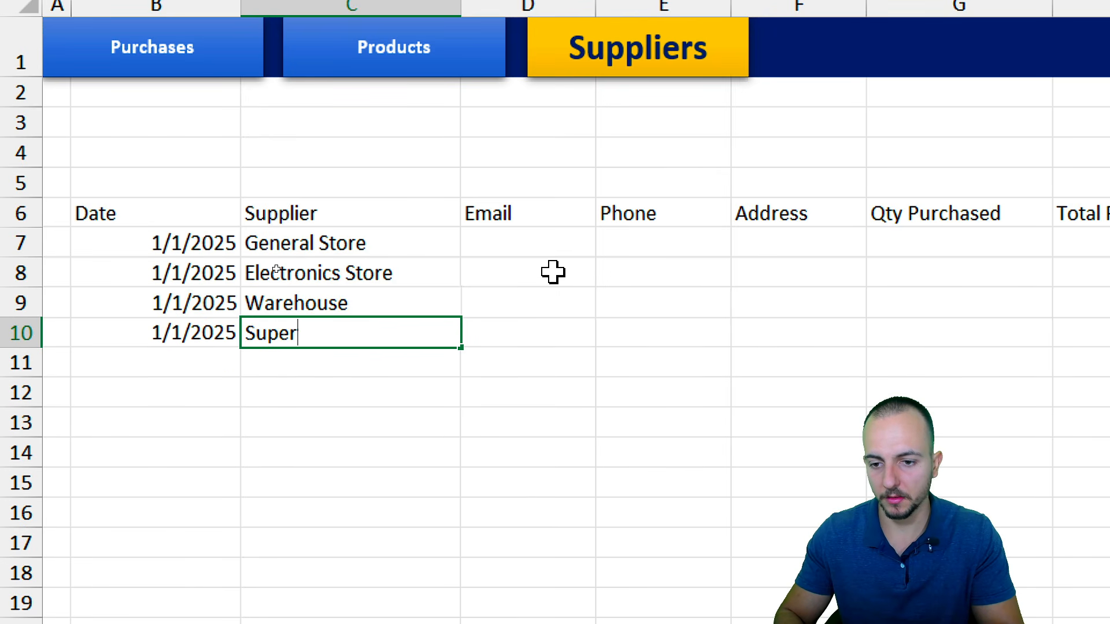
pyautogui.write('mak')
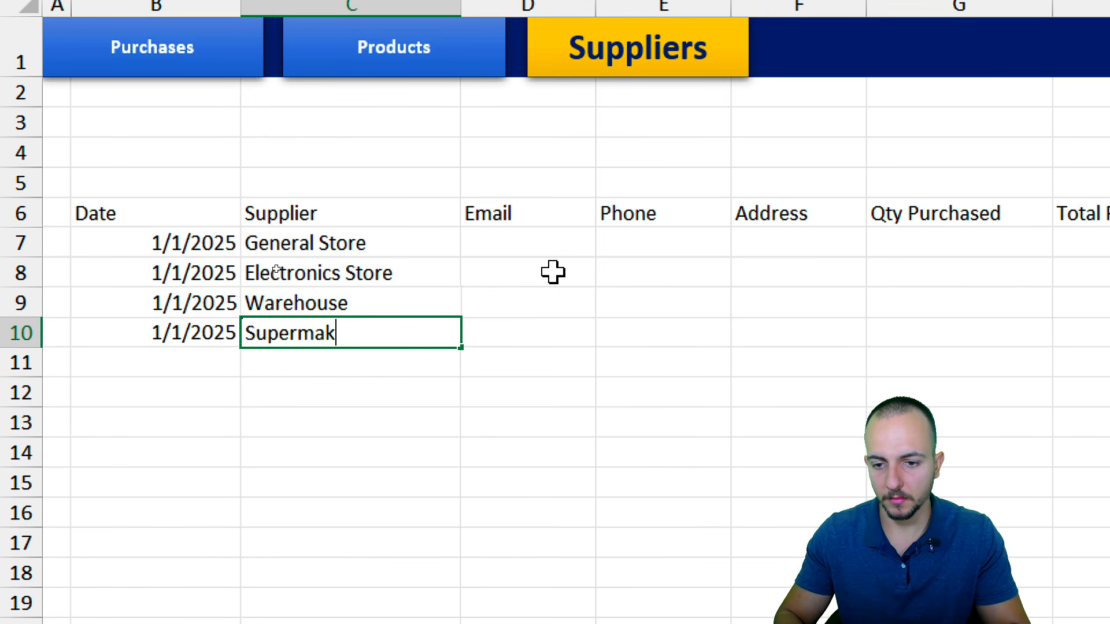
pyautogui.write('erket')
pyautogui.press('Return')
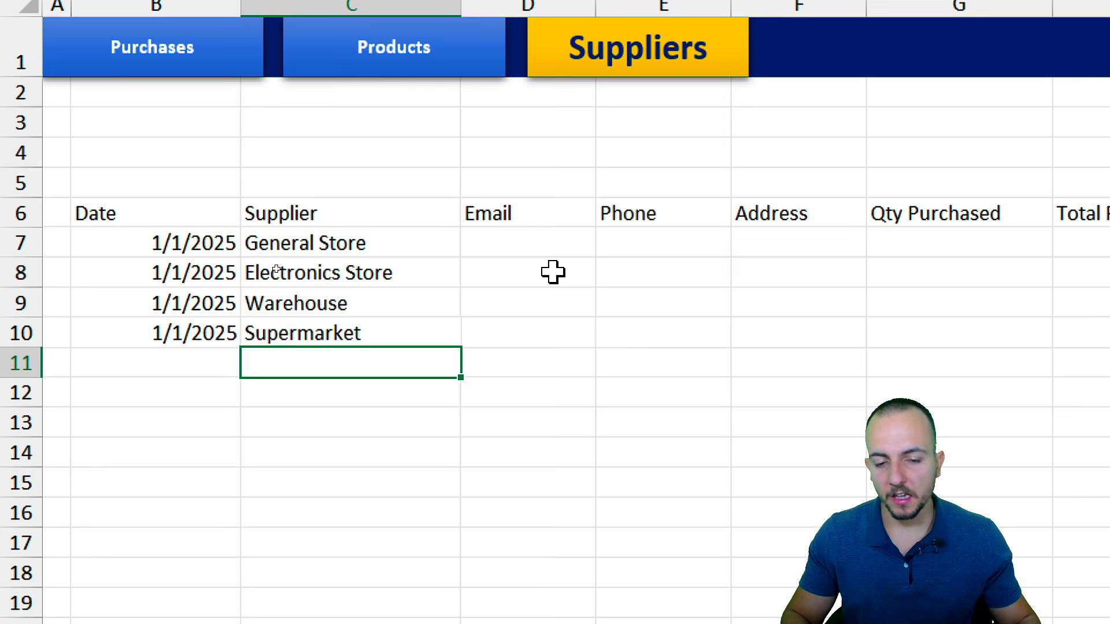
# Step: Enter a placeholder email in D7 and copy it down the Email column through D10
pyautogui.click(586, 252)
pyautogui.write('123@')
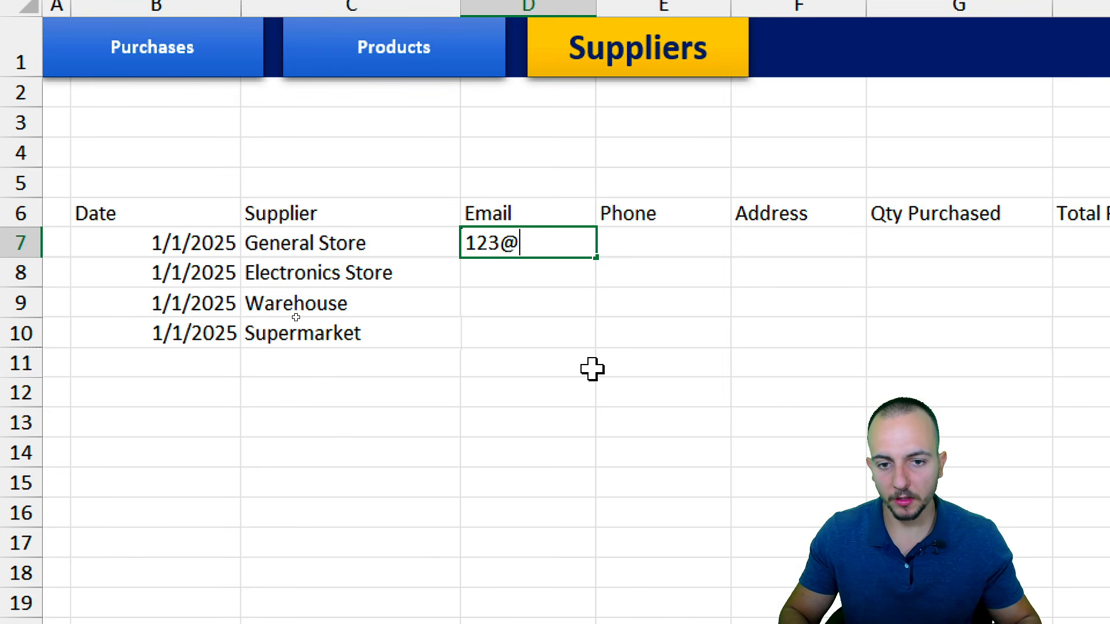
pyautogui.press('Return')
pyautogui.click(581, 242)
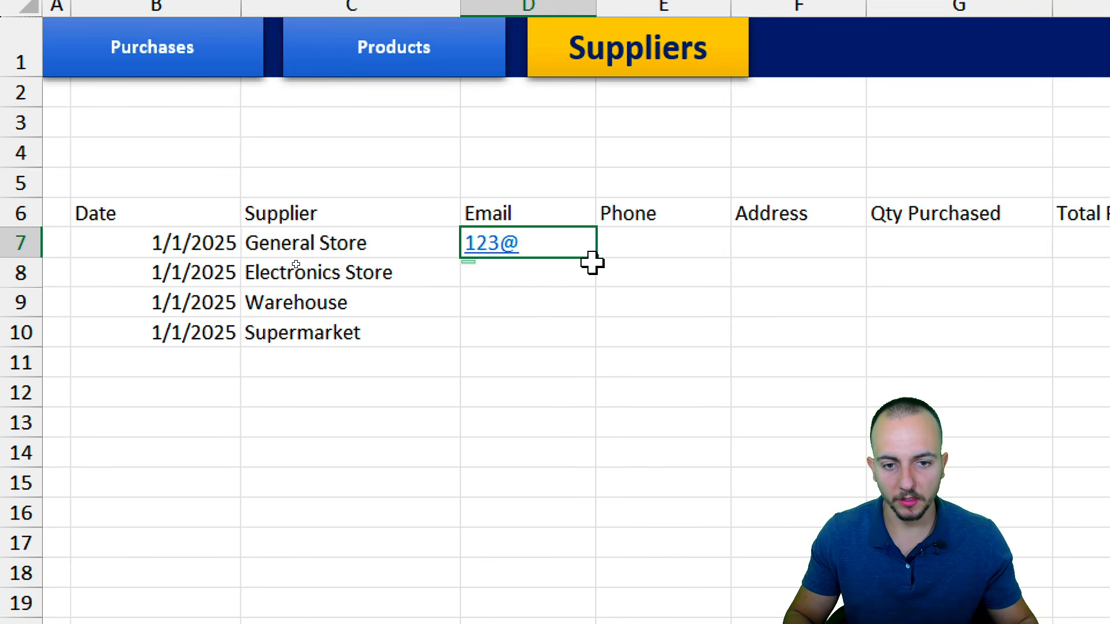
pyautogui.moveTo(595, 259); pyautogui.dragTo(589, 342)
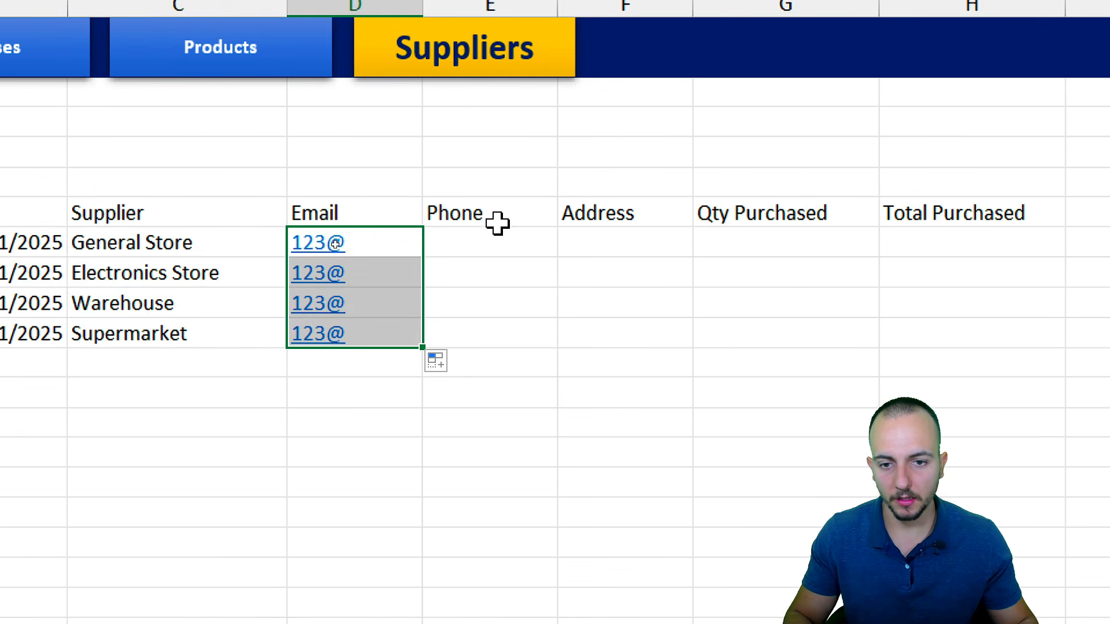
# Step: Enter a placeholder phone number in E7 and fill it down the Phone column through E10
pyautogui.click(506, 241)
pyautogui.write('(')
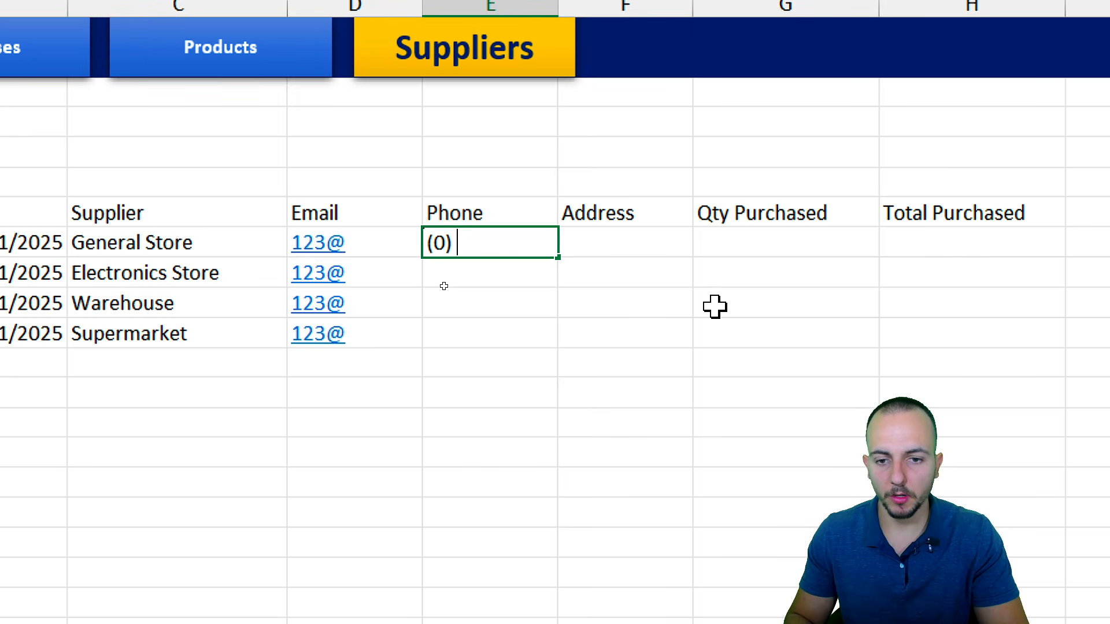
pyautogui.write('0) 00-00')
pyautogui.press('Return')
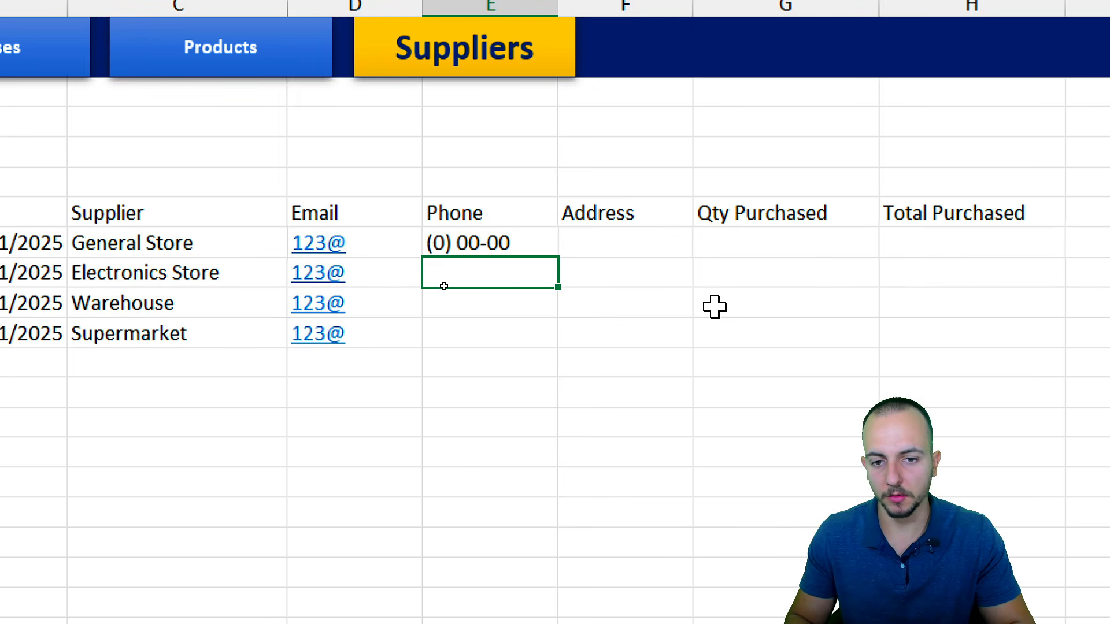
pyautogui.press('Up')
pyautogui.press('Up')
pyautogui.press('Down')
pyautogui.hotkey('shift', 'Down')
pyautogui.hotkey('shift', 'Down')
pyautogui.hotkey('shift', 'Down')
pyautogui.hotkey('ctrl', 'd')
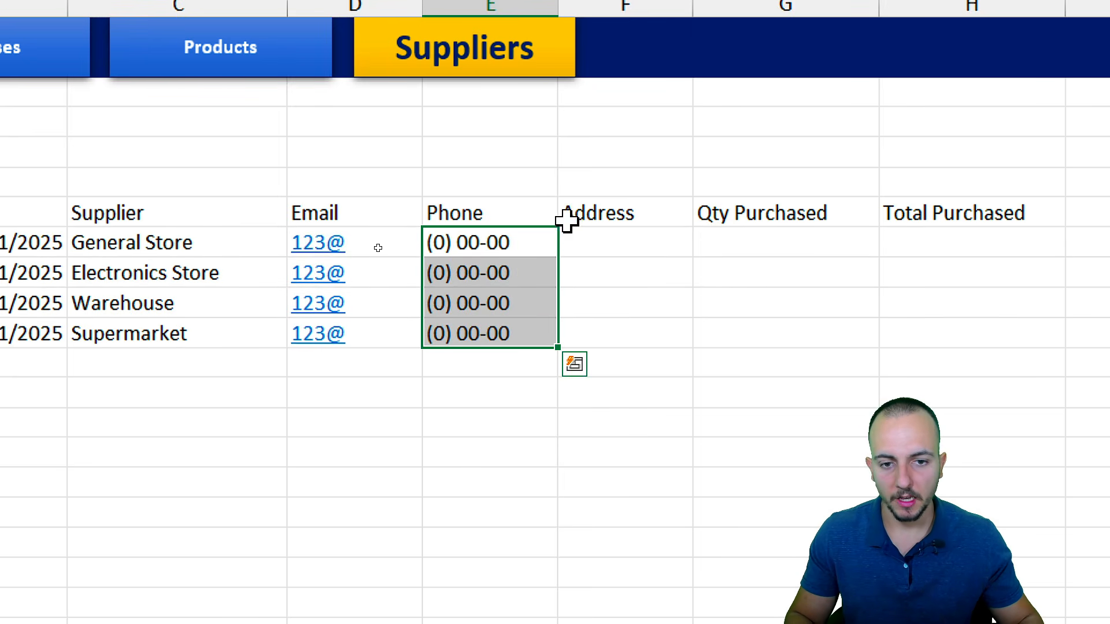
# Step: Enter a sample street address in F7, extend it as a numbered series through F10, and widen column F to fit
pyautogui.click(624, 253)
pyautogui.write('123 G')
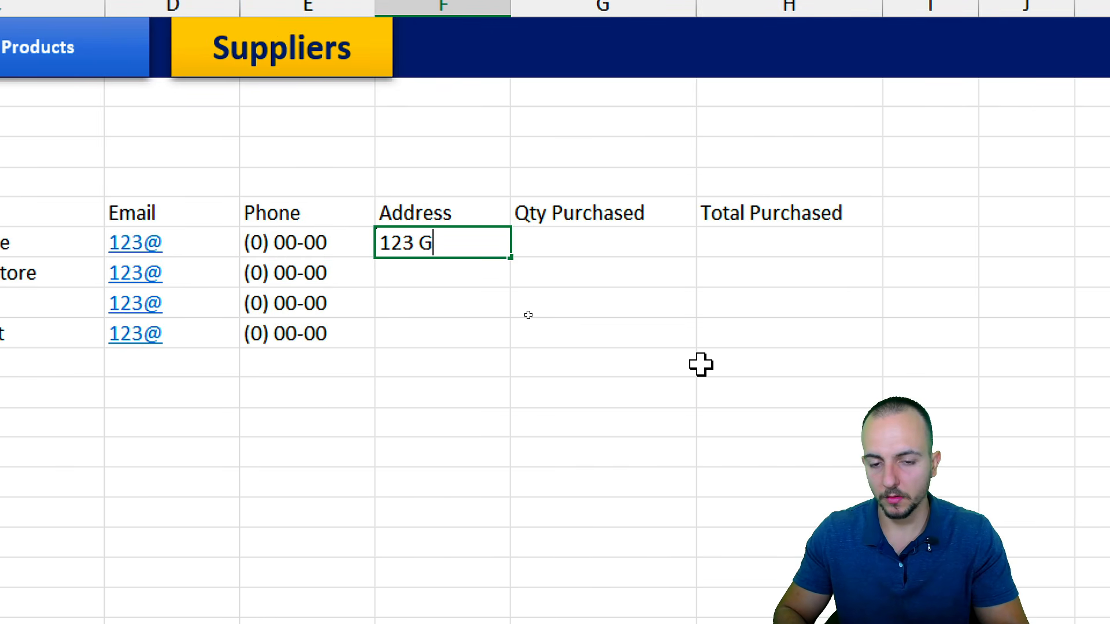
pyautogui.write('rove St')
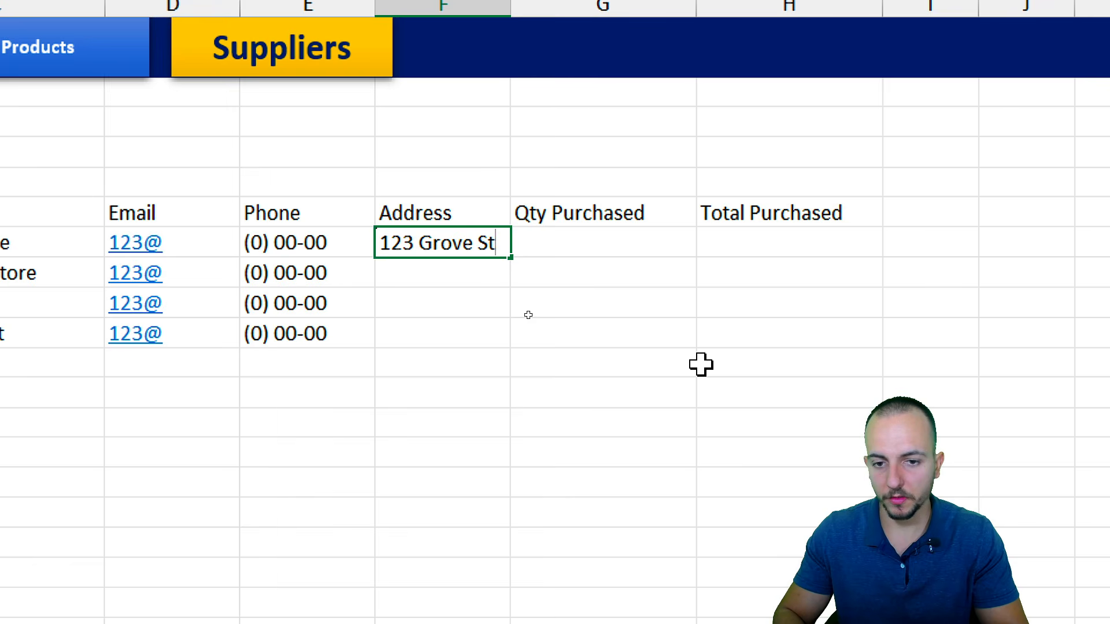
pyautogui.write('reet')
pyautogui.press('Return')
pyautogui.click(481, 244)
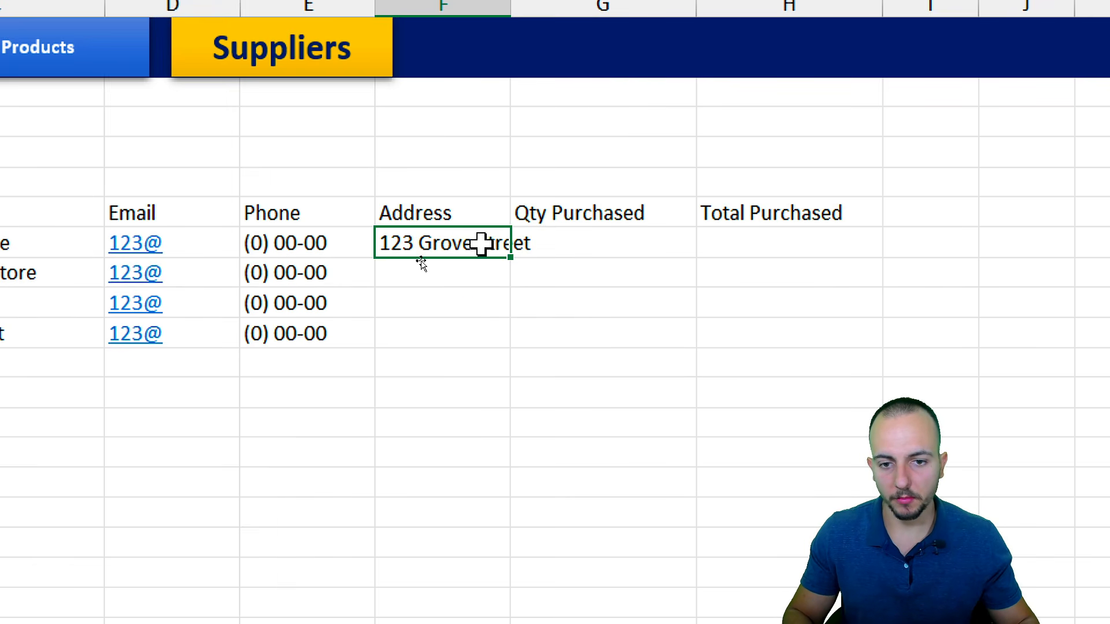
pyautogui.moveTo(510, 257); pyautogui.dragTo(491, 347)
pyautogui.moveTo(511, 5); pyautogui.dragTo(551, 6)
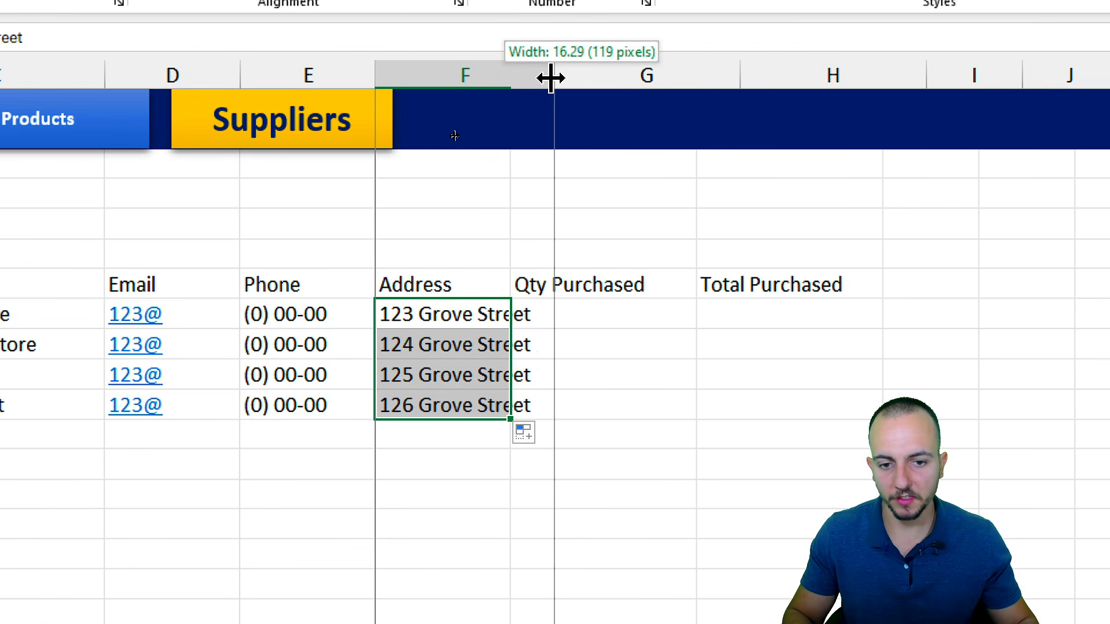
pyautogui.moveTo(550, 77); pyautogui.dragTo(570, 76)
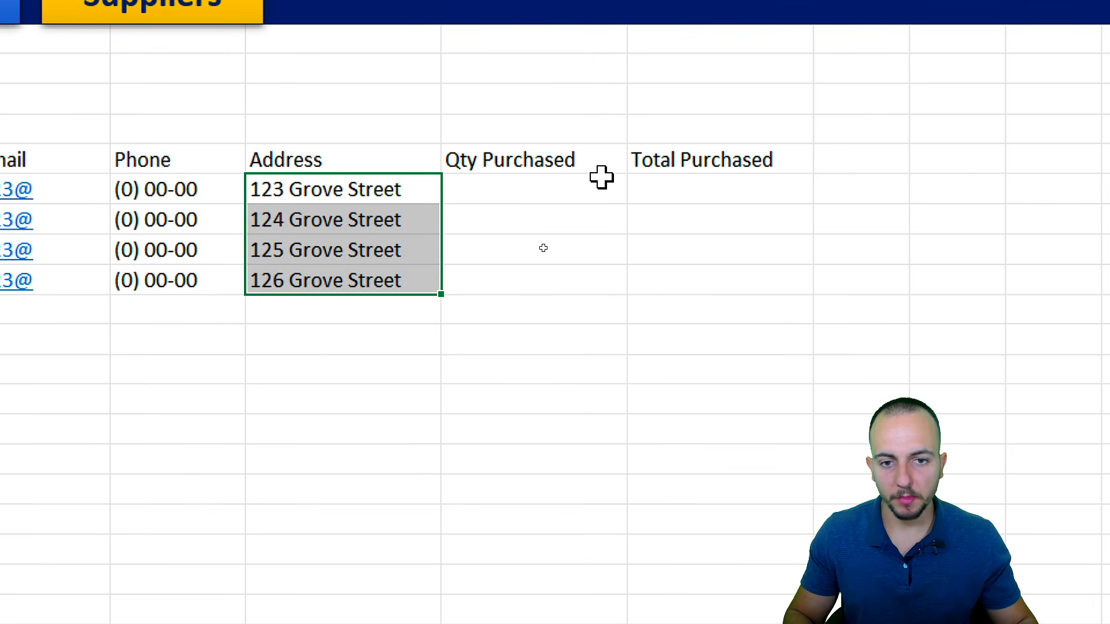
# Step: Enter the placeholder text Sumifs in G7 under Qty Purchased
pyautogui.click(601, 177)
pyautogui.click(661, 178)
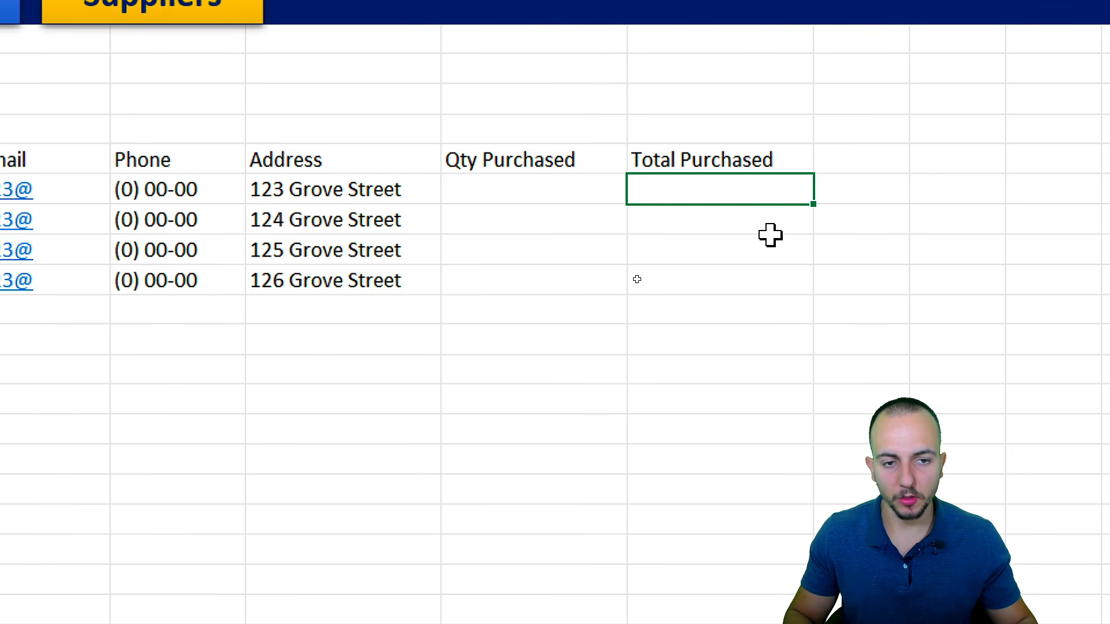
pyautogui.click(527, 196)
pyautogui.write('Sum')
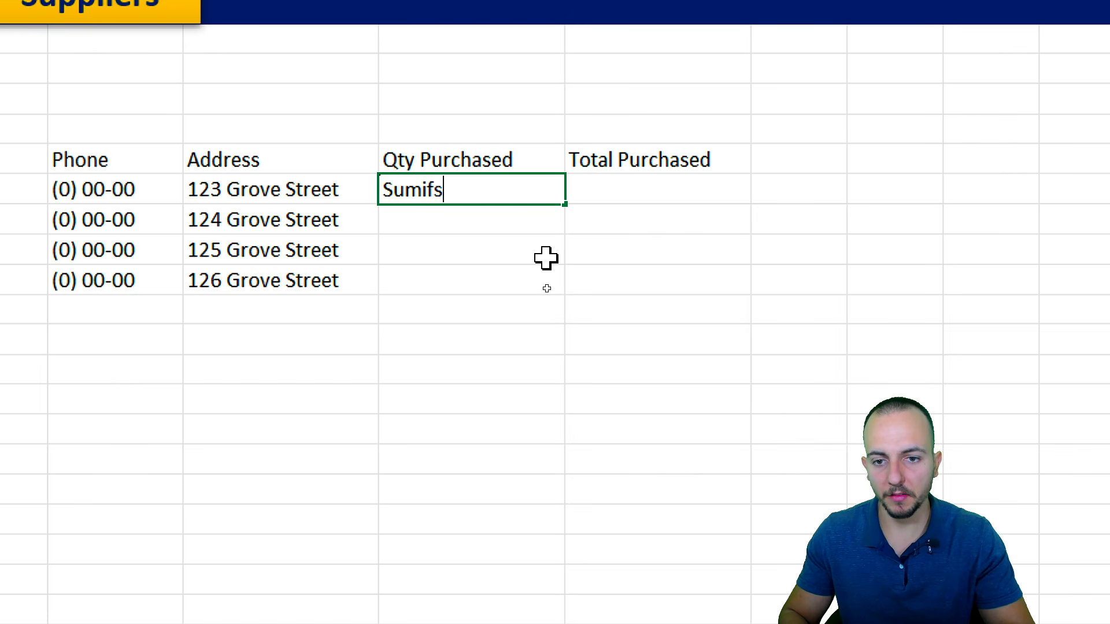
pyautogui.write('ifs')
pyautogui.press('Return')
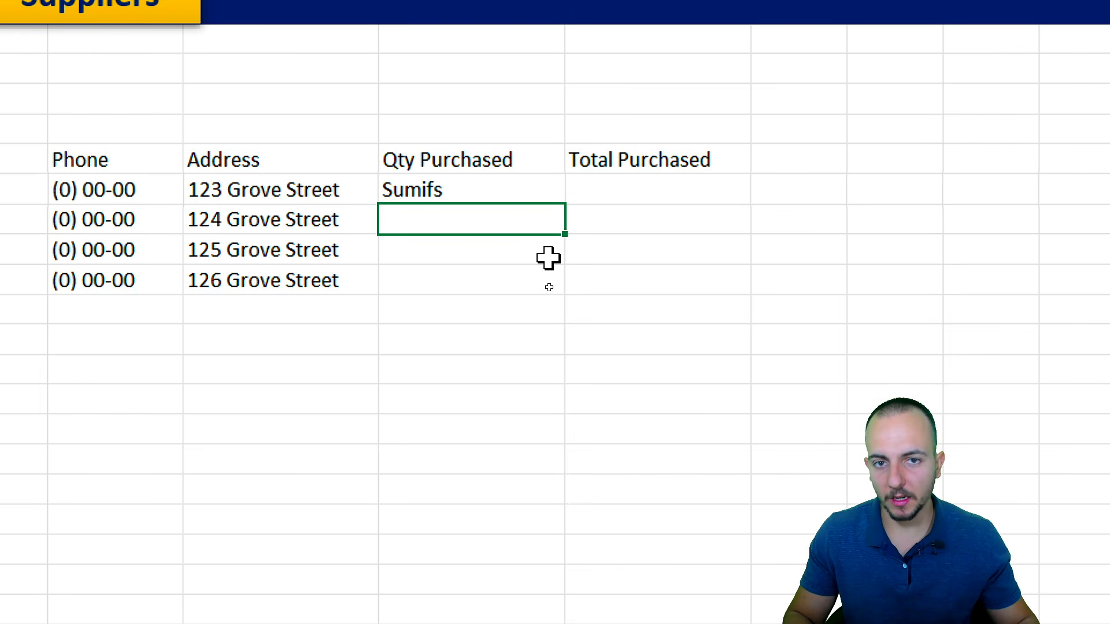
# Step: Add the labels Start in G3 and End in G4 above the Qty Purchased header, and select G7
pyautogui.moveTo(500, 68); pyautogui.dragTo(492, 97)
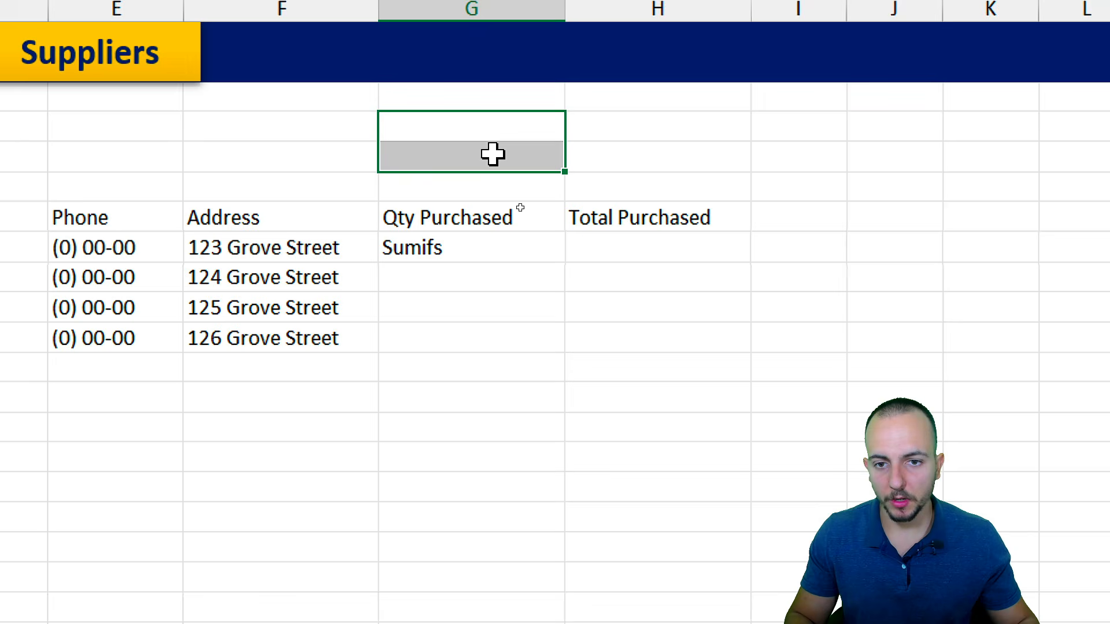
pyautogui.click(503, 129)
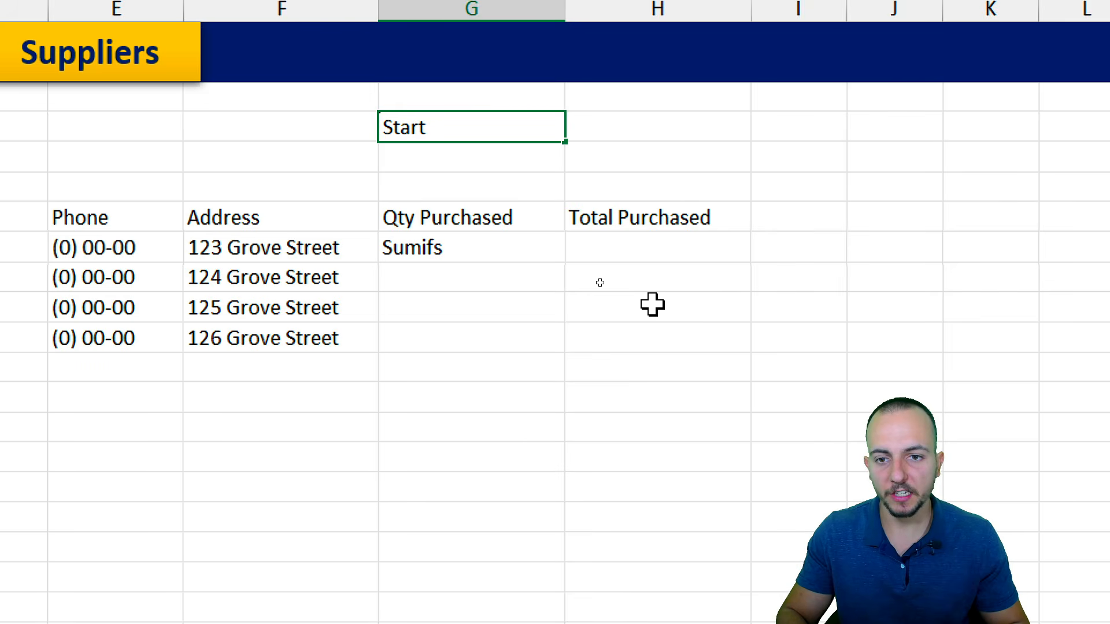
pyautogui.write('Start')
pyautogui.press('Return')
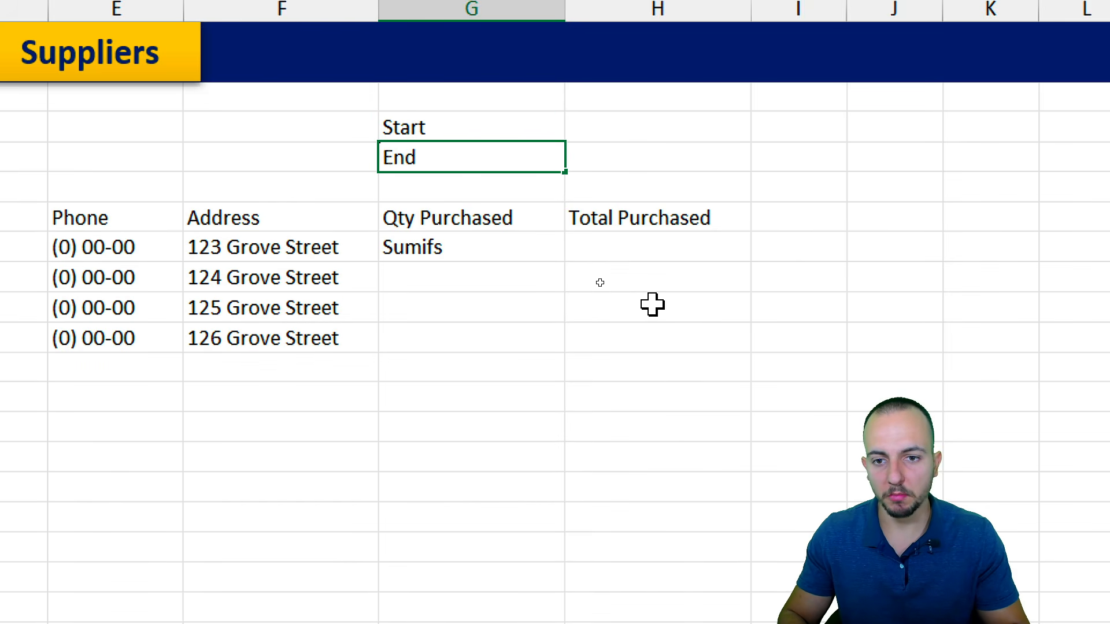
pyautogui.press('Return')
pyautogui.click(549, 246)
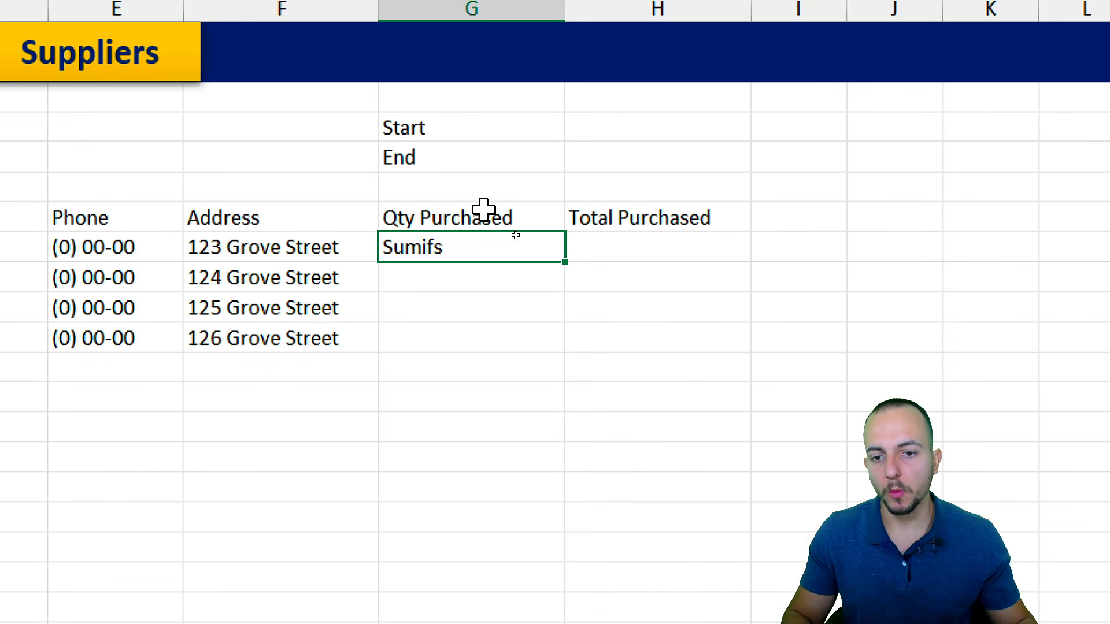
# Step: Replace the placeholder text in G7 under Qty Purchased with Sum
pyautogui.moveTo(496, 215); pyautogui.dragTo(481, 363)
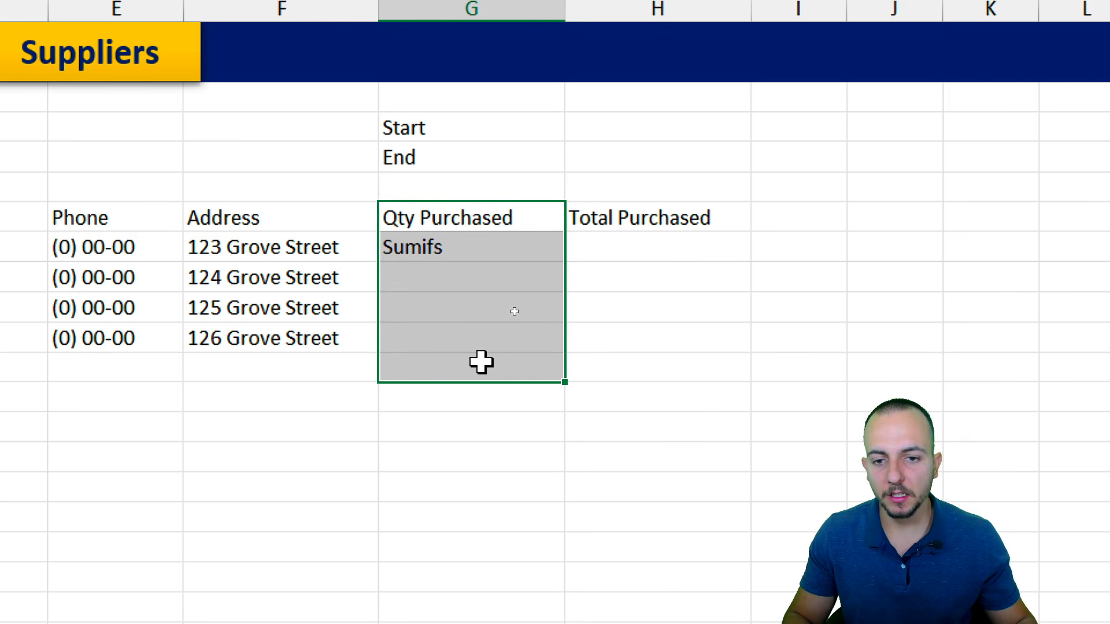
pyautogui.moveTo(644, 218); pyautogui.dragTo(615, 376)
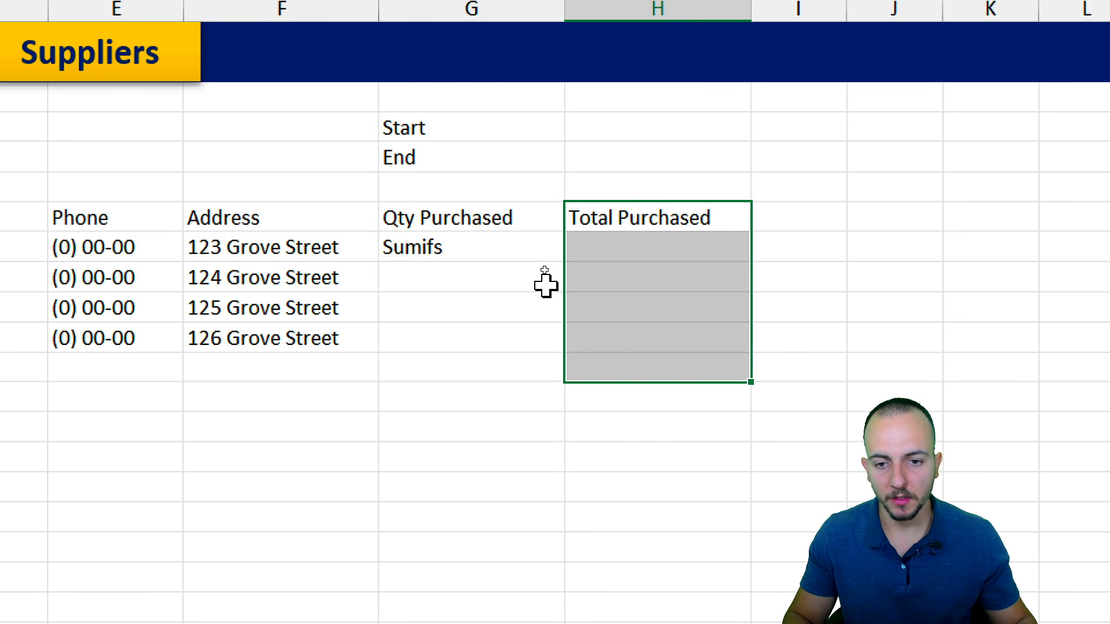
pyautogui.click(504, 253)
pyautogui.doubleClick(504, 253)
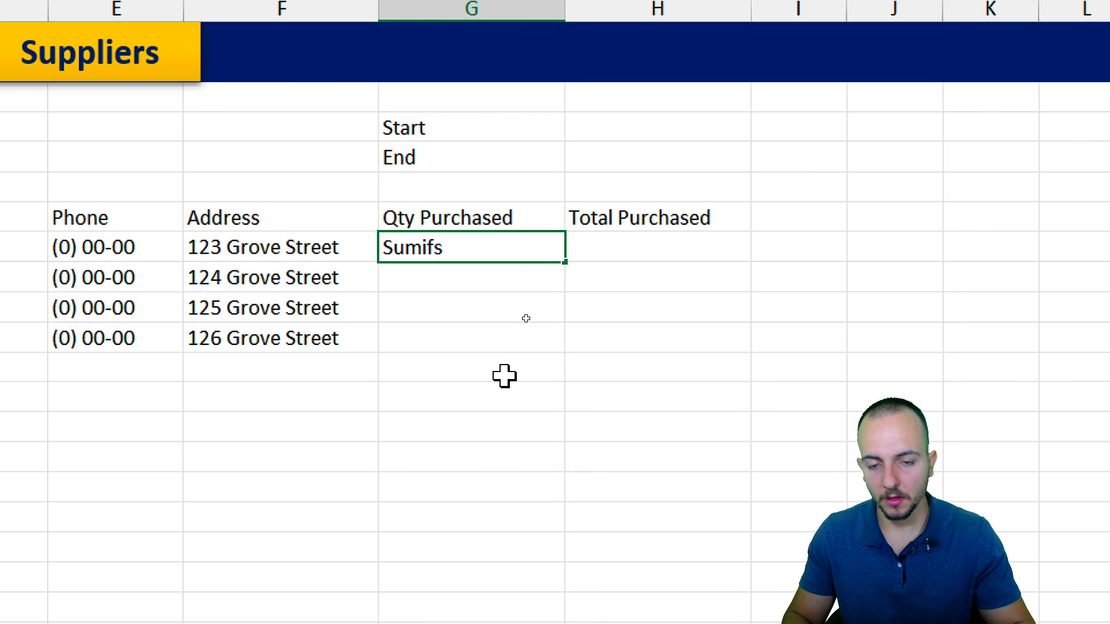
pyautogui.press('Return')
pyautogui.press('Up')
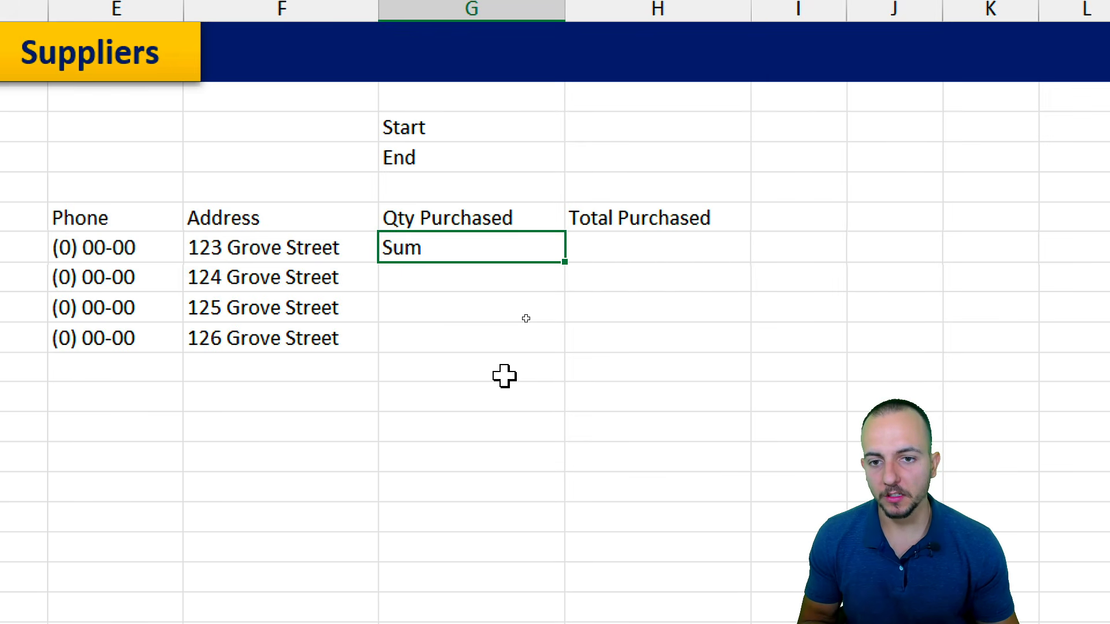
# Step: Enter the start date 01/01/2025 in H3 beside the Start label
pyautogui.click(520, 127)
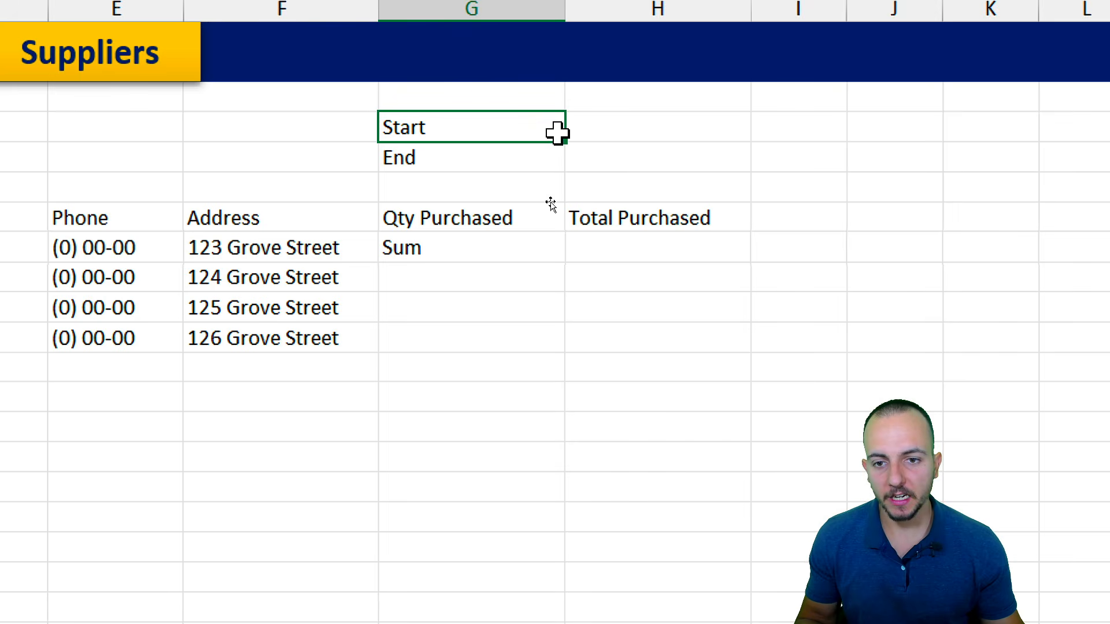
pyautogui.click(511, 177)
pyautogui.click(489, 159)
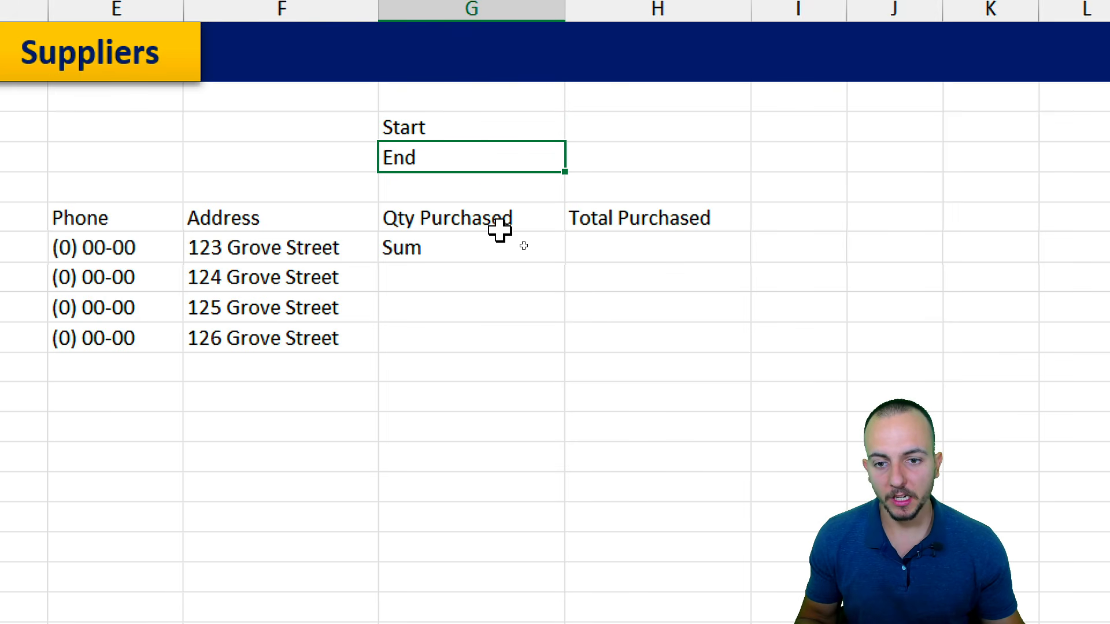
pyautogui.moveTo(498, 225); pyautogui.dragTo(497, 328)
pyautogui.moveTo(523, 129); pyautogui.dragTo(599, 154)
pyautogui.click(606, 129)
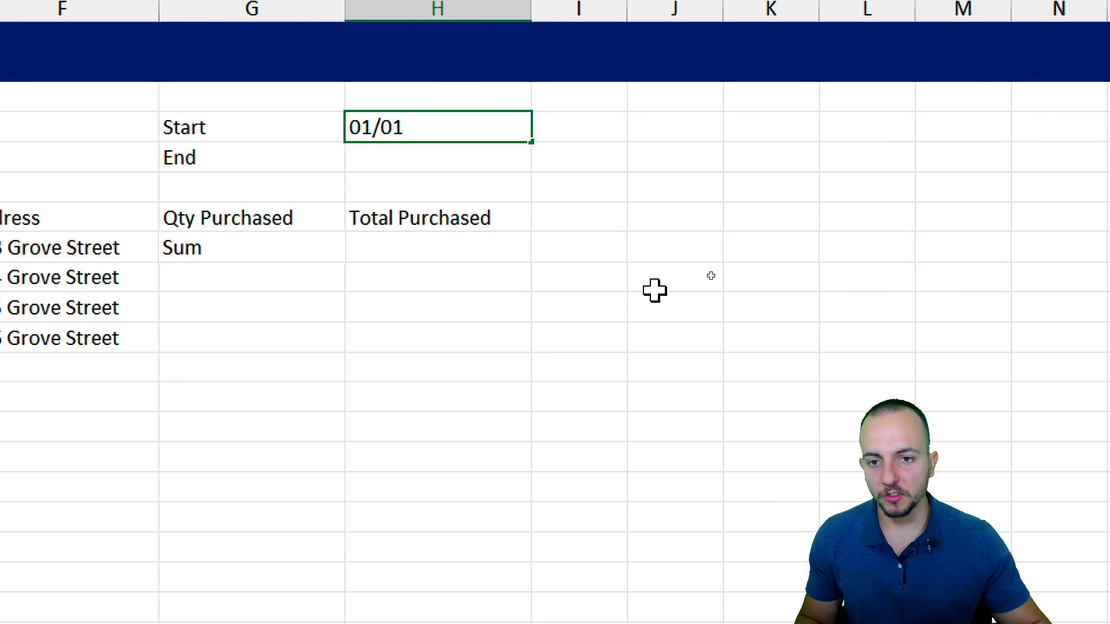
pyautogui.write('01/01/2025')
pyautogui.press('Return')
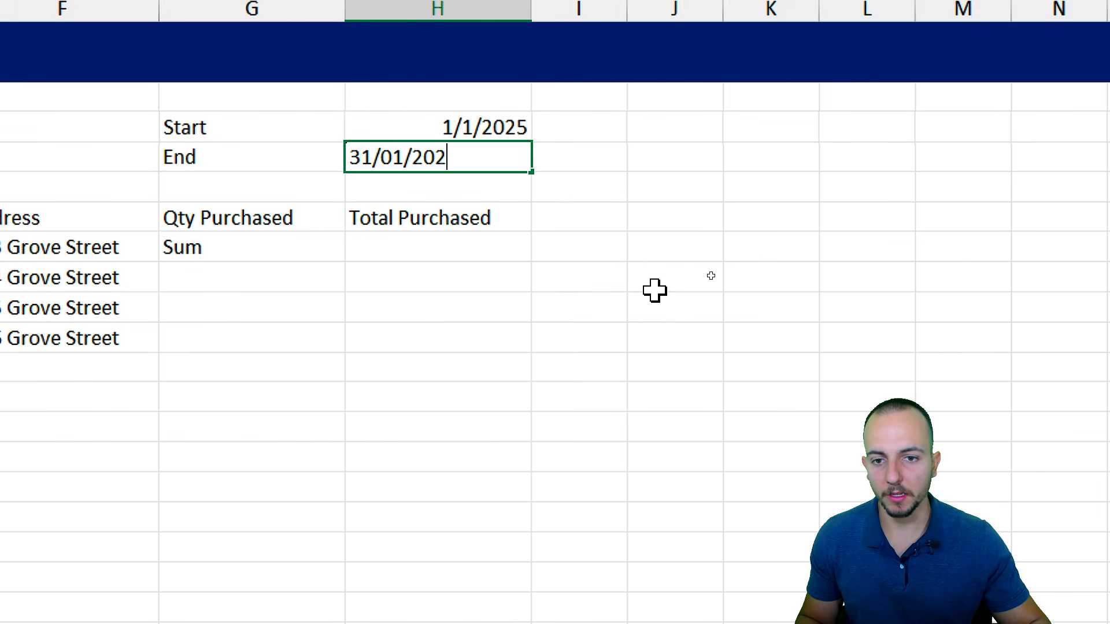
# Step: Enter the end date 01/31/2025 in H4 beside the End label
pyautogui.write('31/01/2025')
pyautogui.press('Escape')
pyautogui.write('01')
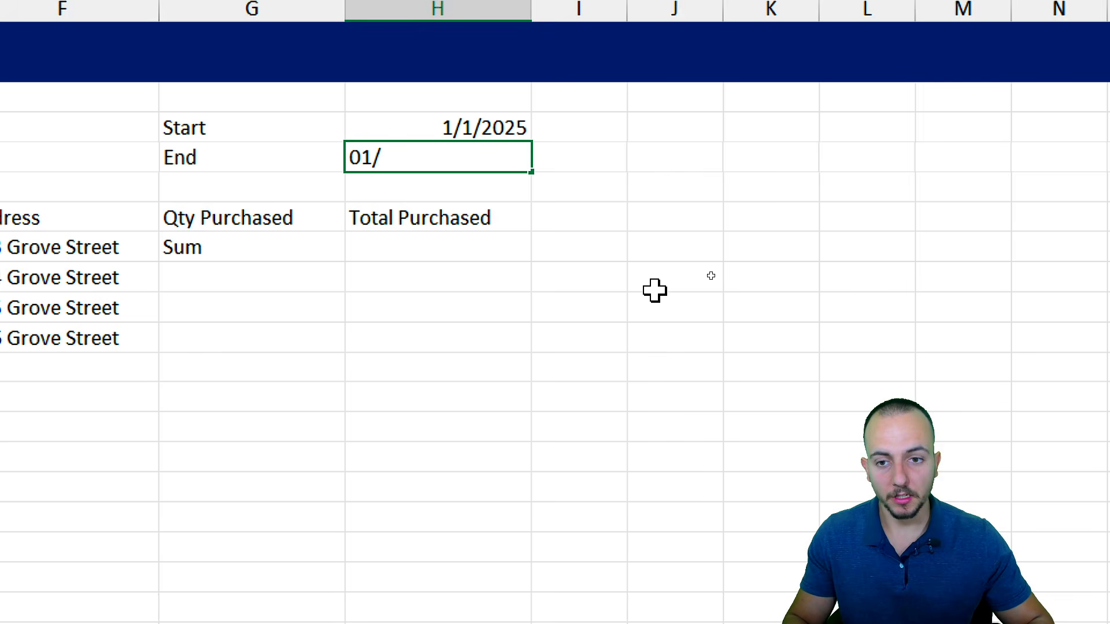
pyautogui.write('/31/2025')
pyautogui.press('Return')
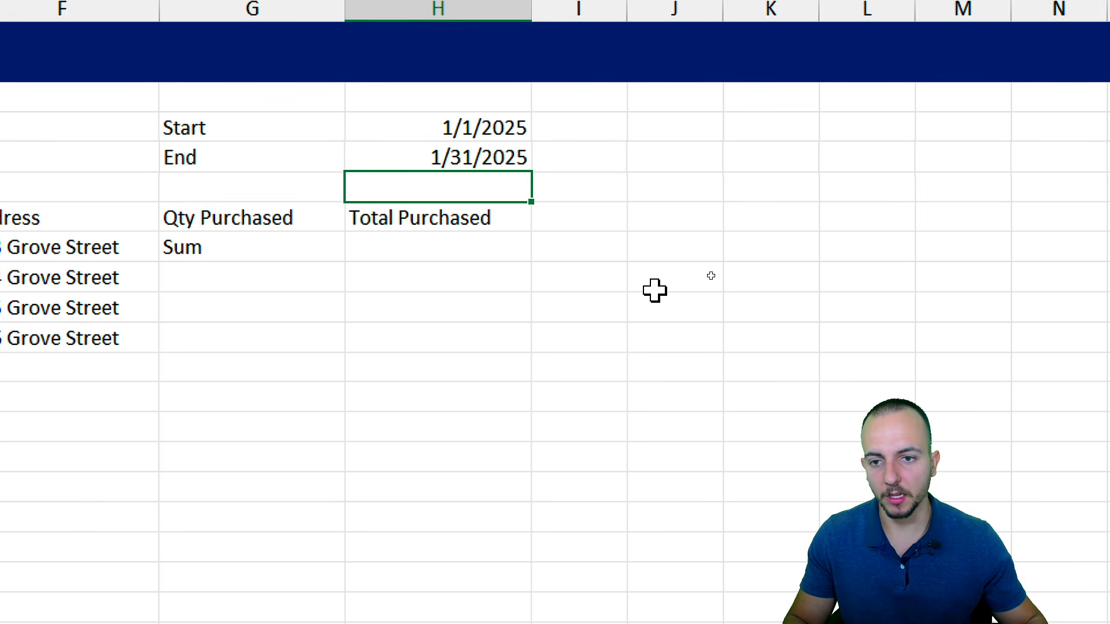
# Step: Center the supplier data range B6:H10 both vertically and horizontally
pyautogui.hscroll(-2, 261, 208)
pyautogui.moveTo(403, 116); pyautogui.dragTo(507, 145)
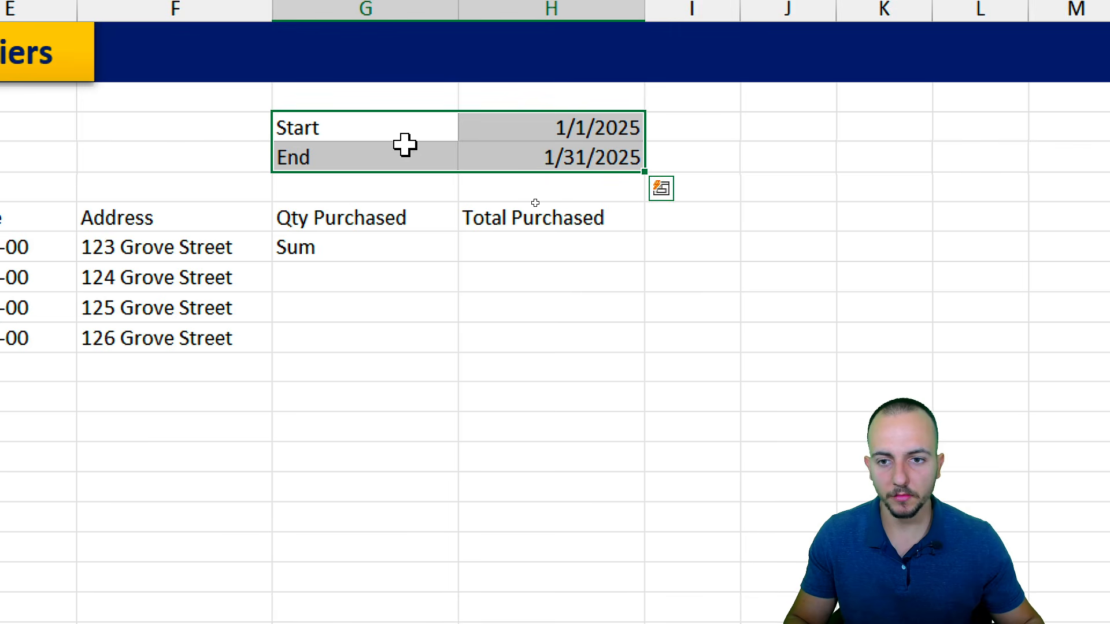
pyautogui.moveTo(398, 136); pyautogui.dragTo(506, 338)
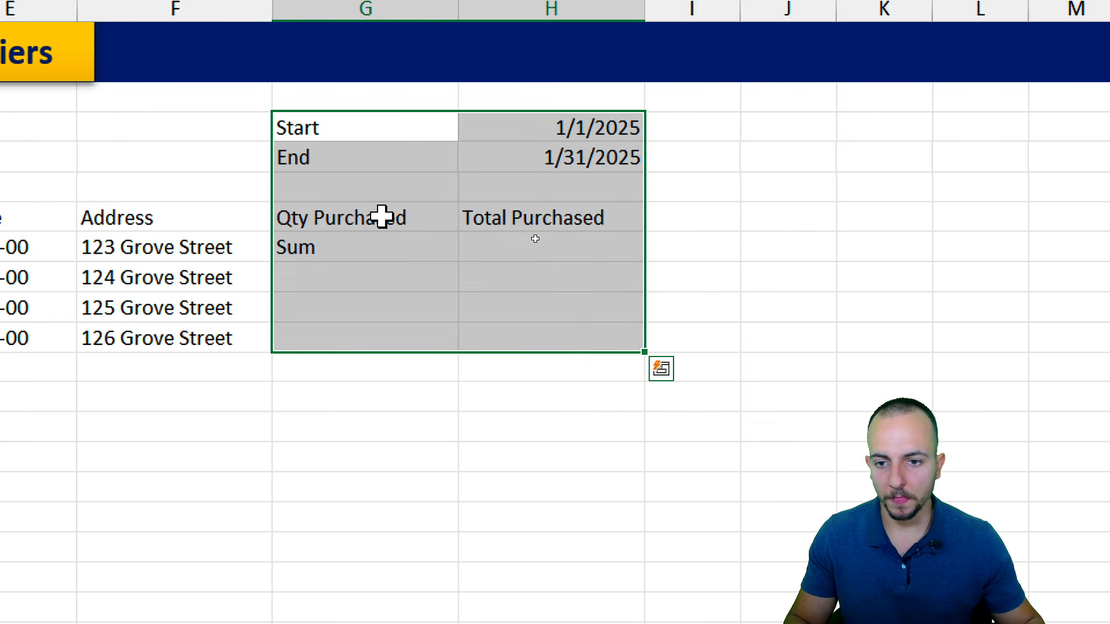
pyautogui.hscroll(-2, 104, 339)
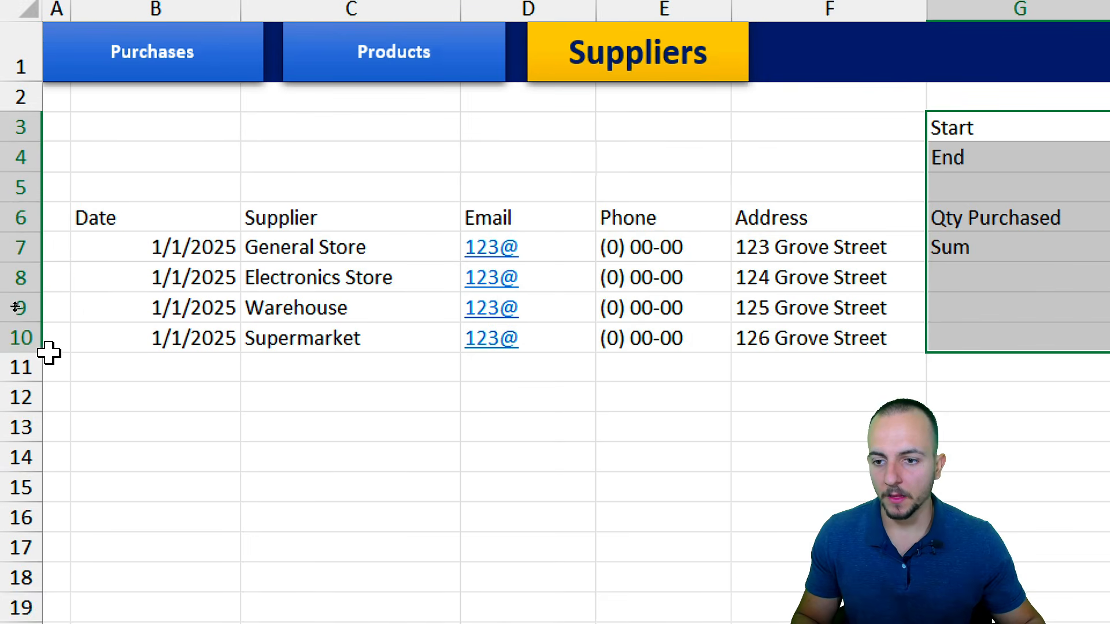
pyautogui.moveTo(169, 217); pyautogui.dragTo(1079, 322)
pyautogui.moveTo(976, 322); pyautogui.dragTo(1073, 337)
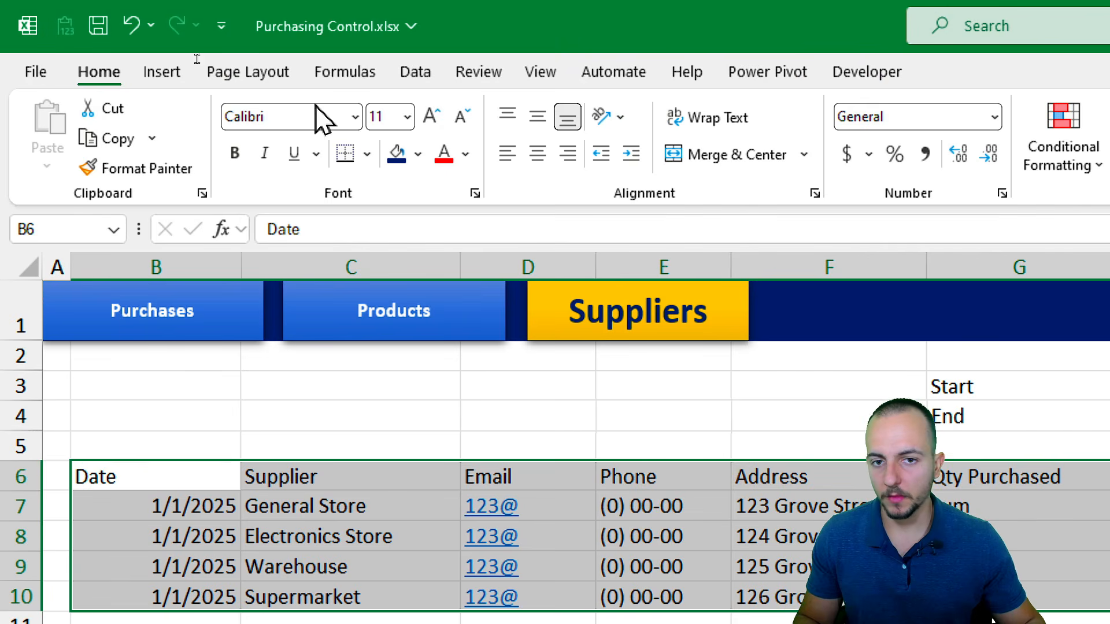
pyautogui.click(537, 118)
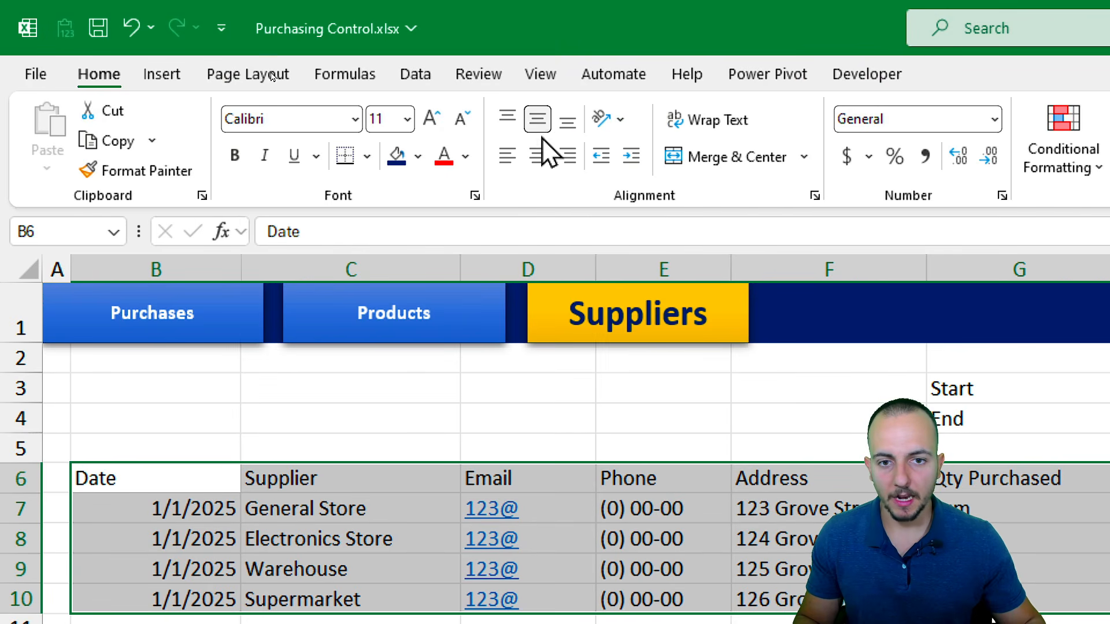
pyautogui.click(538, 155)
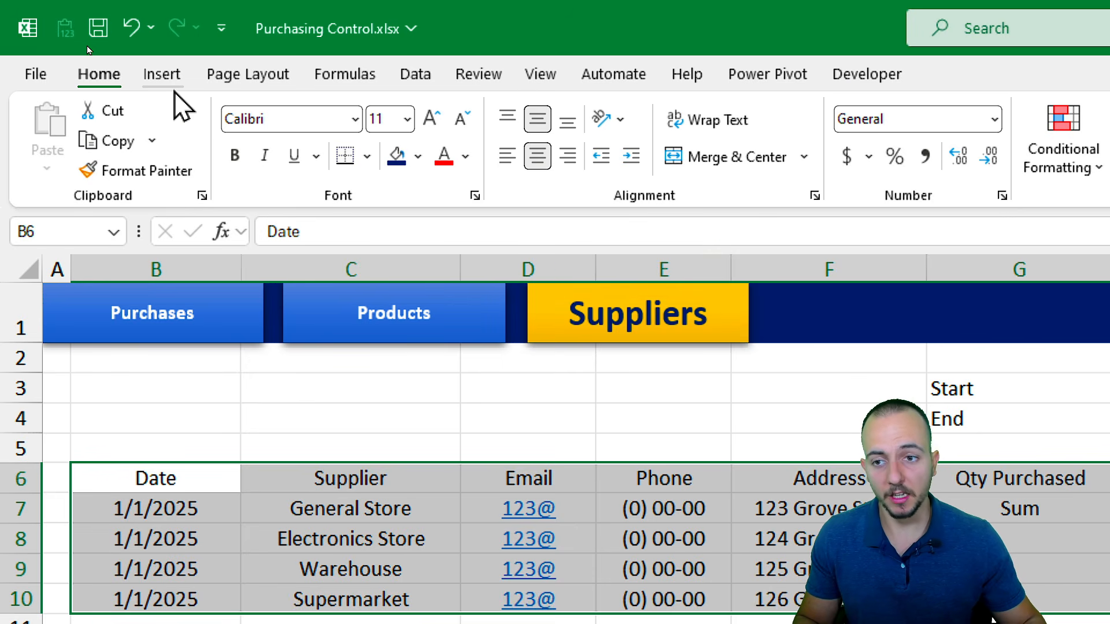
# Step: Convert B6:H10 into a table with headers and apply the Gold, Table Style Light 12 style
pyautogui.click(164, 78)
pyautogui.click(223, 132)
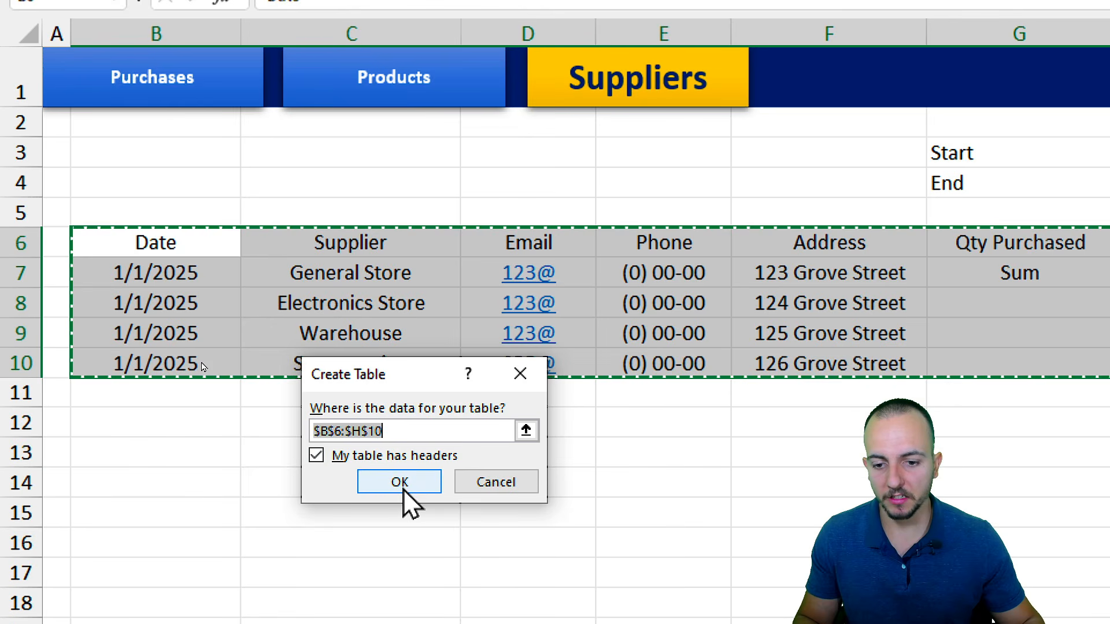
pyautogui.click(404, 498)
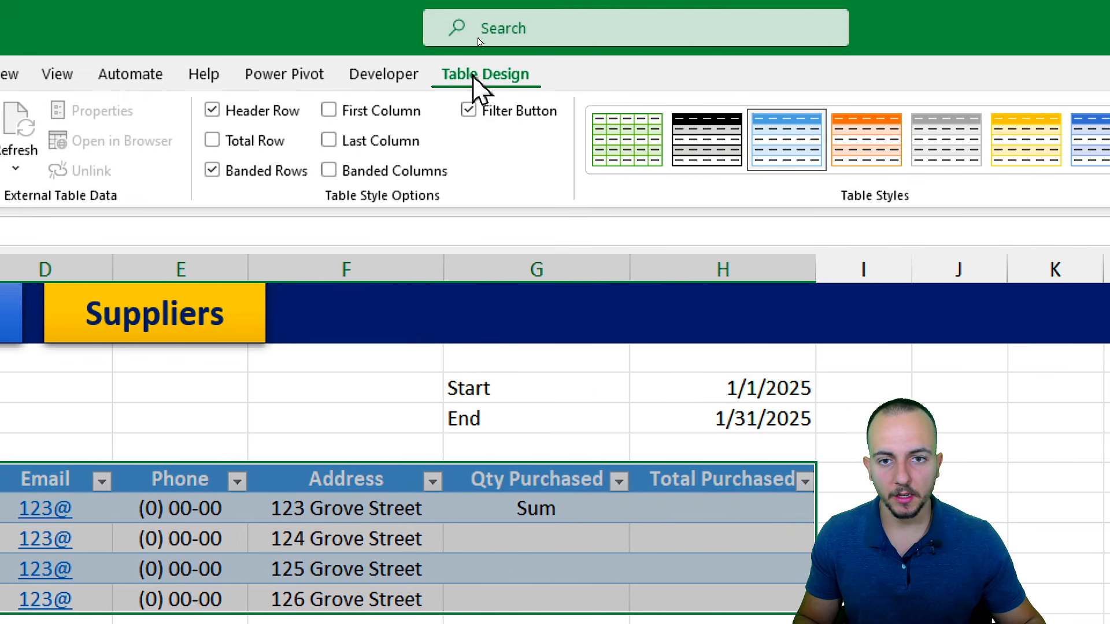
pyautogui.click(739, 163)
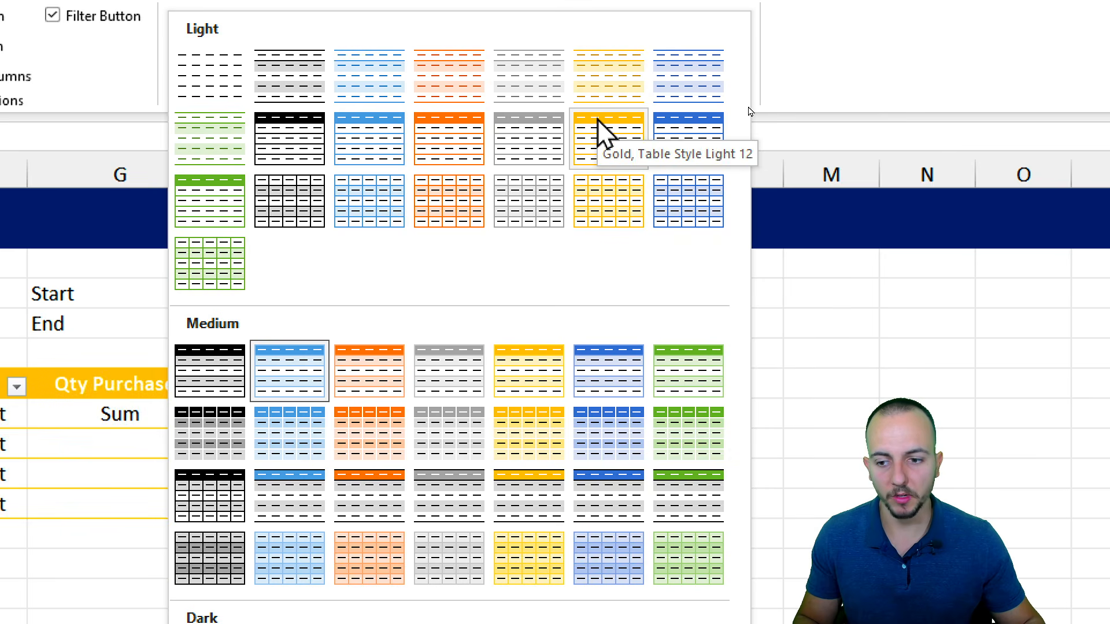
pyautogui.click(602, 133)
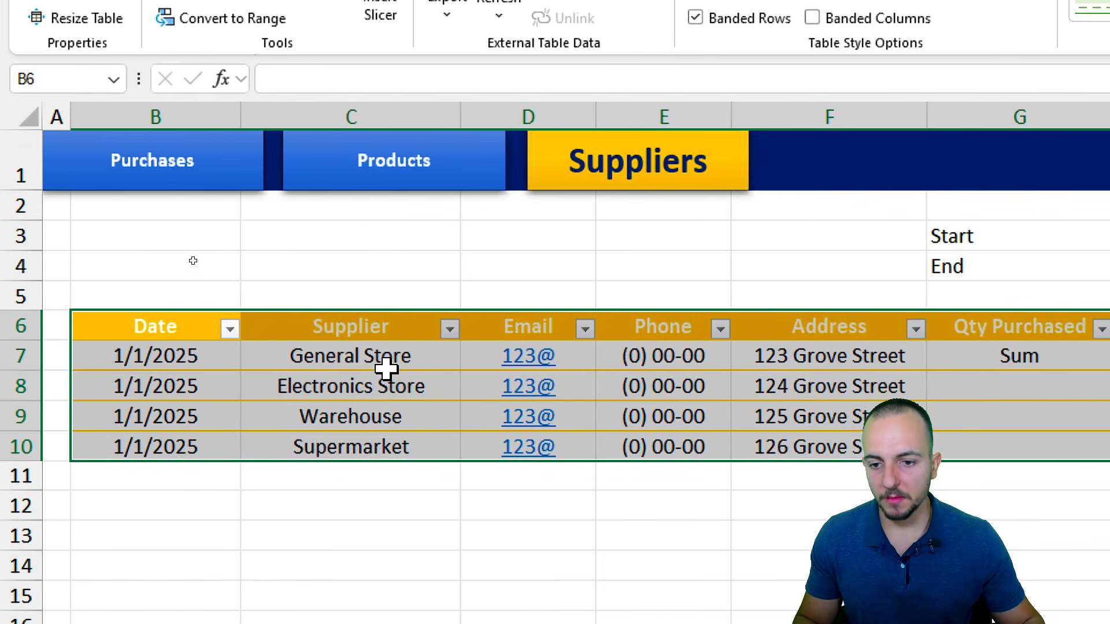
# Step: Left-align the supplier names in C7:C10
pyautogui.moveTo(384, 408); pyautogui.dragTo(347, 494)
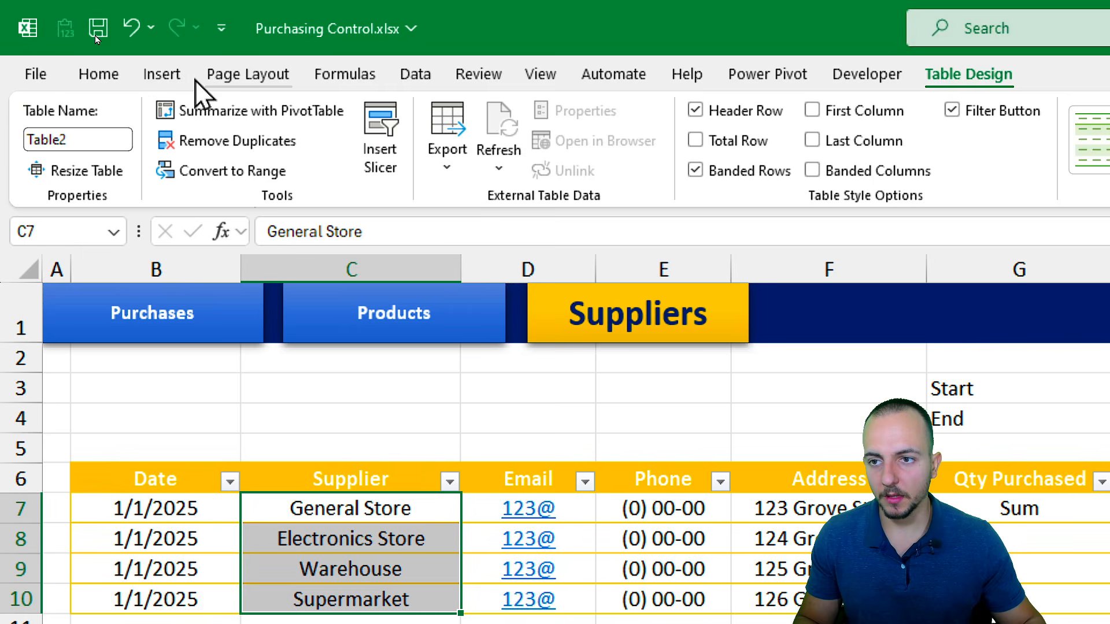
pyautogui.click(103, 75)
pyautogui.click(509, 154)
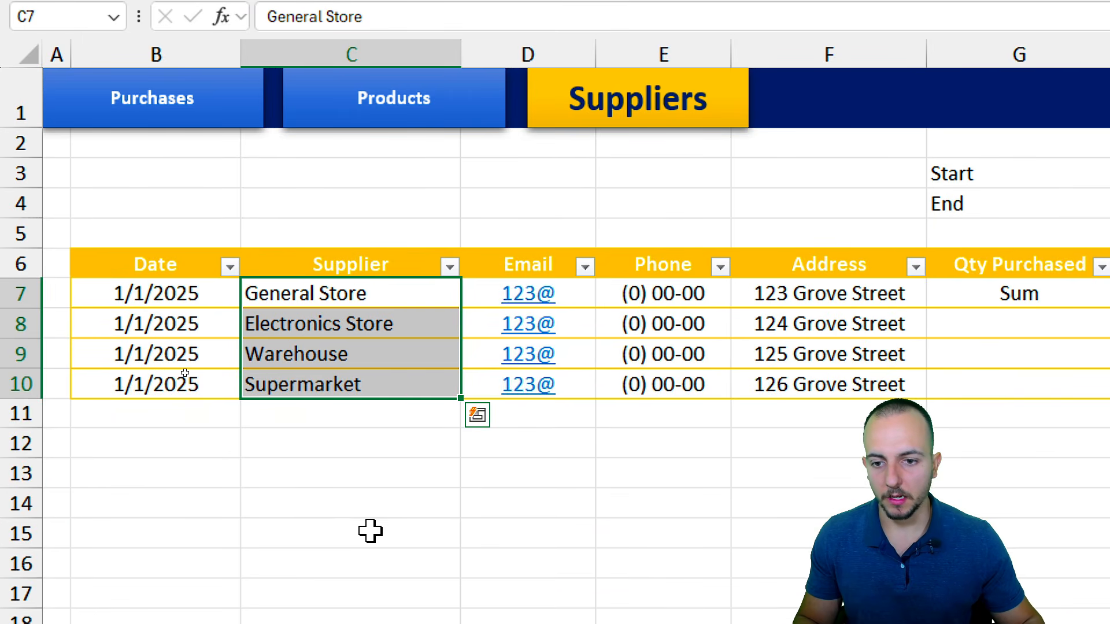
pyautogui.click(367, 581)
pyautogui.moveTo(353, 318); pyautogui.dragTo(351, 445)
pyautogui.click(349, 413)
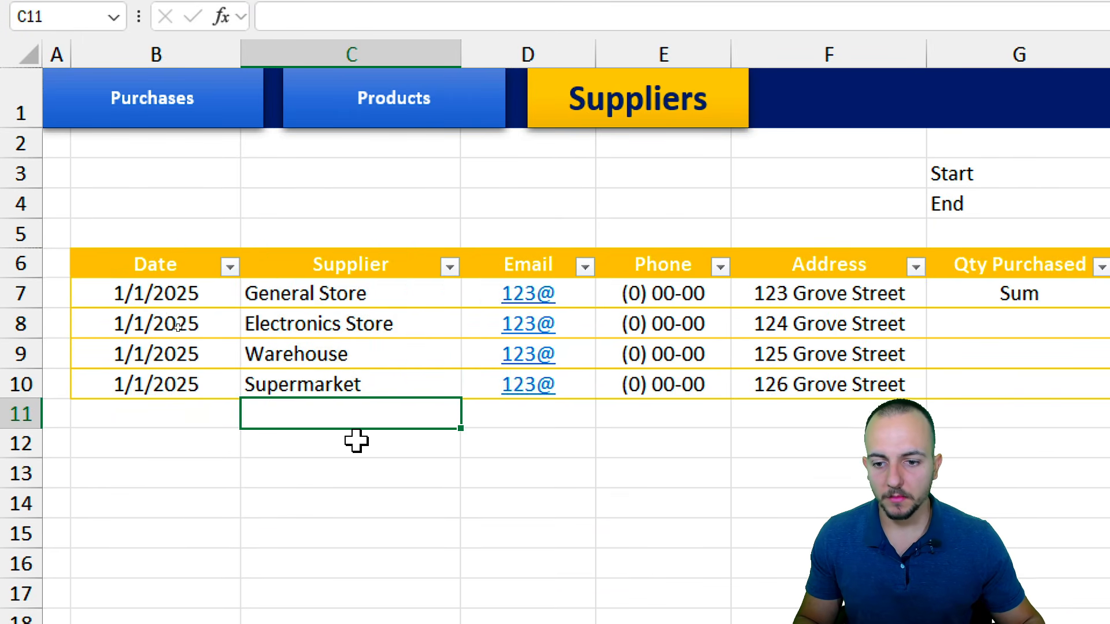
pyautogui.click(357, 441)
pyautogui.click(398, 271)
pyautogui.moveTo(397, 271); pyautogui.dragTo(355, 387)
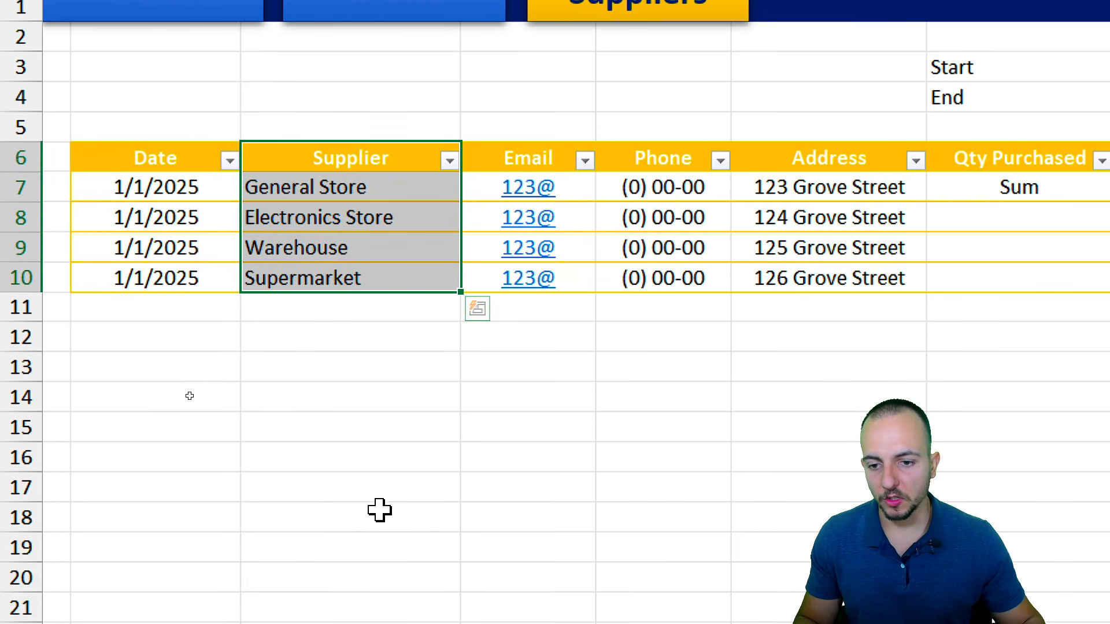
# Step: Generate the structured reference Table2[Supplier] in a temporary formula in C13, copy the reference text, and discard the formula
pyautogui.click(358, 474)
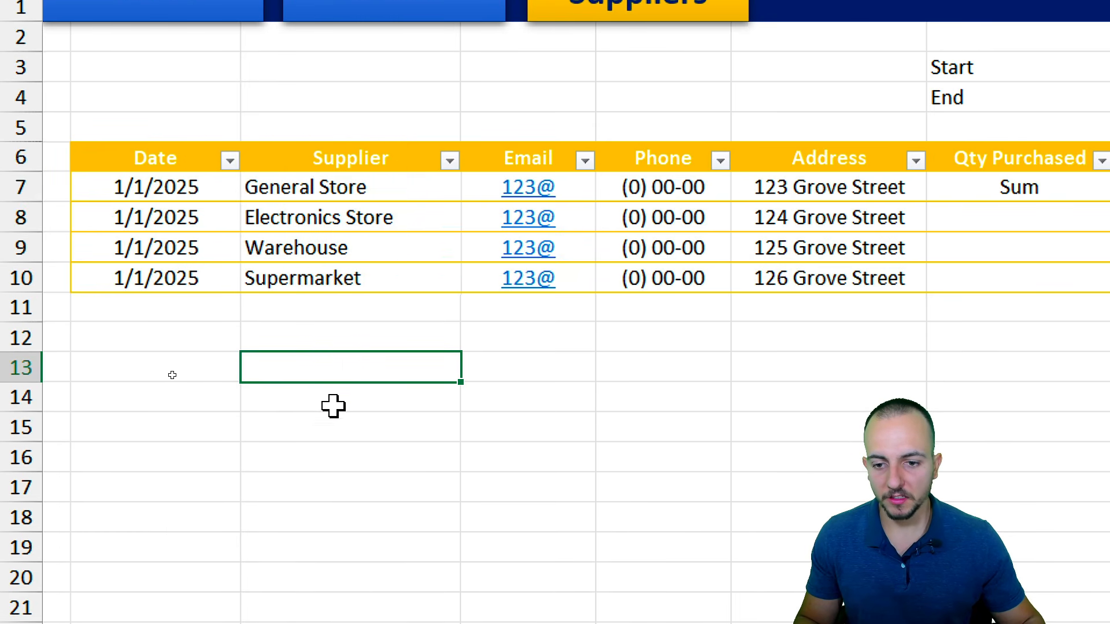
pyautogui.write('=')
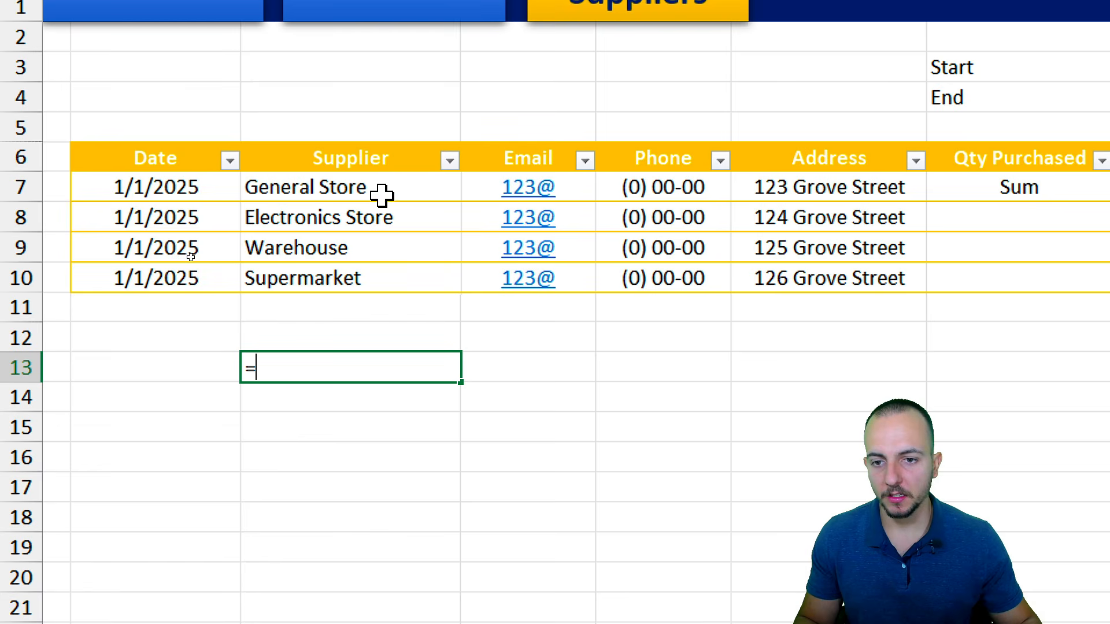
pyautogui.moveTo(383, 191); pyautogui.dragTo(379, 279)
pyautogui.moveTo(412, 370); pyautogui.dragTo(302, 373)
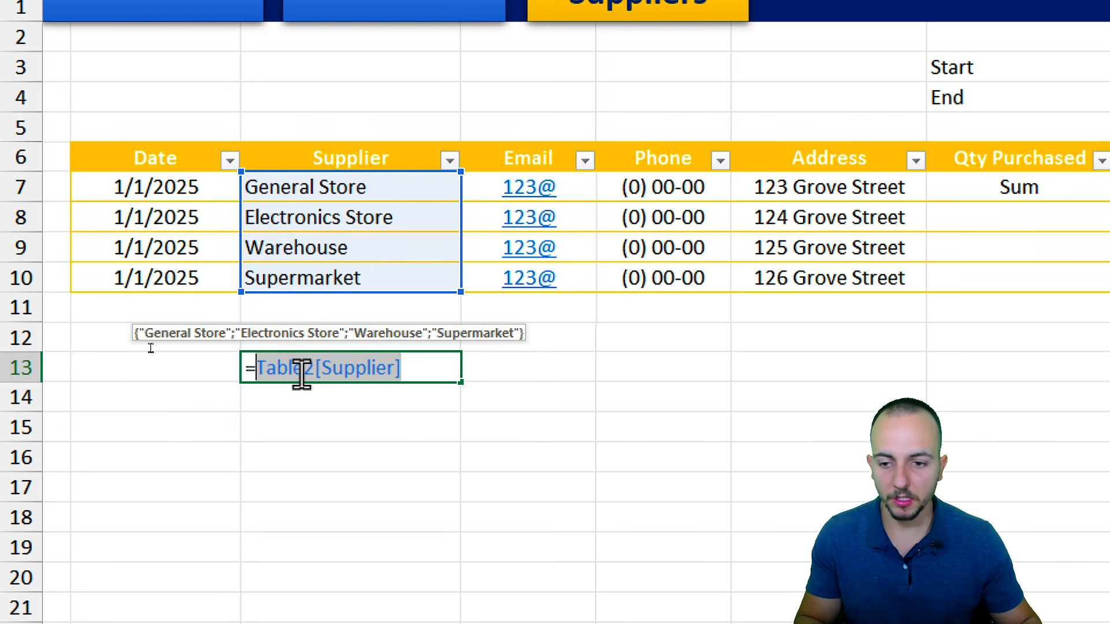
pyautogui.rightClick(302, 374)
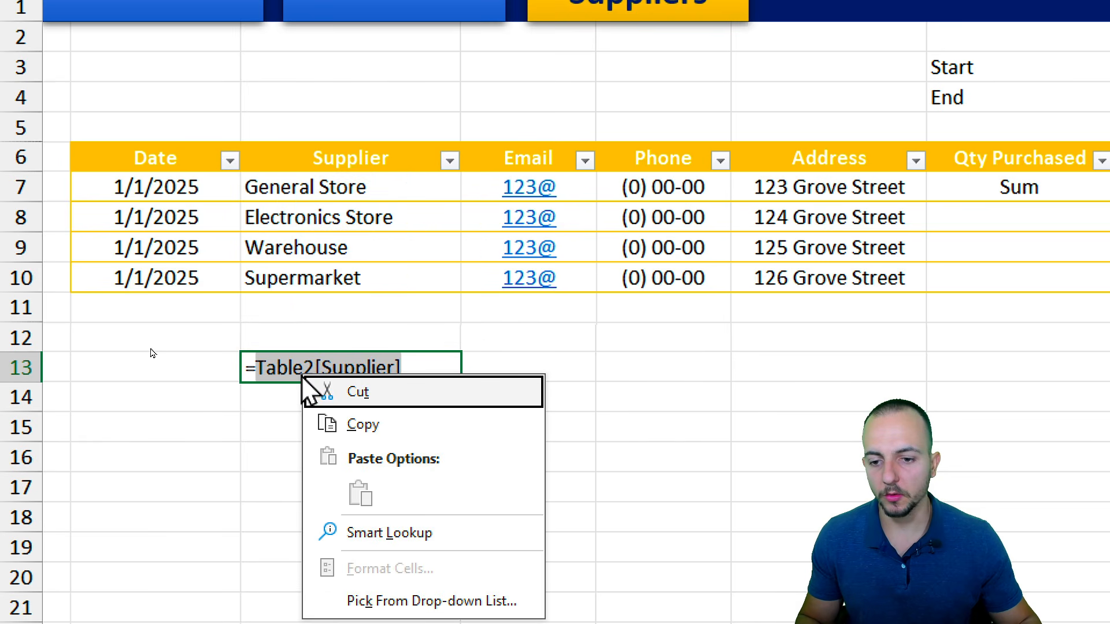
pyautogui.click(370, 425)
pyautogui.press('Escape')
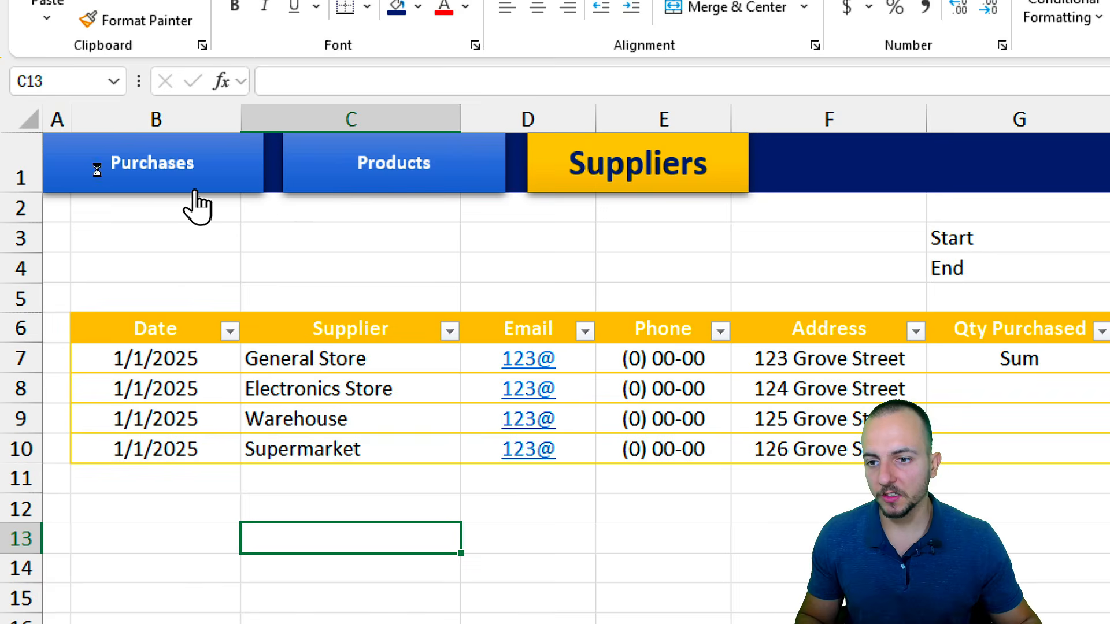
# Step: Choose Wireless keyboard as the product in C4 of the Purchases sheet and widen column C to fit
pyautogui.click(191, 16)
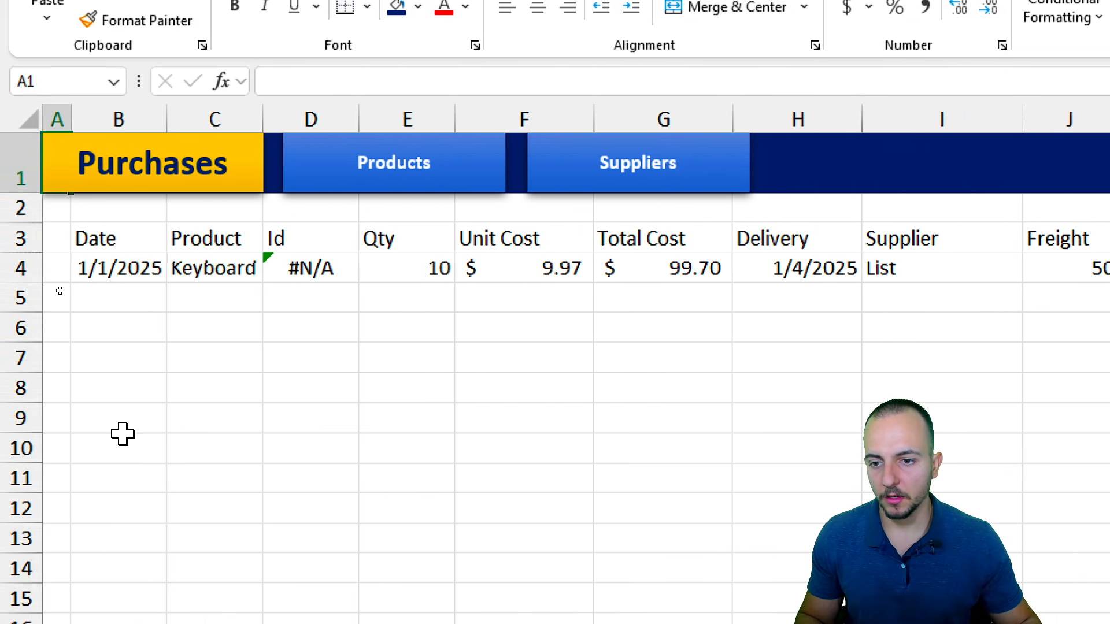
pyautogui.click(208, 261)
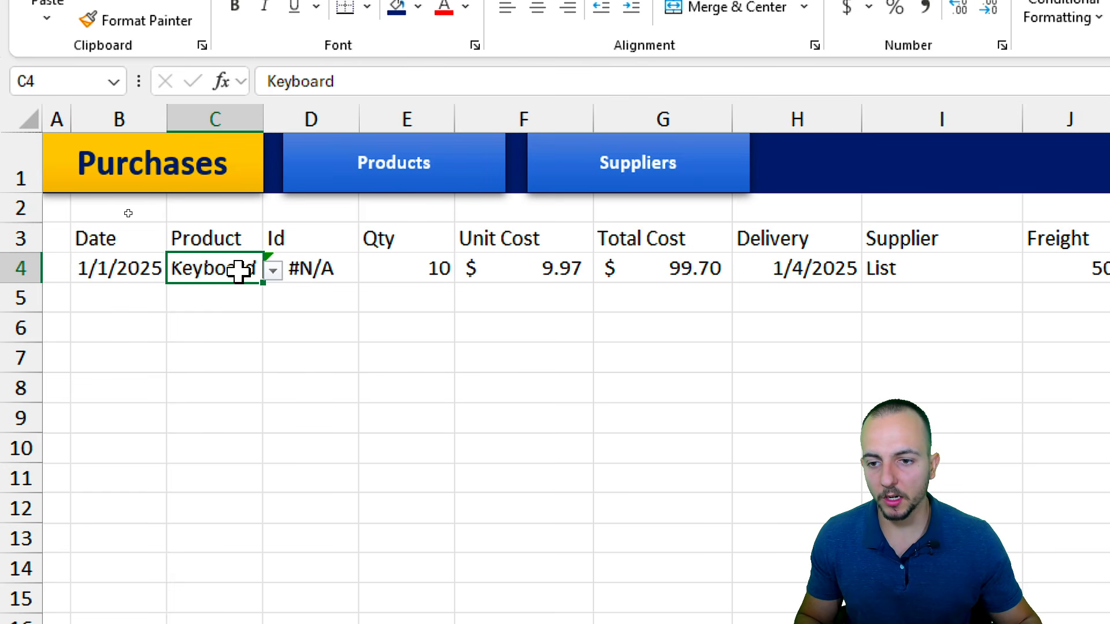
pyautogui.click(307, 273)
pyautogui.click(194, 263)
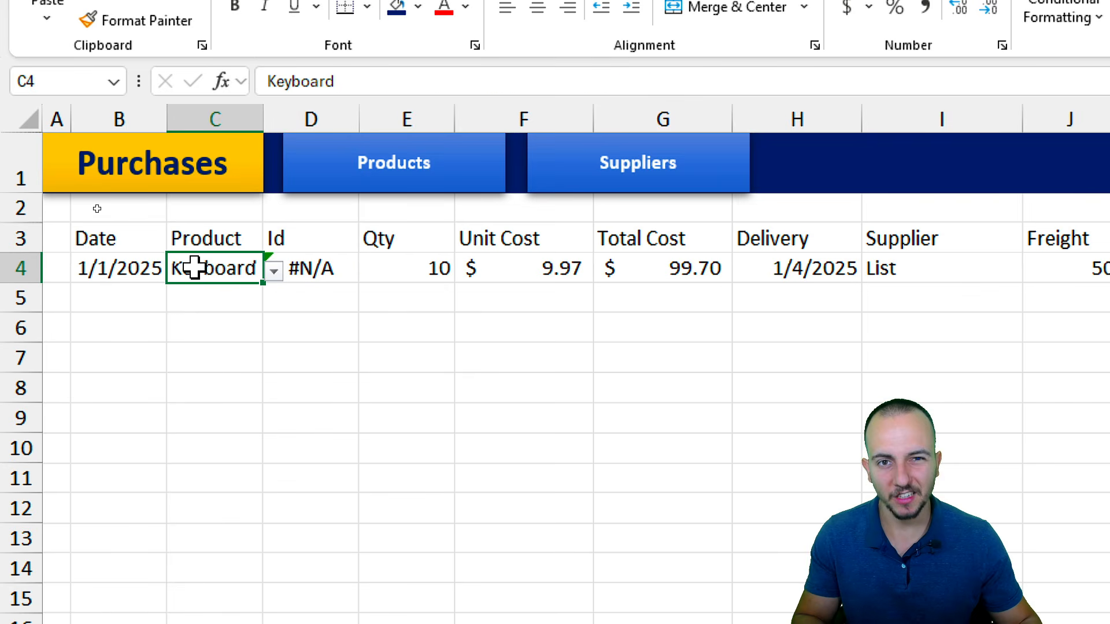
pyautogui.click(272, 270)
pyautogui.moveTo(336, 324)
pyautogui.mouseDown()
pyautogui.moveTo(334, 383)
pyautogui.moveTo(333, 319)
pyautogui.mouseUp()
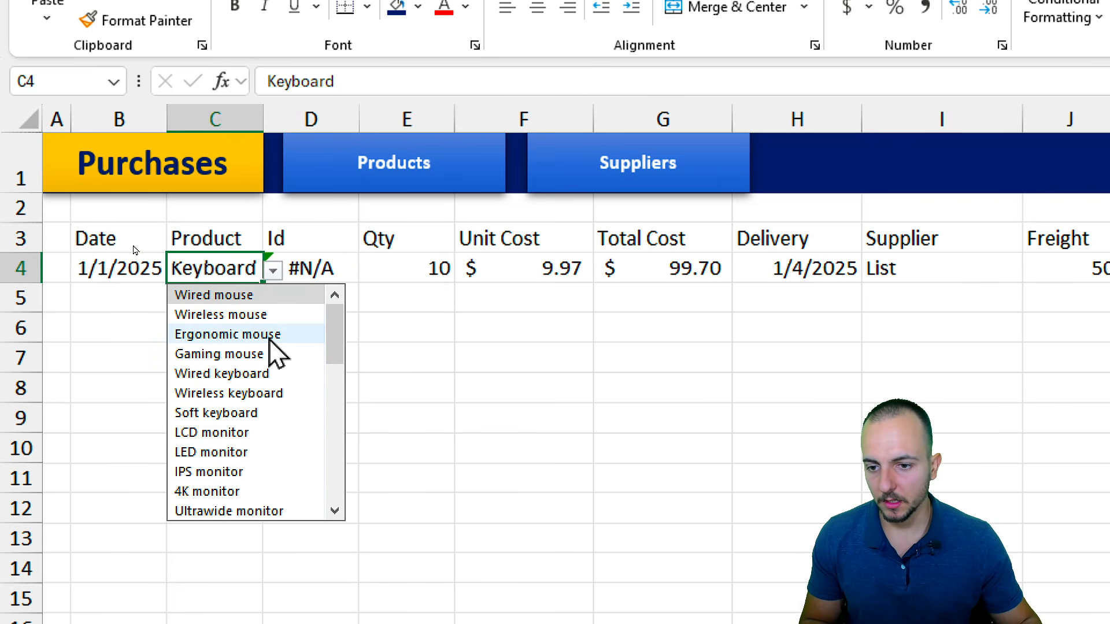
pyautogui.click(278, 394)
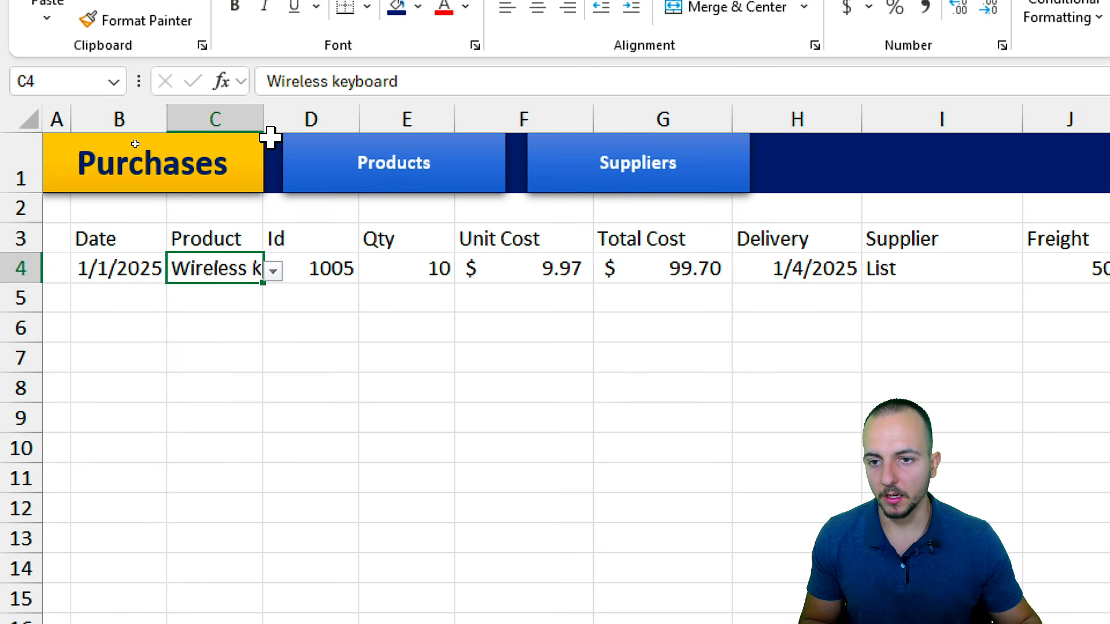
pyautogui.moveTo(263, 119); pyautogui.dragTo(355, 124)
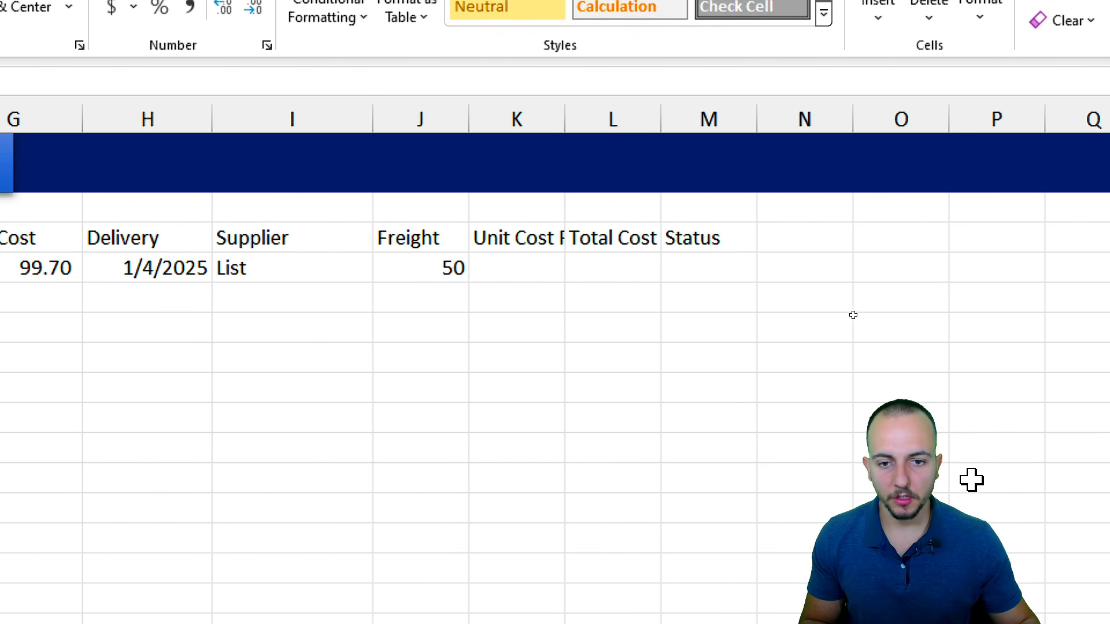
# Step: Add list data validation to the Supplier cell I4 with the source =INDIRECT("Table2[Supplier]")
pyautogui.click(198, 275)
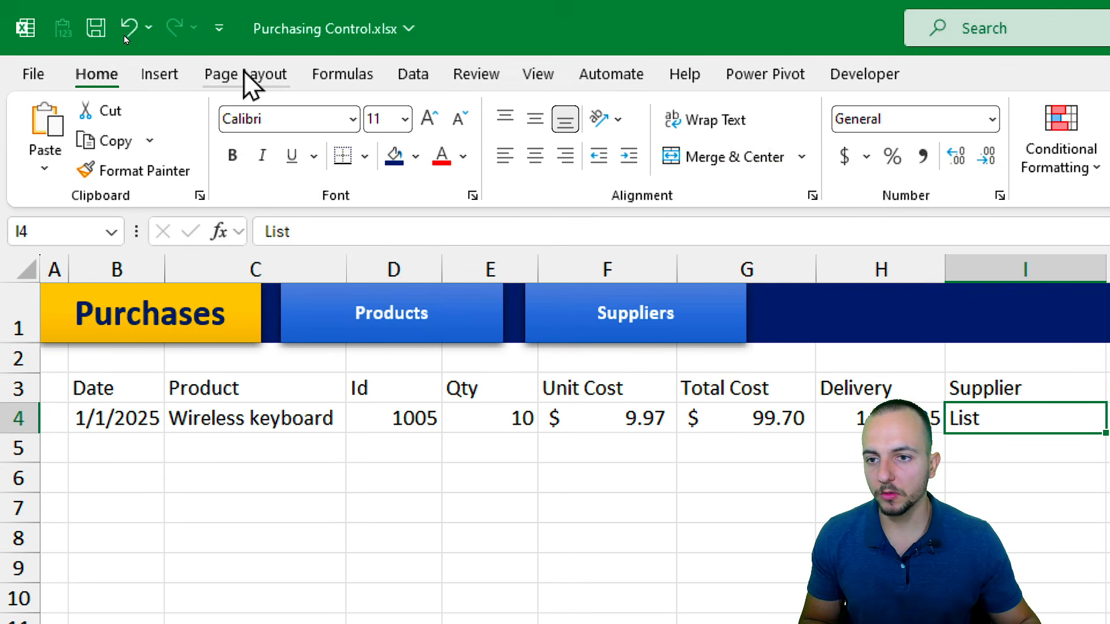
pyautogui.click(411, 74)
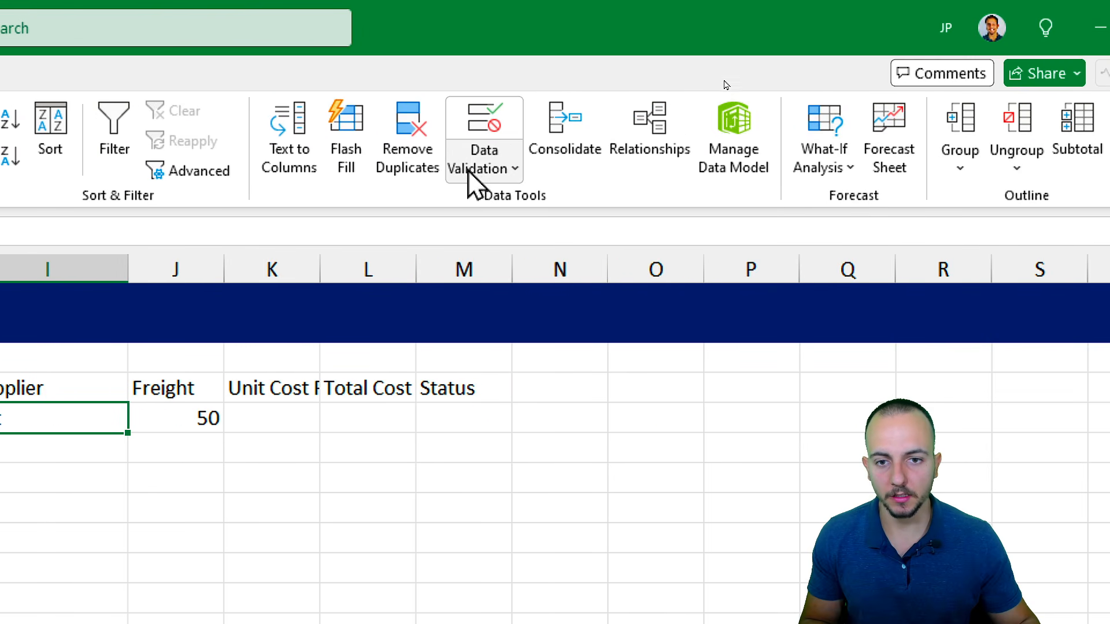
pyautogui.click(868, 122)
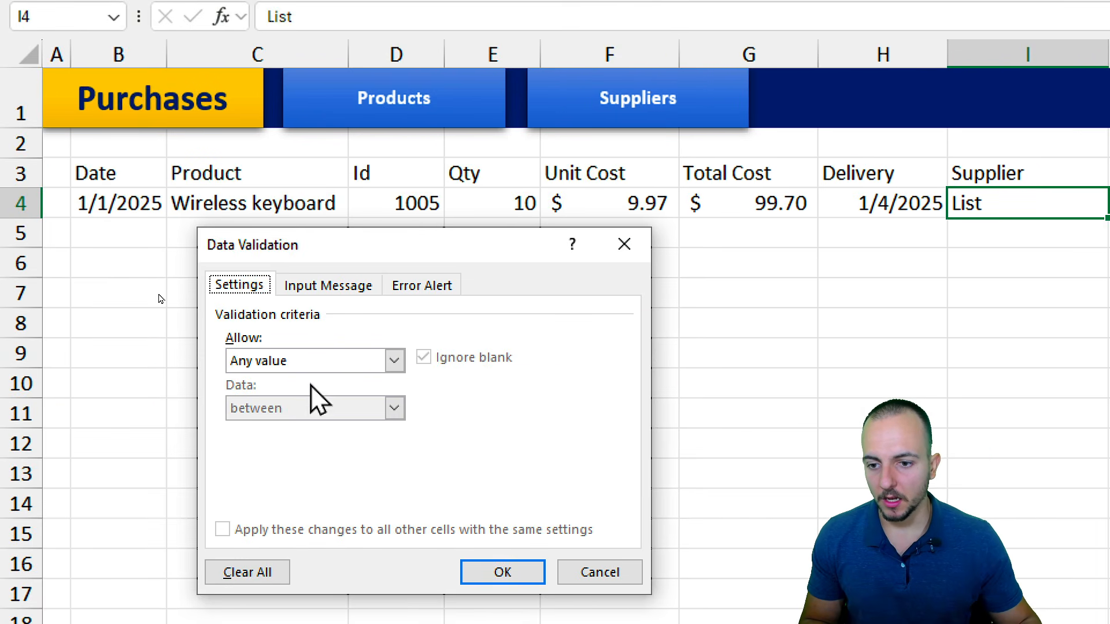
pyautogui.click(315, 362)
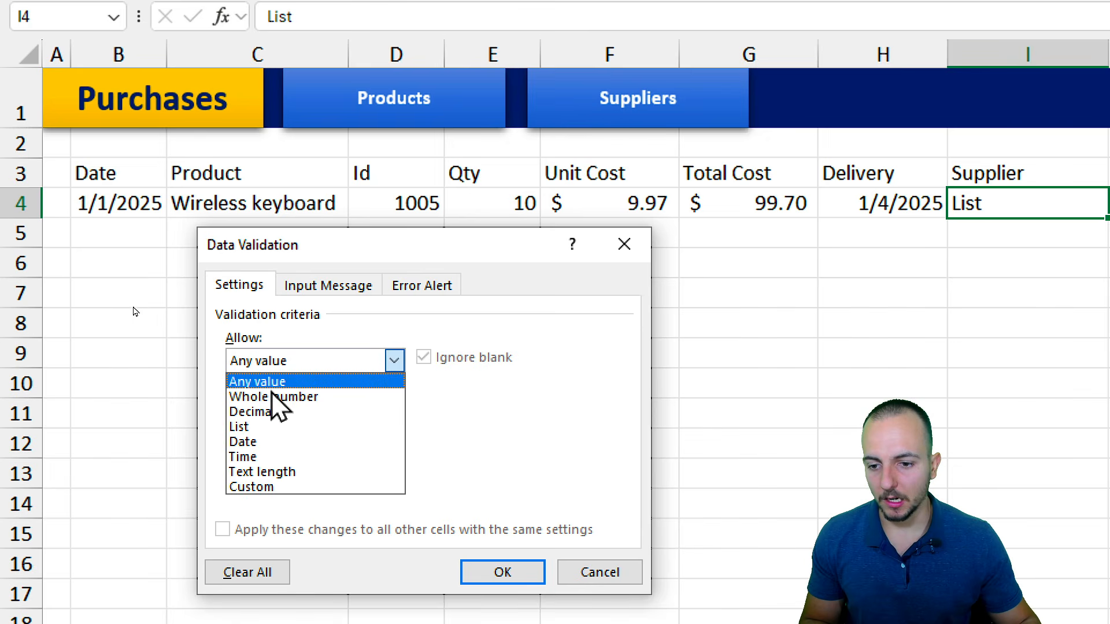
pyautogui.click(283, 427)
pyautogui.click(261, 457)
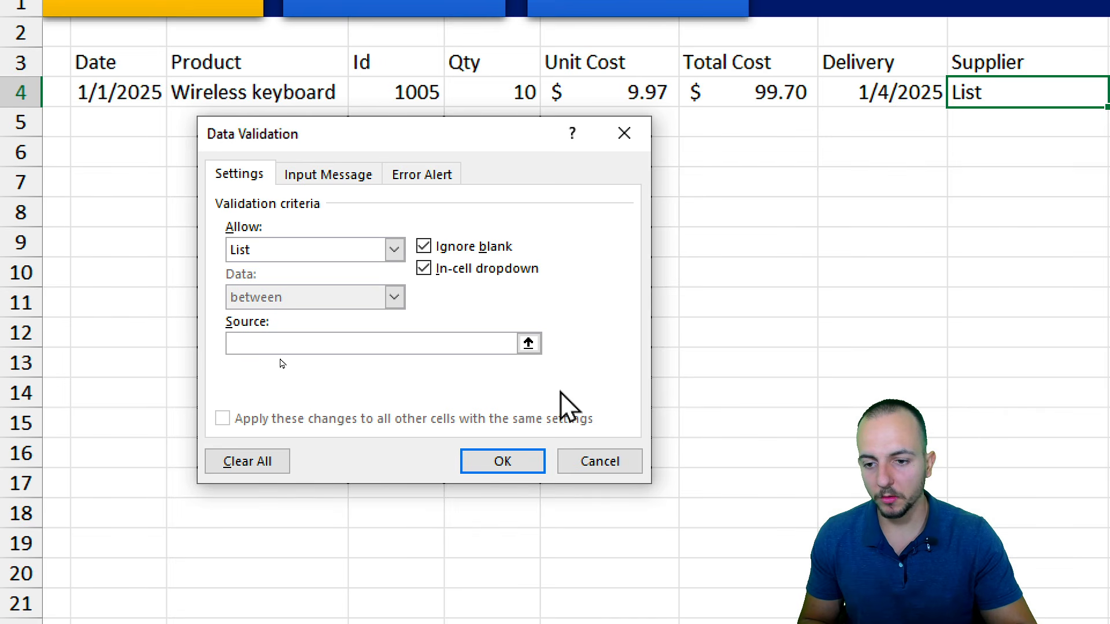
pyautogui.write('=INDI')
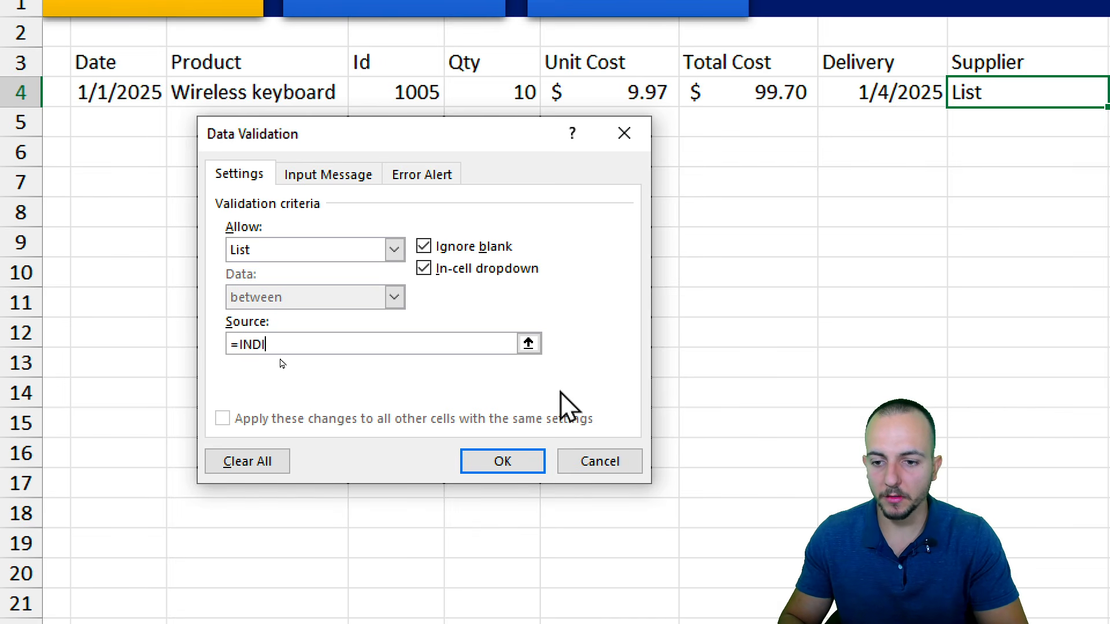
pyautogui.write('RECT("')
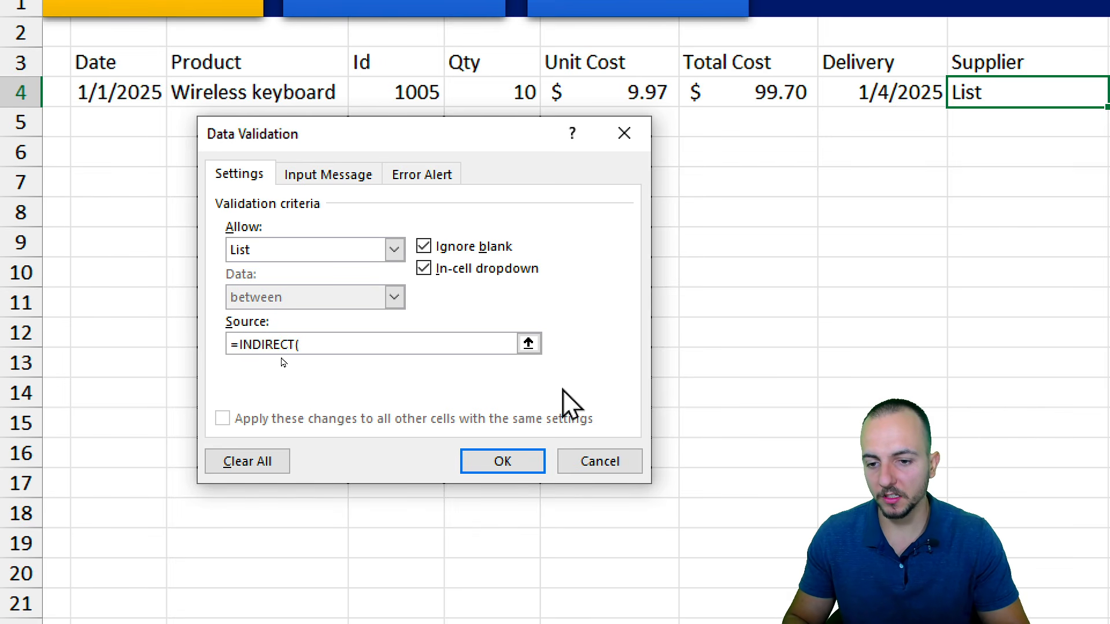
pyautogui.rightClick(411, 344)
pyautogui.click(398, 408)
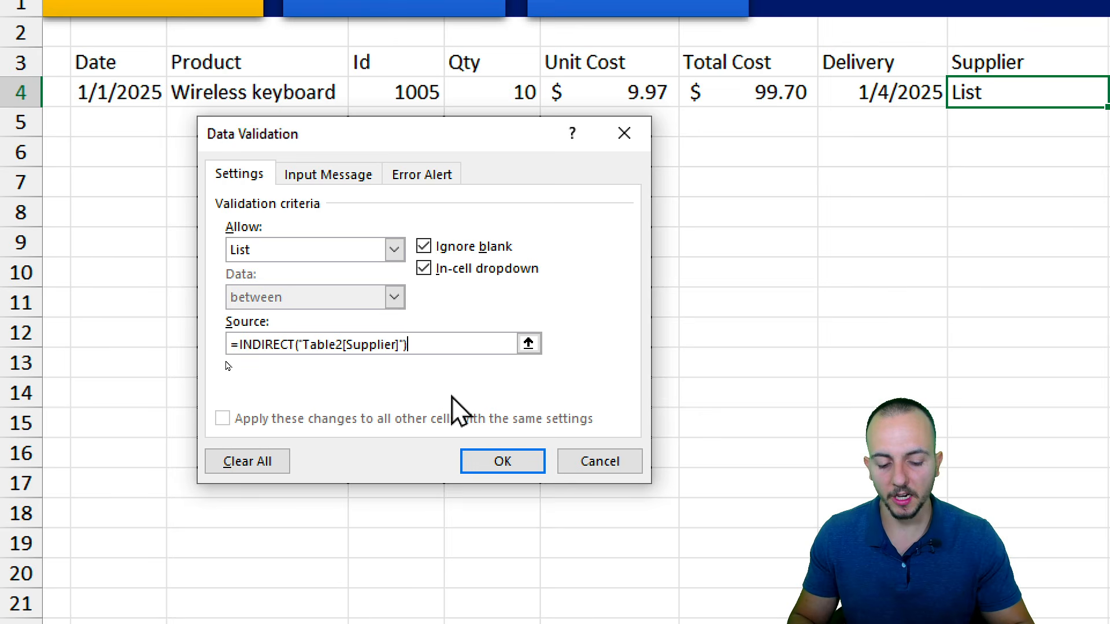
pyautogui.press('Return')
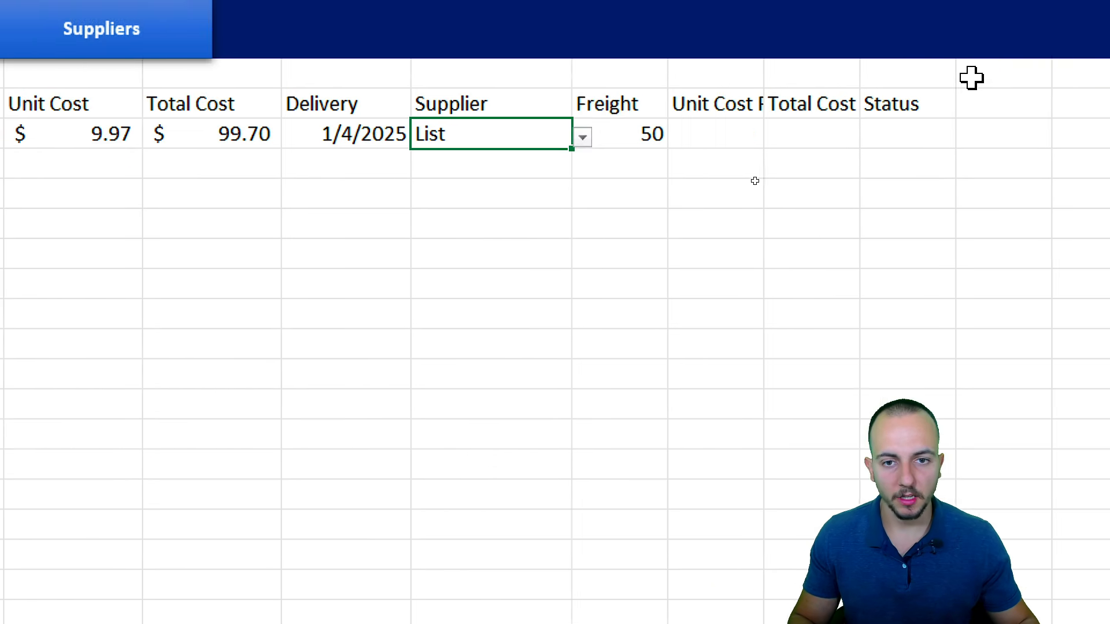
# Step: Try several suppliers from the I4 dropdown and finish with General Store chosen
pyautogui.click(490, 156)
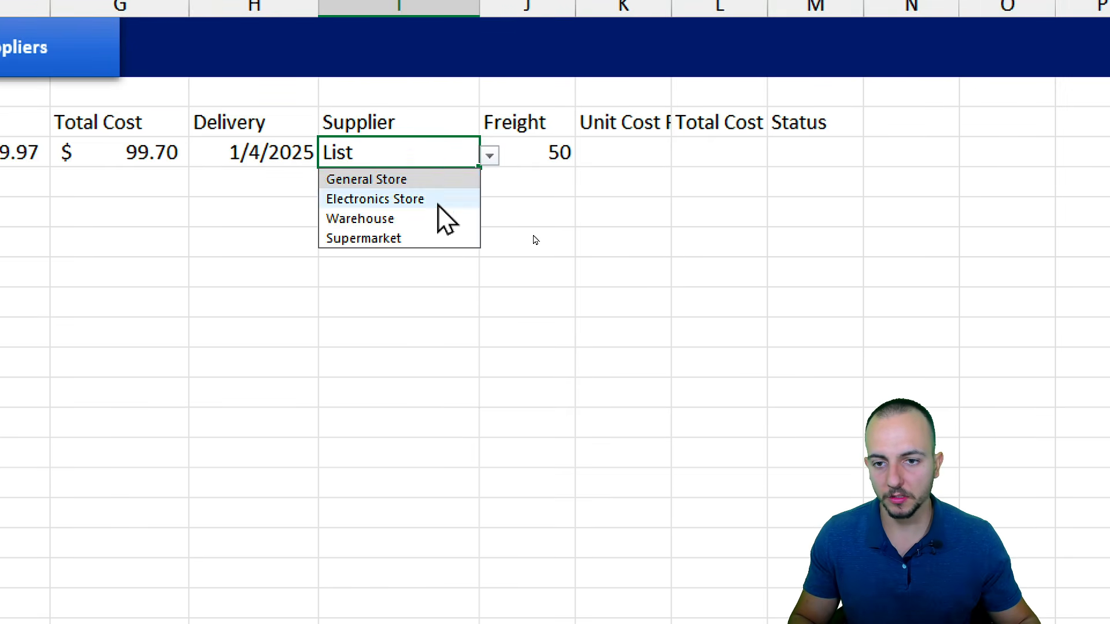
pyautogui.click(436, 199)
pyautogui.click(490, 156)
pyautogui.click(424, 218)
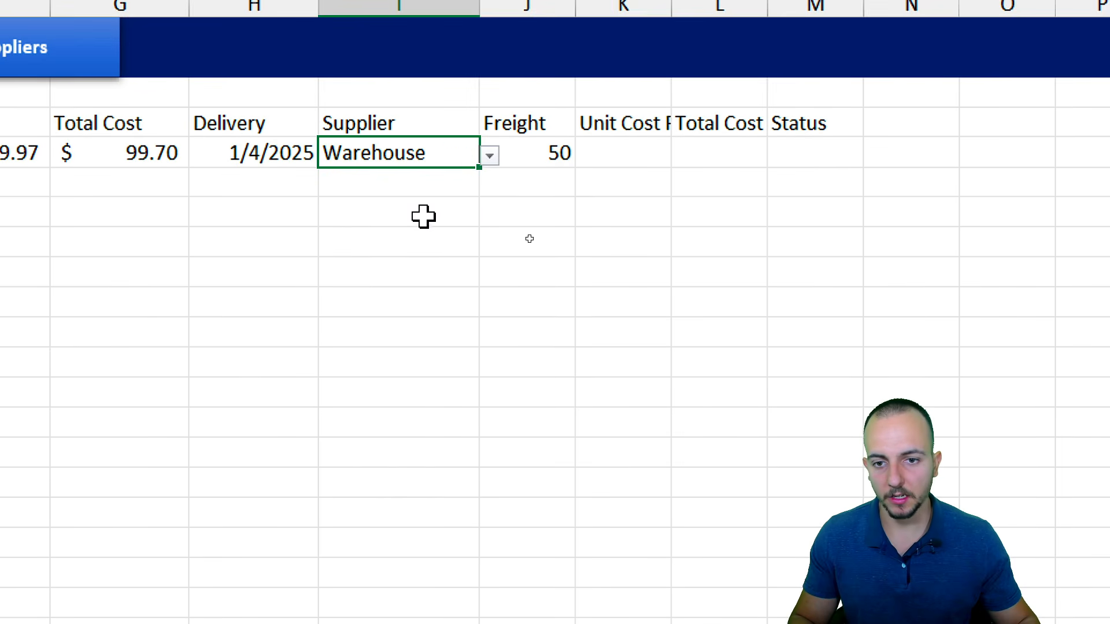
pyautogui.click(490, 156)
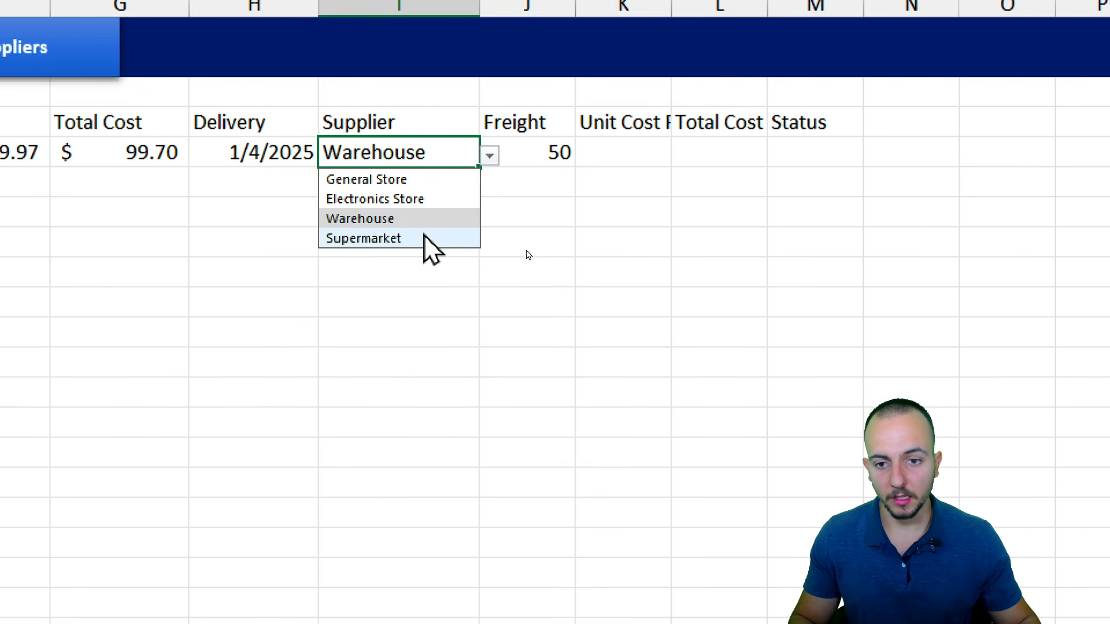
pyautogui.click(425, 237)
pyautogui.click(490, 156)
pyautogui.click(457, 179)
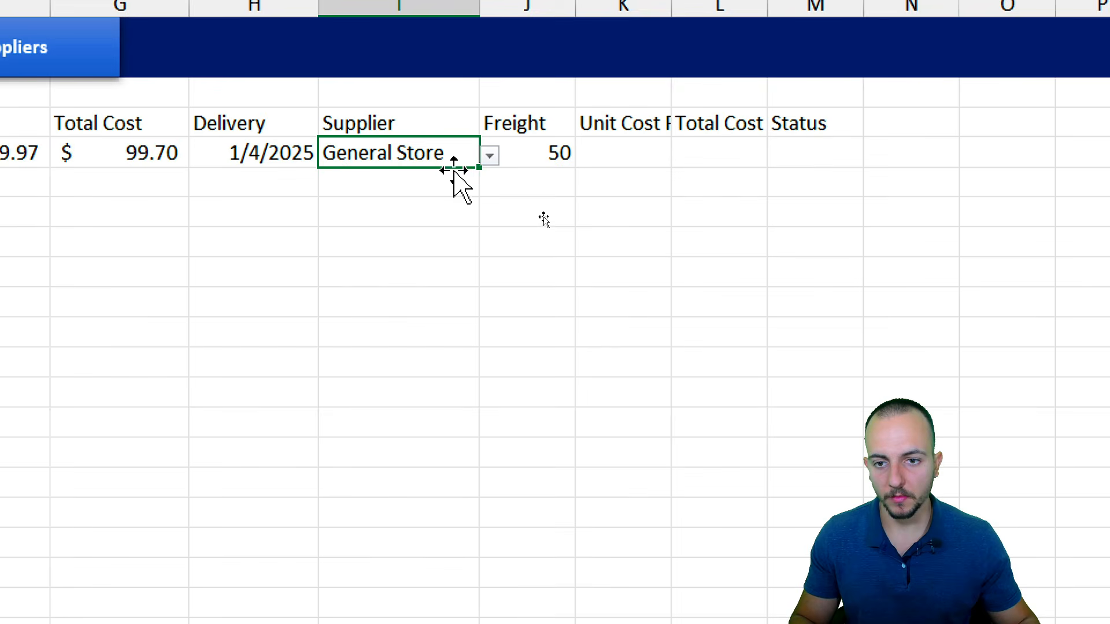
# Step: Apply the dollar accounting number format to J4:L4
pyautogui.click(553, 160)
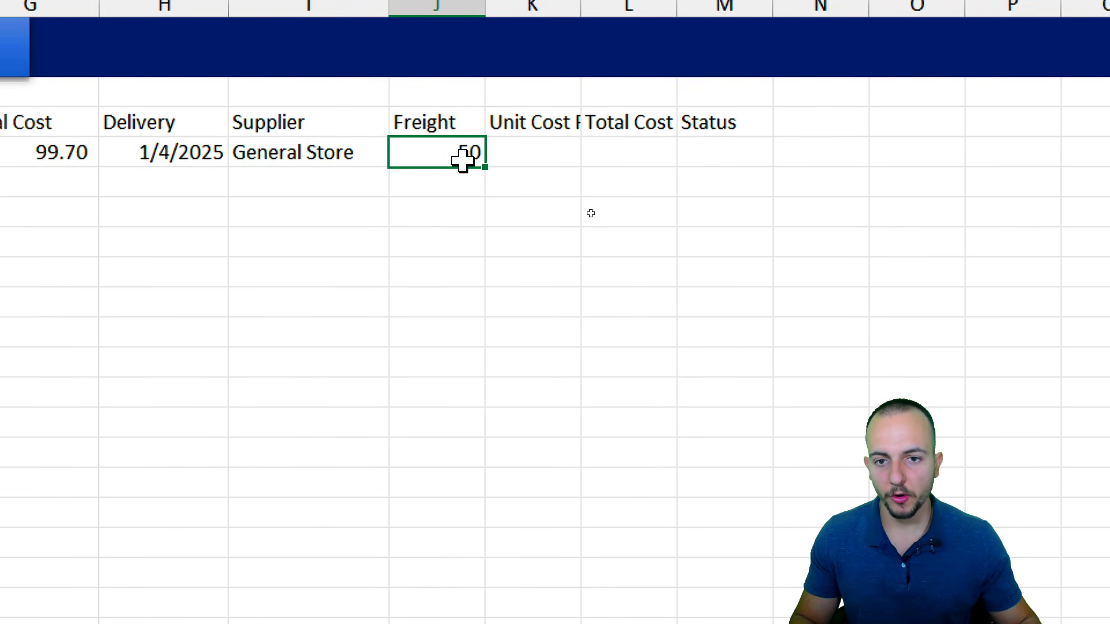
pyautogui.moveTo(463, 160); pyautogui.dragTo(596, 159)
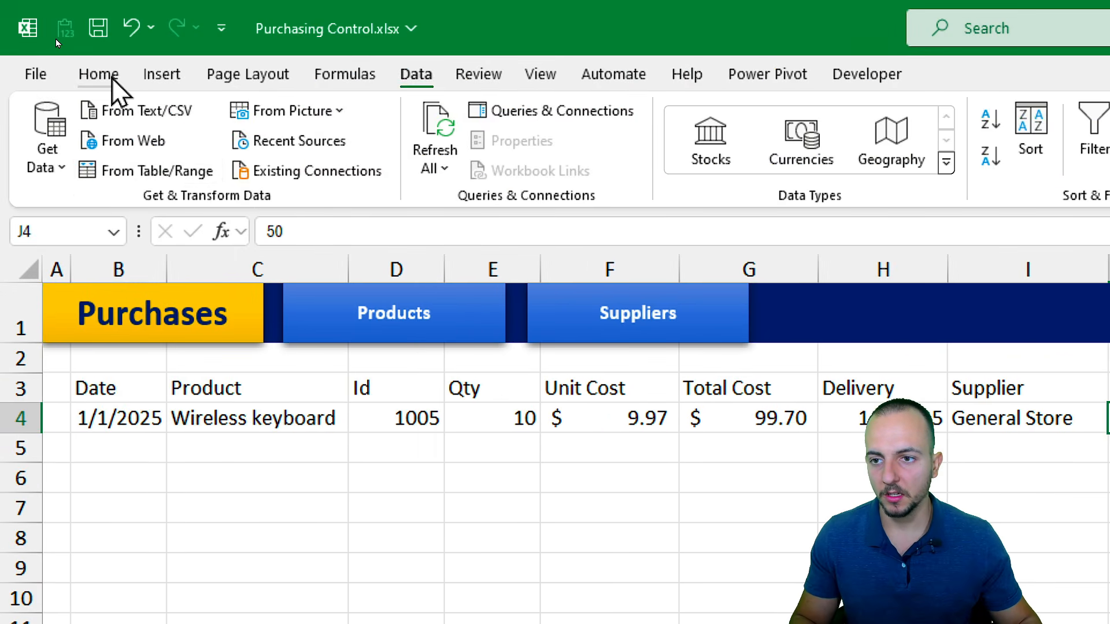
pyautogui.click(112, 78)
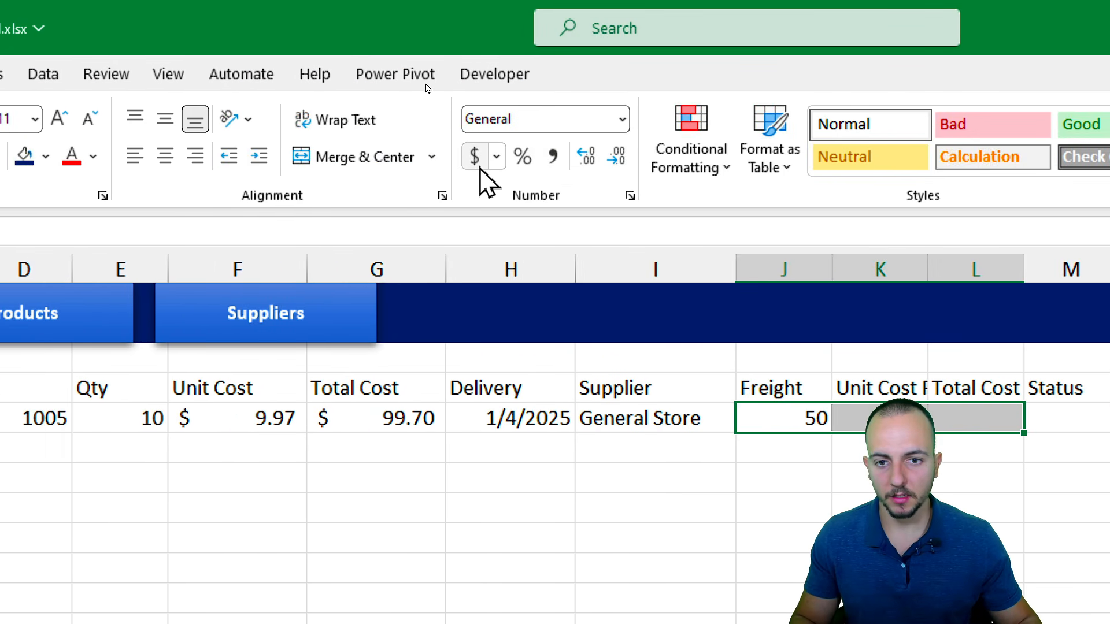
pyautogui.click(479, 167)
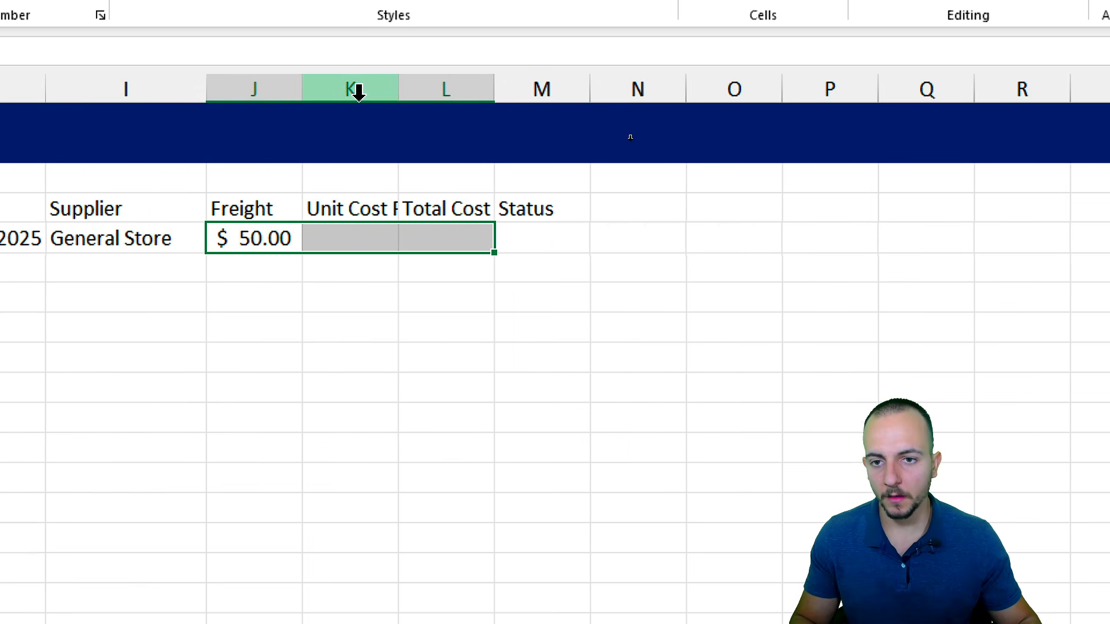
# Step: Widen columns K and L to show their full headers, widen column J slightly, and select the Total Cost Fre cell L4
pyautogui.moveTo(359, 91); pyautogui.dragTo(473, 94)
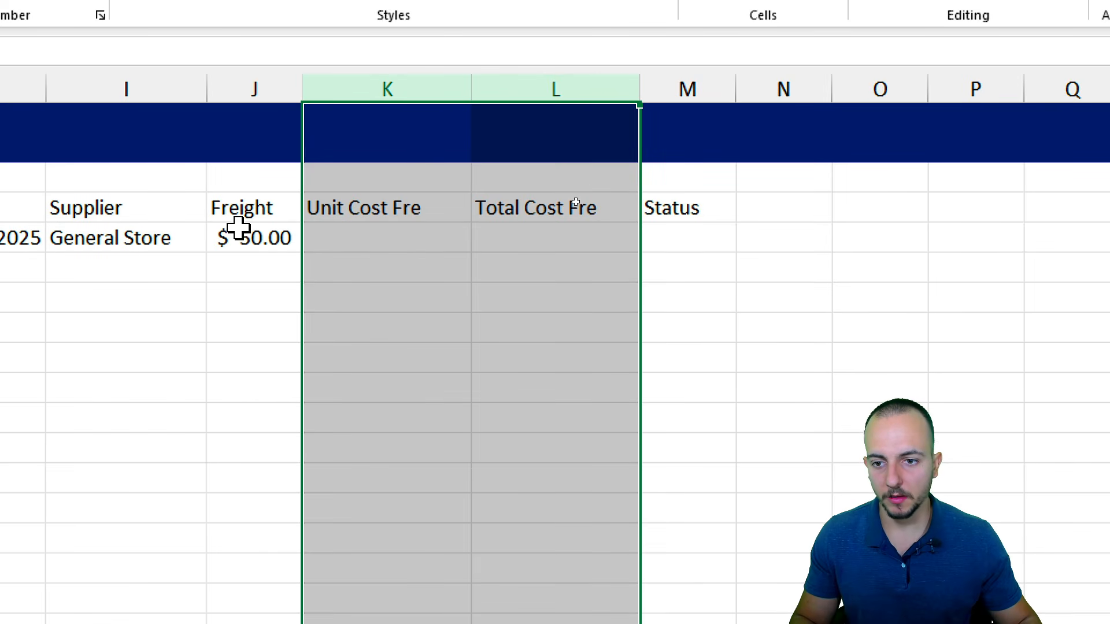
pyautogui.click(284, 95)
pyautogui.moveTo(302, 94); pyautogui.dragTo(315, 93)
pyautogui.click(397, 240)
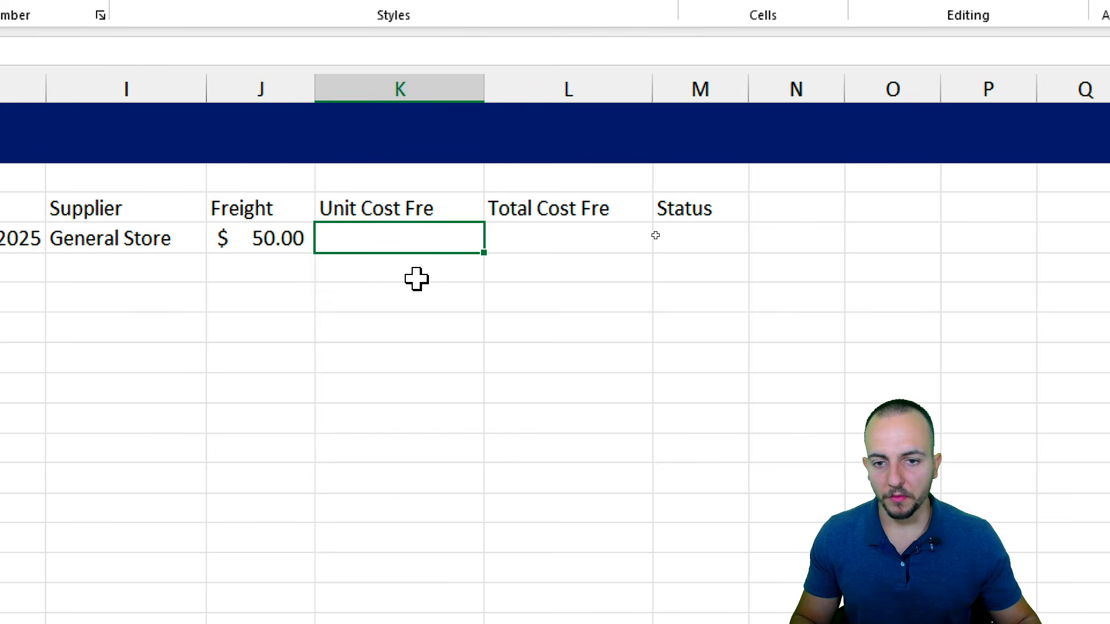
pyautogui.click(584, 233)
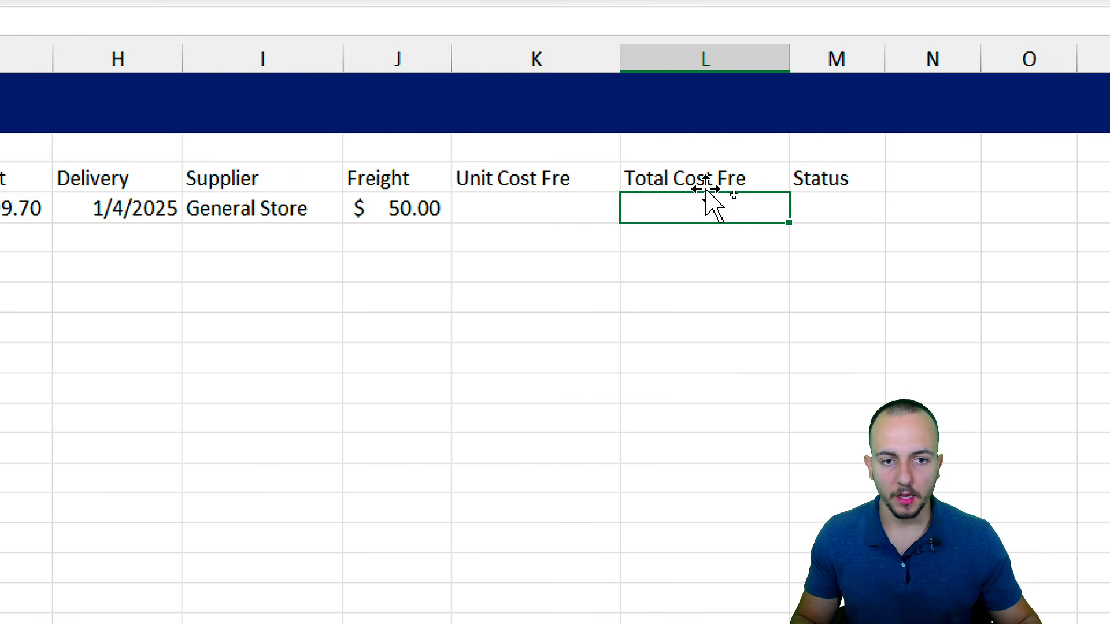
pyautogui.moveTo(570, 211); pyautogui.dragTo(560, 237)
pyautogui.click(699, 181)
pyautogui.click(696, 201)
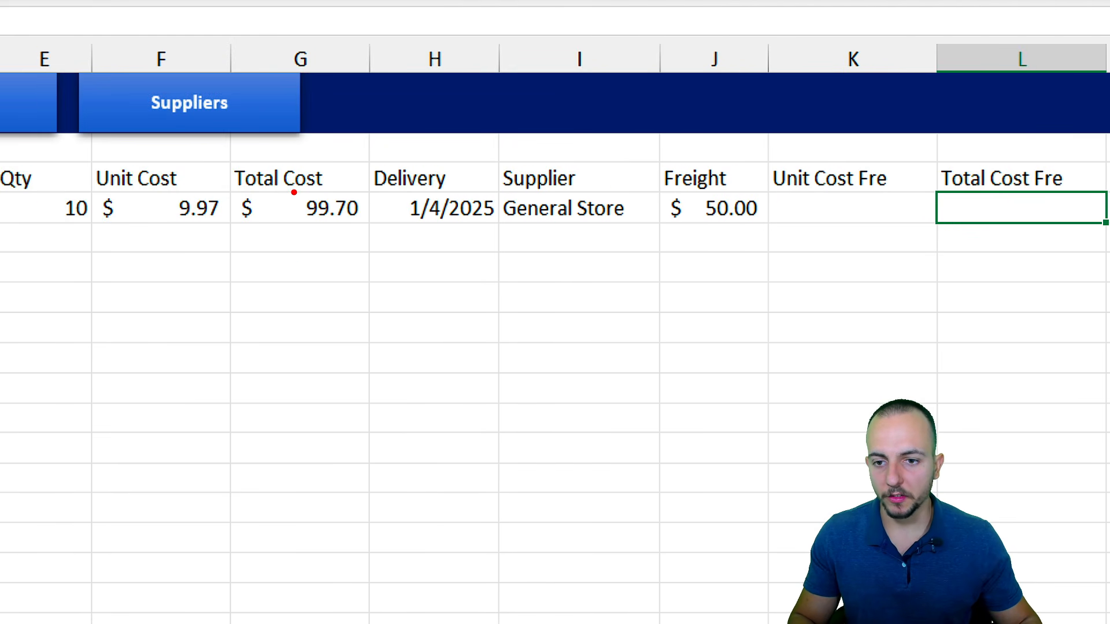
pyautogui.moveTo(295, 192); pyautogui.dragTo(372, 228)
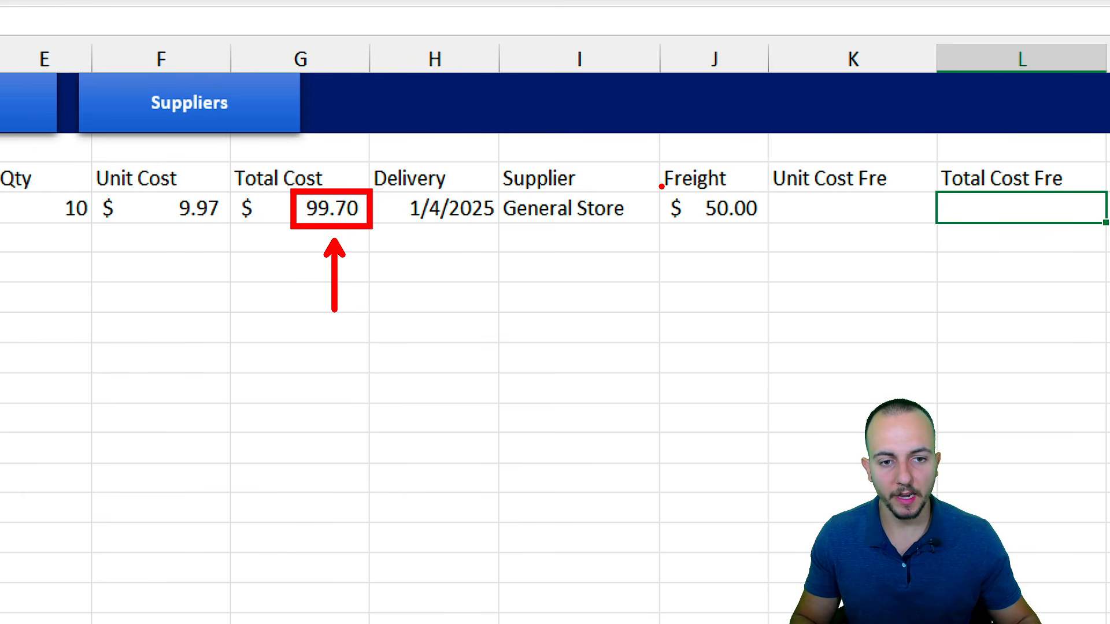
pyautogui.moveTo(662, 186); pyautogui.dragTo(771, 229)
pyautogui.moveTo(722, 276); pyautogui.dragTo(722, 245)
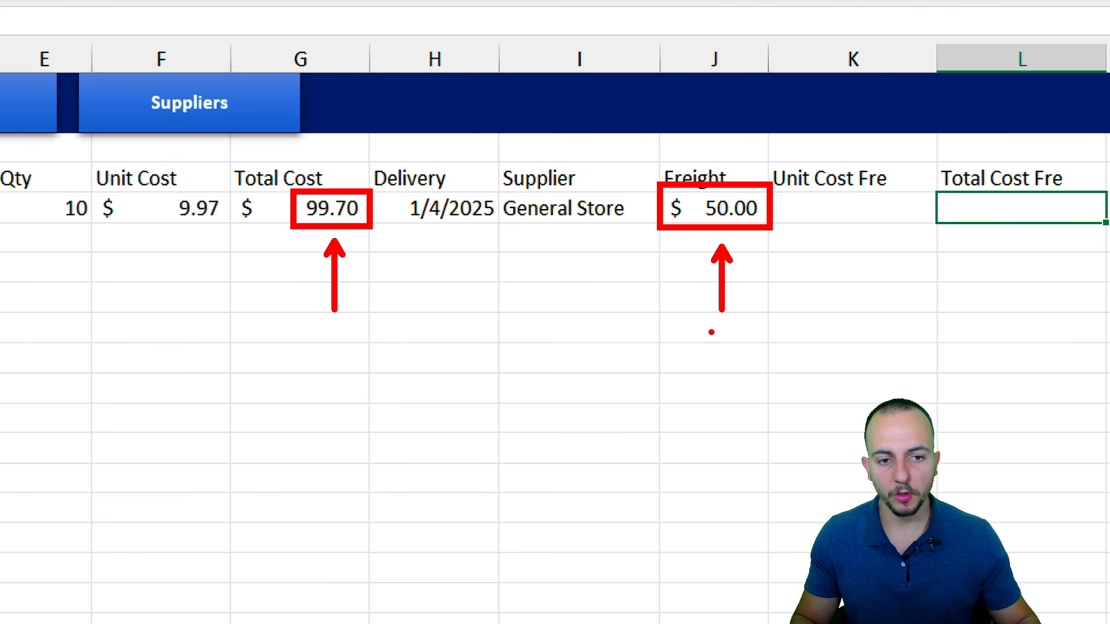
pyautogui.moveTo(753, 152); pyautogui.dragTo(752, 148)
pyautogui.moveTo(335, 155)
pyautogui.mouseDown()
pyautogui.moveTo(399, 199)
pyautogui.moveTo(240, 144)
pyautogui.mouseUp()
pyautogui.press('Escape')
# Step: Enter the formula =J4+G4 in L4 to add the freight to the total cost
pyautogui.hscroll(5, 971, 337)
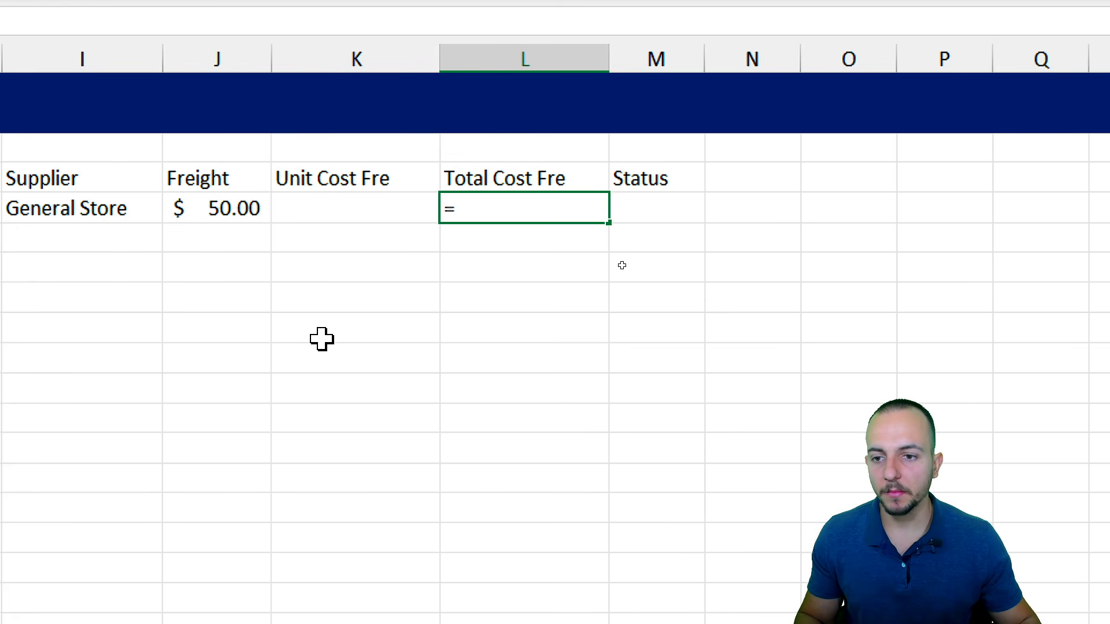
pyautogui.click(228, 217)
pyautogui.write('+')
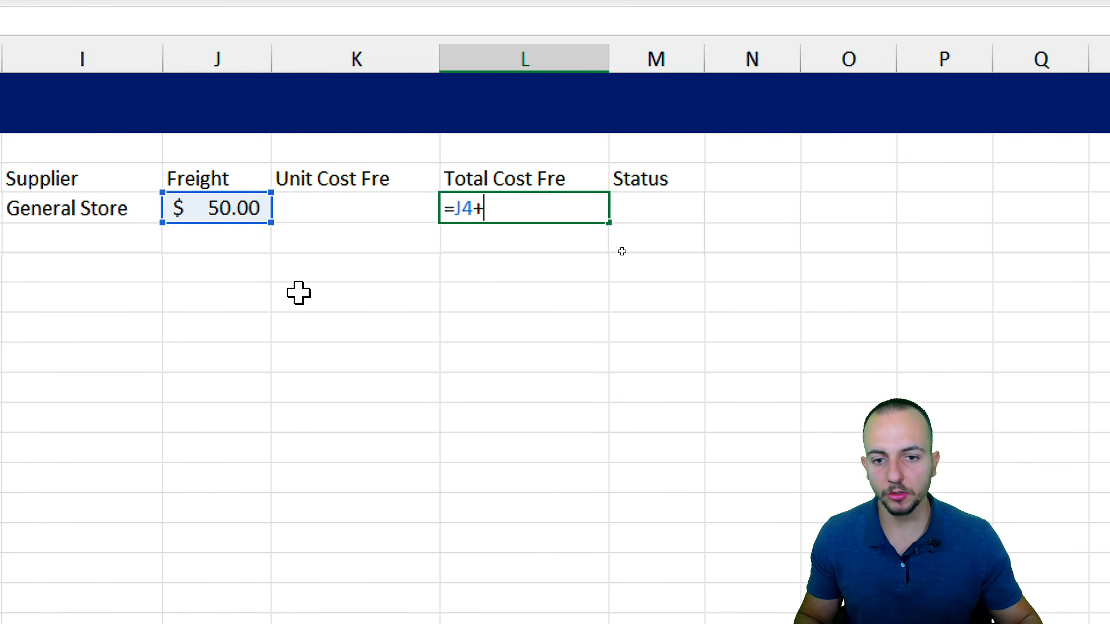
pyautogui.hscroll(-5, 297, 292)
pyautogui.click(275, 209)
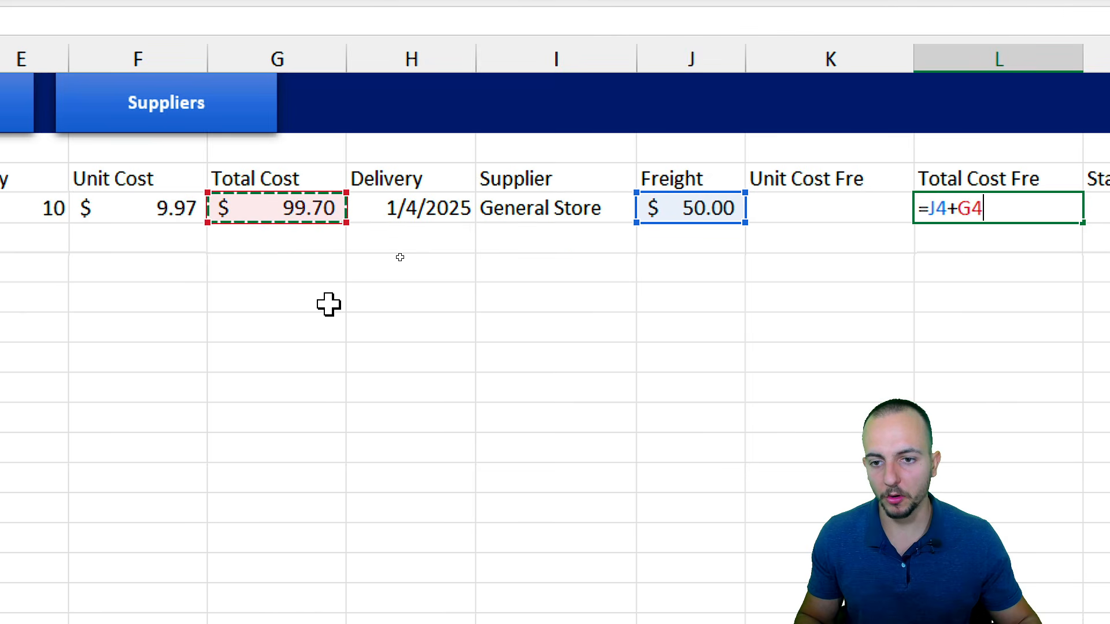
pyautogui.hscroll(4, 495, 314)
pyautogui.press('Return')
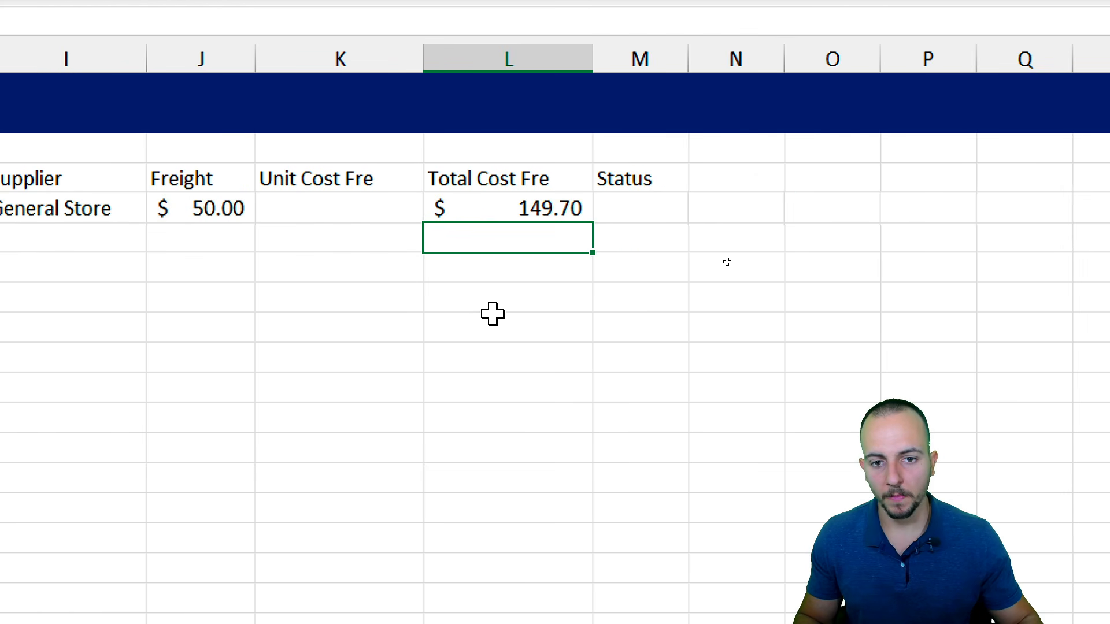
# Step: Enter the formula =L4/E4 in the Unit Cost Fre cell K4 to divide the freight-inclusive total by the quantity
pyautogui.click(312, 204)
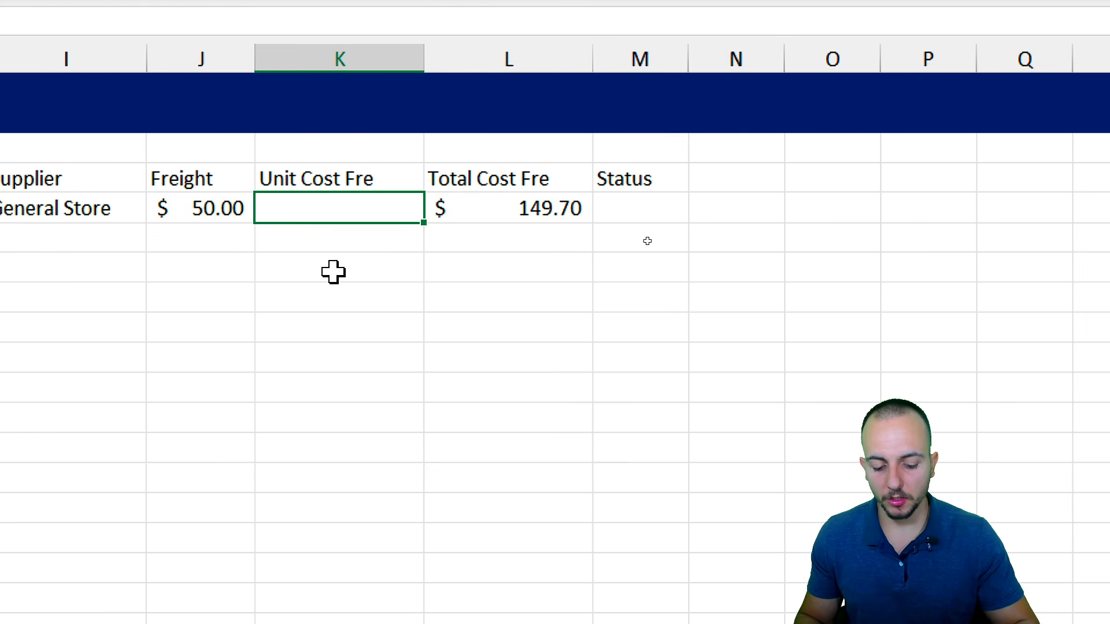
pyautogui.write('=')
pyautogui.click(482, 209)
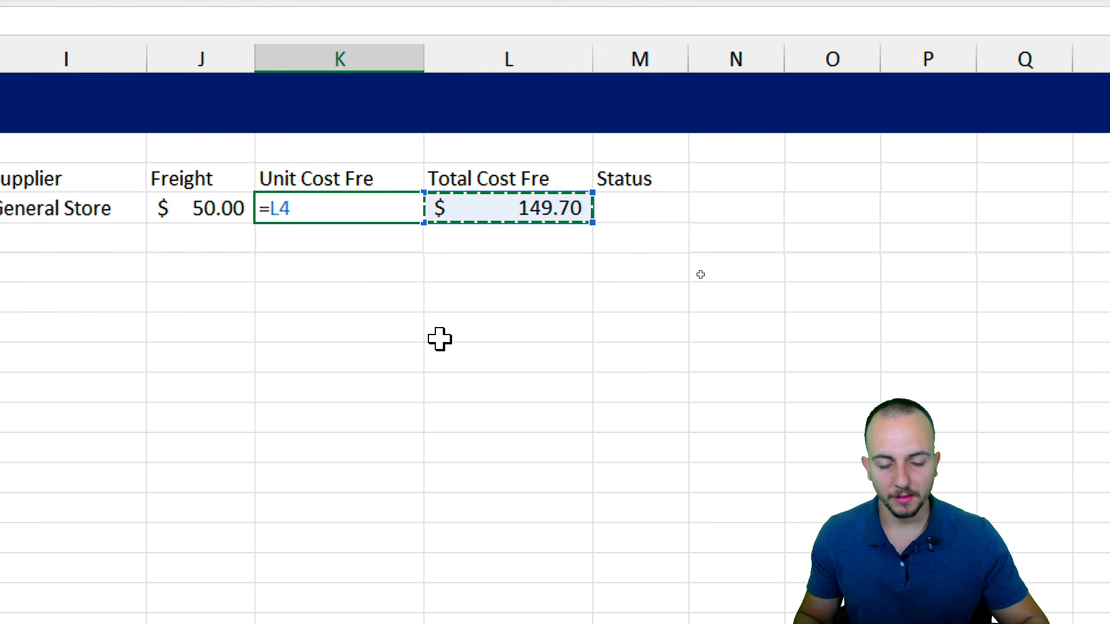
pyautogui.write('/')
pyautogui.hscroll(-5, 139, 354)
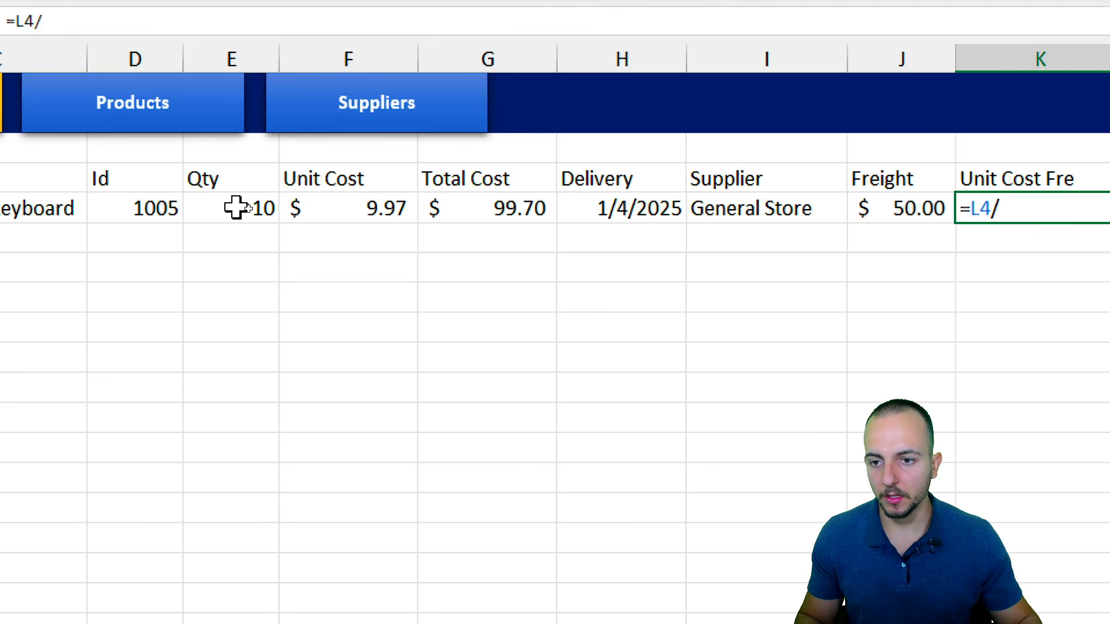
pyautogui.click(236, 208)
pyautogui.hscroll(5, 971, 359)
pyautogui.press('Return')
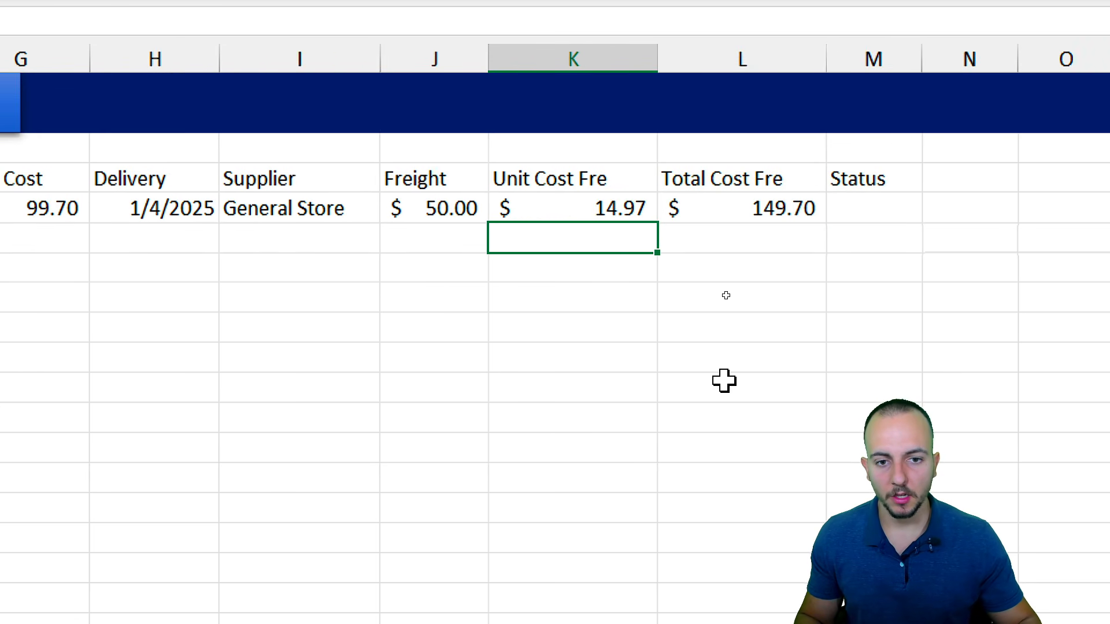
# Step: Compare the Unit Cost in column F with the freight-inclusive unit cost in column K
pyautogui.hscroll(-5, 570, 396)
pyautogui.click(333, 208)
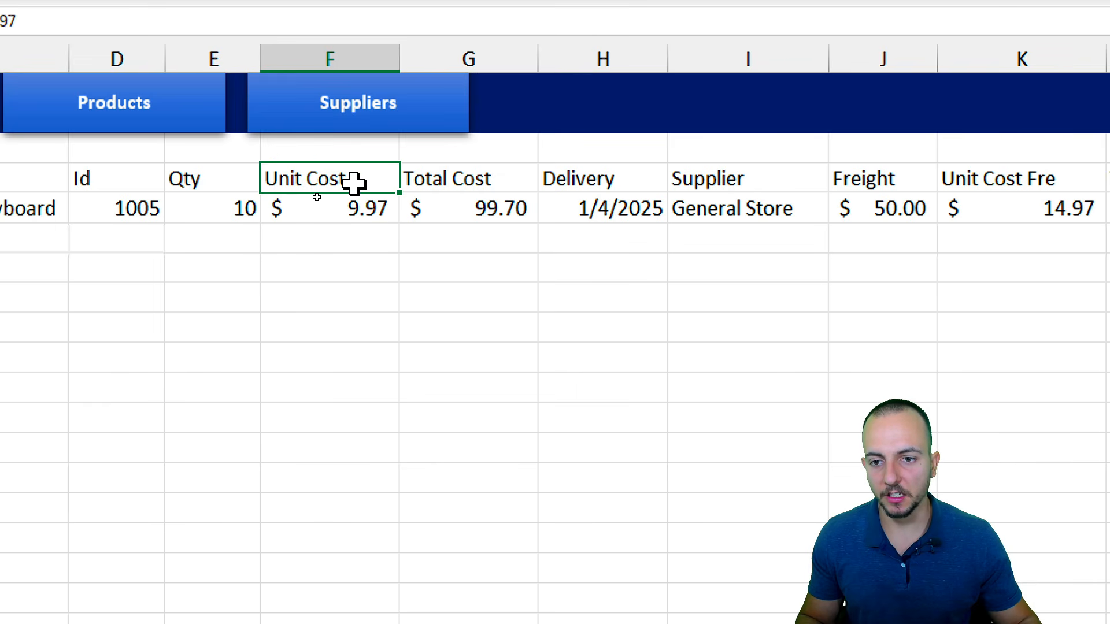
pyautogui.moveTo(355, 181); pyautogui.dragTo(409, 317)
pyautogui.hscroll(3, 974, 366)
pyautogui.hscroll(1, 978, 369)
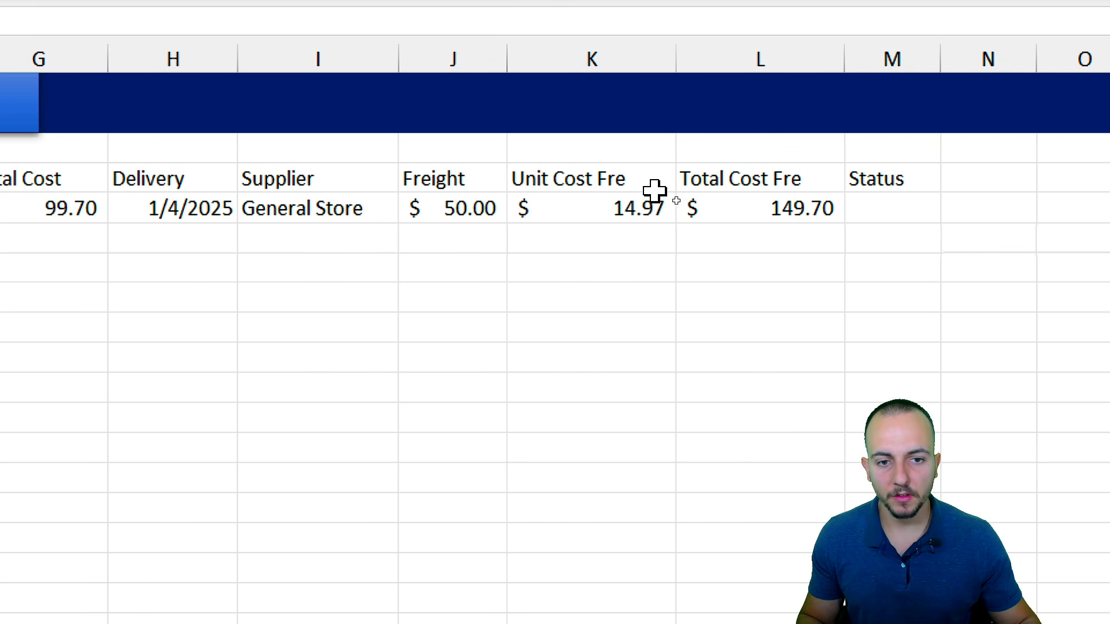
pyautogui.moveTo(647, 182)
pyautogui.mouseDown()
pyautogui.moveTo(625, 242)
pyautogui.moveTo(641, 299)
pyautogui.mouseUp()
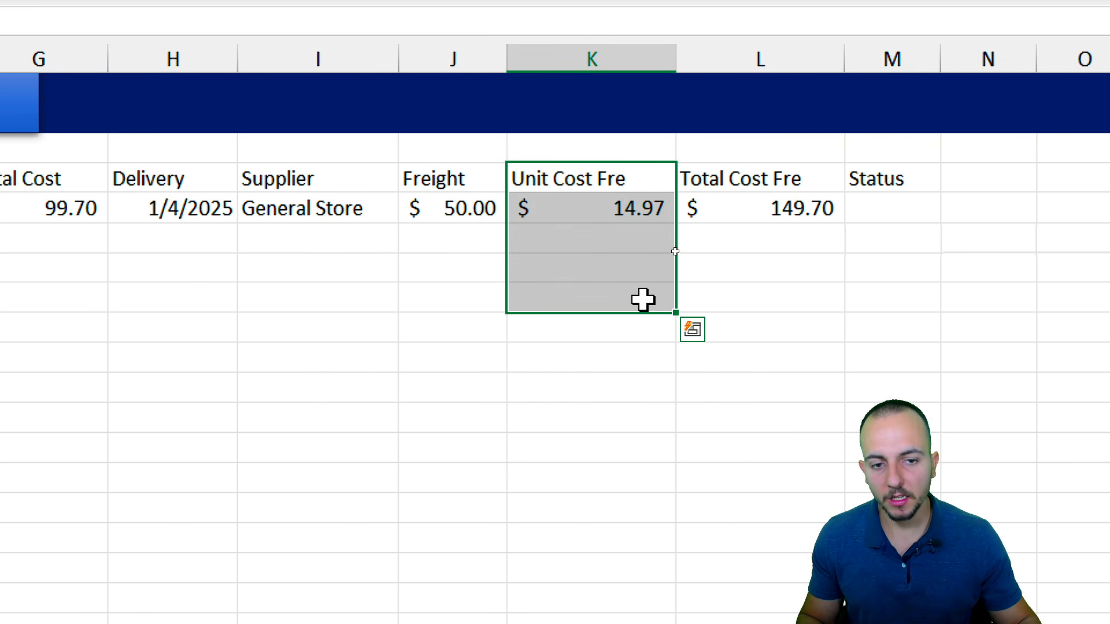
pyautogui.click(614, 211)
pyautogui.hscroll(-2, 120, 352)
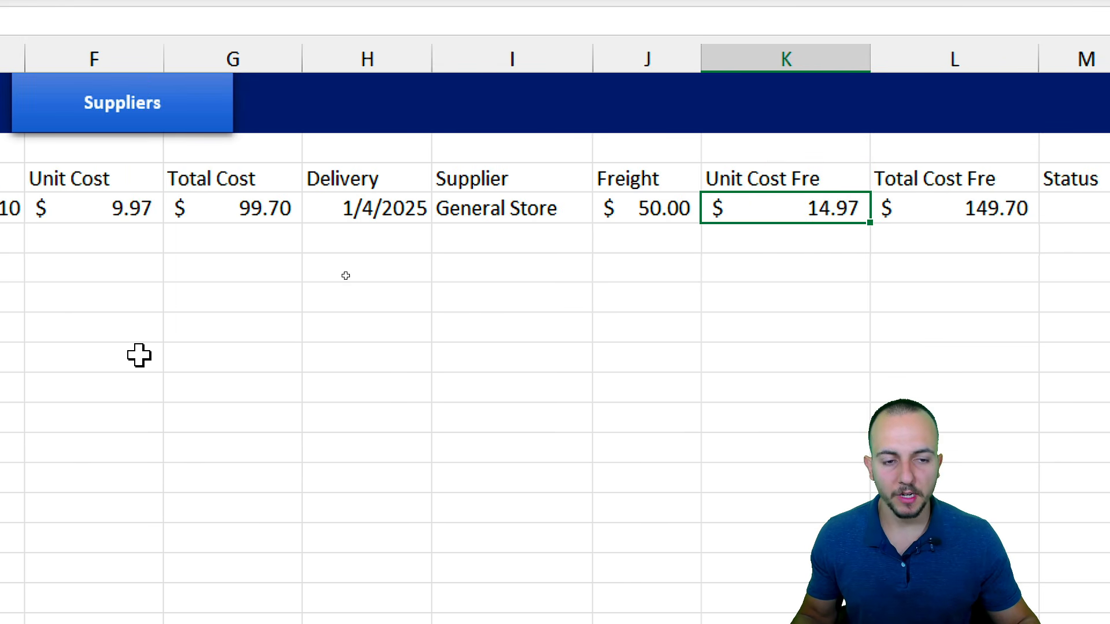
# Step: Review the Freight, Unit Cost Fre and Total Cost Fre columns on the Purchases sheet
pyautogui.hscroll(3, 971, 381)
pyautogui.moveTo(218, 179); pyautogui.dragTo(254, 237)
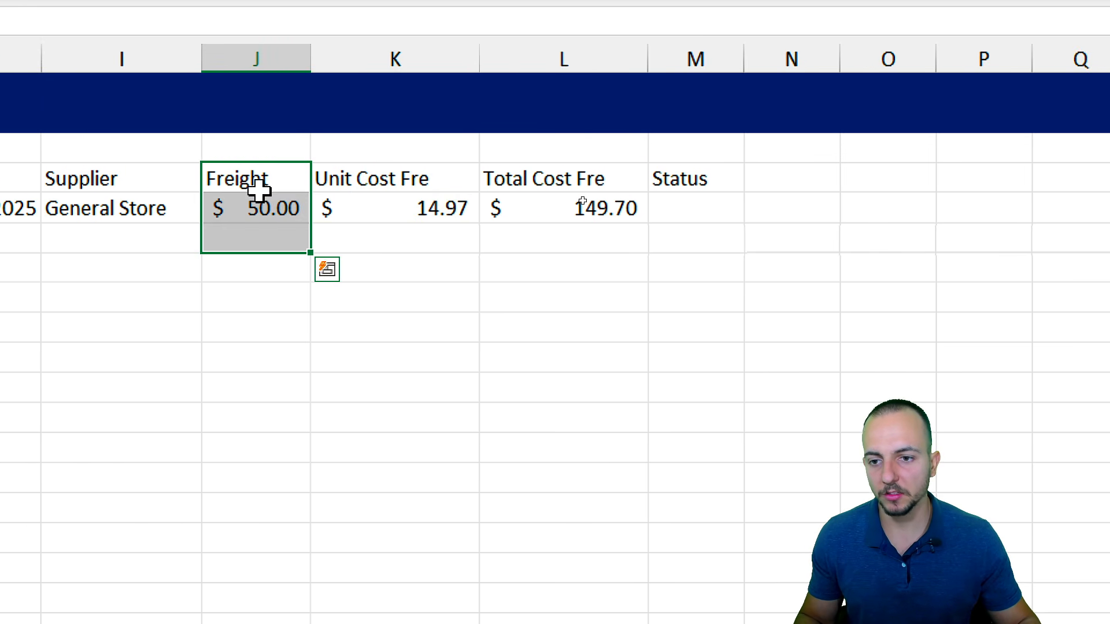
pyautogui.moveTo(259, 190); pyautogui.dragTo(263, 267)
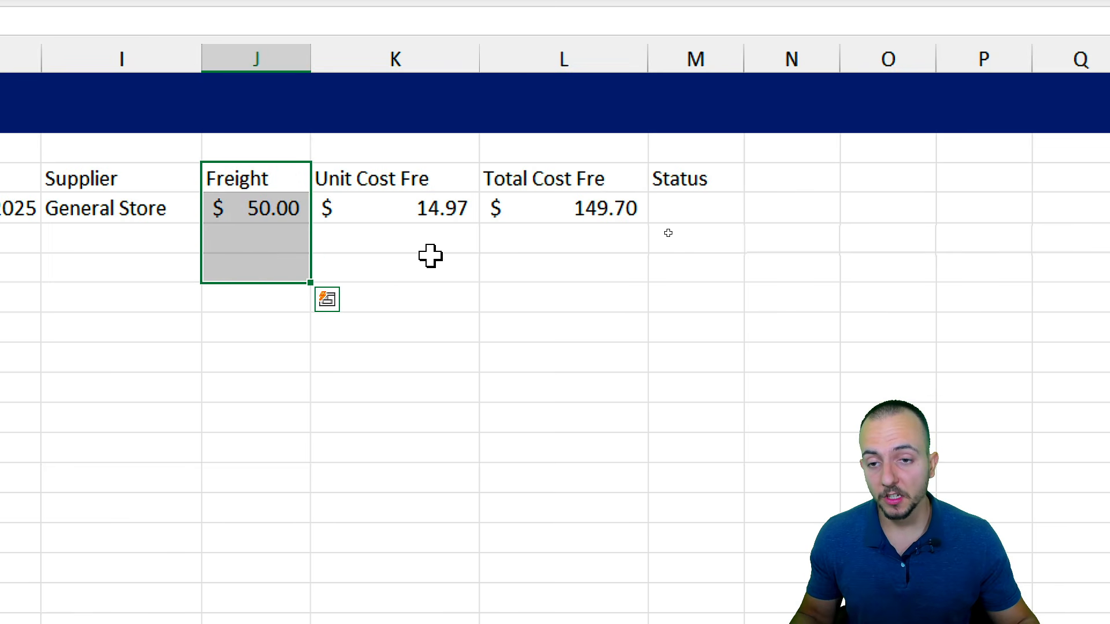
pyautogui.click(364, 58)
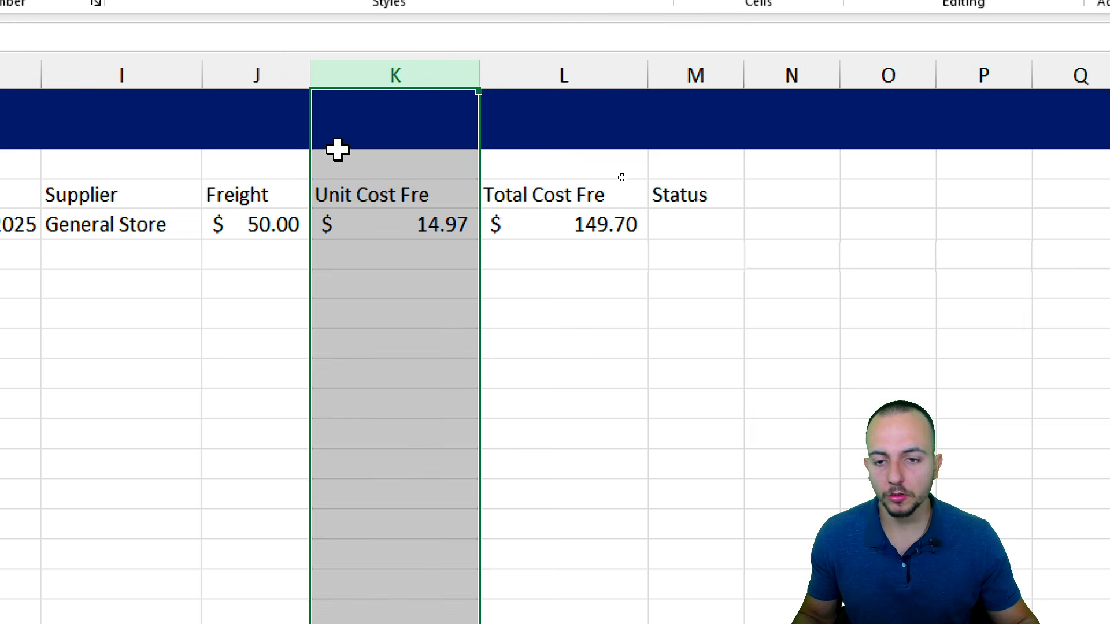
pyautogui.moveTo(342, 198); pyautogui.dragTo(399, 297)
pyautogui.moveTo(552, 194); pyautogui.dragTo(561, 292)
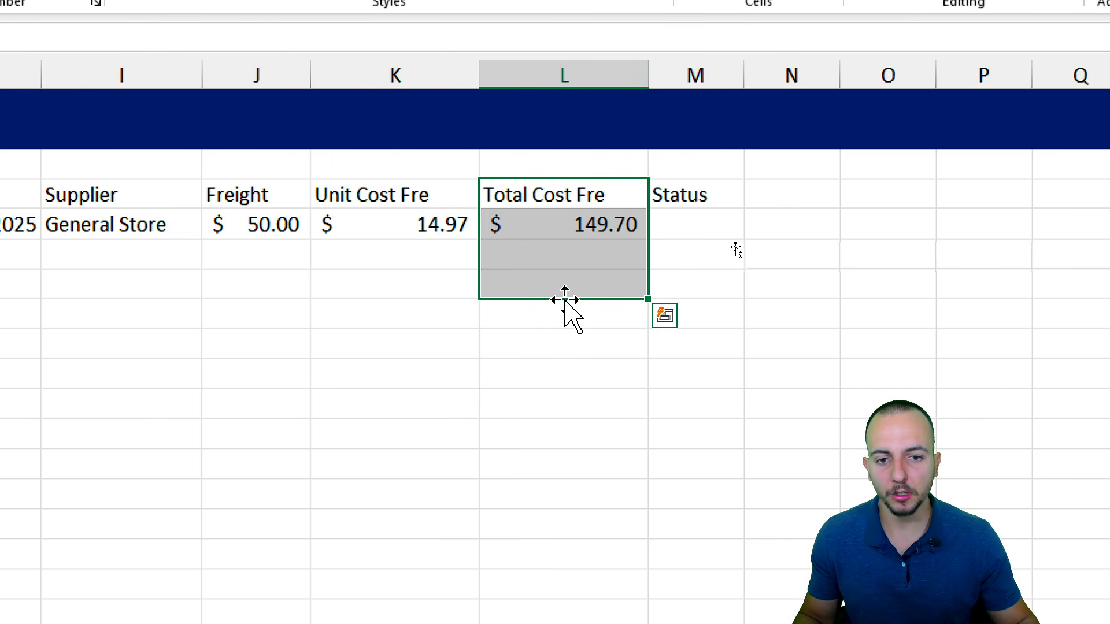
pyautogui.moveTo(363, 193); pyautogui.dragTo(405, 257)
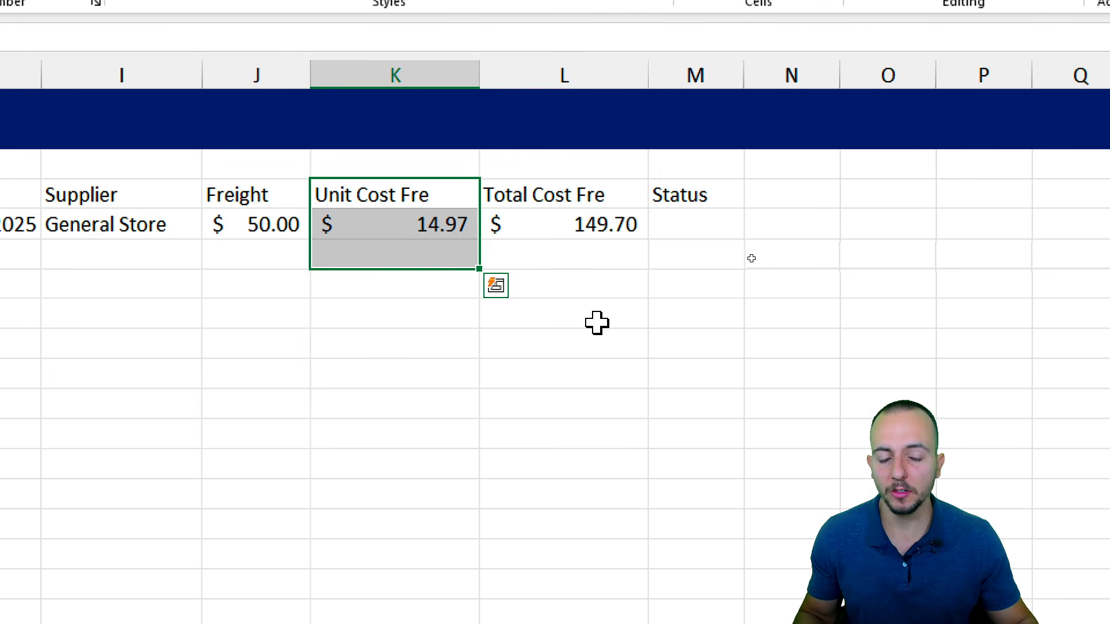
pyautogui.moveTo(283, 188); pyautogui.dragTo(287, 281)
pyautogui.moveTo(280, 193); pyautogui.dragTo(293, 266)
pyautogui.hscroll(1, 597, 225)
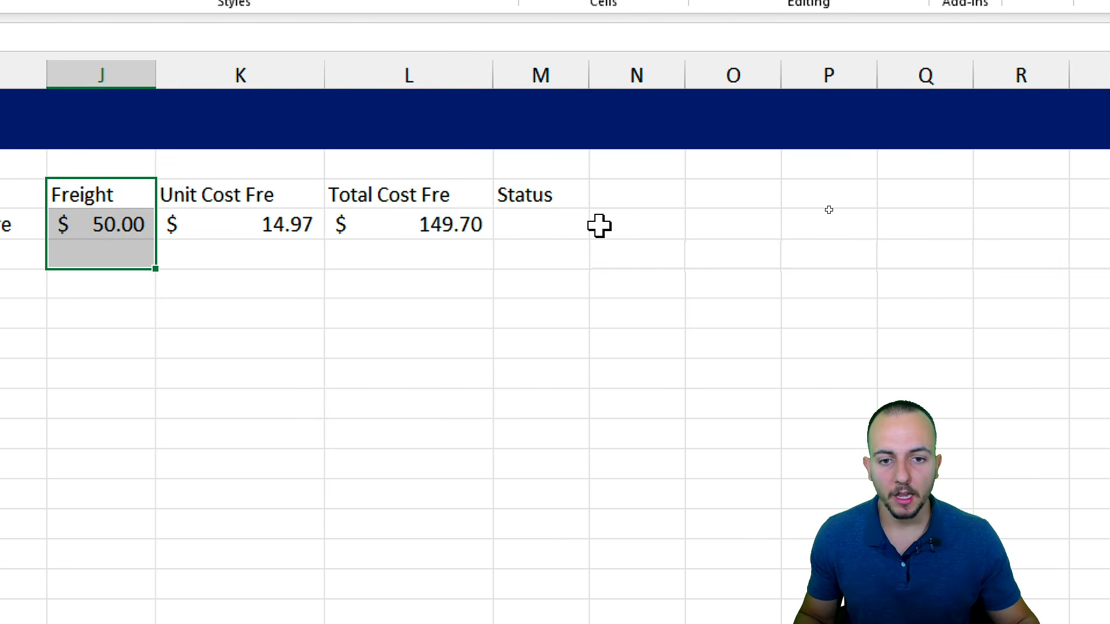
# Step: Widen the Status column M to fit longer status texts and select the cell M4 under its header
pyautogui.click(556, 202)
pyautogui.moveTo(595, 82); pyautogui.dragTo(677, 82)
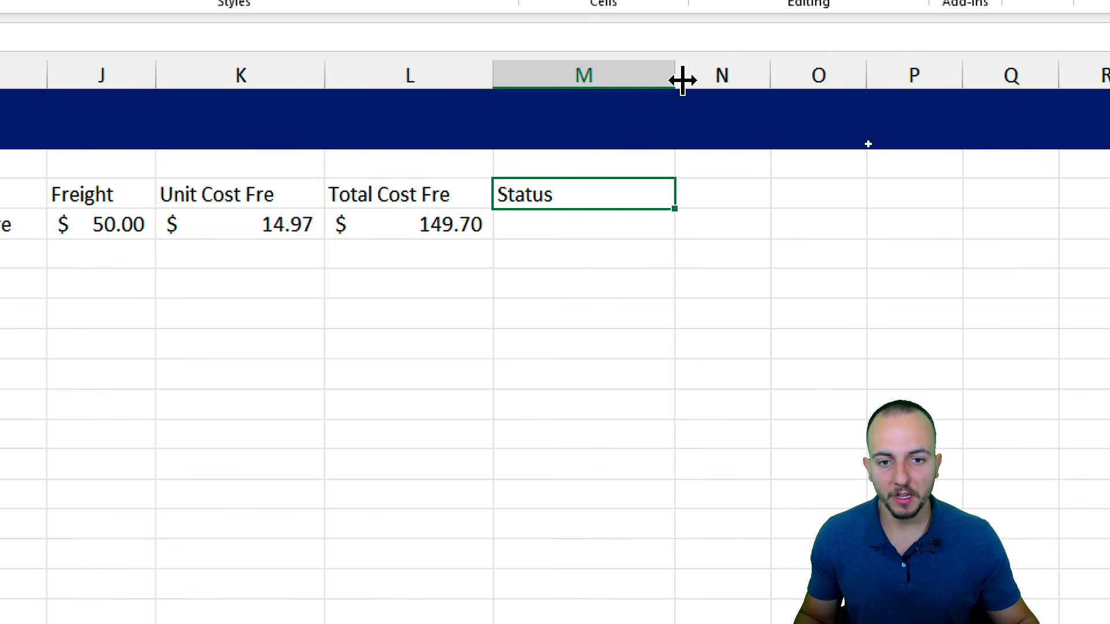
pyautogui.click(578, 216)
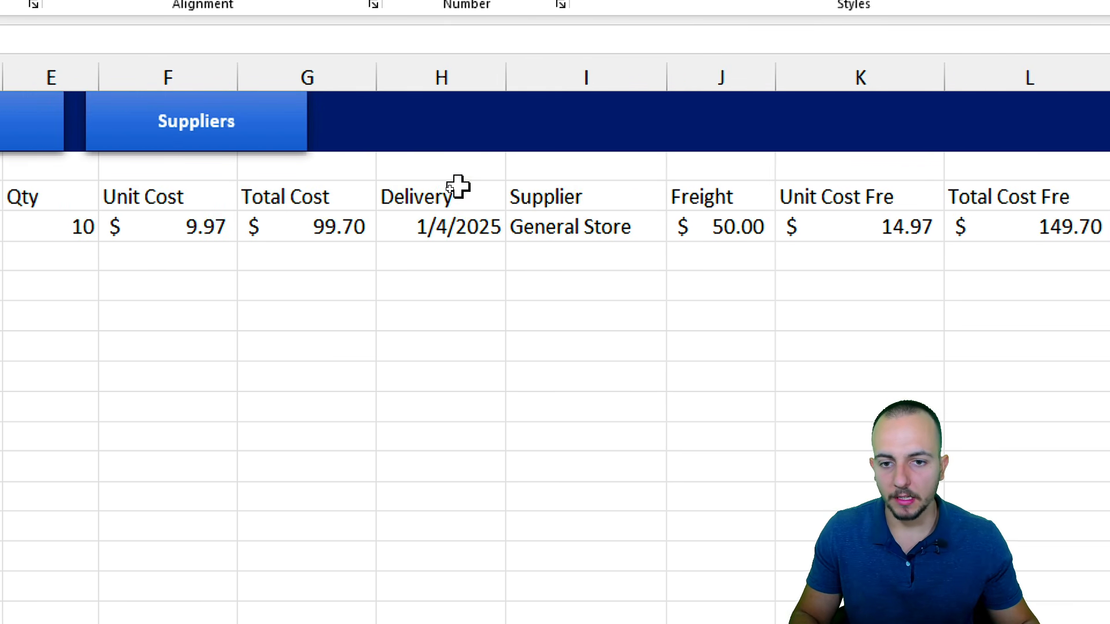
pyautogui.moveTo(410, 185); pyautogui.dragTo(399, 289)
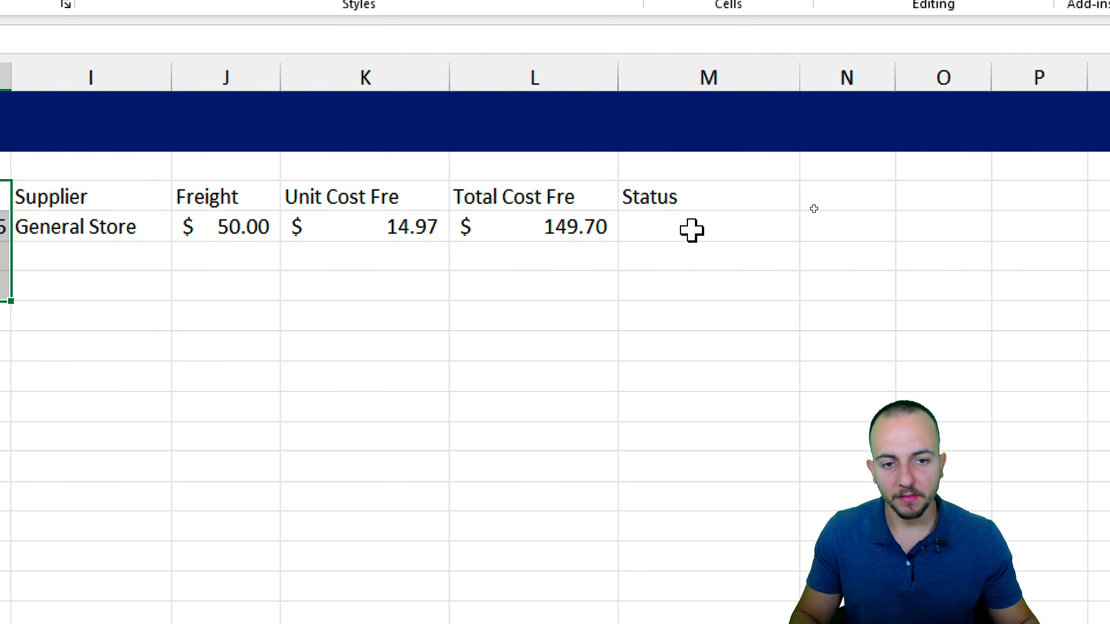
pyautogui.click(692, 230)
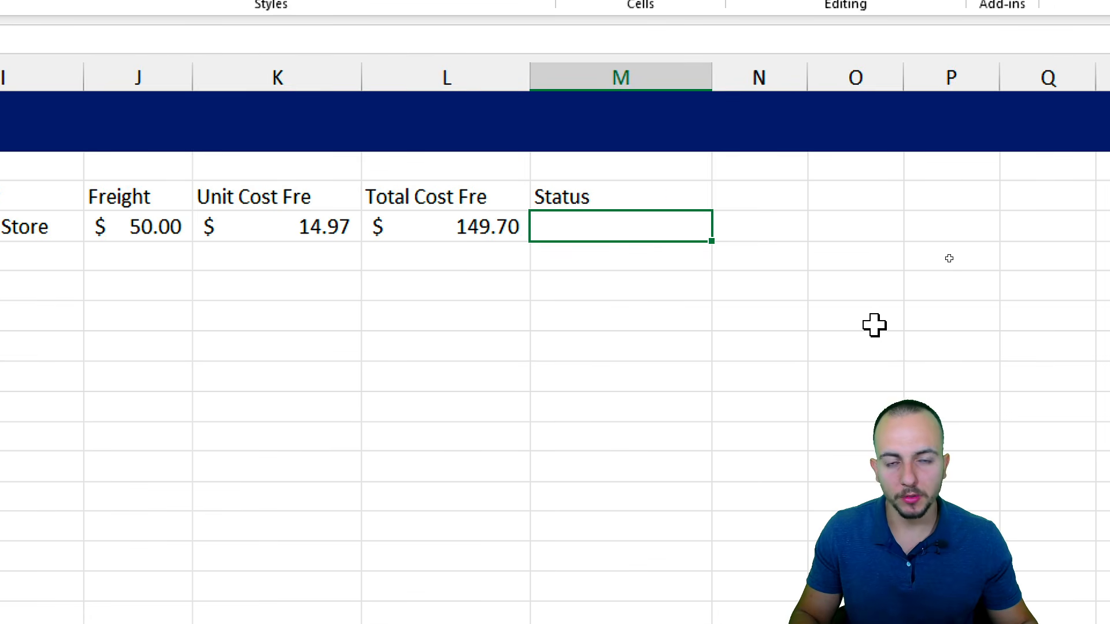
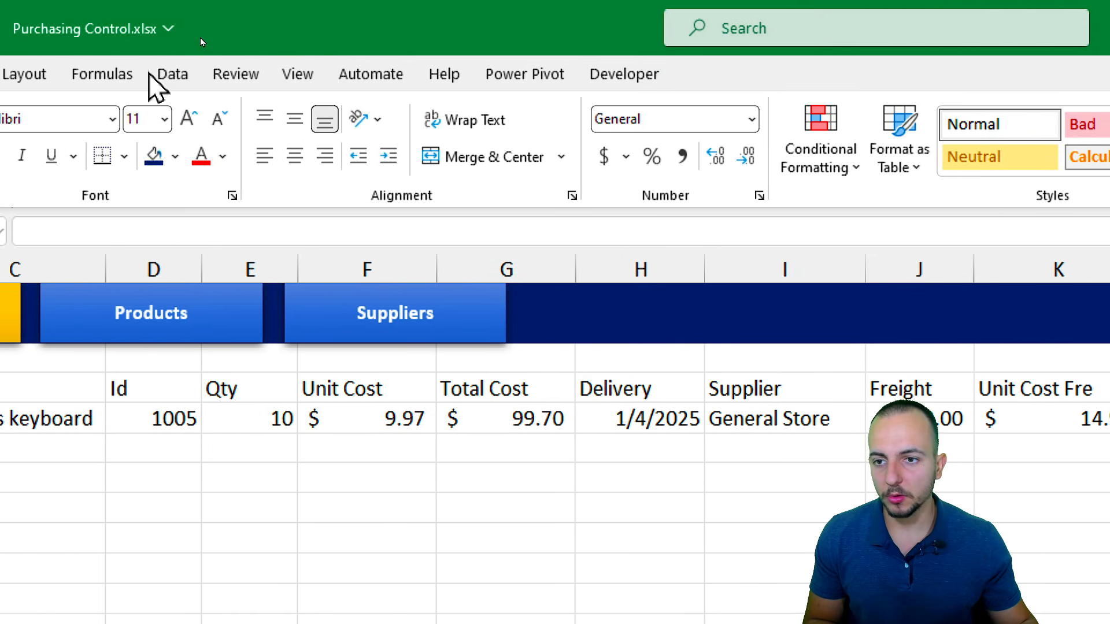
# Step: Open data validation for the Status cell M4 and allow a List with an in-cell dropdown
pyautogui.click(163, 73)
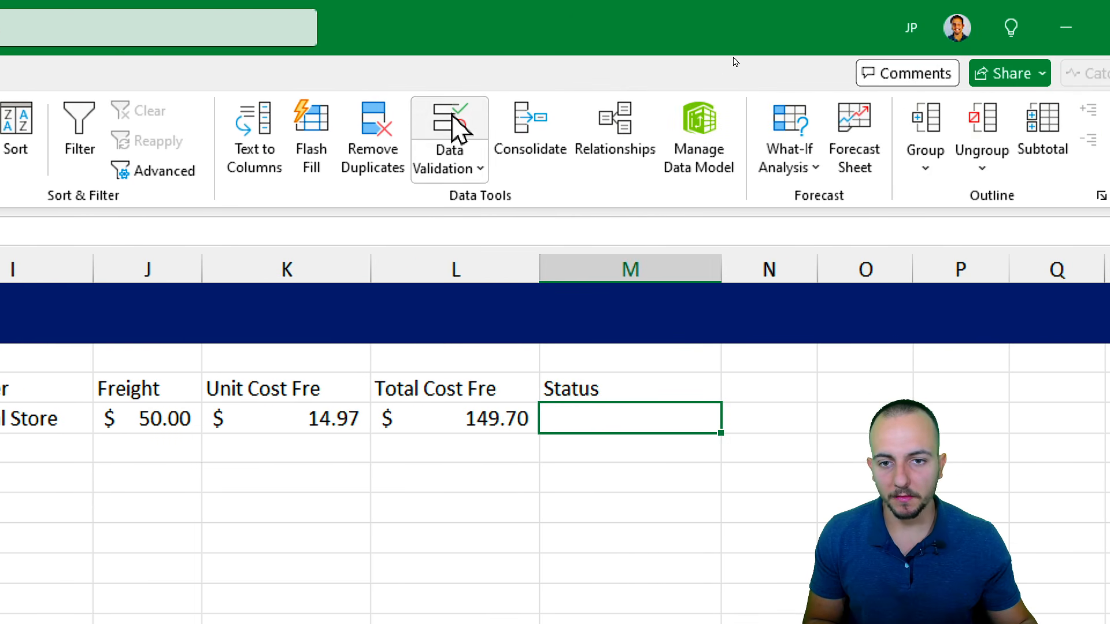
pyautogui.click(678, 133)
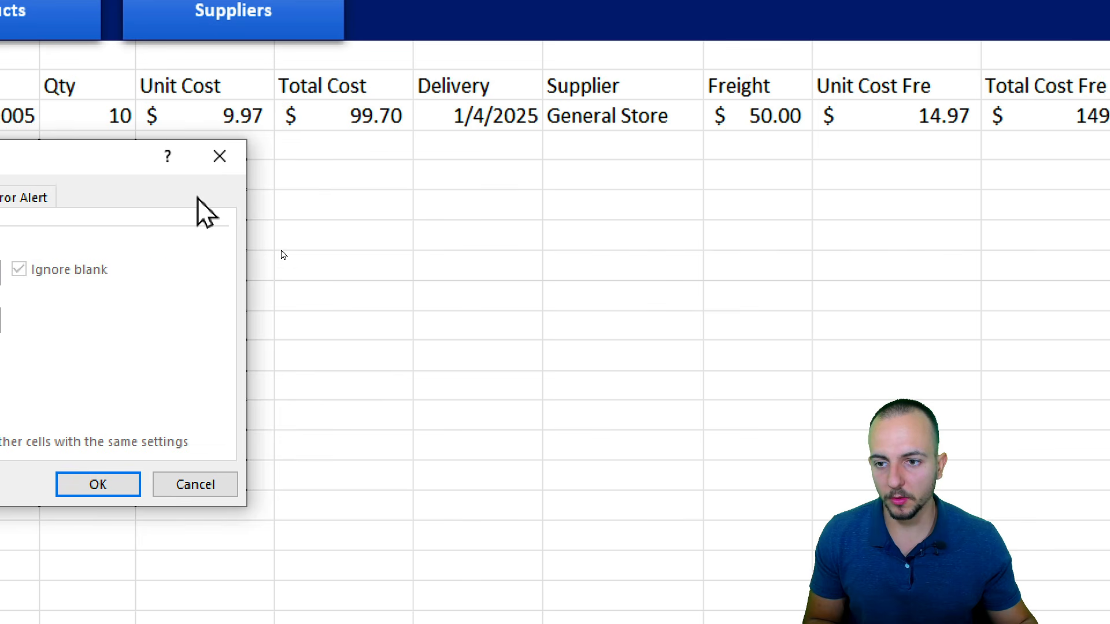
pyautogui.moveTo(25, 159); pyautogui.dragTo(1109, 239)
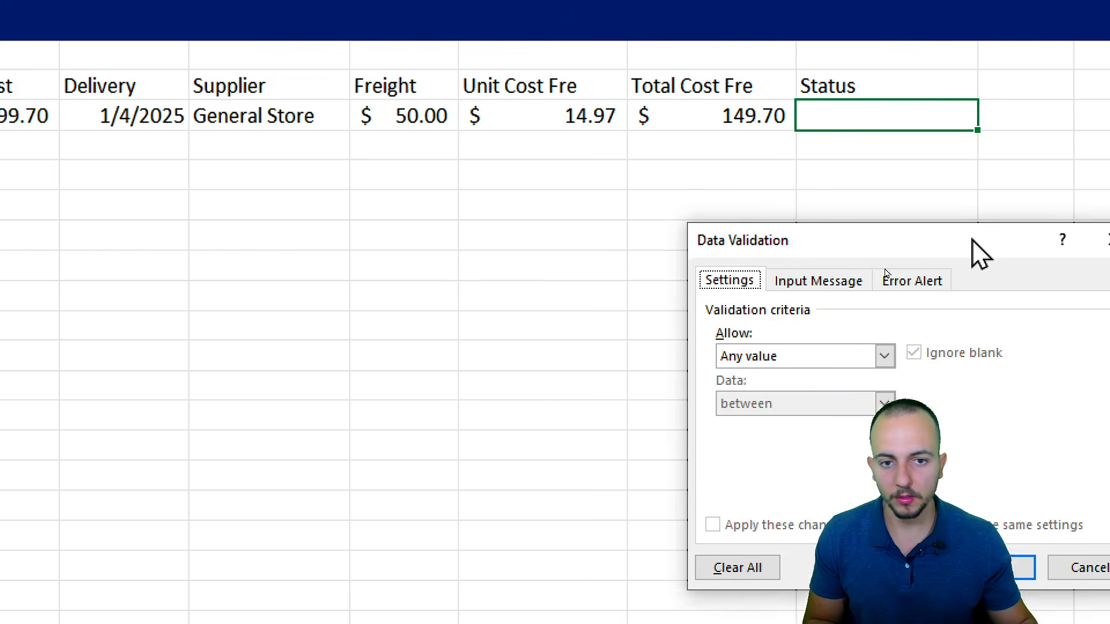
pyautogui.moveTo(973, 240); pyautogui.dragTo(942, 159)
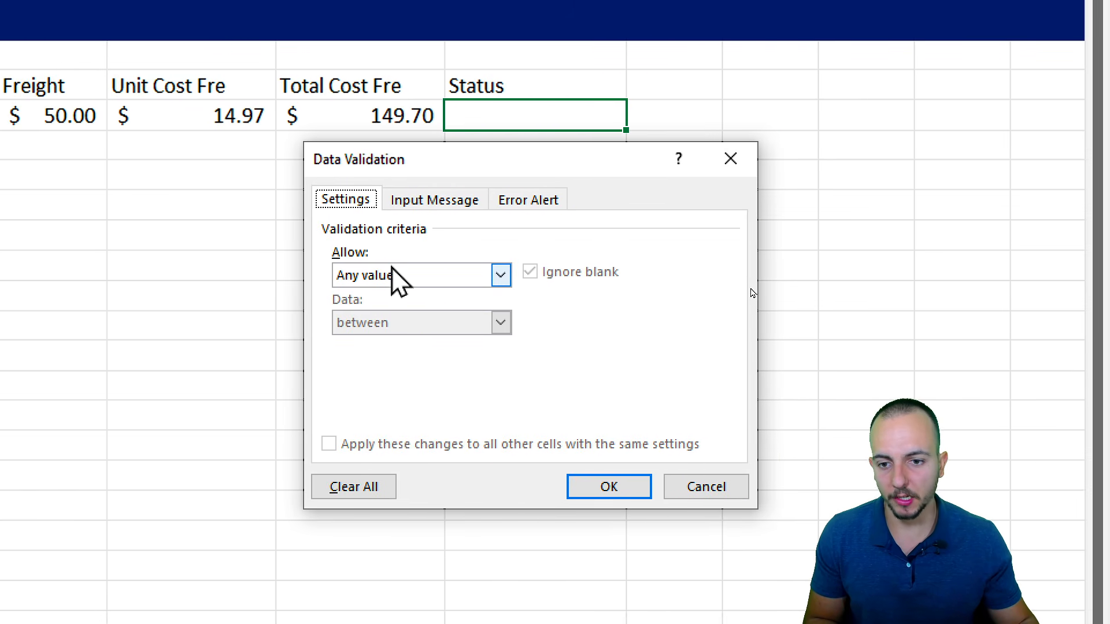
pyautogui.click(394, 273)
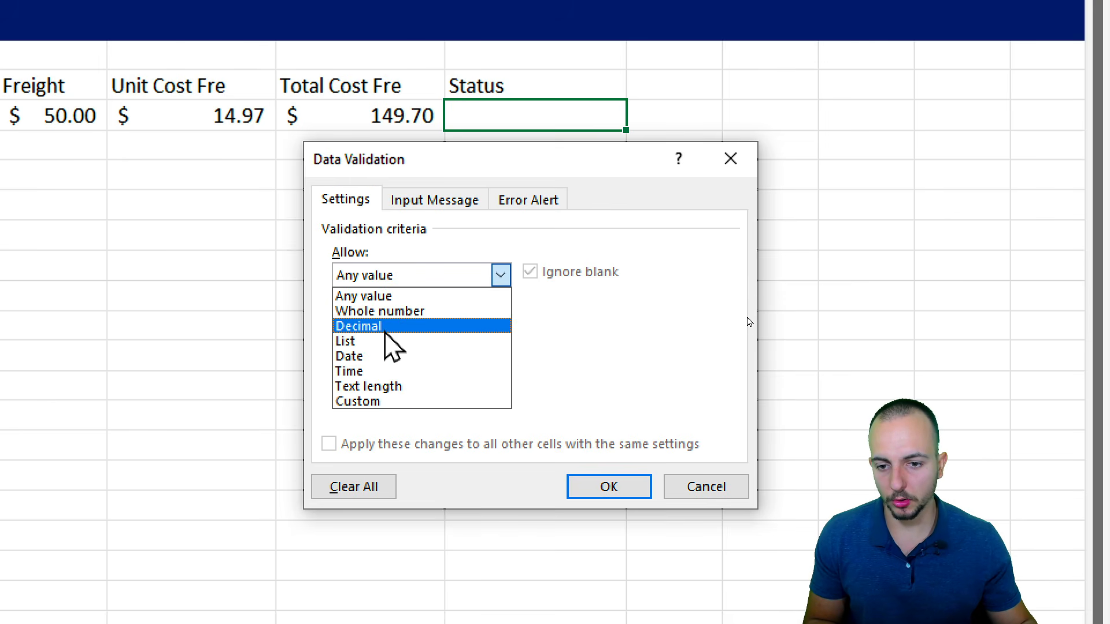
pyautogui.click(363, 342)
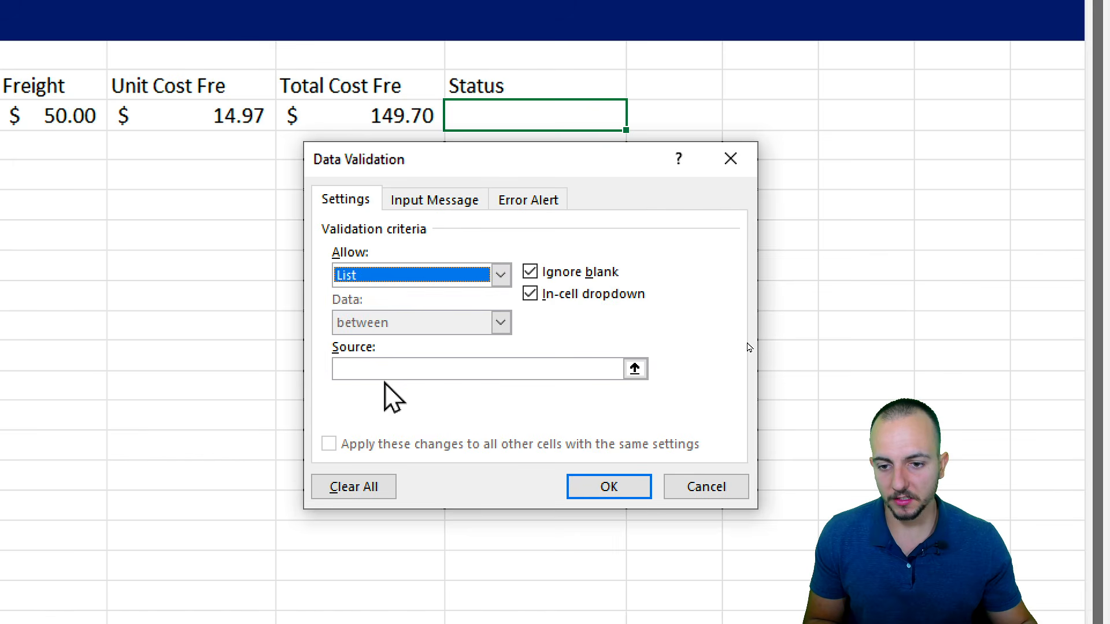
pyautogui.click(370, 370)
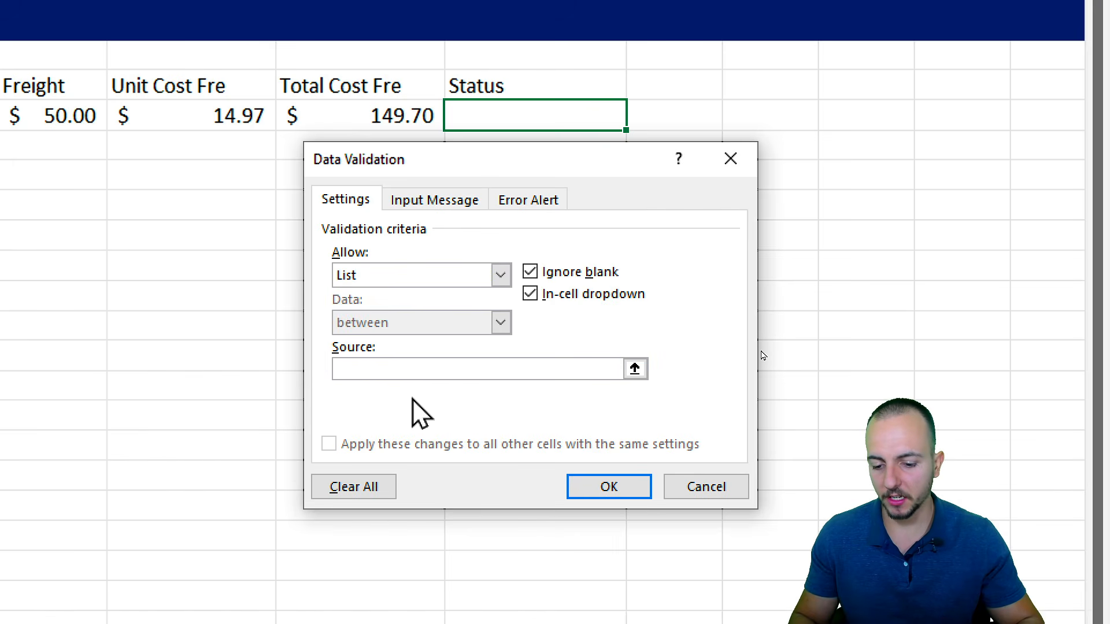
# Step: Enter the list source Overdue delivery,On-time delivery,Received,Pending Puchase and apply the validation to M4
pyautogui.write('oVER')
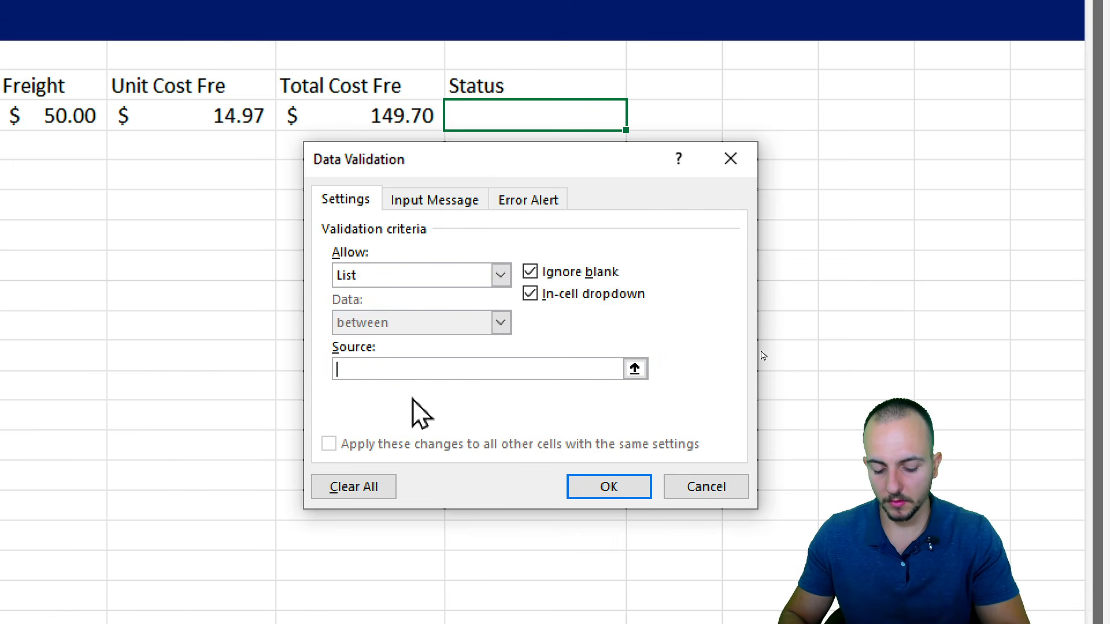
pyautogui.write('rdue delivery,On-time delivery,Received,')
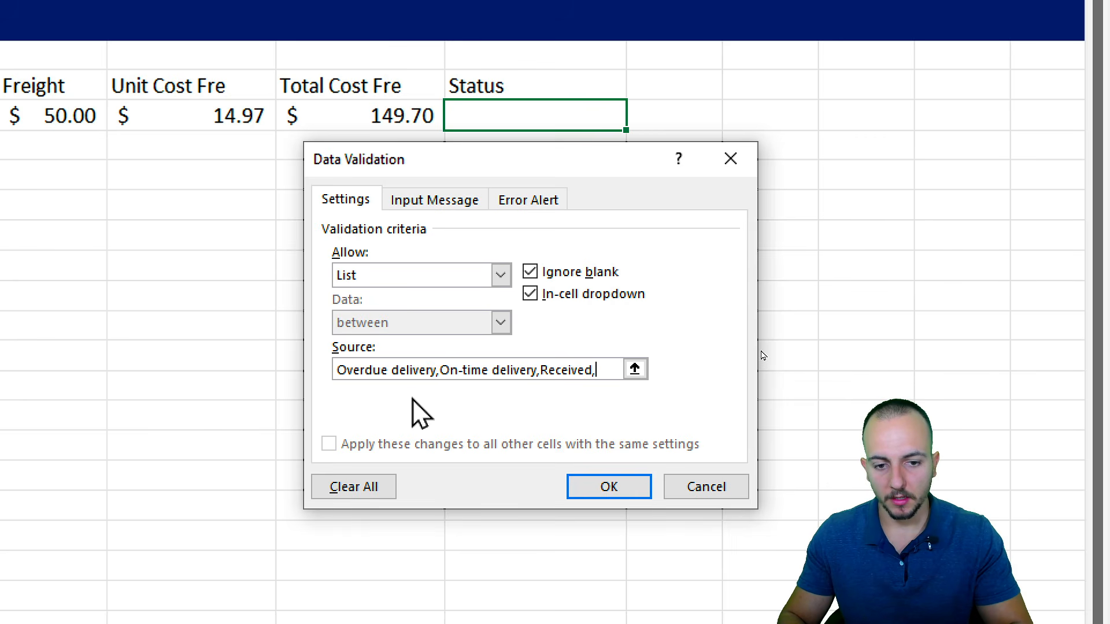
pyautogui.write('ding Pu')
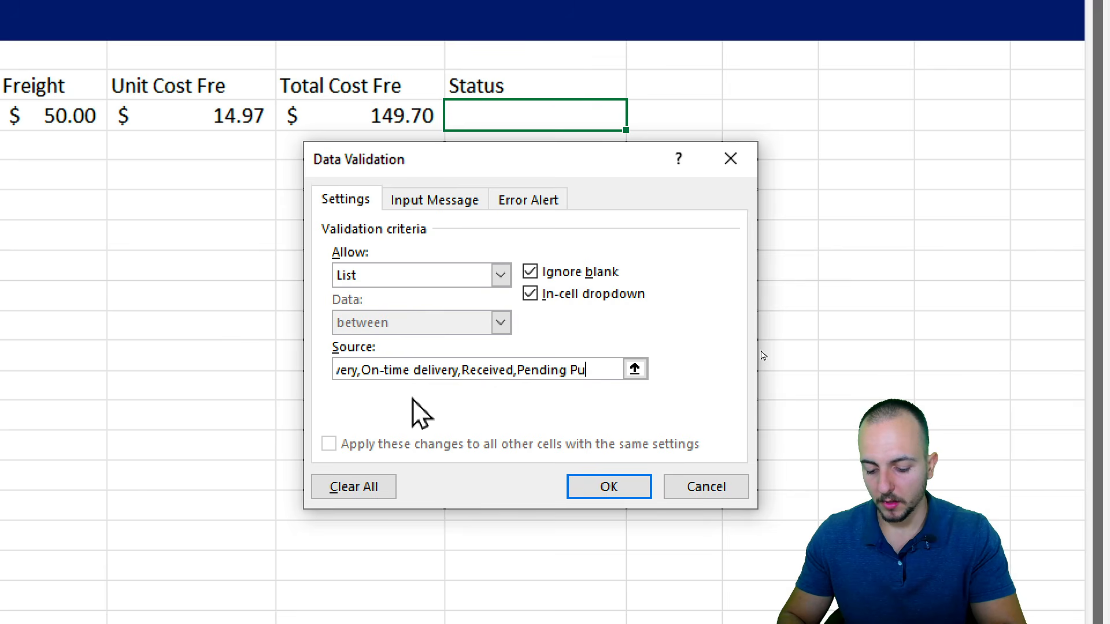
pyautogui.write('chase')
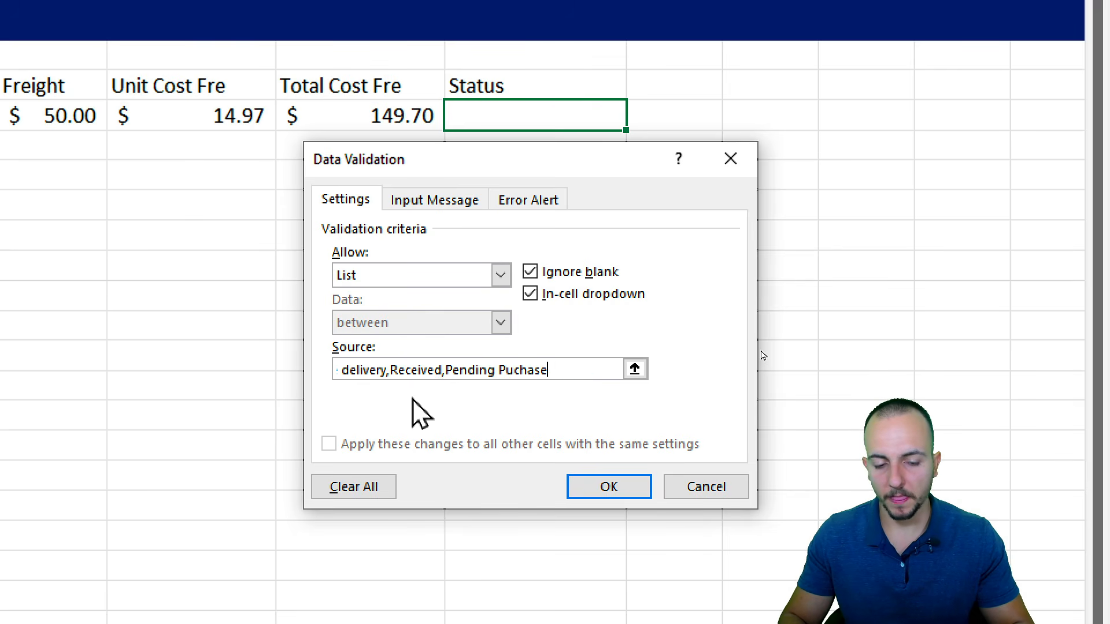
pyautogui.click(595, 490)
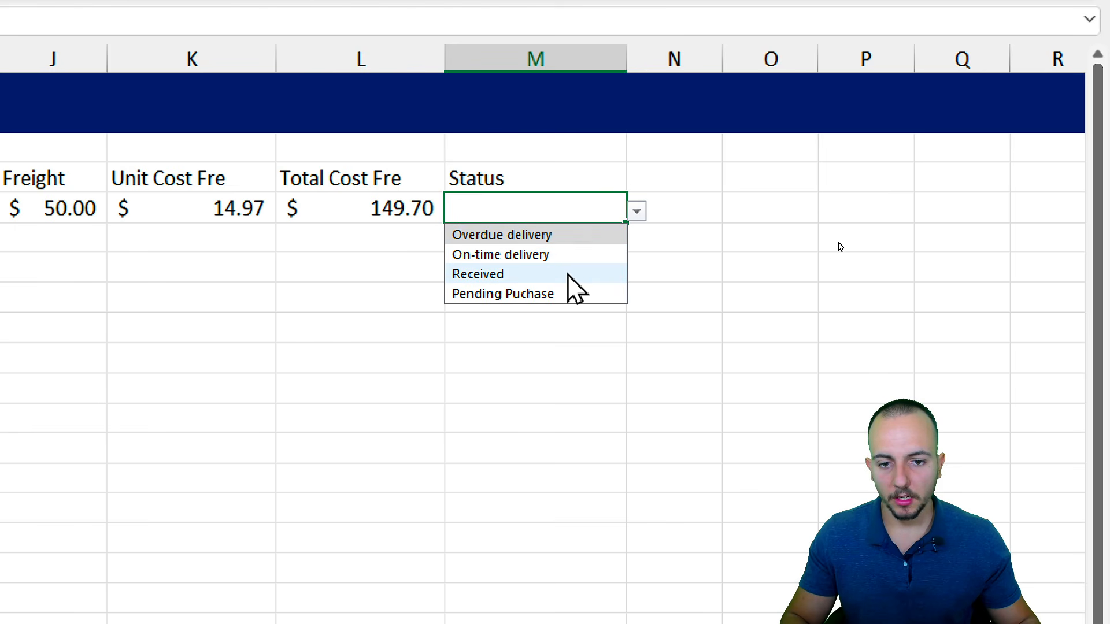
# Step: Choose Overdue delivery as the status in M4 and check the options offered by its dropdown
pyautogui.click(590, 234)
pyautogui.click(554, 240)
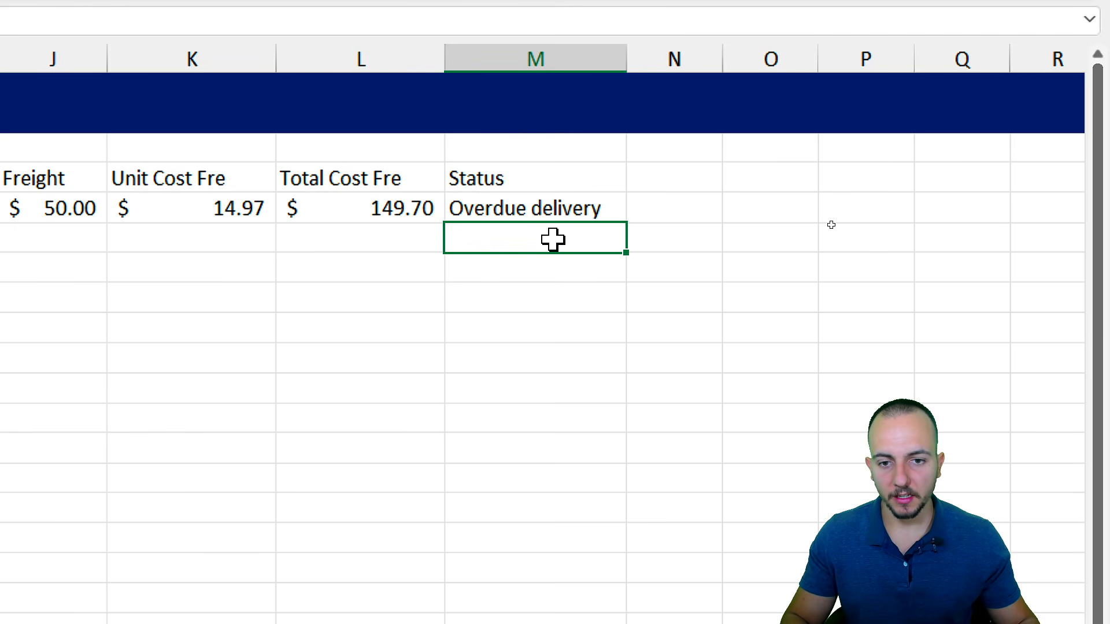
pyautogui.click(597, 215)
pyautogui.click(536, 232)
pyautogui.click(564, 214)
pyautogui.click(550, 242)
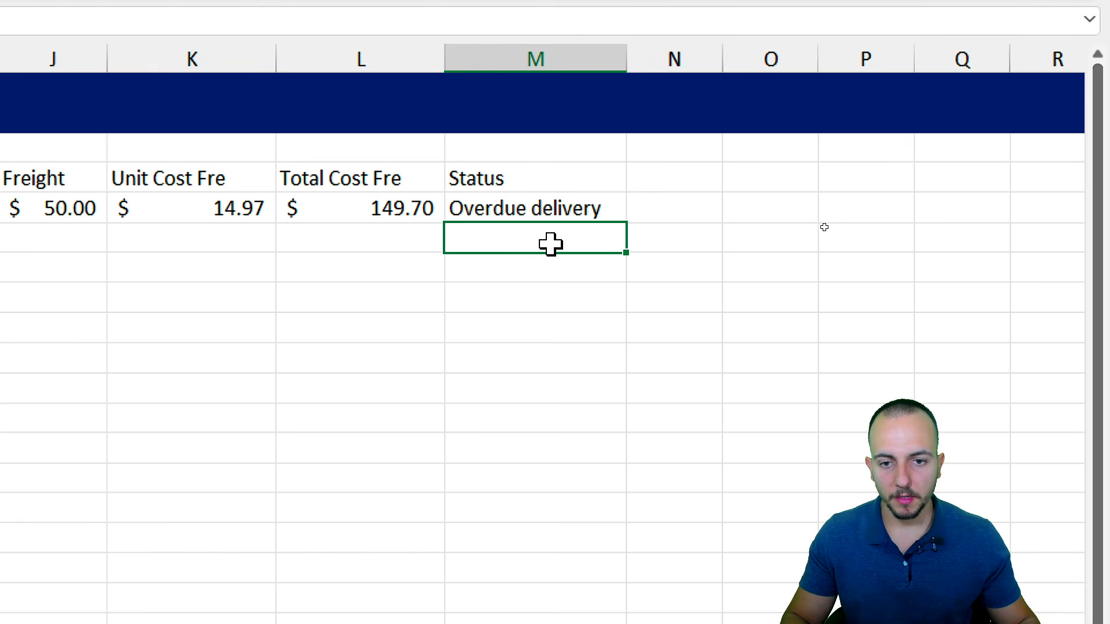
pyautogui.click(530, 207)
pyautogui.moveTo(522, 247); pyautogui.dragTo(535, 355)
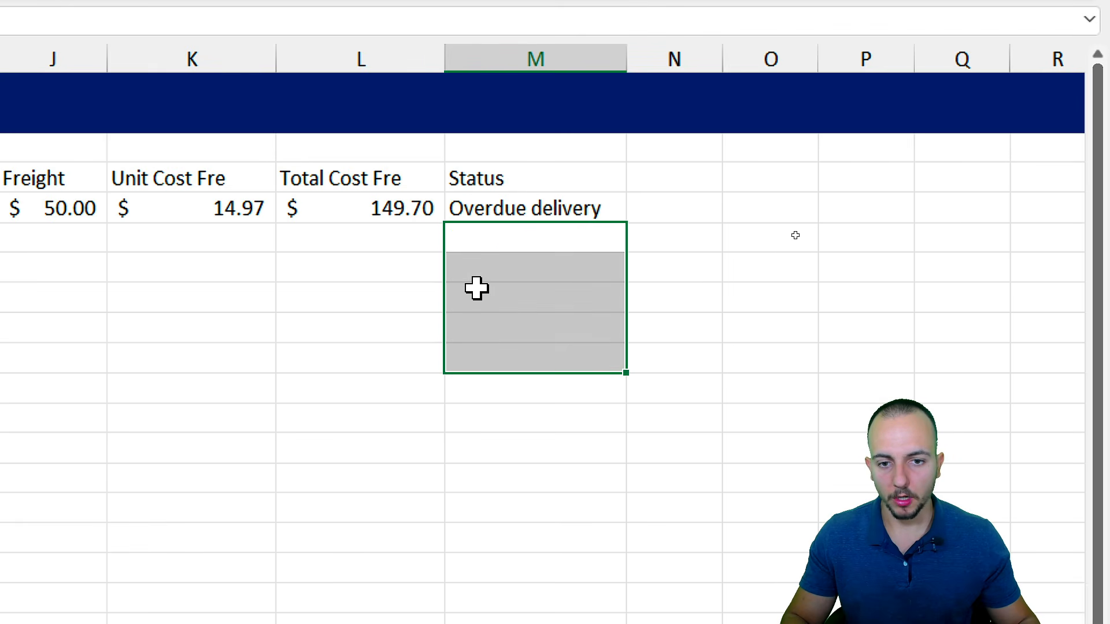
pyautogui.click(564, 211)
pyautogui.click(636, 211)
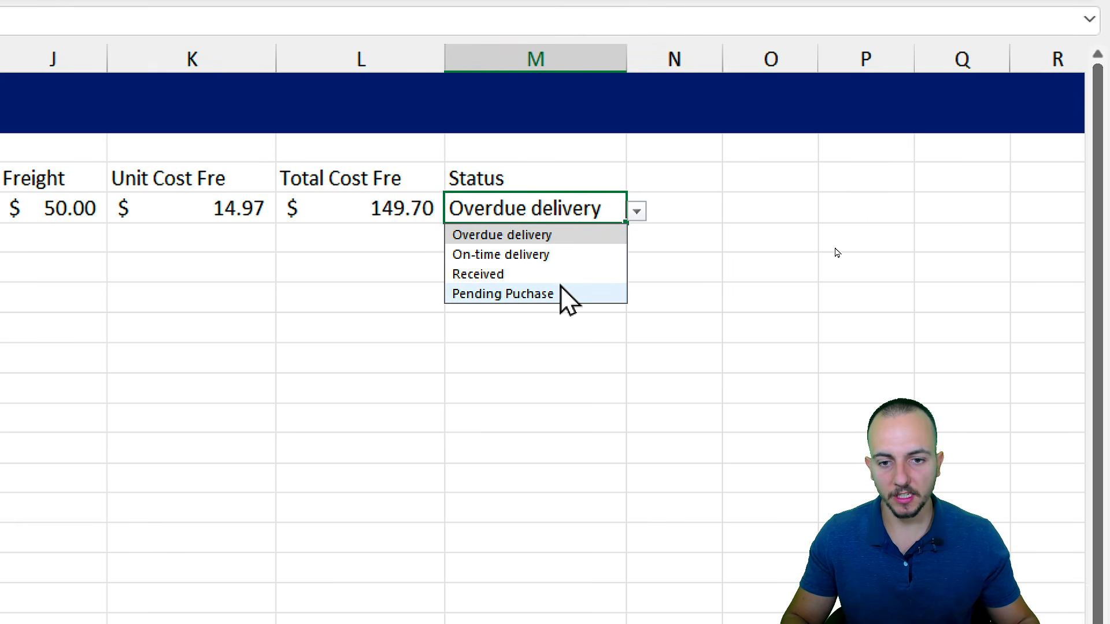
pyautogui.click(577, 198)
# Step: Center the headers and the first purchase row across the range B3:M4
pyautogui.moveTo(547, 178); pyautogui.dragTo(90, 201)
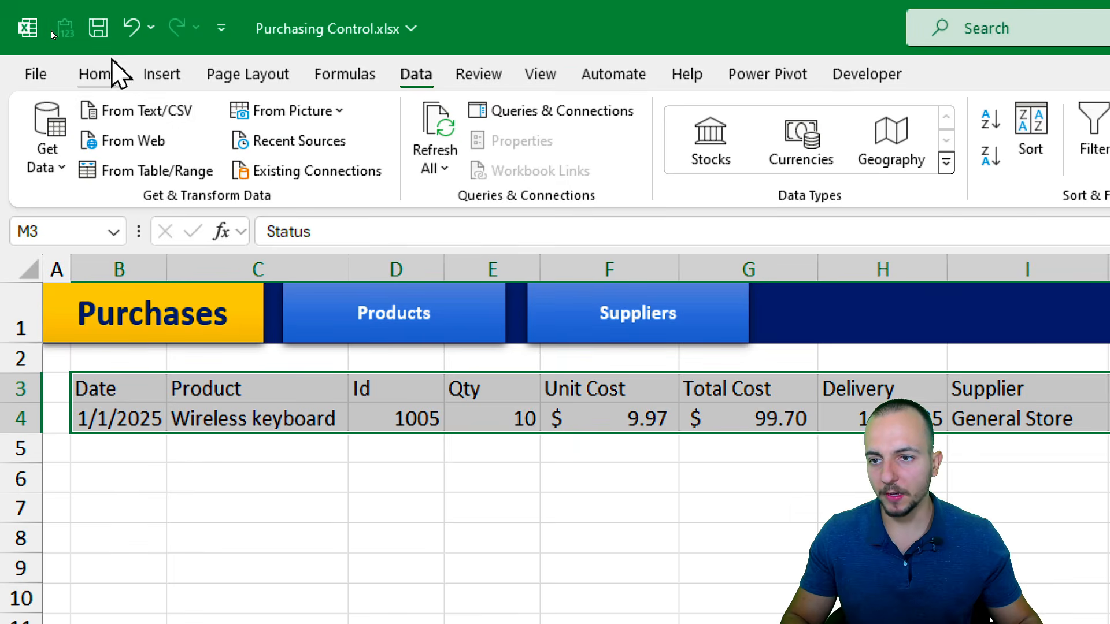
pyautogui.click(110, 74)
pyautogui.click(542, 154)
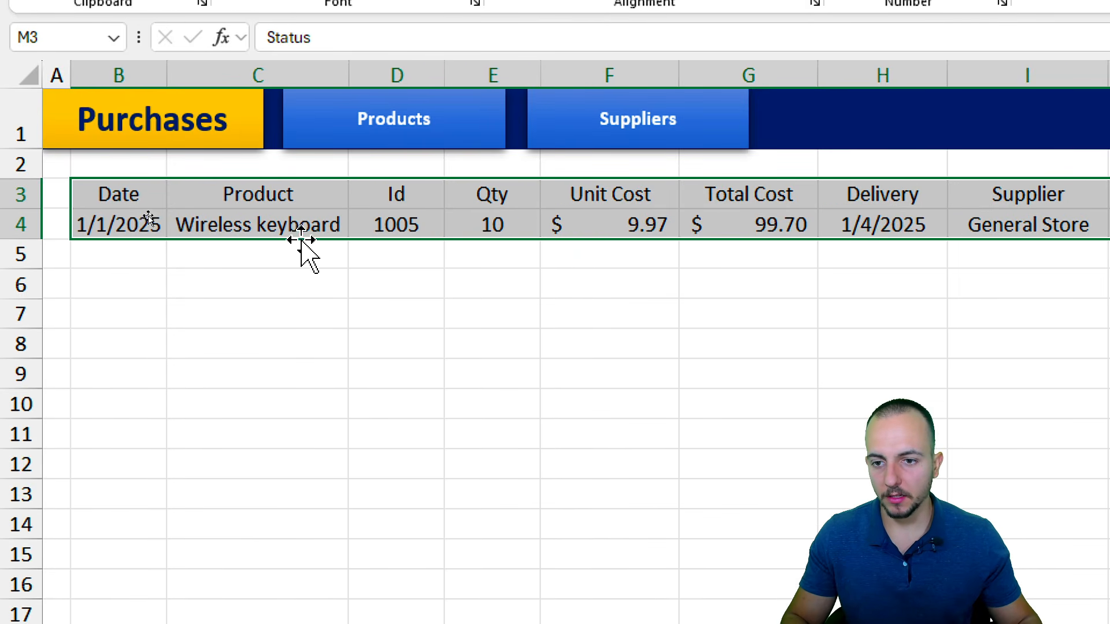
# Step: Left-align the product name in C4 and the supplier name in I4
pyautogui.click(266, 222)
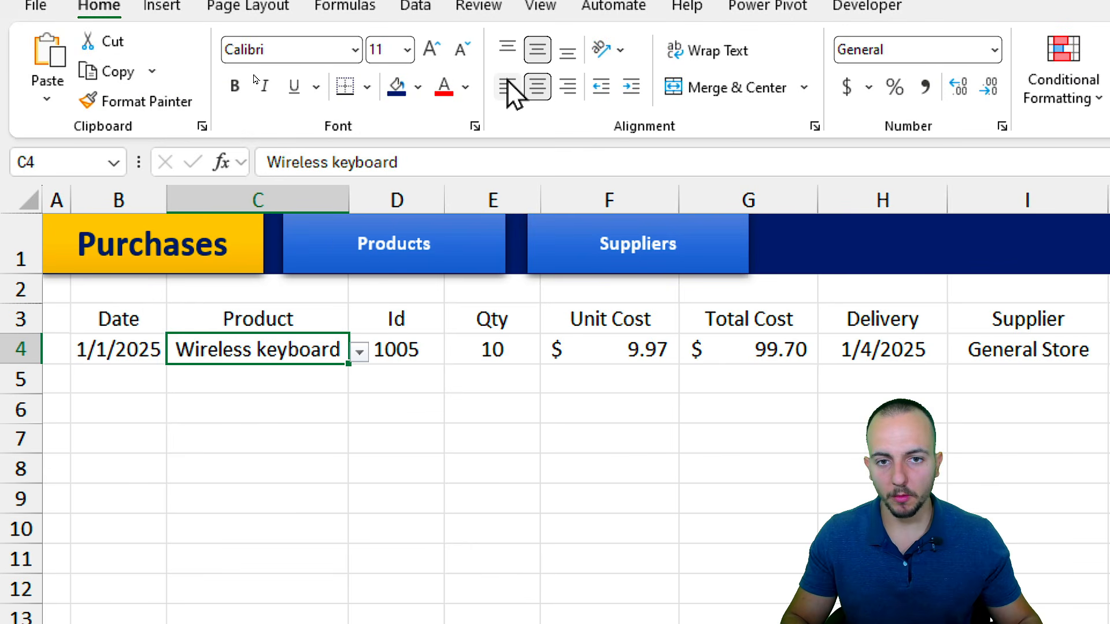
pyautogui.click(512, 0)
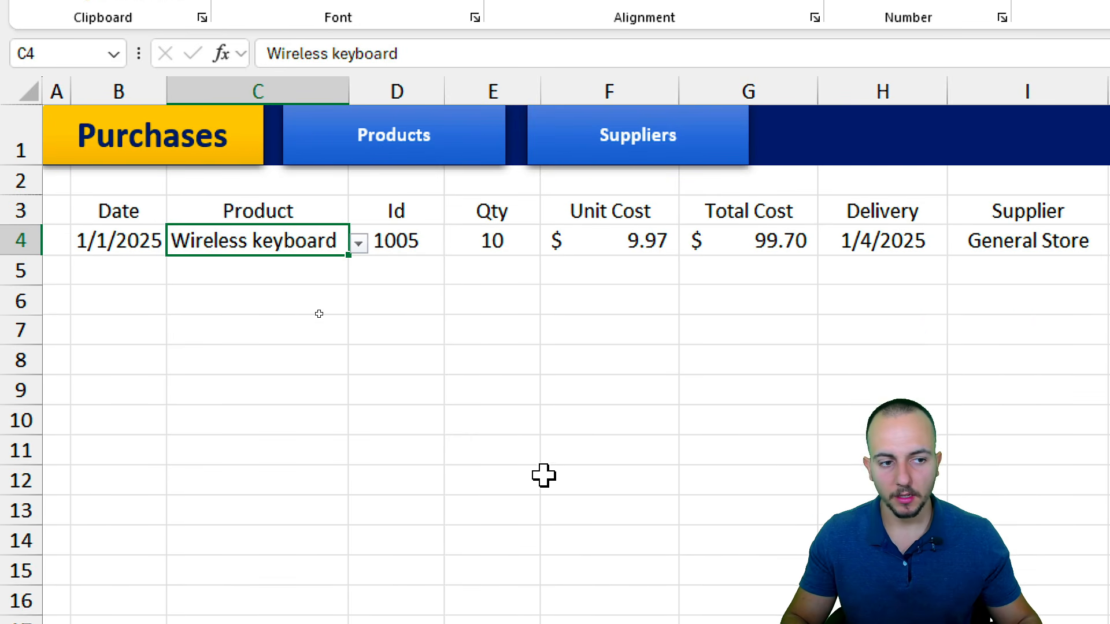
pyautogui.click(1023, 242)
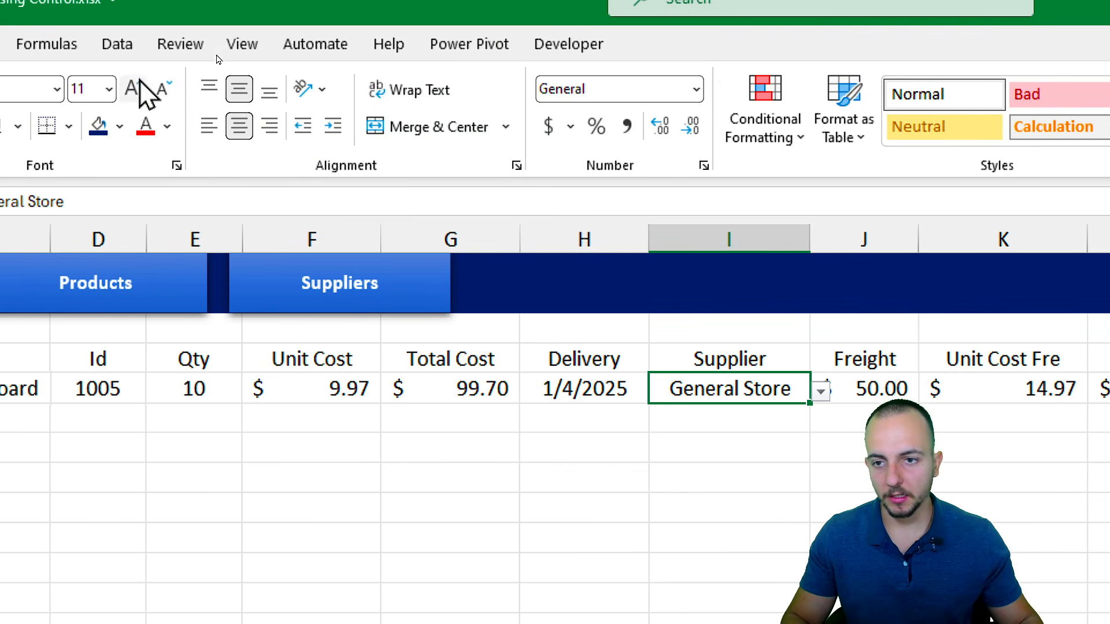
pyautogui.click(225, 126)
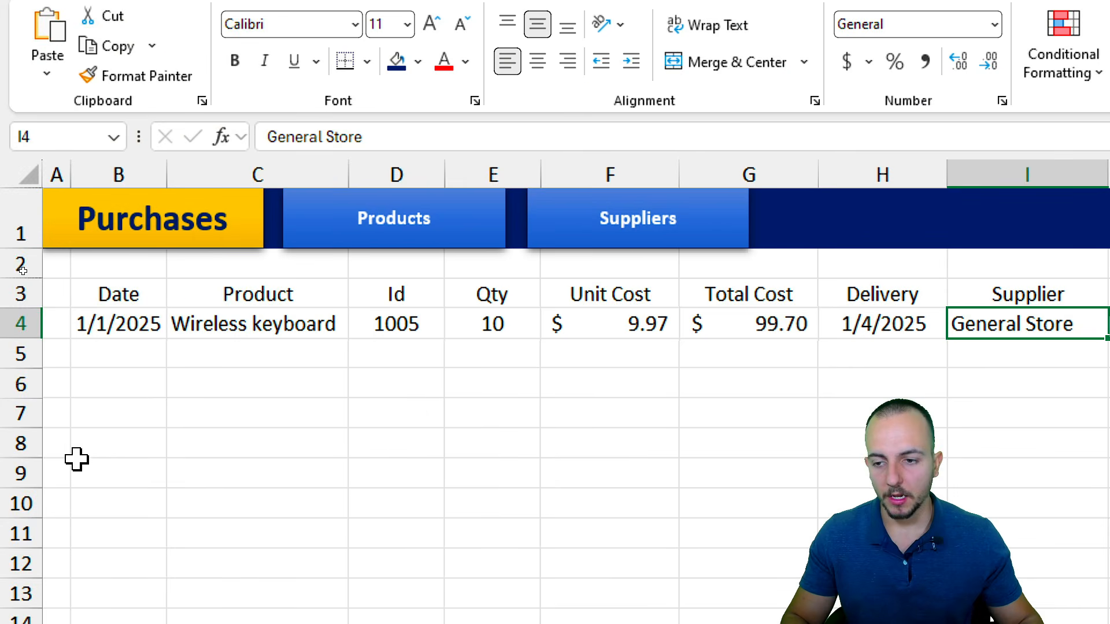
# Step: Convert the range B3:M4 into a table with headers
pyautogui.moveTo(130, 295); pyautogui.dragTo(1109, 304)
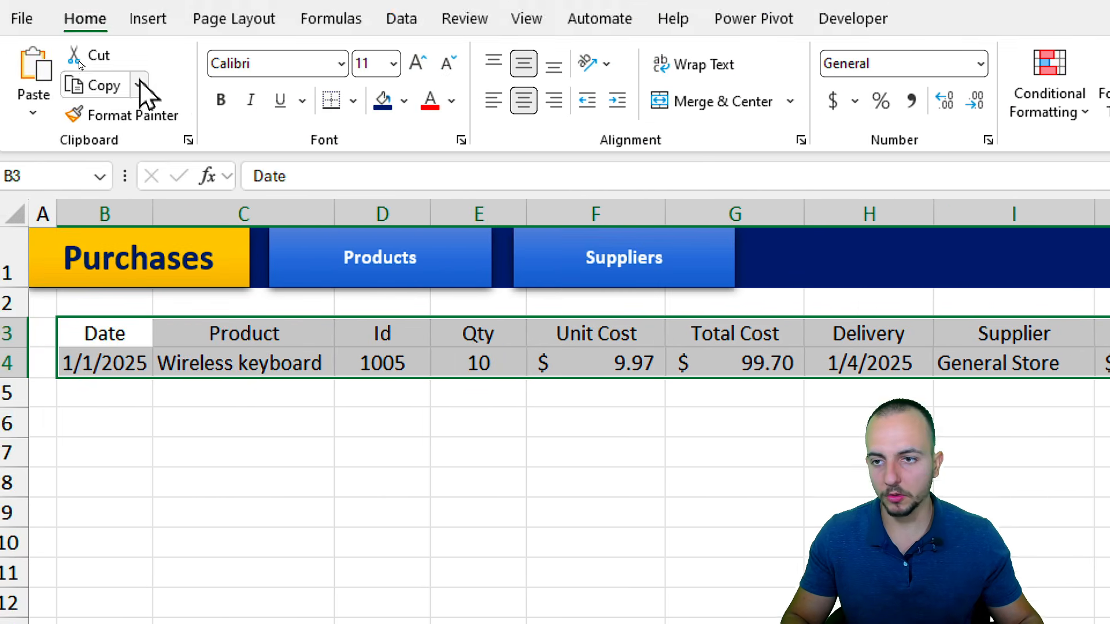
pyautogui.click(149, 19)
pyautogui.click(200, 87)
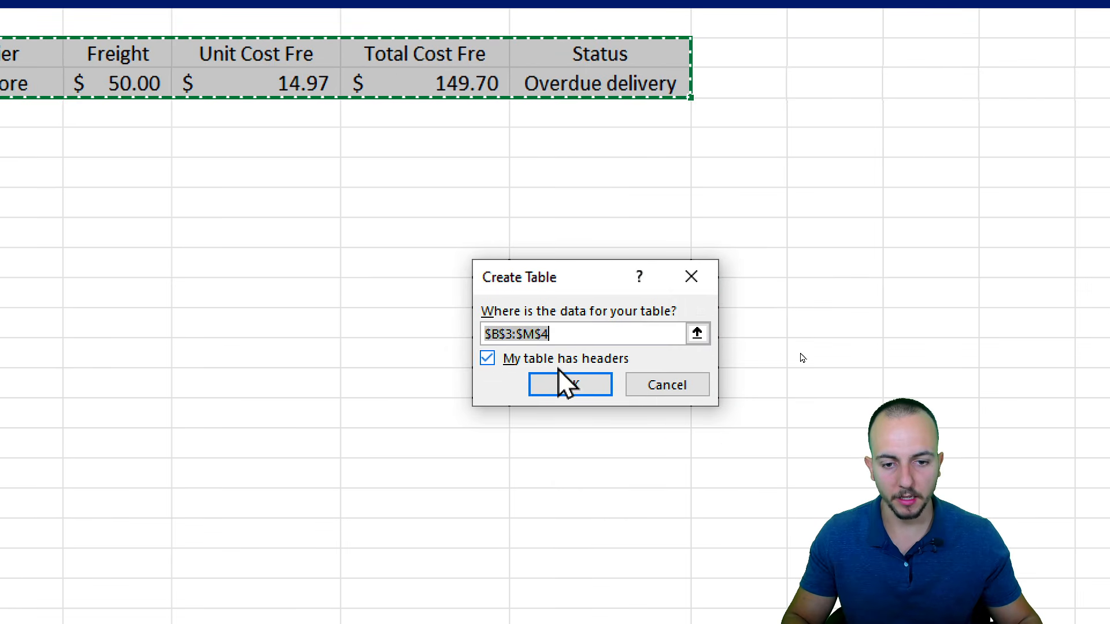
pyautogui.click(559, 386)
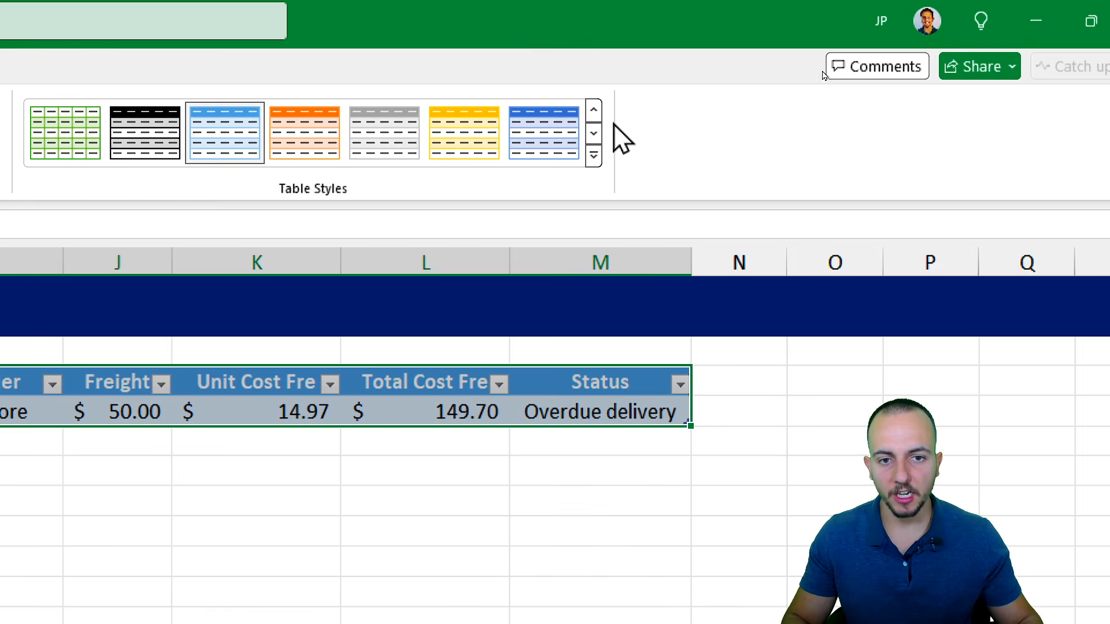
# Step: Apply the dark blue Light table style with a solid header and row lines to the purchases table
pyautogui.click(594, 157)
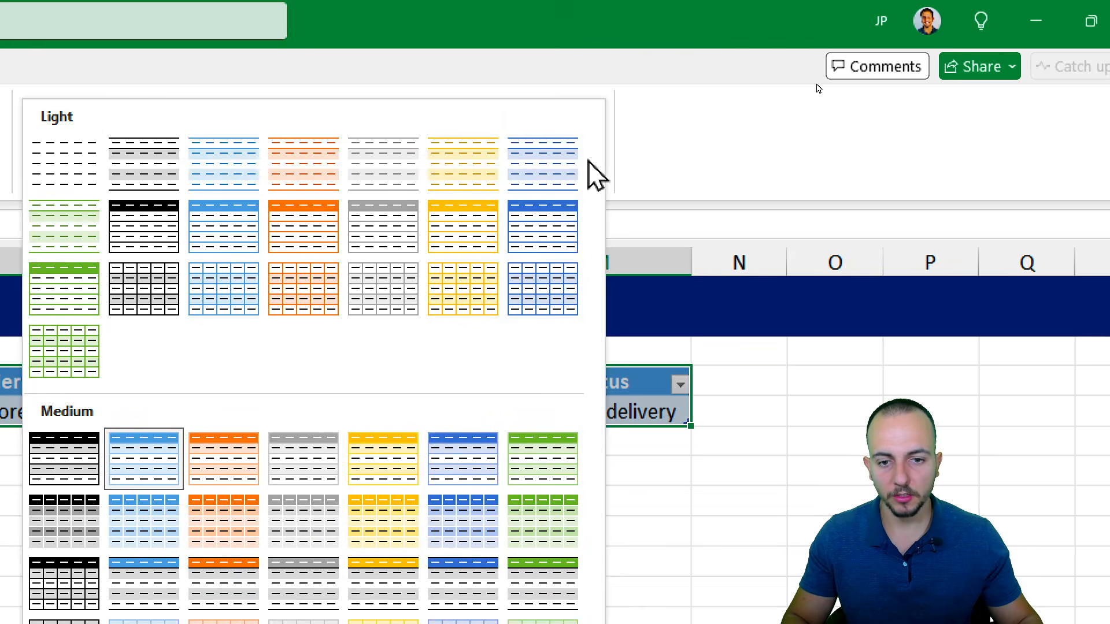
pyautogui.click(540, 231)
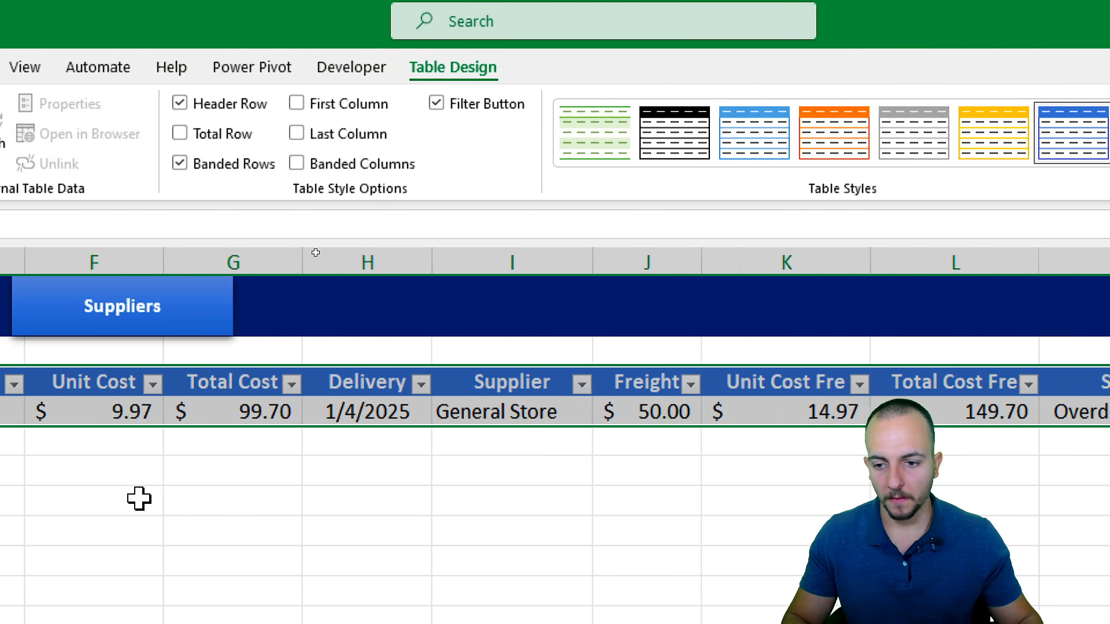
pyautogui.click(159, 449)
pyautogui.click(145, 416)
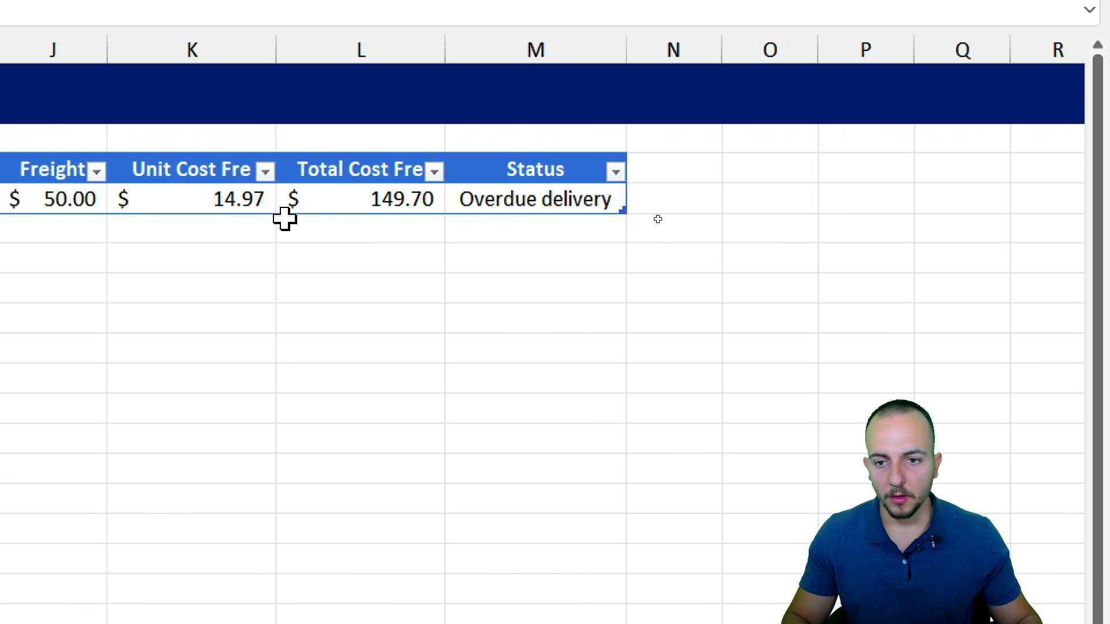
# Step: Open the Total Cost Fre formula in L4 for editing and select its whole text
pyautogui.doubleClick(343, 198)
pyautogui.moveTo(376, 199); pyautogui.dragTo(195, 199)
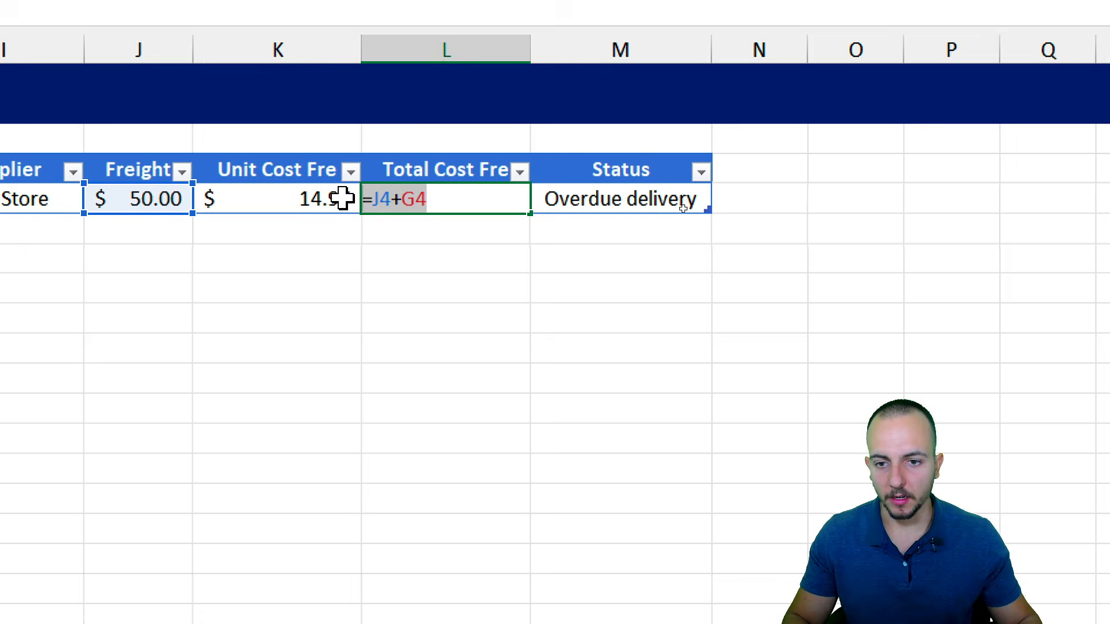
# Step: Review the first purchase row's freight-inclusive unit cost formula, its Status cell and its date
pyautogui.click(299, 204)
pyautogui.doubleClick(280, 203)
pyautogui.click(696, 199)
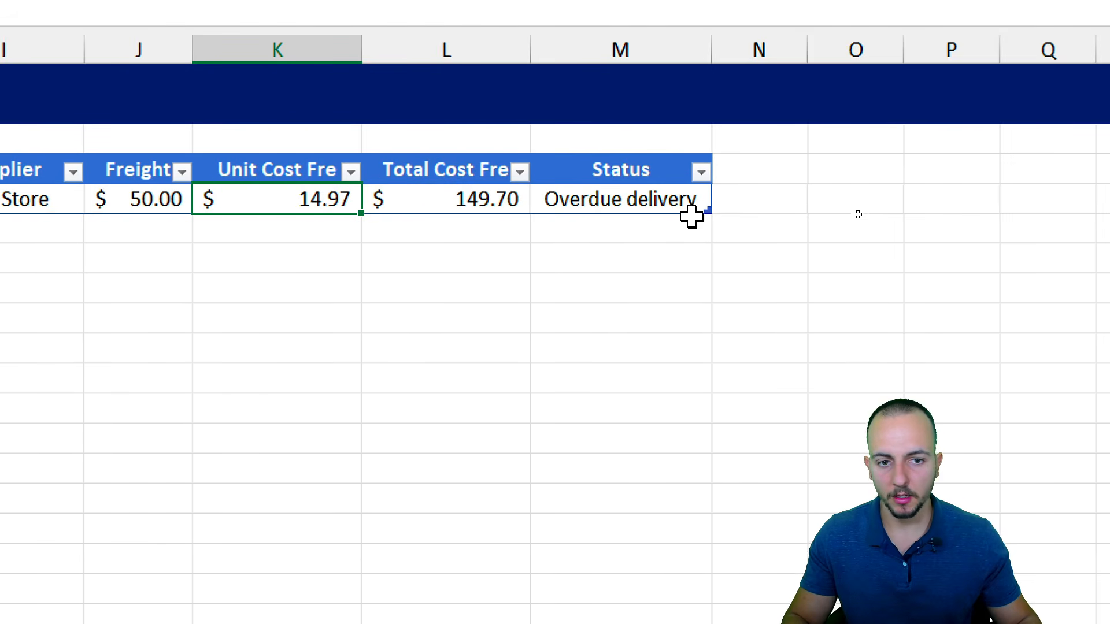
pyautogui.click(723, 202)
pyautogui.click(604, 227)
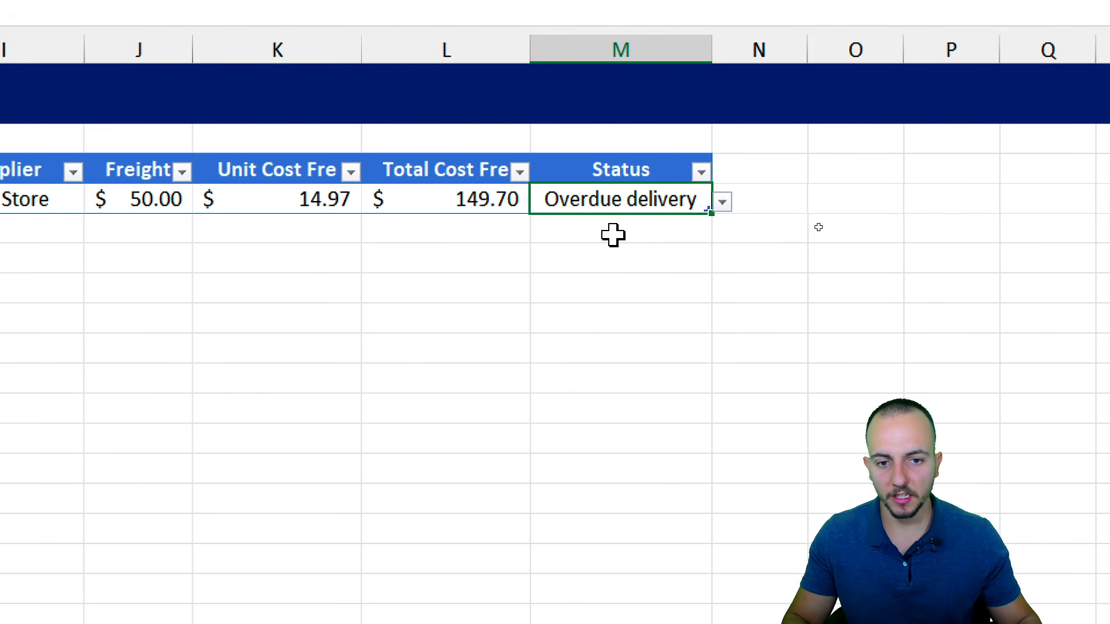
pyautogui.hscroll(-6, 110, 252)
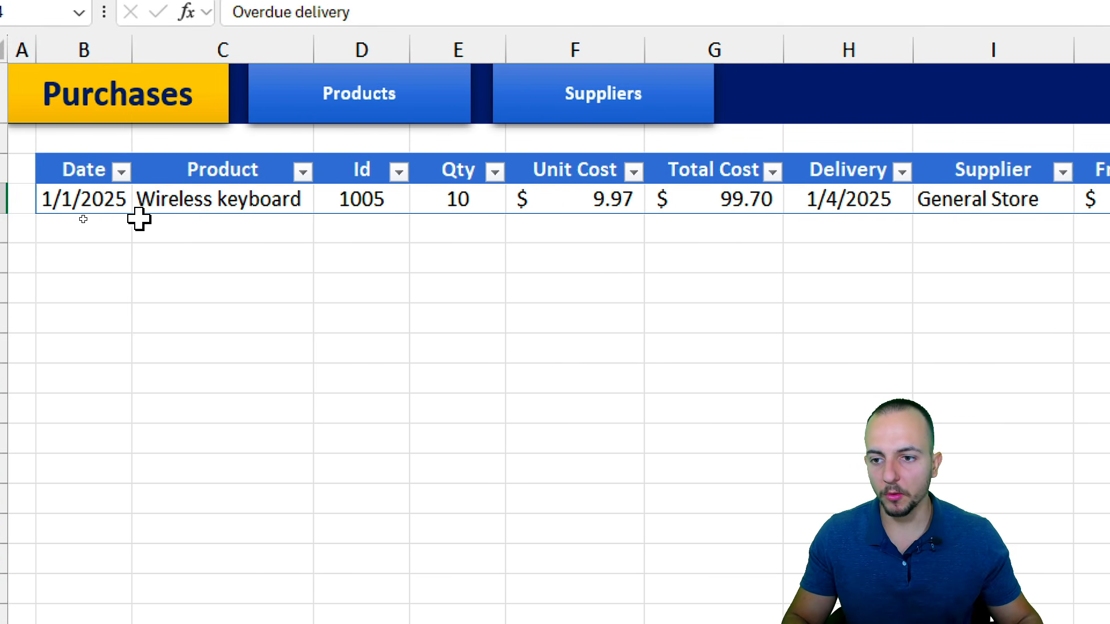
pyautogui.click(138, 198)
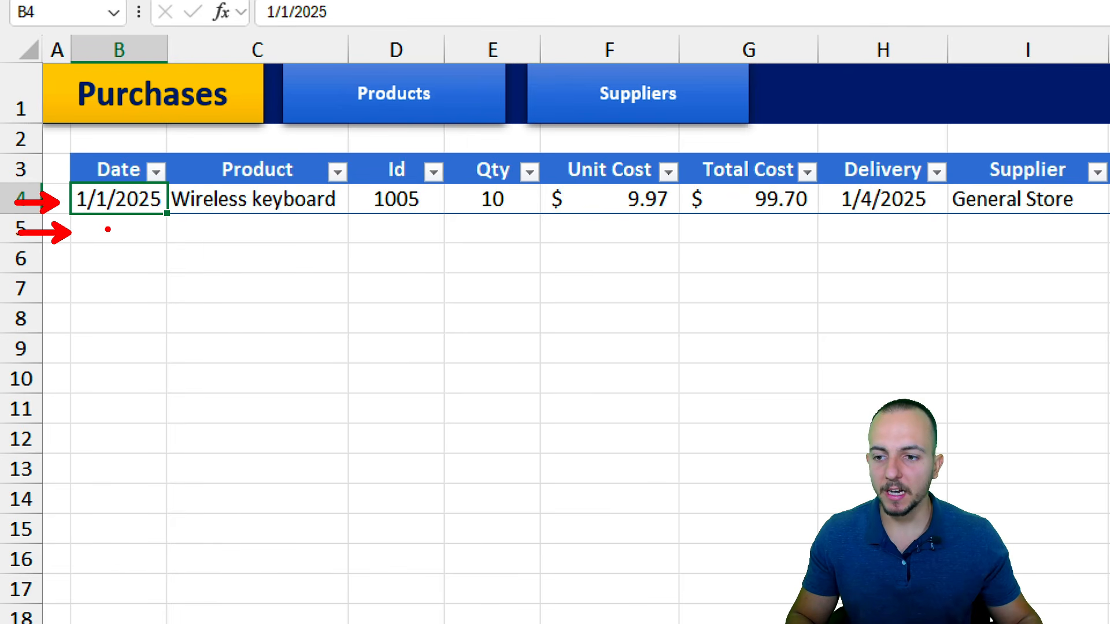
pyautogui.moveTo(107, 230)
pyautogui.mouseDown()
pyautogui.moveTo(134, 334)
pyautogui.moveTo(147, 492)
pyautogui.mouseUp()
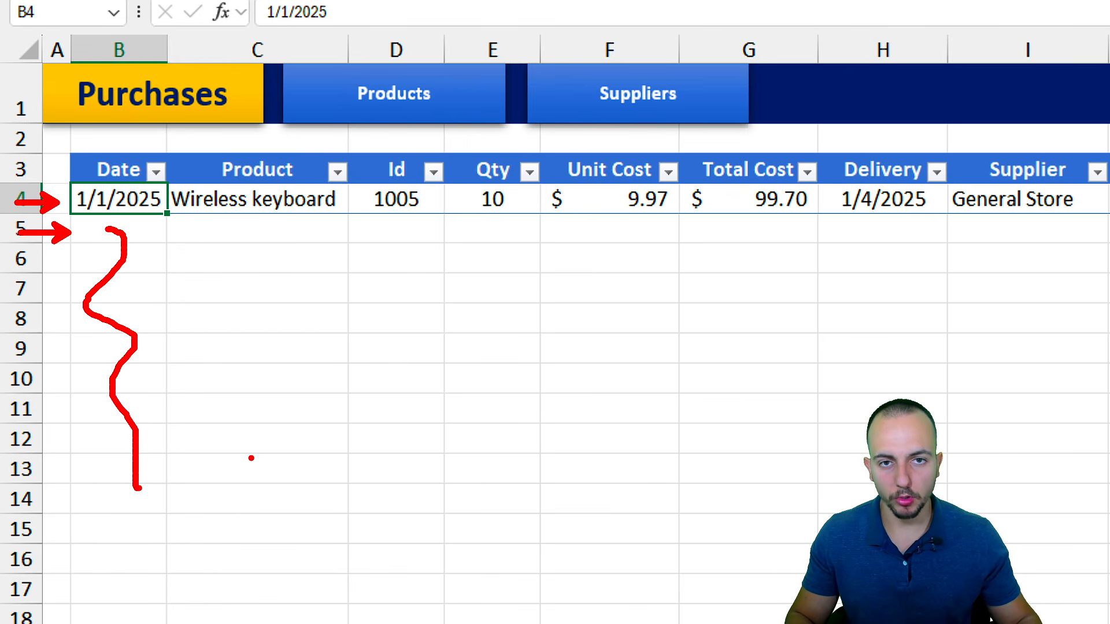
pyautogui.press('Escape')
# Step: Add a second purchase in row 5 dated 01/02/2025 with Gaming mouse as the product
pyautogui.click(116, 230)
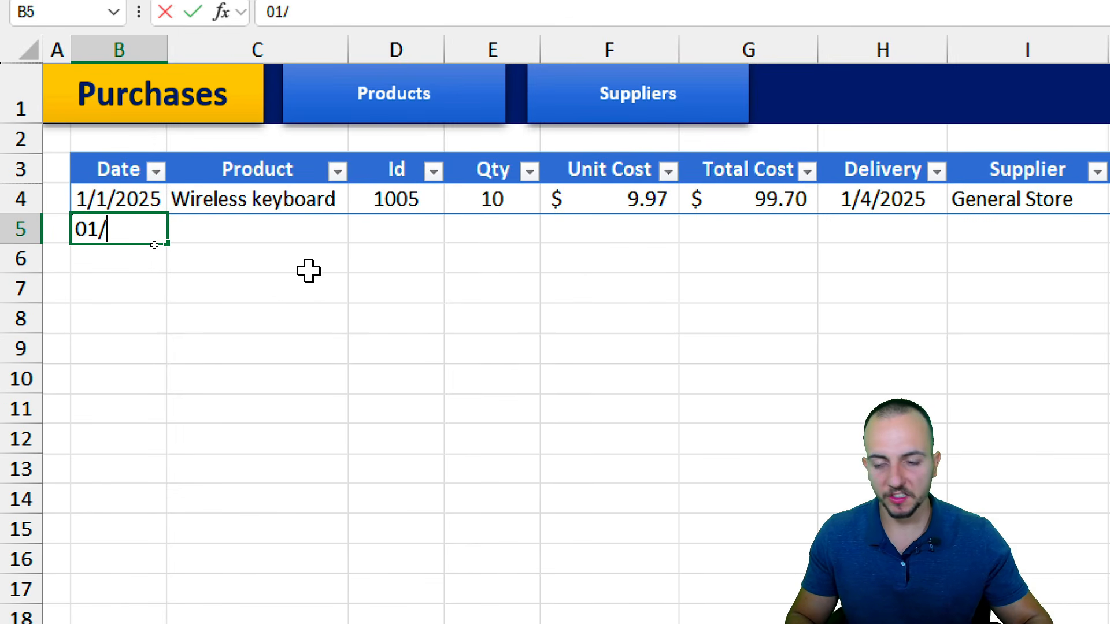
pyautogui.write('01/02/2025')
pyautogui.press('Return')
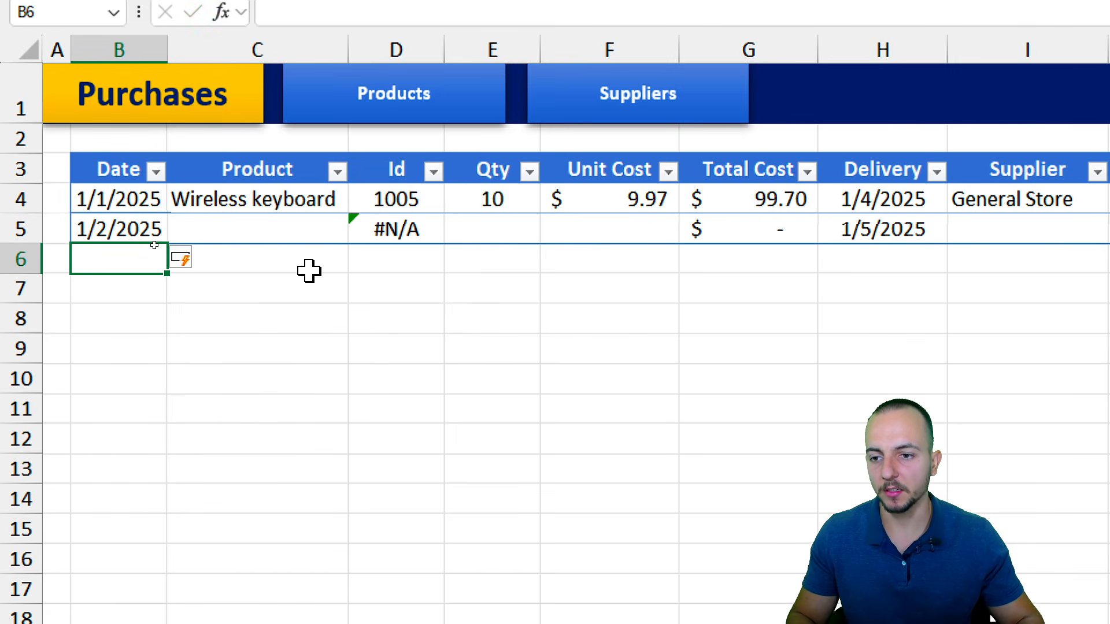
pyautogui.click(318, 236)
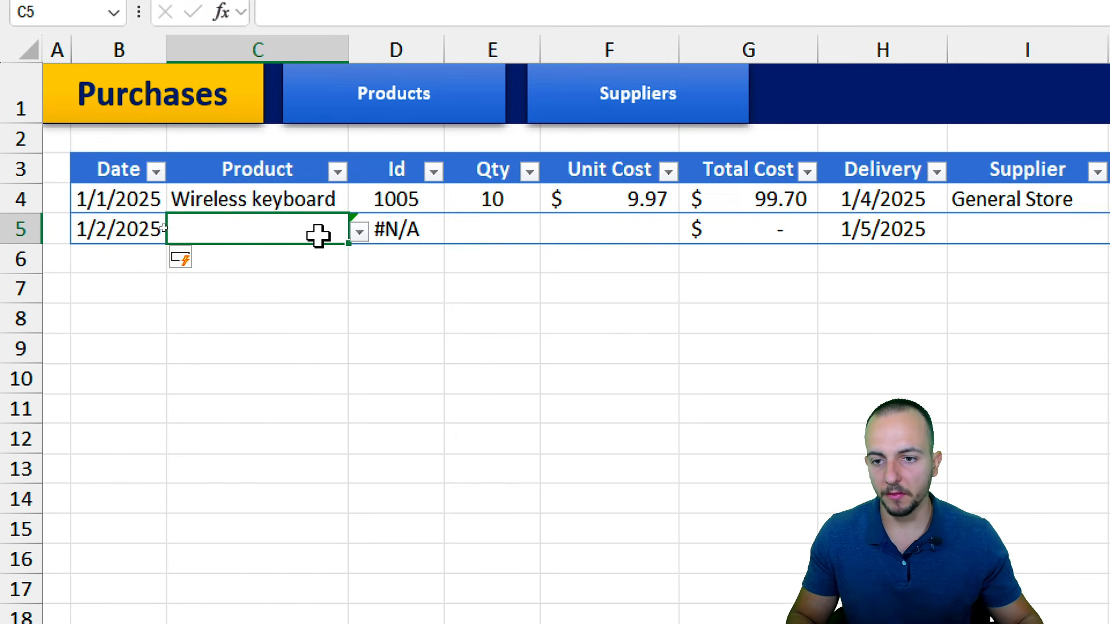
pyautogui.click(358, 232)
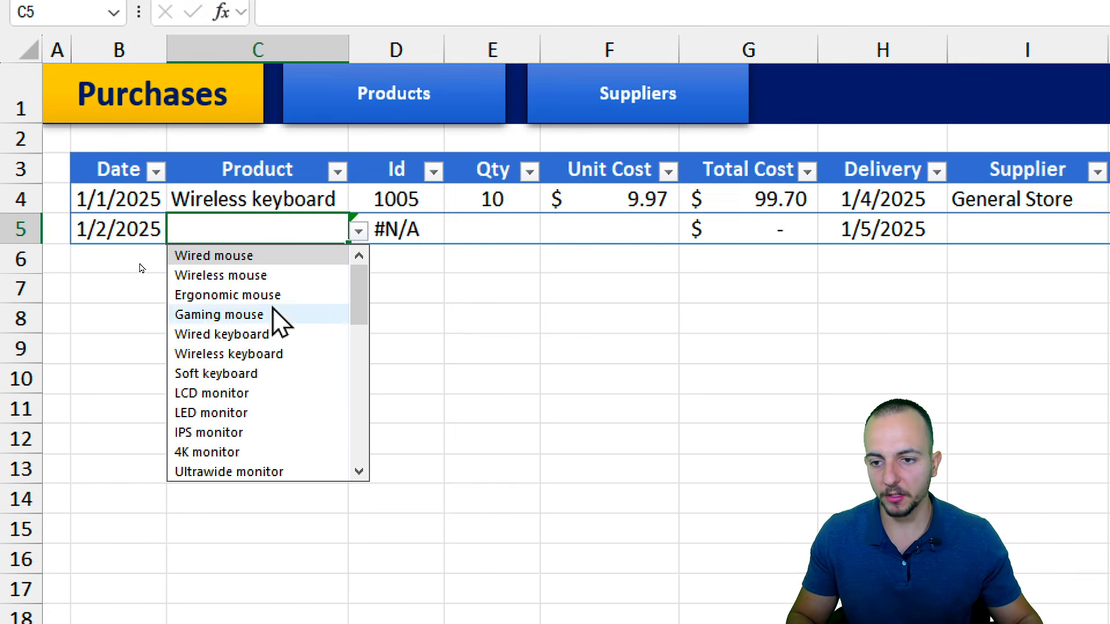
pyautogui.click(307, 318)
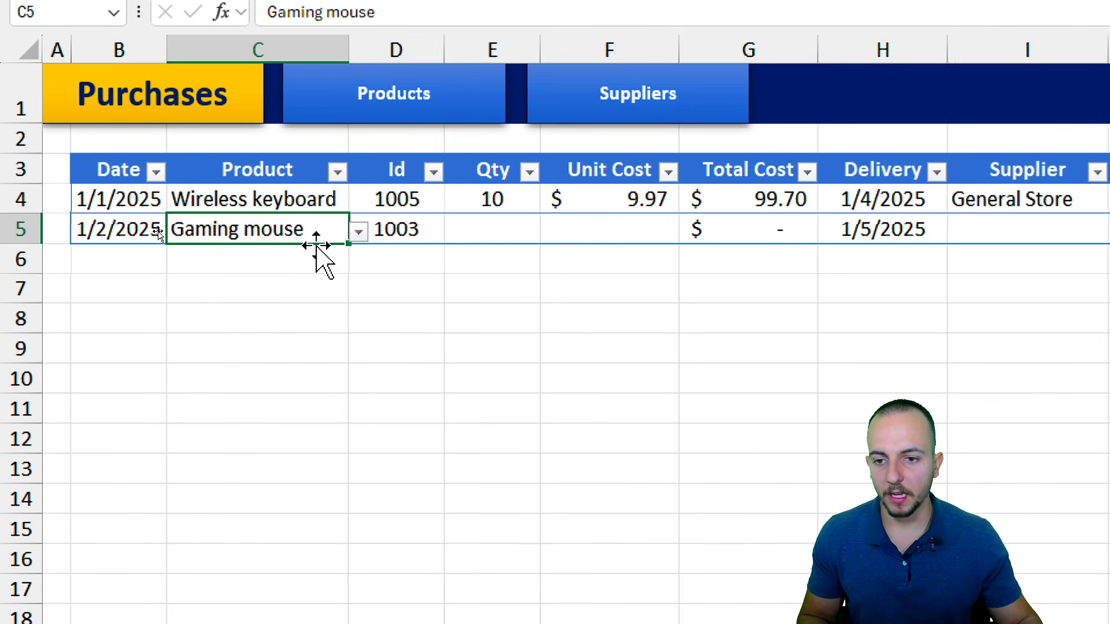
# Step: Check the Id lookup formula of the Gaming mouse purchase and set its status to On-time delivery
pyautogui.click(386, 225)
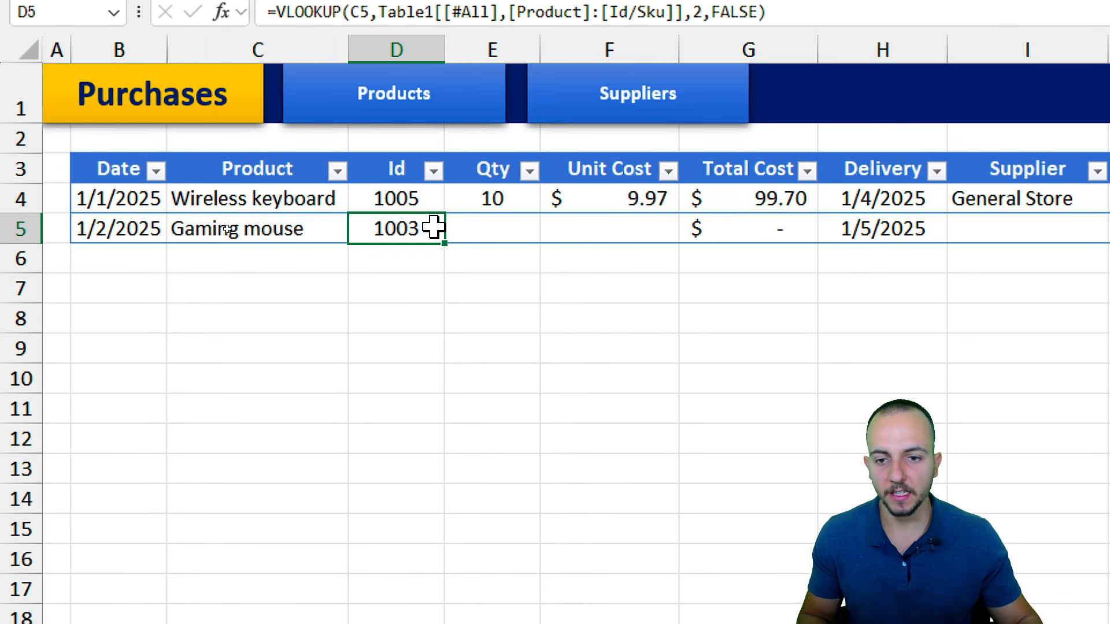
pyautogui.click(501, 226)
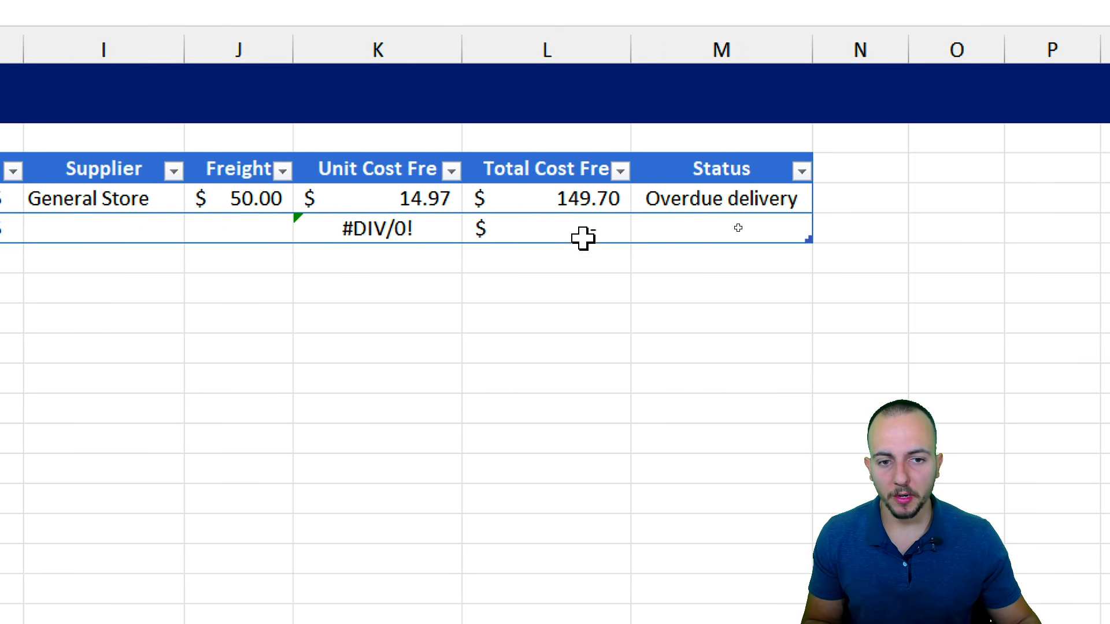
pyautogui.click(767, 235)
pyautogui.click(822, 231)
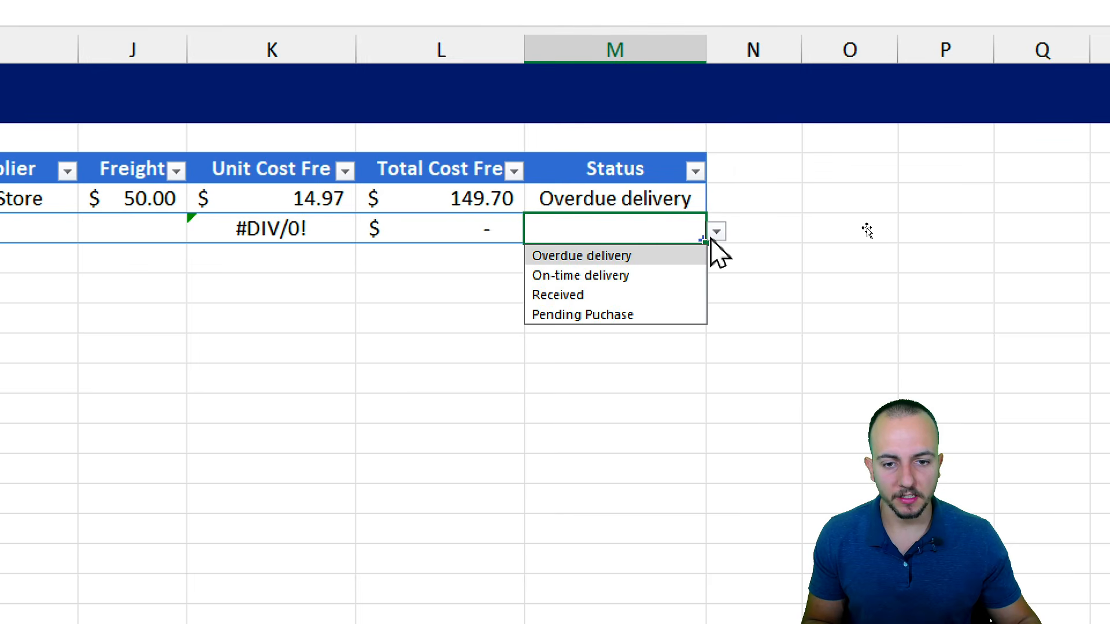
pyautogui.click(656, 276)
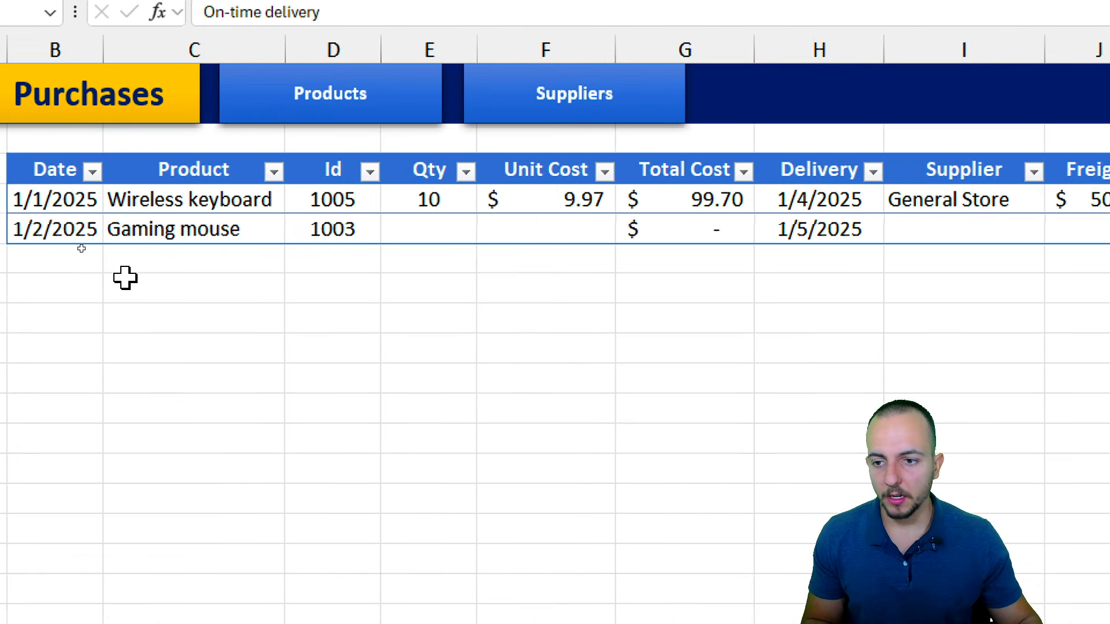
# Step: Extend the purchases table by two rows, copying the date 1/2/2025 down into B6 and B7
pyautogui.click(84, 254)
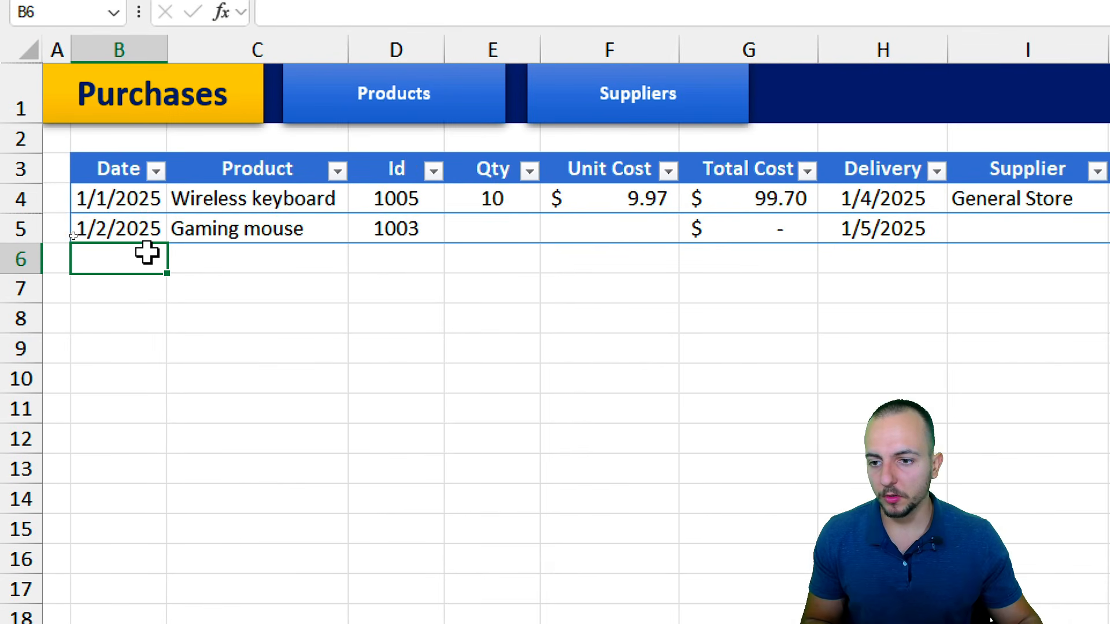
pyautogui.hotkey('ctrl', 'd')
pyautogui.press('Return')
pyautogui.hotkey('ctrl', 'd')
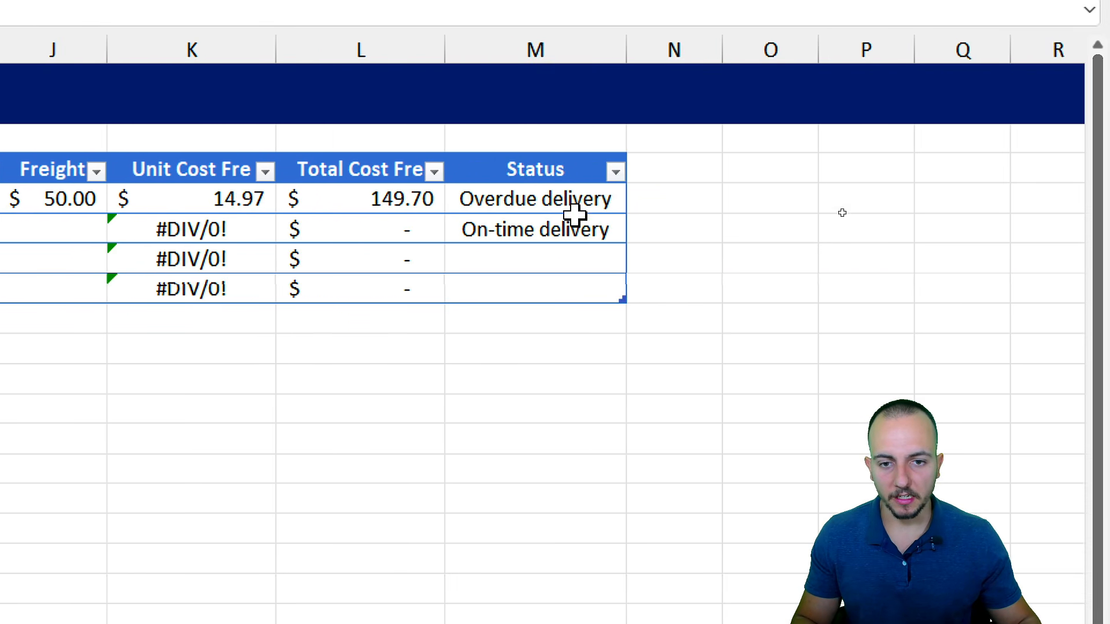
# Step: Set the status of the third purchase to Received and of the fourth to Pending Puchase
pyautogui.click(575, 203)
pyautogui.click(587, 229)
pyautogui.click(584, 259)
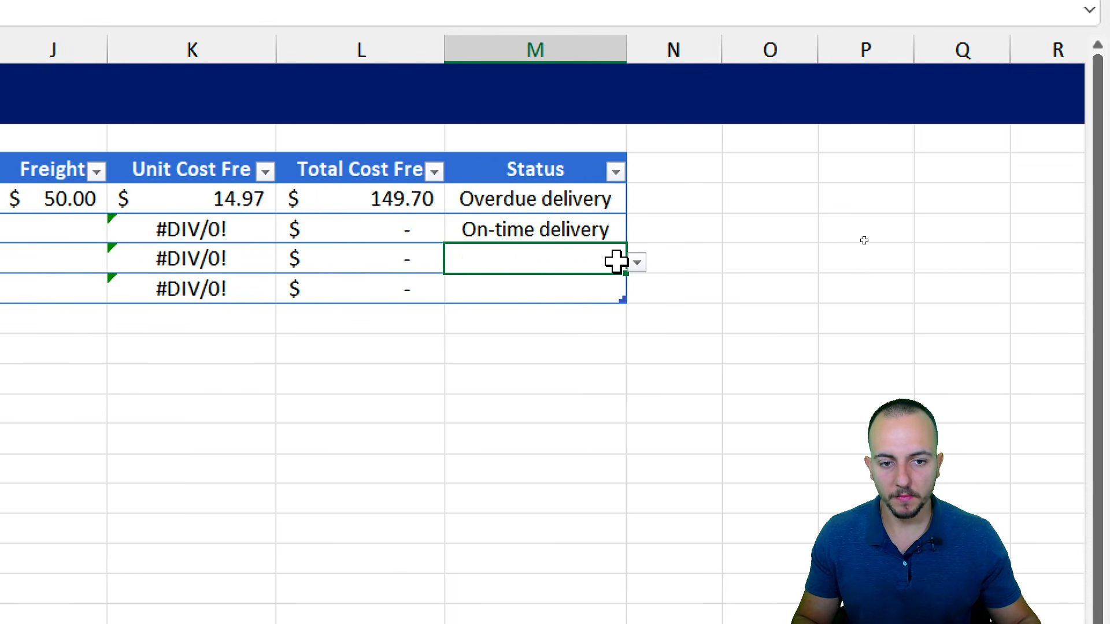
pyautogui.click(636, 262)
pyautogui.click(503, 325)
pyautogui.click(570, 290)
pyautogui.click(637, 292)
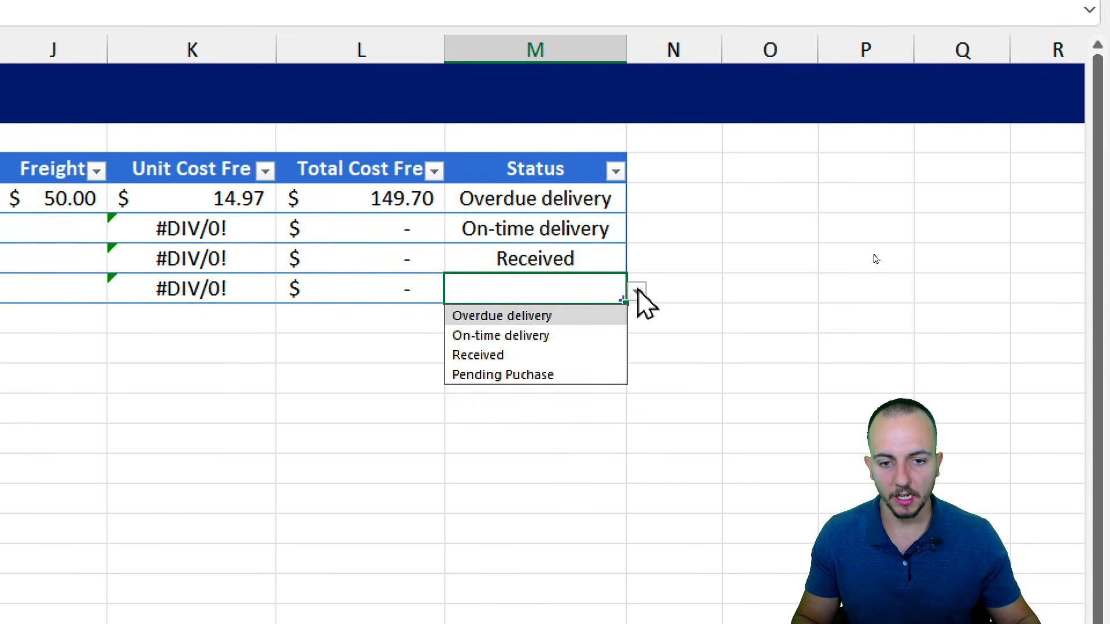
pyautogui.click(540, 376)
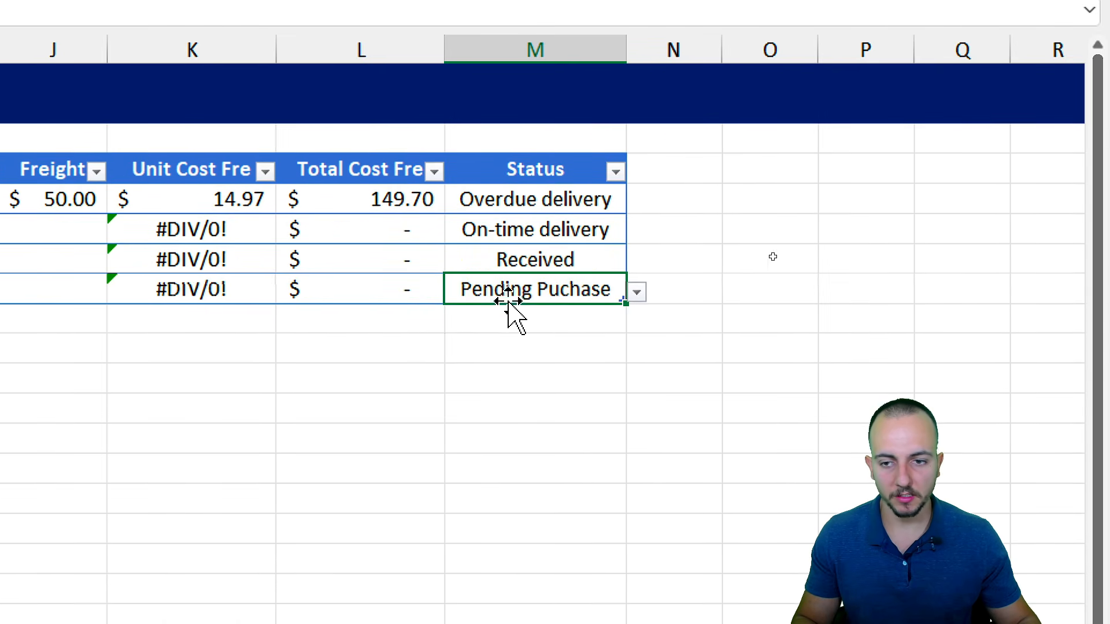
# Step: Compare the delivery dates of the four purchases with their entries in the Status column
pyautogui.hscroll(-5, 129, 258)
pyautogui.moveTo(386, 217); pyautogui.dragTo(359, 280)
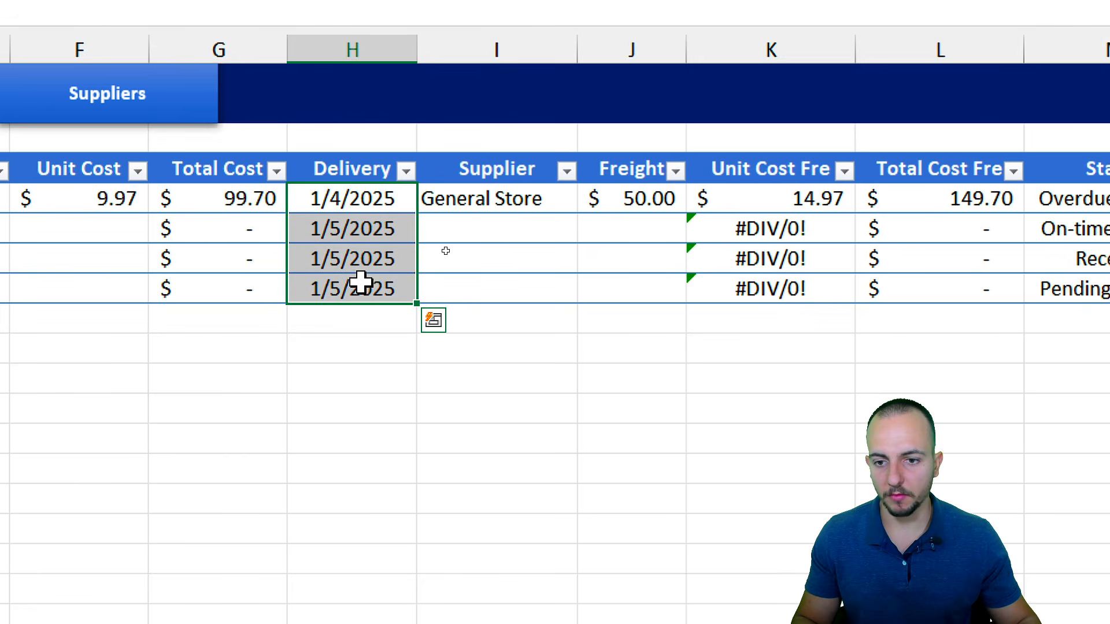
pyautogui.hscroll(4, 983, 263)
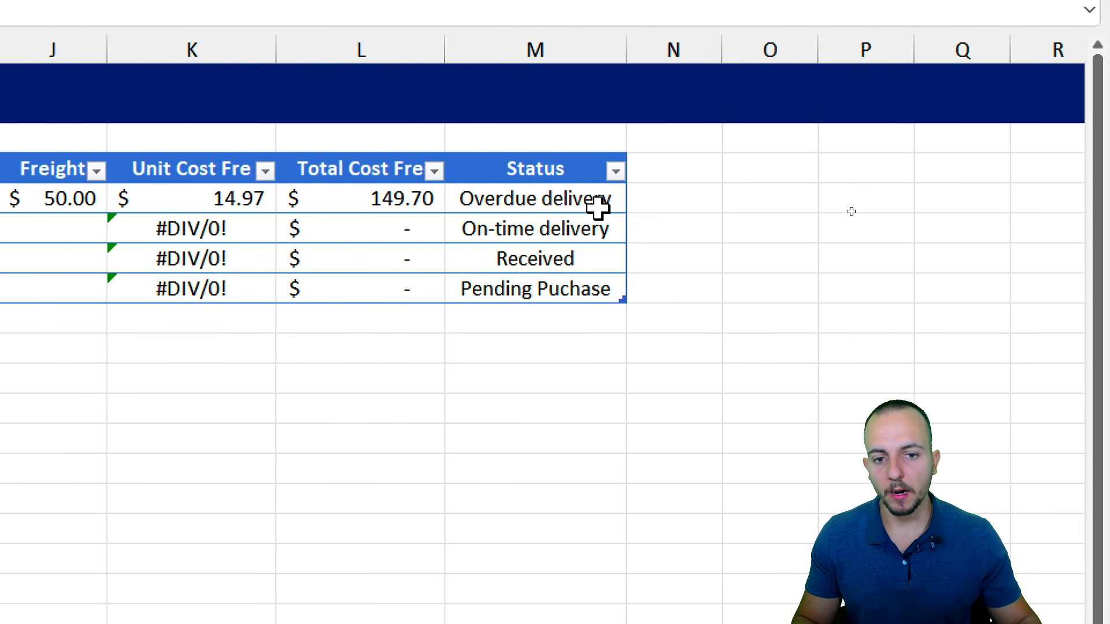
pyautogui.moveTo(599, 208); pyautogui.dragTo(575, 276)
pyautogui.click(574, 203)
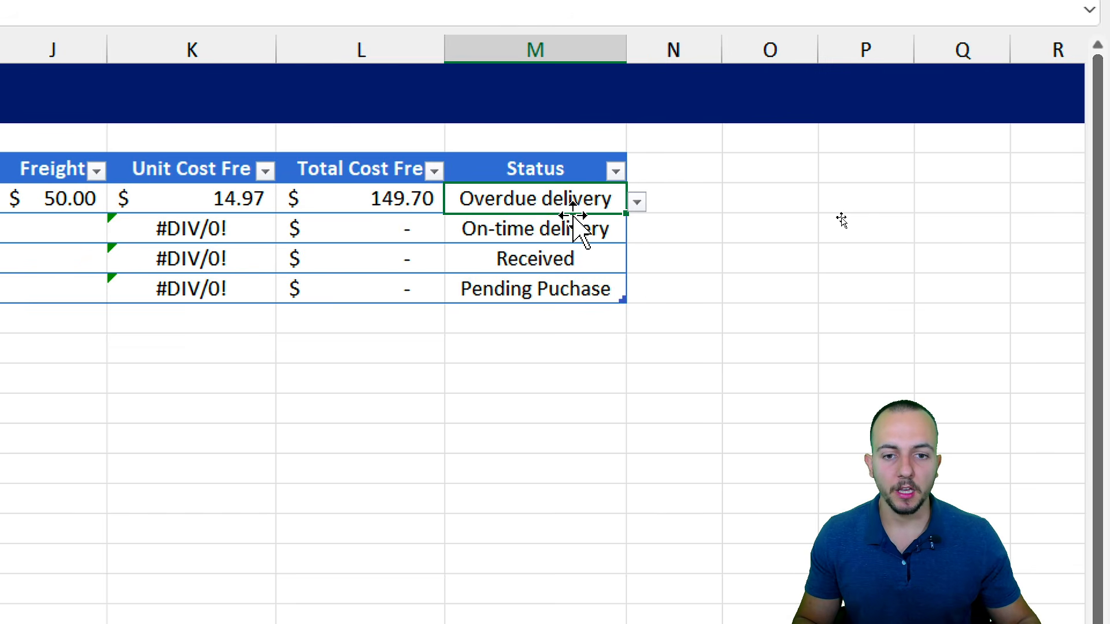
pyautogui.moveTo(540, 194); pyautogui.dragTo(540, 289)
pyautogui.click(572, 204)
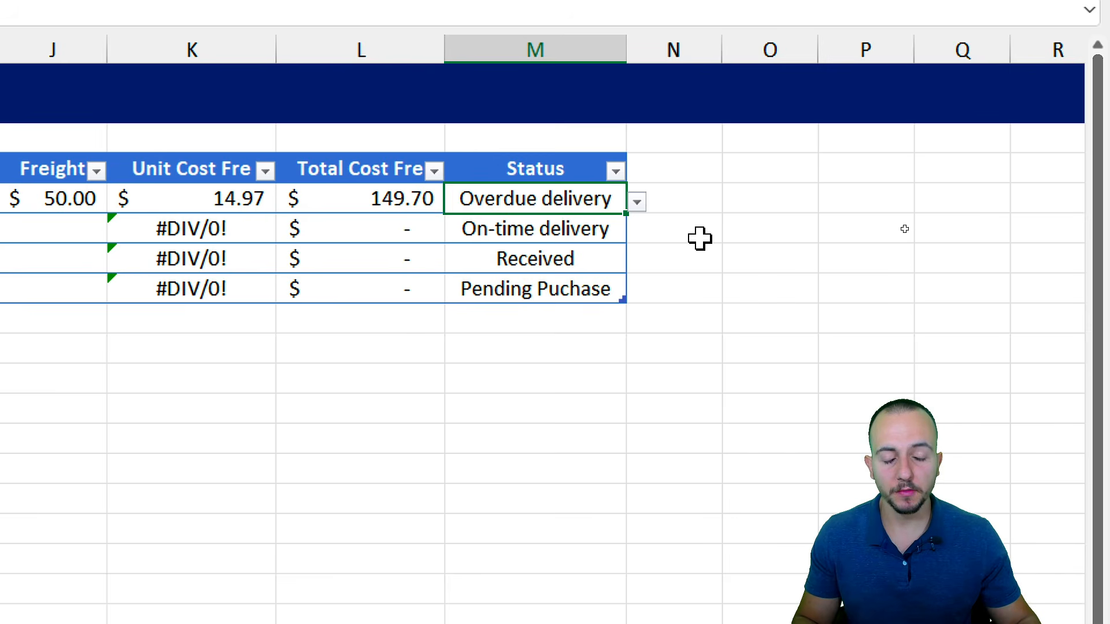
# Step: Apply an Equal To conditional formatting rule to M4:M7 giving Received a Green Fill with Dark Green Text
pyautogui.moveTo(558, 195); pyautogui.dragTo(532, 298)
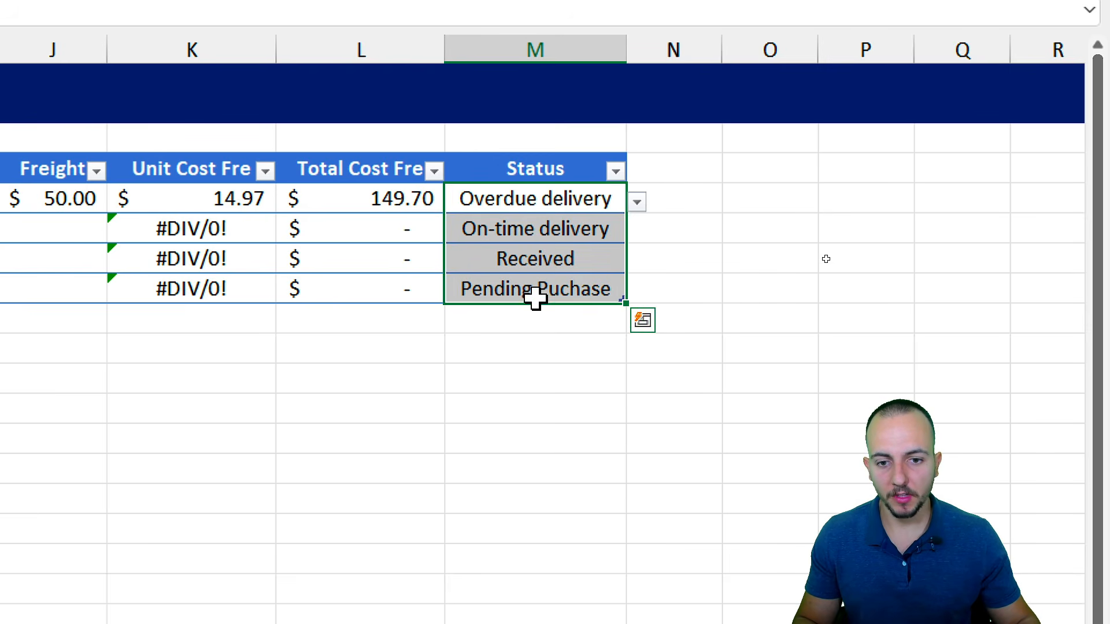
pyautogui.hscroll(-5, 141, 124)
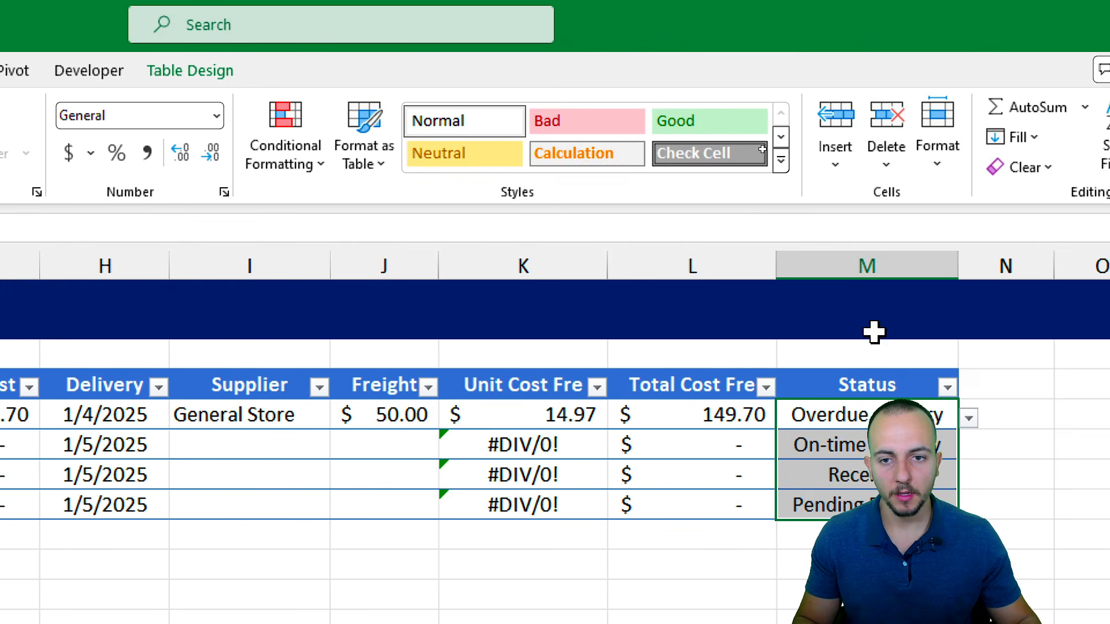
pyautogui.click(322, 171)
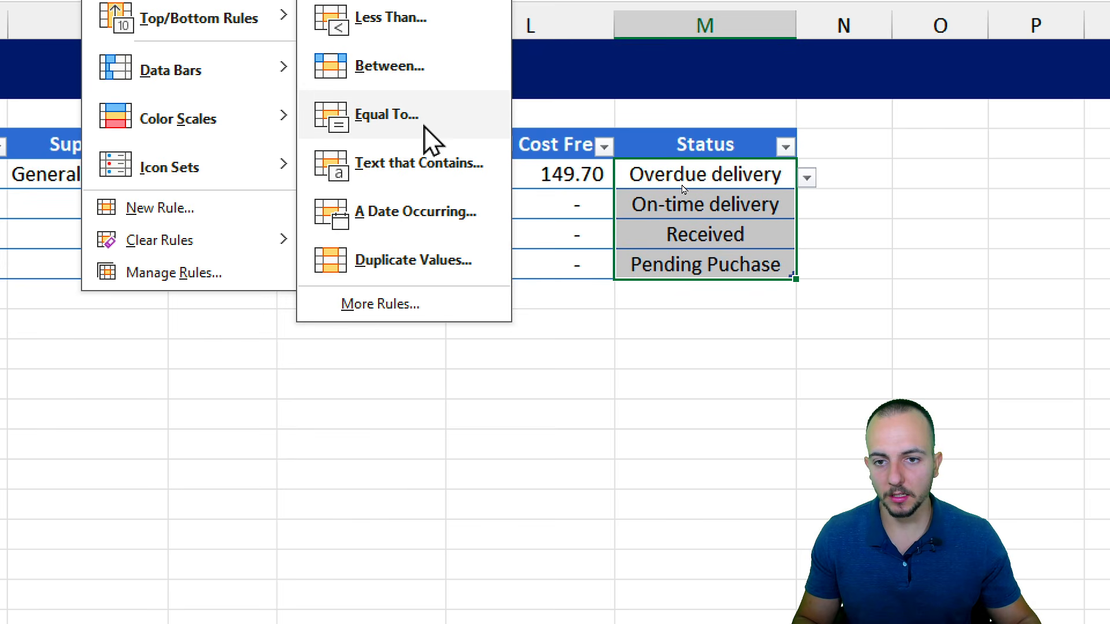
pyautogui.click(418, 124)
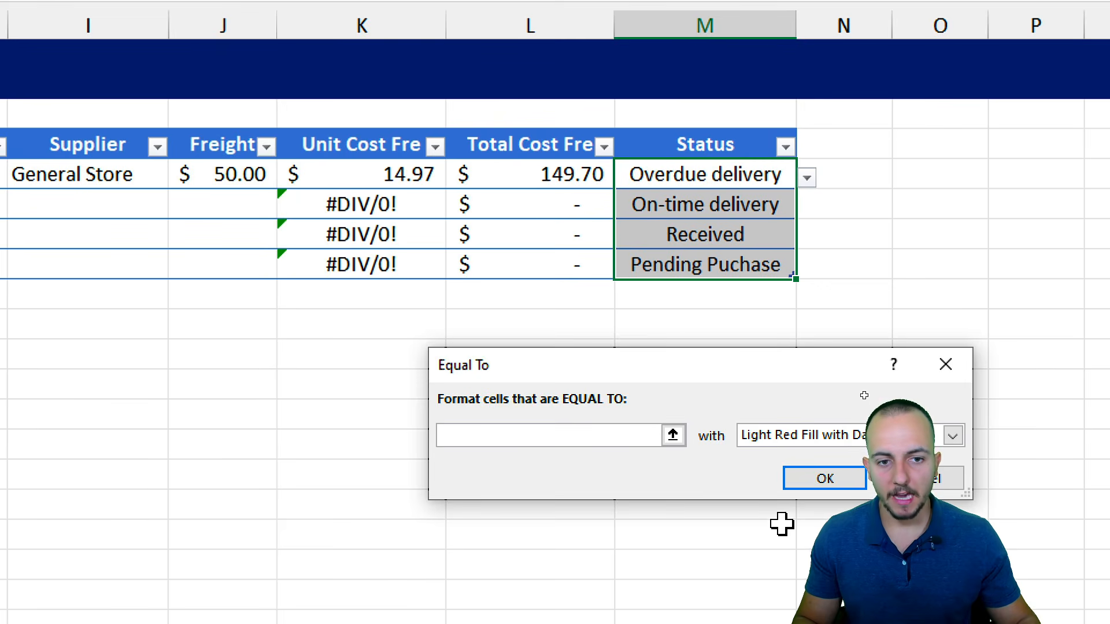
pyautogui.write('Rece')
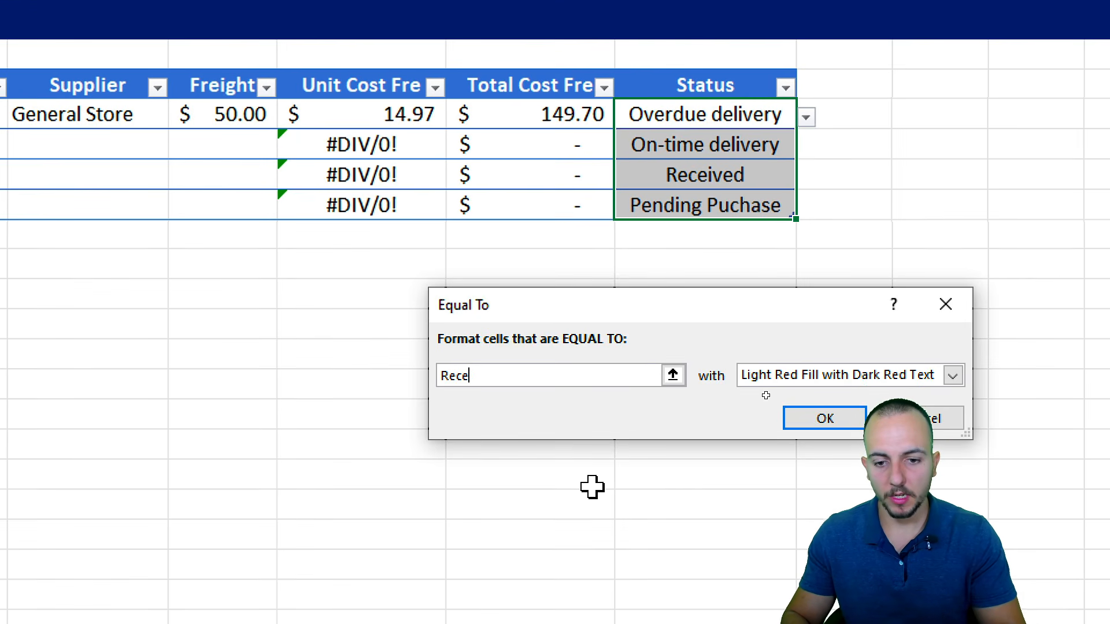
pyautogui.write('ived')
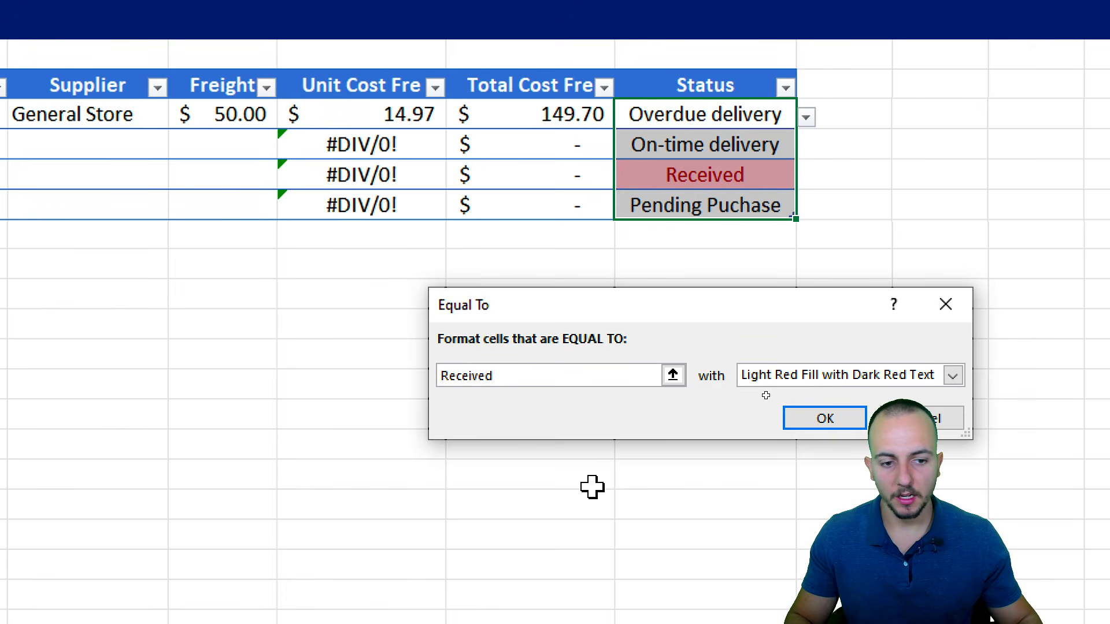
pyautogui.click(833, 376)
pyautogui.click(850, 425)
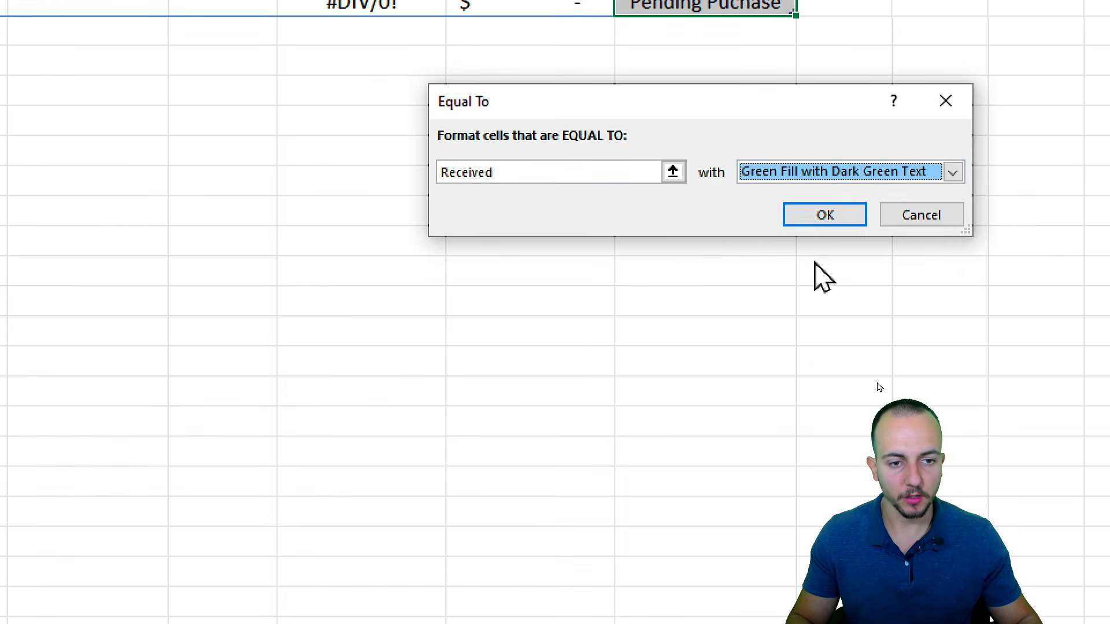
pyautogui.click(824, 216)
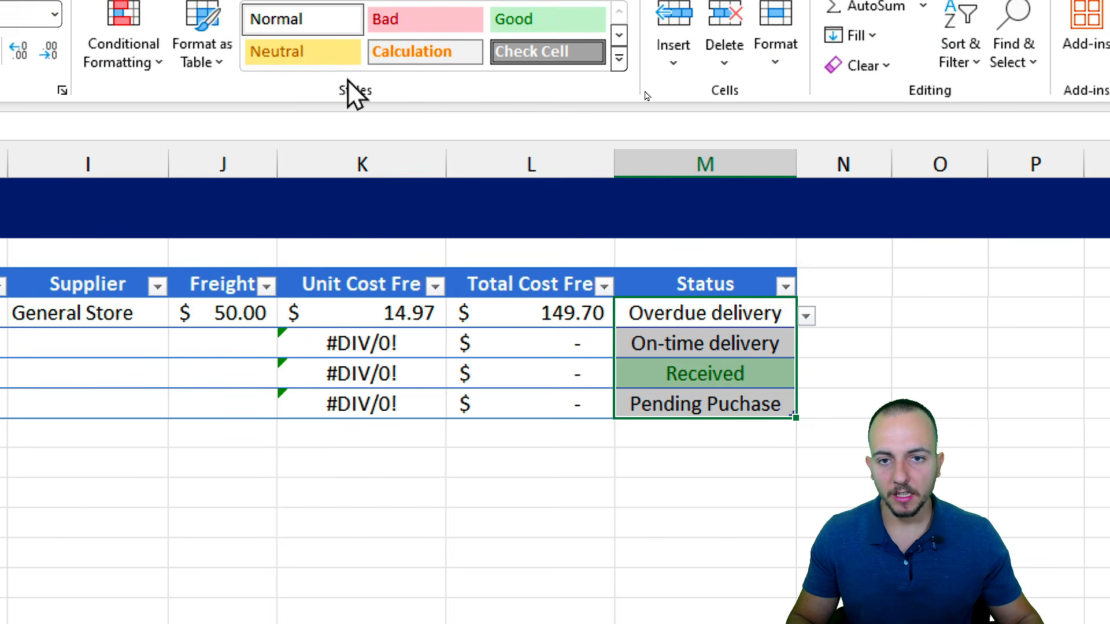
# Step: Apply an Equal To conditional formatting rule to M4:M7 giving Overdue Delivery a Light Red Fill with Dark Red Text
pyautogui.click(124, 46)
pyautogui.moveTo(204, 109)
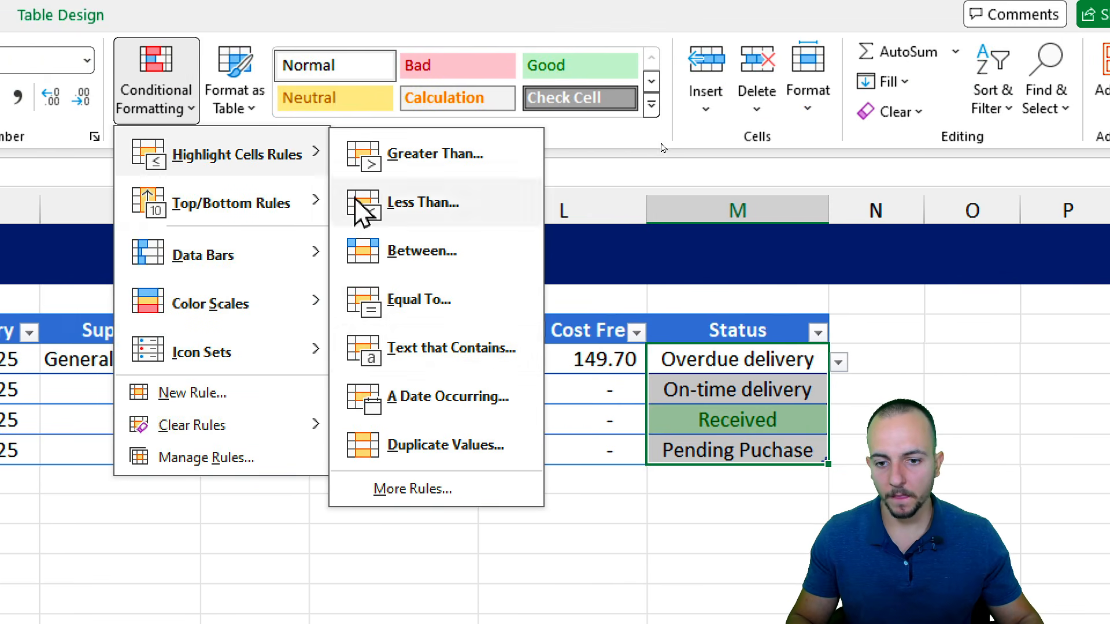
pyautogui.click(466, 319)
pyautogui.moveTo(753, 303); pyautogui.dragTo(690, 245)
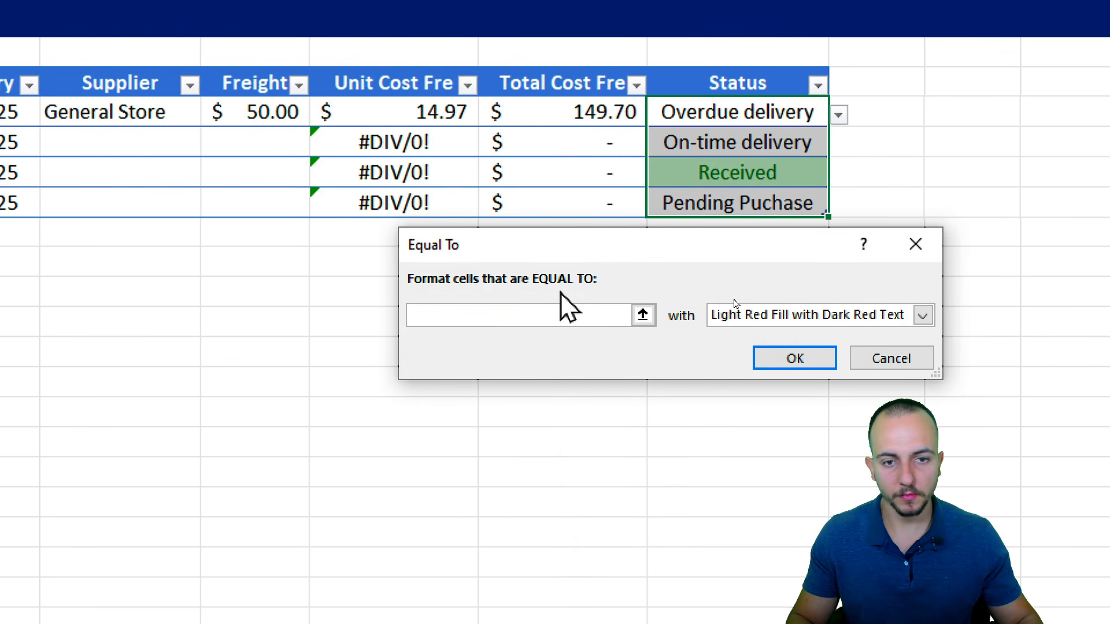
pyautogui.write('Overdue')
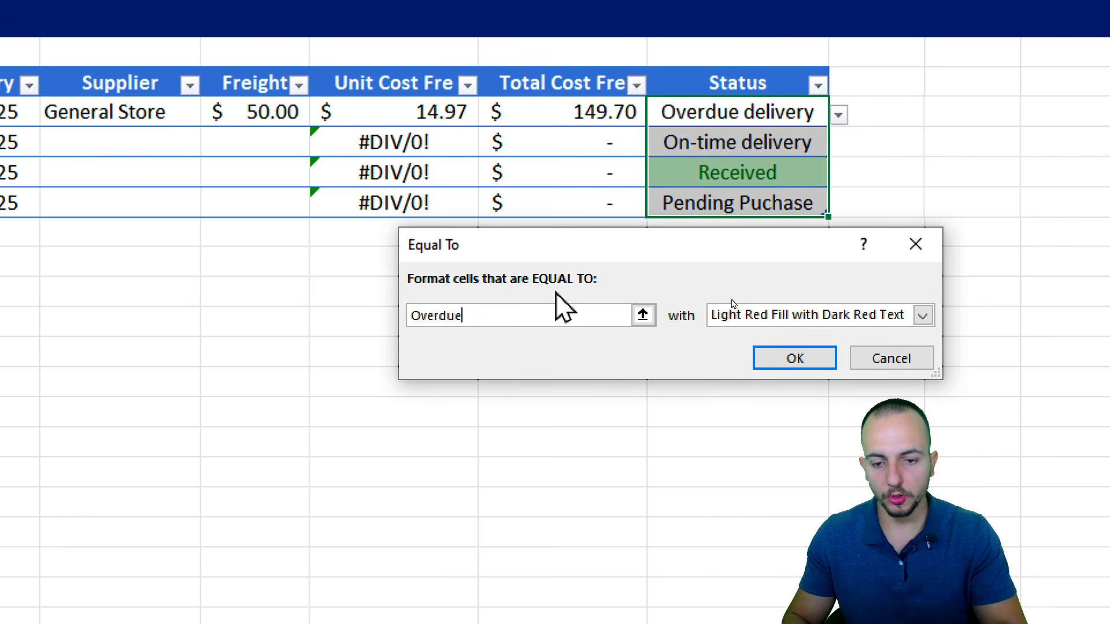
pyautogui.write(' Delivery')
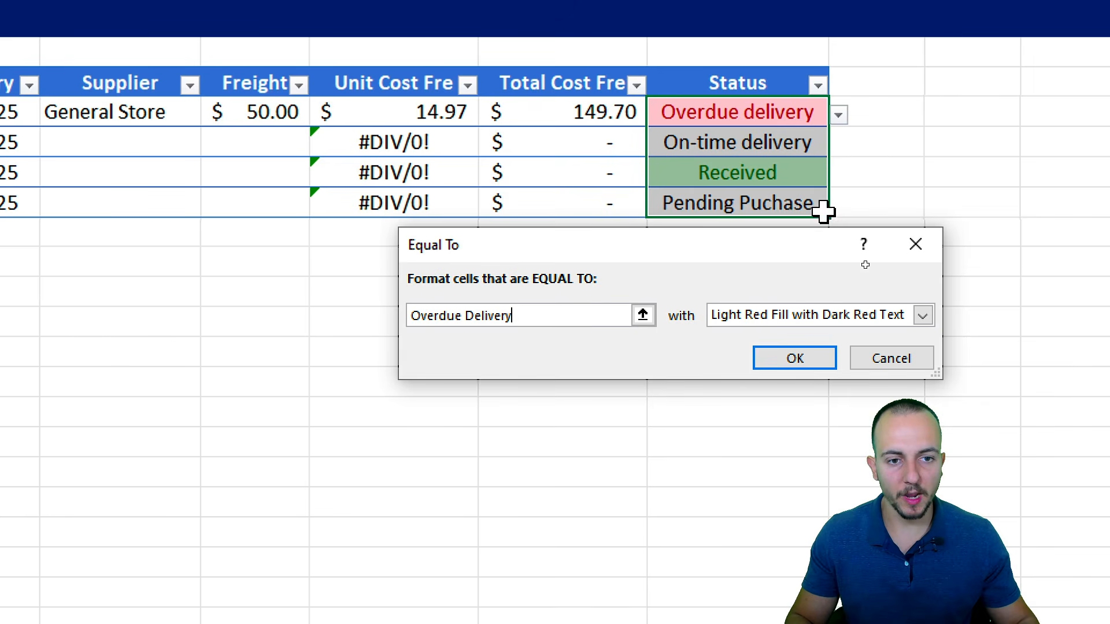
pyautogui.click(792, 362)
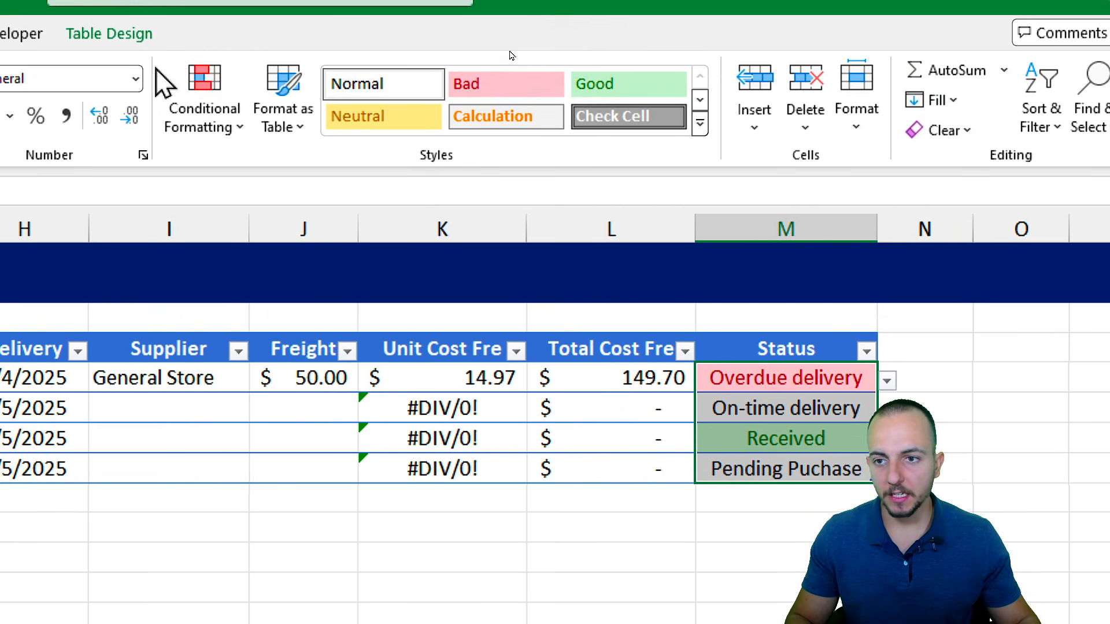
# Step: Apply an Equal To conditional formatting rule to M4:M7 giving ON-time delivery a Yellow Fill with Dark Yellow Text
pyautogui.click(203, 113)
pyautogui.moveTo(277, 170)
pyautogui.click(513, 328)
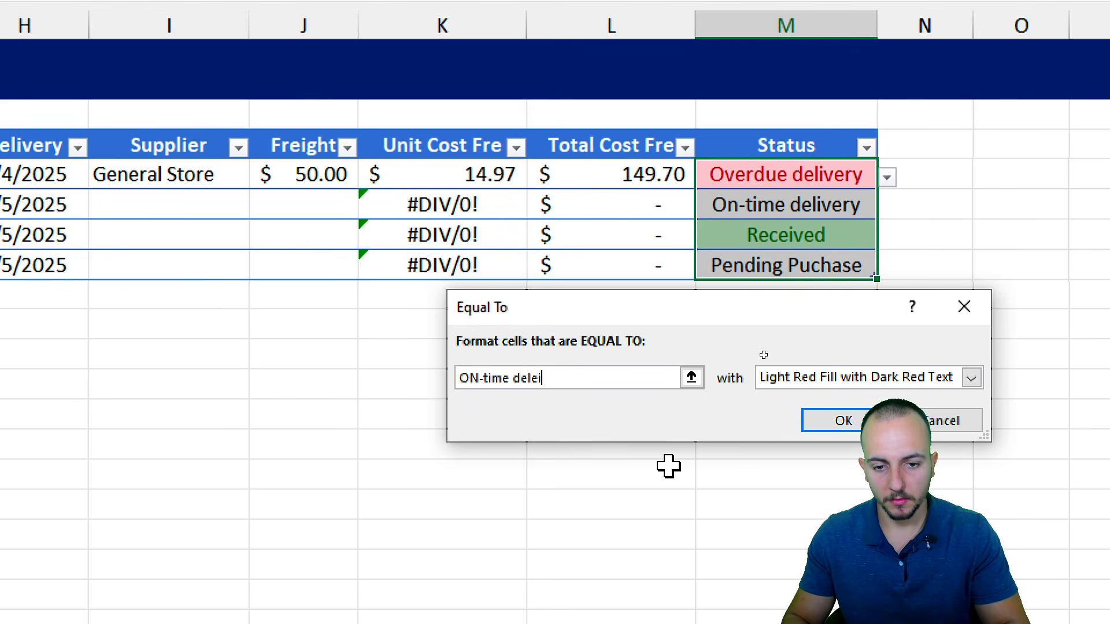
pyautogui.write('ON-time delivery')
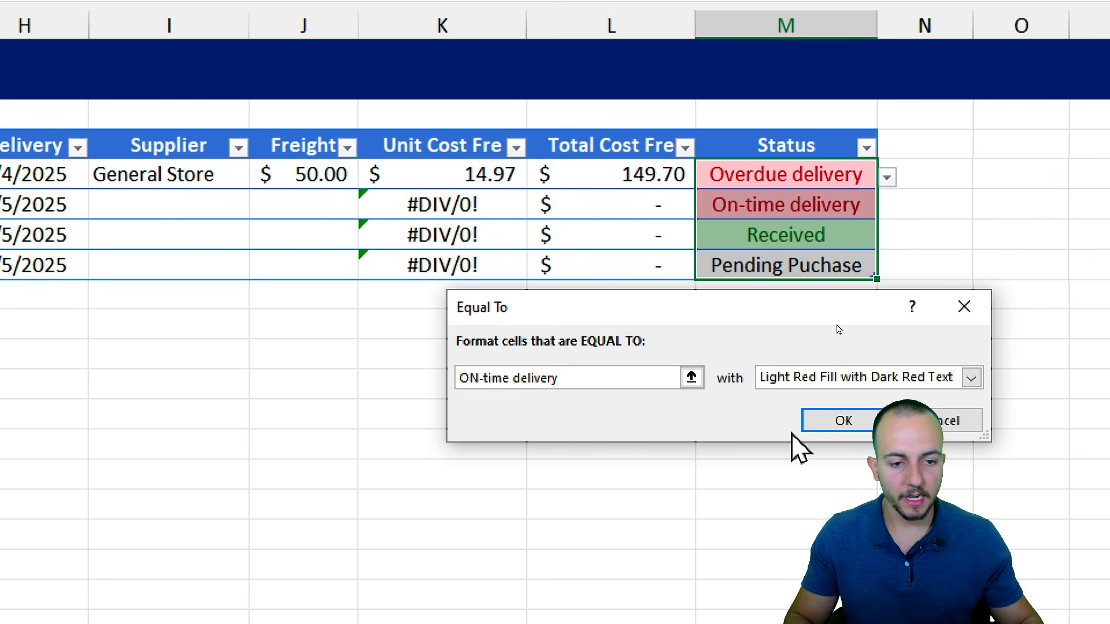
pyautogui.click(971, 377)
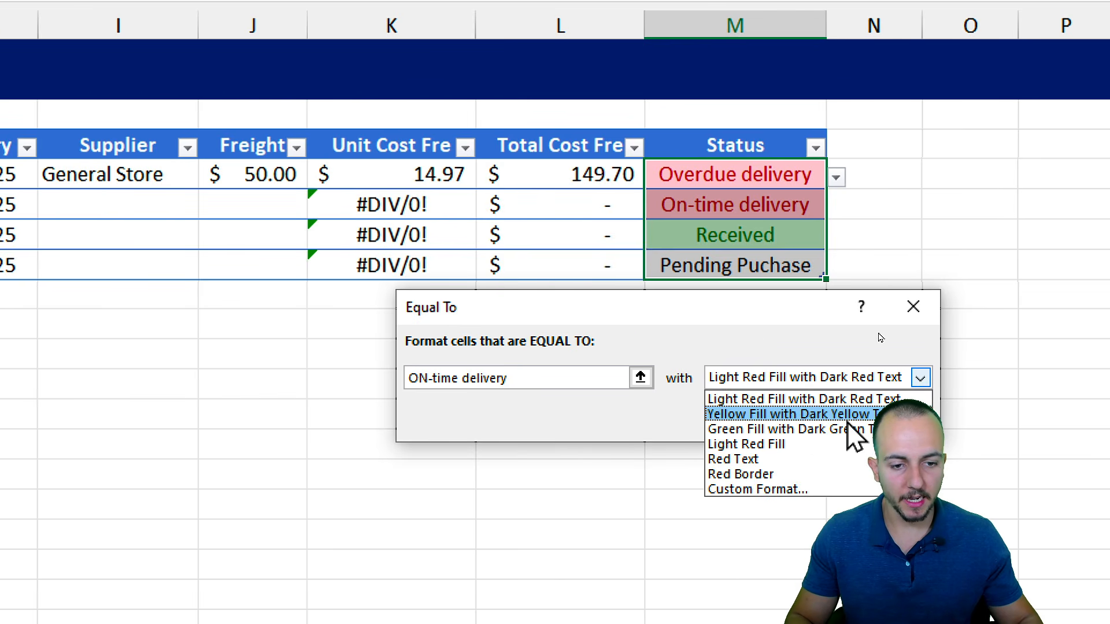
pyautogui.click(847, 415)
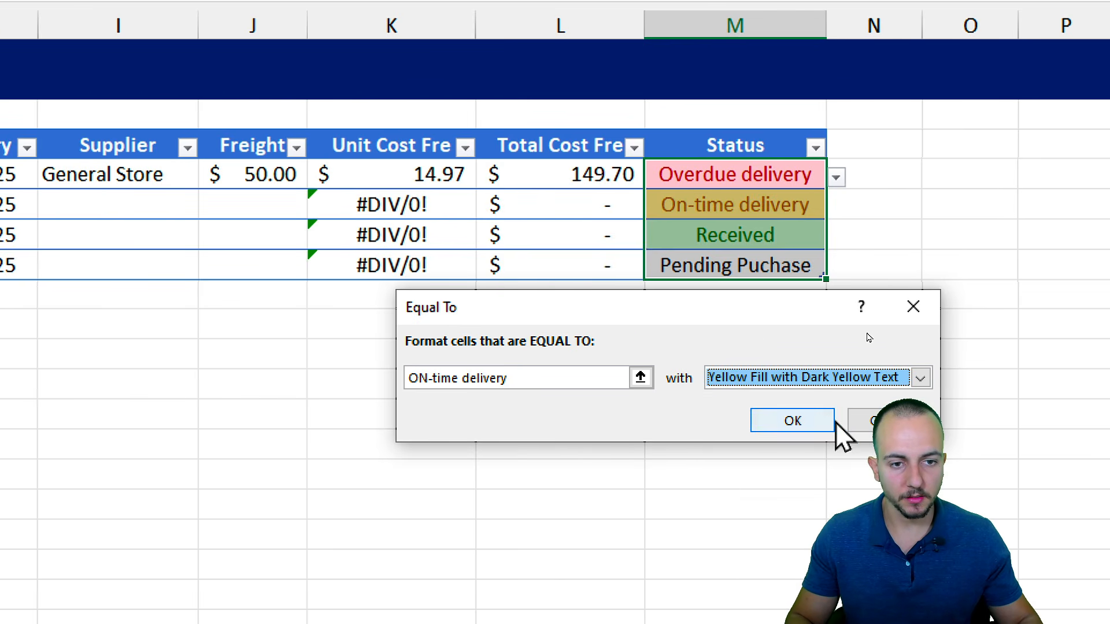
pyautogui.click(798, 420)
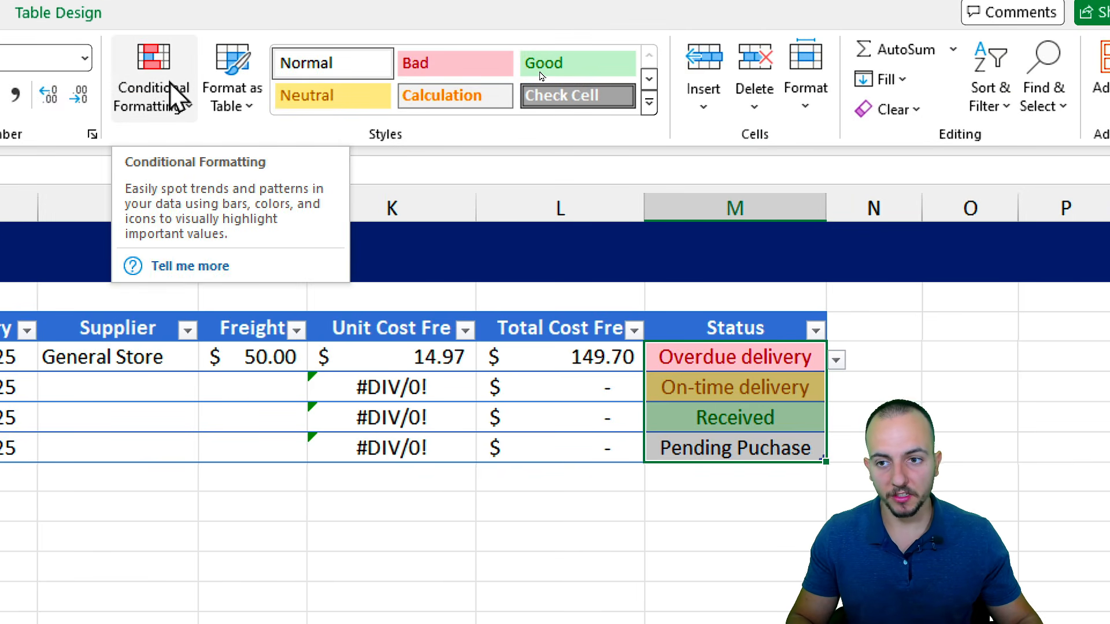
# Step: Set up an Equal To rule on M4:M7 for Pending Purchase with a custom format of blue font and light blue fill
pyautogui.click(173, 96)
pyautogui.moveTo(220, 153)
pyautogui.click(415, 281)
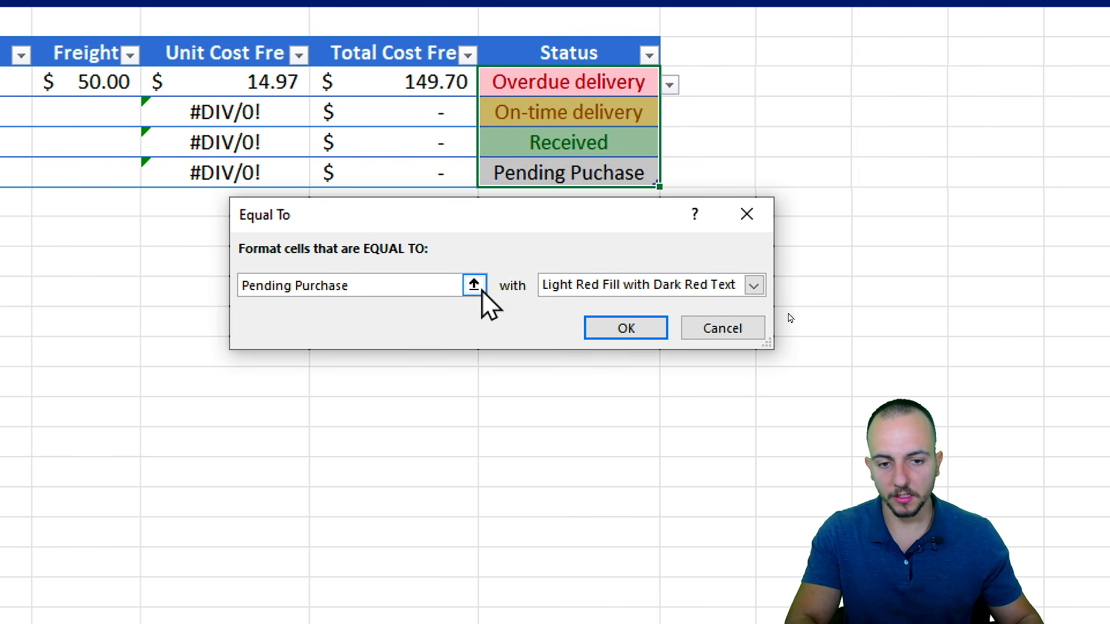
pyautogui.click(584, 285)
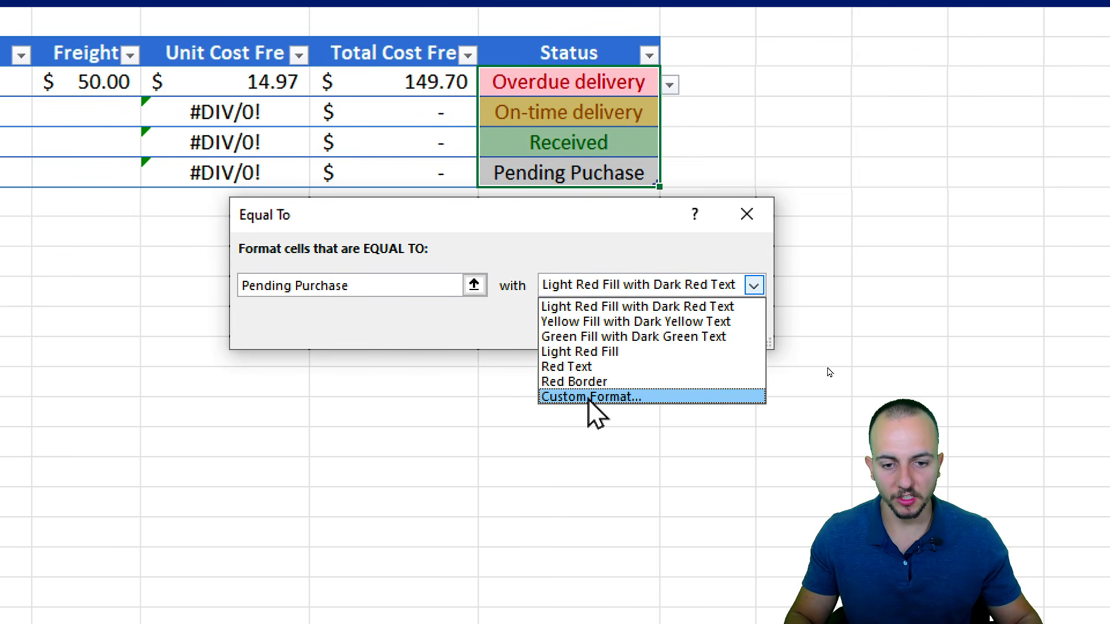
pyautogui.click(571, 398)
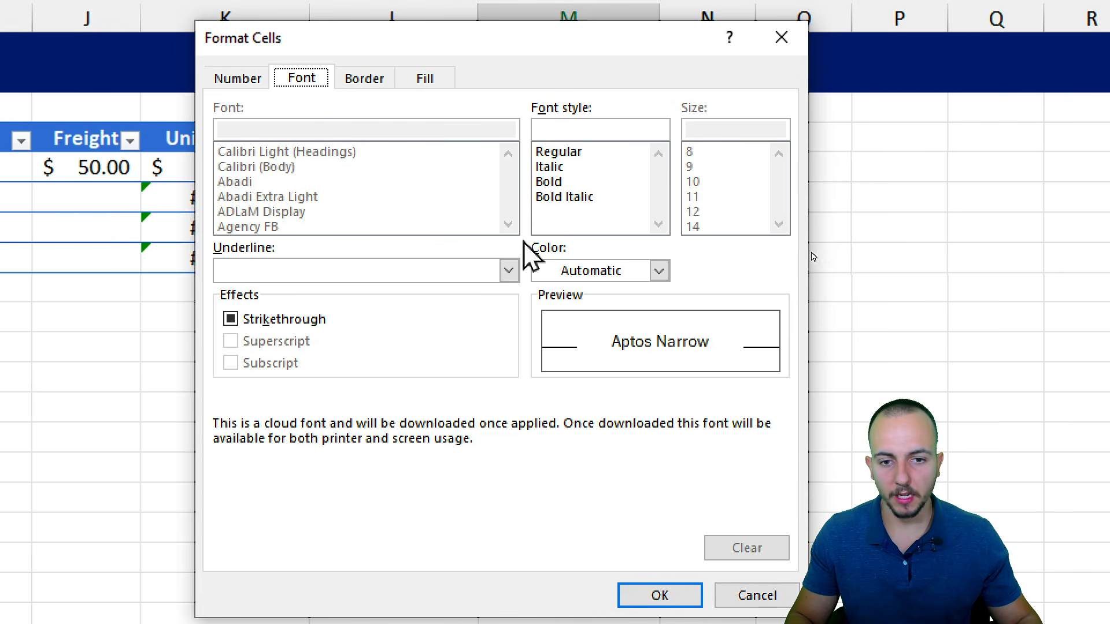
pyautogui.click(658, 271)
pyautogui.click(702, 365)
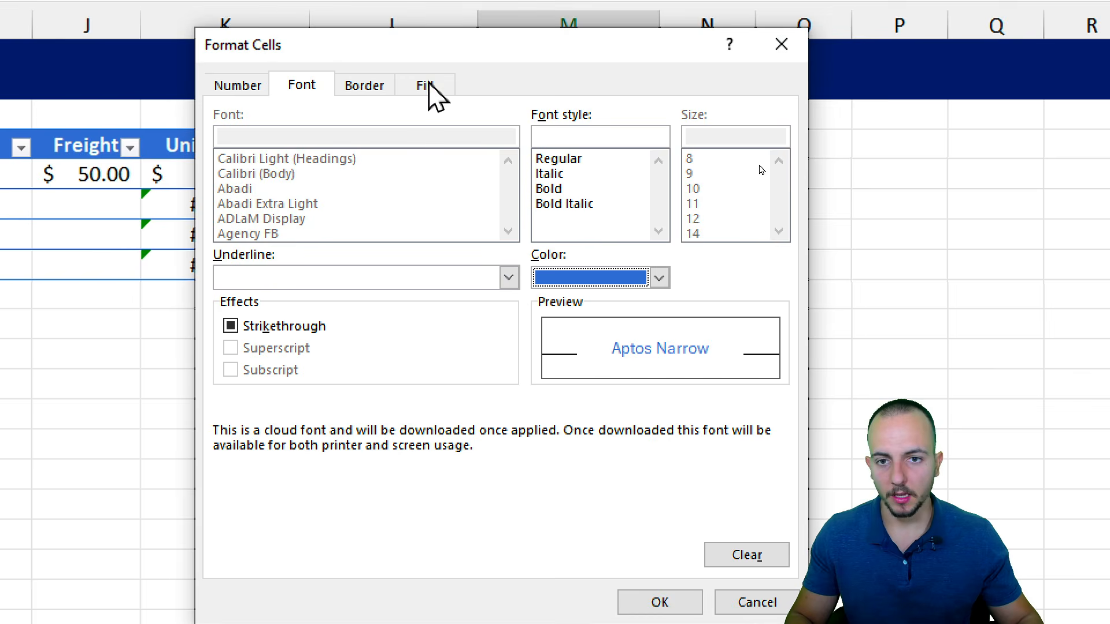
pyautogui.click(428, 85)
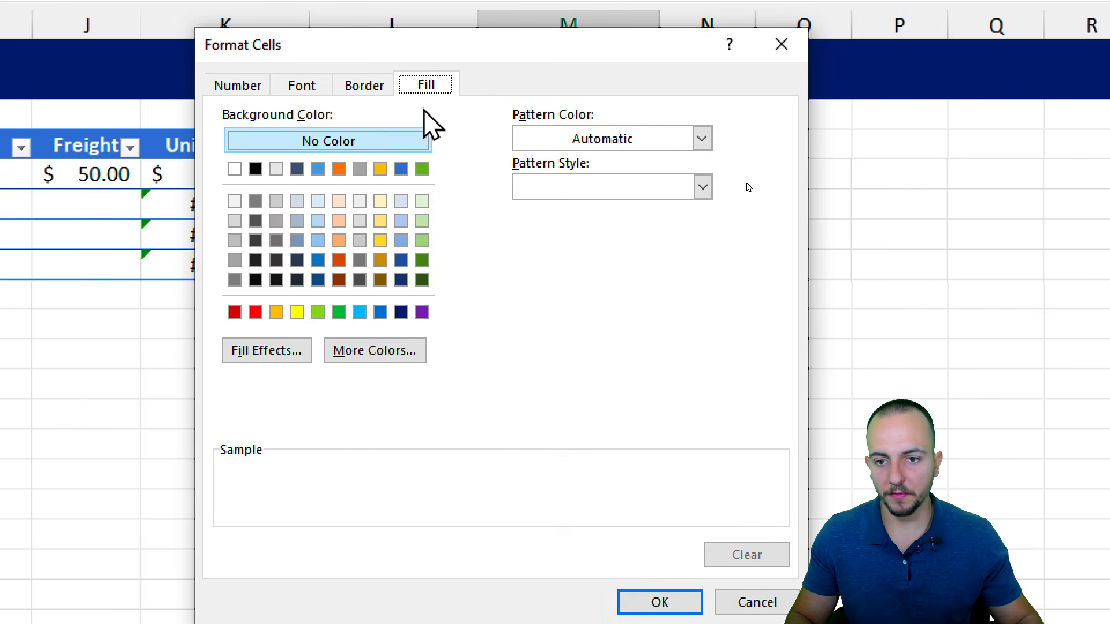
pyautogui.click(401, 221)
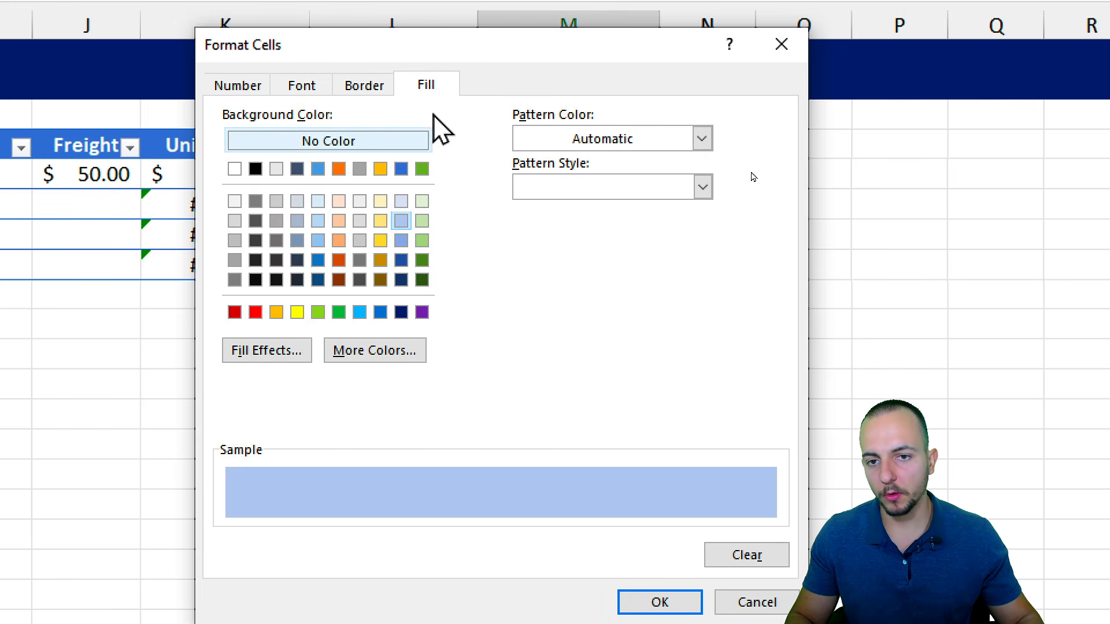
# Step: Change the custom format's font color to orange and apply the Pending Purchase rule
pyautogui.click(303, 86)
pyautogui.click(658, 274)
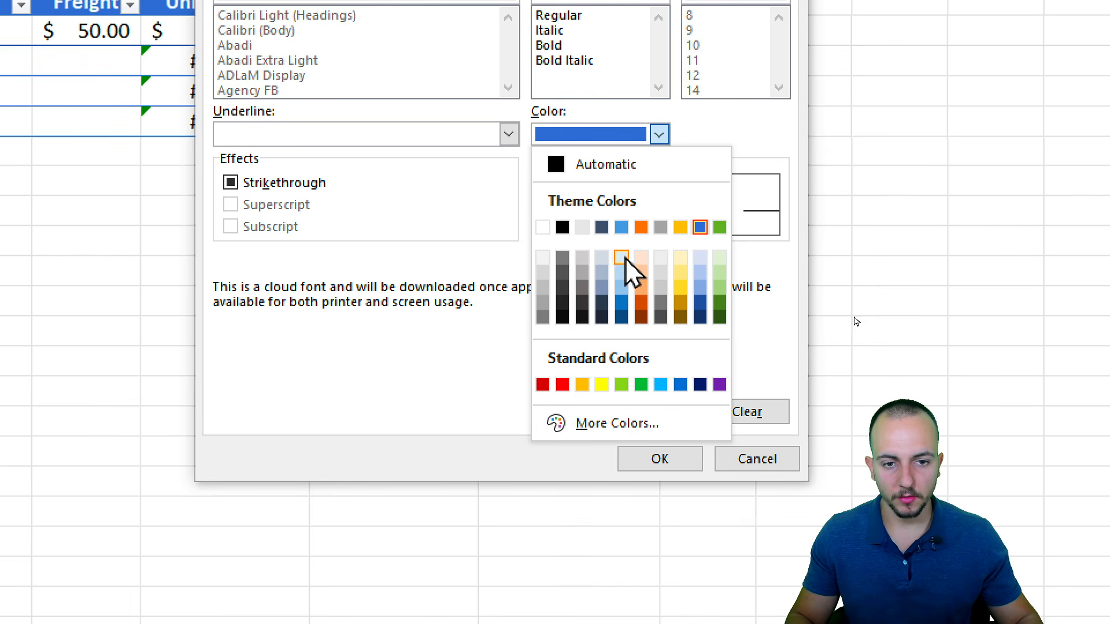
pyautogui.click(641, 227)
pyautogui.click(636, 458)
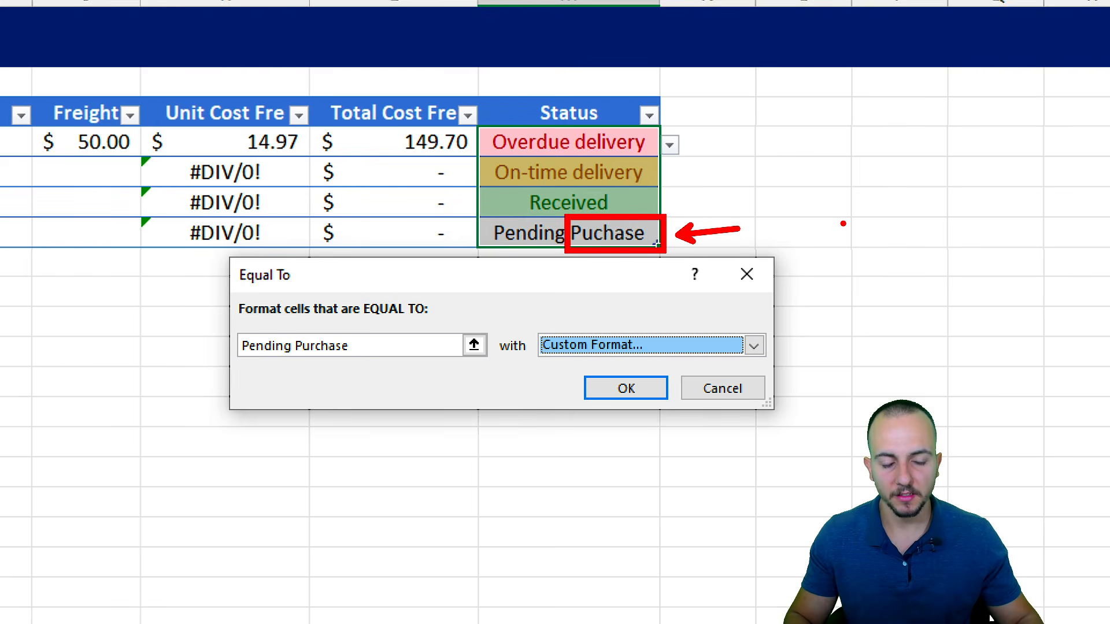
pyautogui.click(626, 389)
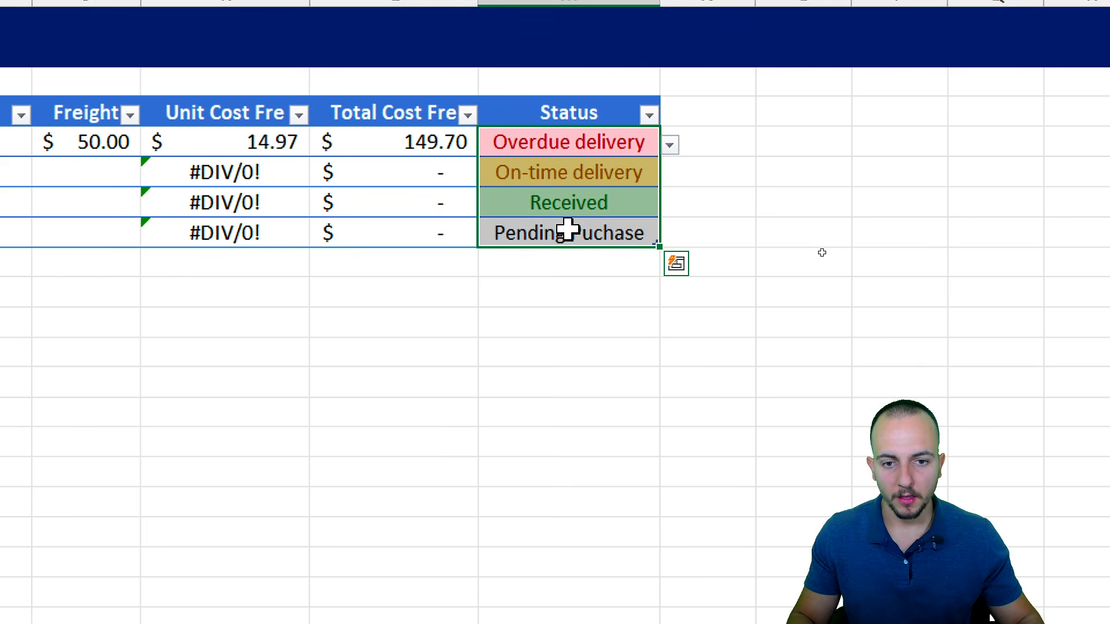
# Step: Correct the last entry in the data validation list source of the Status cells M4:M7 to Pending Purchase
pyautogui.moveTo(568, 230); pyautogui.dragTo(594, 148)
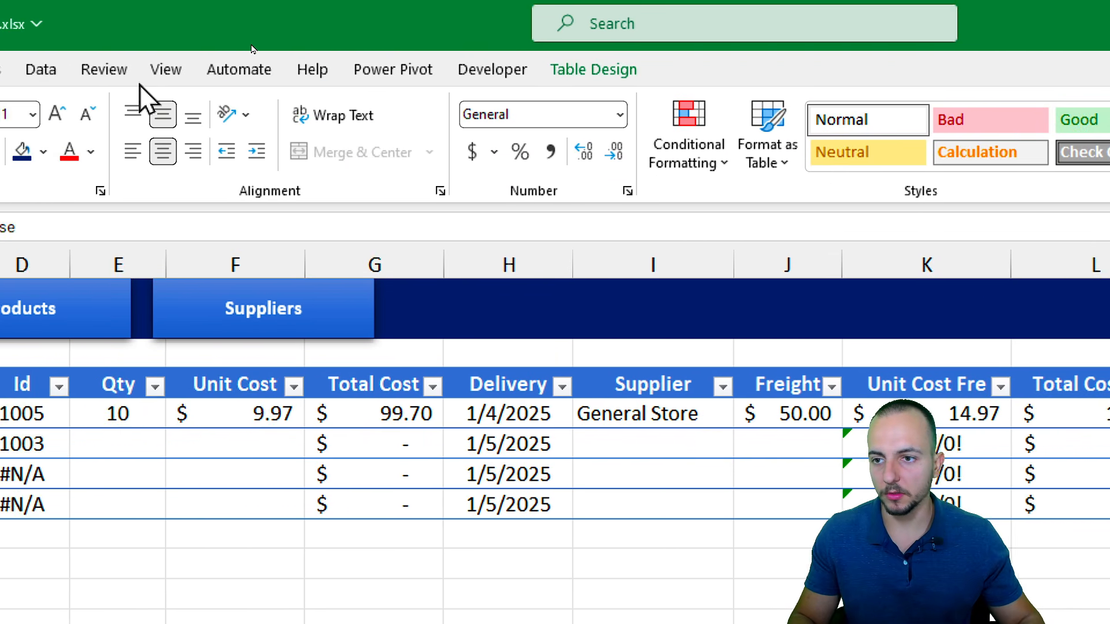
pyautogui.click(128, 74)
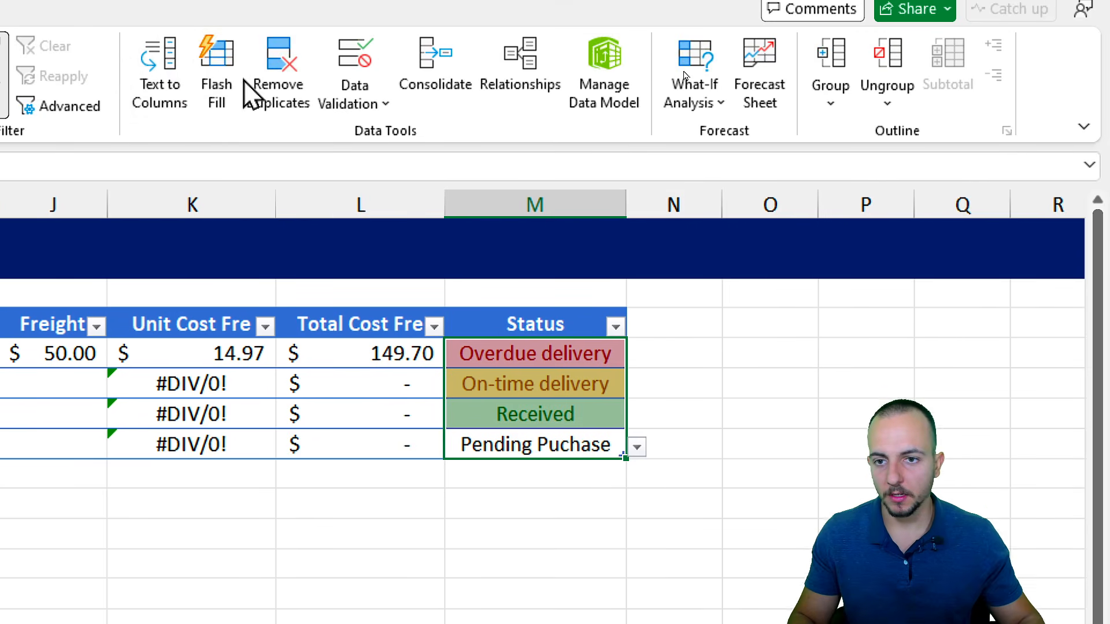
pyautogui.click(354, 61)
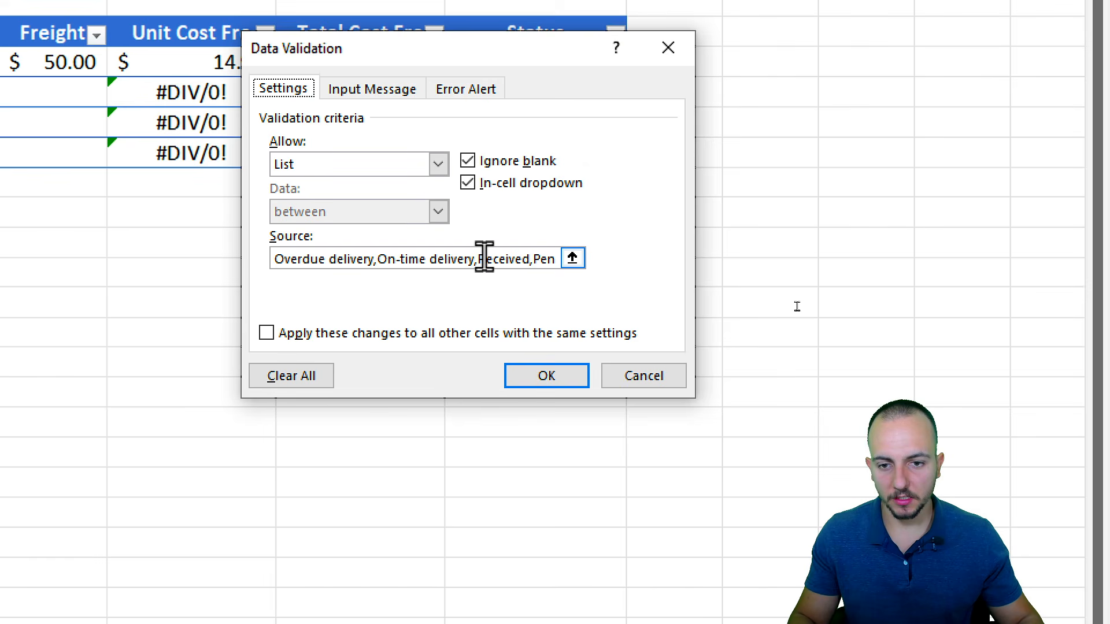
pyautogui.moveTo(470, 259); pyautogui.dragTo(565, 259)
pyautogui.click(496, 259)
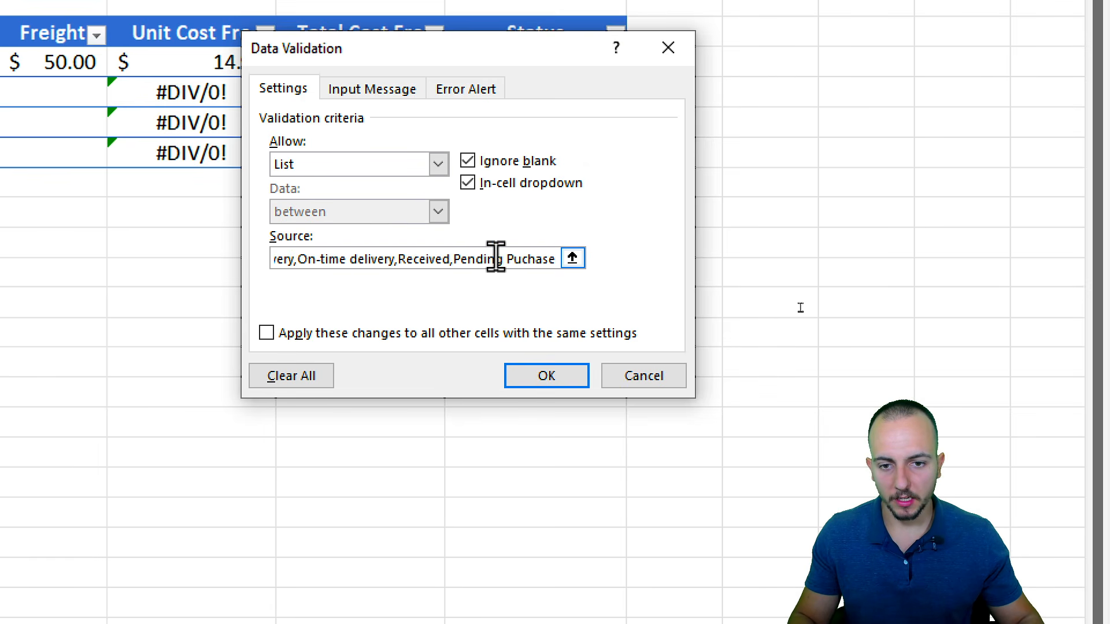
pyautogui.click(521, 260)
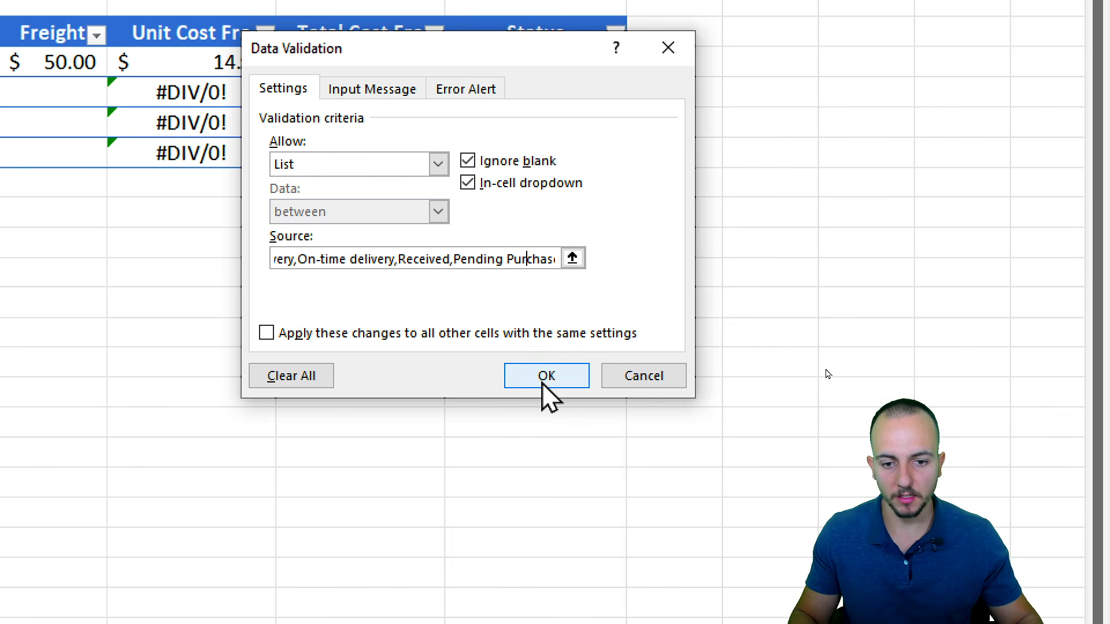
pyautogui.click(546, 375)
# Step: Set the status of the fourth purchase in M7 to Pending Purchase from the corrected list
pyautogui.click(636, 155)
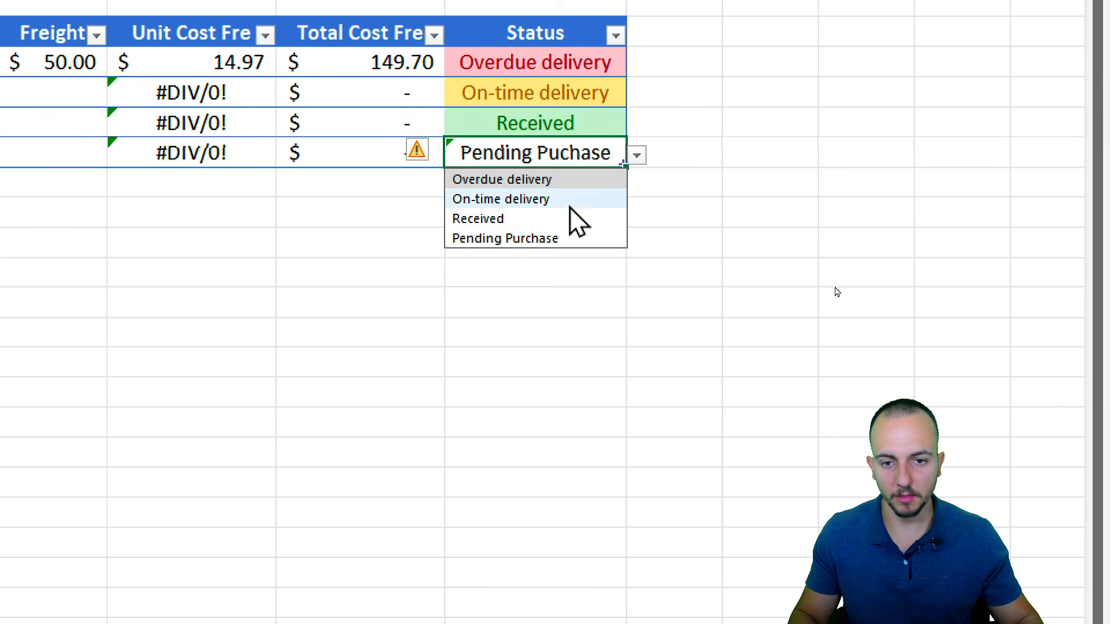
pyautogui.click(544, 237)
pyautogui.scroll(1, 744, 77)
# Step: Review the conditional formatting colors of the four Status cells one by one
pyautogui.click(581, 215)
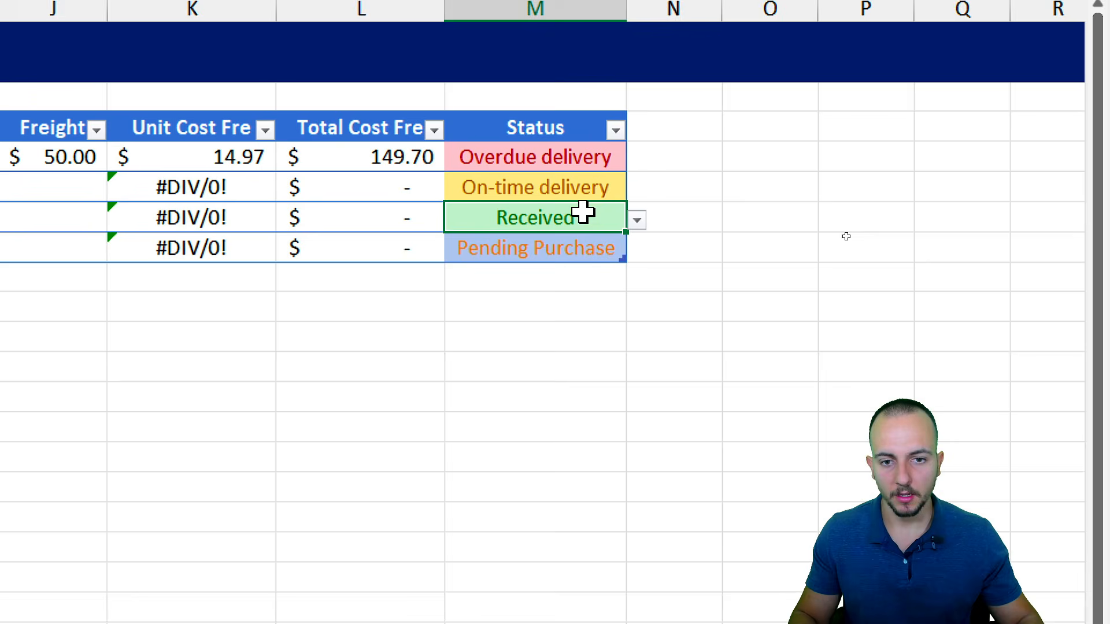
pyautogui.click(591, 160)
pyautogui.click(547, 245)
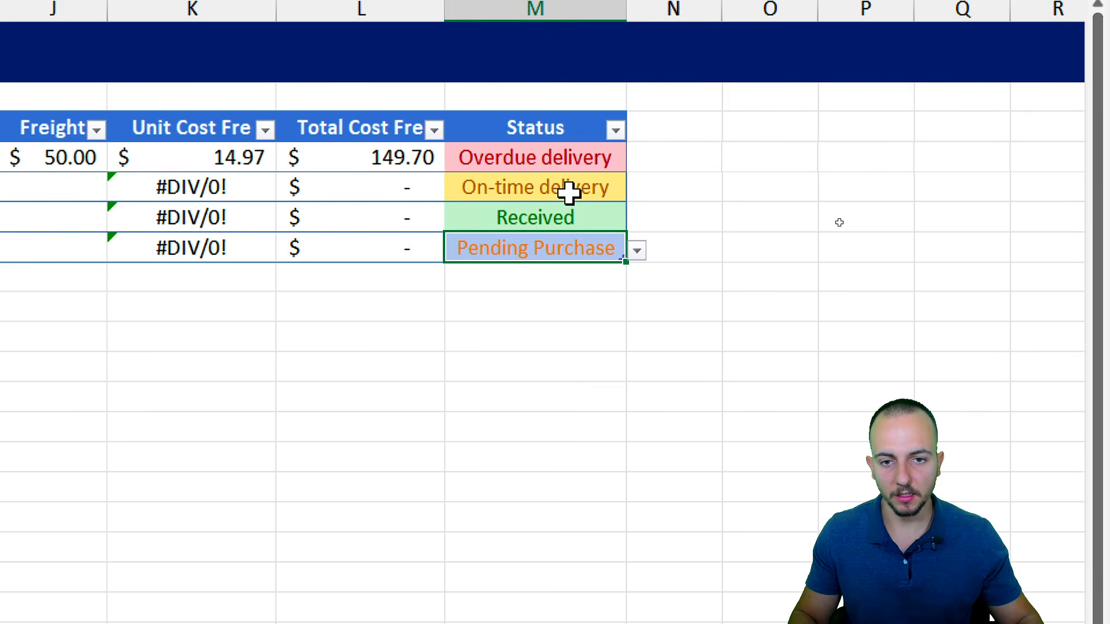
pyautogui.click(594, 156)
pyautogui.click(592, 193)
pyautogui.click(567, 227)
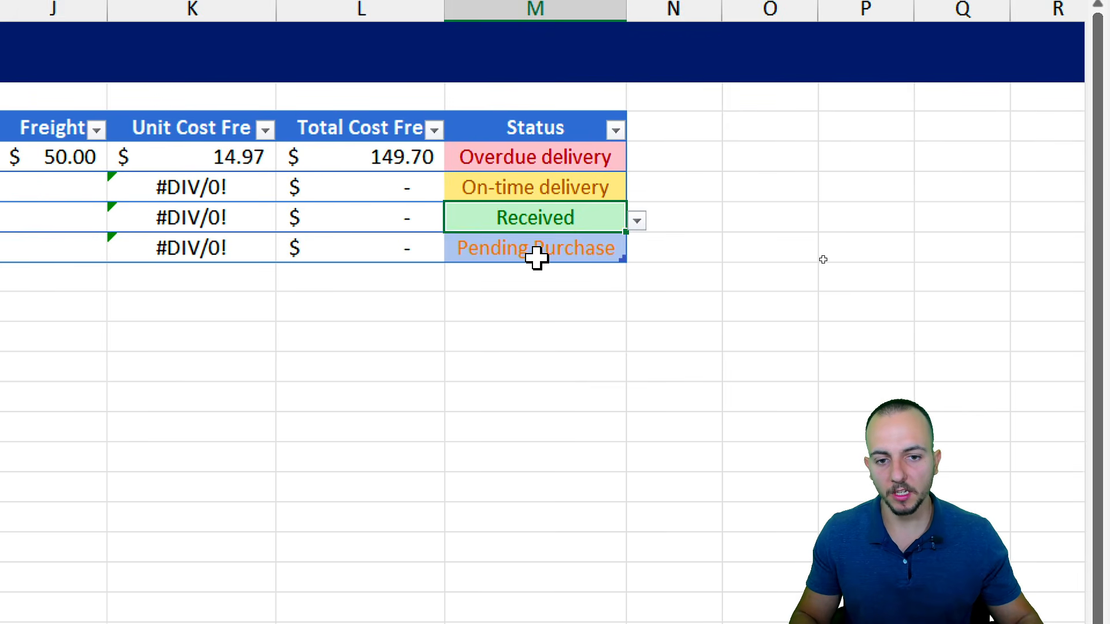
# Step: Test the rules by switching M7 through Overdue delivery, On-time delivery and Received, and back to Pending Purchase
pyautogui.click(536, 254)
pyautogui.click(636, 250)
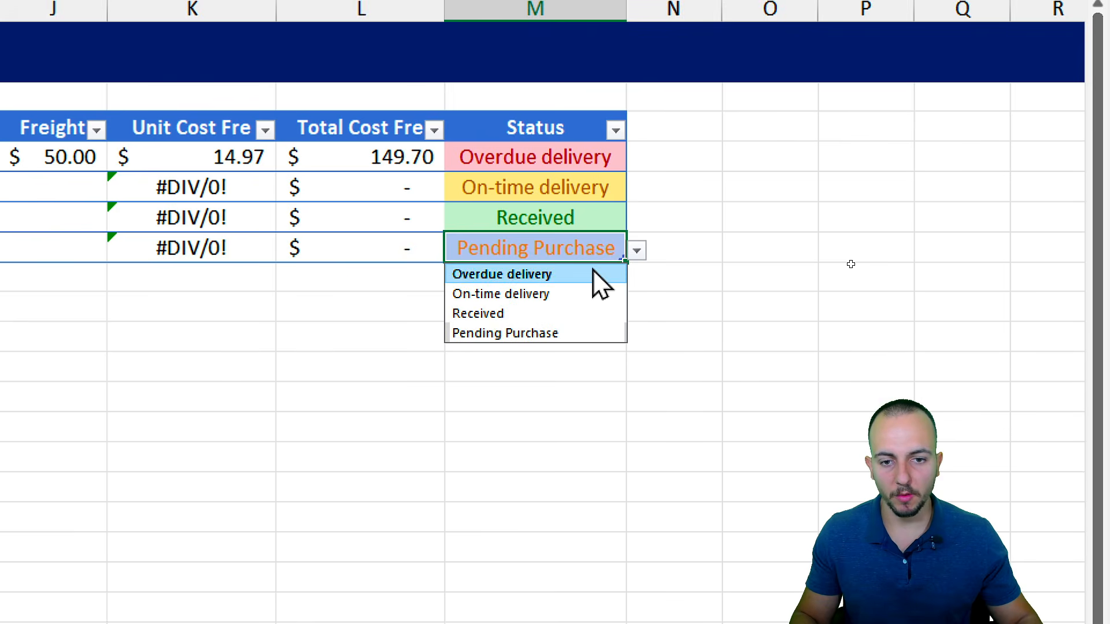
pyautogui.click(594, 274)
pyautogui.click(636, 250)
pyautogui.click(550, 294)
pyautogui.click(636, 250)
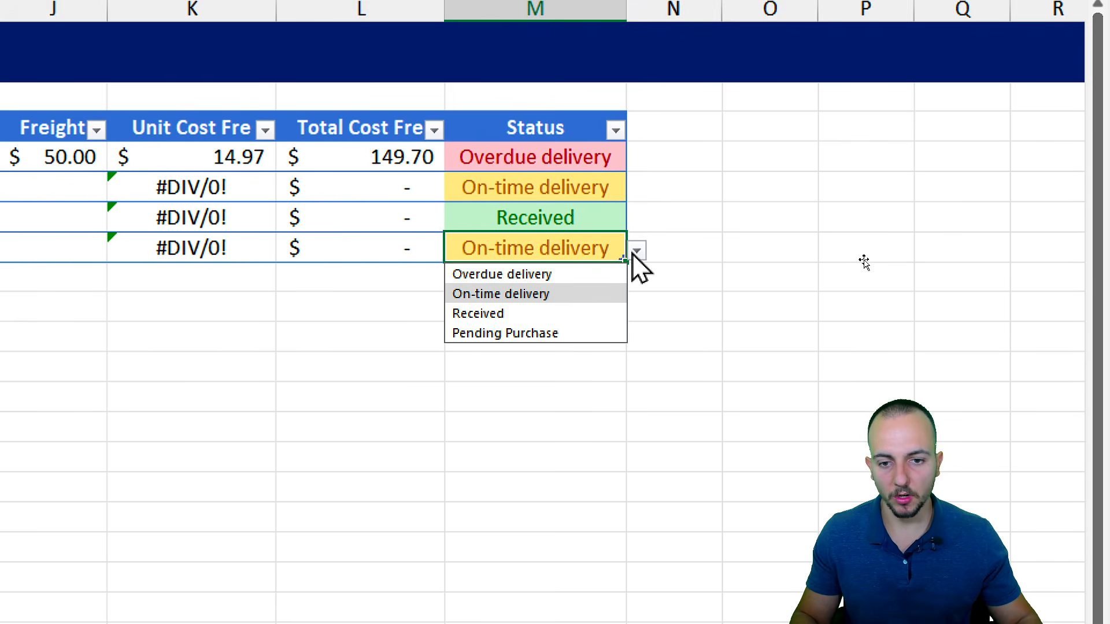
pyautogui.click(544, 314)
pyautogui.click(637, 250)
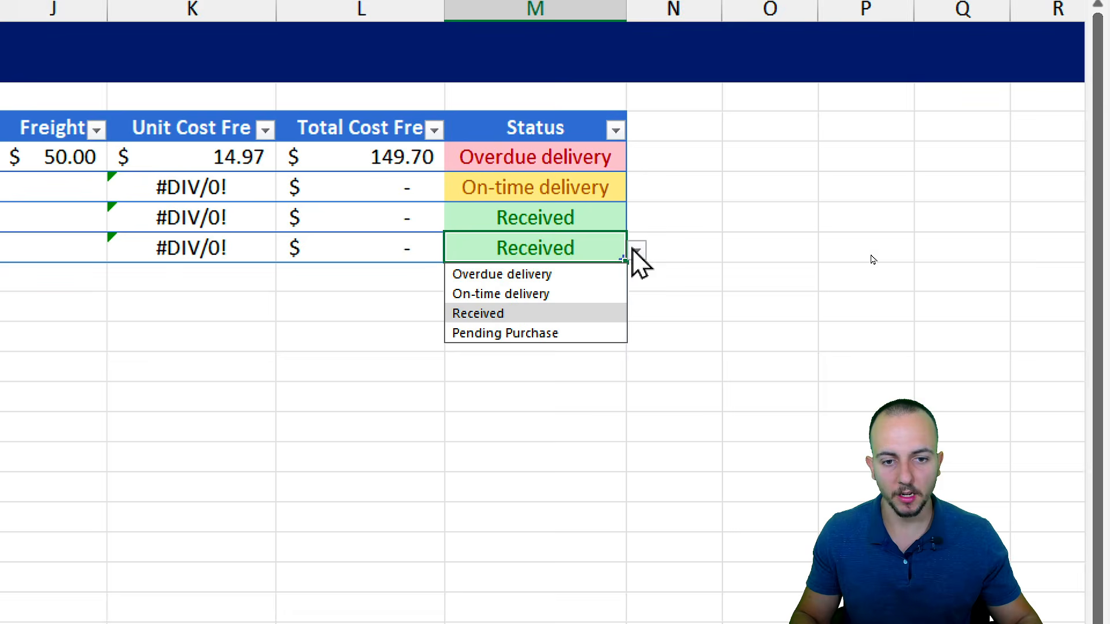
pyautogui.click(543, 334)
# Step: Go through the Products sheet to the Suppliers sheet and examine the Start and End dates above its table
pyautogui.click(548, 155)
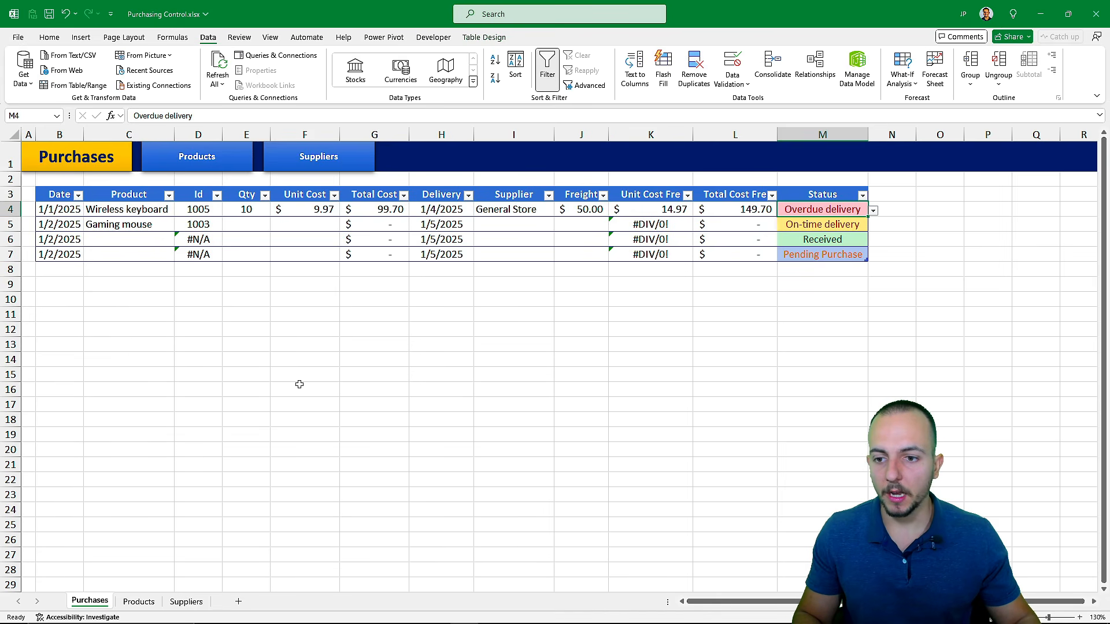
pyautogui.click(220, 168)
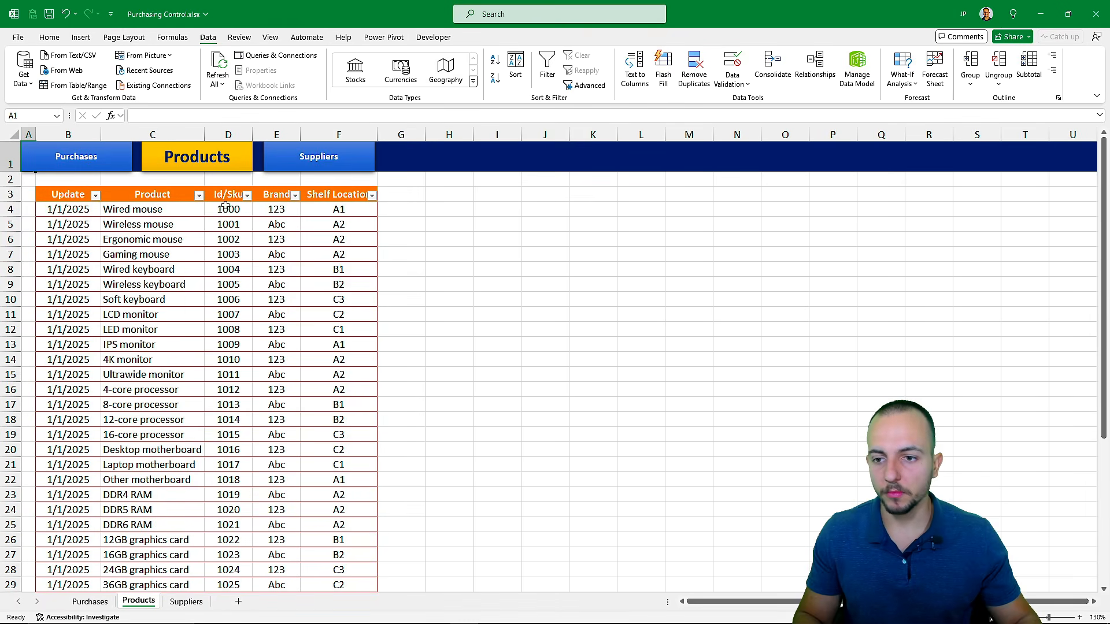
pyautogui.click(346, 157)
pyautogui.moveTo(471, 194); pyautogui.dragTo(635, 213)
pyautogui.click(634, 213)
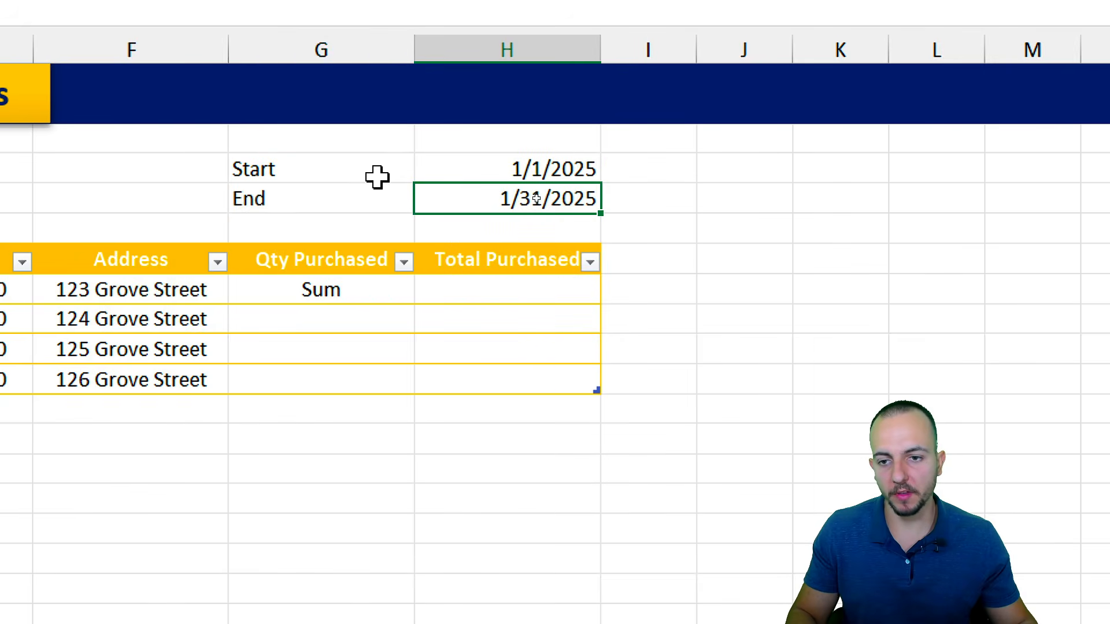
pyautogui.moveTo(377, 177); pyautogui.dragTo(548, 196)
pyautogui.click(392, 177)
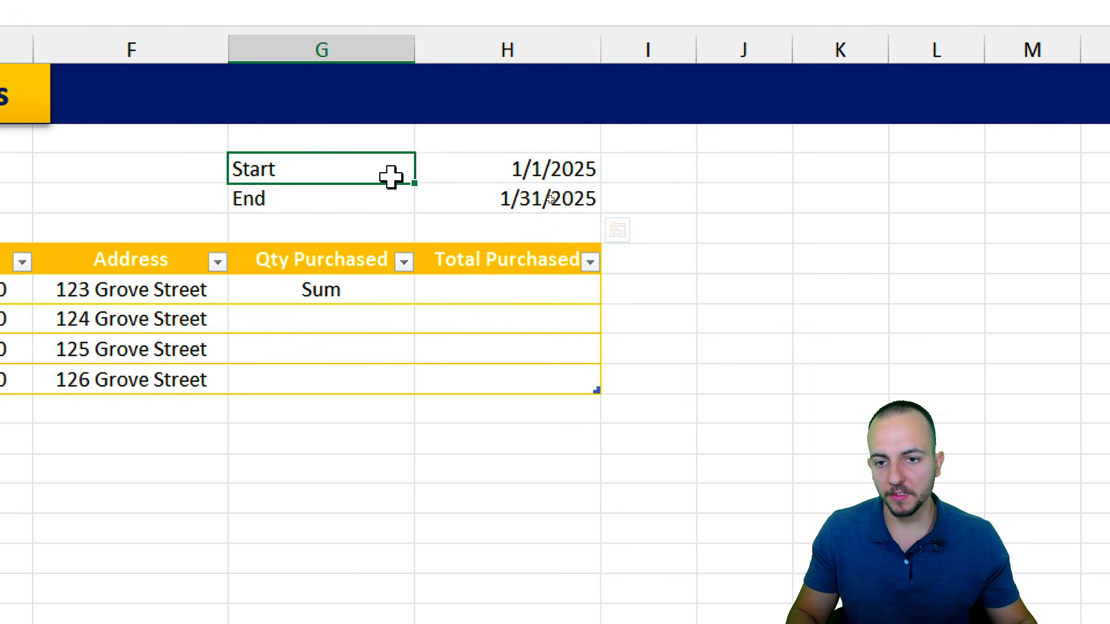
# Step: Center the Start and End labels and dates in G3:H4 both horizontally and vertically
pyautogui.moveTo(392, 177); pyautogui.dragTo(465, 194)
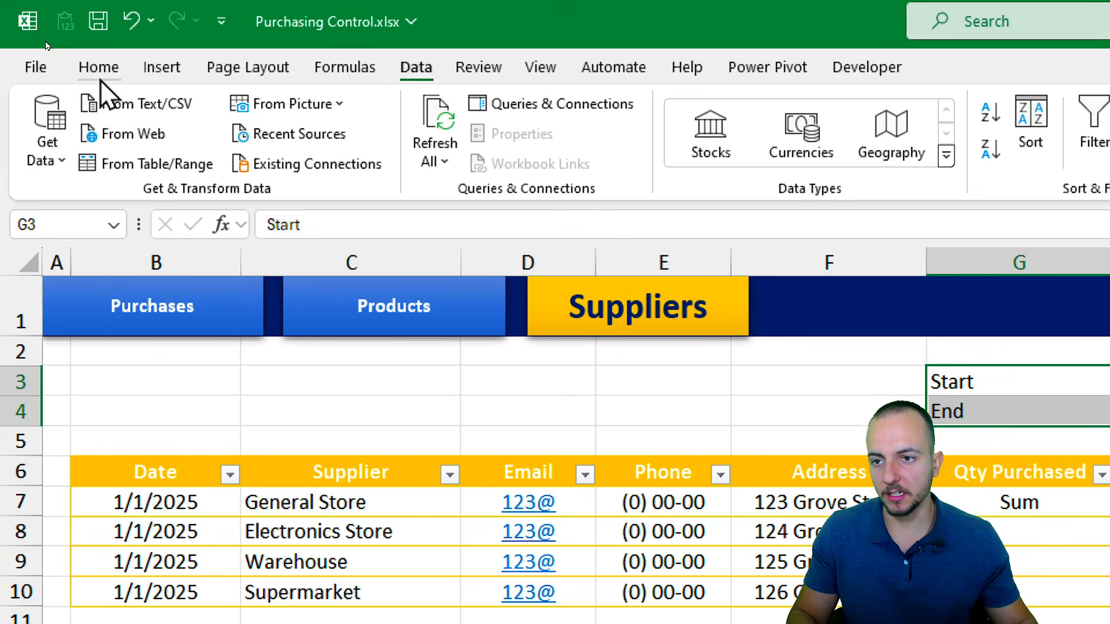
pyautogui.click(100, 71)
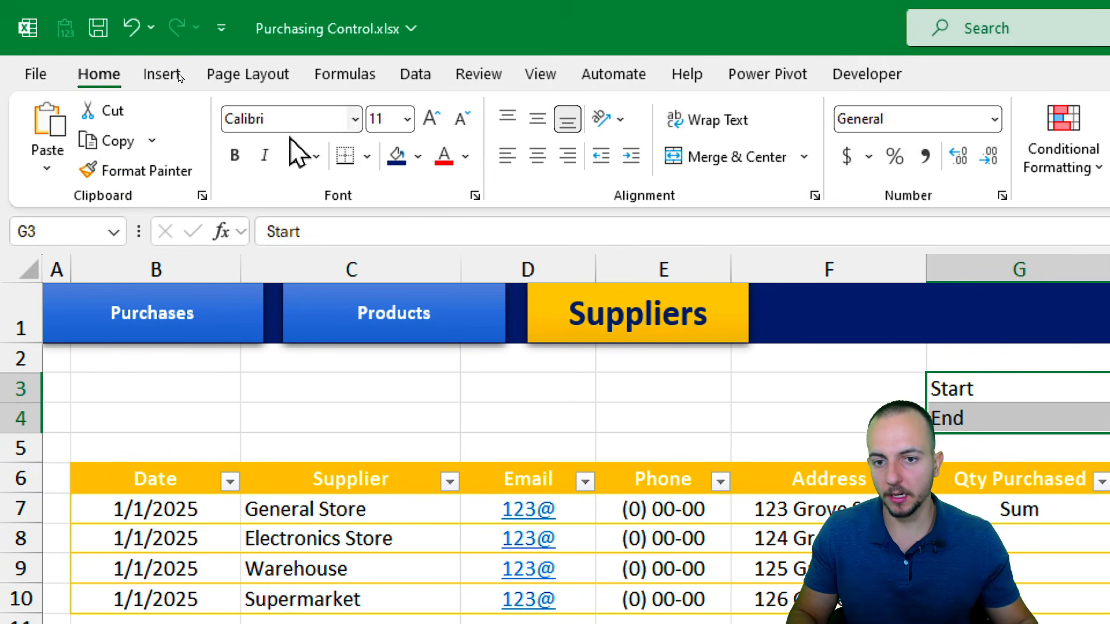
pyautogui.click(538, 120)
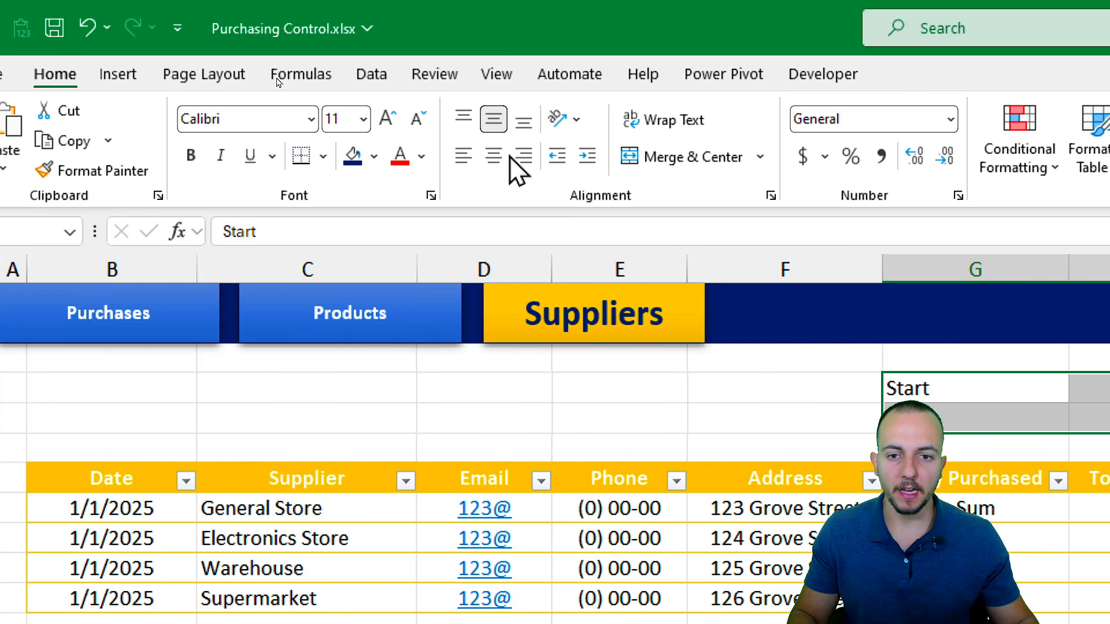
pyautogui.click(493, 155)
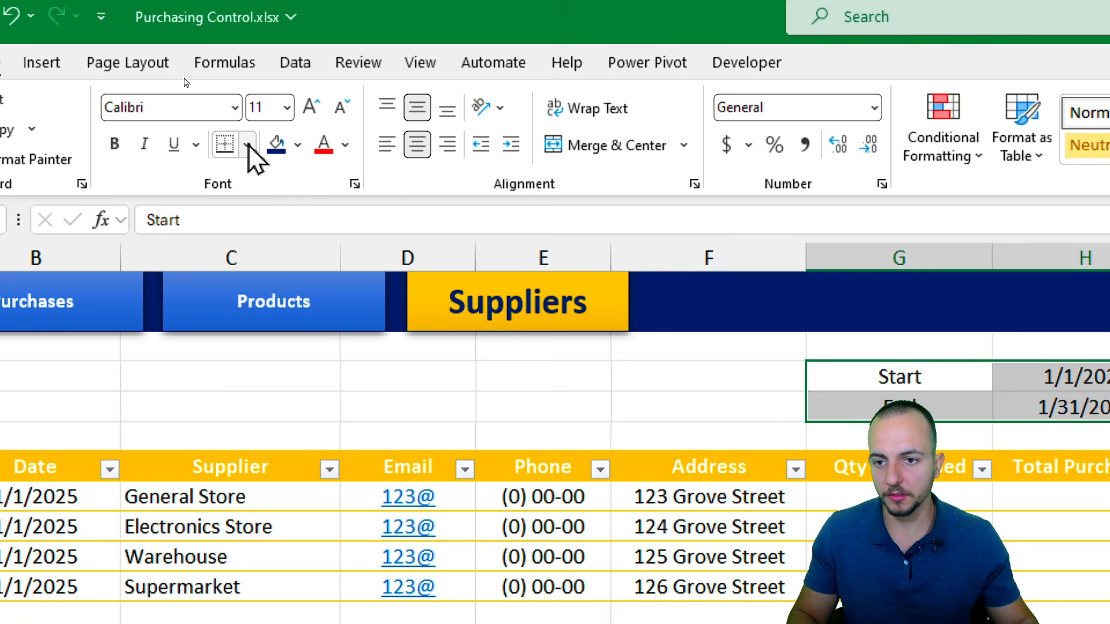
# Step: Format the Start and End block G3:H4 with all borders, bold text and a light gray fill
pyautogui.click(247, 144)
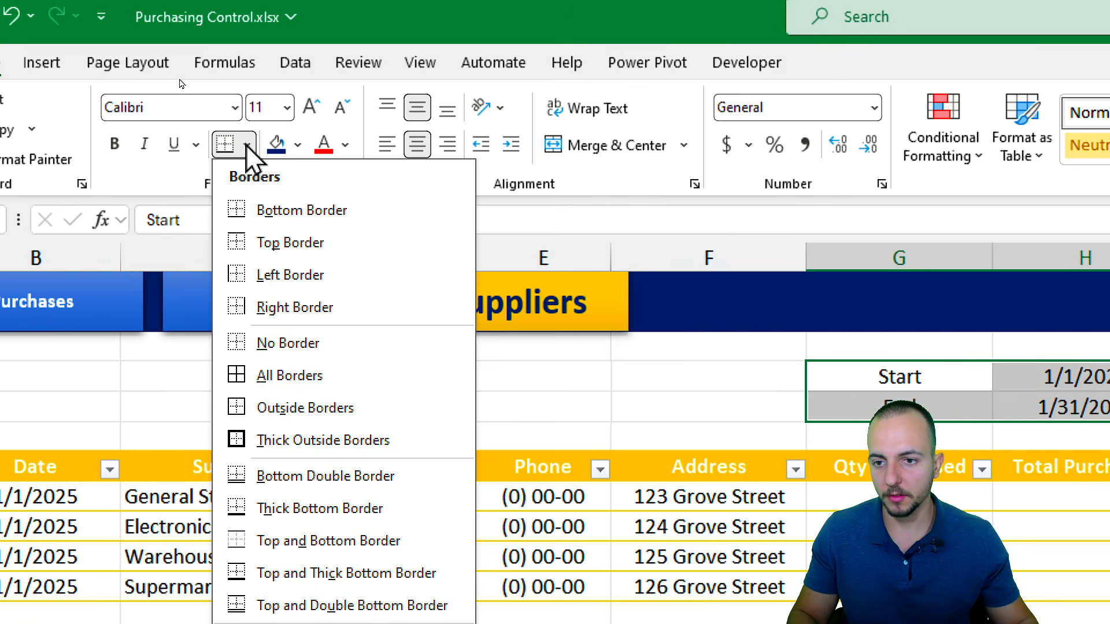
pyautogui.click(335, 375)
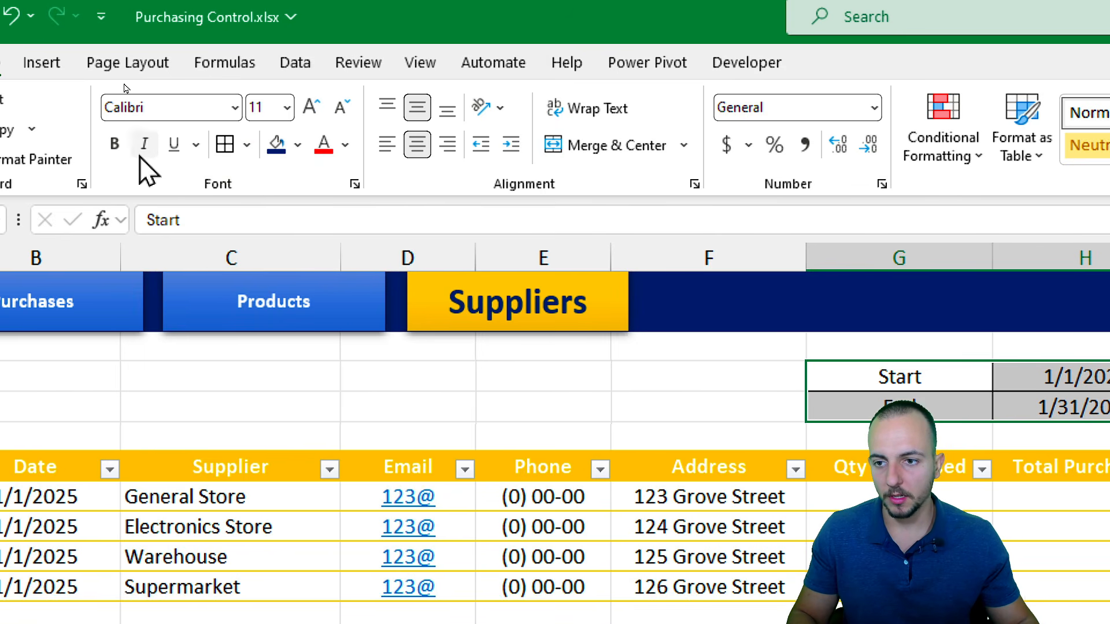
pyautogui.click(114, 145)
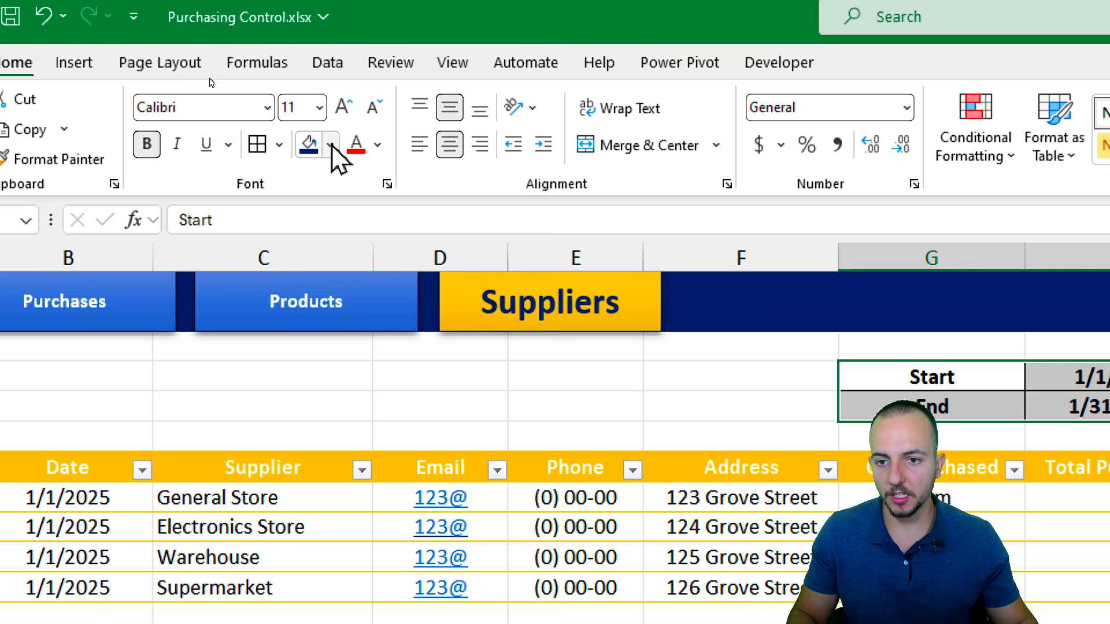
pyautogui.click(332, 144)
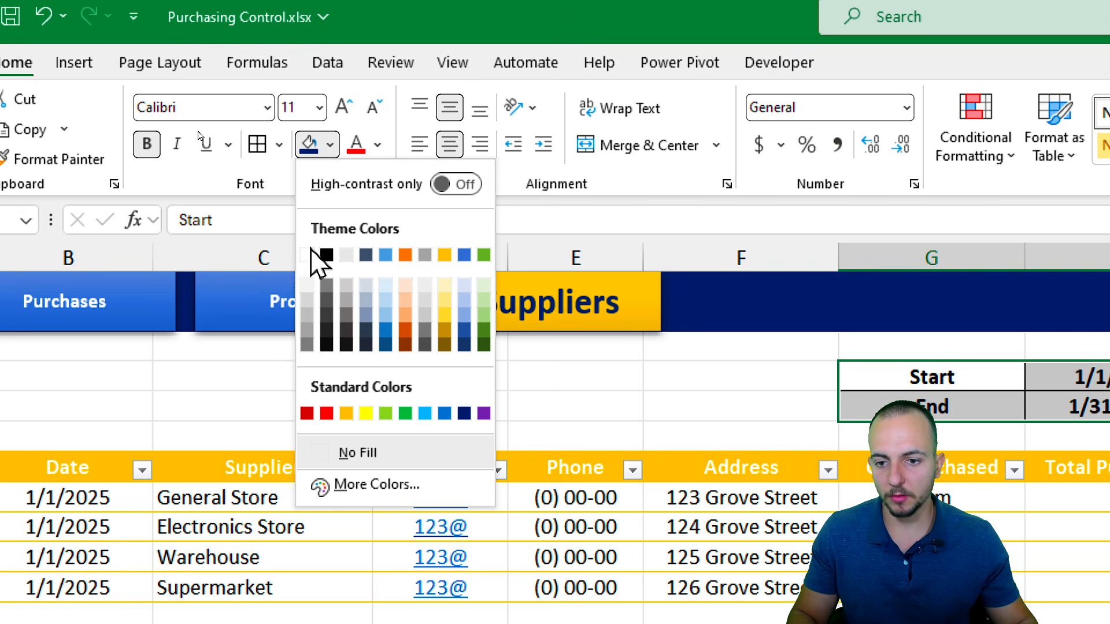
pyautogui.click(307, 316)
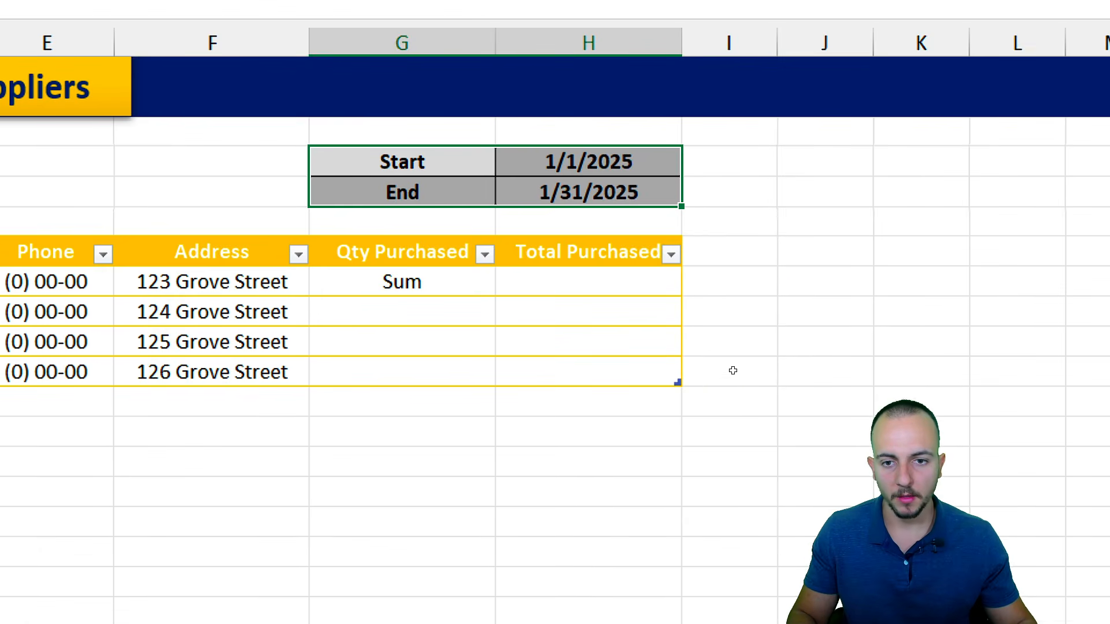
pyautogui.click(746, 489)
# Step: Clear the placeholder text Sum from the first Qty Purchased cell, G7
pyautogui.click(432, 292)
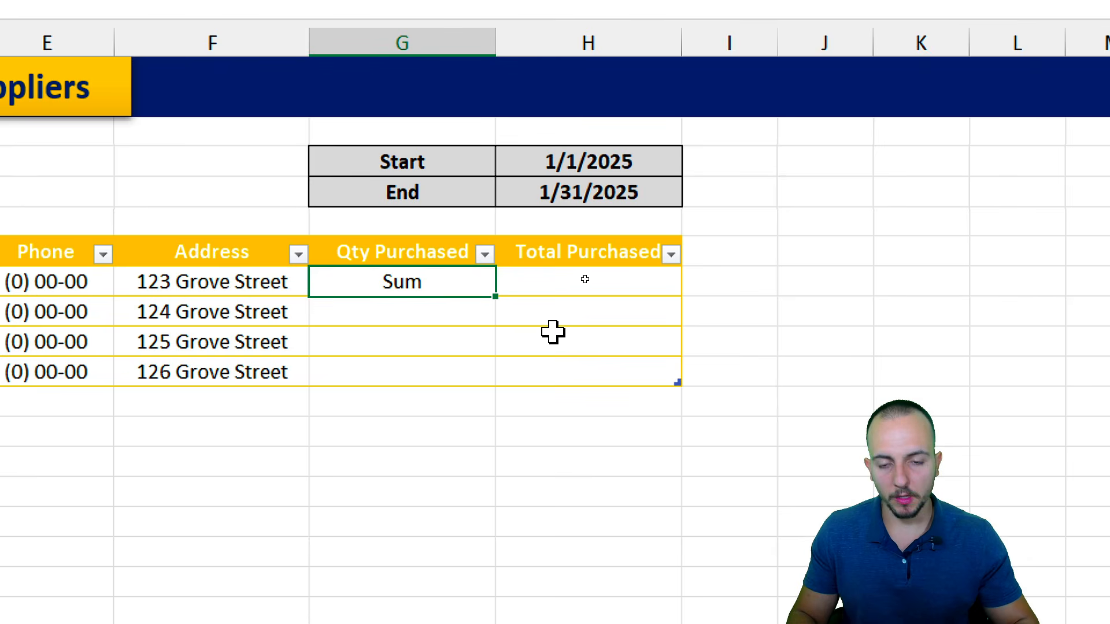
pyautogui.press('Delete')
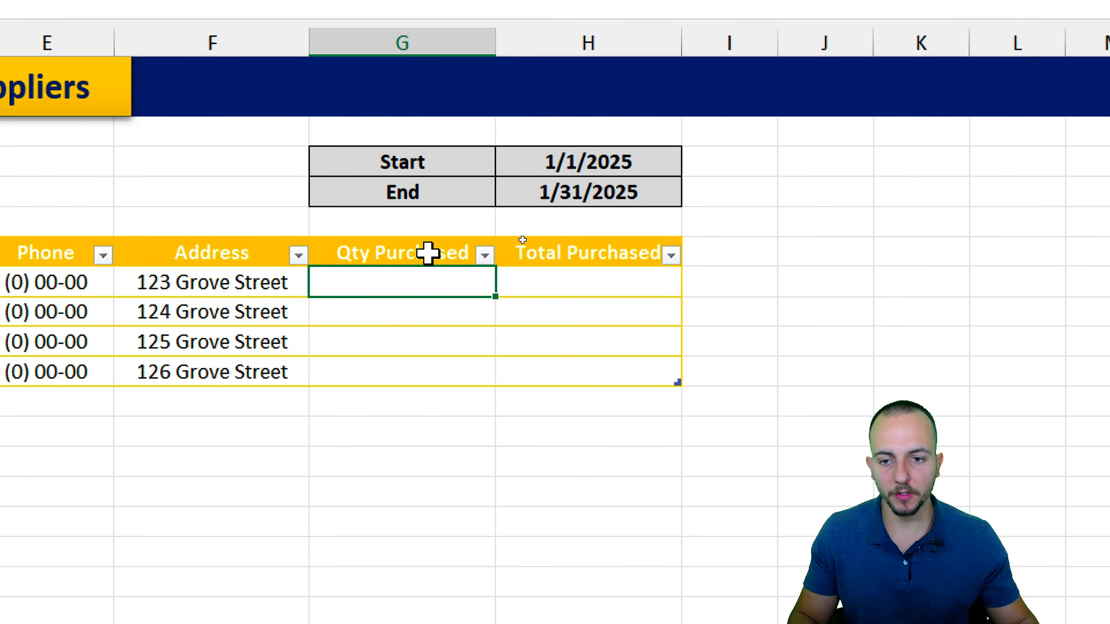
pyautogui.moveTo(428, 251); pyautogui.dragTo(437, 367)
pyautogui.click(439, 282)
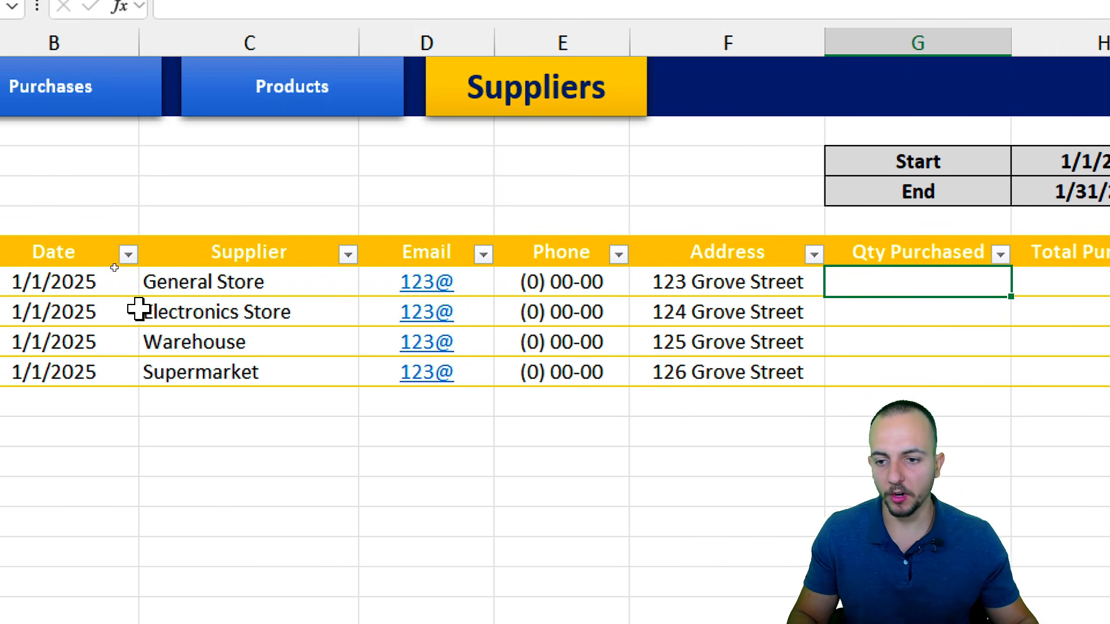
pyautogui.moveTo(252, 285); pyautogui.dragTo(243, 413)
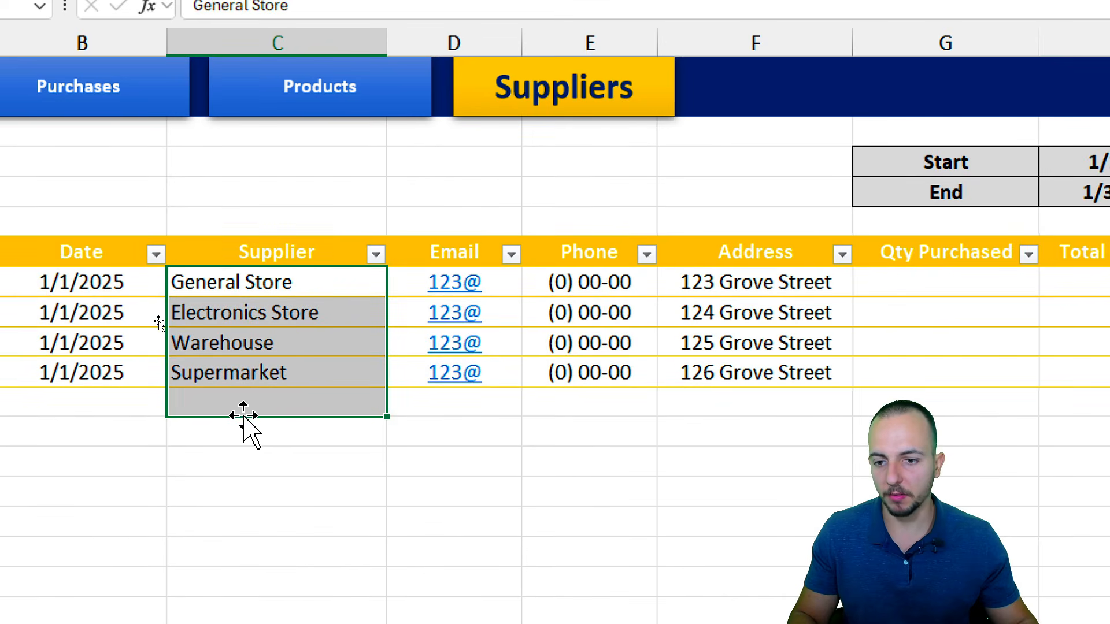
pyautogui.click(310, 286)
pyautogui.click(744, 283)
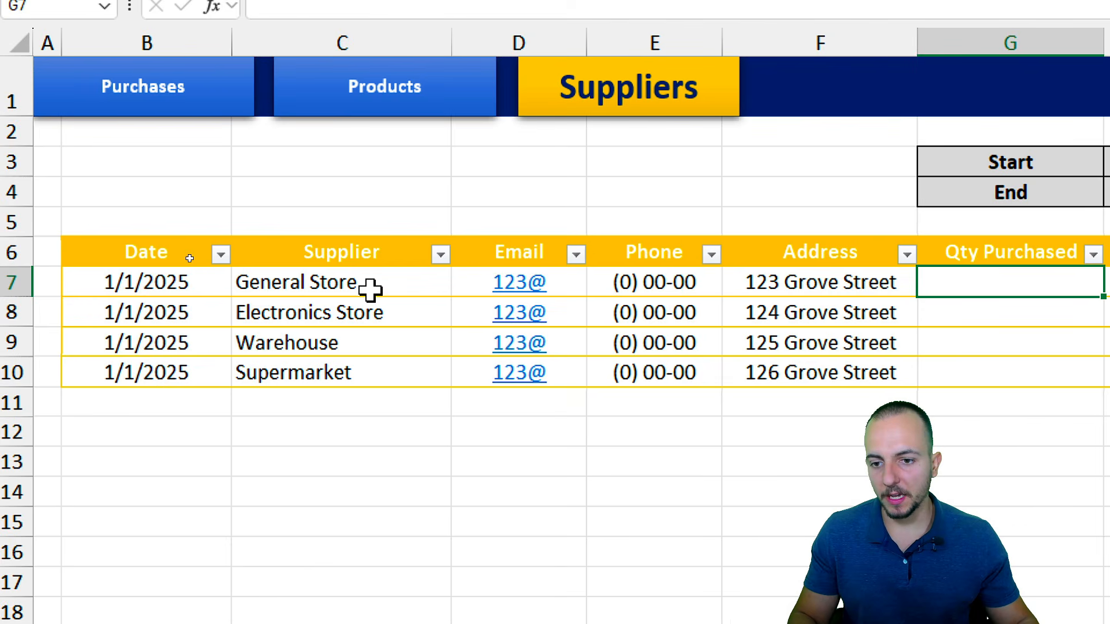
pyautogui.moveTo(89, 289); pyautogui.dragTo(104, 403)
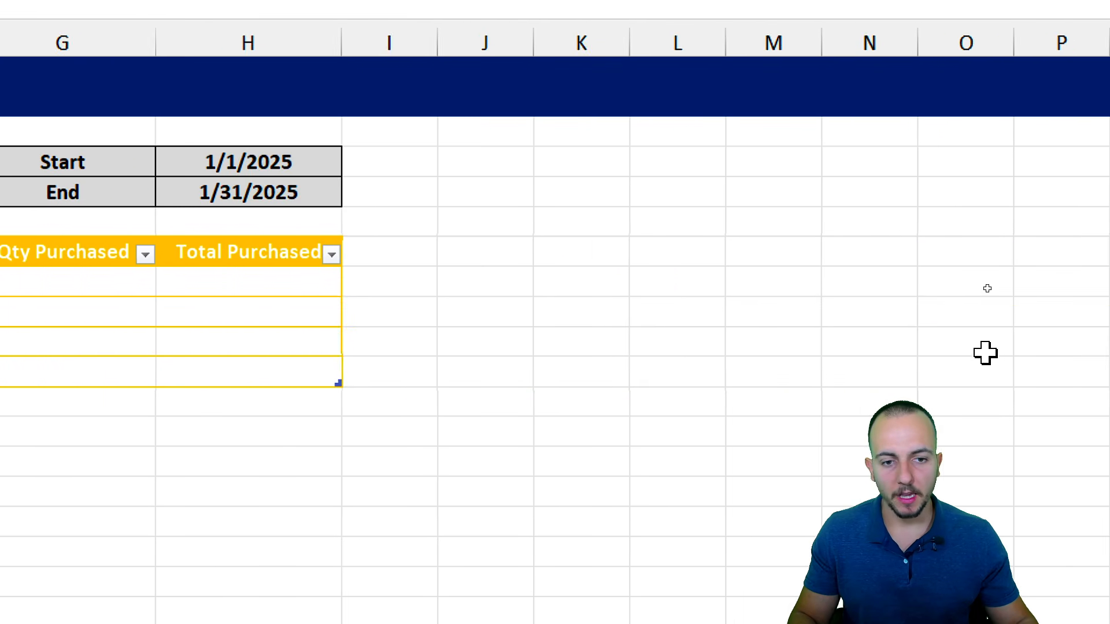
# Step: Enter the example fruit names Banana, Kiwi, Grape and Apple in K6:K9, beside the suppliers table
pyautogui.click(602, 251)
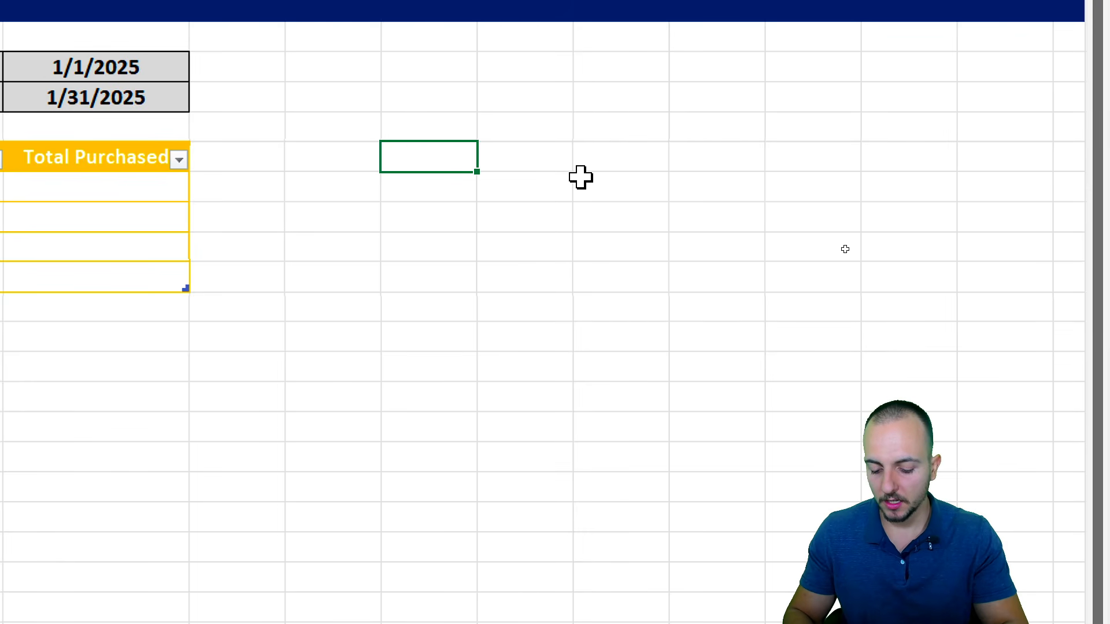
pyautogui.press('Return')
pyautogui.write('I')
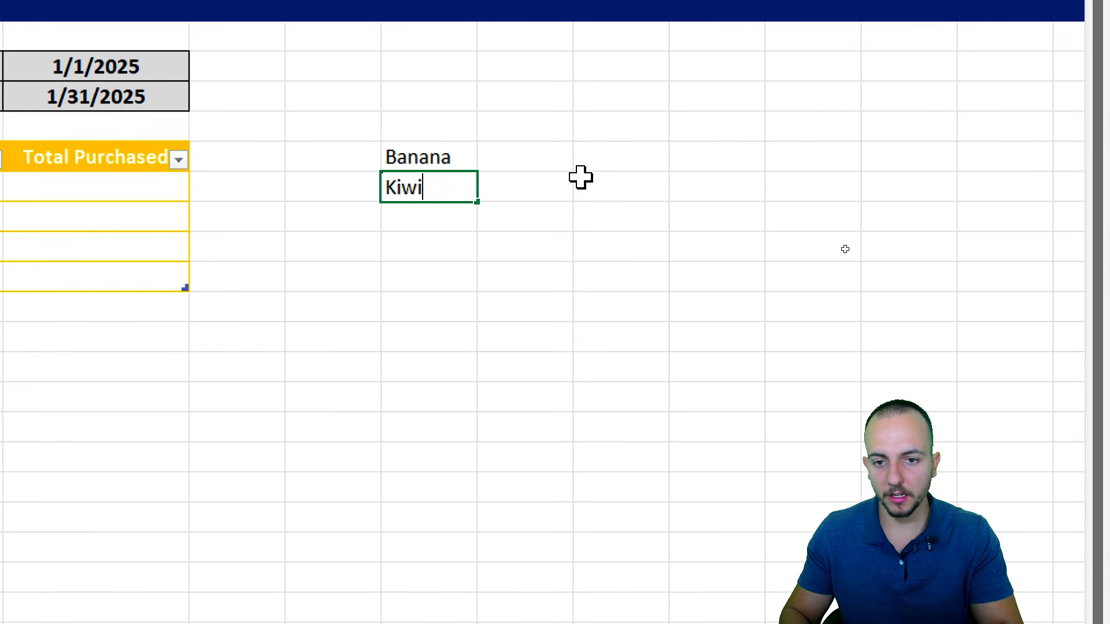
pyautogui.press('Return')
pyautogui.press('Return')
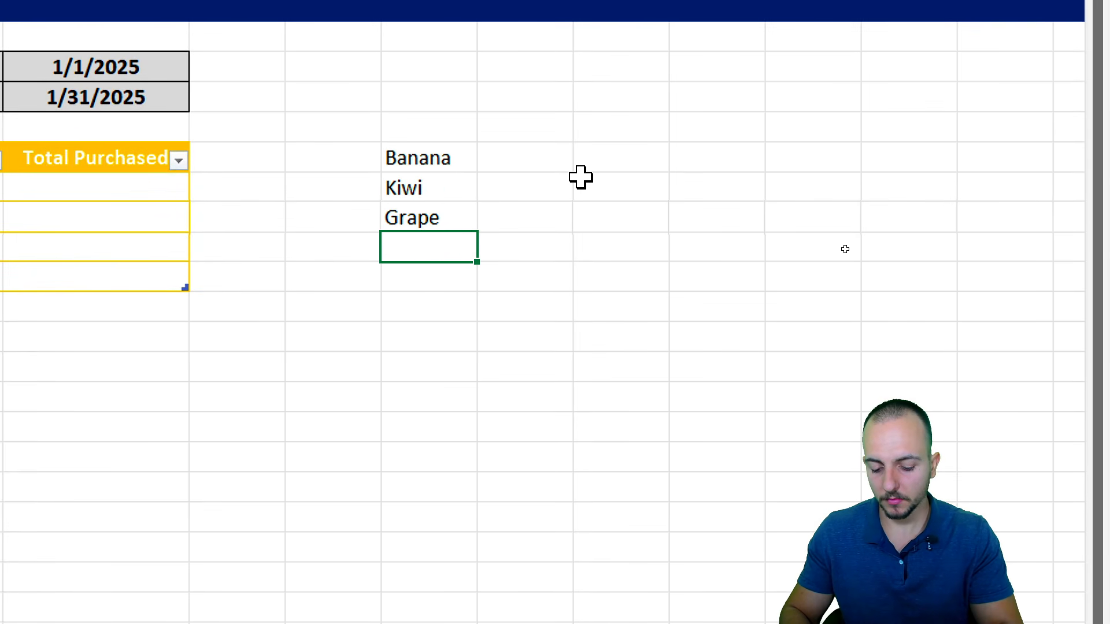
pyautogui.write('Apple')
pyautogui.press('Return')
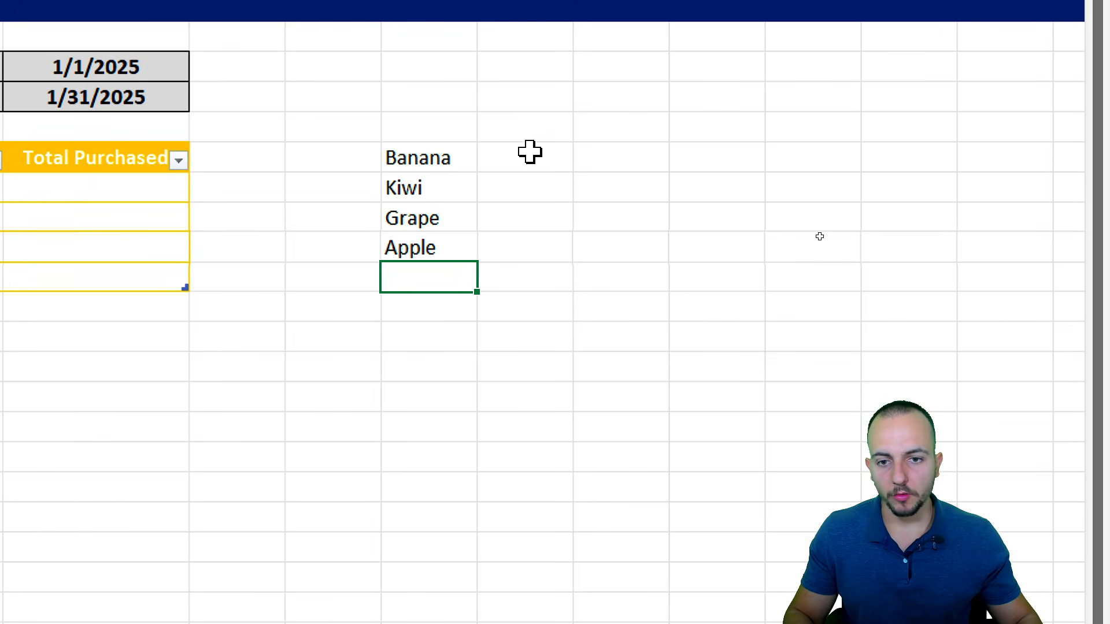
# Step: Copy the Banana entry from K6 into K10 and K11 to extend the example list
pyautogui.moveTo(530, 152); pyautogui.dragTo(497, 243)
pyautogui.click(402, 253)
pyautogui.click(458, 165)
pyautogui.hotkey('ctrl', 'c')
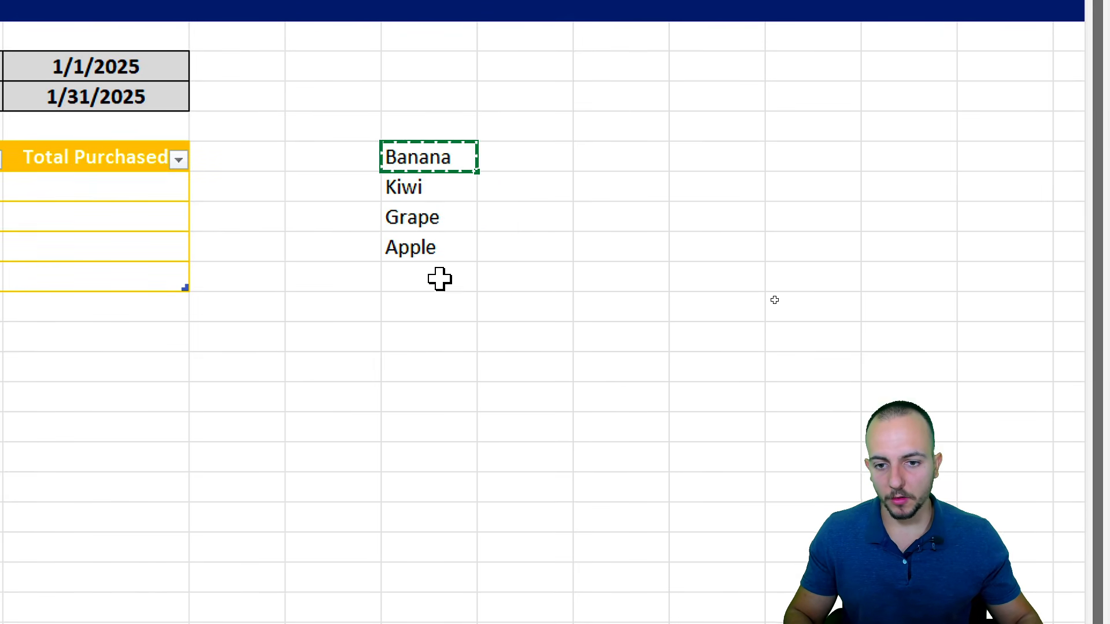
pyautogui.click(439, 279)
pyautogui.hotkey('ctrl', 'v')
pyautogui.click(436, 307)
pyautogui.hotkey('ctrl', 'v')
pyautogui.click(533, 168)
pyautogui.press('Escape')
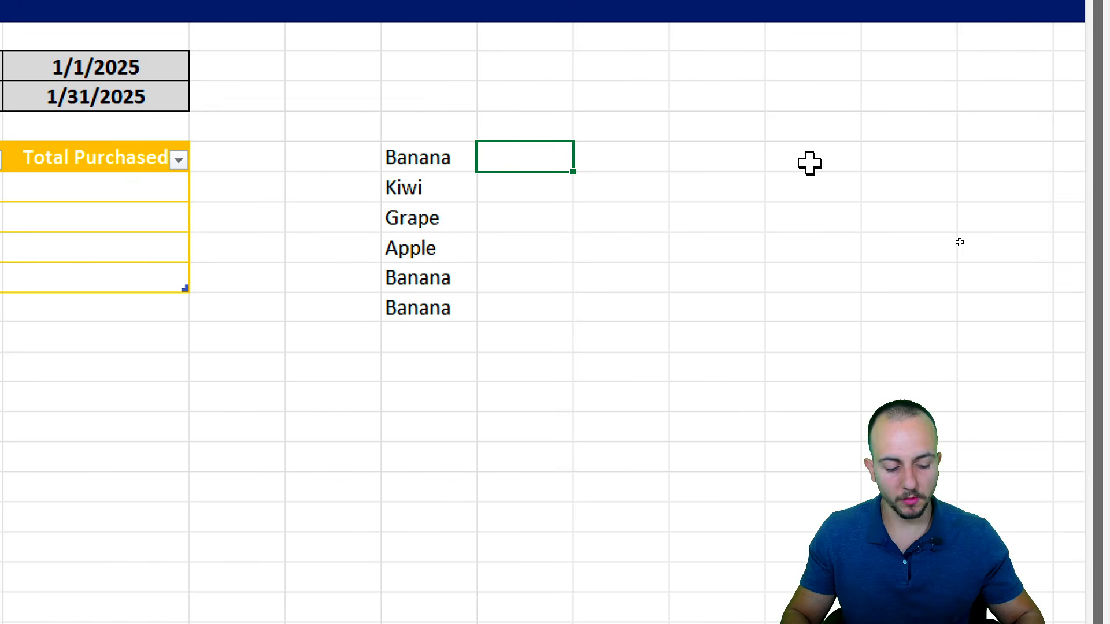
# Step: Enter the example quantities 10, 20, 10, 5, 10 and 20 in L6:L11 beside the fruits
pyautogui.write('10')
pyautogui.press('Return')
pyautogui.write('20')
pyautogui.press('Return')
pyautogui.write('10')
pyautogui.press('Return')
pyautogui.write('5')
pyautogui.press('Return')
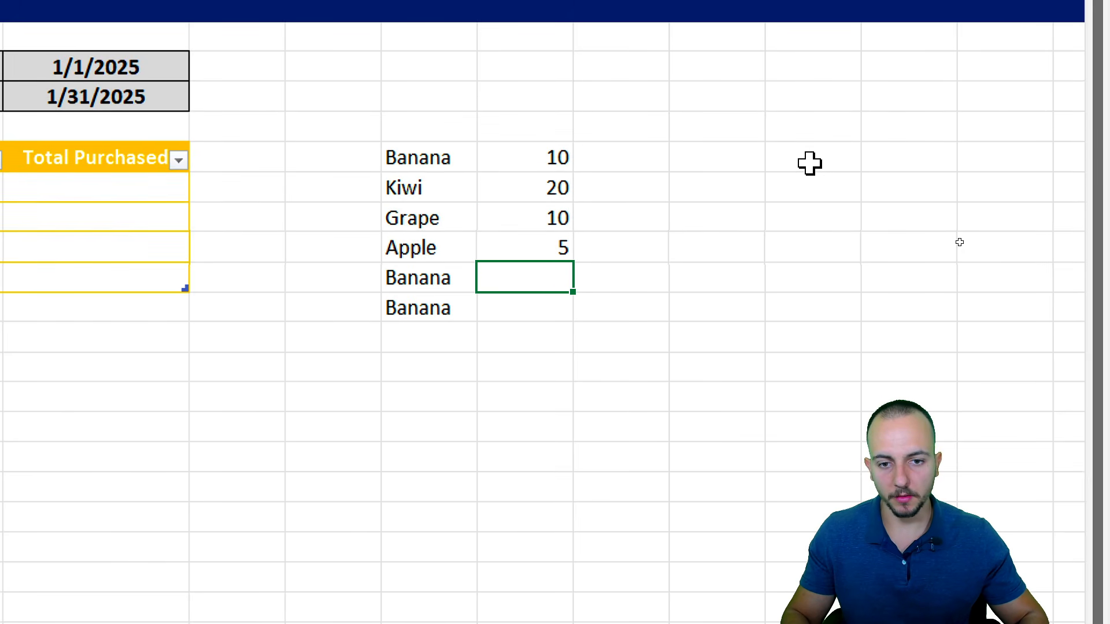
pyautogui.write('10')
pyautogui.press('Return')
pyautogui.write('20')
pyautogui.press('Return')
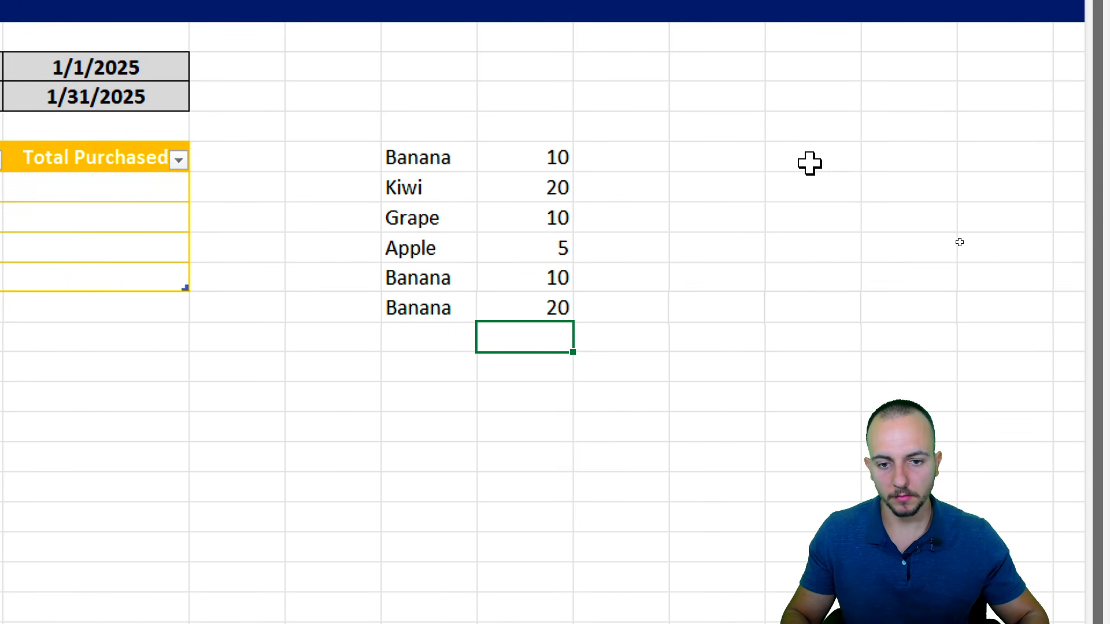
# Step: Enter Grape in K13 below the example list as the lookup criterion
pyautogui.click(414, 376)
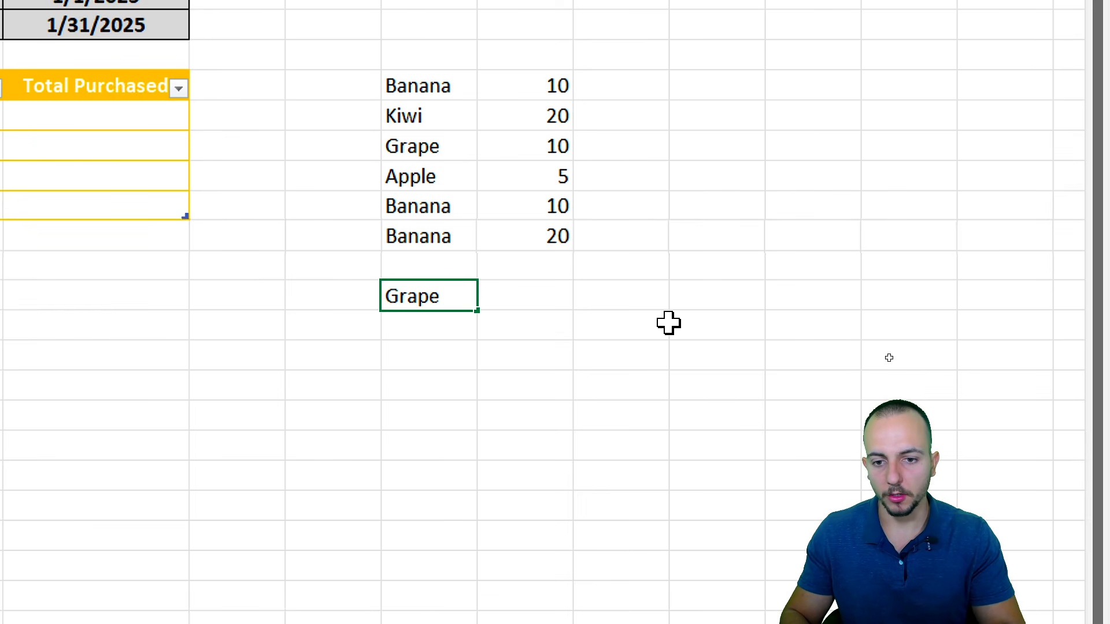
pyautogui.write('Grape')
pyautogui.press('Return')
# Step: Total all example quantities in K15 with a SUM formula over L6:L11
pyautogui.press('Return')
pyautogui.write('=')
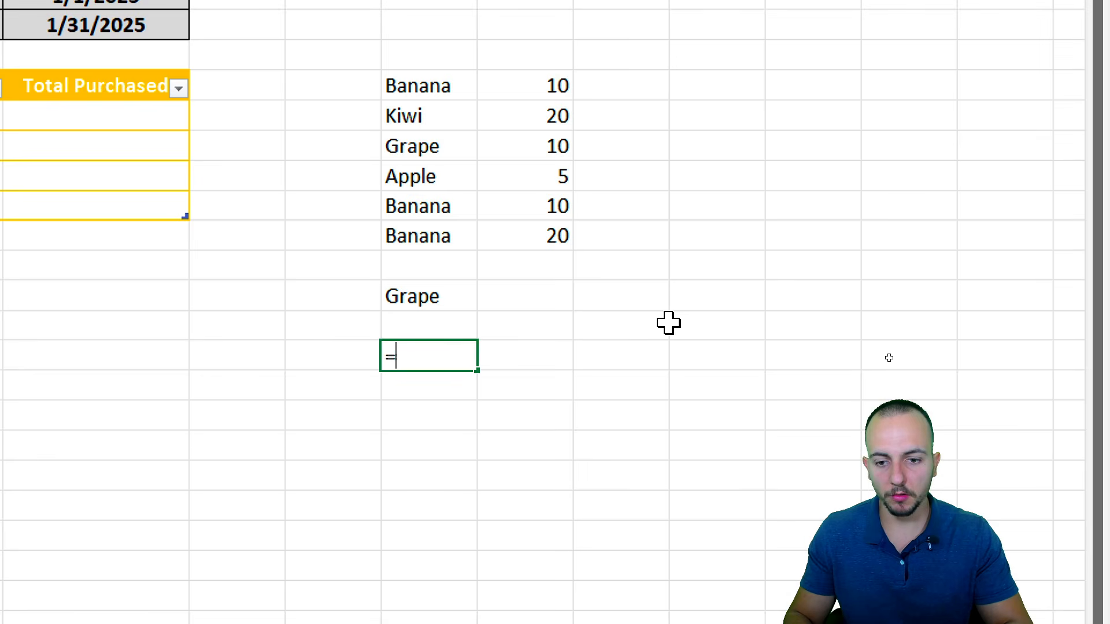
pyautogui.write('sum')
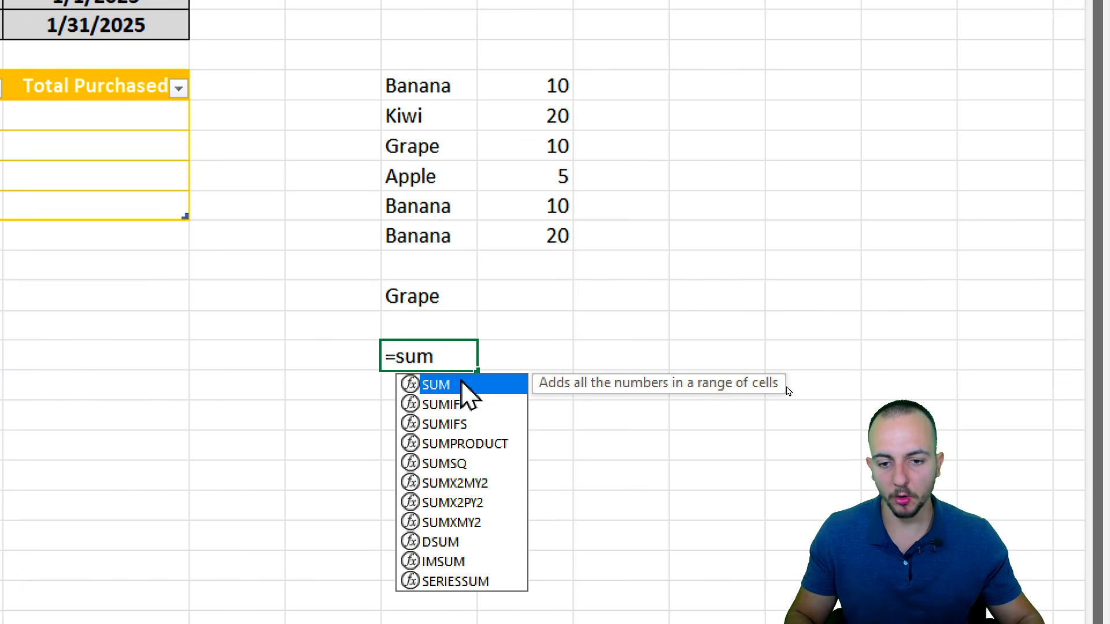
pyautogui.doubleClick(461, 385)
pyautogui.moveTo(545, 96); pyautogui.dragTo(535, 236)
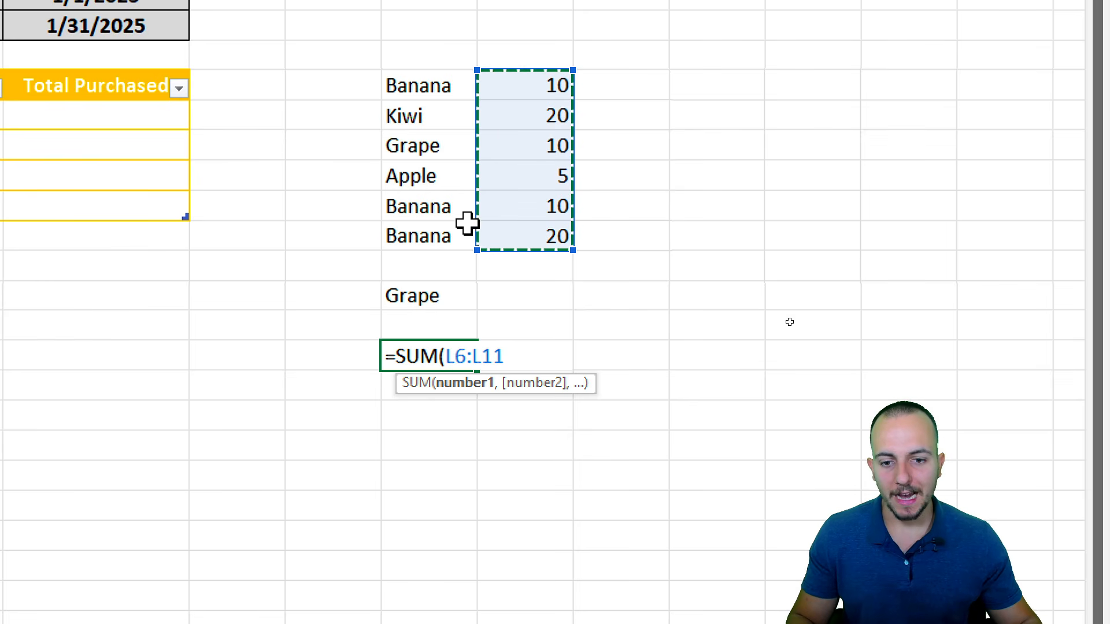
pyautogui.press('Return')
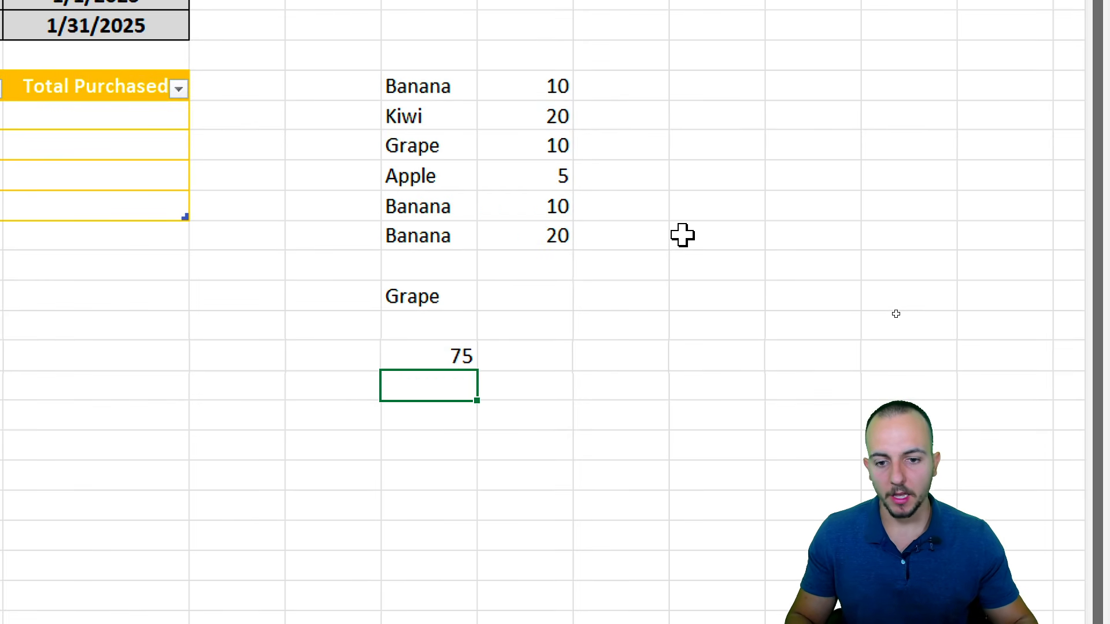
pyautogui.click(441, 355)
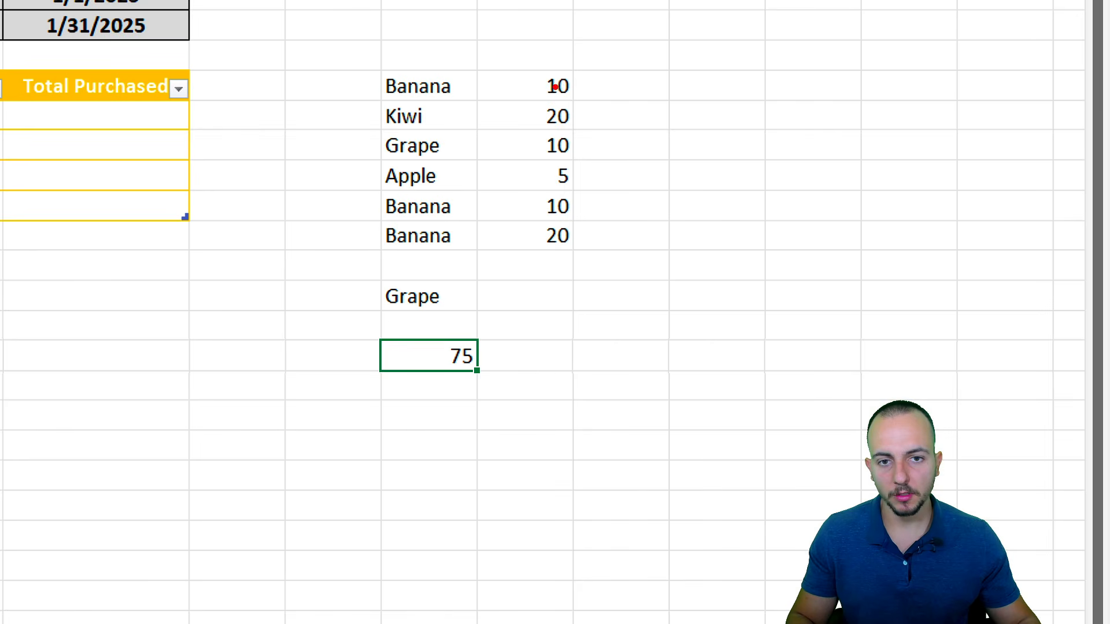
pyautogui.moveTo(533, 69); pyautogui.dragTo(585, 254)
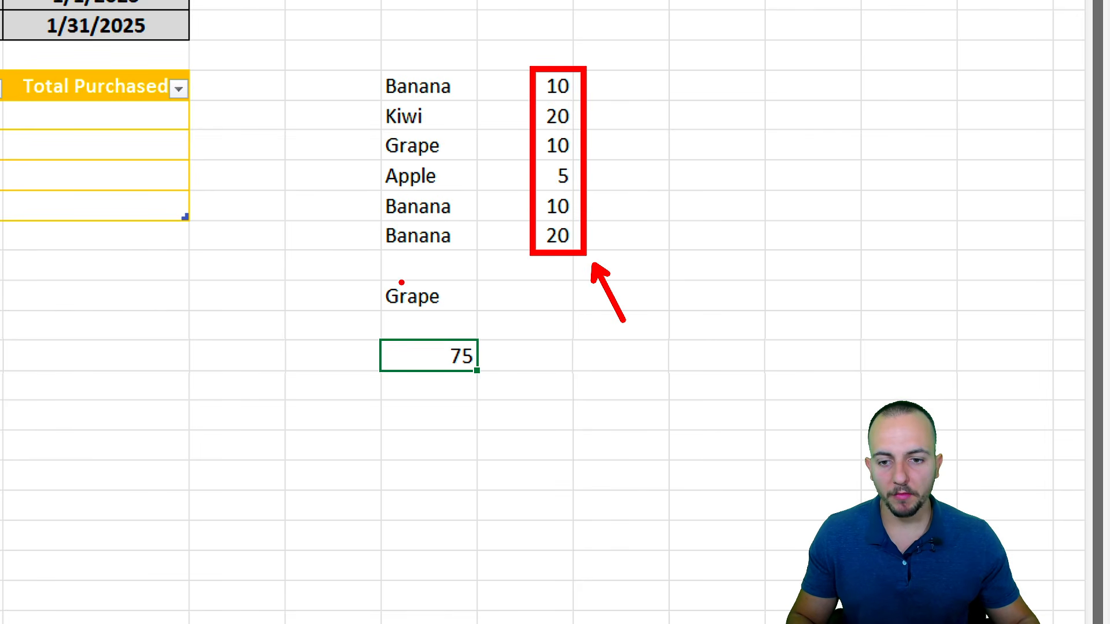
pyautogui.moveTo(397, 295); pyautogui.dragTo(453, 312)
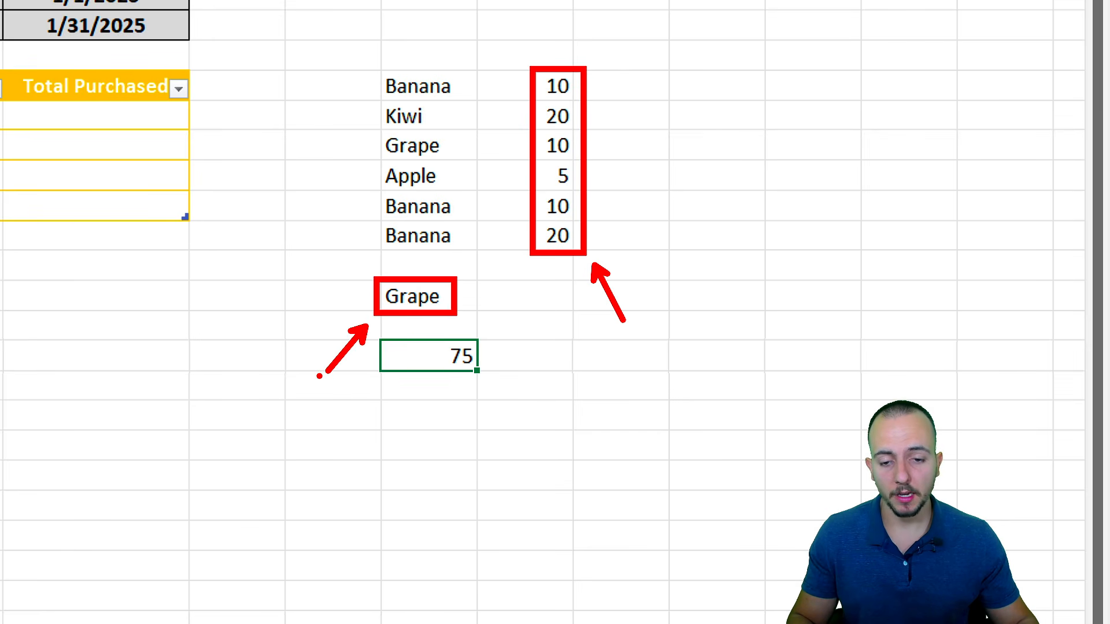
pyautogui.press('Escape')
# Step: Replace the total in K15 with a SUMIFS formula summing L6:L11 where the fruits in K6:K11 match K13
pyautogui.write('sumifs')
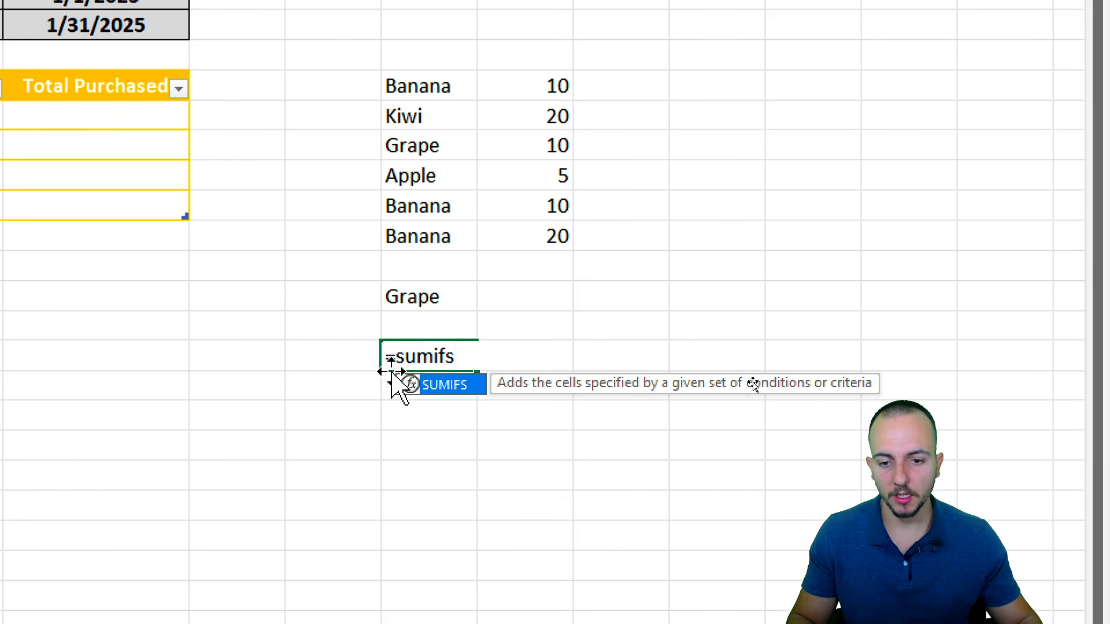
pyautogui.doubleClick(445, 384)
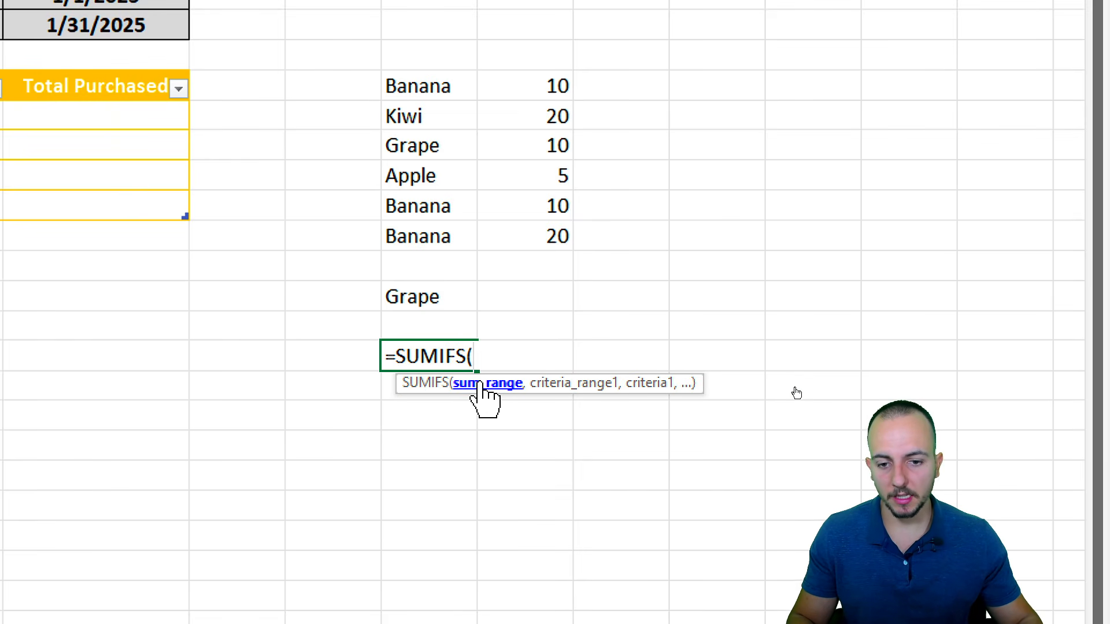
pyautogui.moveTo(542, 85); pyautogui.dragTo(538, 234)
pyautogui.write(',')
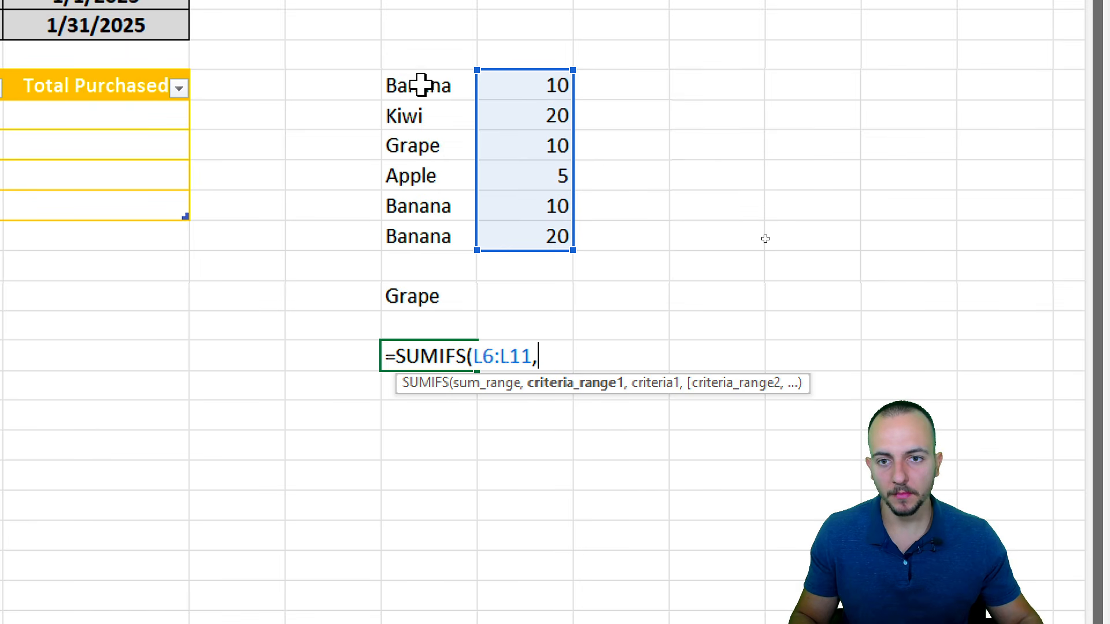
pyautogui.moveTo(426, 85); pyautogui.dragTo(456, 230)
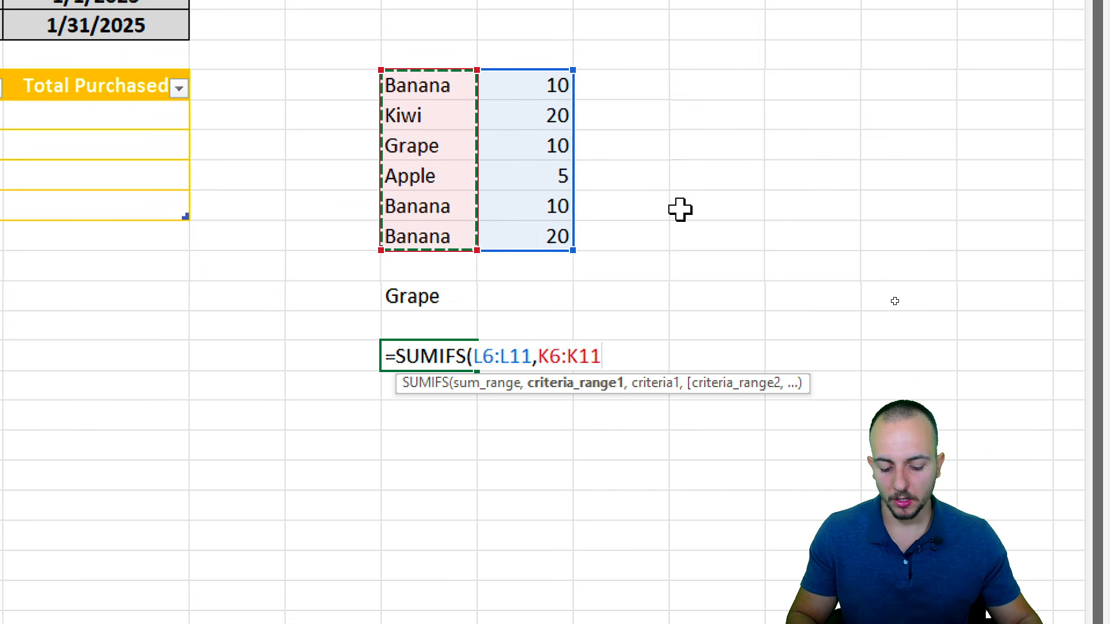
pyautogui.write(',')
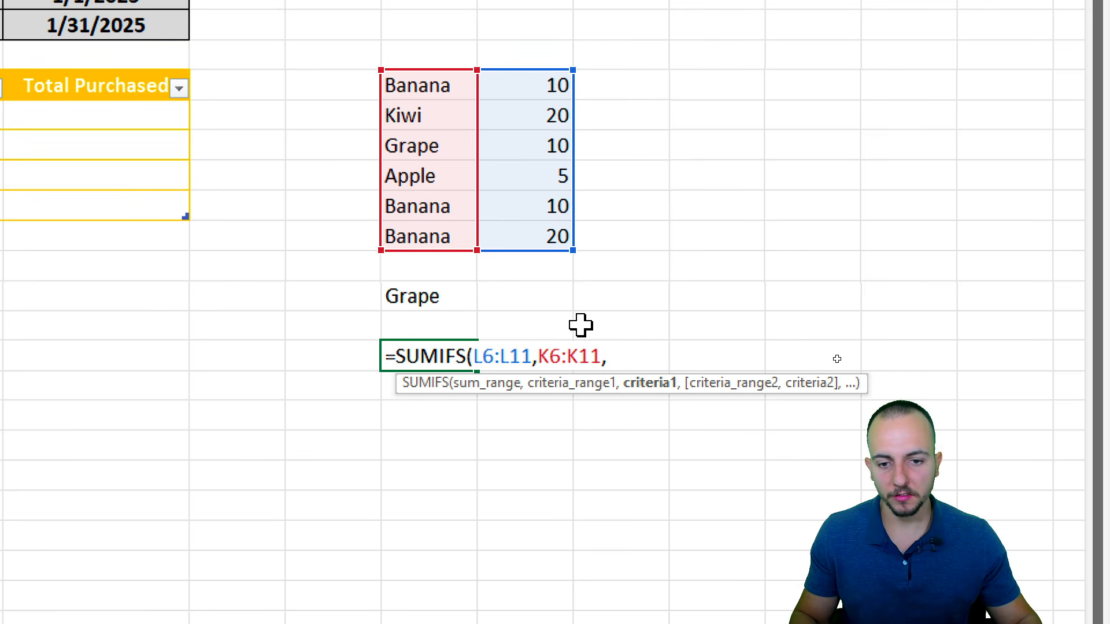
pyautogui.click(451, 294)
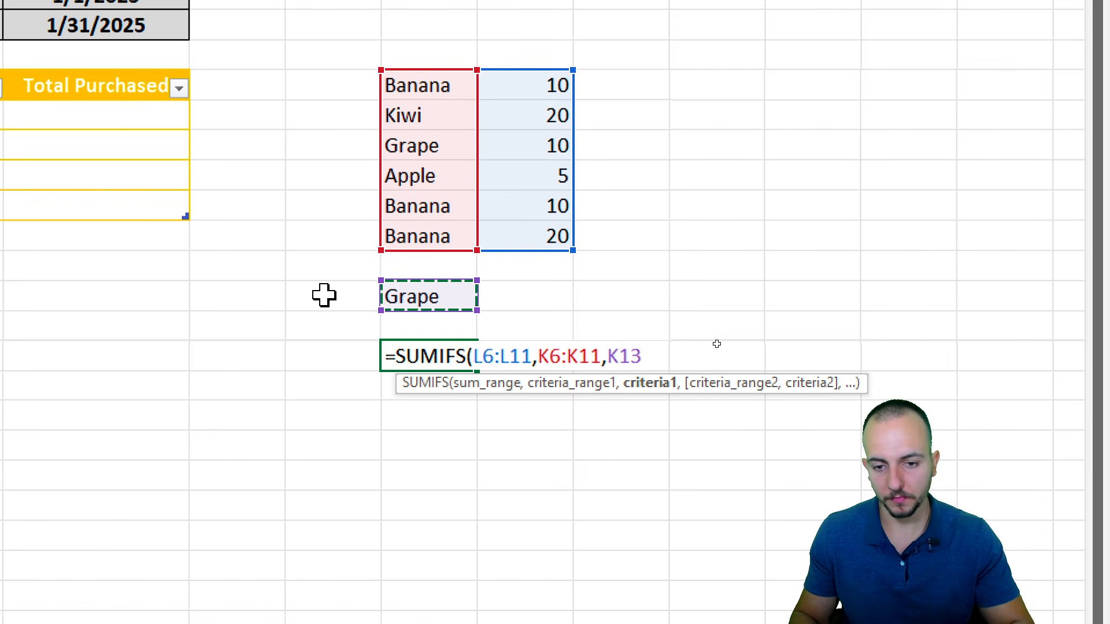
pyautogui.press('Return')
pyautogui.click(439, 358)
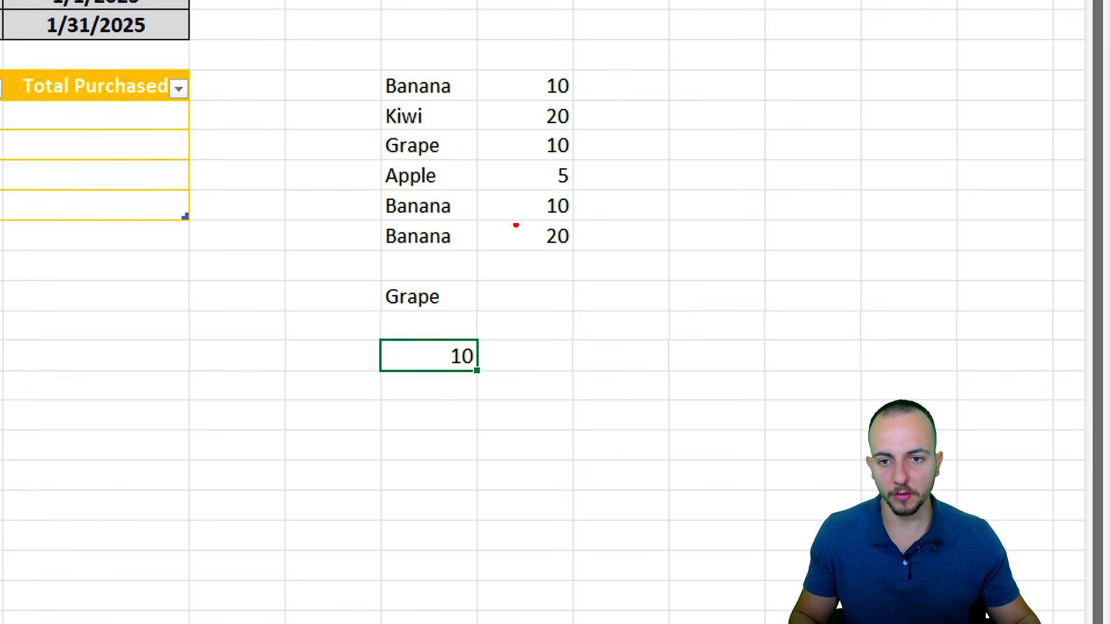
pyautogui.moveTo(381, 124)
pyautogui.mouseDown()
pyautogui.moveTo(441, 151)
pyautogui.moveTo(592, 159)
pyautogui.mouseUp()
pyautogui.moveTo(612, 148); pyautogui.dragTo(638, 169)
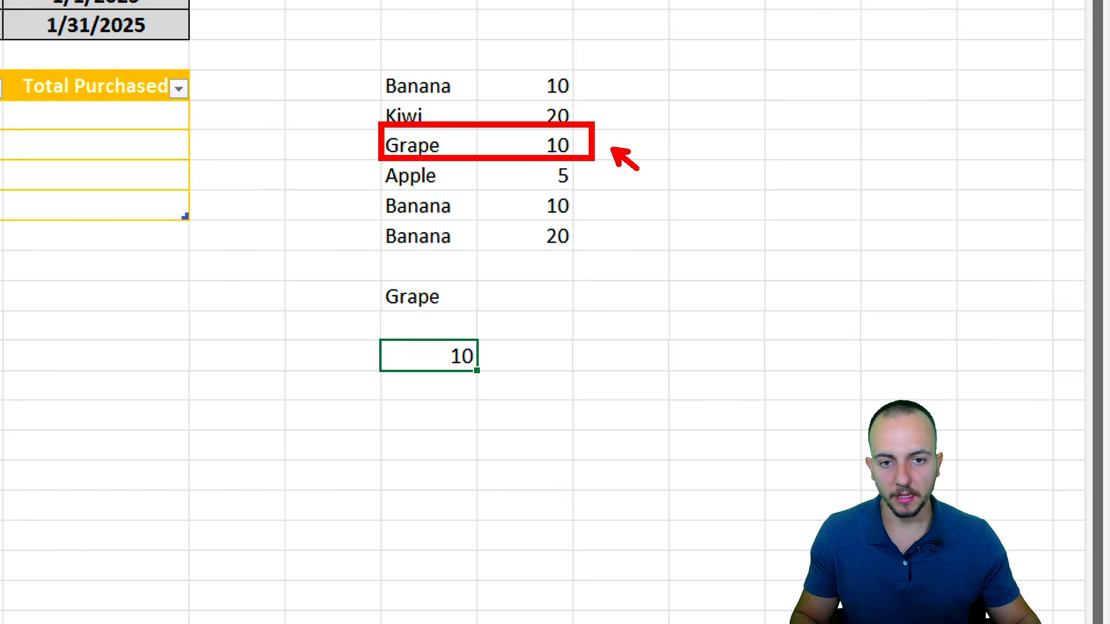
pyautogui.press('Escape')
# Step: Change the lookup criterion in K13 to Banana and check the SUMIFS result below it
pyautogui.click(451, 298)
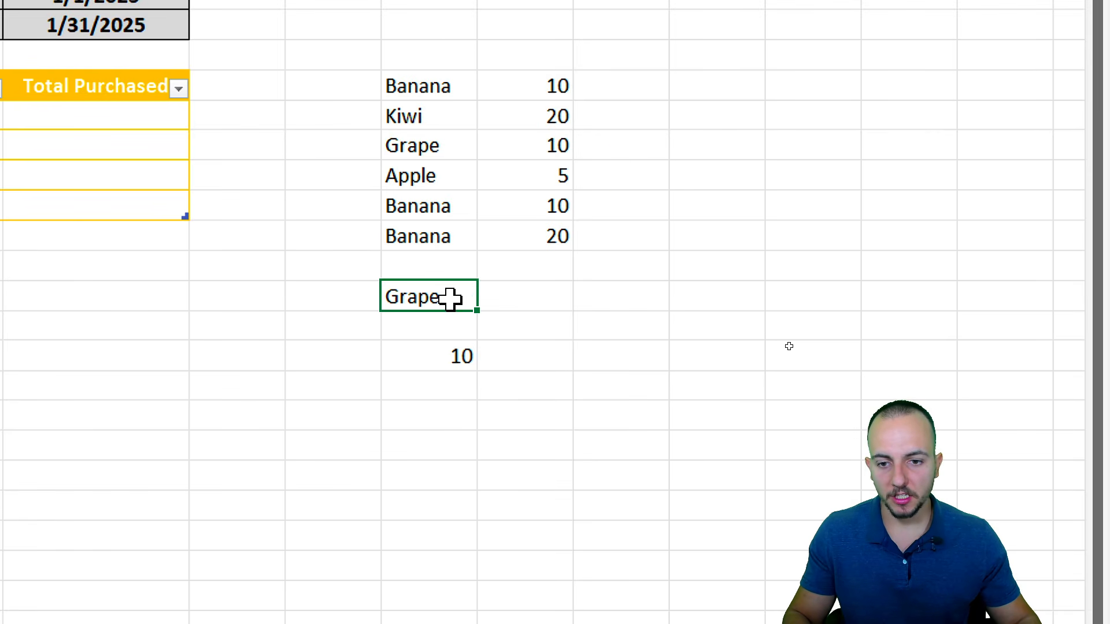
pyautogui.press('Return')
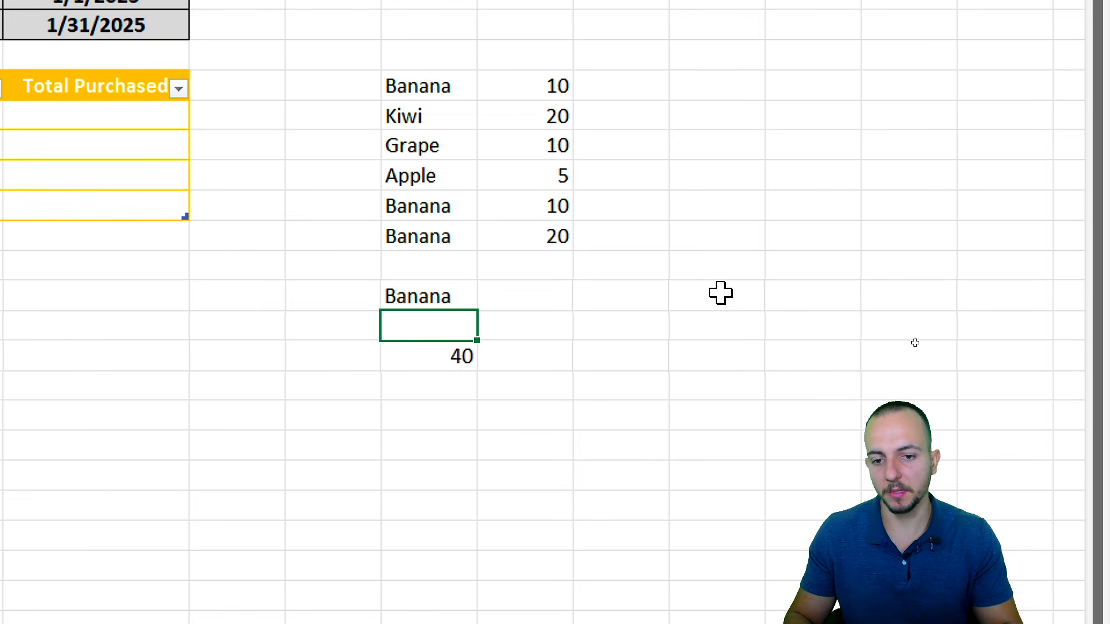
pyautogui.click(461, 358)
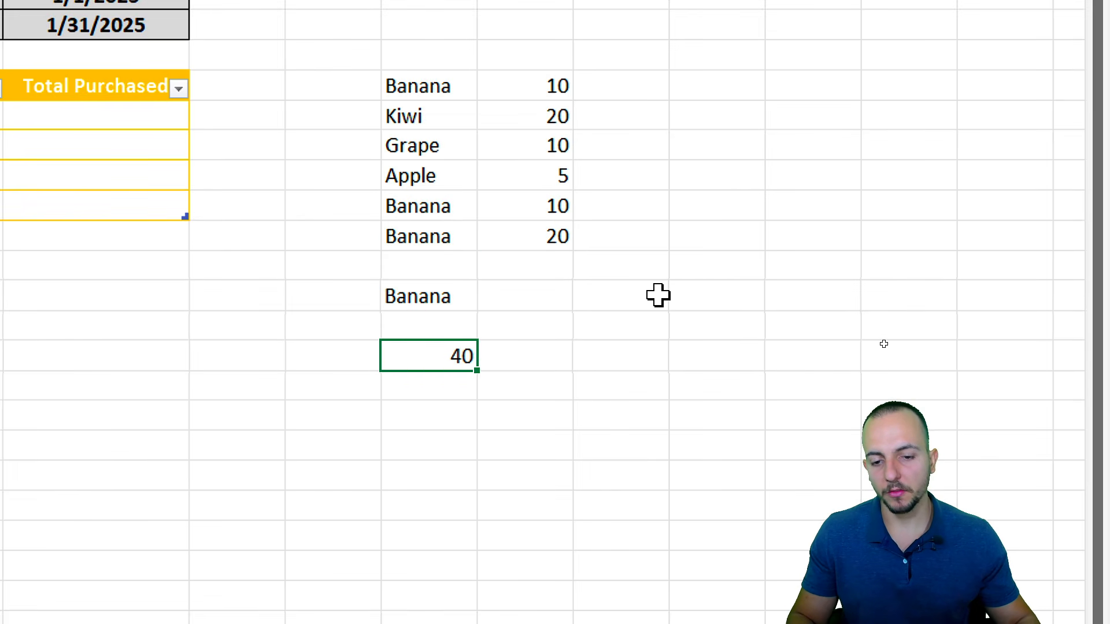
pyautogui.moveTo(530, 66); pyautogui.dragTo(588, 99)
pyautogui.moveTo(540, 191)
pyautogui.mouseDown()
pyautogui.moveTo(581, 219)
pyautogui.moveTo(588, 248)
pyautogui.mouseUp()
pyautogui.moveTo(484, 358); pyautogui.dragTo(566, 327)
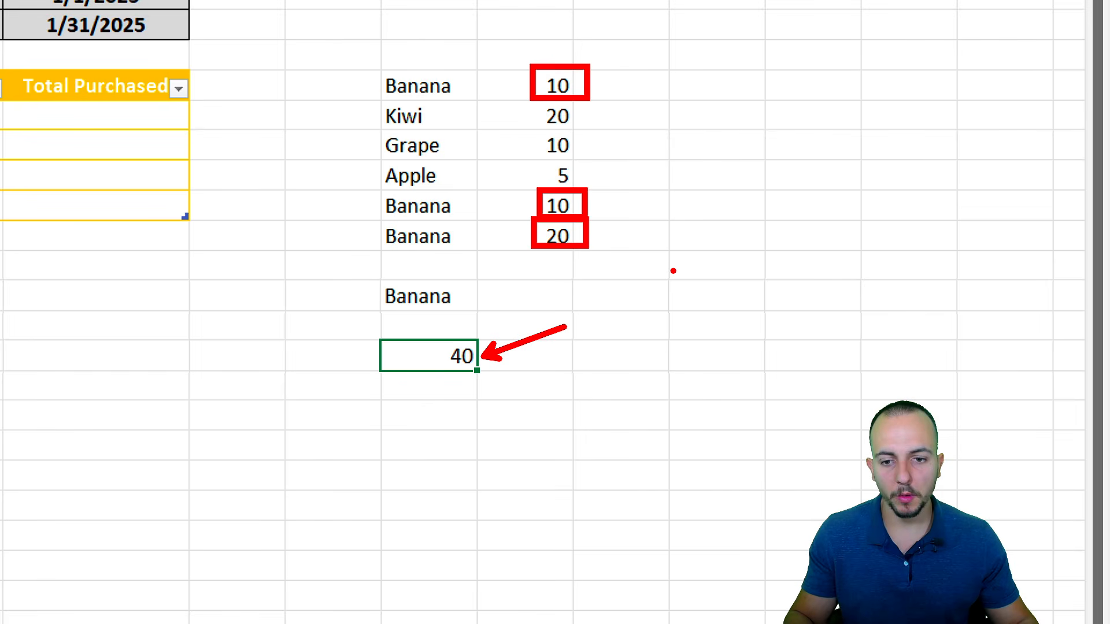
pyautogui.press('Escape')
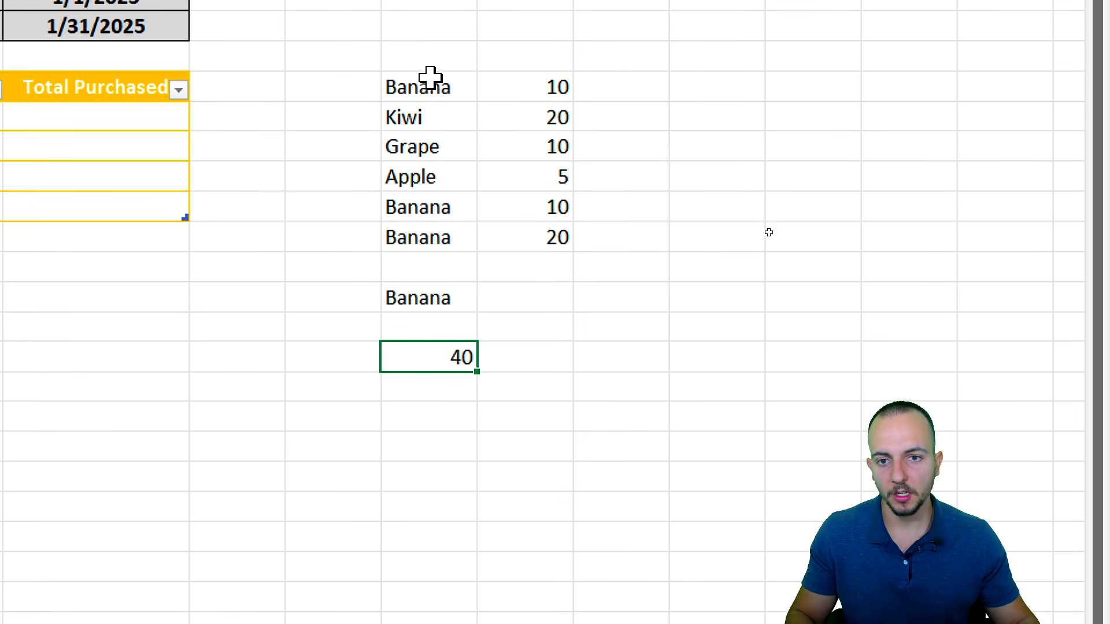
# Step: Clear the whole fruit example and select the first Qty Purchased cell in the suppliers table
pyautogui.scroll(1, 404, 77)
pyautogui.moveTo(369, 77)
pyautogui.mouseDown()
pyautogui.moveTo(646, 397)
pyautogui.moveTo(647, 417)
pyautogui.mouseUp()
pyautogui.press('Delete')
pyautogui.click(405, 287)
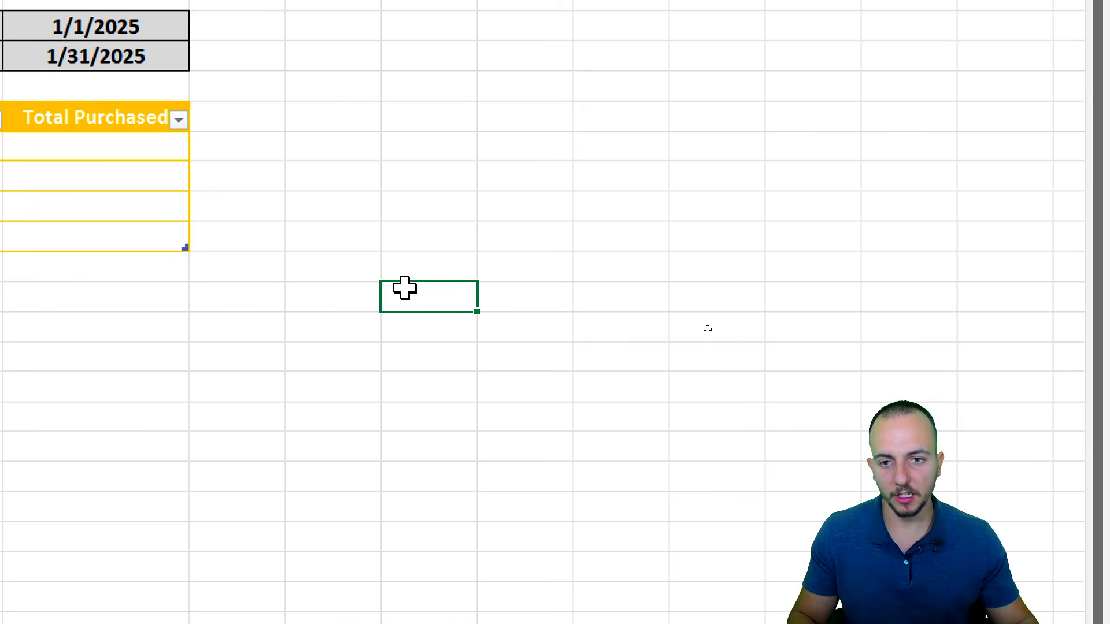
pyautogui.hscroll(-6, 137, 312)
pyautogui.scroll(1, 482, 58)
pyautogui.scroll(2, 474, 138)
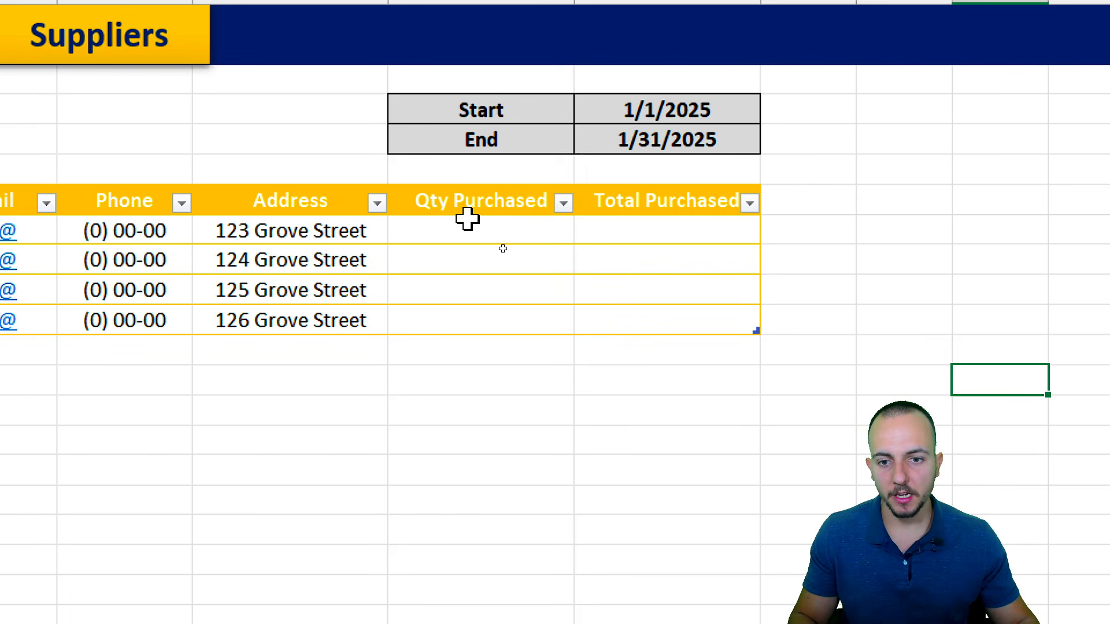
pyautogui.click(466, 225)
pyautogui.hscroll(-4, 139, 342)
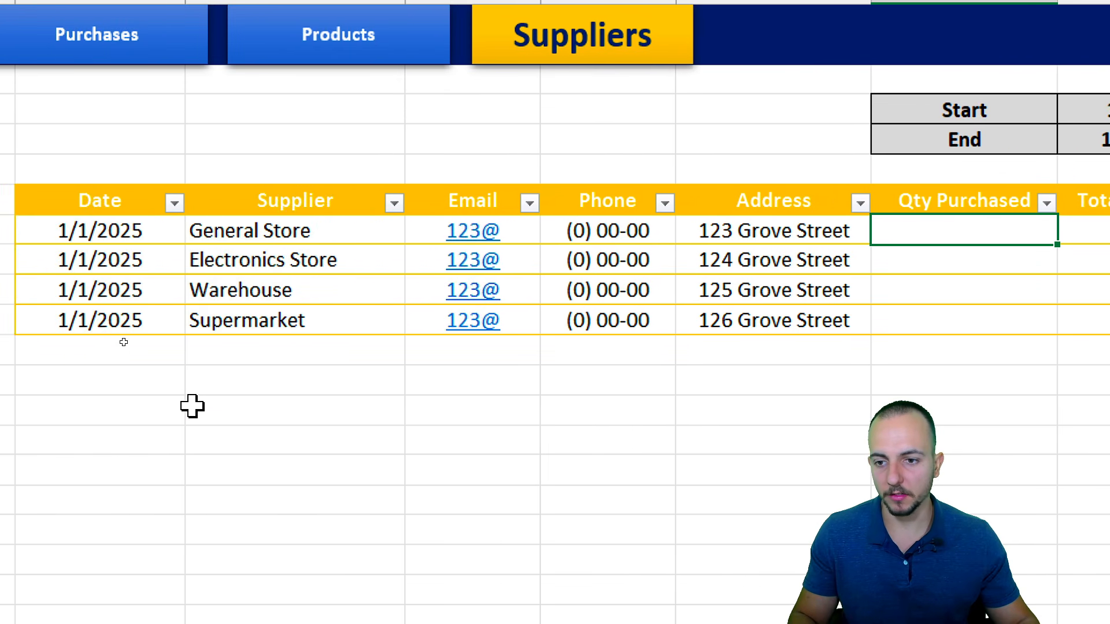
pyautogui.moveTo(168, 170); pyautogui.dragTo(417, 243)
pyautogui.press('Escape')
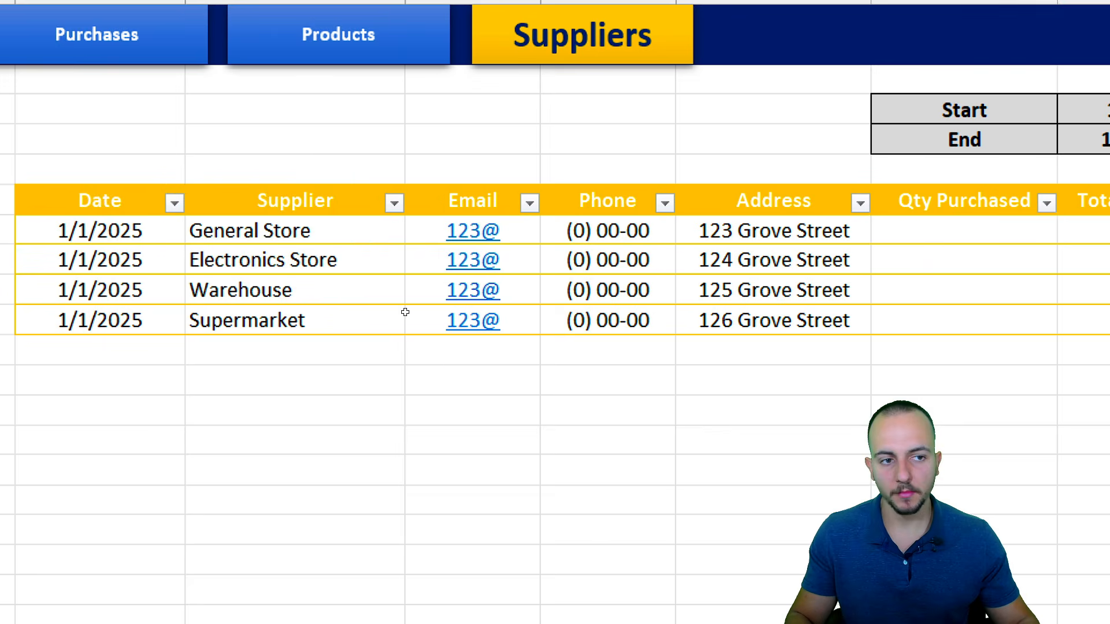
pyautogui.hscroll(5, 702, 298)
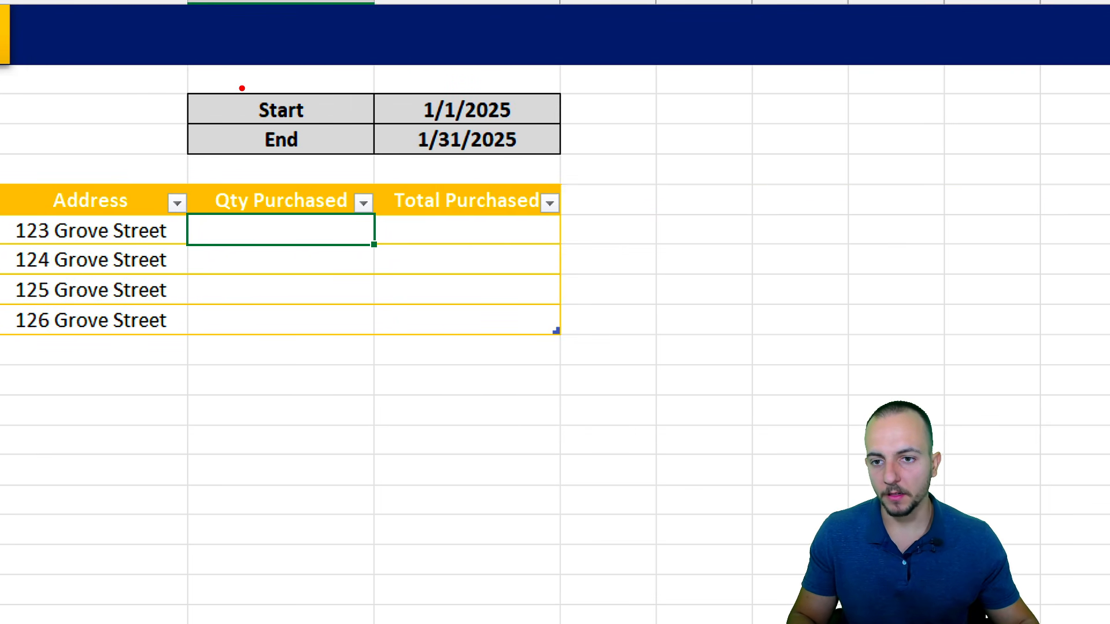
pyautogui.moveTo(241, 88); pyautogui.dragTo(325, 124)
pyautogui.moveTo(406, 87); pyautogui.dragTo(542, 127)
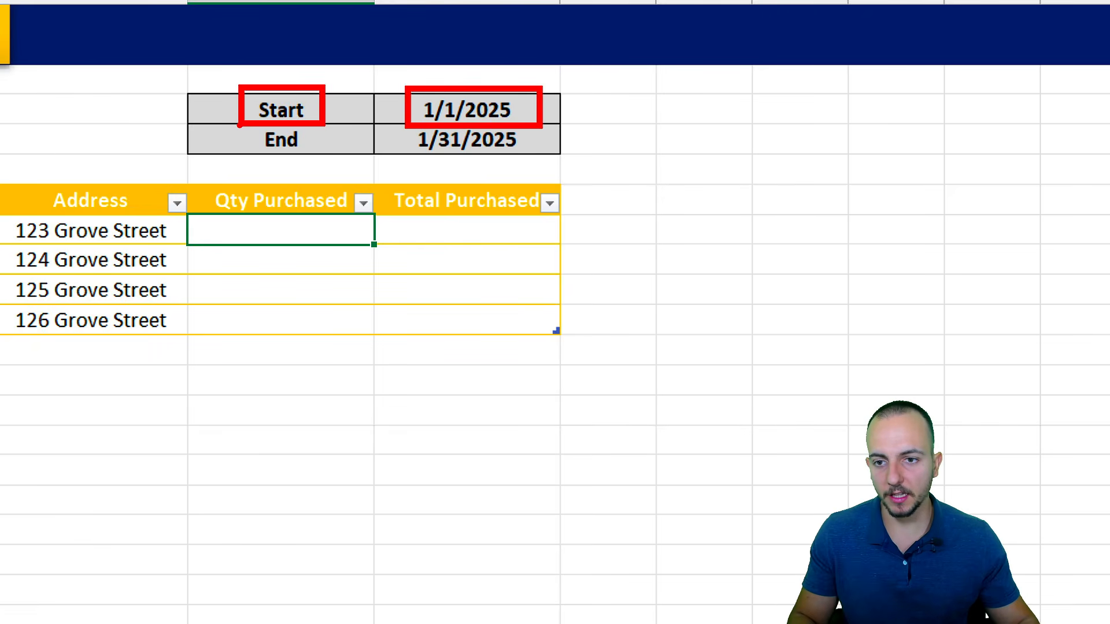
pyautogui.moveTo(239, 124); pyautogui.dragTo(326, 156)
pyautogui.moveTo(389, 123); pyautogui.dragTo(567, 160)
pyautogui.press('Escape')
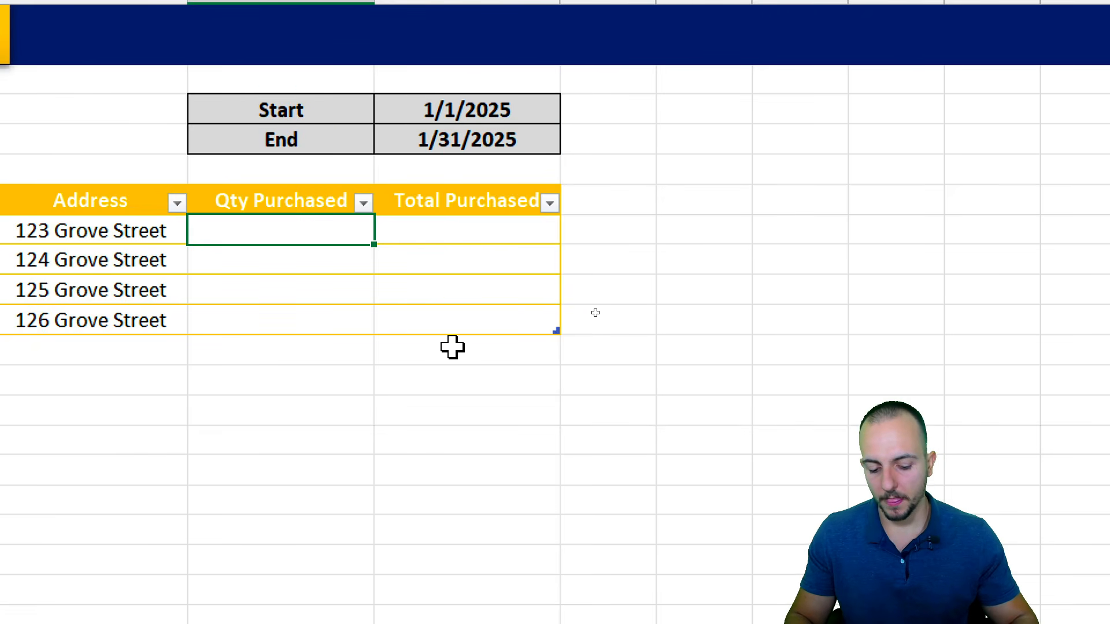
# Step: Begin a SUMIFS formula in General Store's Qty Purchased cell with the Purchases table's Qty column as the sum range
pyautogui.write('sumifs')
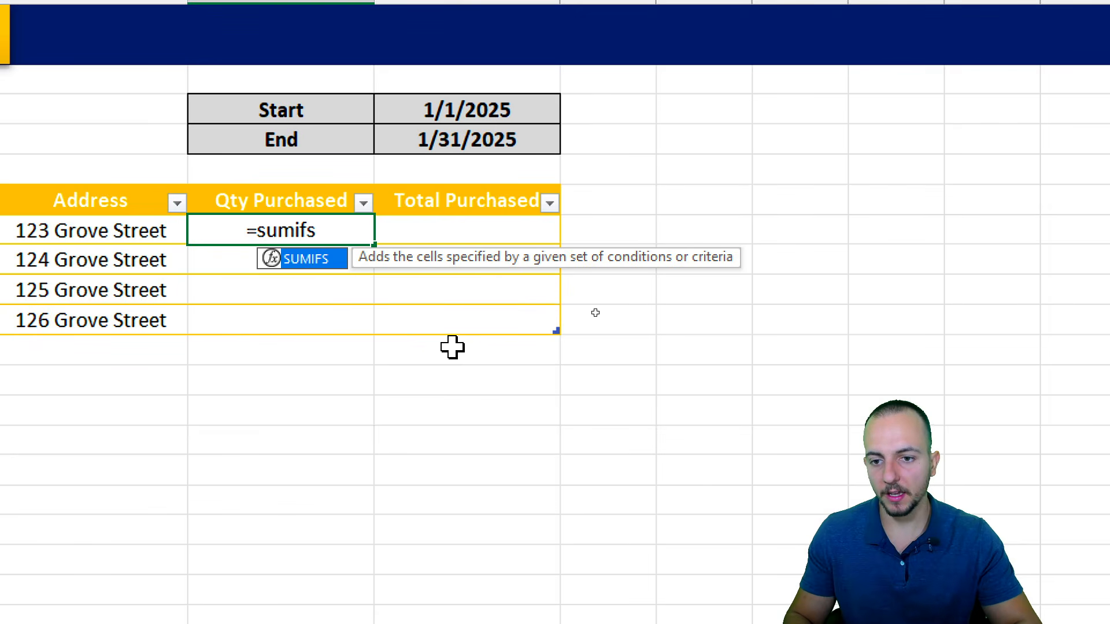
pyautogui.doubleClick(327, 260)
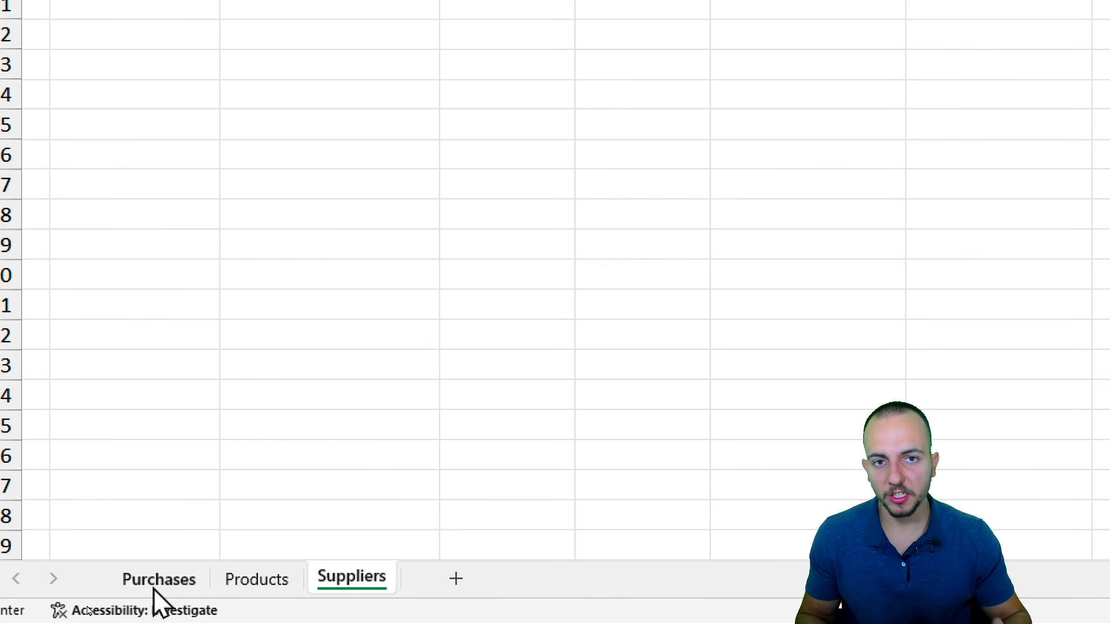
pyautogui.click(154, 587)
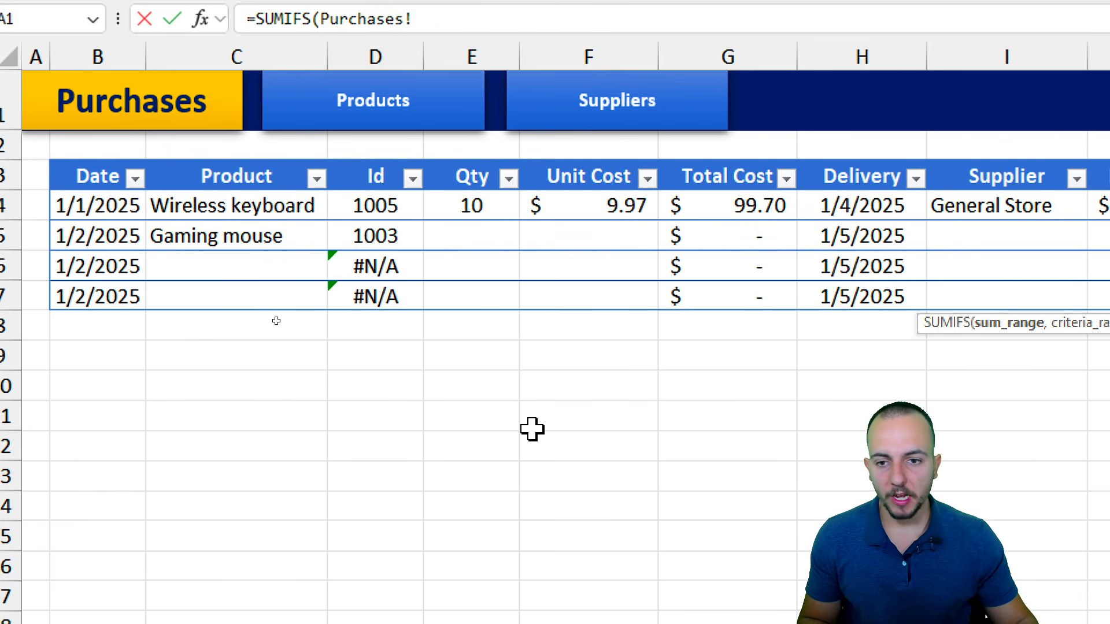
pyautogui.moveTo(484, 213); pyautogui.dragTo(485, 302)
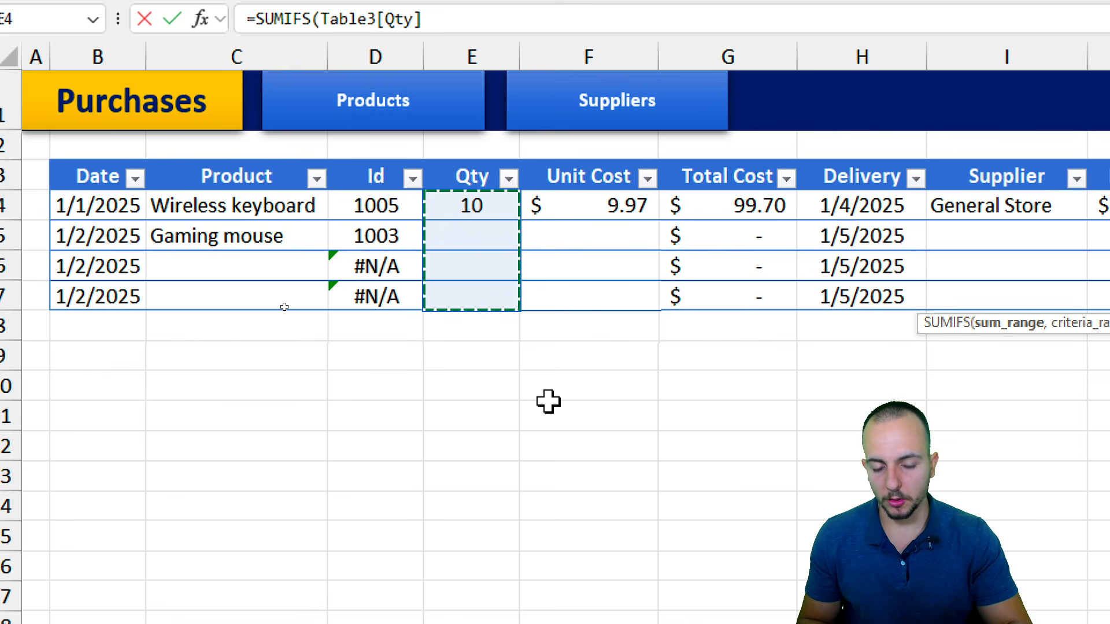
pyautogui.write(',')
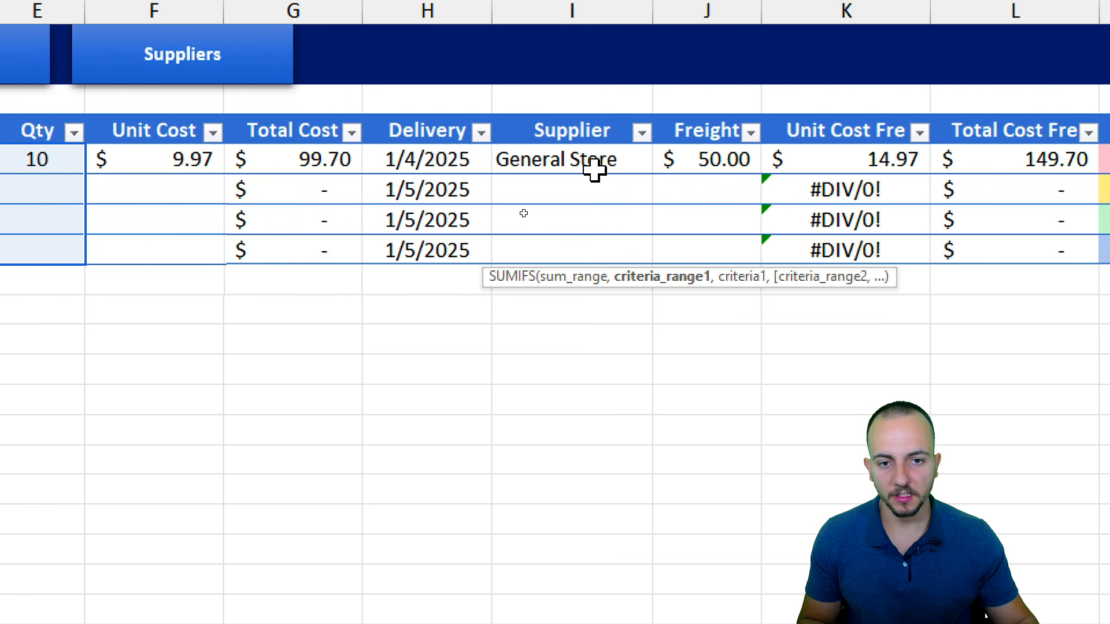
# Step: Complete the SUMIFS formula with the Purchases table's Supplier column as criteria range and the current row's supplier as criterion
pyautogui.moveTo(588, 156); pyautogui.dragTo(582, 235)
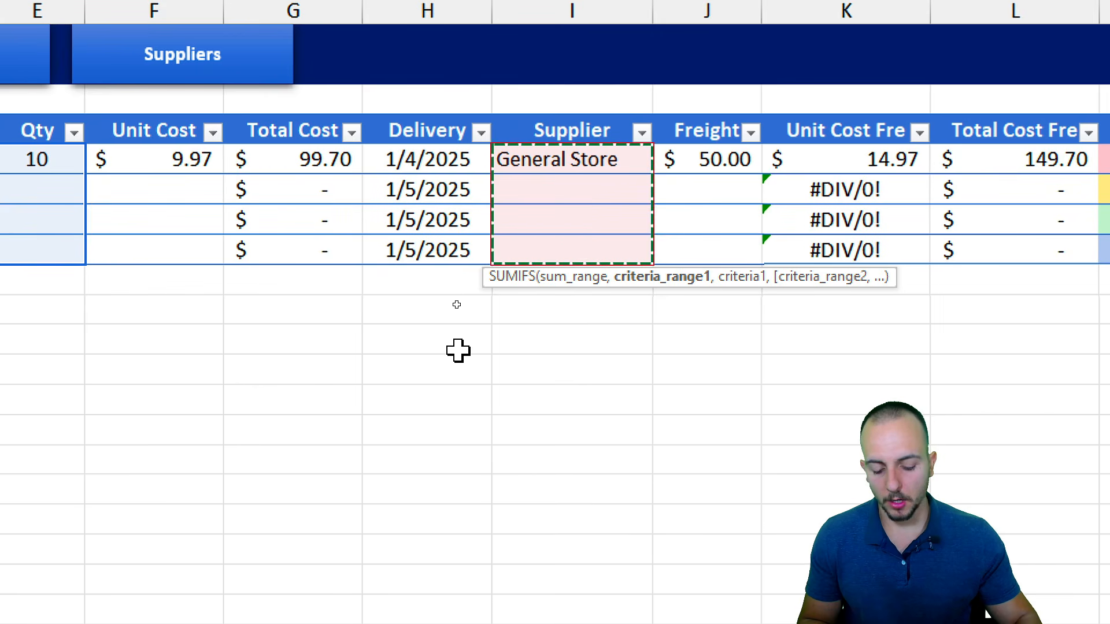
pyautogui.write(',')
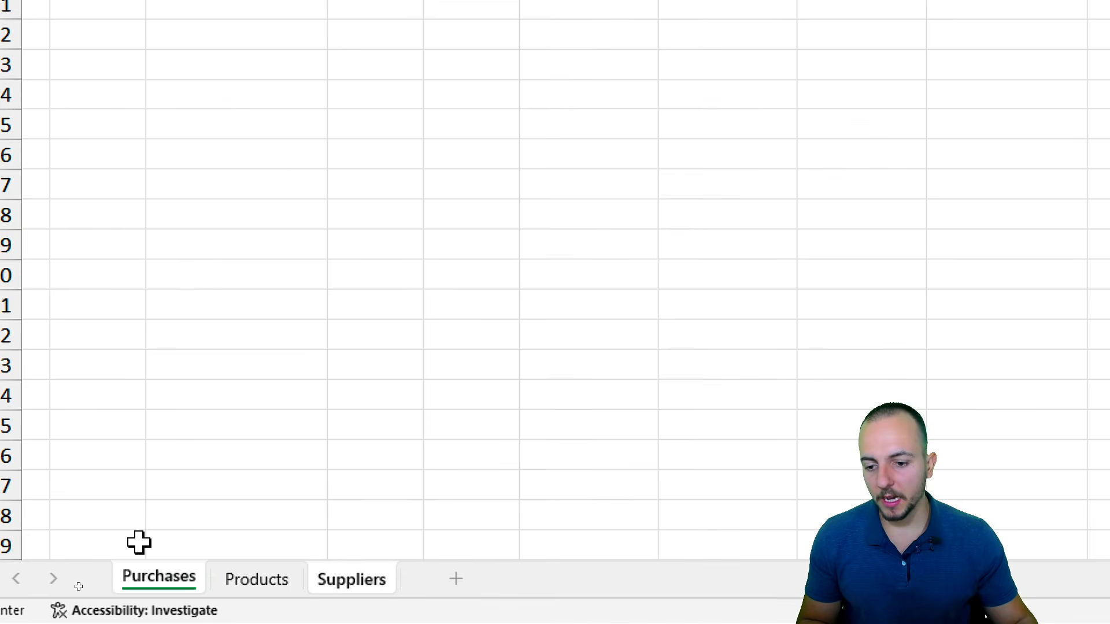
pyautogui.click(377, 581)
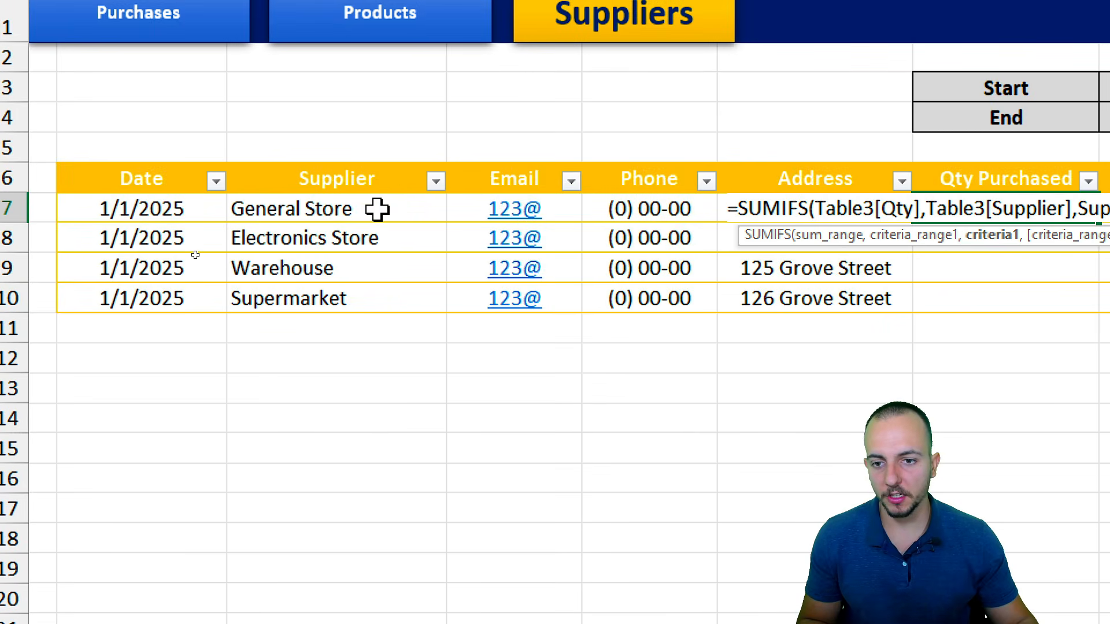
pyautogui.click(377, 208)
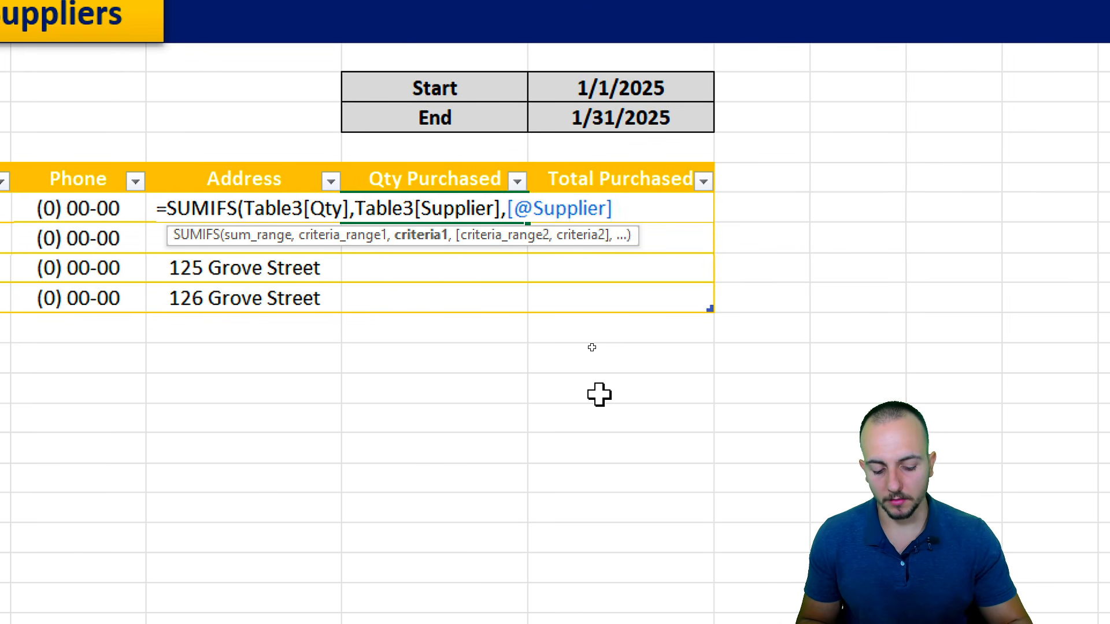
pyautogui.press('Return')
pyautogui.click(483, 209)
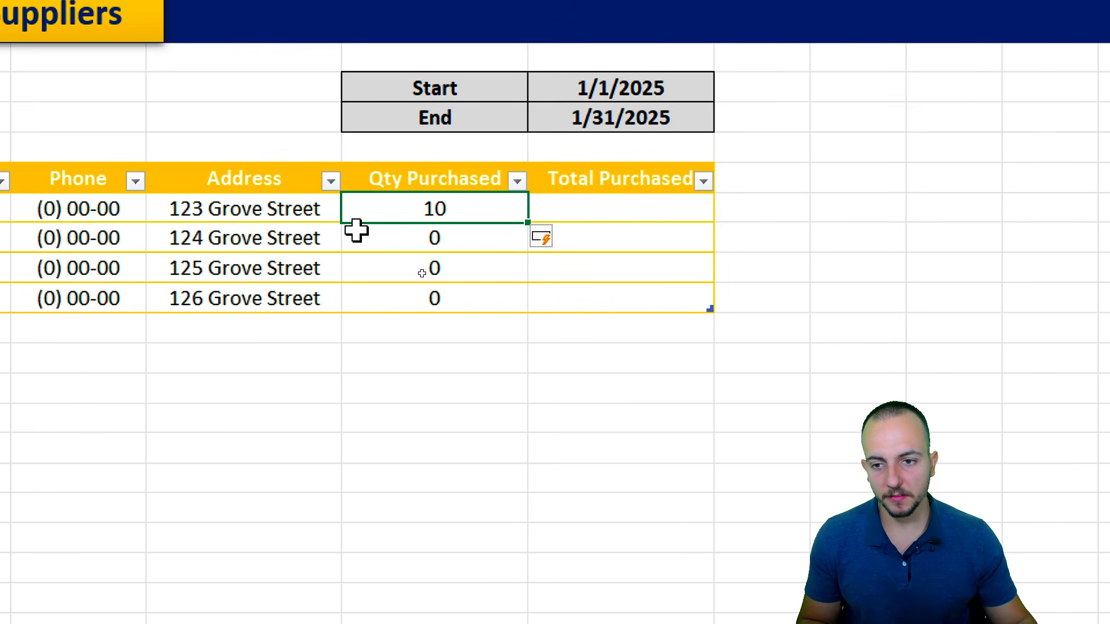
# Step: On the Purchases sheet, choose Ergonomic mouse as the product in row 6 and LCD monitor in row 7
pyautogui.hscroll(-3, 136, 241)
pyautogui.click(179, 208)
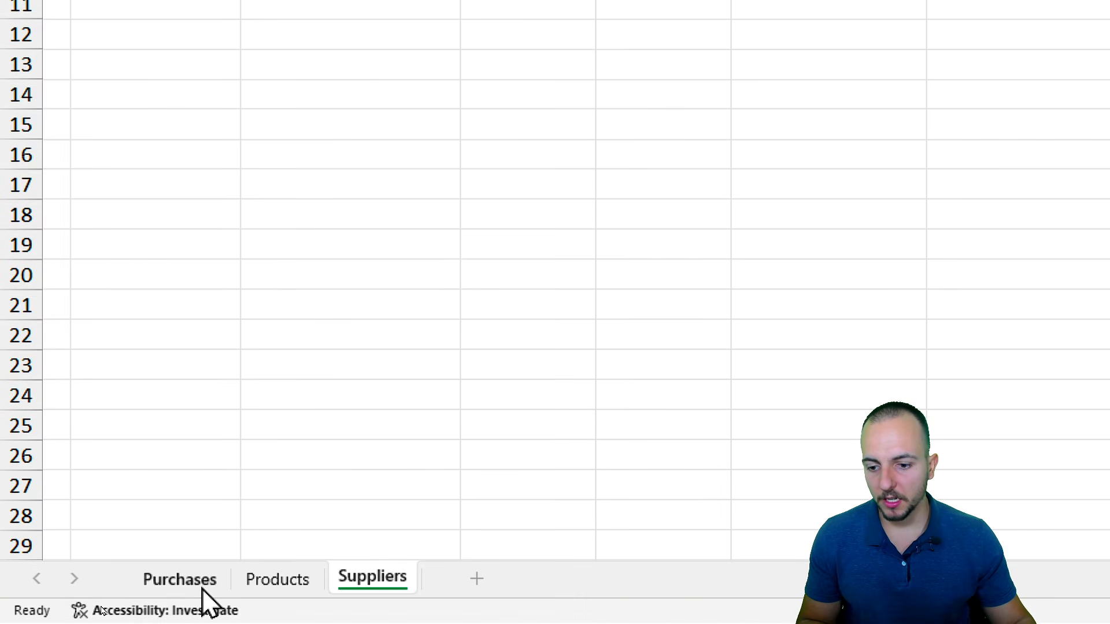
pyautogui.click(203, 579)
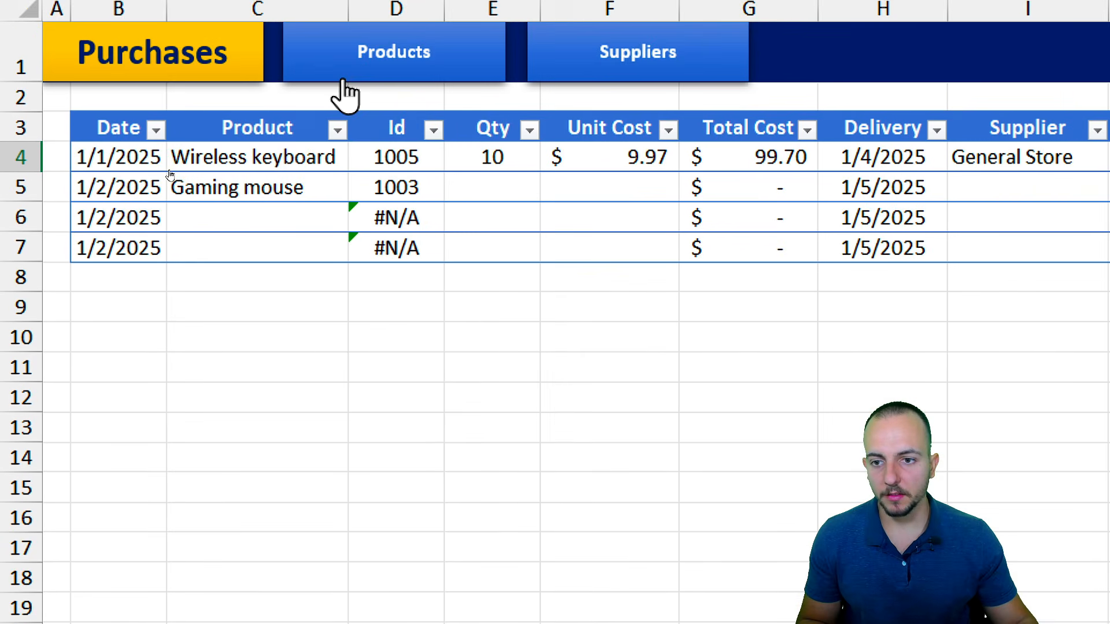
pyautogui.click(280, 212)
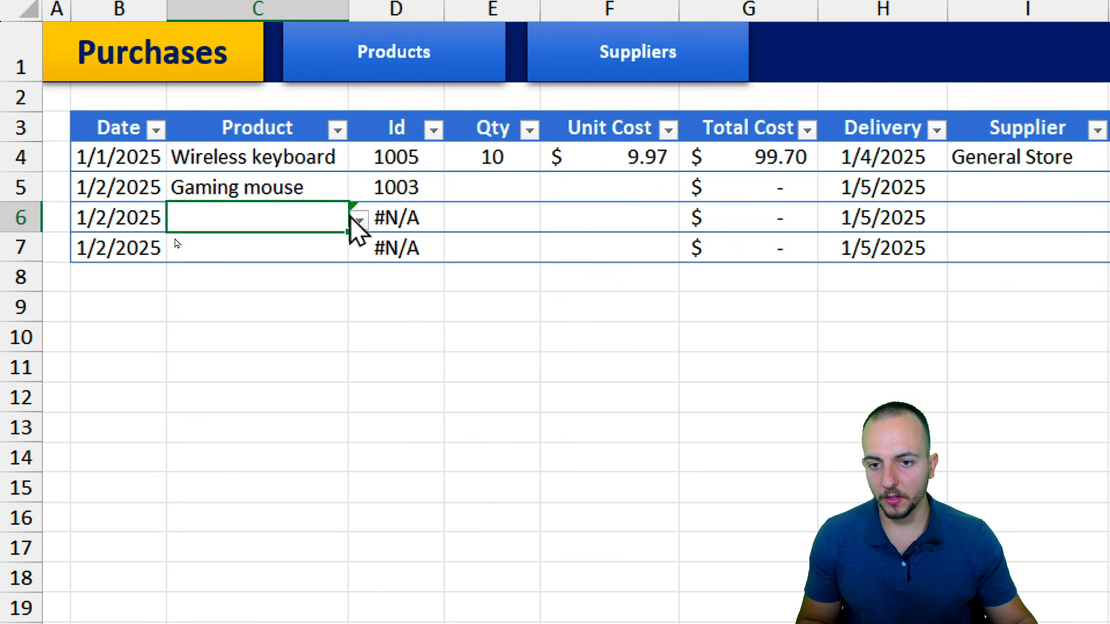
pyautogui.click(358, 221)
pyautogui.click(293, 308)
pyautogui.click(306, 257)
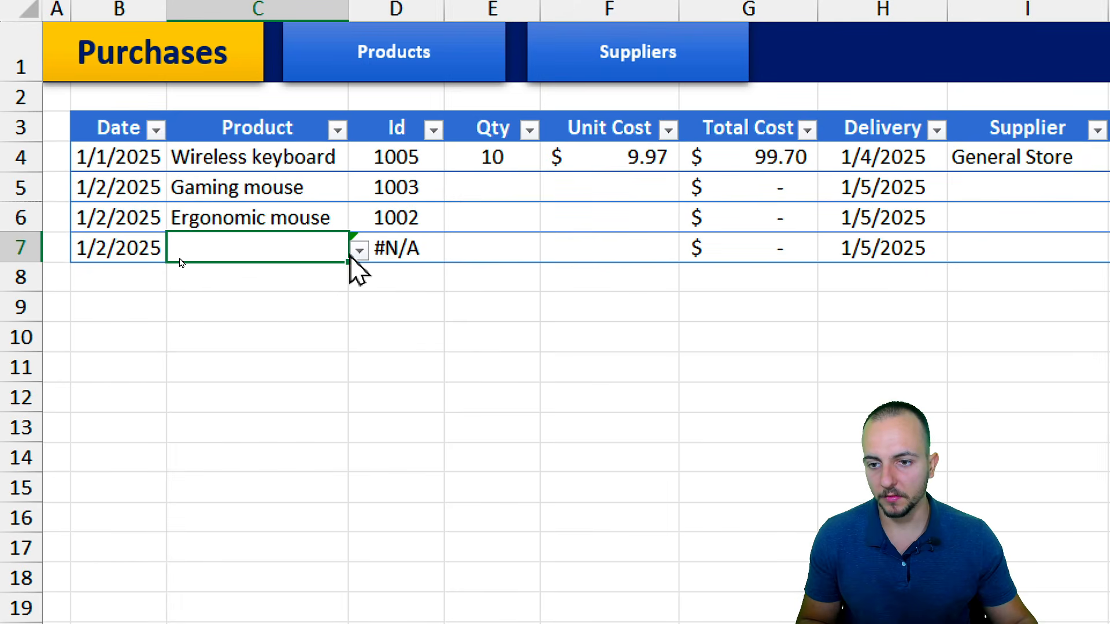
pyautogui.click(359, 250)
pyautogui.click(240, 409)
# Step: Enter quantities 20, 15 and 5 for the Gaming mouse, Ergonomic mouse and LCD monitor purchases
pyautogui.click(504, 189)
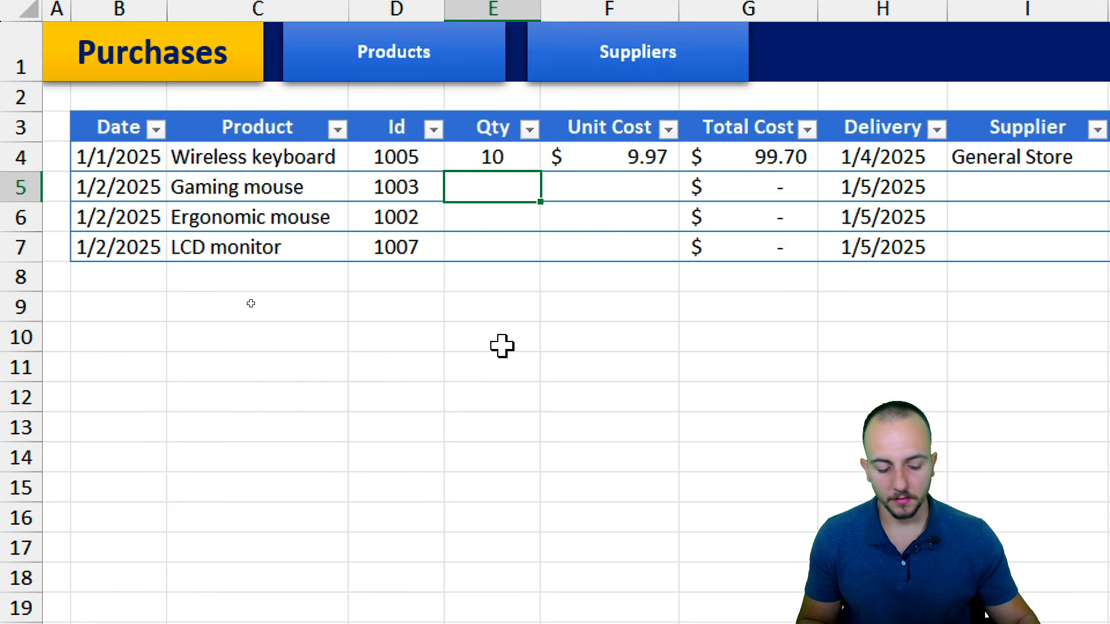
pyautogui.write('20')
pyautogui.press('Return')
pyautogui.write('15')
pyautogui.press('Return')
pyautogui.write('5')
pyautogui.press('Return')
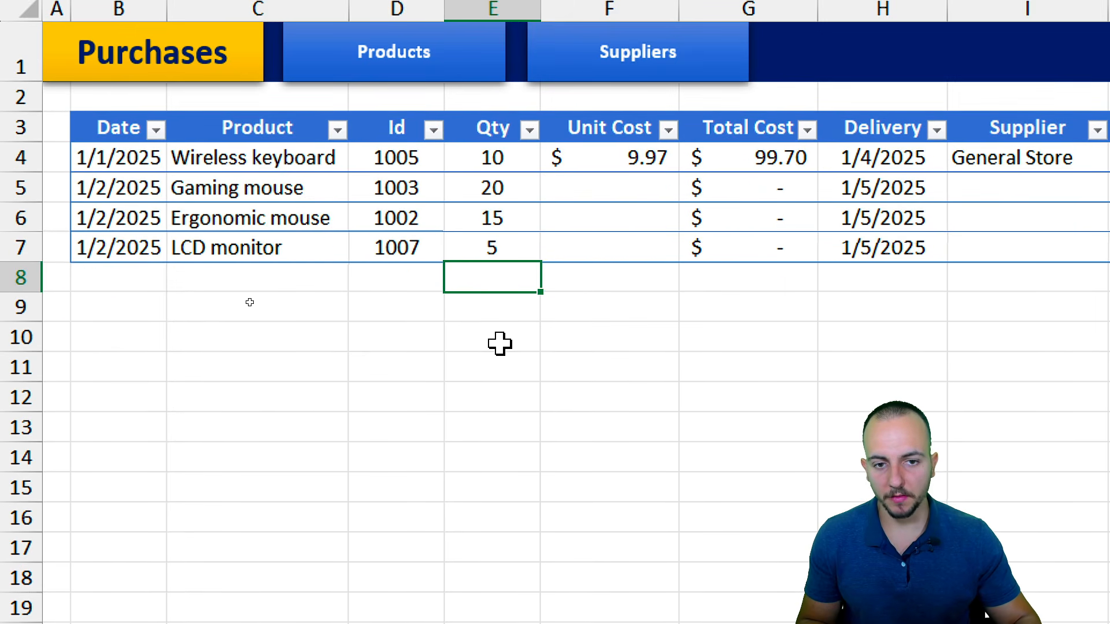
# Step: Enter unit costs of 10, 20 and 500 for the Gaming mouse, Ergonomic mouse and LCD monitor purchases
pyautogui.click(629, 183)
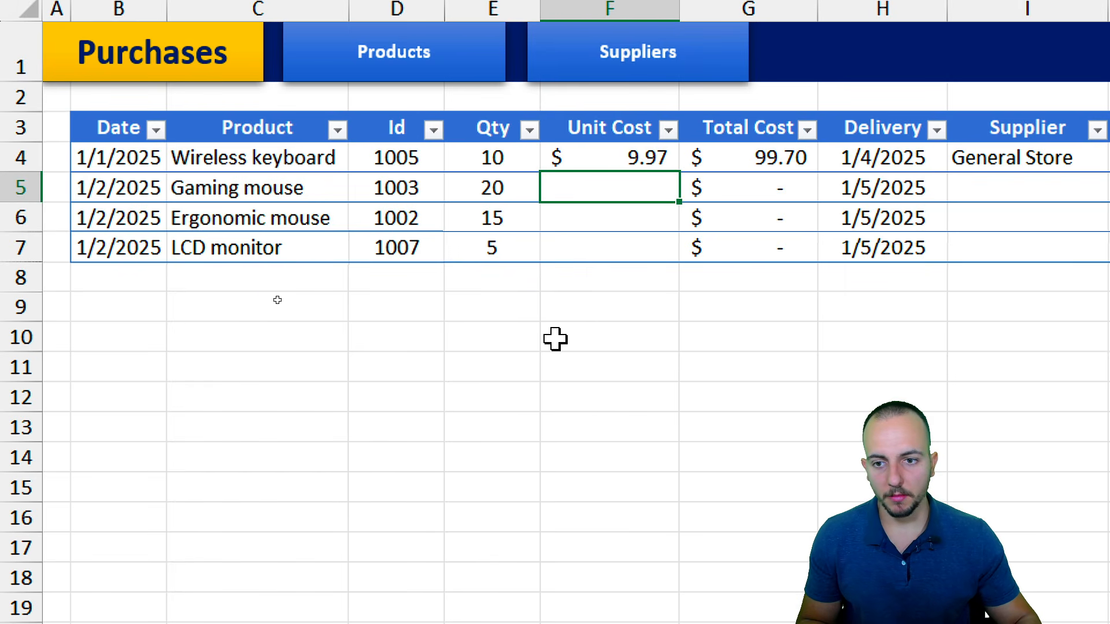
pyautogui.write('10')
pyautogui.press('Return')
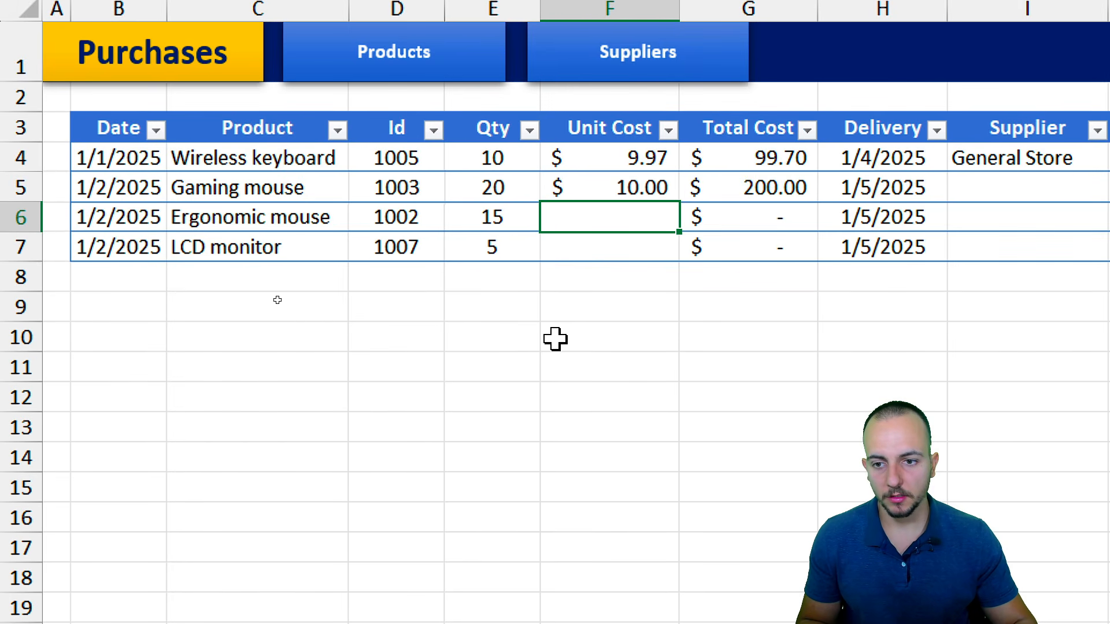
pyautogui.write('20')
pyautogui.press('Return')
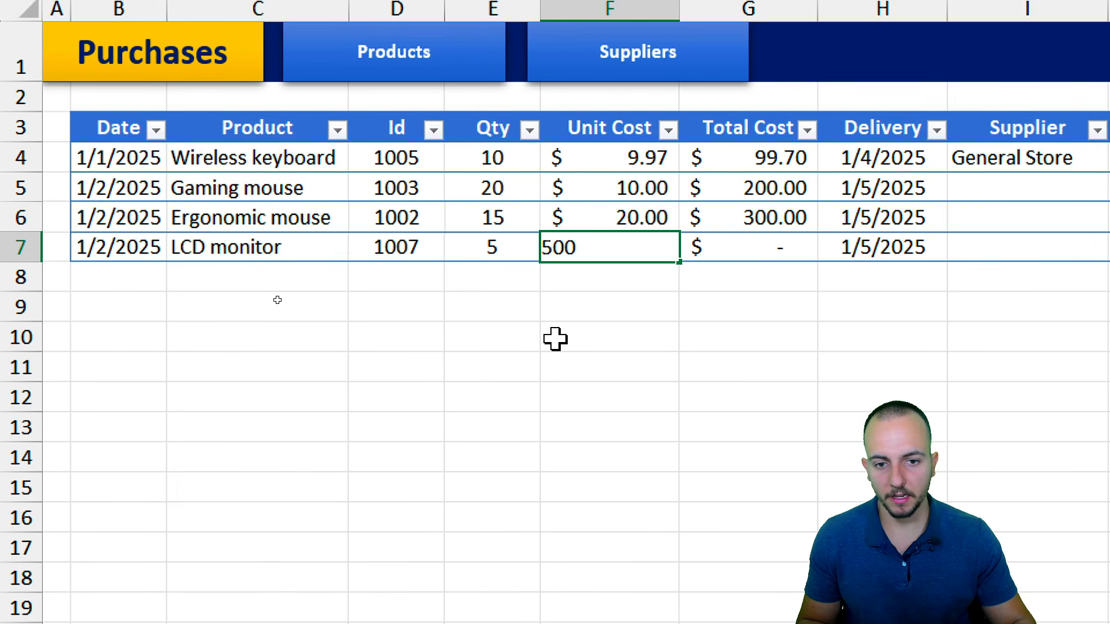
pyautogui.press('Return')
# Step: Choose General Store, Electronics Store and Supermarket as the suppliers for the purchases in rows 5, 6 and 7
pyautogui.hscroll(6, 752, 324)
pyautogui.click(486, 191)
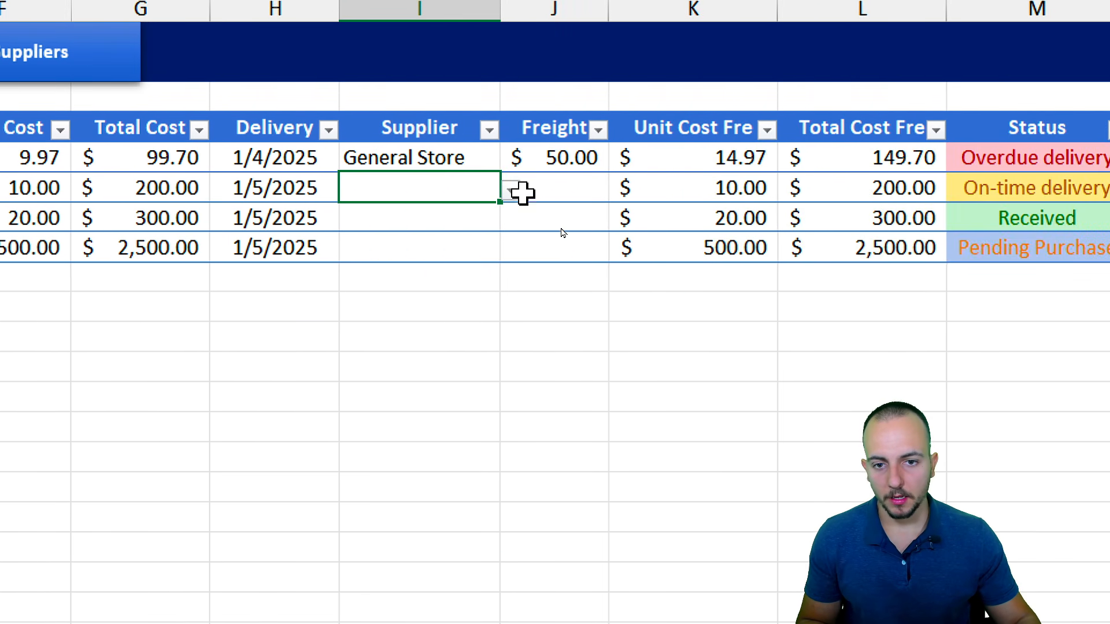
pyautogui.click(512, 192)
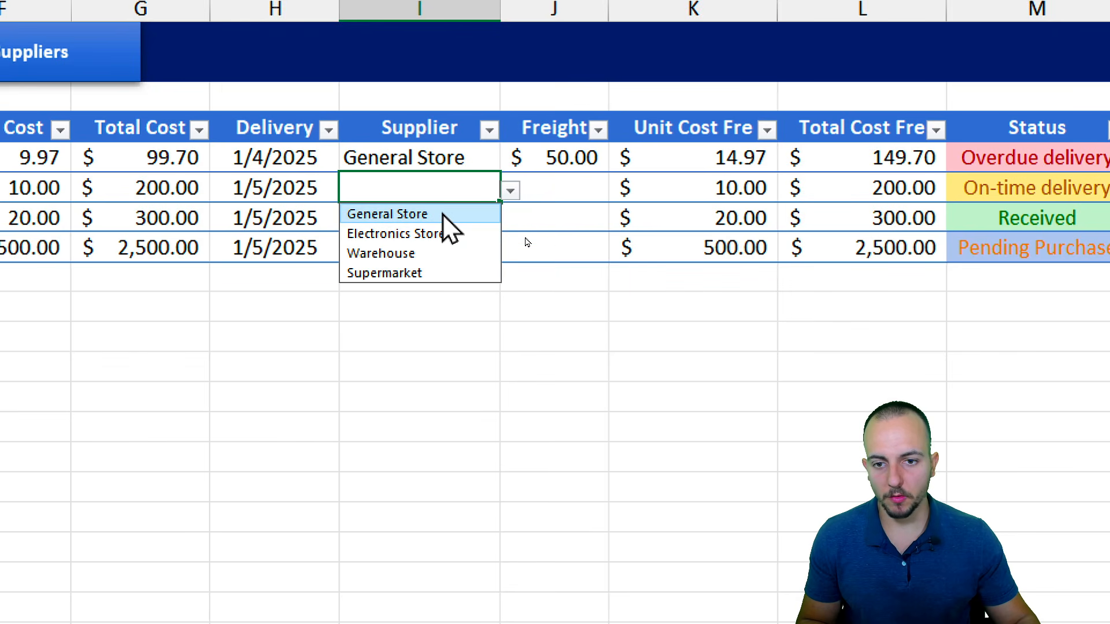
pyautogui.click(443, 214)
pyautogui.click(471, 213)
pyautogui.click(511, 220)
pyautogui.click(448, 262)
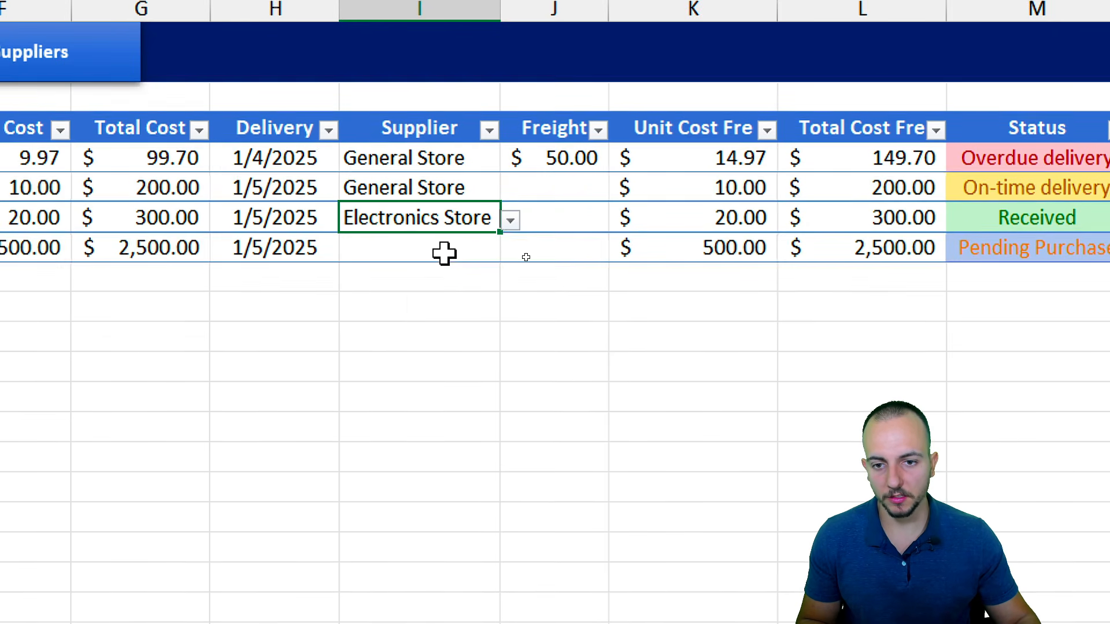
pyautogui.click(444, 253)
pyautogui.click(511, 250)
pyautogui.click(399, 333)
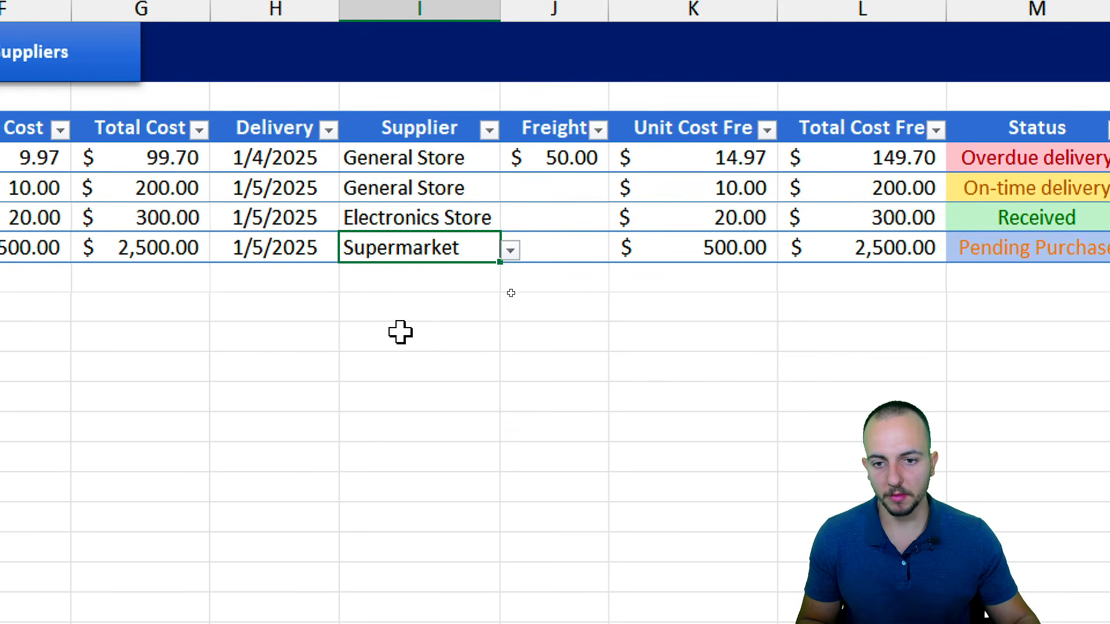
# Step: Enter freight of 0, 100 and 20 for the purchases in rows 5 to 7
pyautogui.click(585, 189)
pyautogui.write('0')
pyautogui.press('Return')
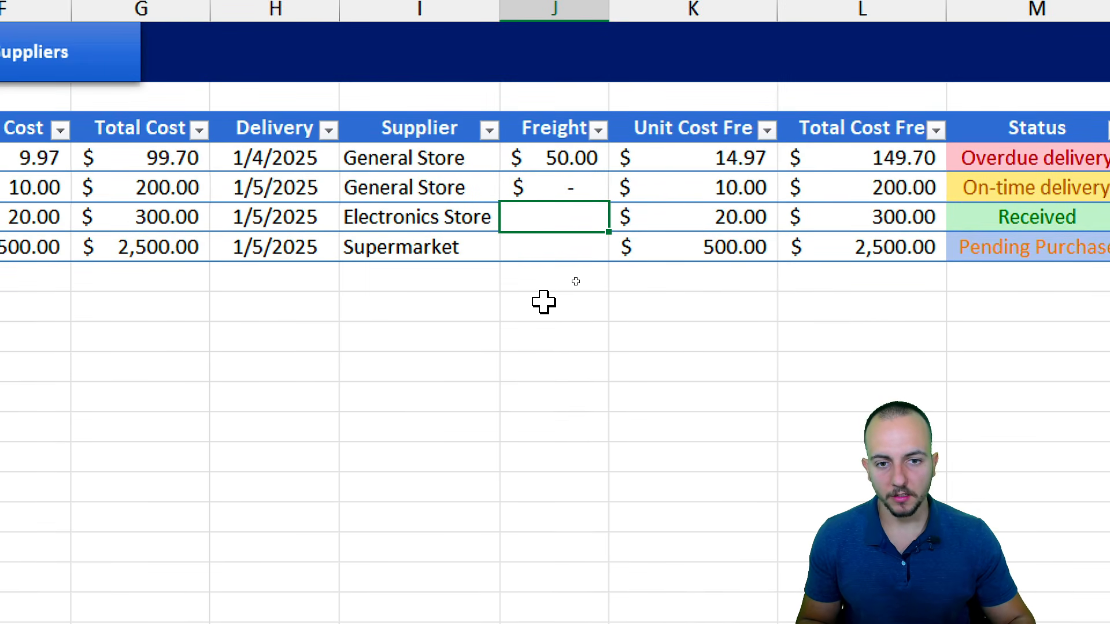
pyautogui.write('100')
pyautogui.press('Return')
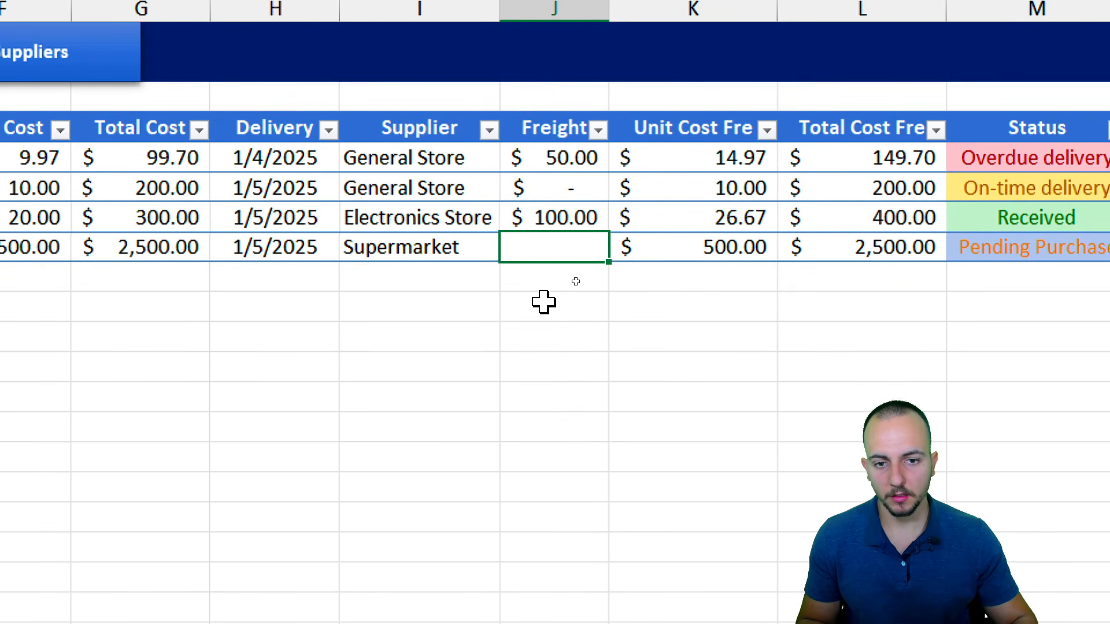
pyautogui.press('Return')
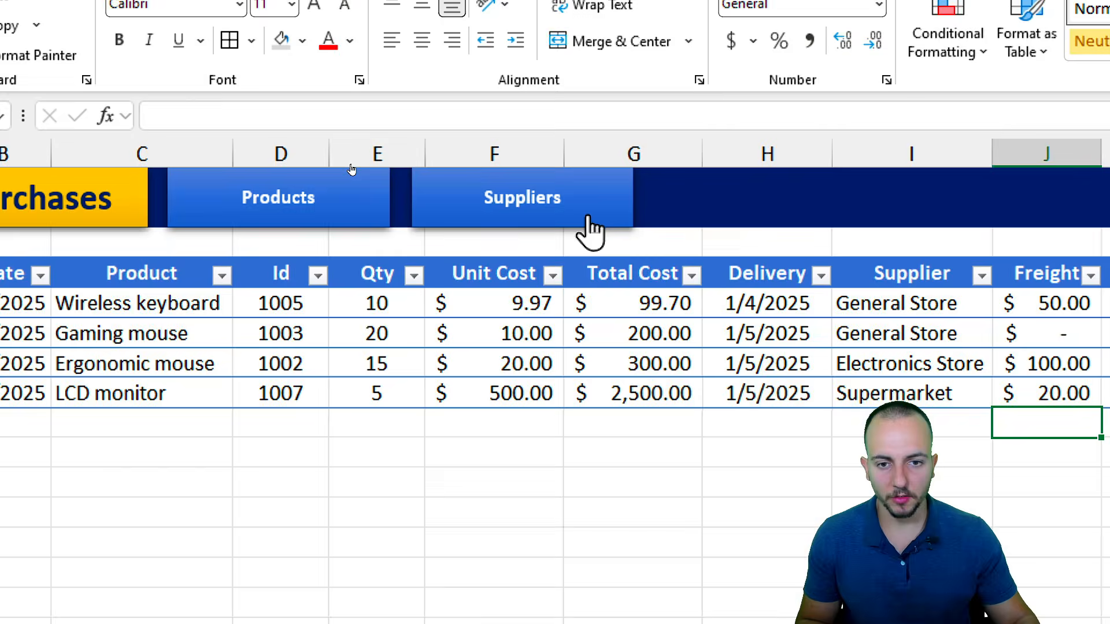
# Step: On the Suppliers sheet, review each supplier's Qty Purchased against the Start and End dates above the table
pyautogui.click(589, 232)
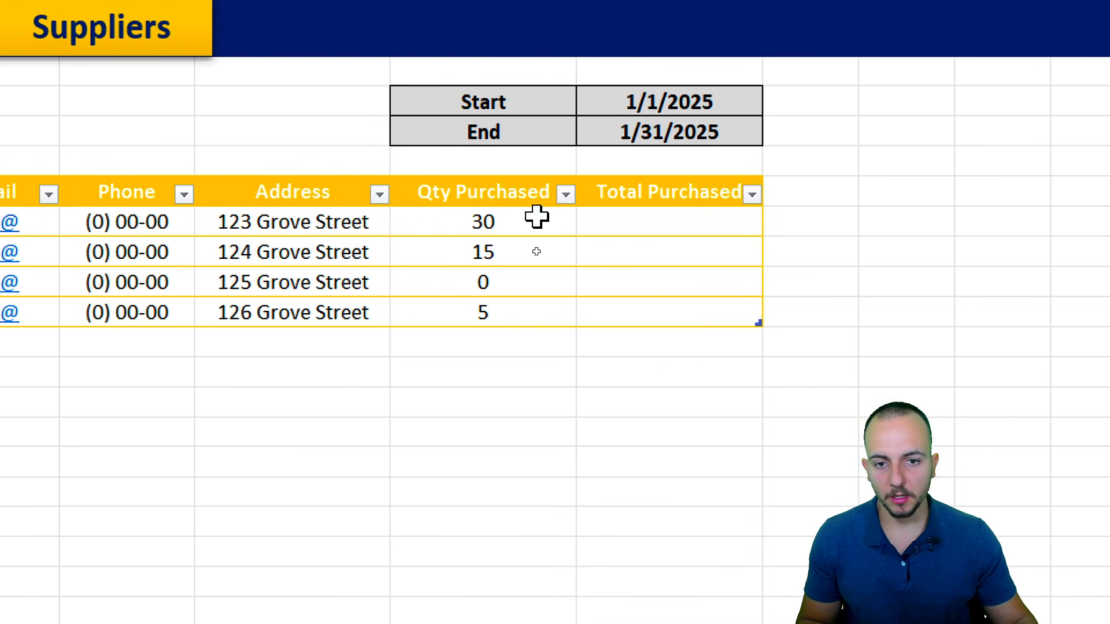
pyautogui.moveTo(525, 198); pyautogui.dragTo(513, 304)
pyautogui.click(520, 226)
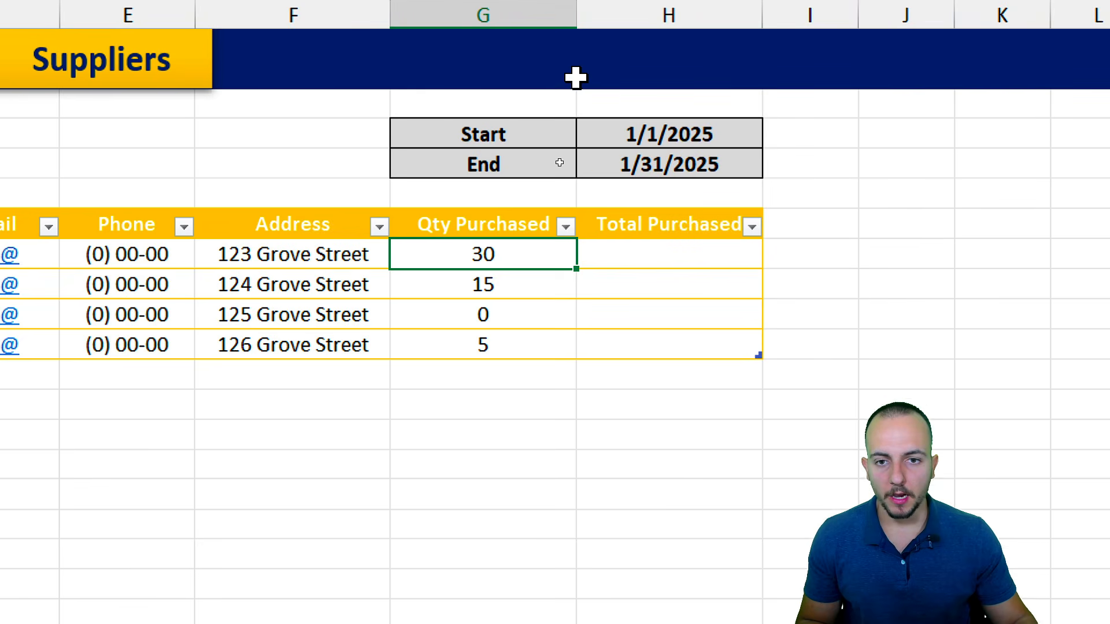
pyautogui.moveTo(524, 102); pyautogui.dragTo(587, 102)
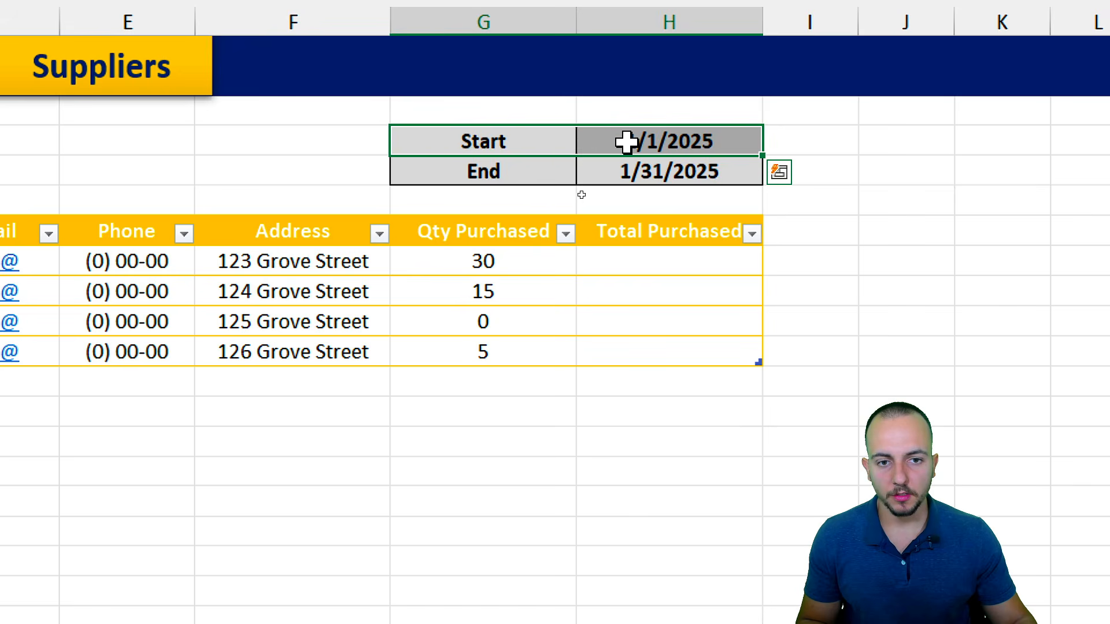
pyautogui.moveTo(611, 167); pyautogui.dragTo(544, 176)
pyautogui.click(548, 142)
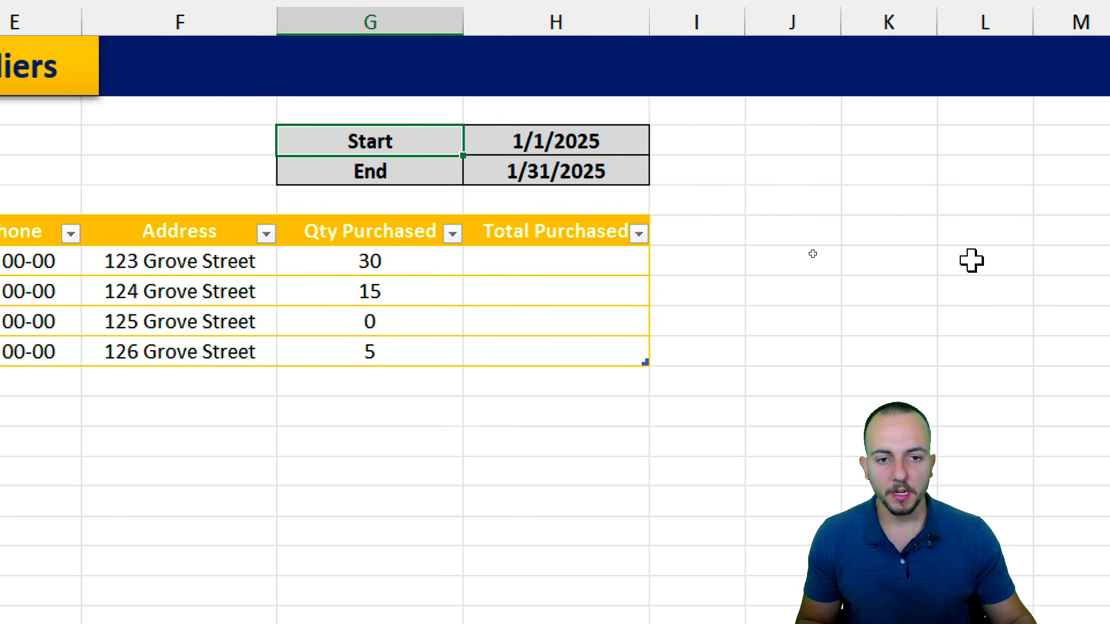
pyautogui.moveTo(352, 234); pyautogui.dragTo(355, 352)
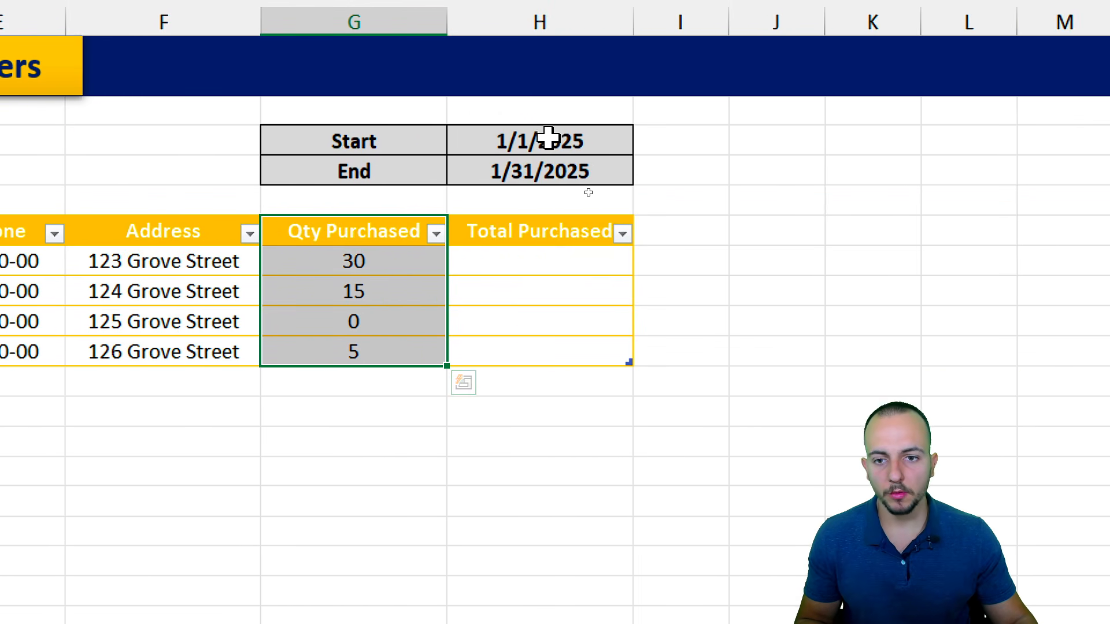
pyautogui.moveTo(412, 139); pyautogui.dragTo(517, 172)
pyautogui.click(555, 149)
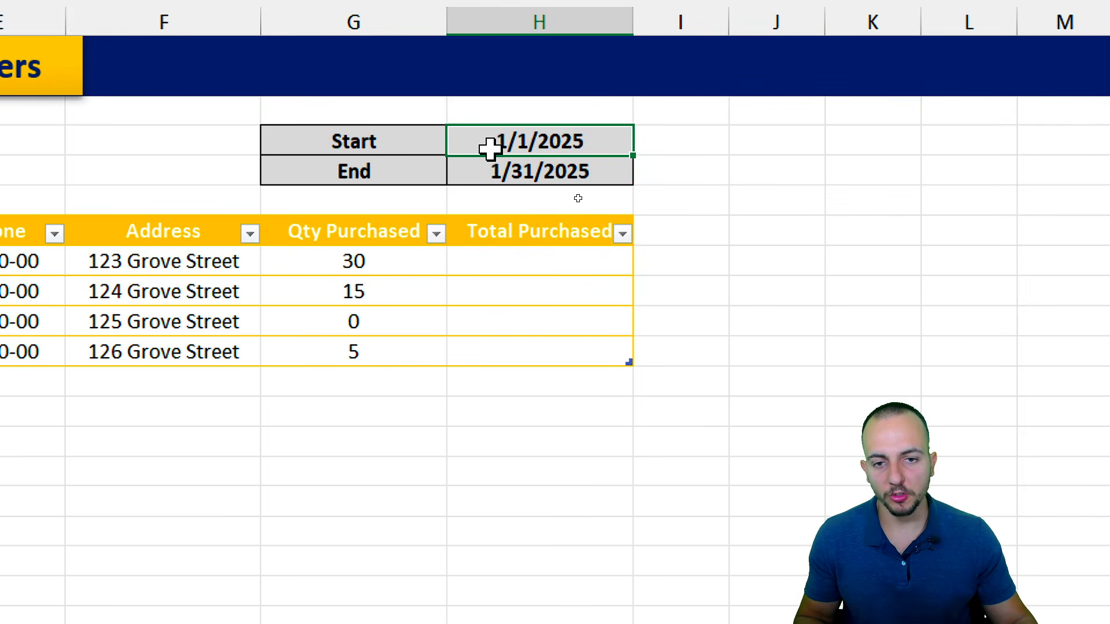
pyautogui.click(566, 172)
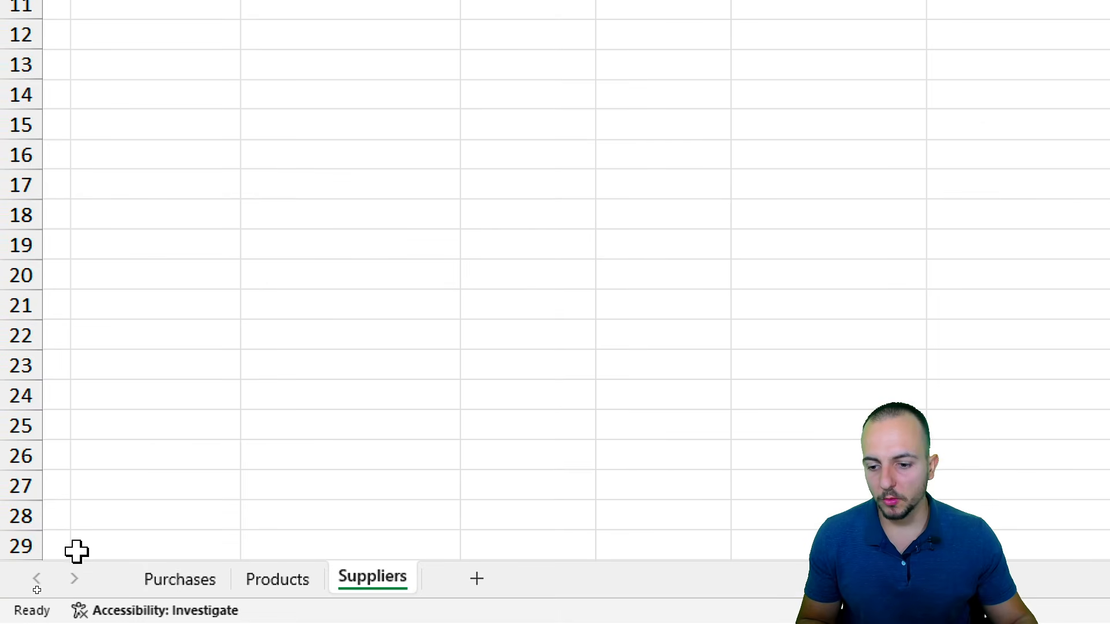
# Step: On the Purchases sheet, set the first purchase's supplier to Warehouse and fill it down through row 7
pyautogui.click(164, 567)
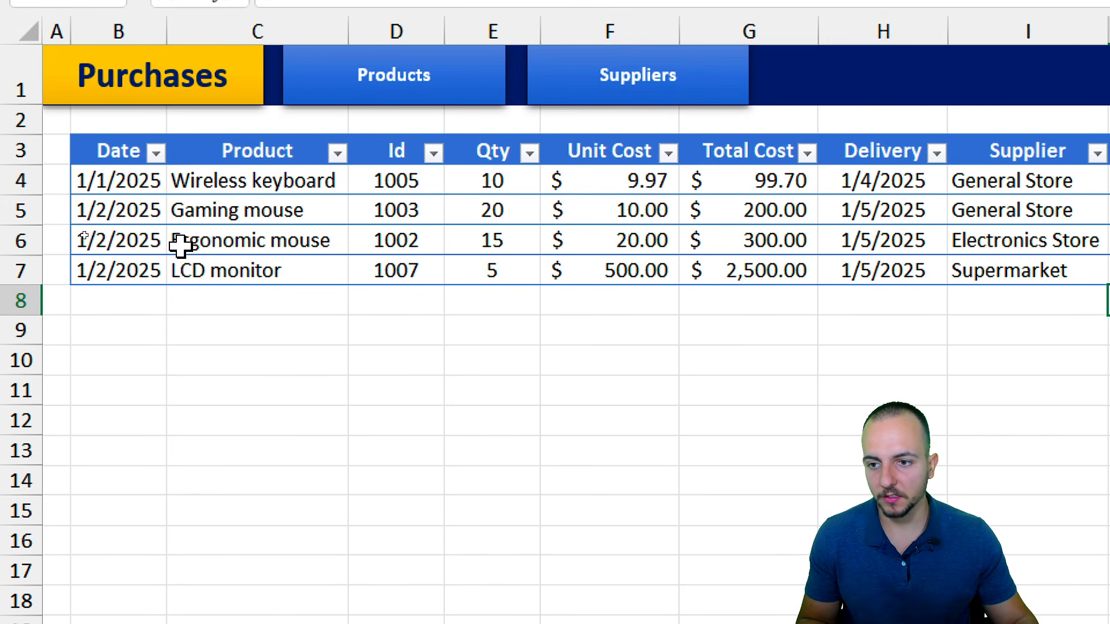
pyautogui.click(1067, 183)
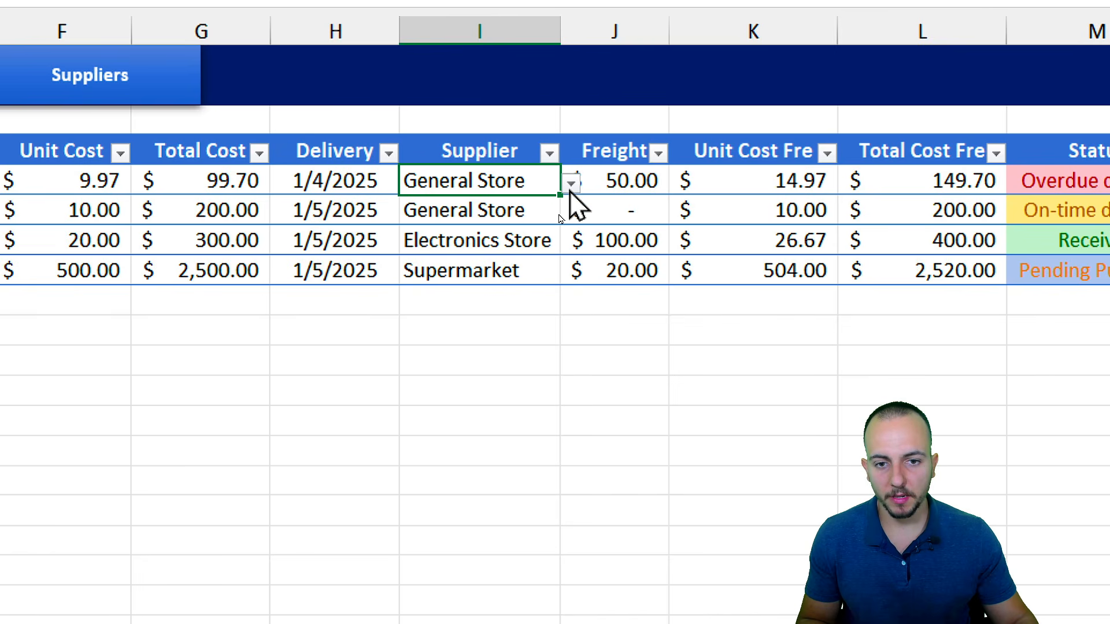
pyautogui.click(570, 184)
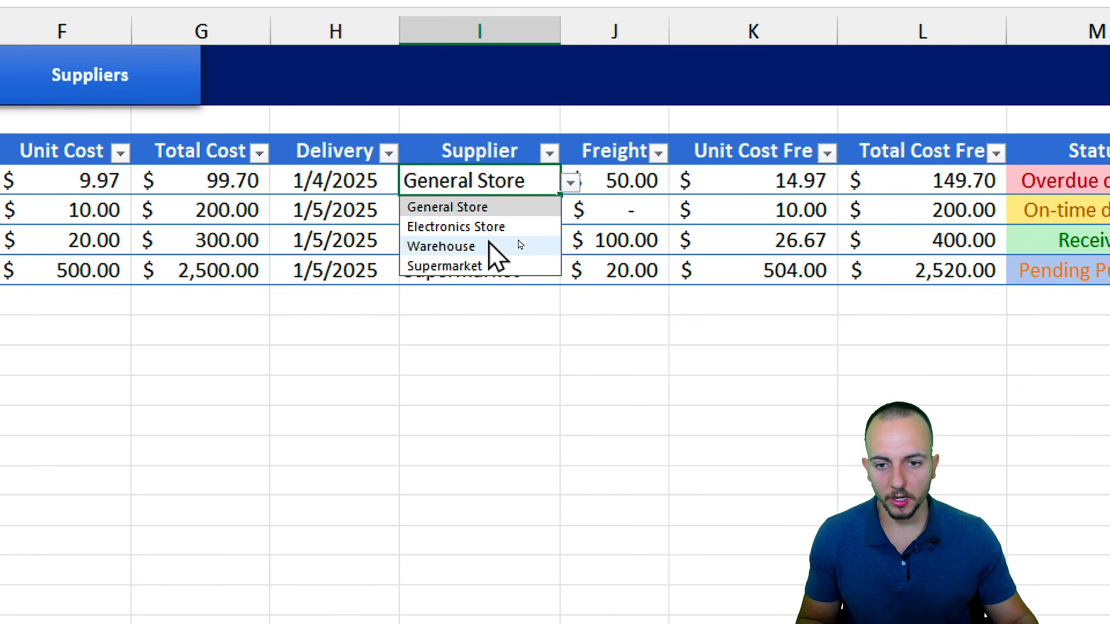
pyautogui.click(494, 248)
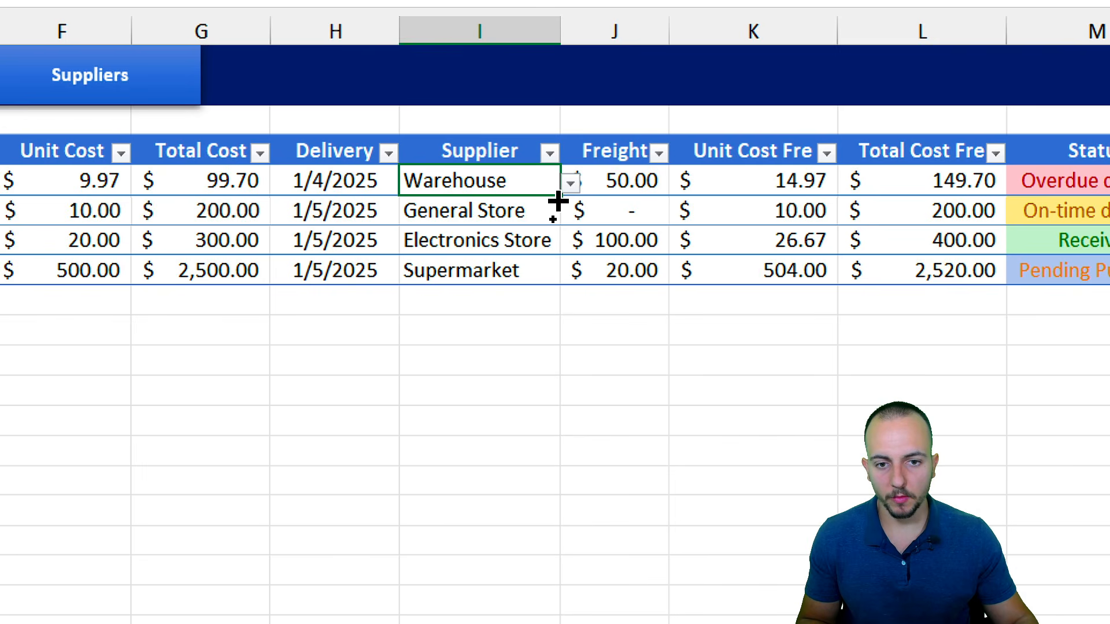
pyautogui.moveTo(558, 200); pyautogui.dragTo(530, 280)
pyautogui.click(461, 248)
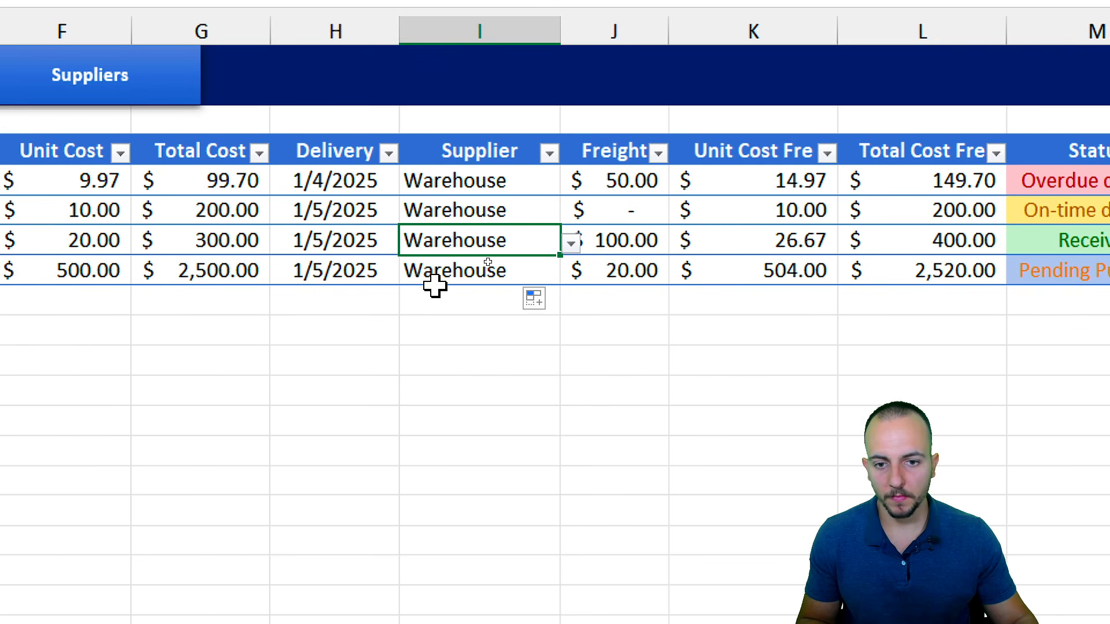
# Step: Change the Ergonomic mouse and LCD monitor purchase dates in rows 6 and 7 to 2/1/2025
pyautogui.click(119, 181)
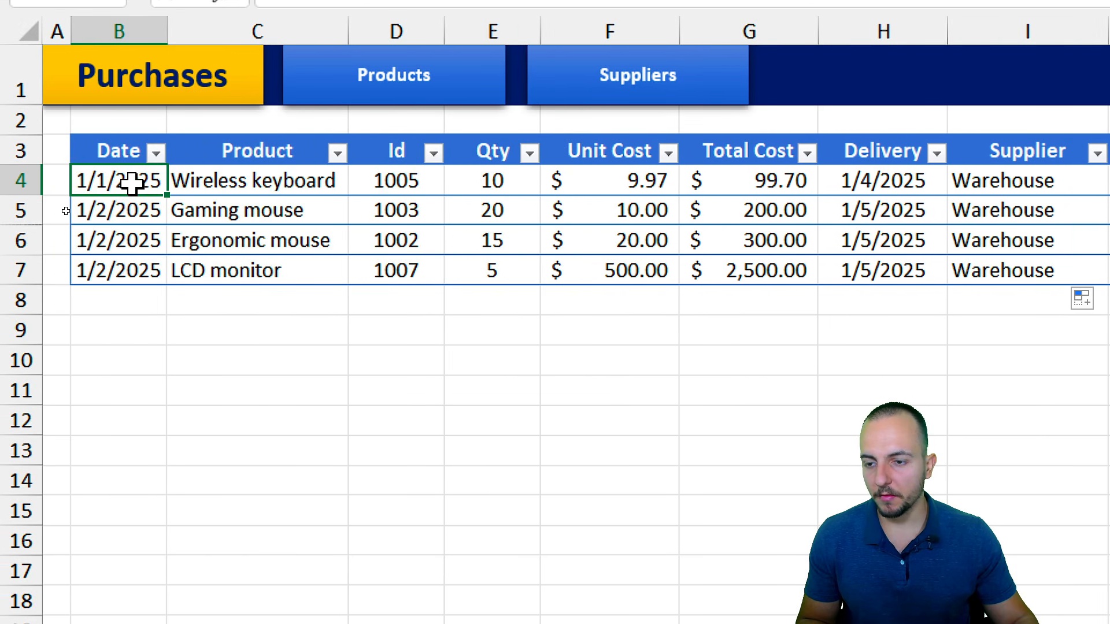
pyautogui.click(70, 183)
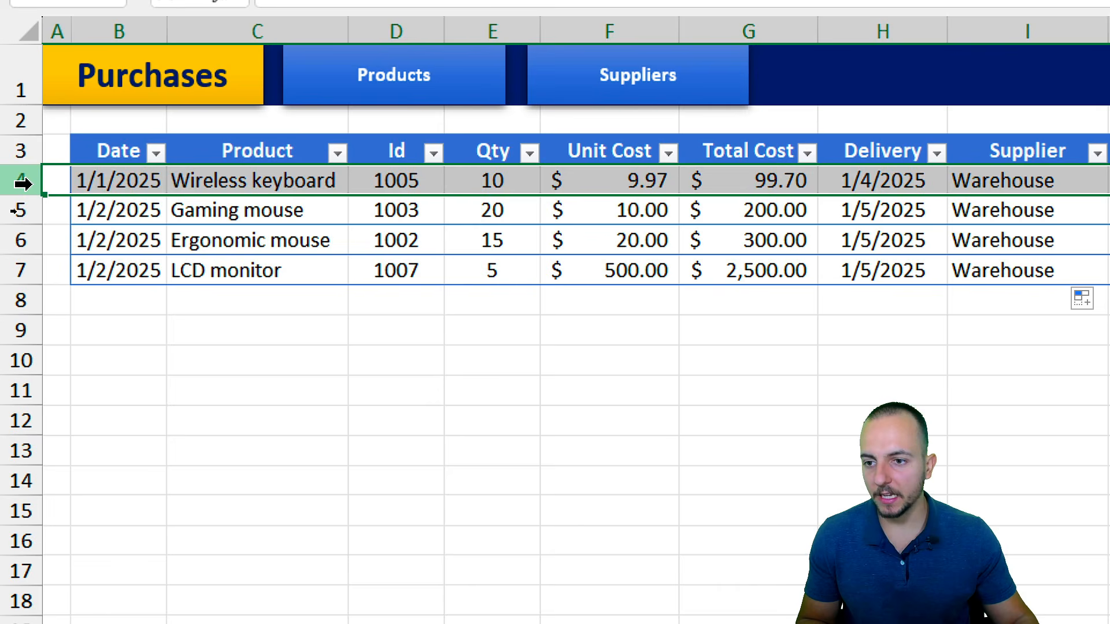
pyautogui.click(124, 185)
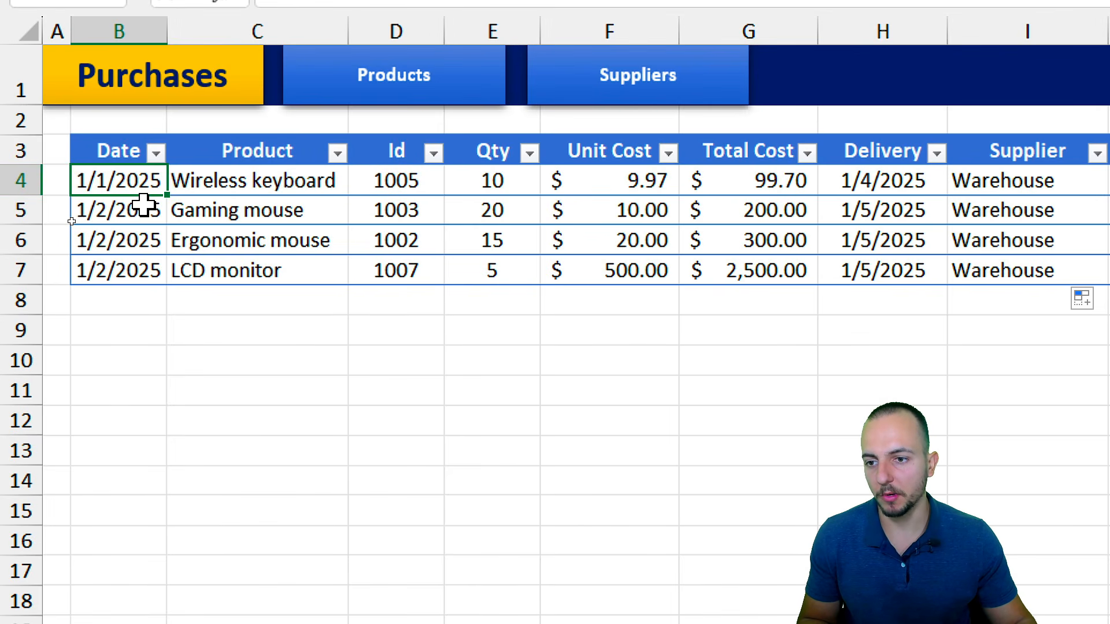
pyautogui.click(142, 239)
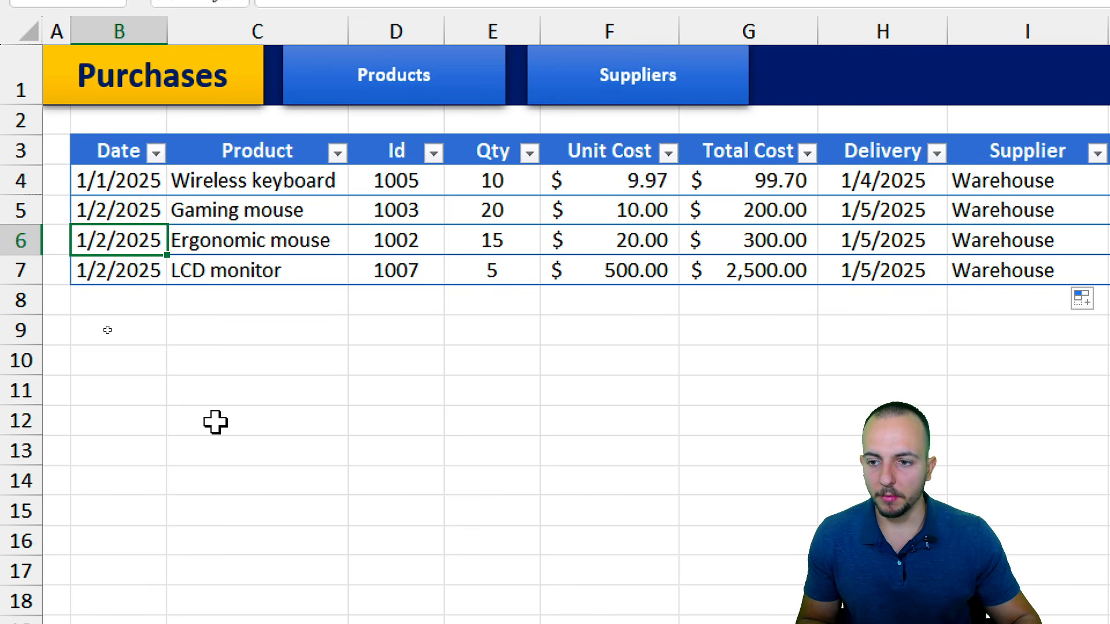
pyautogui.write('02/01/2025')
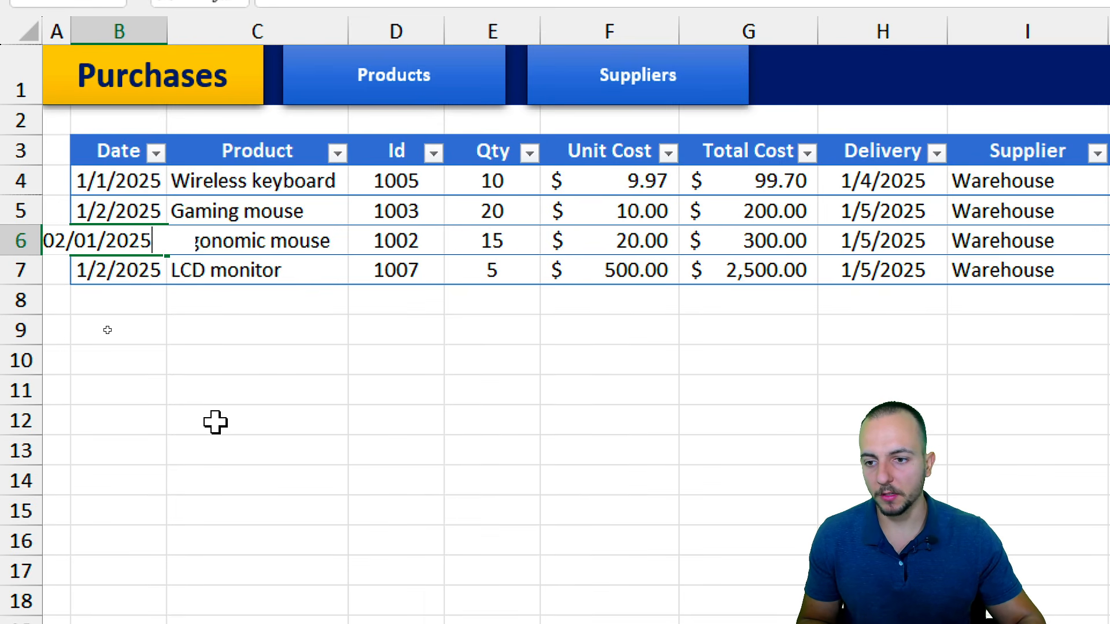
pyautogui.press('Return')
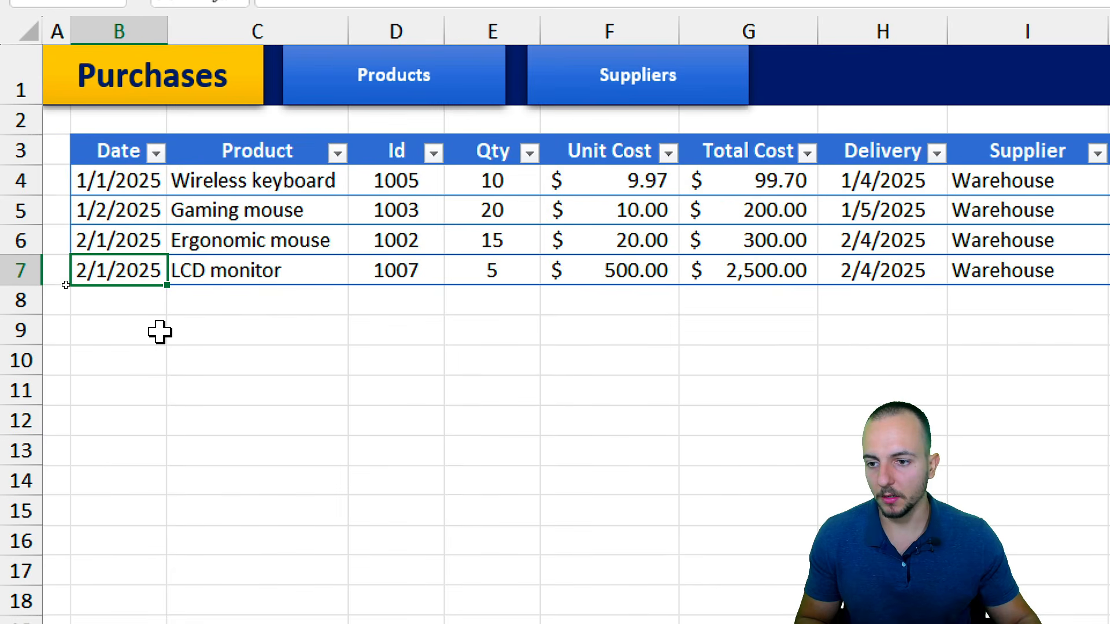
# Step: Compare the purchase dates and quantities with the Suppliers sheet's Start and End dates and Warehouse's Qty Purchased
pyautogui.moveTo(141, 237); pyautogui.dragTo(130, 277)
pyautogui.moveTo(133, 186); pyautogui.dragTo(129, 272)
pyautogui.click(130, 272)
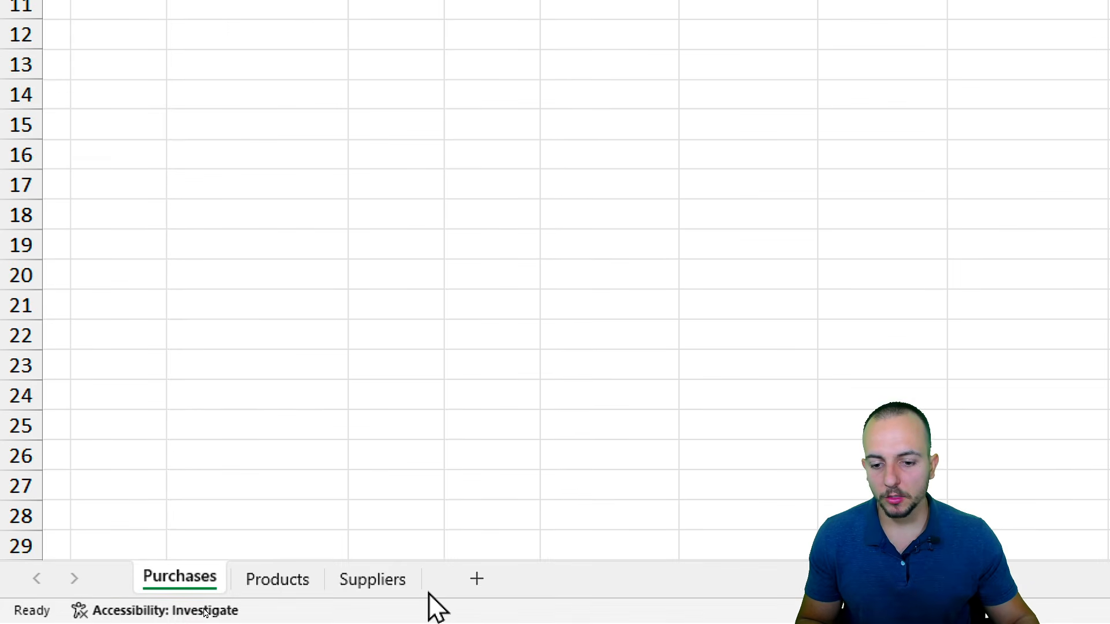
pyautogui.click(376, 578)
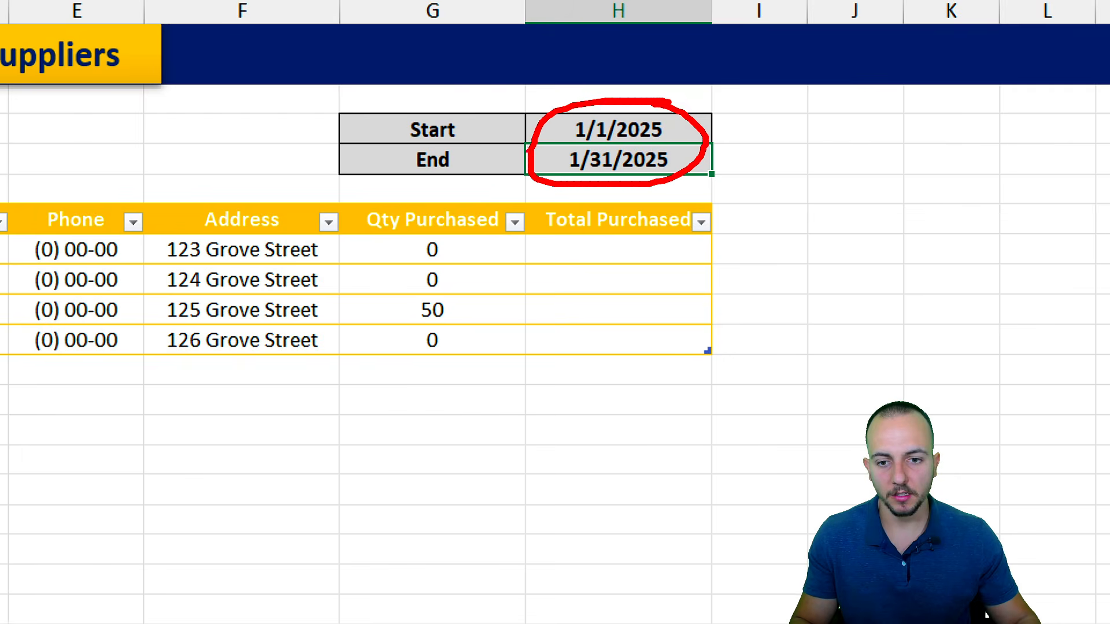
pyautogui.click(437, 310)
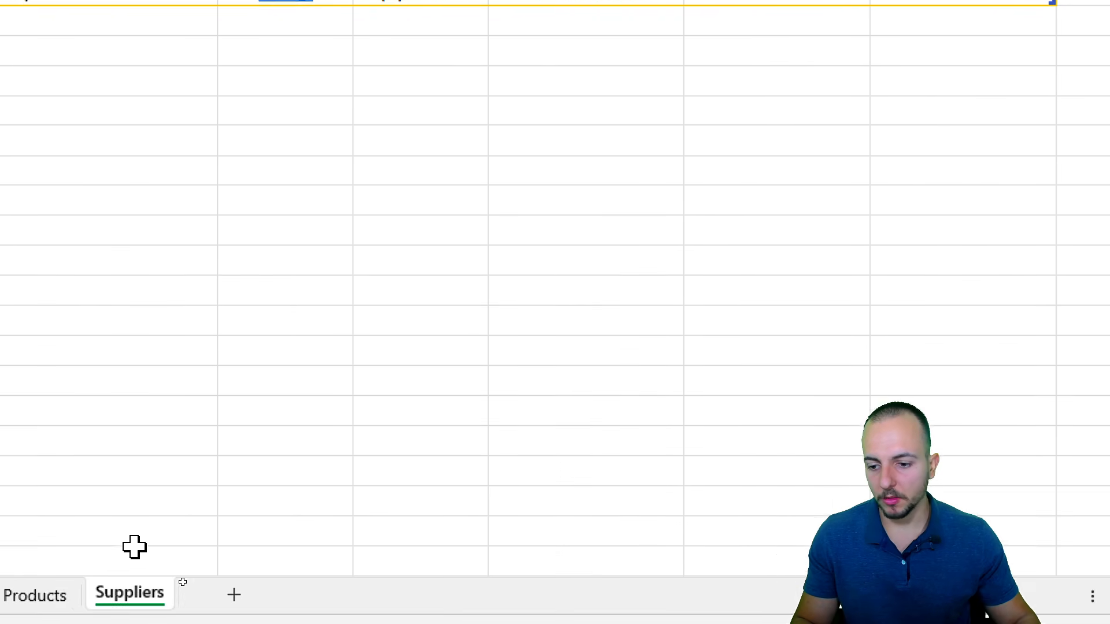
pyautogui.click(0, 601)
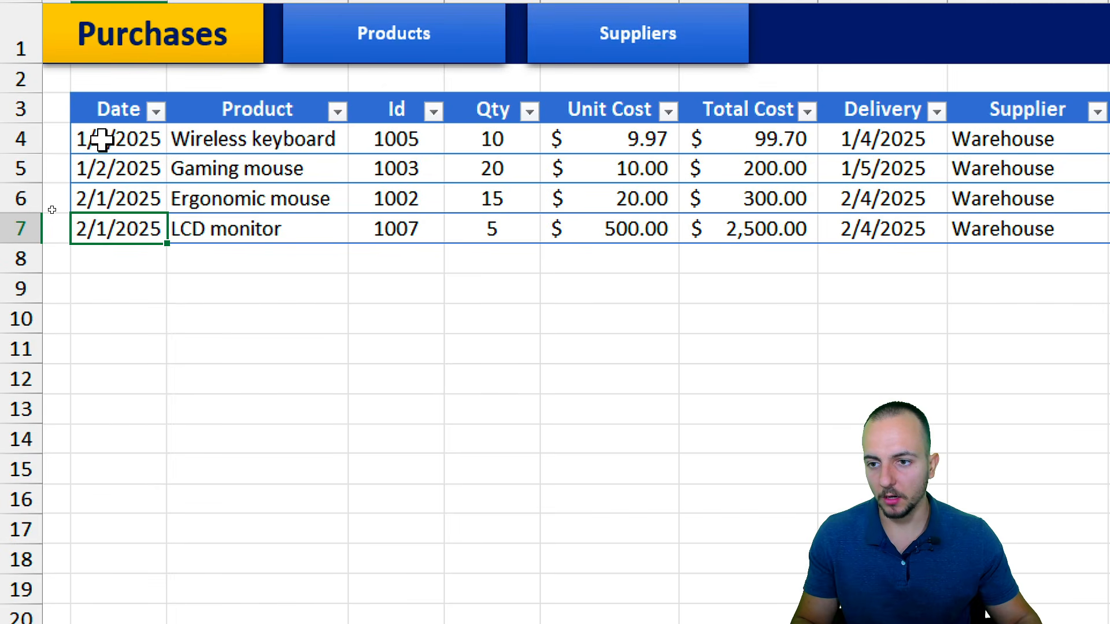
pyautogui.moveTo(102, 139); pyautogui.dragTo(117, 238)
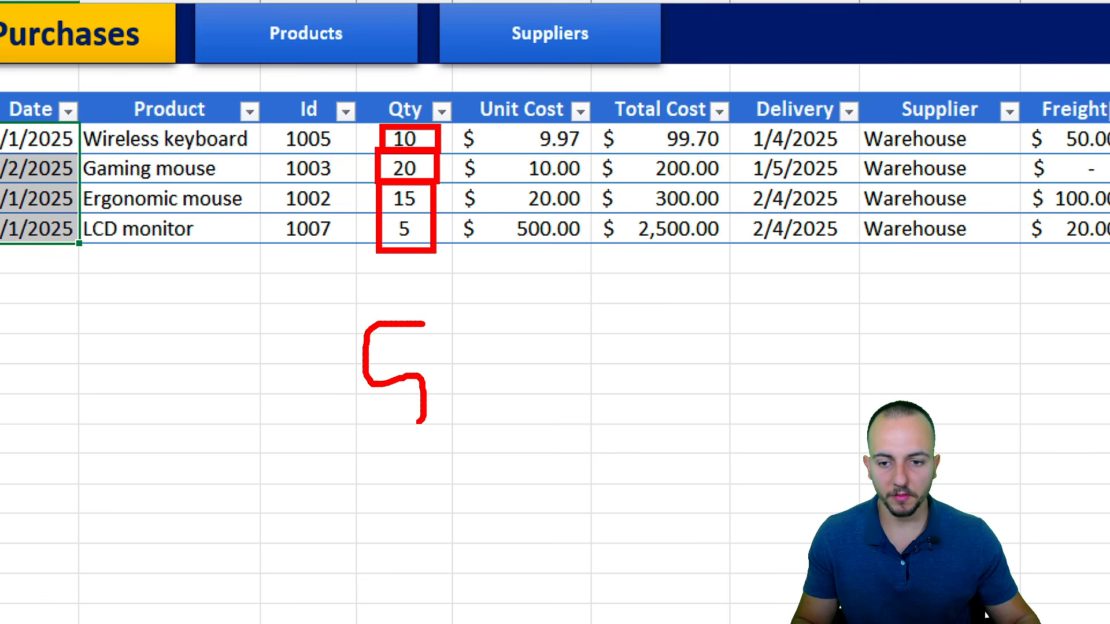
# Step: On the Suppliers sheet, check the Start and End dates against Warehouse's Qty Purchased
pyautogui.press('Escape')
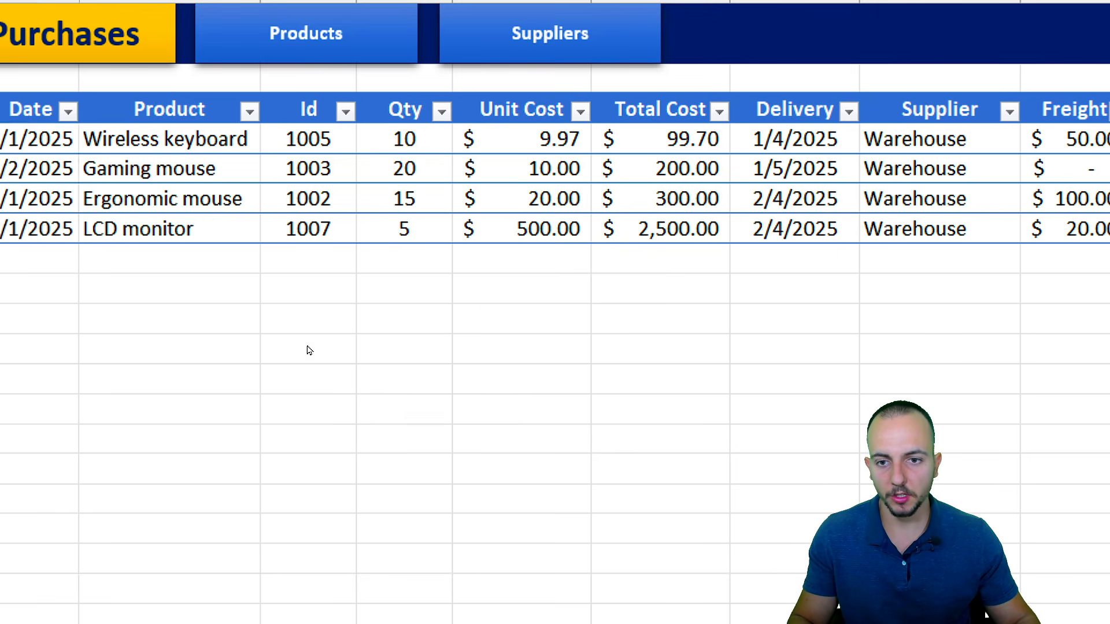
pyautogui.click(162, 408)
pyautogui.click(336, 579)
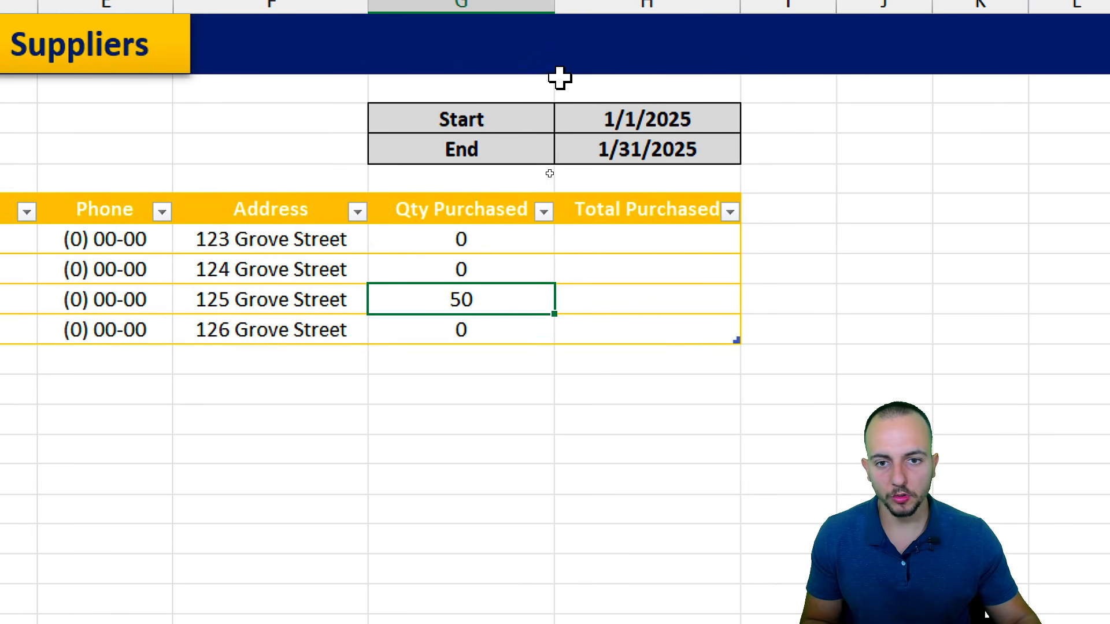
pyautogui.click(505, 115)
pyautogui.moveTo(504, 116); pyautogui.dragTo(649, 147)
pyautogui.click(675, 141)
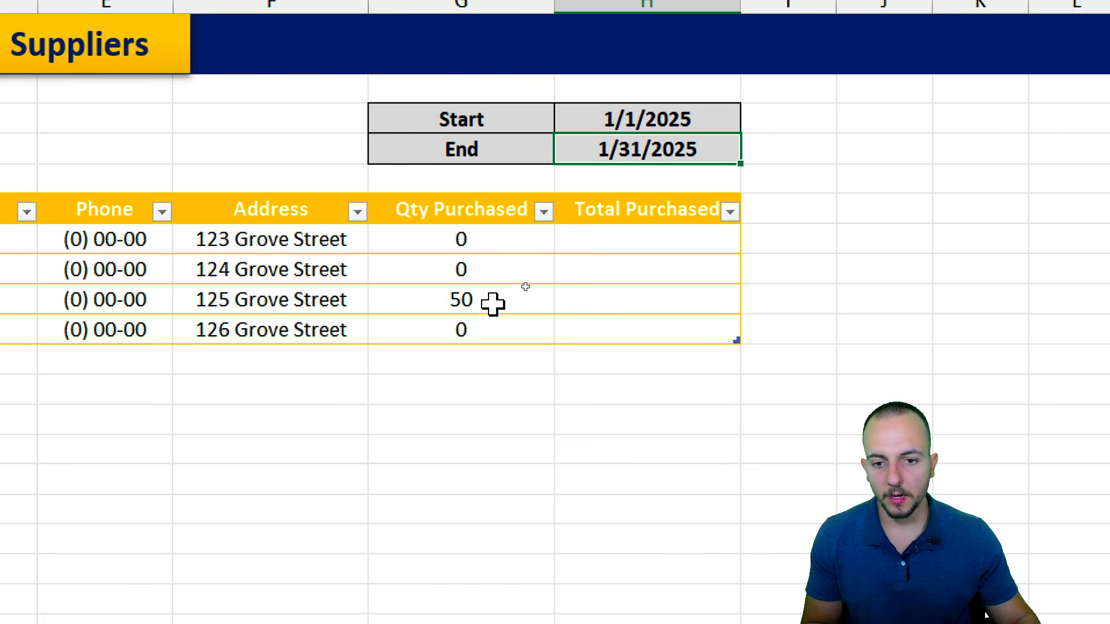
pyautogui.click(459, 298)
# Step: Extend the SUMIFS formula in the first supplier's Qty Purchased cell with the Purchases Date column, Table3[Date], as the second criteria range
pyautogui.click(495, 237)
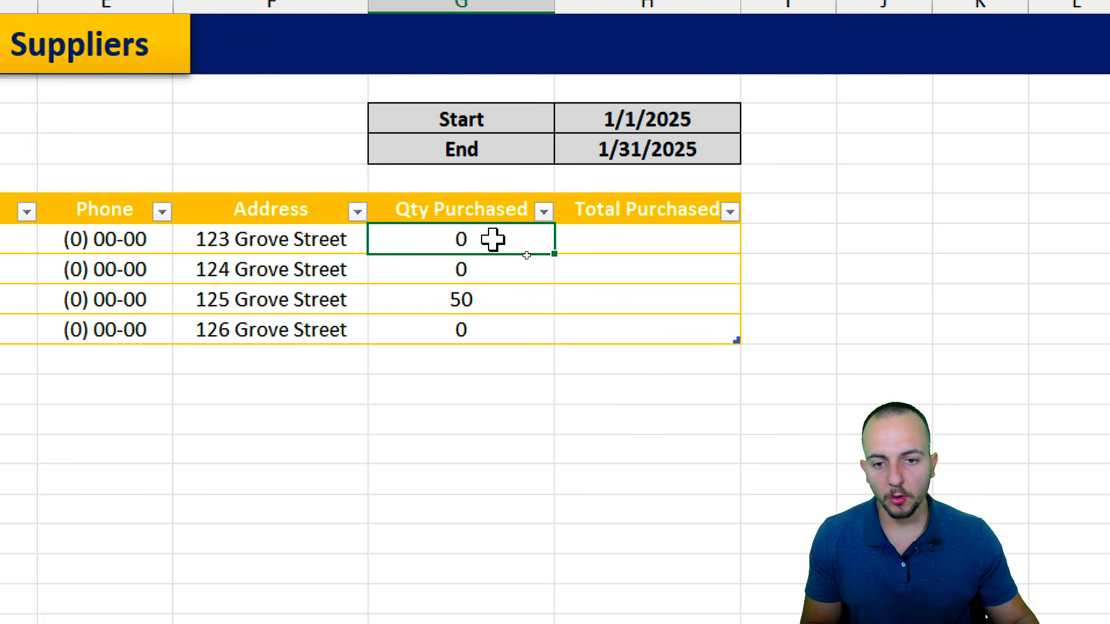
pyautogui.doubleClick(511, 246)
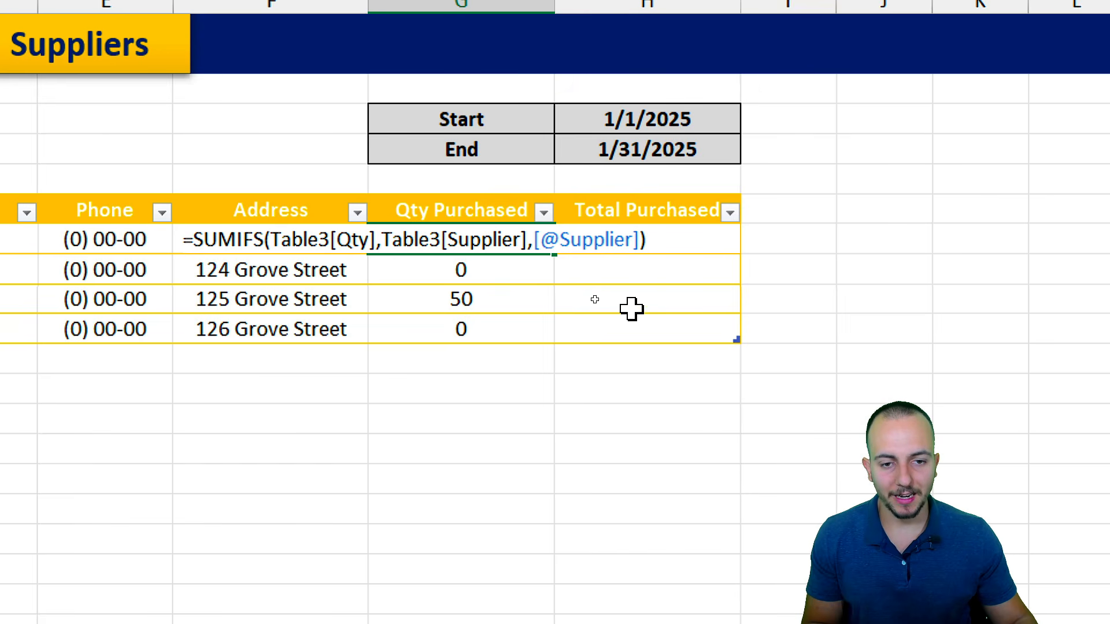
pyautogui.press('BackSpace')
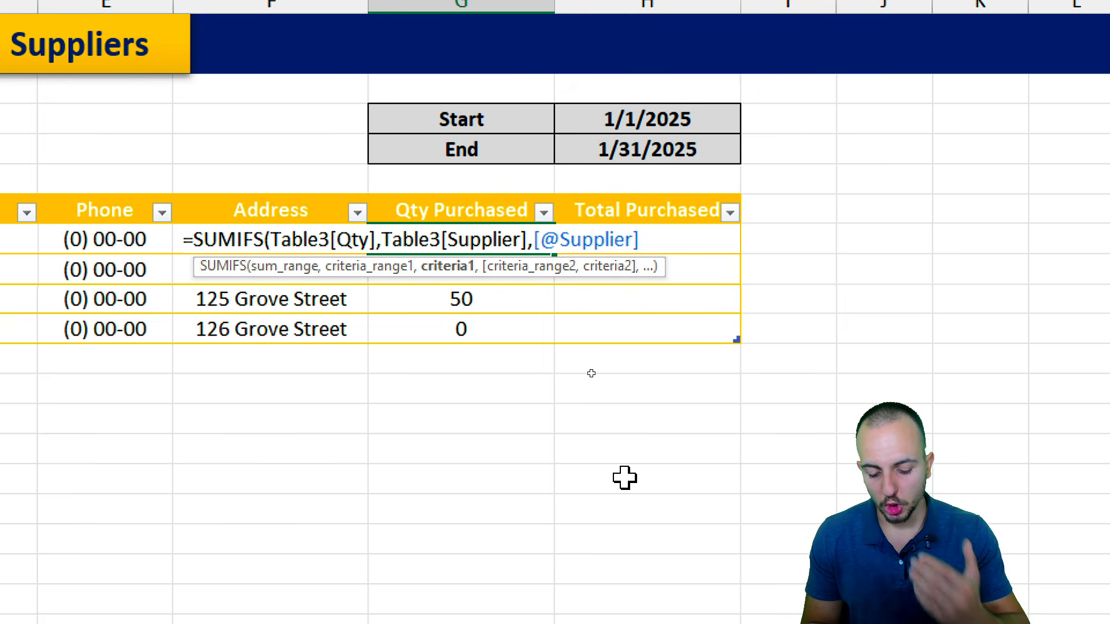
pyautogui.write(',')
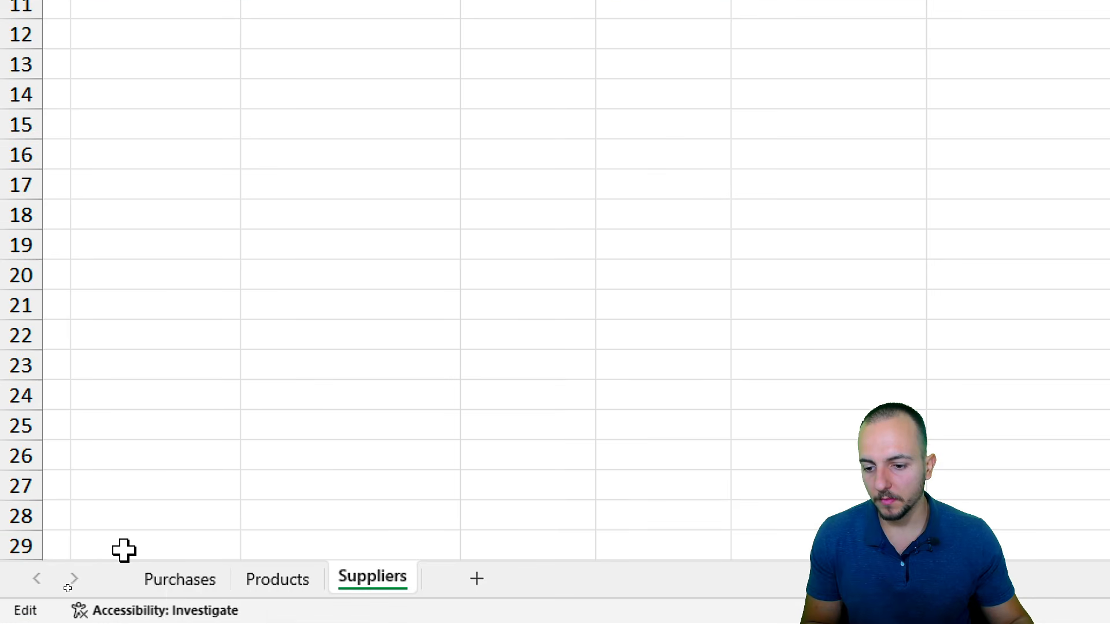
pyautogui.click(188, 581)
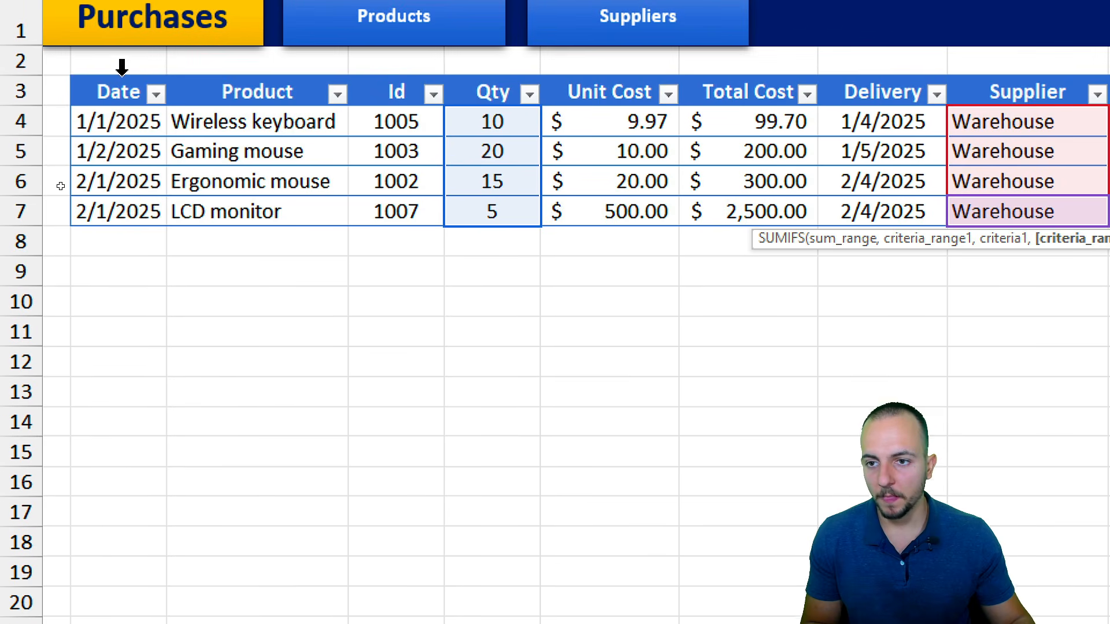
pyautogui.moveTo(141, 122); pyautogui.dragTo(137, 222)
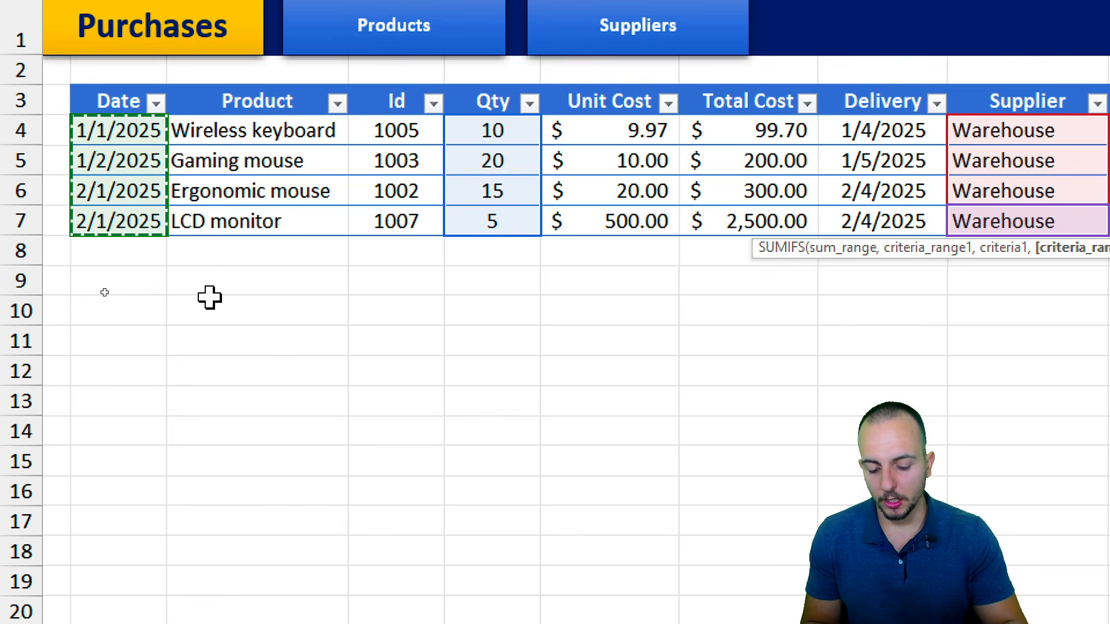
pyautogui.write(',')
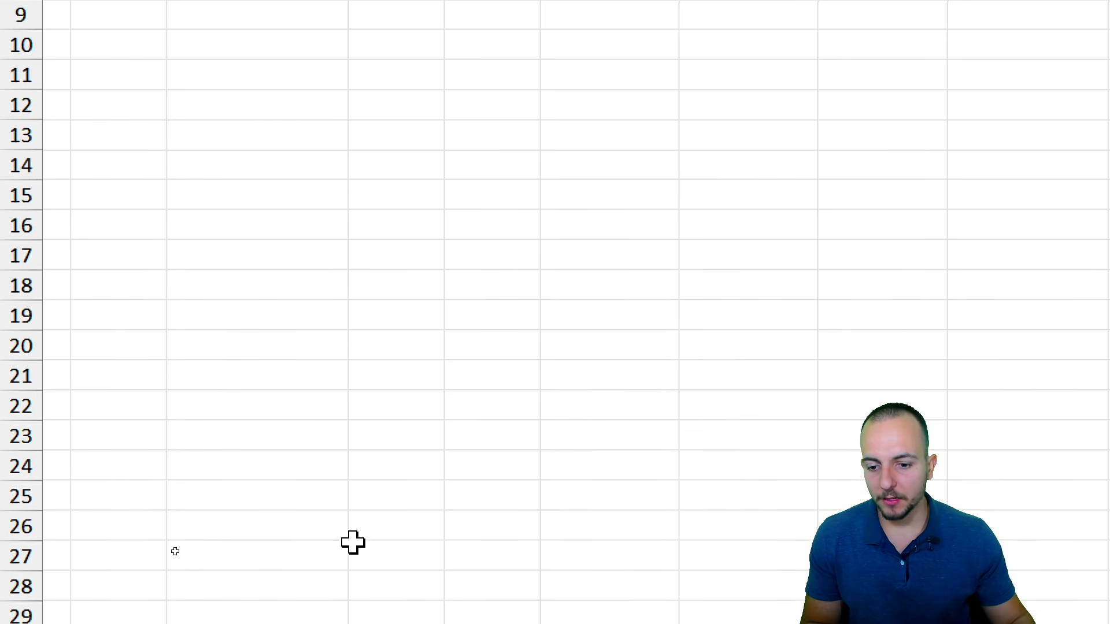
# Step: Add ">="& joined to the Start date cell H3 as the second criterion, removing the stray Suppliers! reference
pyautogui.click(375, 578)
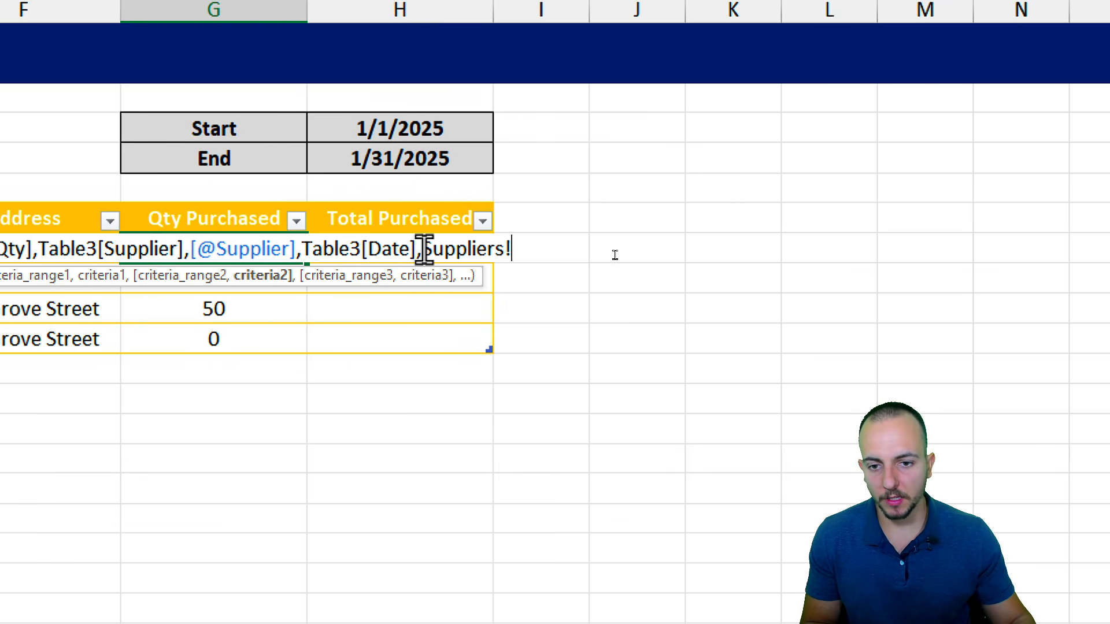
pyautogui.moveTo(426, 250); pyautogui.dragTo(511, 250)
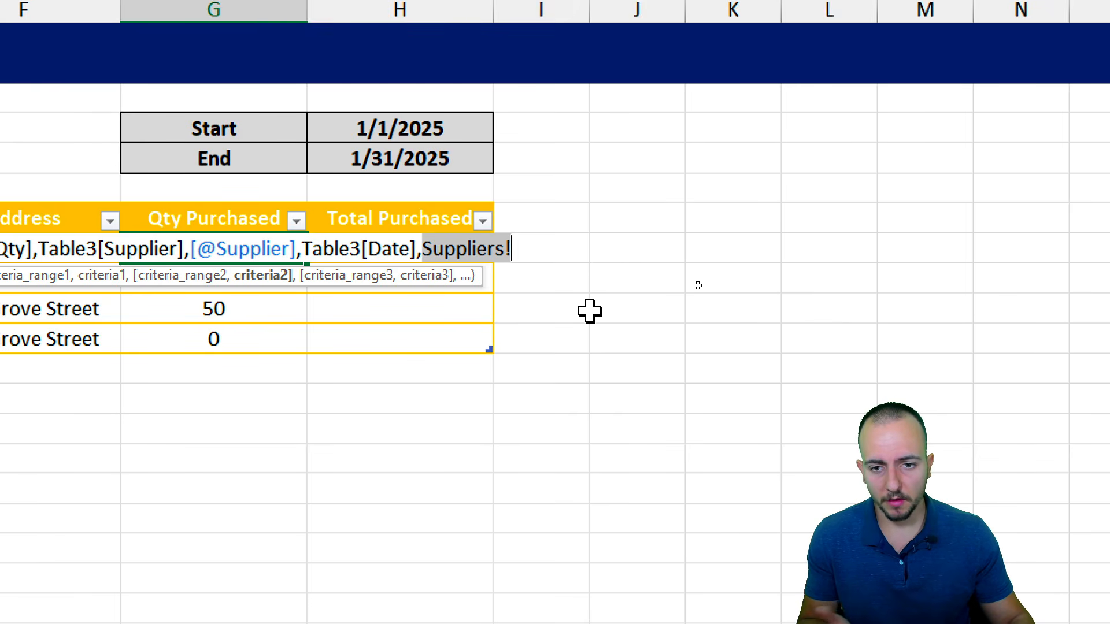
pyautogui.press('BackSpace')
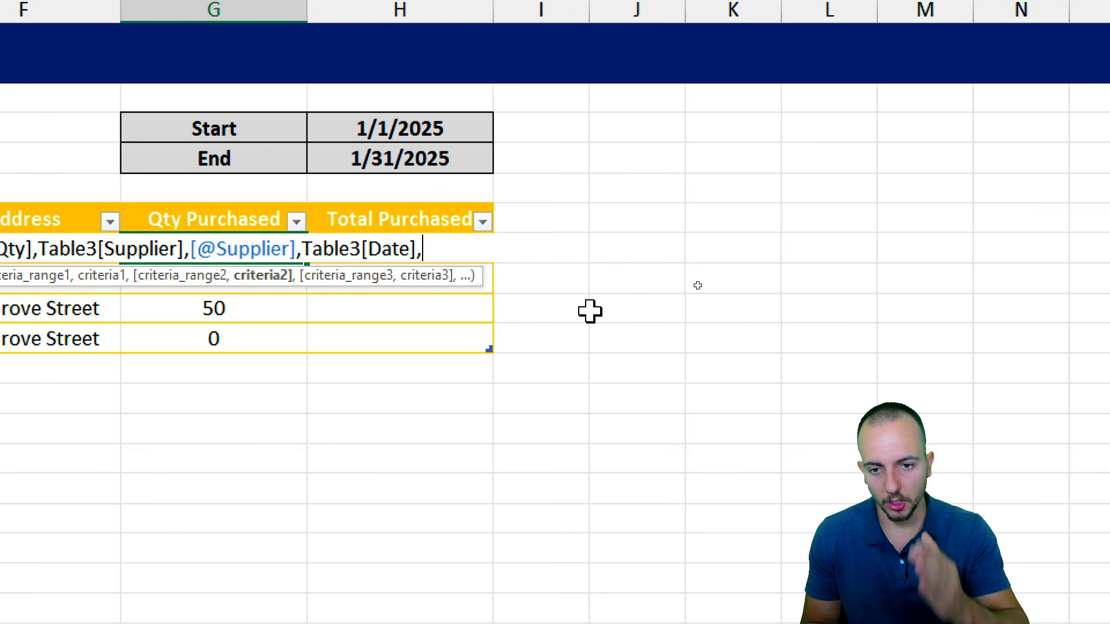
pyautogui.write('"')
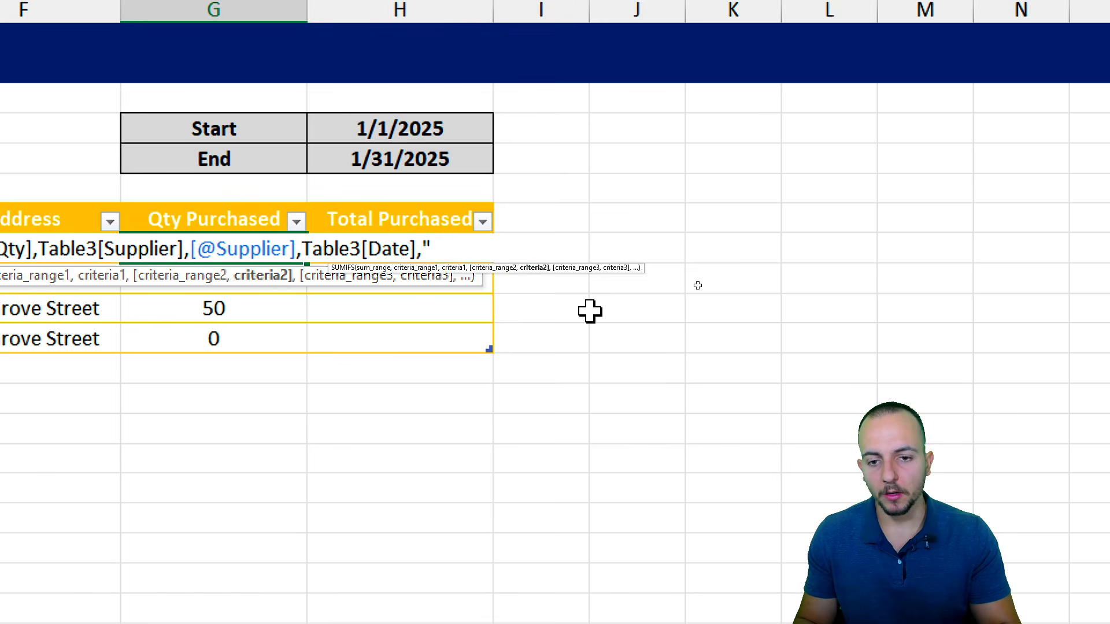
pyautogui.write('>')
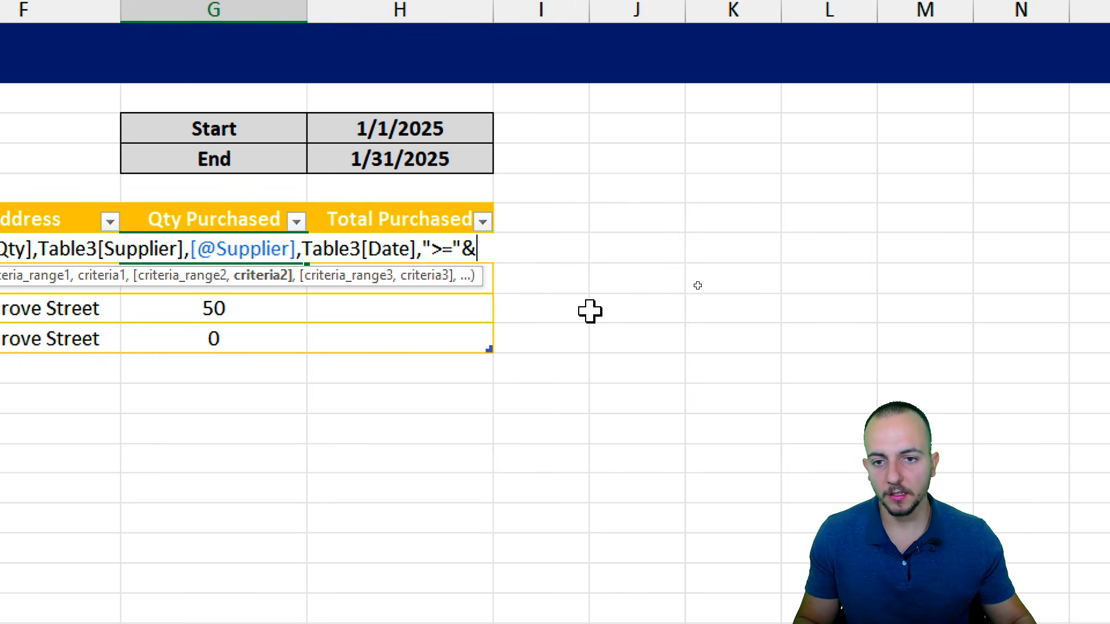
pyautogui.write('="&')
pyautogui.click(433, 132)
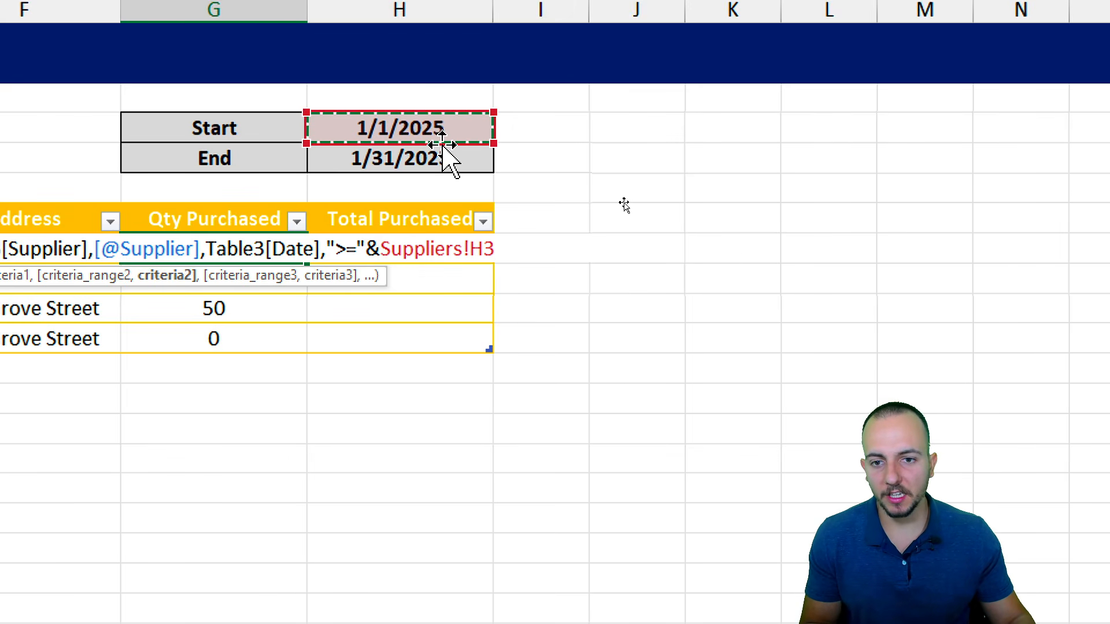
pyautogui.moveTo(442, 147); pyautogui.dragTo(424, 320)
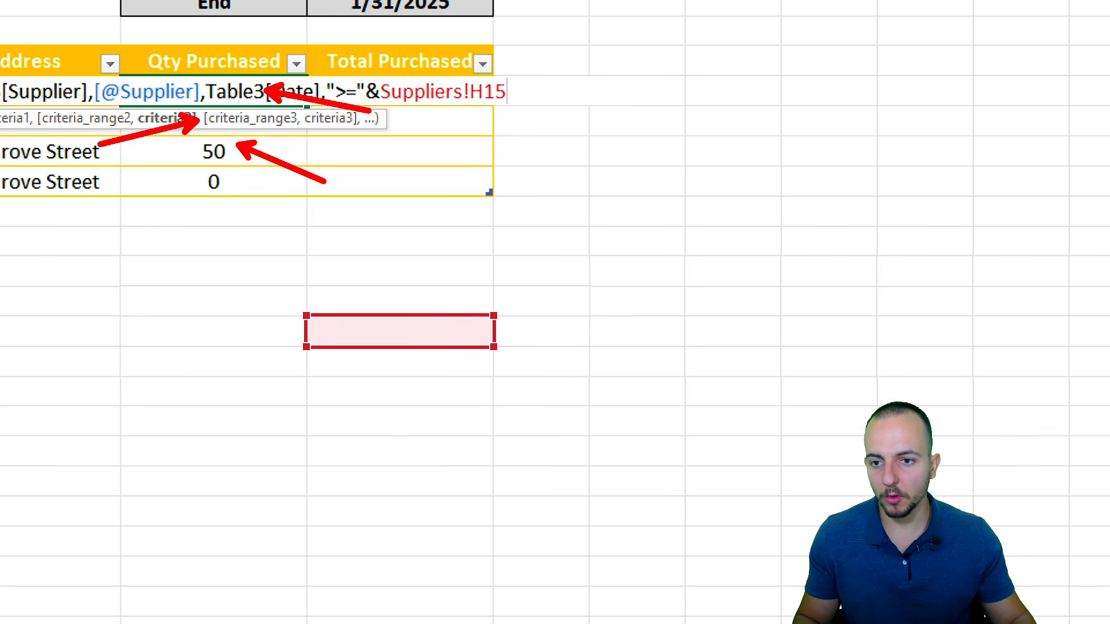
pyautogui.moveTo(397, 330); pyautogui.dragTo(425, 623)
pyautogui.moveTo(426, 549); pyautogui.dragTo(447, 254)
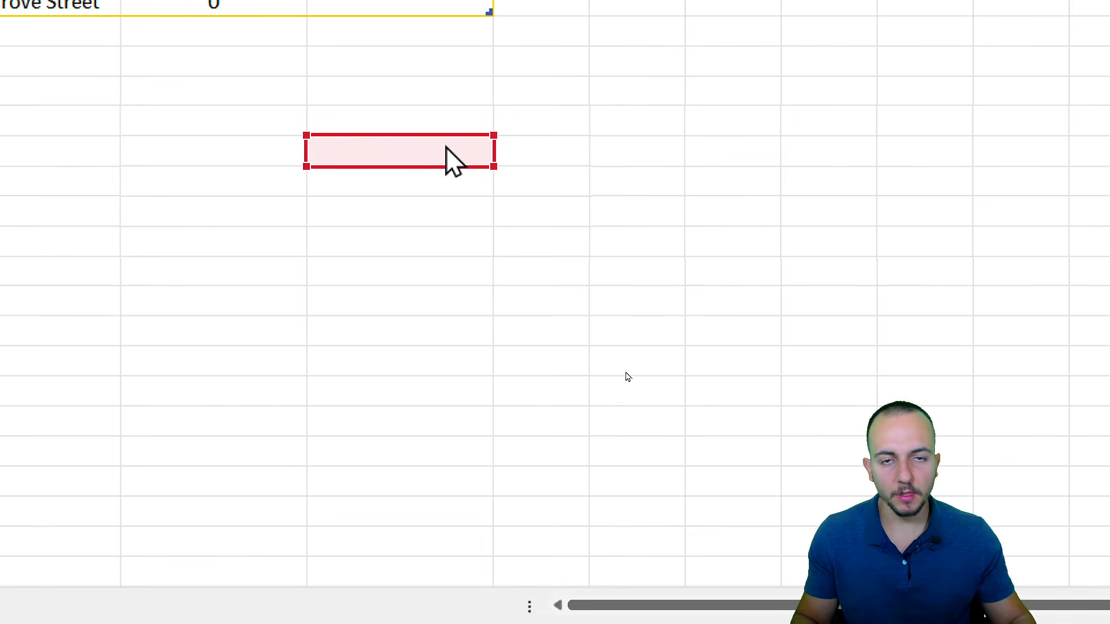
pyautogui.moveTo(454, 162); pyautogui.dragTo(471, 0)
pyautogui.moveTo(471, 84); pyautogui.dragTo(468, 0)
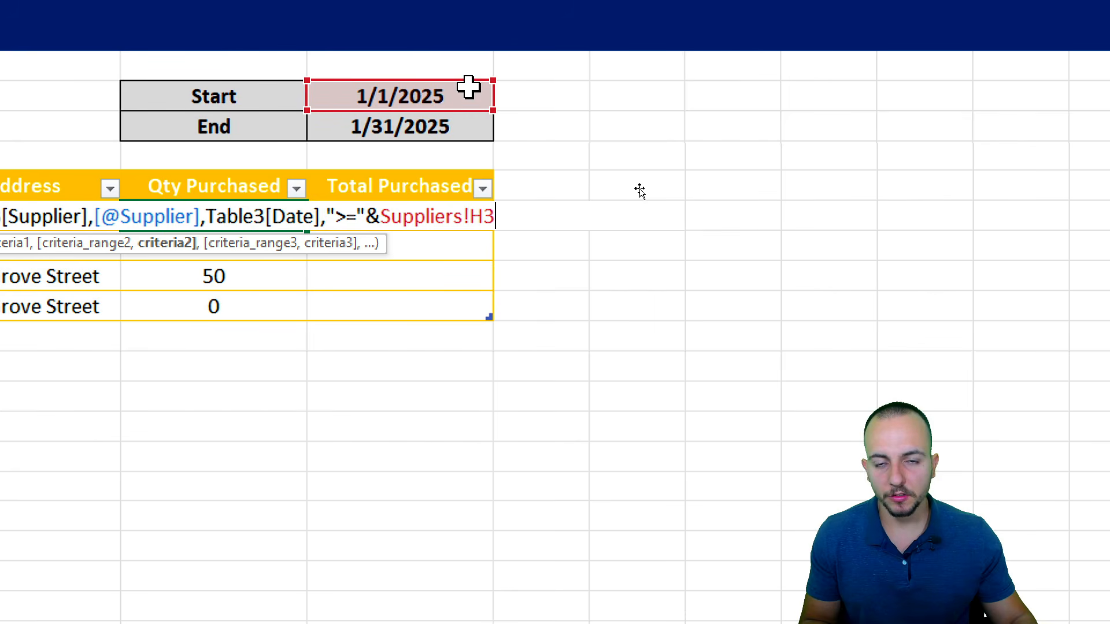
pyautogui.moveTo(446, 114); pyautogui.dragTo(386, 203)
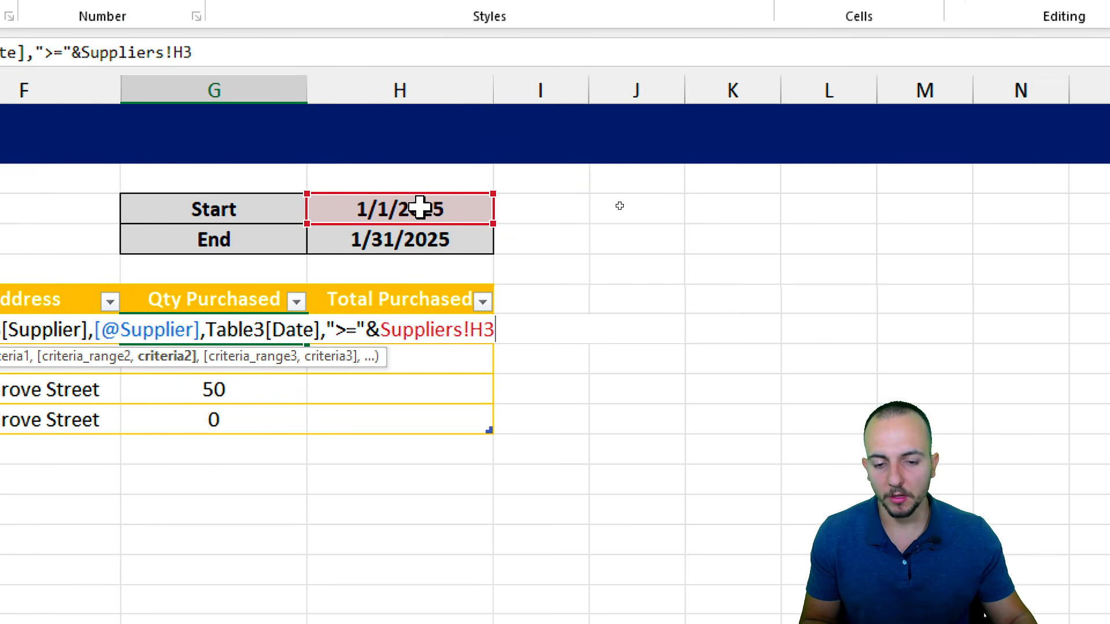
# Step: Make the Start date reference absolute as $H$3 and enter the updated Qty Purchased formula
pyautogui.press('F4')
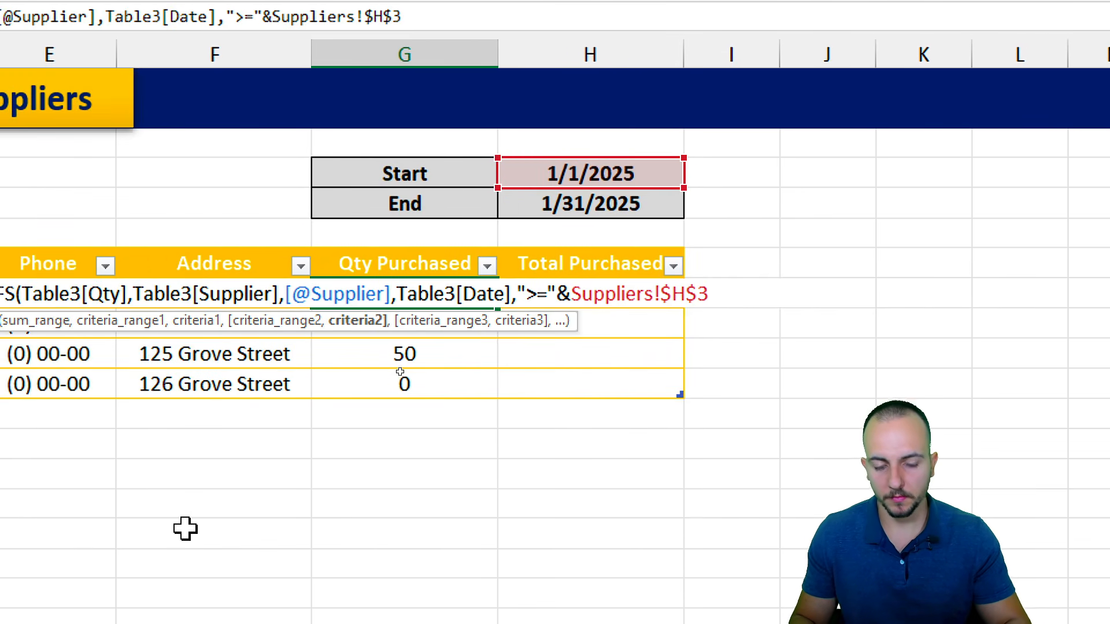
pyautogui.press('Return')
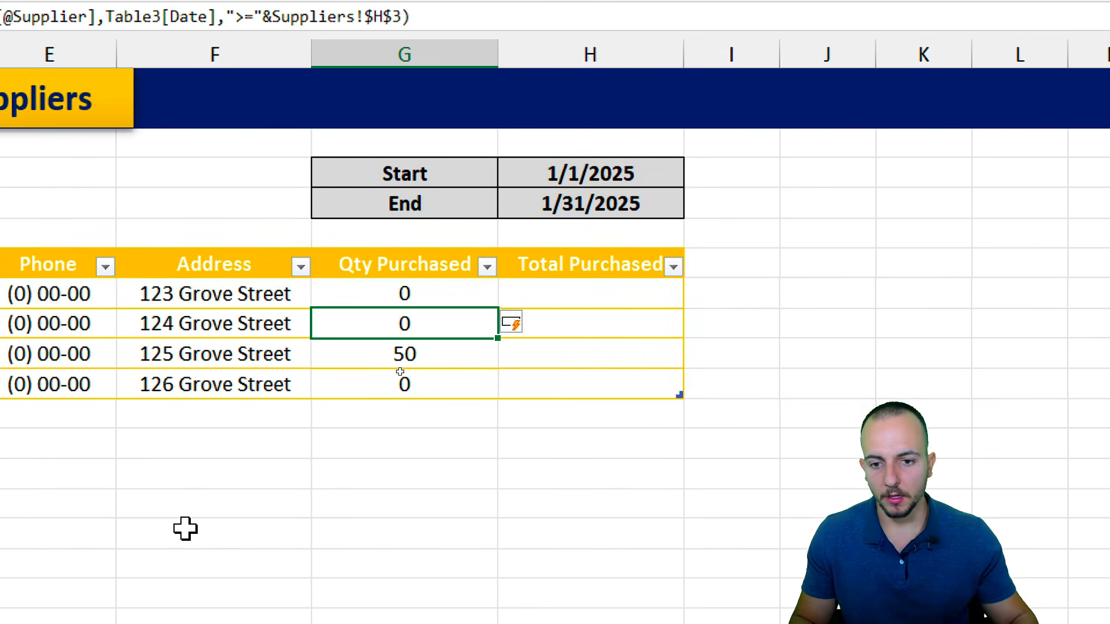
pyautogui.click(477, 348)
pyautogui.click(446, 289)
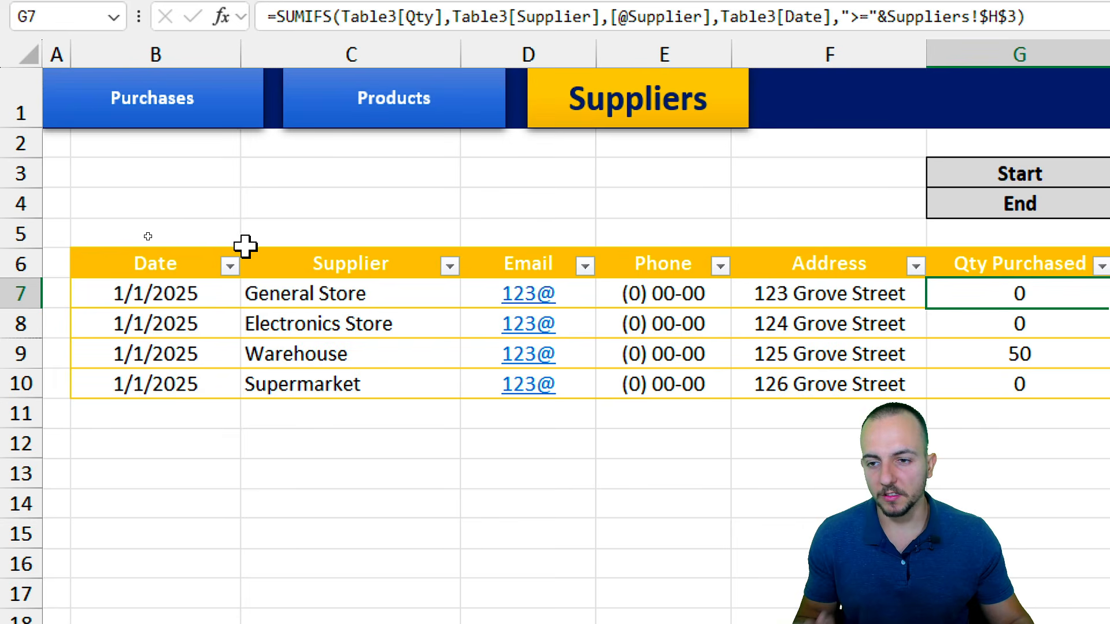
# Step: Set the Start date to 1/15/2025 and check how Warehouse's Qty Purchased responds
pyautogui.click(478, 175)
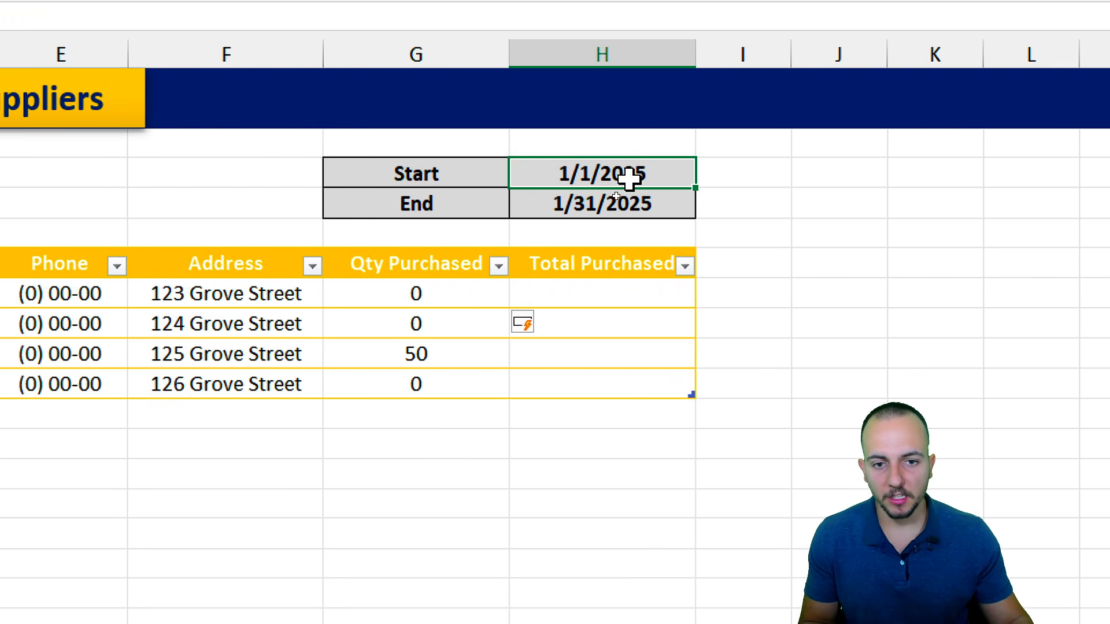
pyautogui.write('1/1')
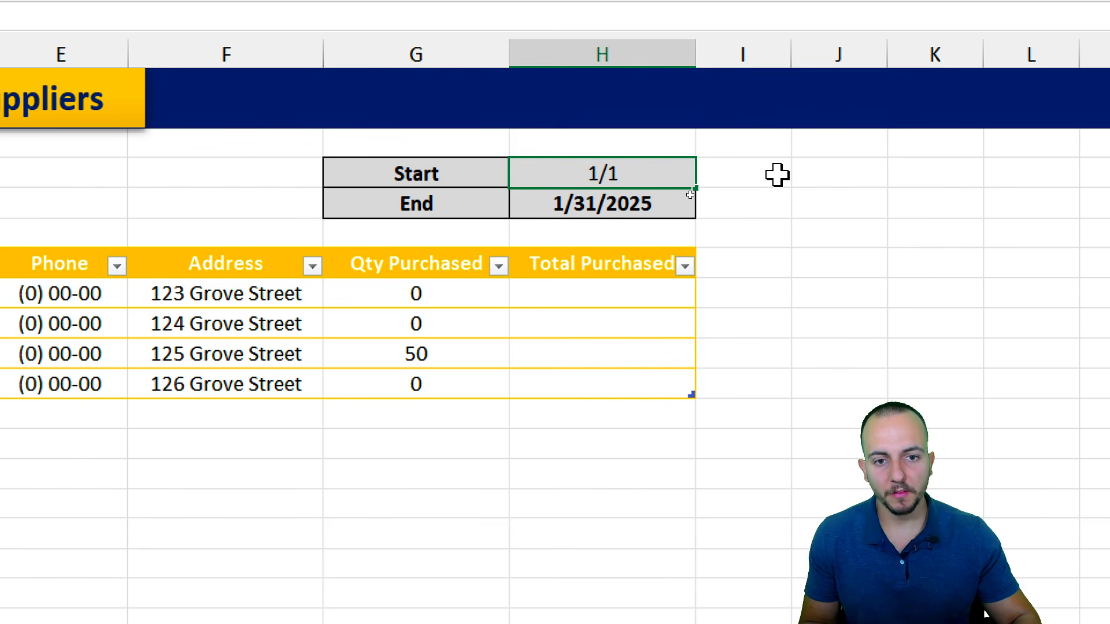
pyautogui.write('5/2025')
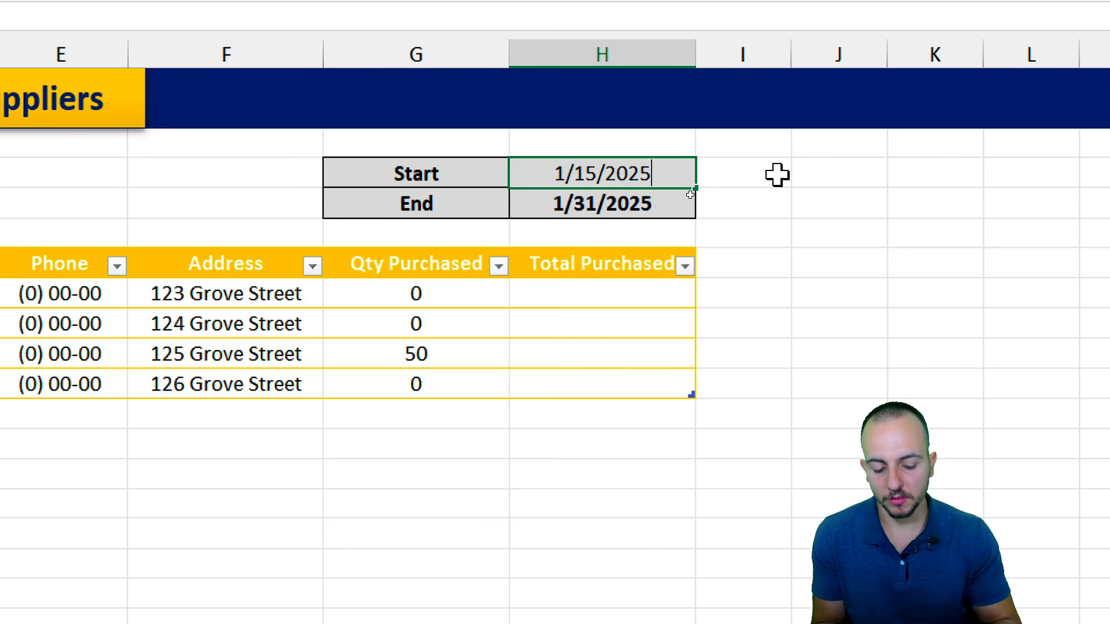
pyautogui.press('Return')
pyautogui.hotkey('ctrl', '2')
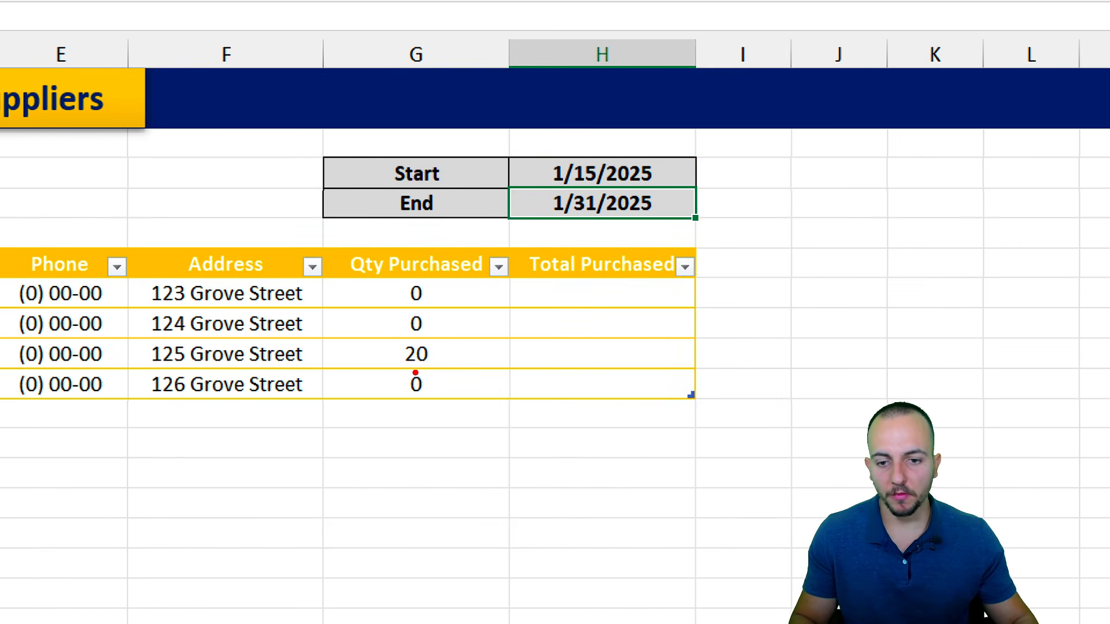
pyautogui.moveTo(390, 337); pyautogui.dragTo(438, 372)
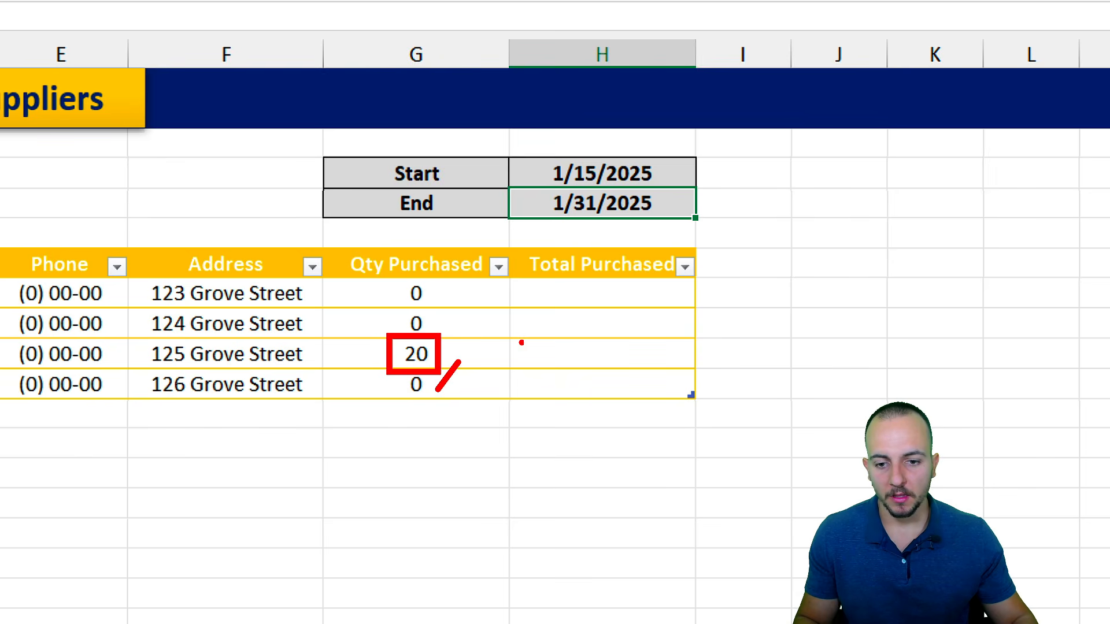
pyautogui.moveTo(669, 134)
pyautogui.mouseDown()
pyautogui.moveTo(516, 193)
pyautogui.moveTo(696, 143)
pyautogui.mouseUp()
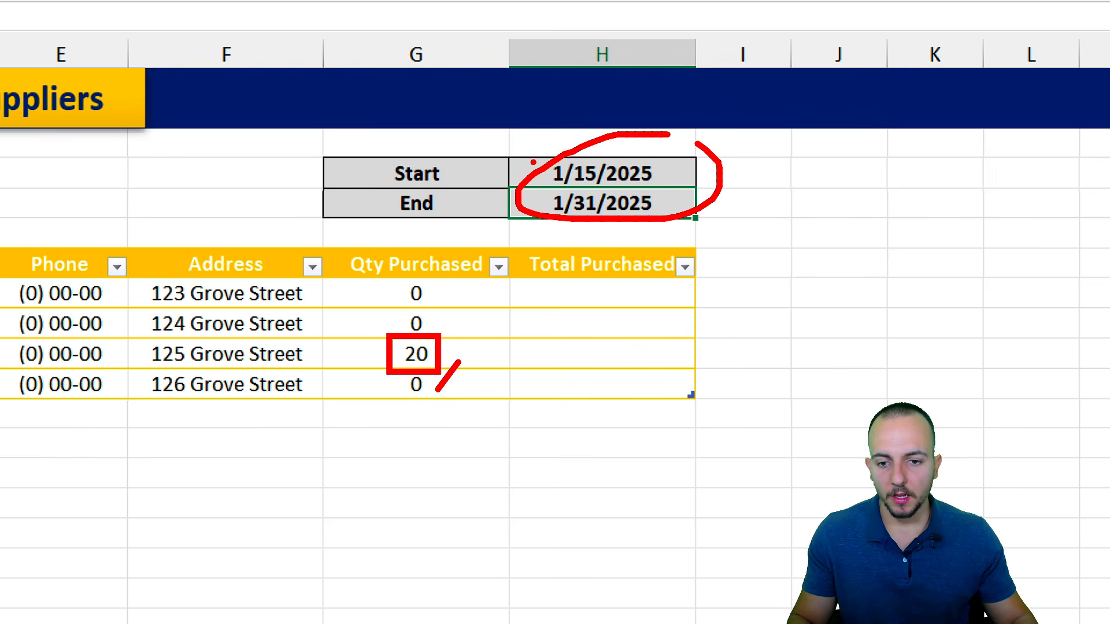
pyautogui.press('Escape')
# Step: Set the Start date back to 1/1/2025
pyautogui.doubleClick(640, 171)
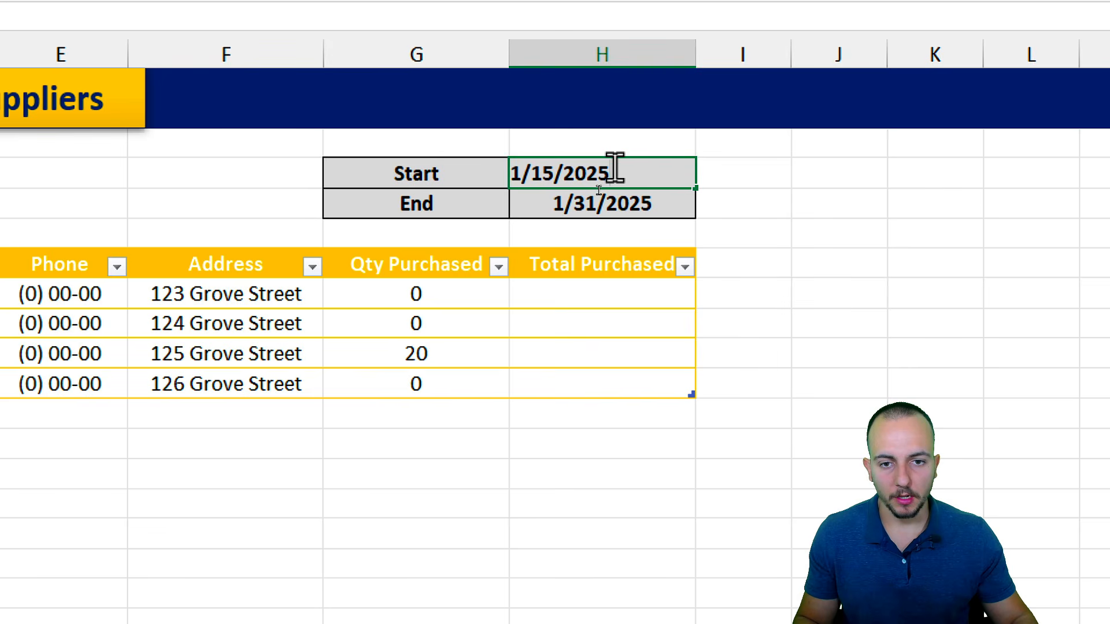
pyautogui.moveTo(552, 171); pyautogui.dragTo(543, 176)
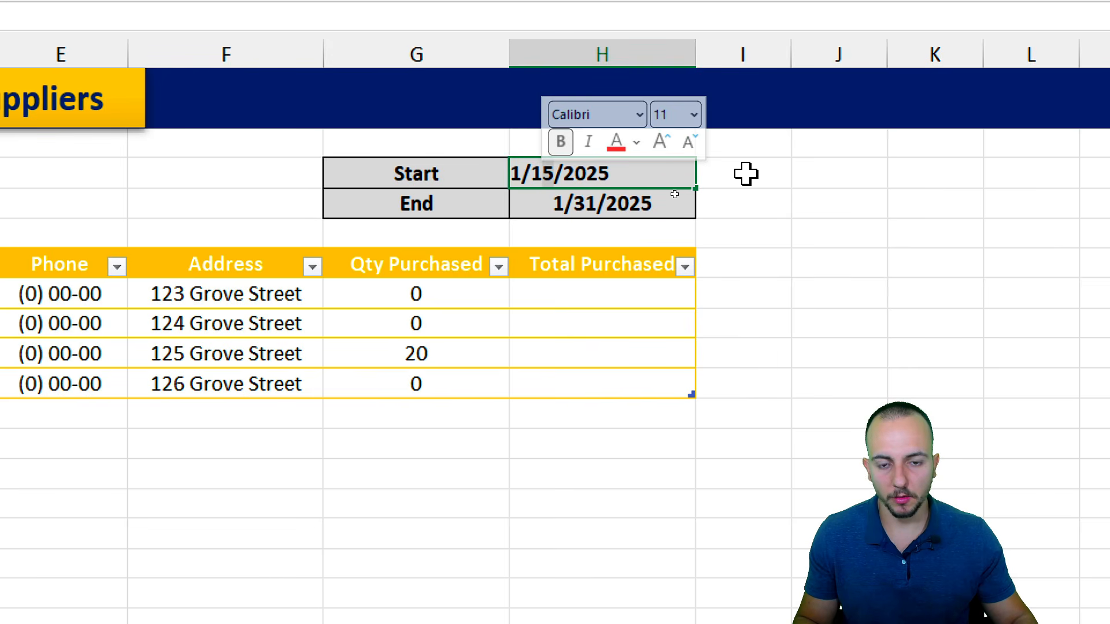
pyautogui.write('1')
pyautogui.press('Return')
pyautogui.doubleClick(590, 177)
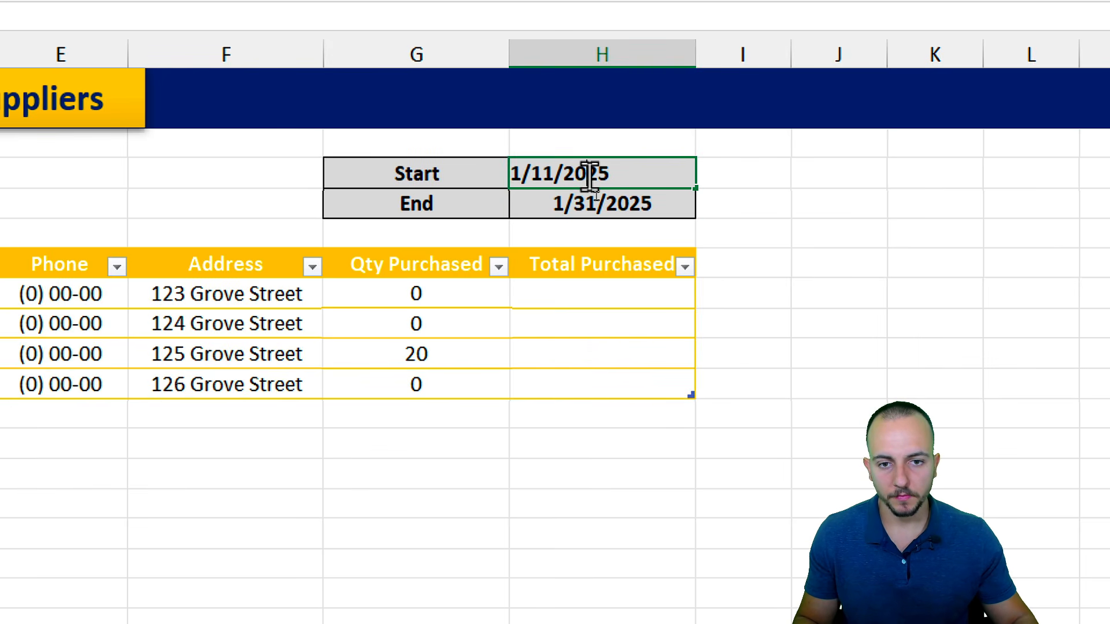
pyautogui.click(542, 170)
pyautogui.press('BackSpace')
pyautogui.press('Return')
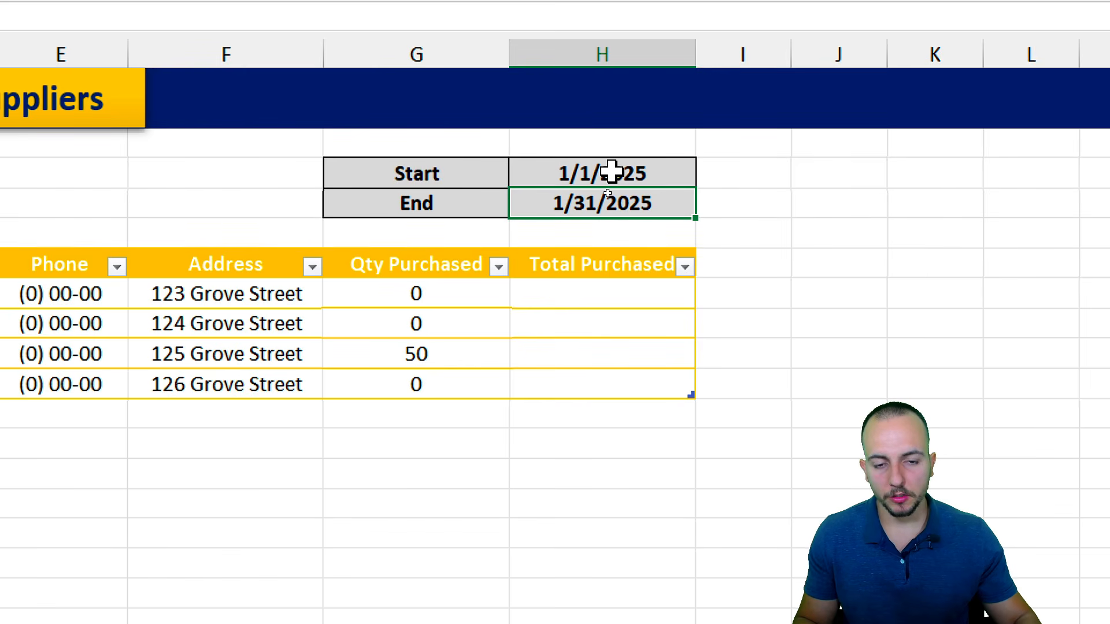
# Step: Reopen the first Qty Purchased formula and add the Purchases sheet's Date column, Table3[Date], as the third criteria range
pyautogui.moveTo(462, 199); pyautogui.dragTo(566, 203)
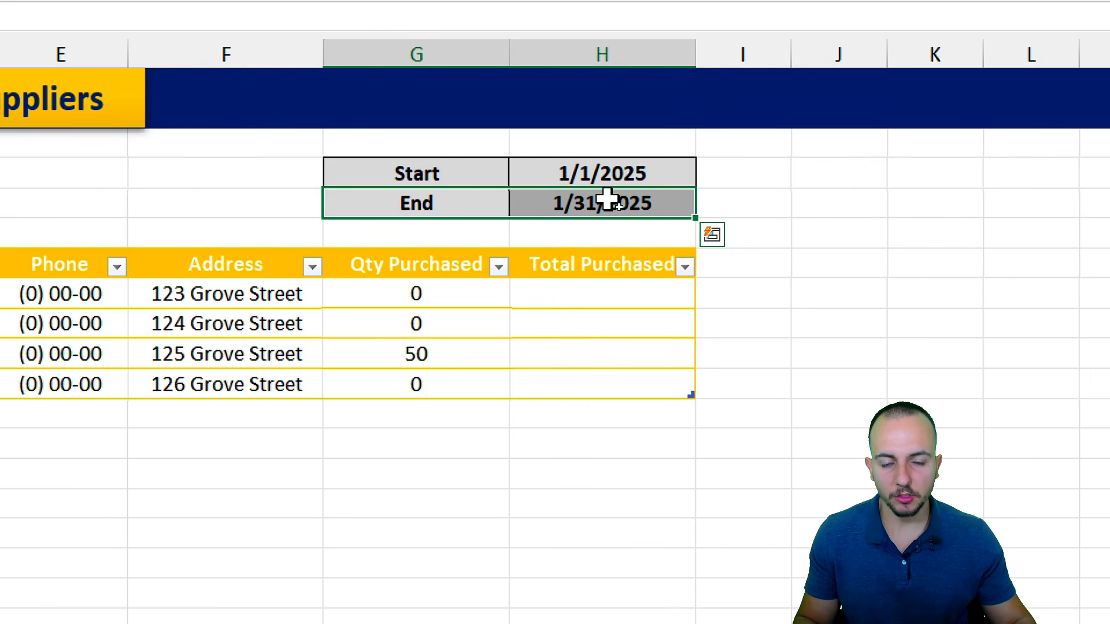
pyautogui.click(455, 293)
pyautogui.doubleClick(456, 293)
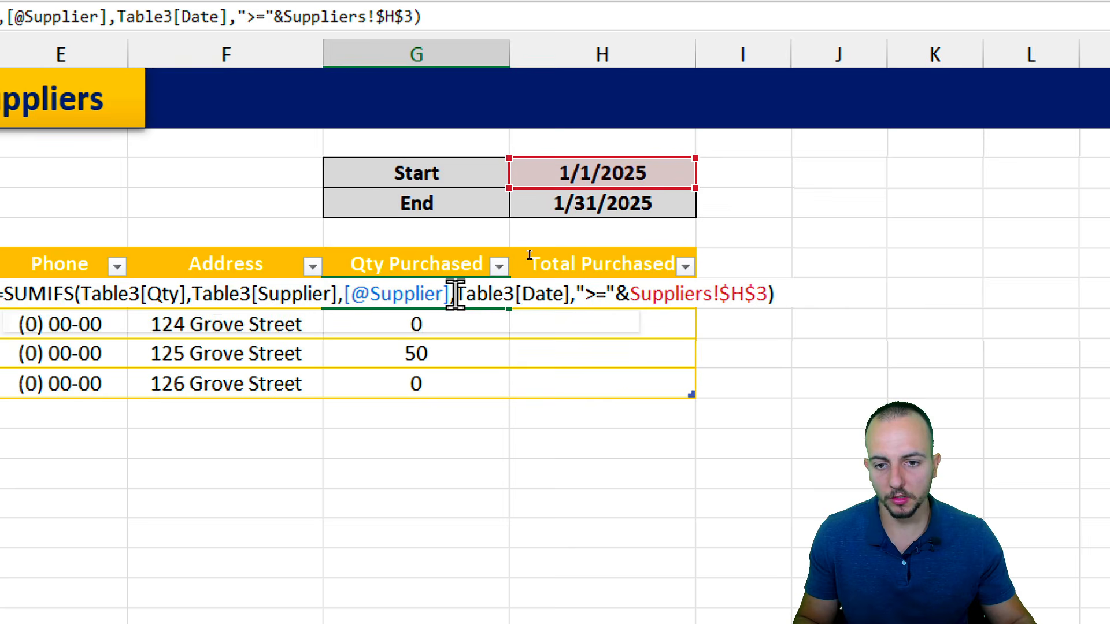
pyautogui.click(829, 295)
pyautogui.press('BackSpace')
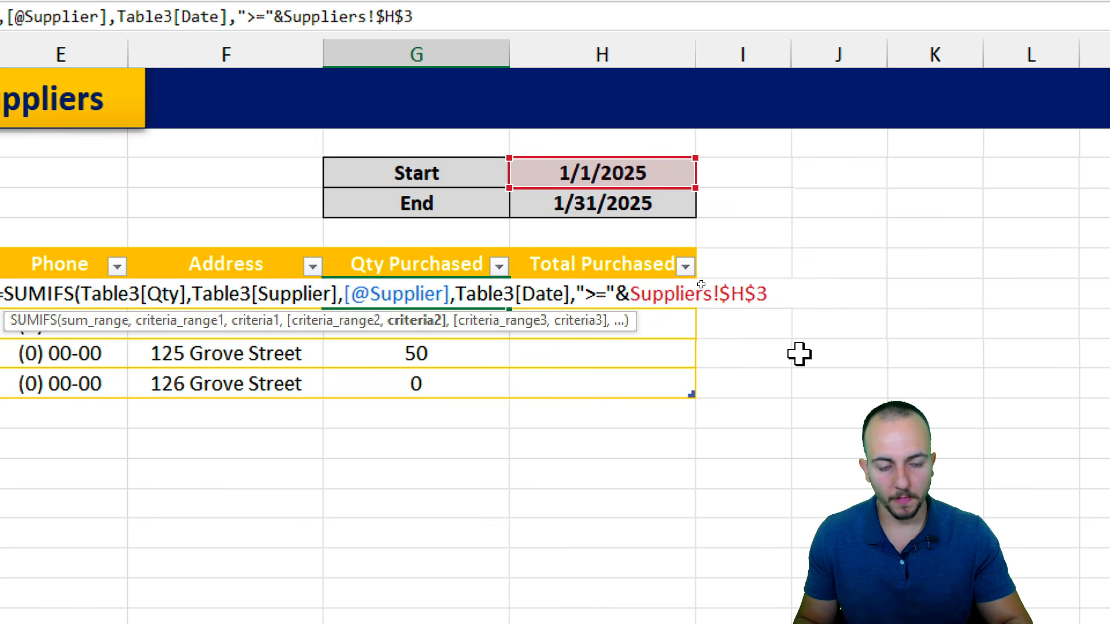
pyautogui.write(',')
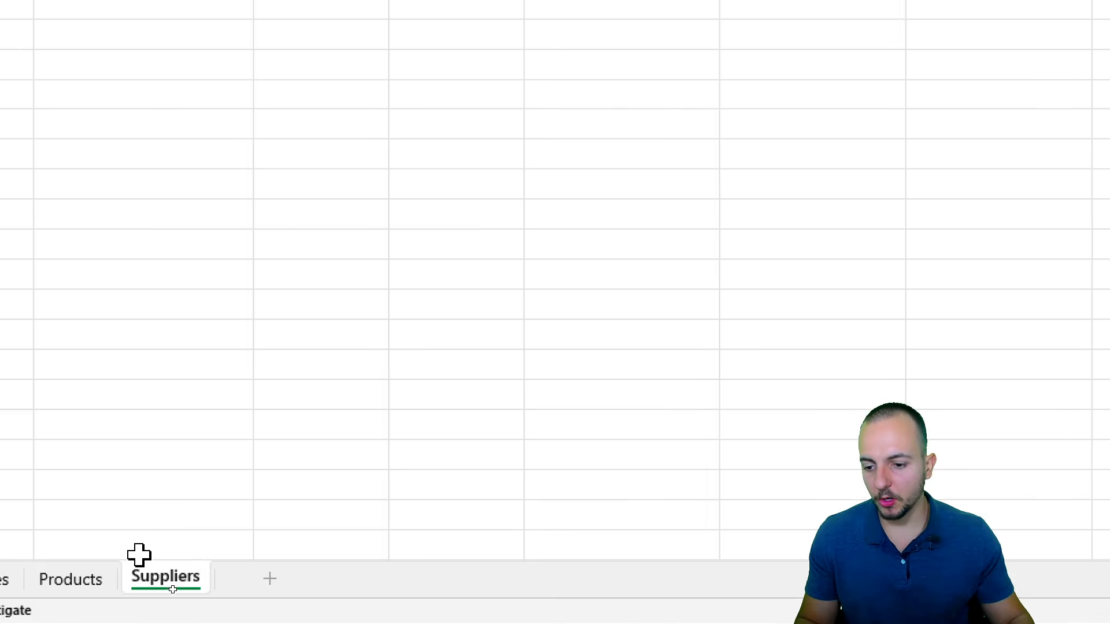
pyautogui.click(142, 579)
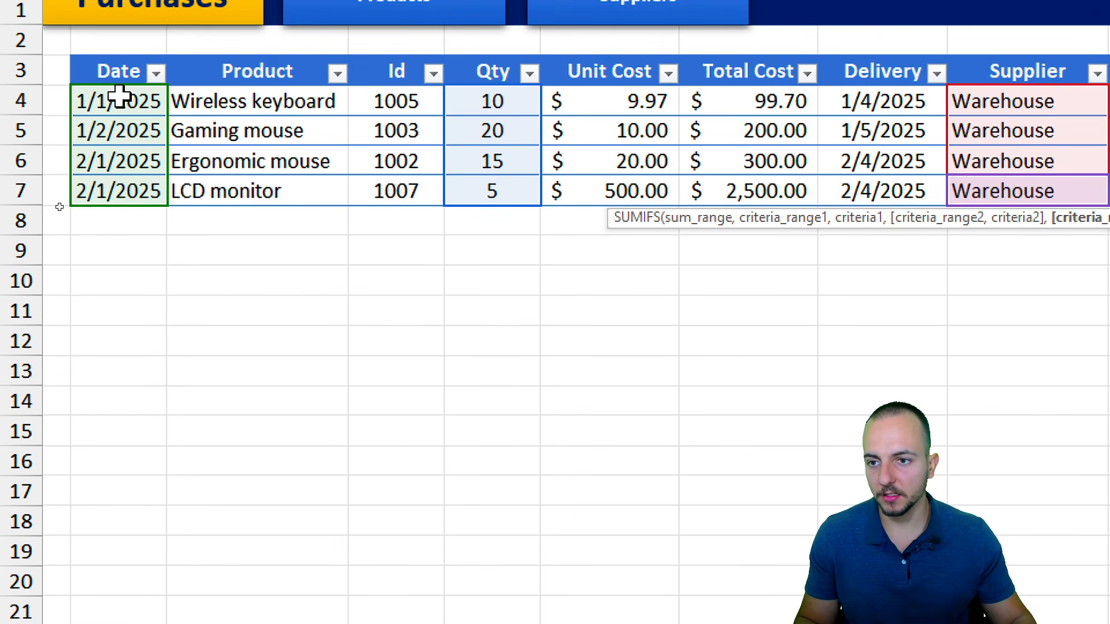
pyautogui.moveTo(119, 100); pyautogui.dragTo(137, 179)
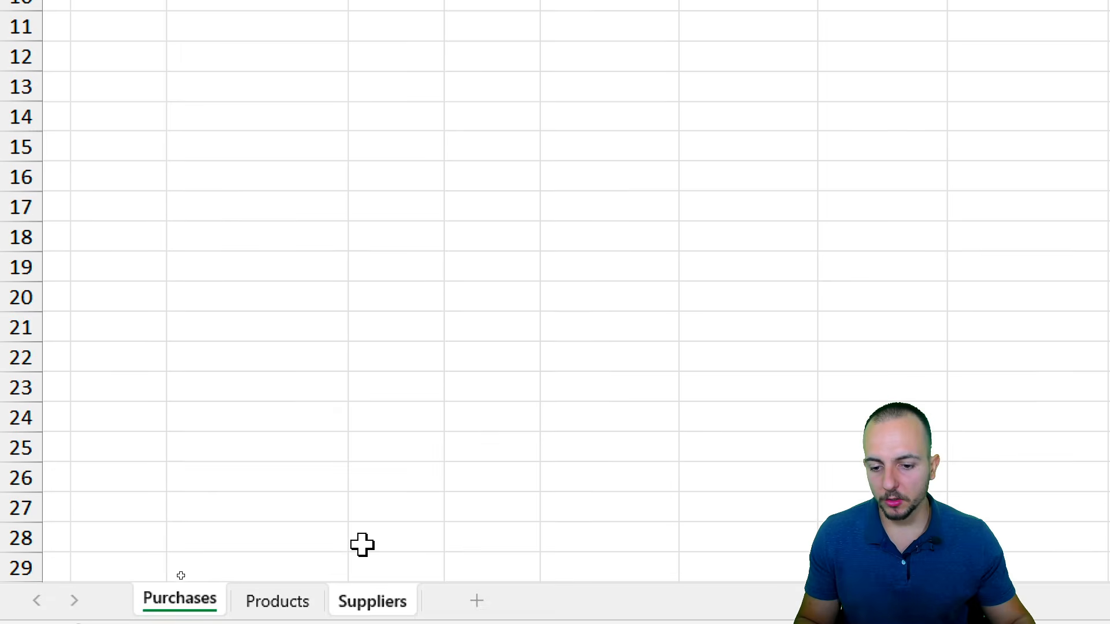
# Step: Remove the stray Suppliers! reference from the Qty Purchased formula and begin the third criterion with "<="&
pyautogui.click(375, 601)
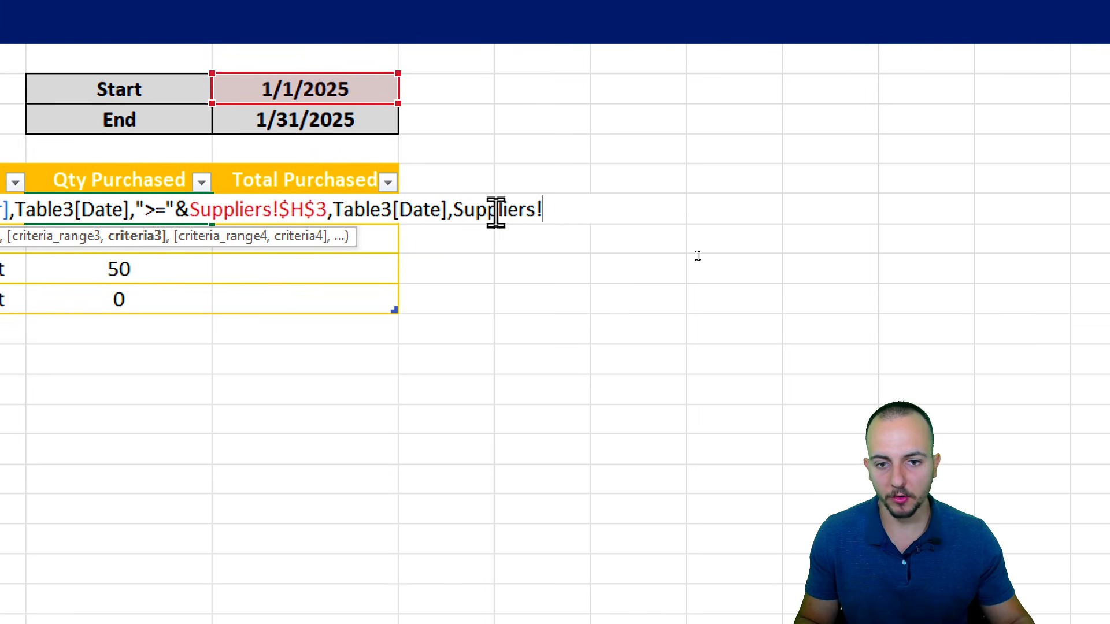
pyautogui.press('BackSpace')
pyautogui.press('BackSpace')
pyautogui.press('BackSpace')
pyautogui.press('BackSpace')
pyautogui.press('BackSpace')
pyautogui.press('BackSpace')
pyautogui.press('BackSpace')
pyautogui.press('BackSpace')
pyautogui.press('BackSpace')
pyautogui.press('BackSpace')
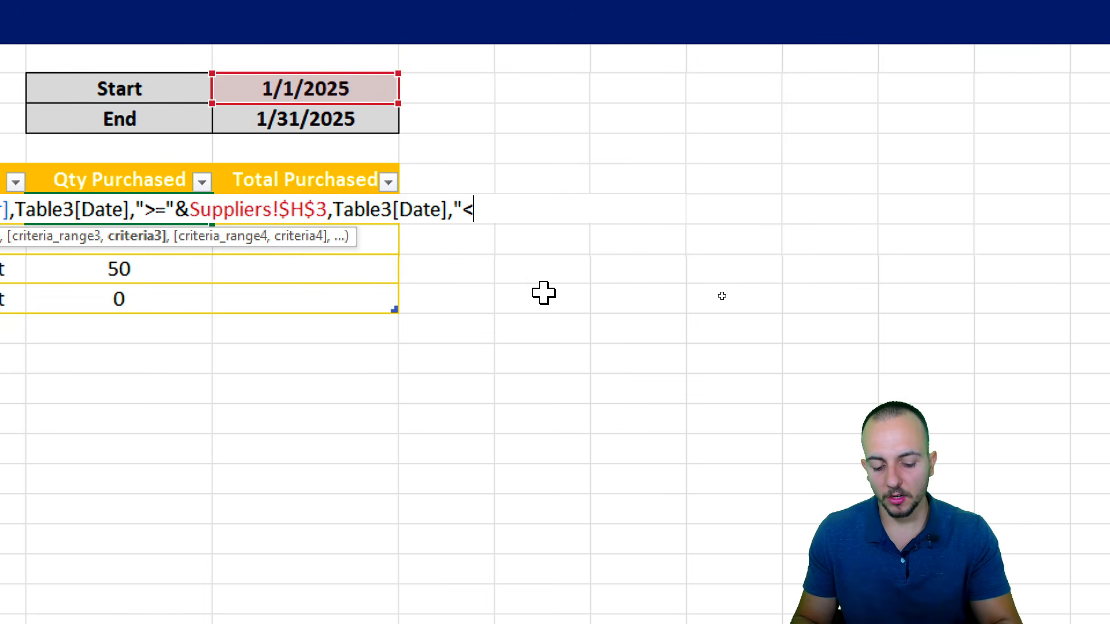
pyautogui.write('="&')
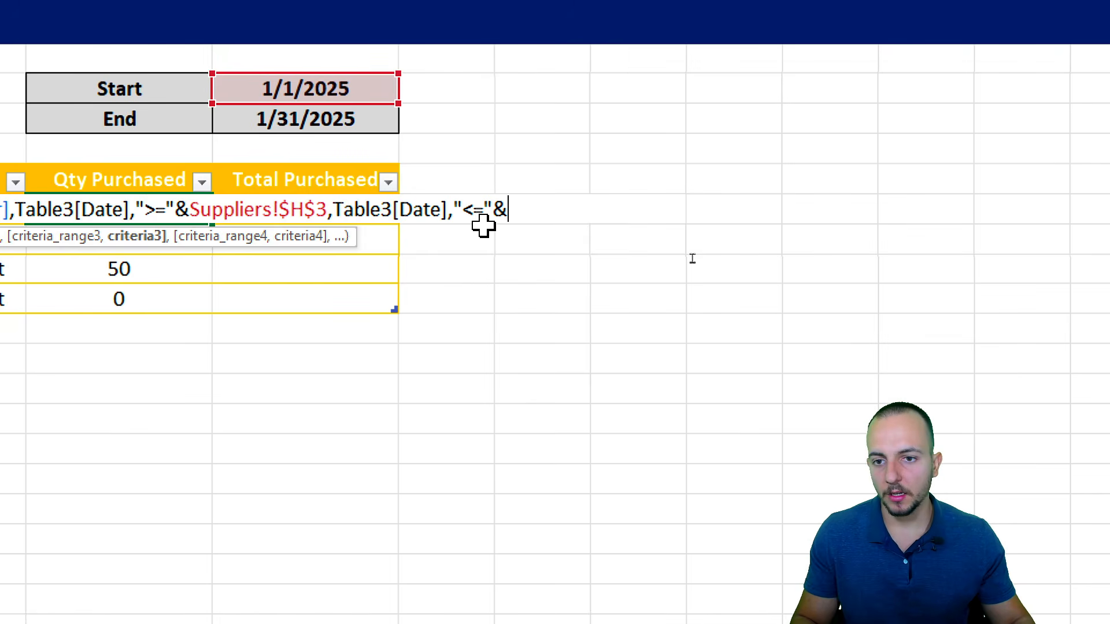
# Step: Complete the third criterion with the End date cell as absolute reference $H$4 and enter the formula
pyautogui.click(366, 119)
pyautogui.press('F4')
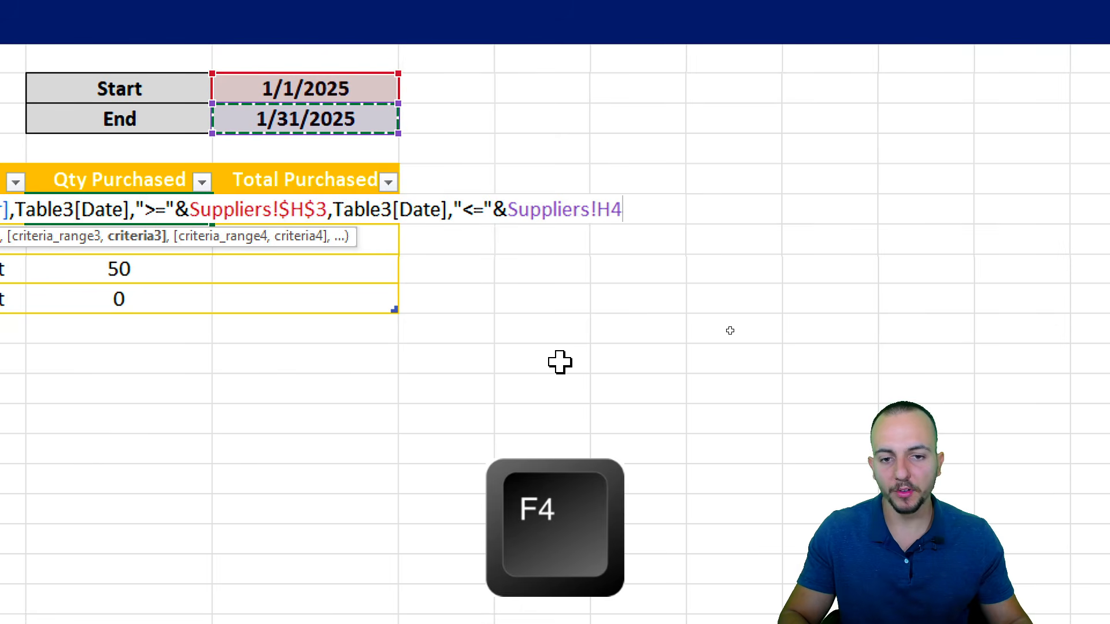
pyautogui.press('F4')
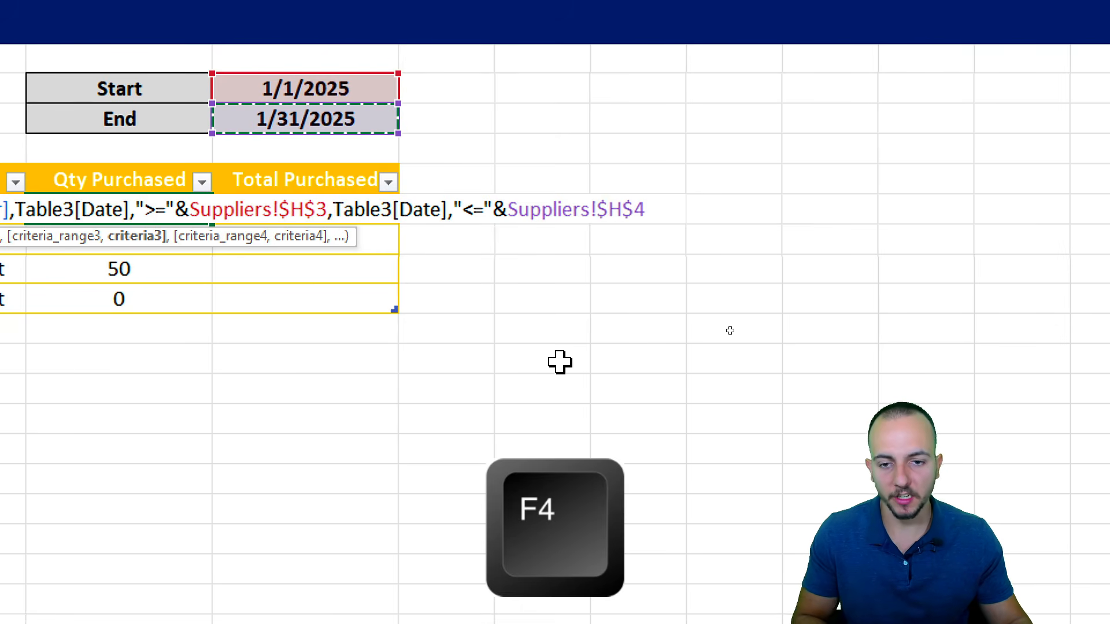
pyautogui.press('Return')
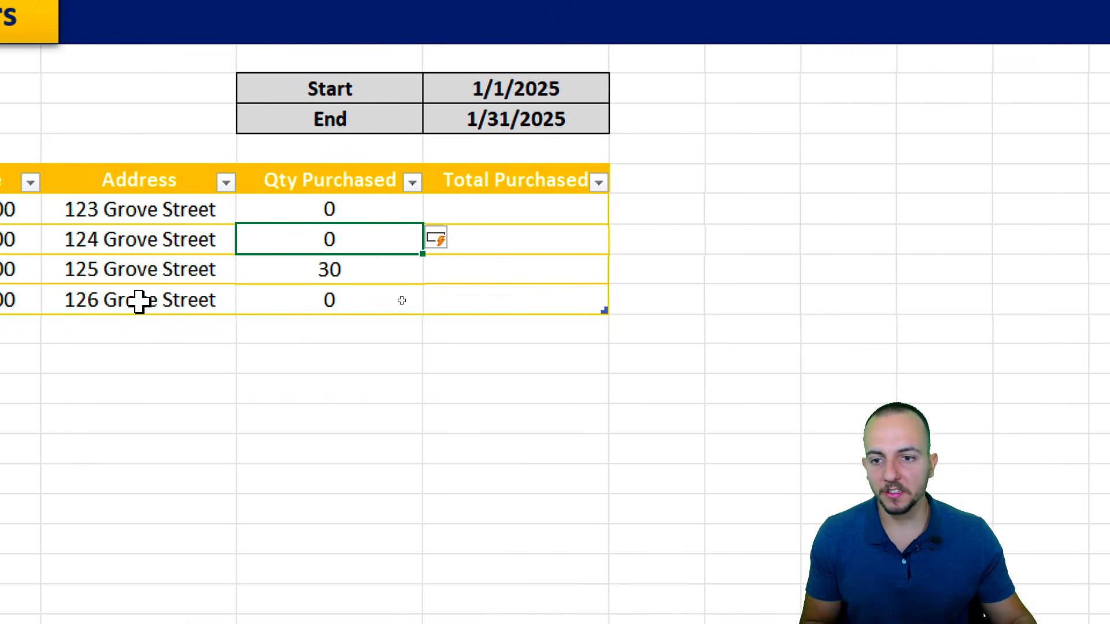
# Step: Set the End date to 12/31/2025 and check the suppliers' Qty Purchased values against the date range
pyautogui.click(366, 266)
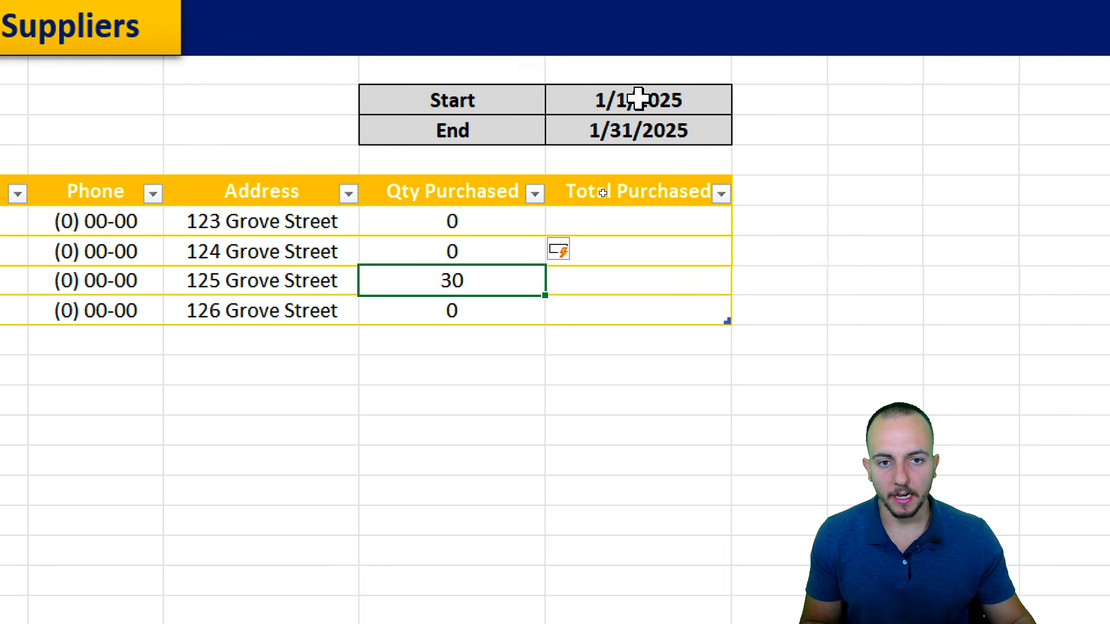
pyautogui.moveTo(639, 96); pyautogui.dragTo(638, 127)
pyautogui.moveTo(493, 196); pyautogui.dragTo(491, 310)
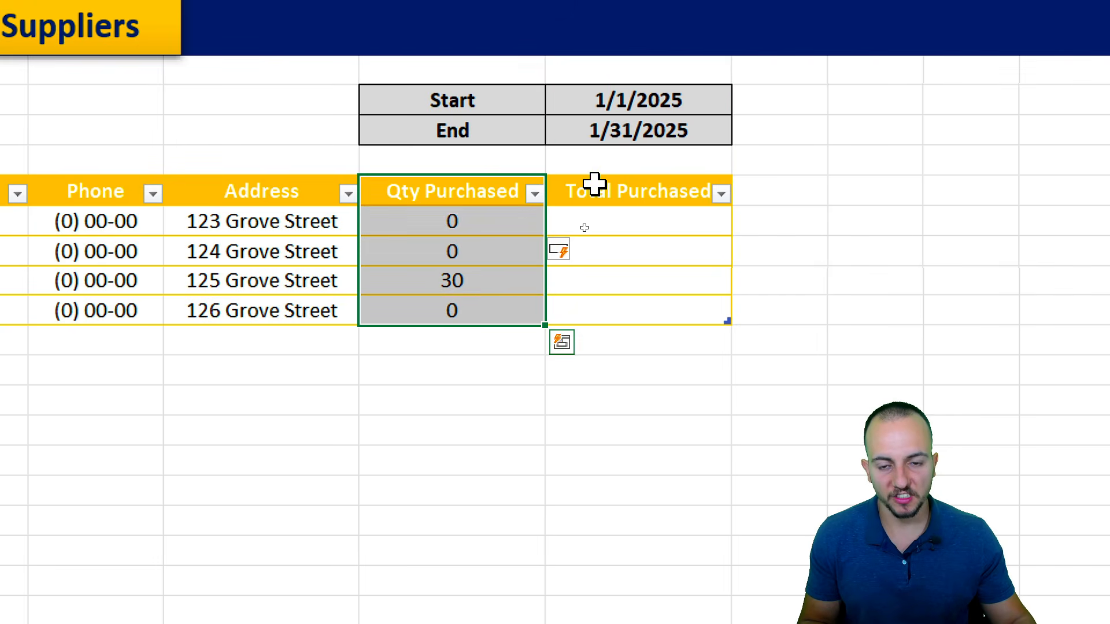
pyautogui.moveTo(618, 98); pyautogui.dragTo(627, 126)
pyautogui.click(653, 130)
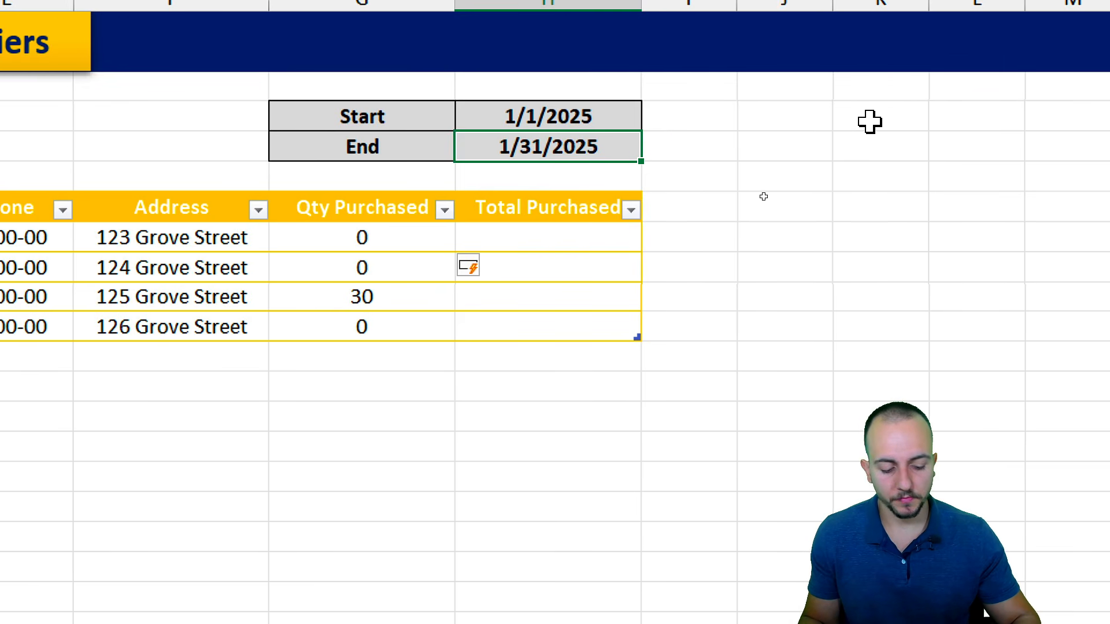
pyautogui.write('12/')
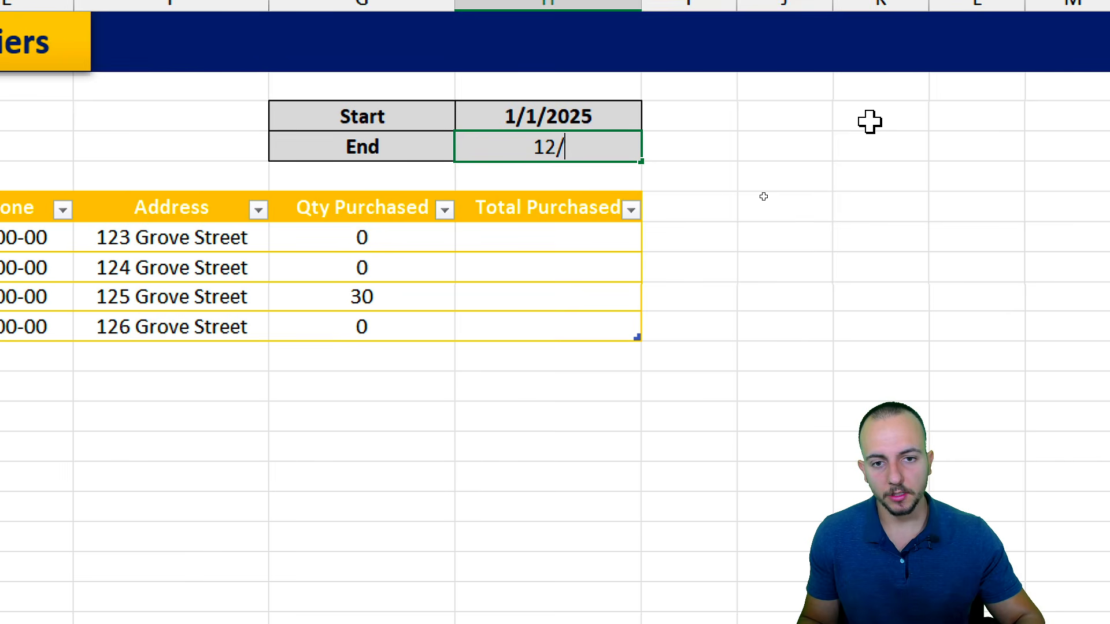
pyautogui.write('31/2025')
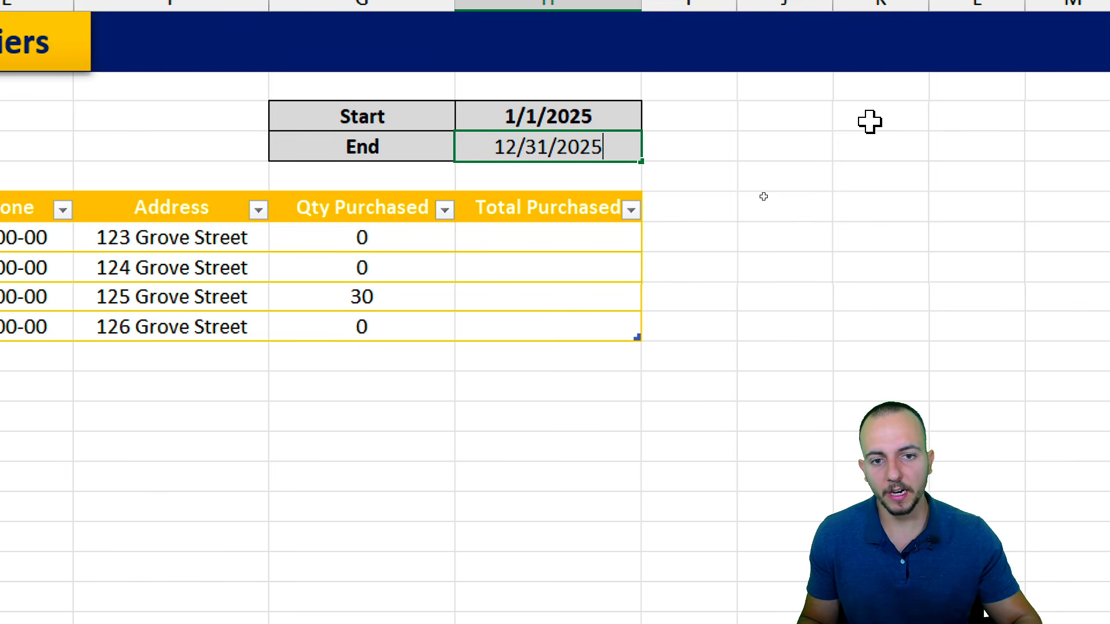
pyautogui.press('Return')
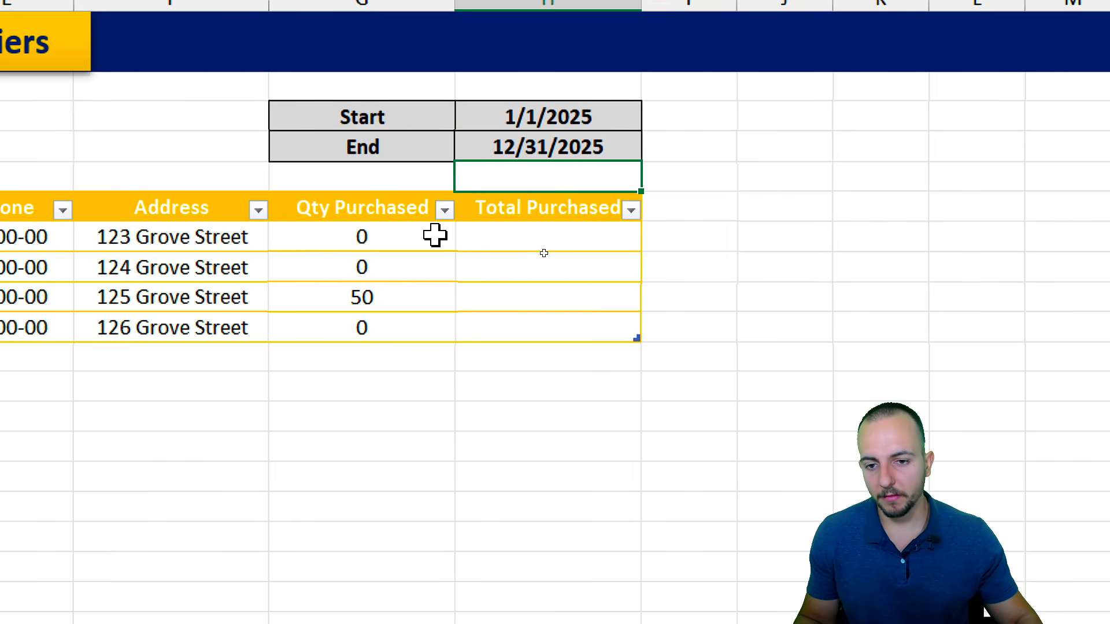
pyautogui.moveTo(436, 237); pyautogui.dragTo(437, 321)
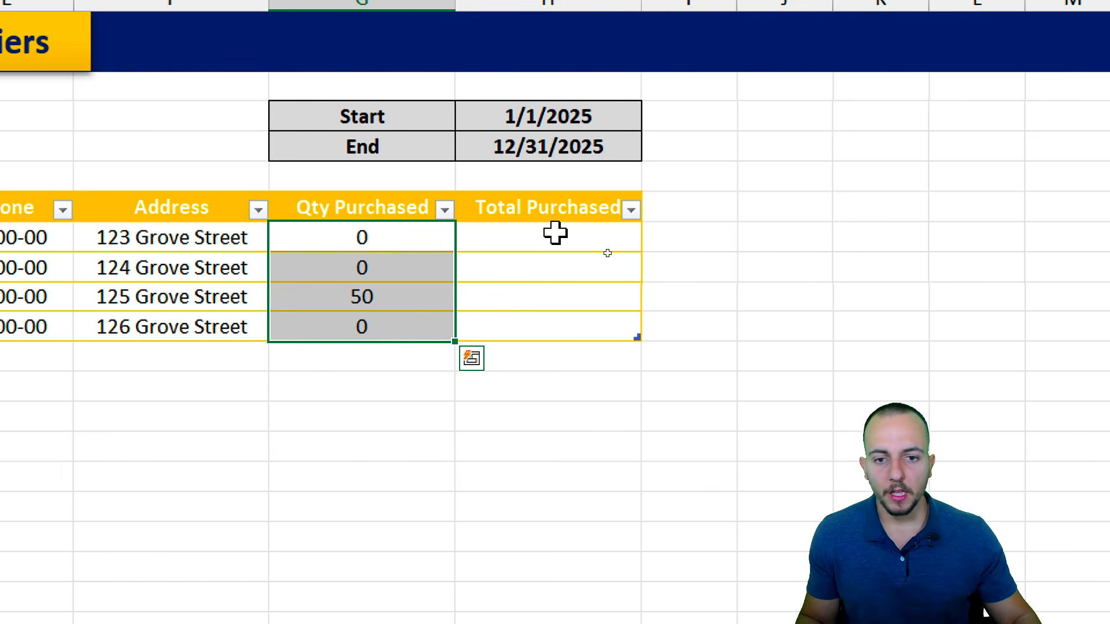
# Step: Compare the Total Cost and freight-inclusive Total Cost Fre columns on the Purchases sheet as sources for Total Purchased
pyautogui.moveTo(555, 233); pyautogui.dragTo(557, 324)
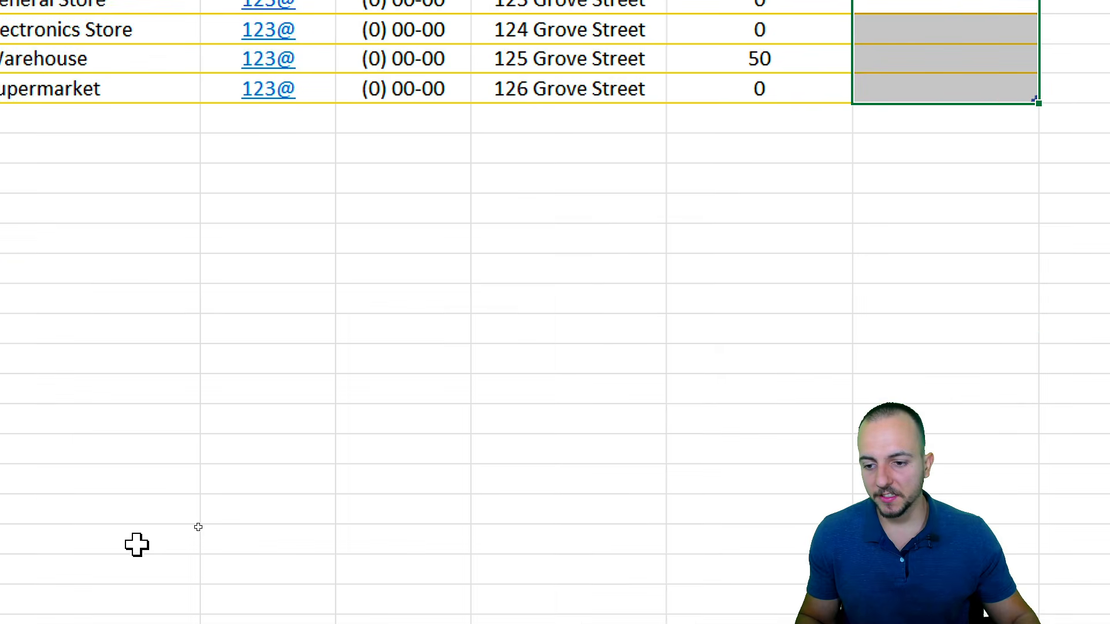
pyautogui.click(152, 579)
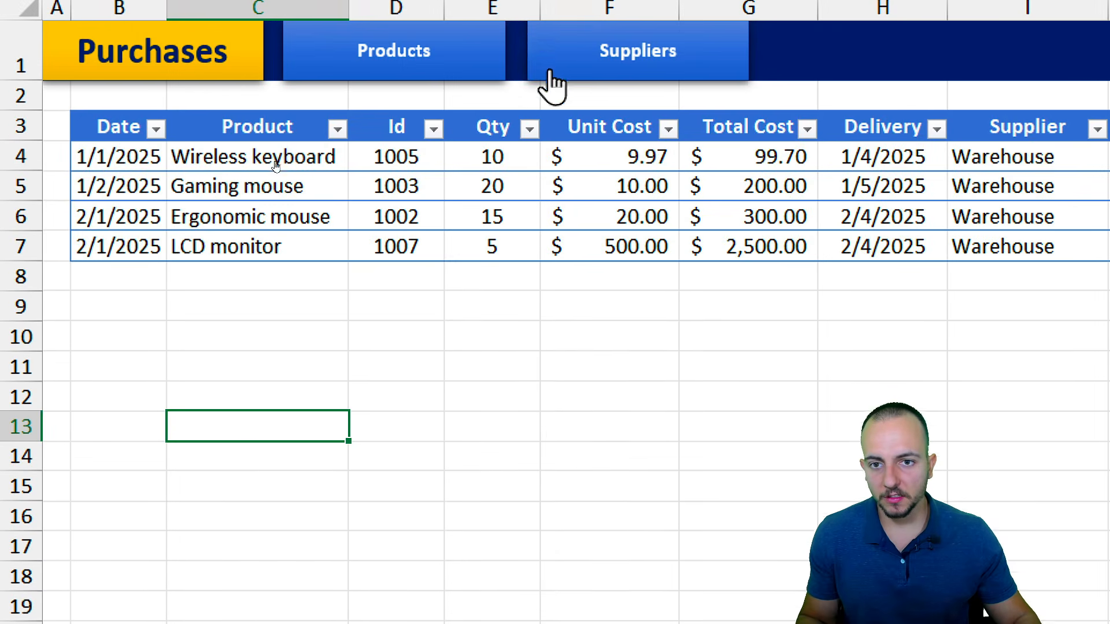
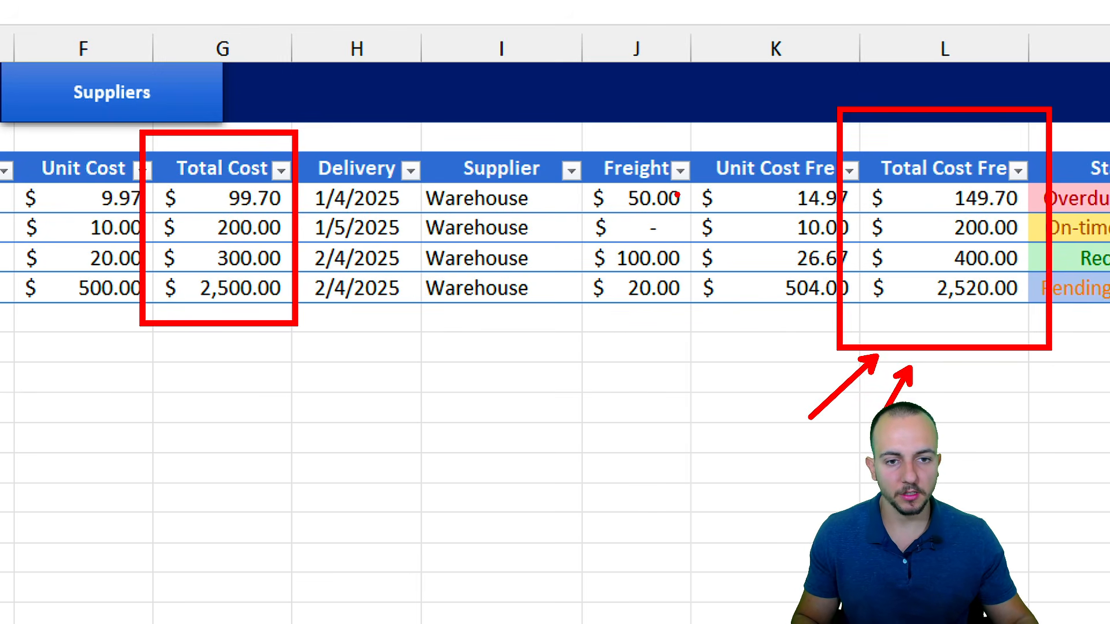
pyautogui.moveTo(626, 280)
pyautogui.mouseDown()
pyautogui.moveTo(709, 334)
pyautogui.moveTo(850, 286)
pyautogui.mouseUp()
pyautogui.moveTo(774, 303); pyautogui.dragTo(892, 313)
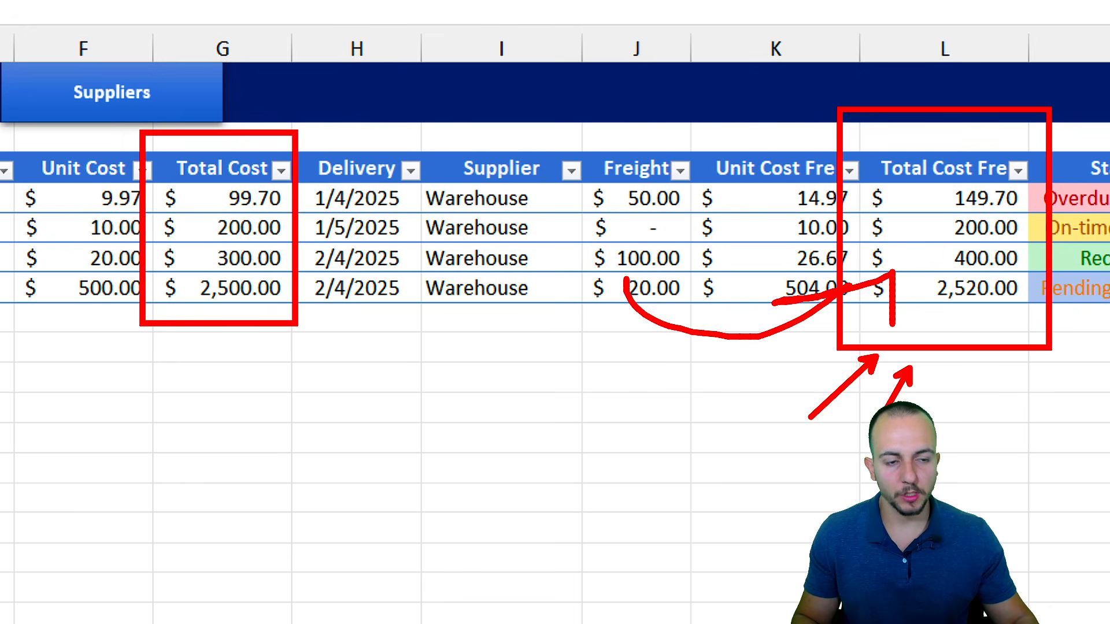
pyautogui.press('Escape')
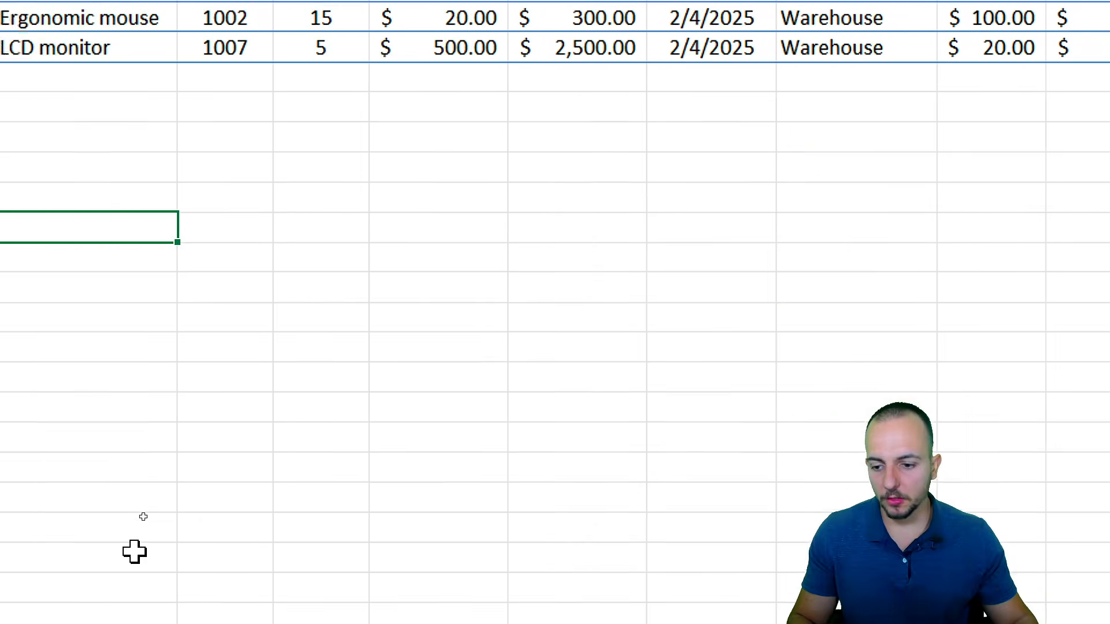
# Step: Copy the full SUMIFS formula text from the first Qty Purchased cell on the Suppliers sheet, leaving the cell unchanged
pyautogui.click(373, 579)
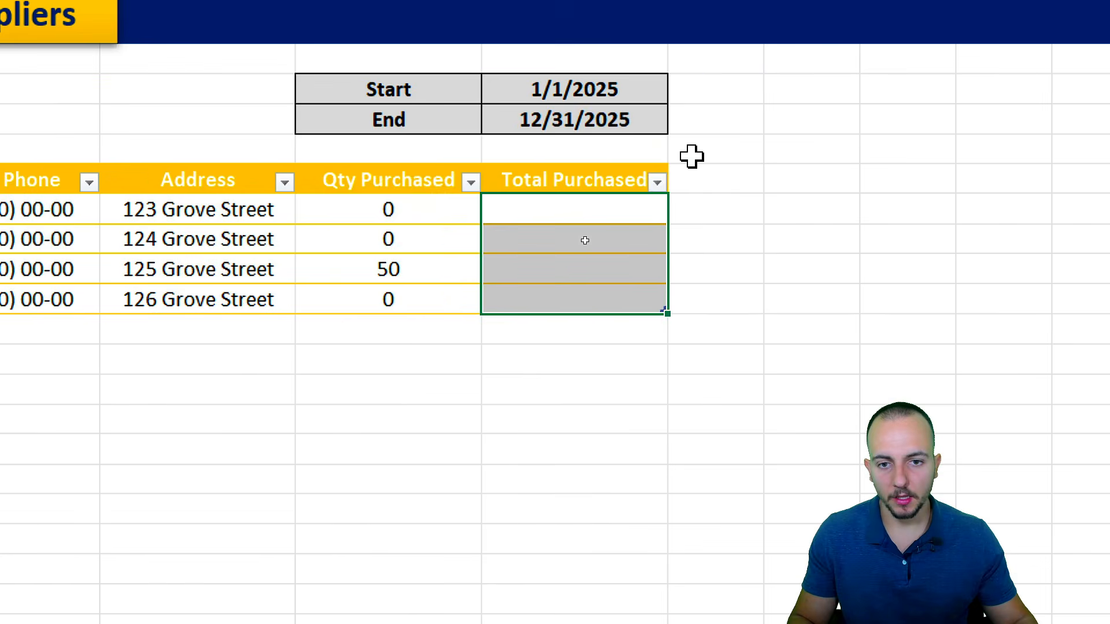
pyautogui.click(425, 208)
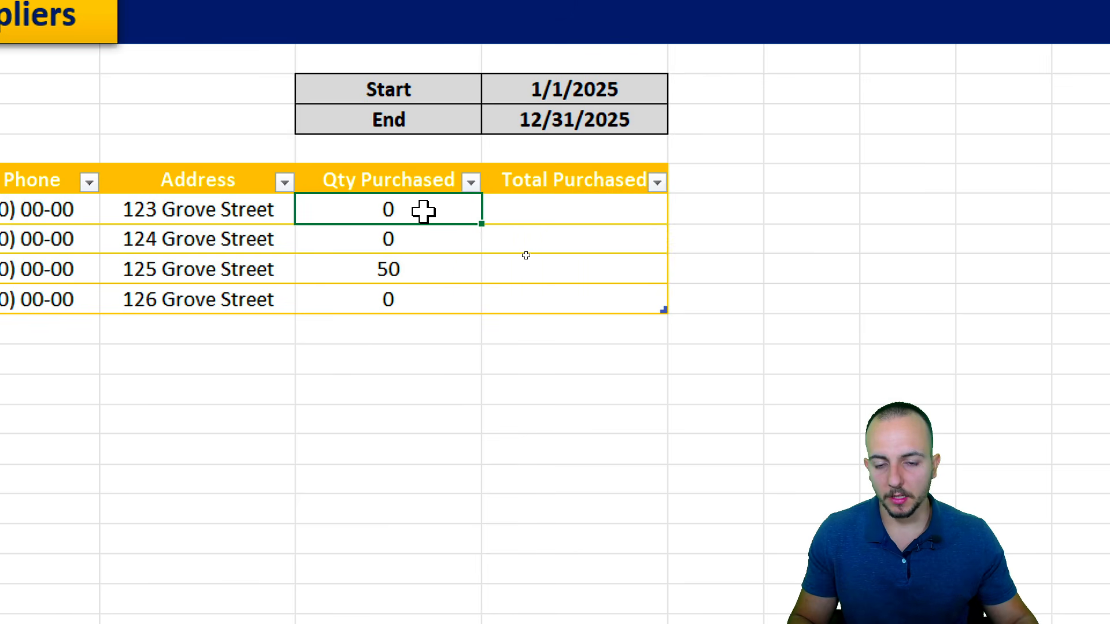
pyautogui.doubleClick(412, 210)
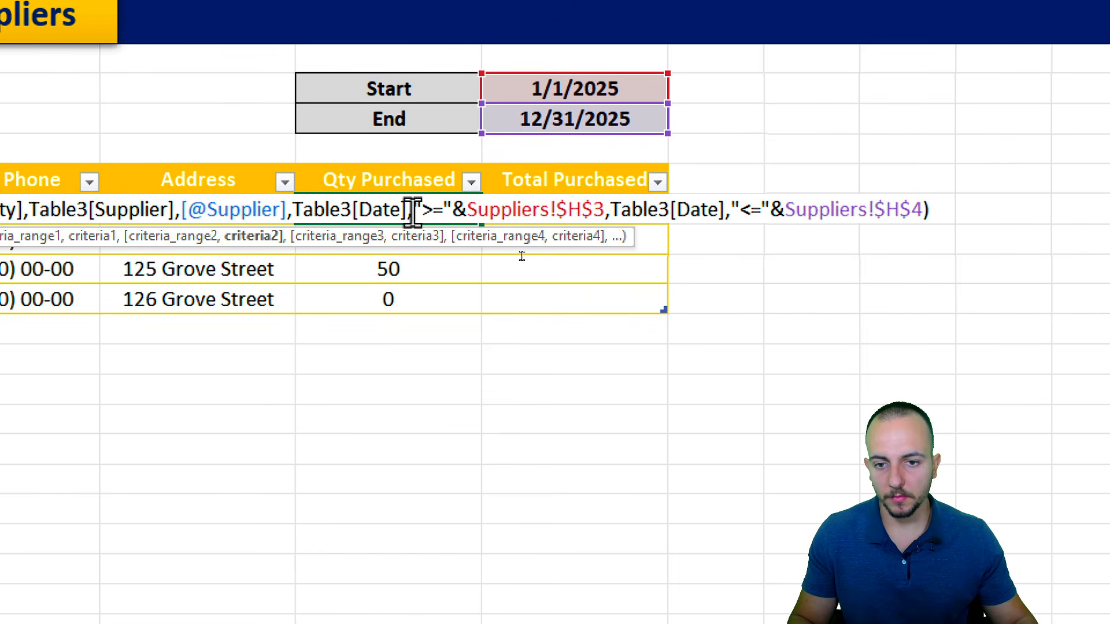
pyautogui.moveTo(942, 208); pyautogui.dragTo(0, 234)
pyautogui.moveTo(139, 236); pyautogui.dragTo(47, 240)
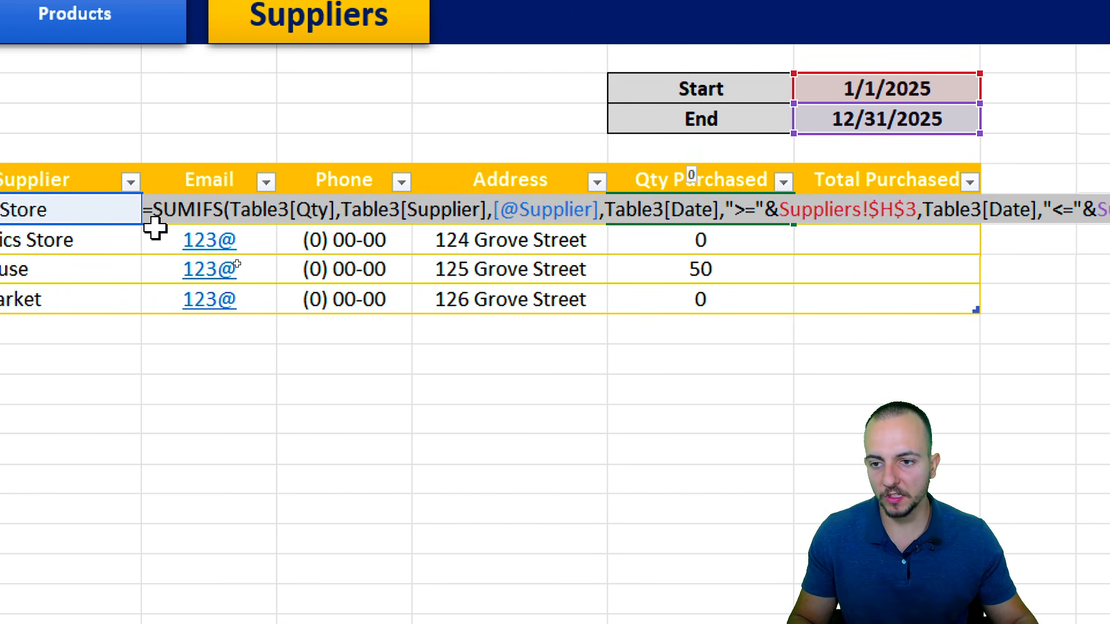
pyautogui.rightClick(384, 207)
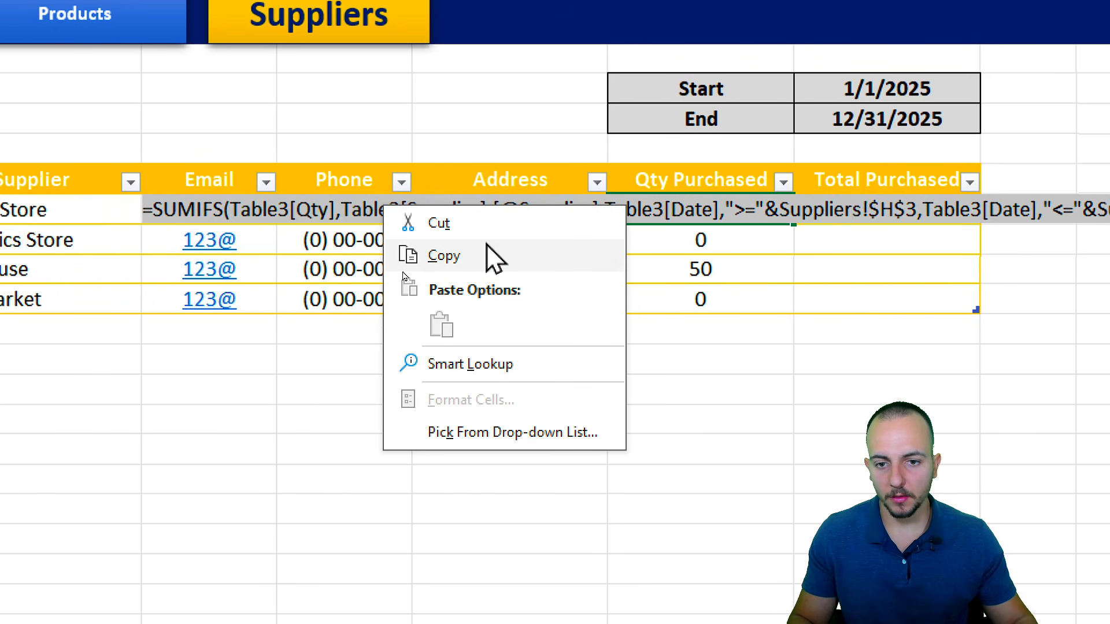
pyautogui.click(447, 255)
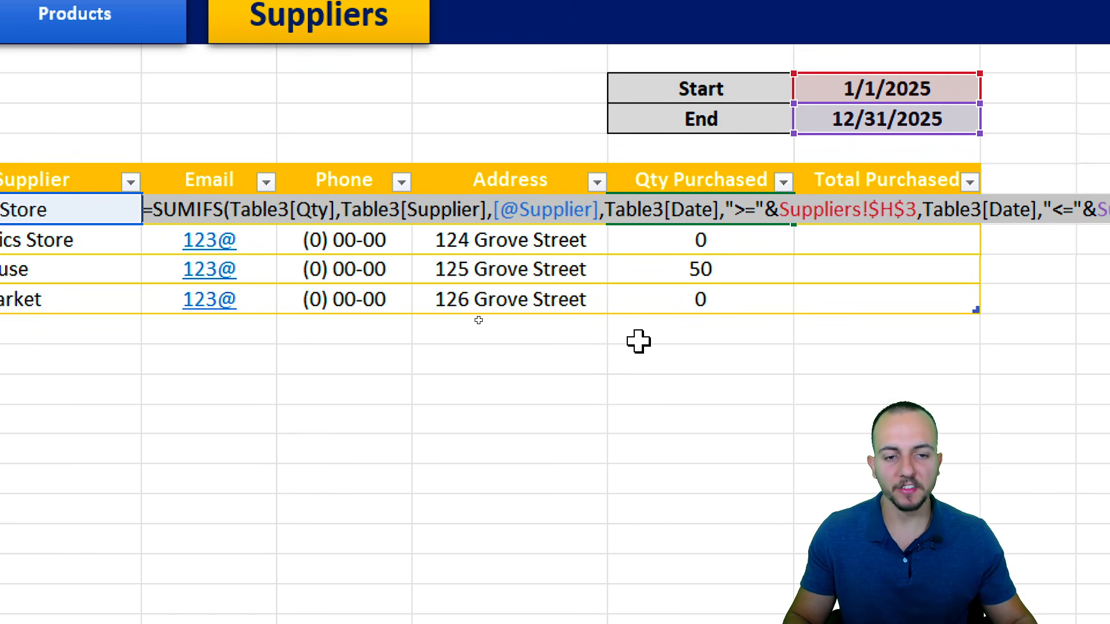
pyautogui.press('Escape')
# Step: Paste the copied SUMIFS formula into the first Total Purchased cell
pyautogui.click(860, 207)
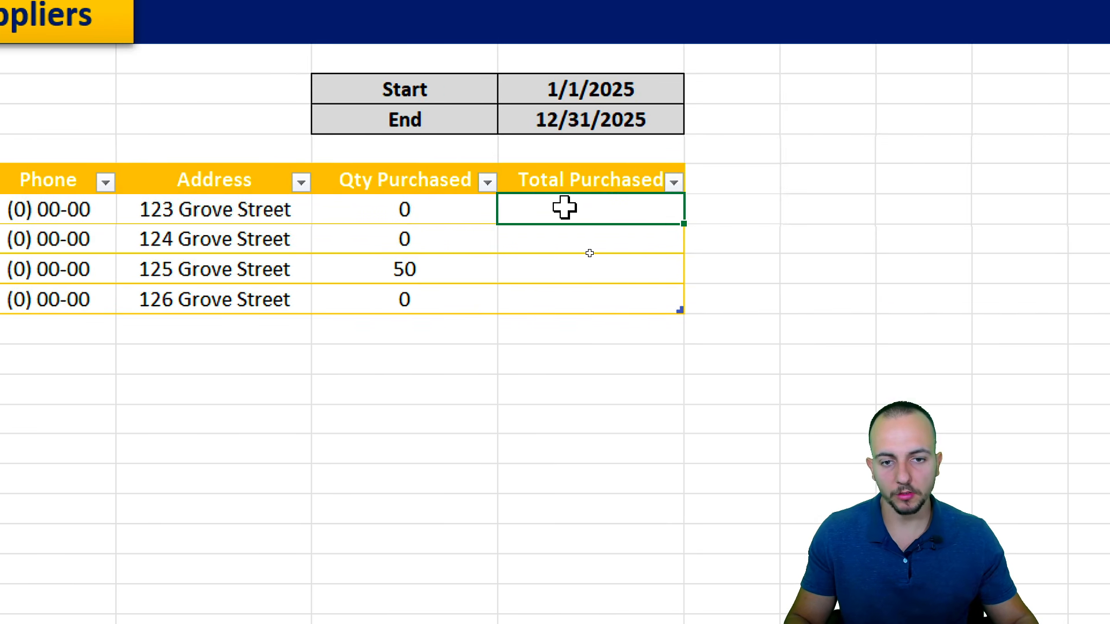
pyautogui.rightClick(590, 208)
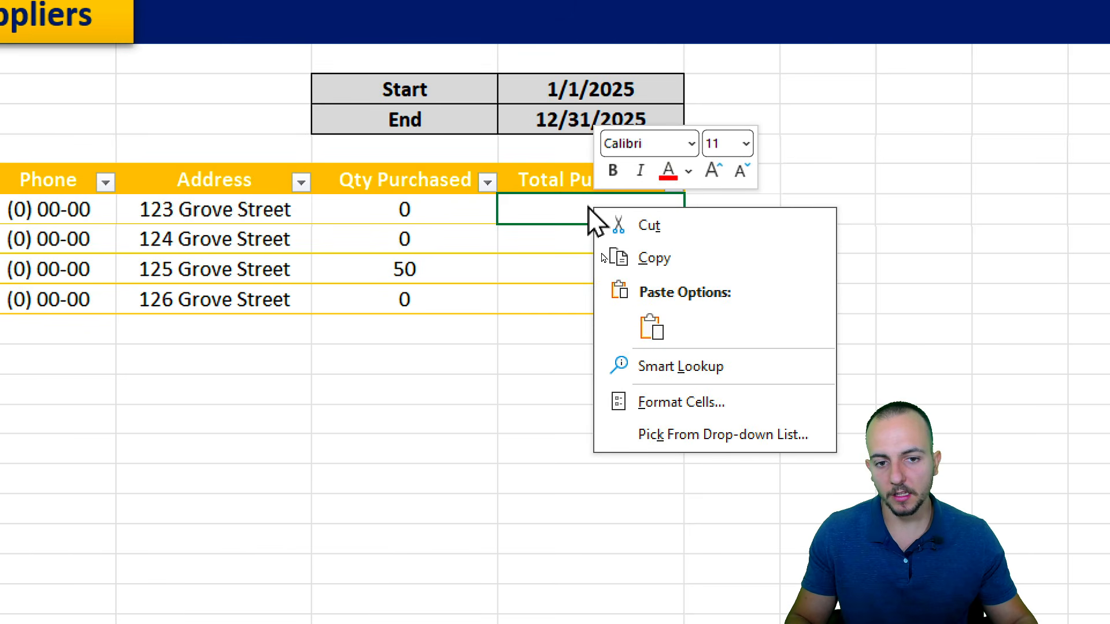
pyautogui.click(650, 328)
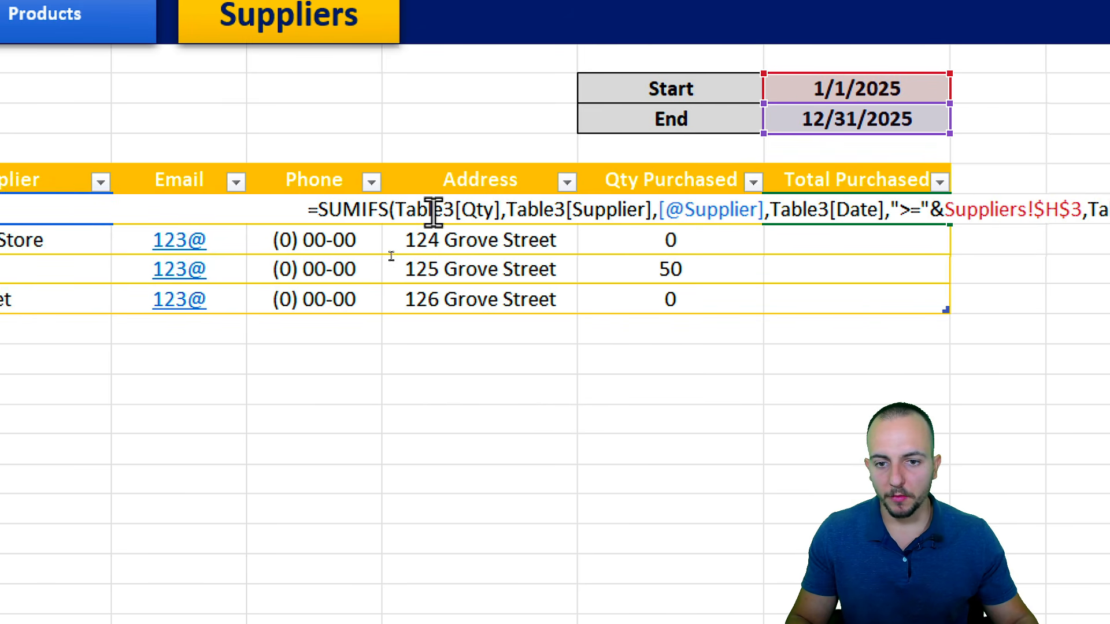
# Step: Replace Qty with Total Cost Fre as the sum range column in the first Total Purchased SUMIFS formula and commit it
pyautogui.click(343, 210)
pyautogui.moveTo(465, 210); pyautogui.dragTo(496, 210)
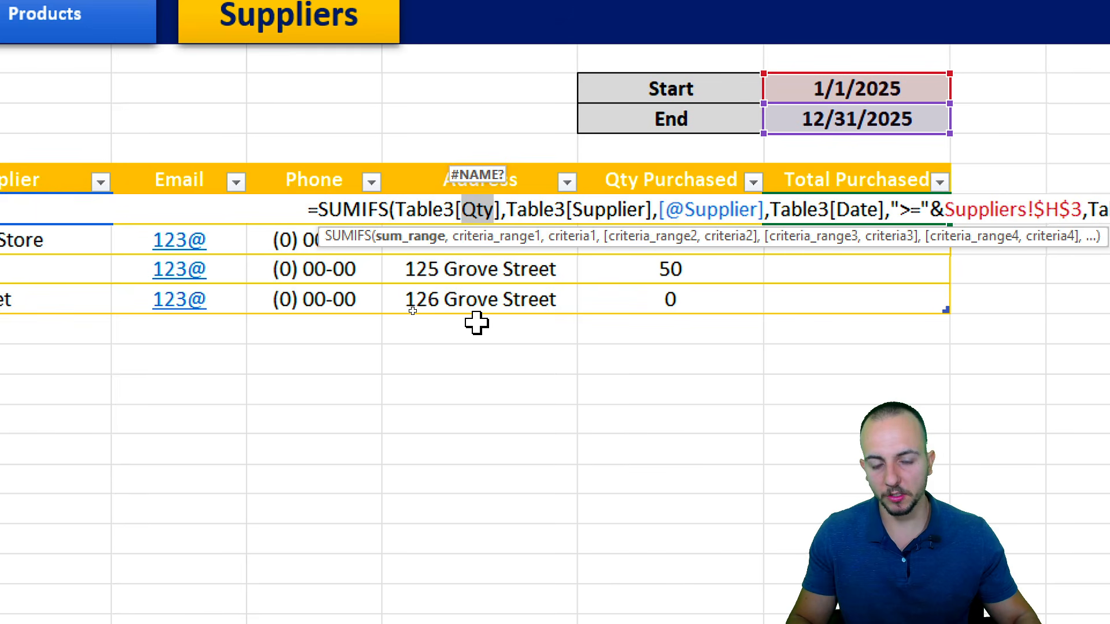
pyautogui.press('BackSpace')
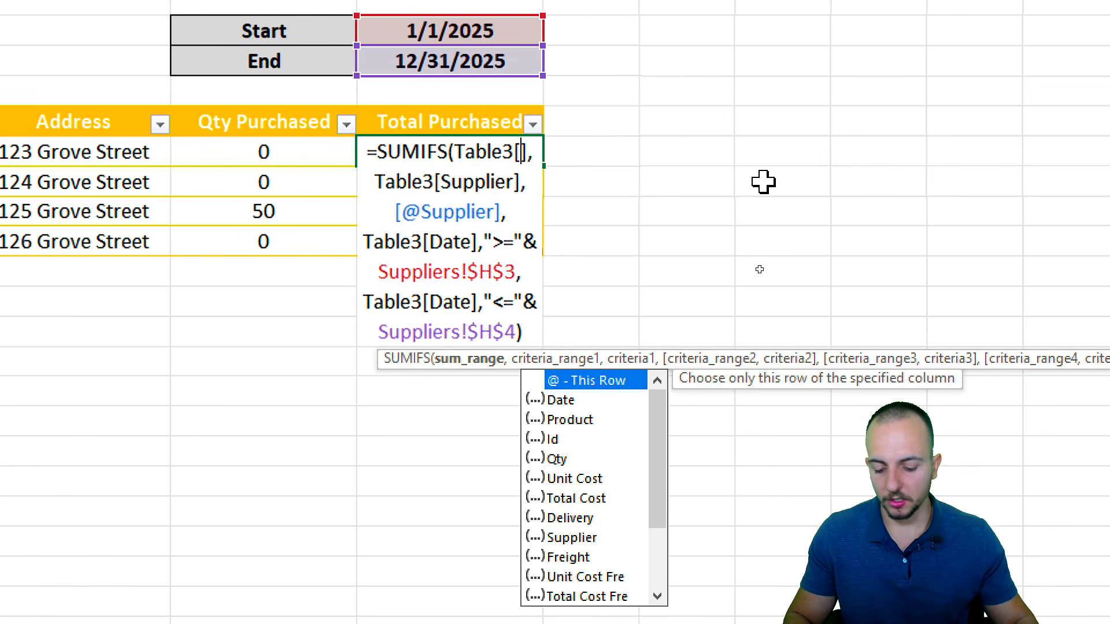
pyautogui.write('Tot')
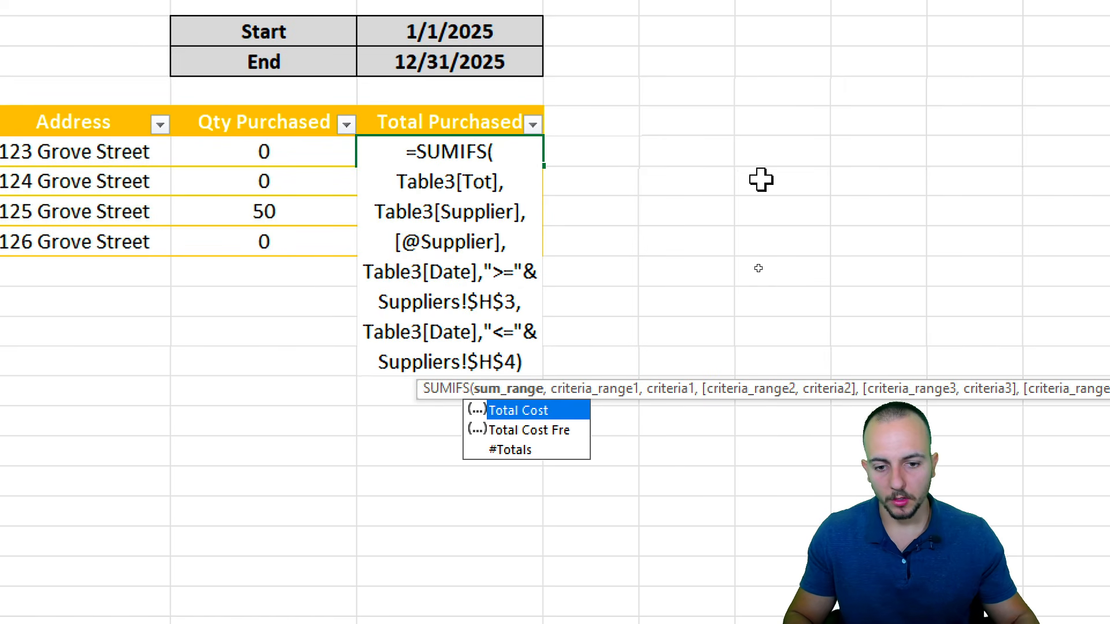
pyautogui.click(555, 430)
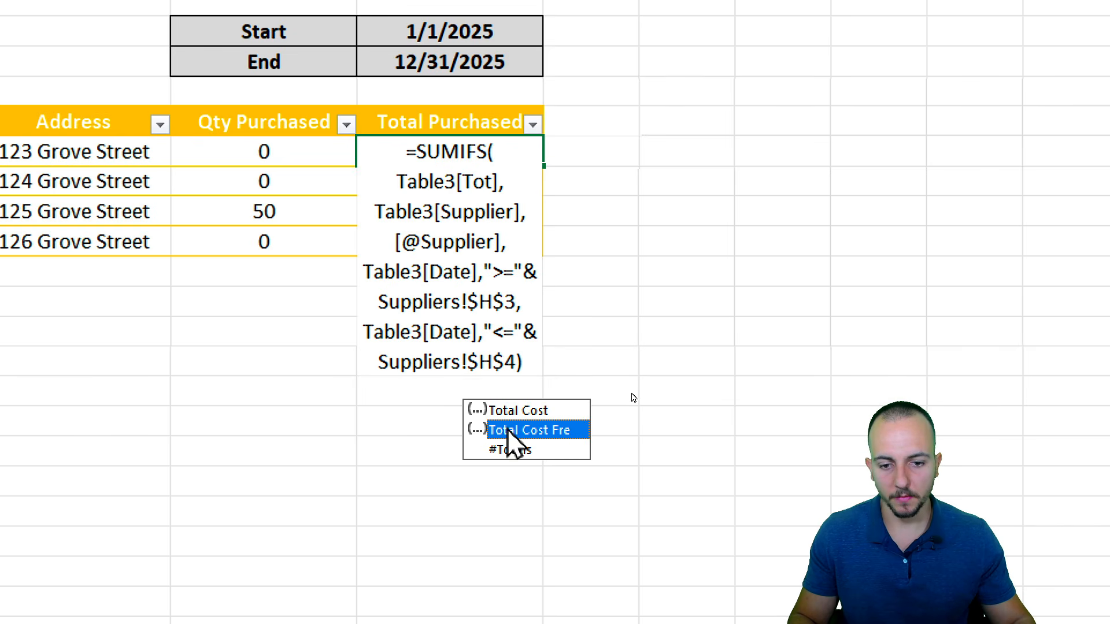
pyautogui.doubleClick(538, 431)
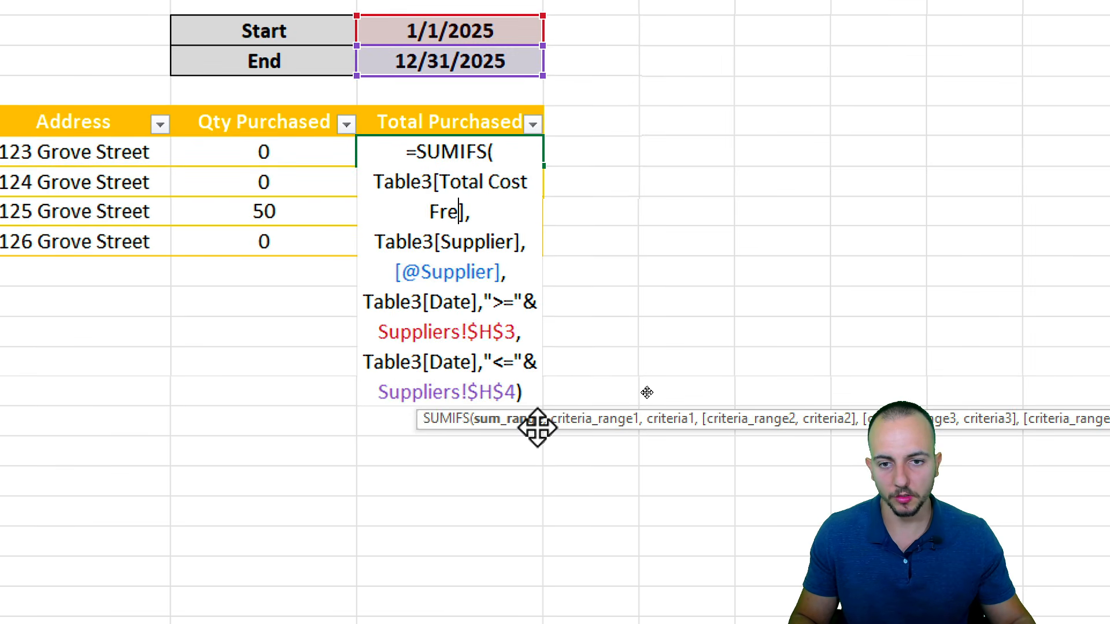
pyautogui.press('Return')
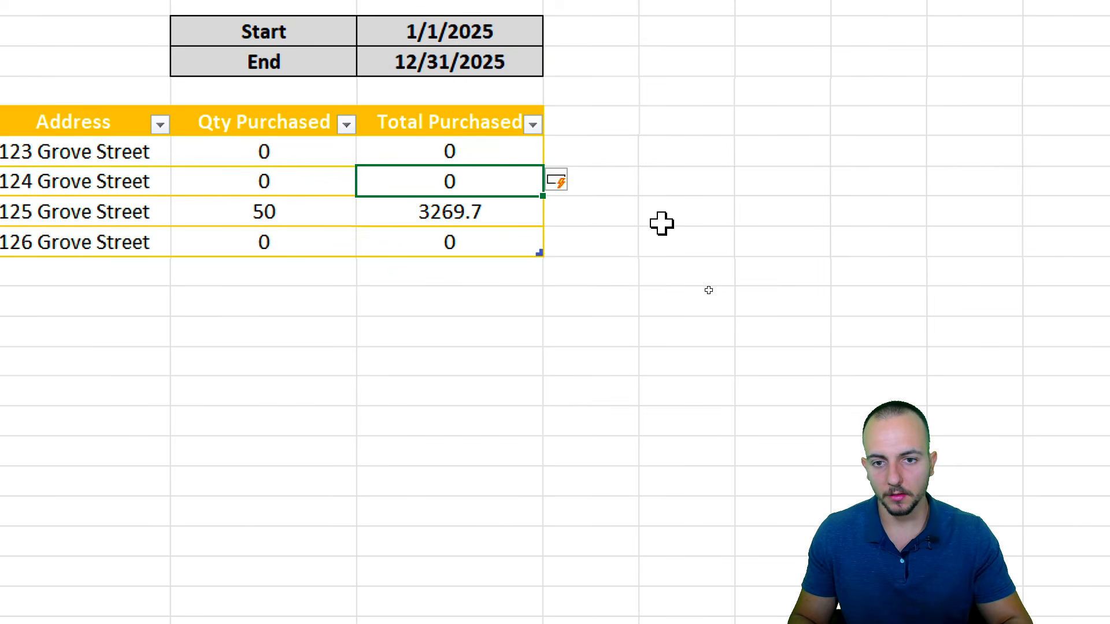
# Step: Apply the dollar Accounting number format to all values in the Total Purchased column
pyautogui.moveTo(463, 152); pyautogui.dragTo(488, 240)
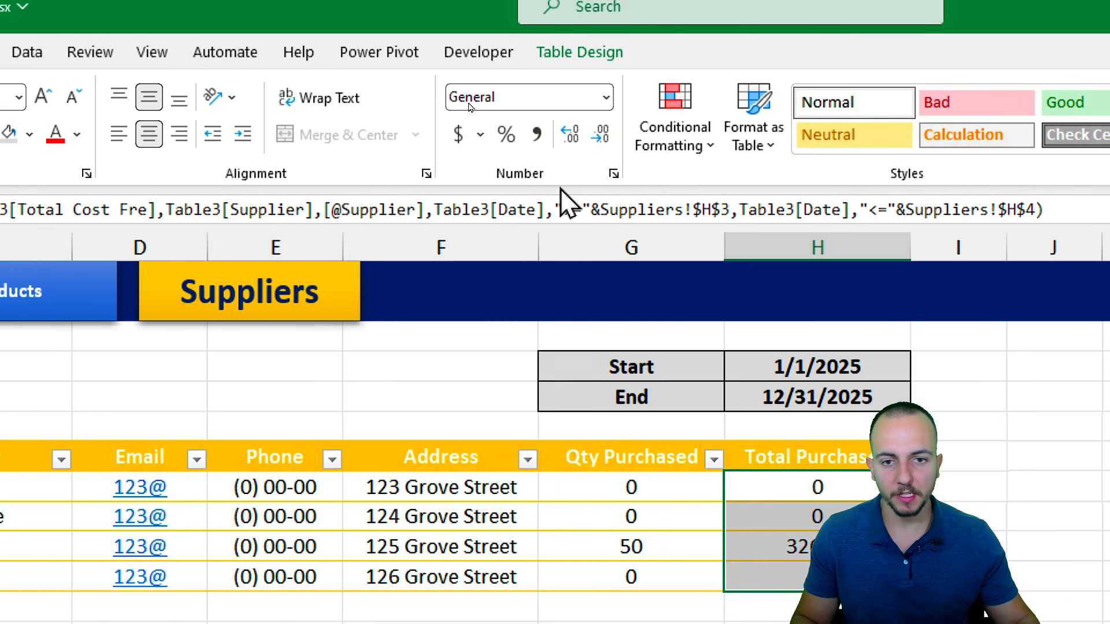
pyautogui.click(846, 134)
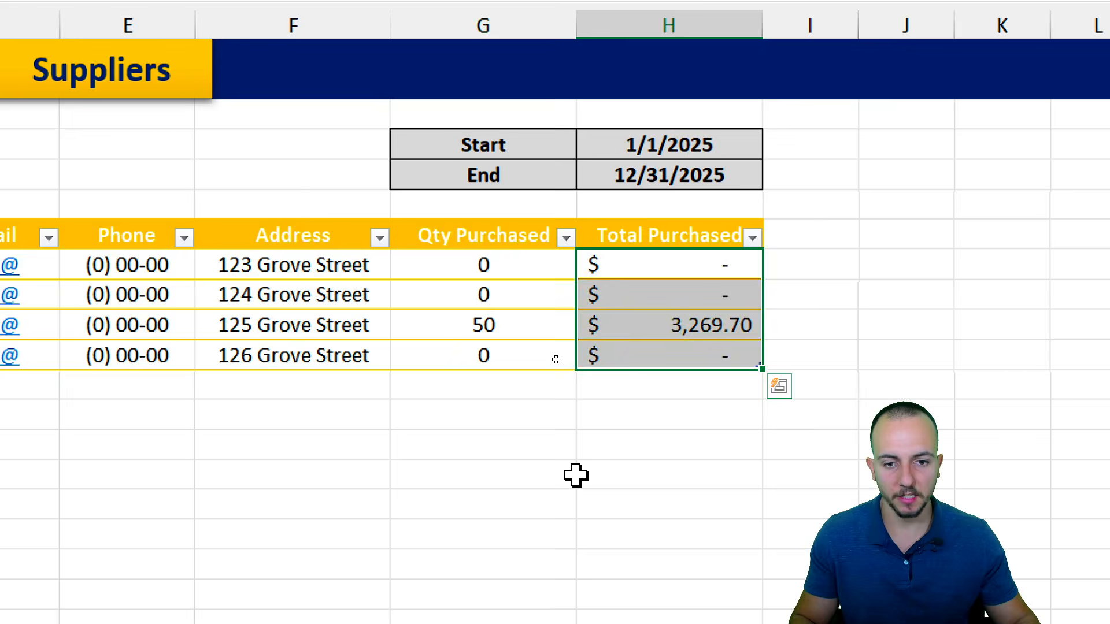
pyautogui.click(555, 477)
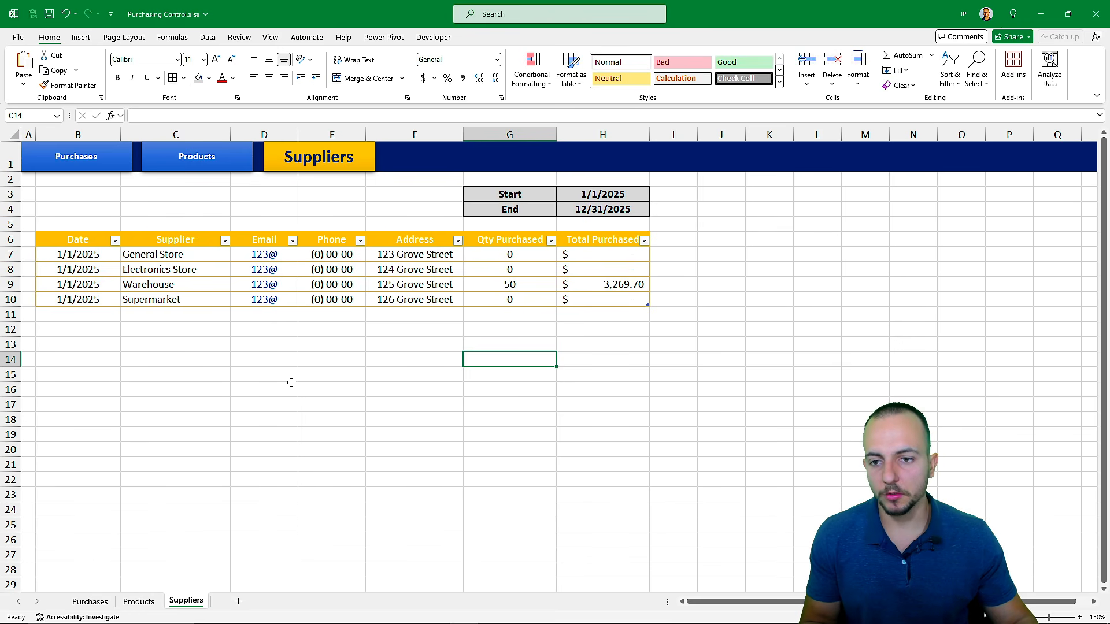
# Step: View the Products and Purchases sheets and examine the filter control on the Purchases table's Total Cost header
pyautogui.click(197, 157)
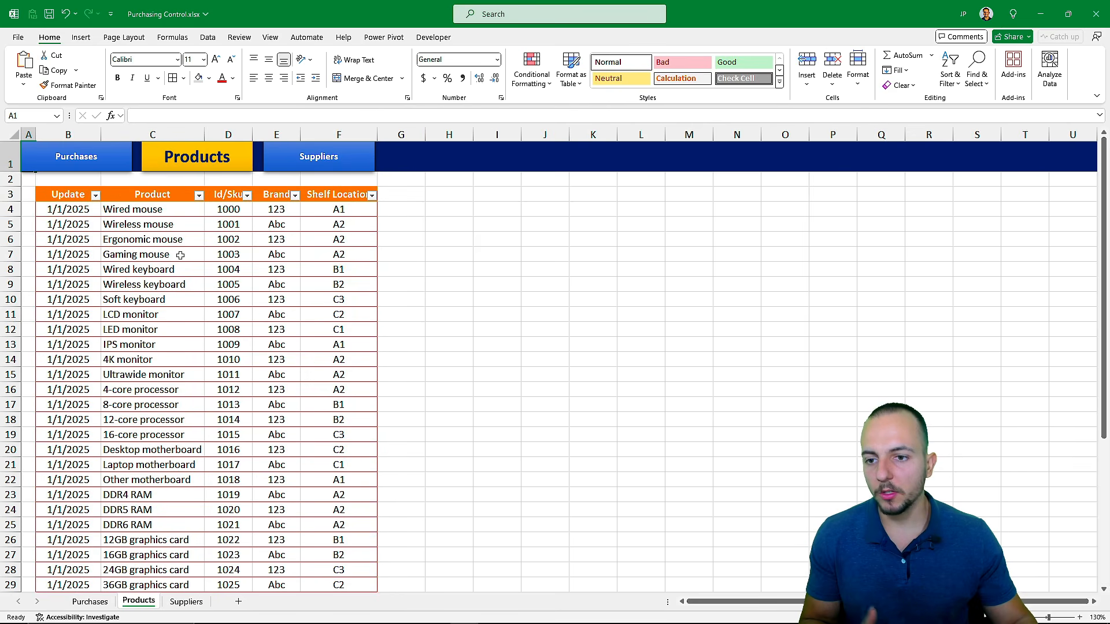
pyautogui.click(103, 171)
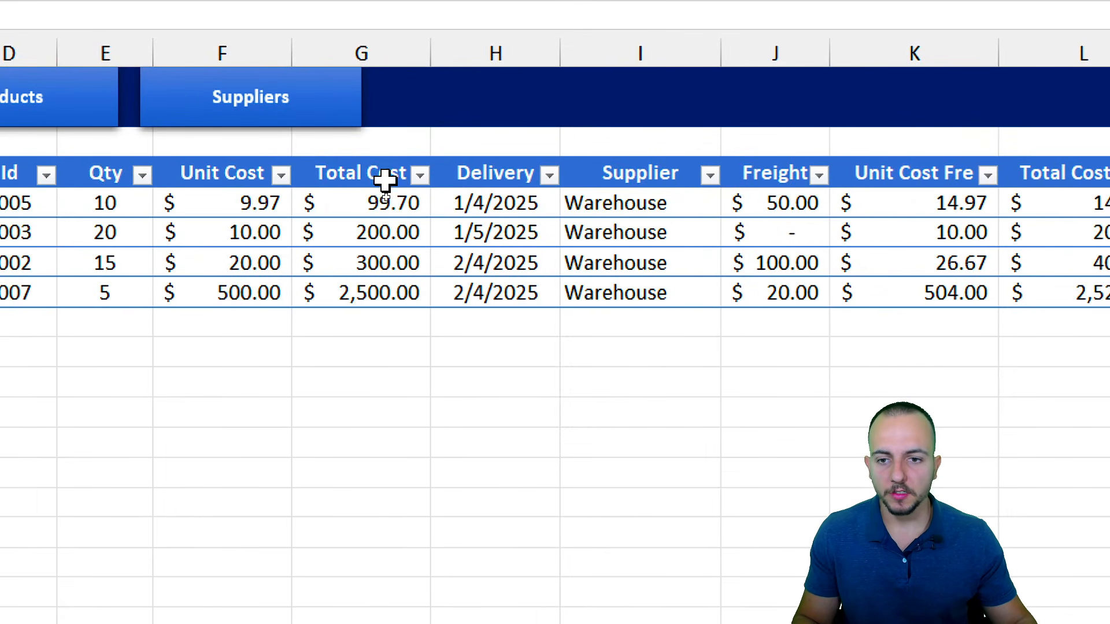
pyautogui.click(385, 194)
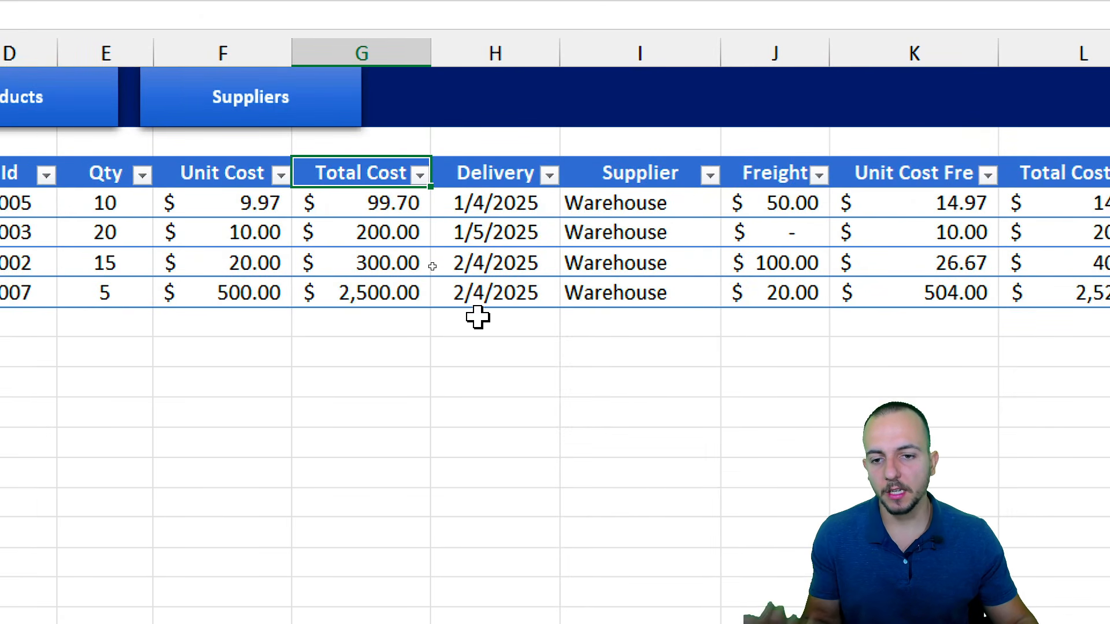
pyautogui.click(419, 175)
pyautogui.click(426, 175)
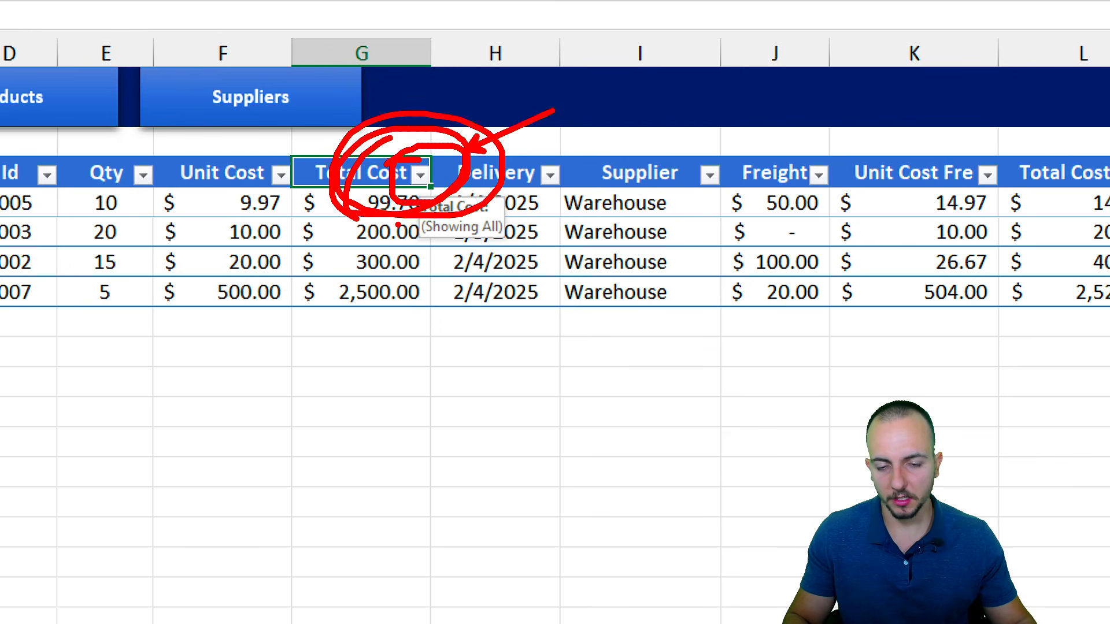
# Step: Turn the Purchases table's filter buttons off and back on
pyautogui.click(491, 226)
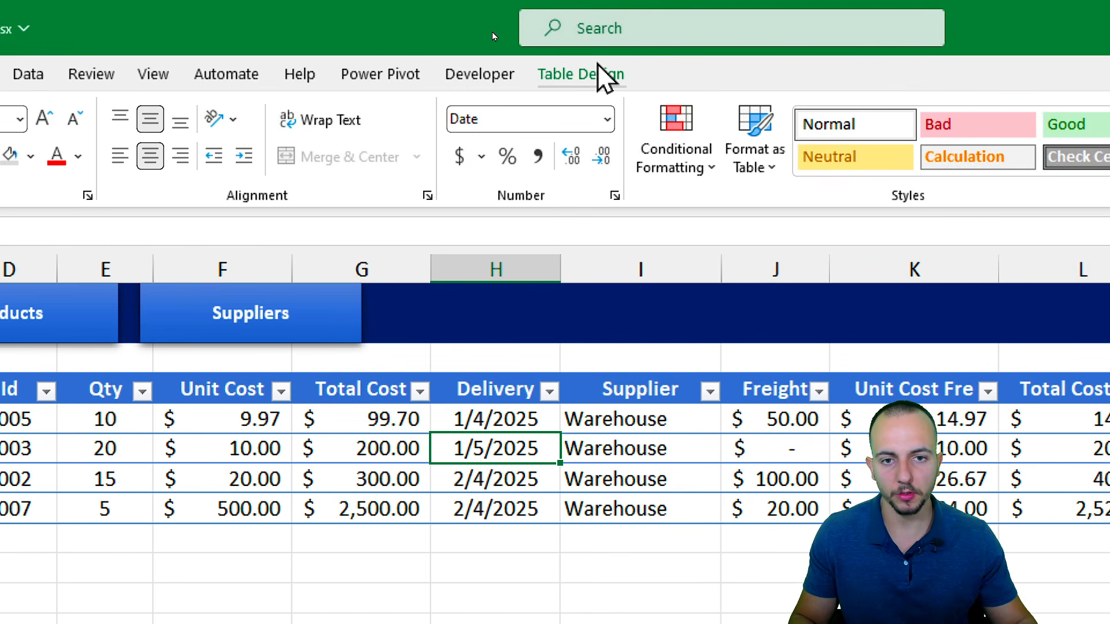
pyautogui.click(601, 77)
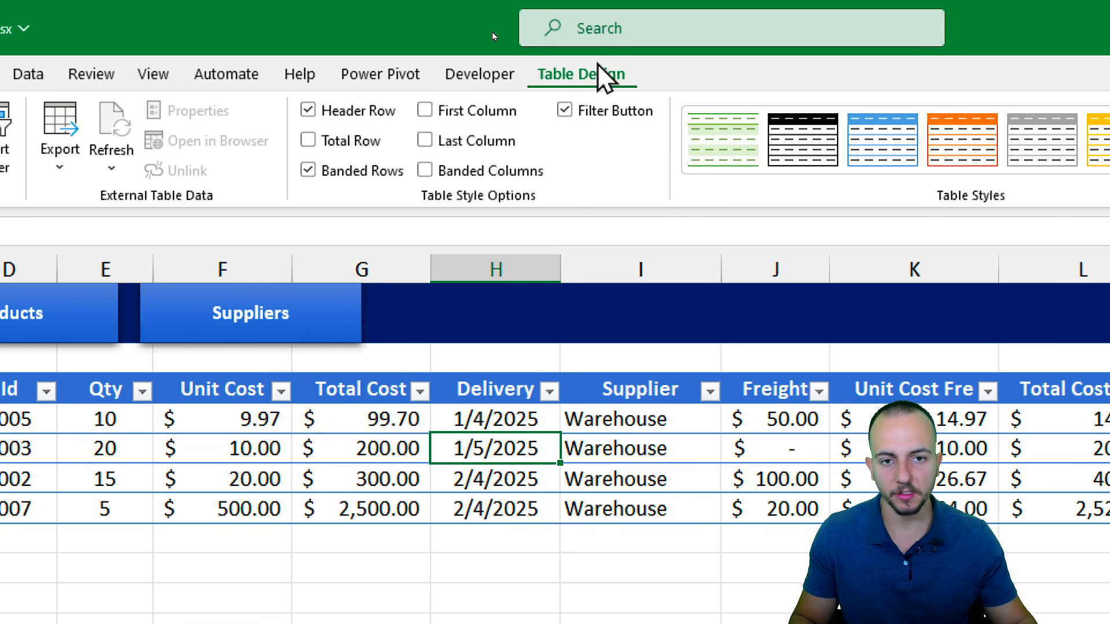
pyautogui.click(592, 123)
pyautogui.click(592, 124)
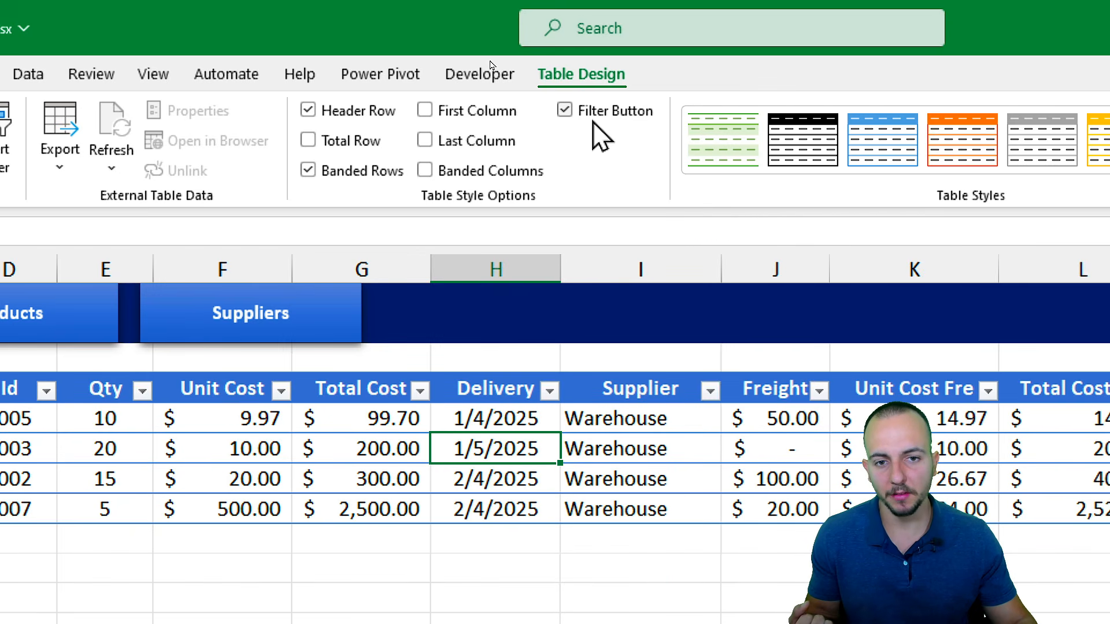
pyautogui.click(565, 113)
pyautogui.click(566, 113)
pyautogui.click(566, 113)
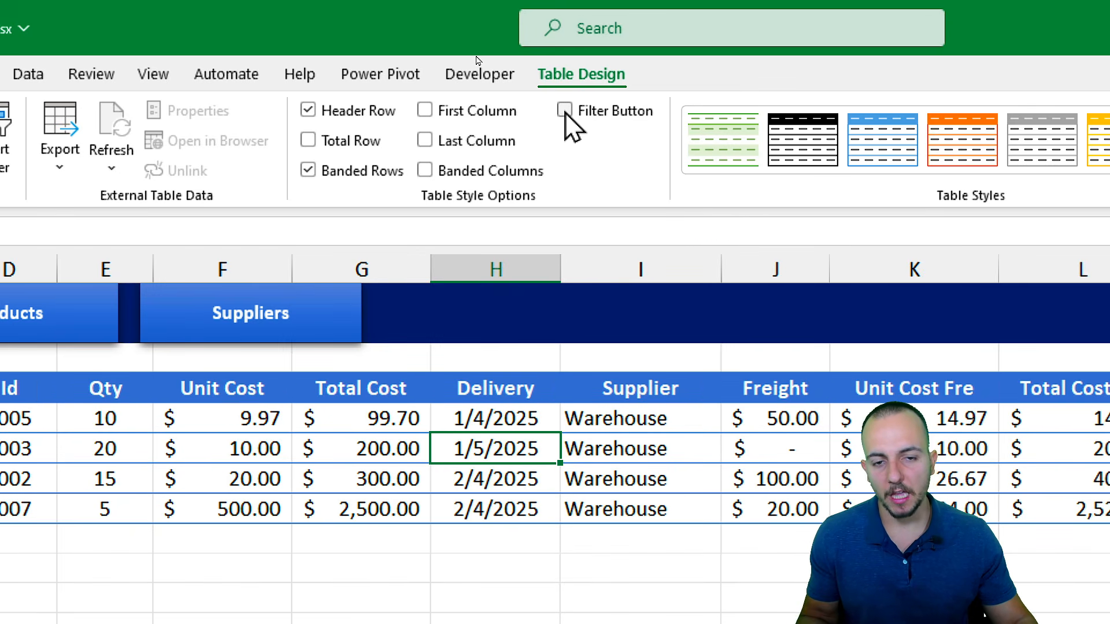
pyautogui.click(565, 113)
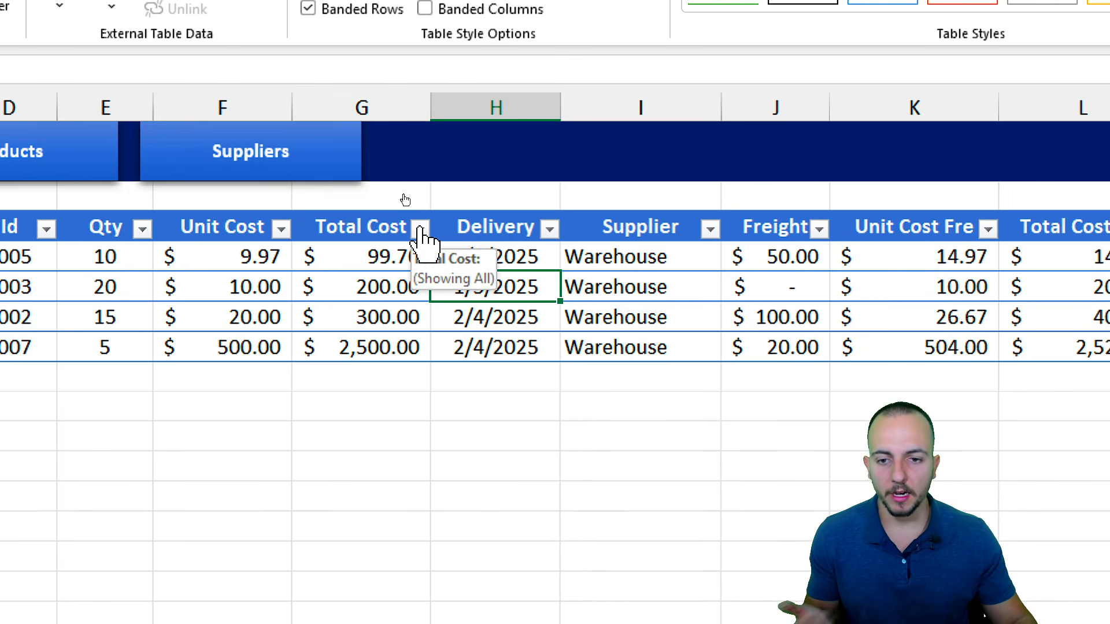
# Step: Filter the Purchases table's Total Cost column to only $300.00 and $2,500.00
pyautogui.click(420, 228)
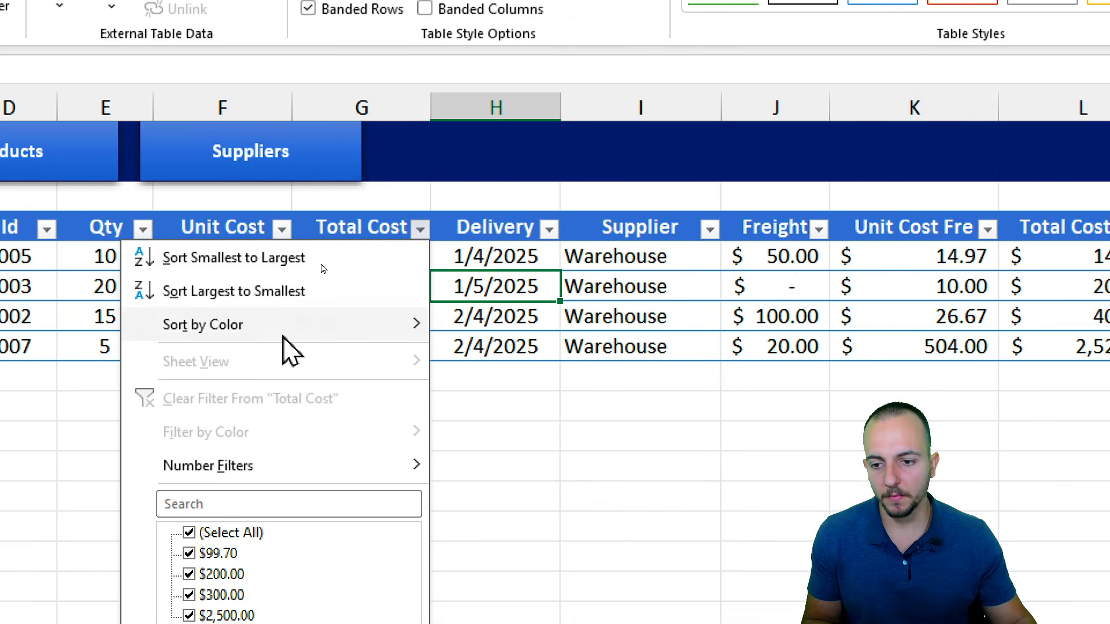
pyautogui.click(228, 534)
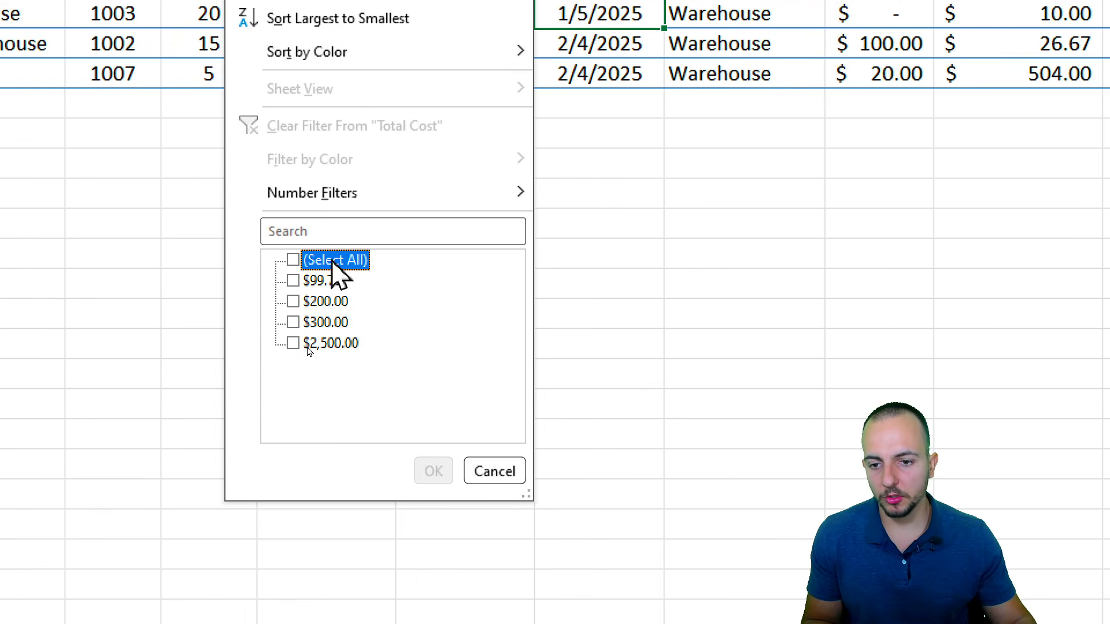
pyautogui.click(330, 322)
pyautogui.click(329, 322)
pyautogui.click(330, 322)
pyautogui.click(329, 342)
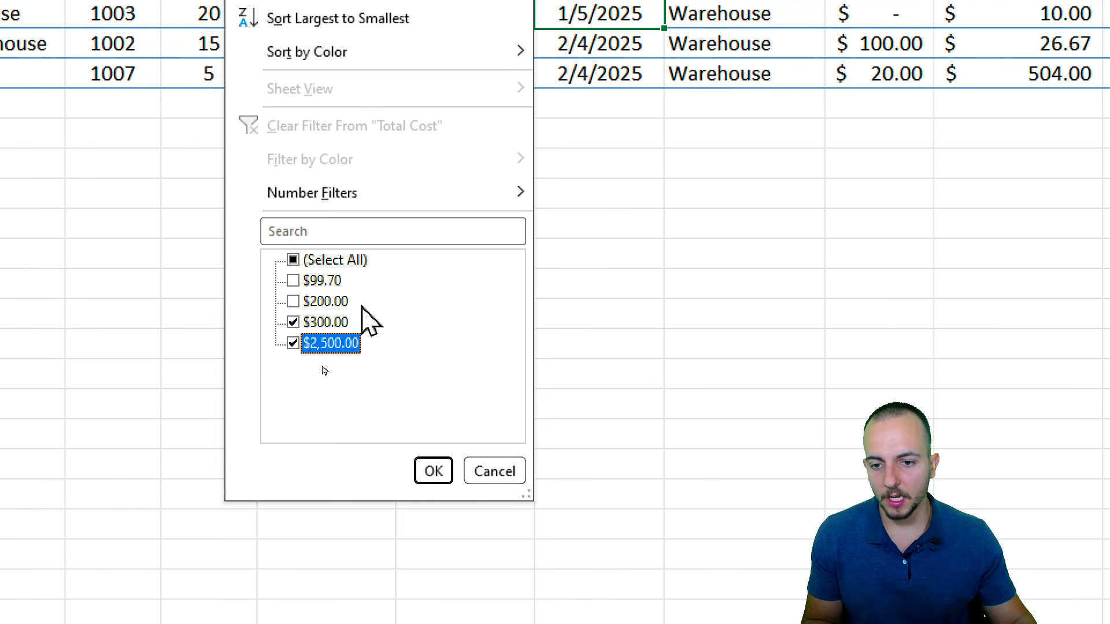
pyautogui.click(438, 480)
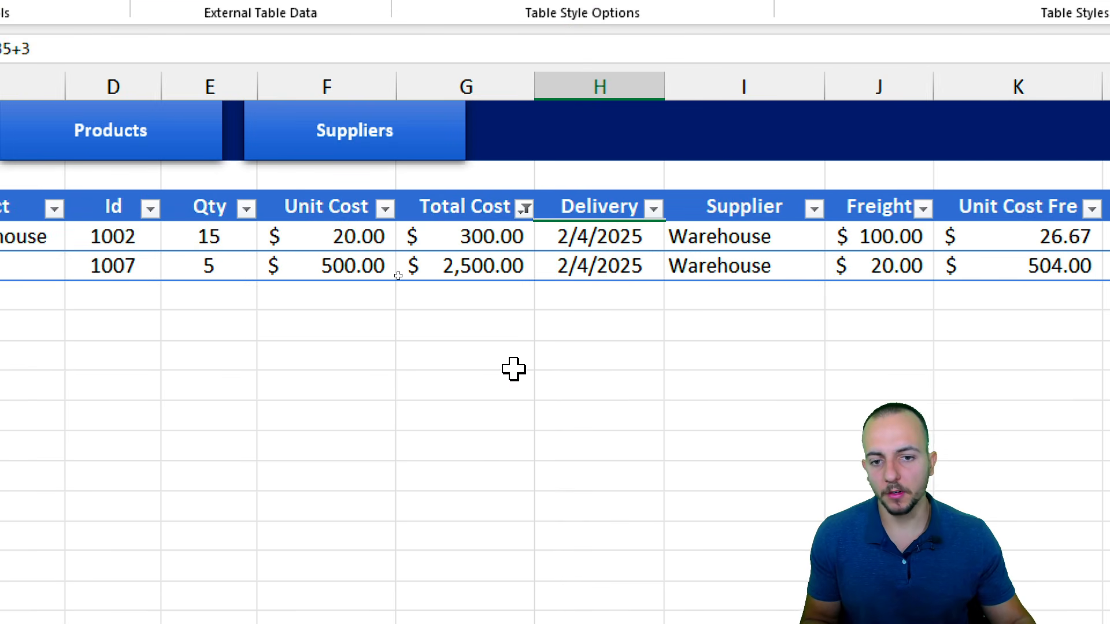
# Step: Clear the filter from the Purchases table's Total Cost column
pyautogui.click(409, 199)
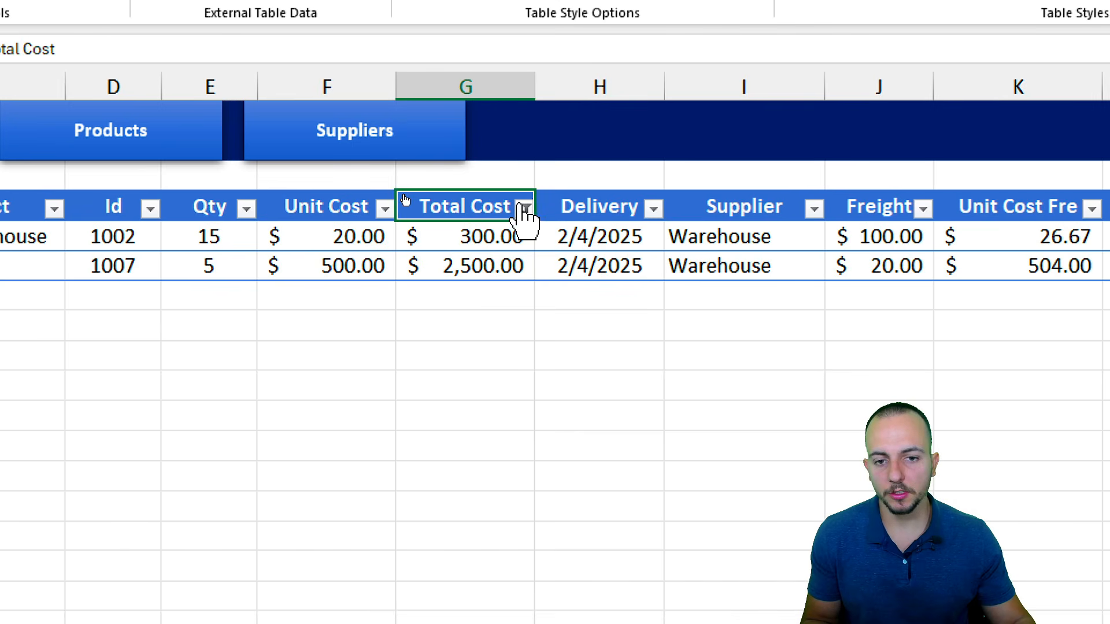
pyautogui.click(524, 209)
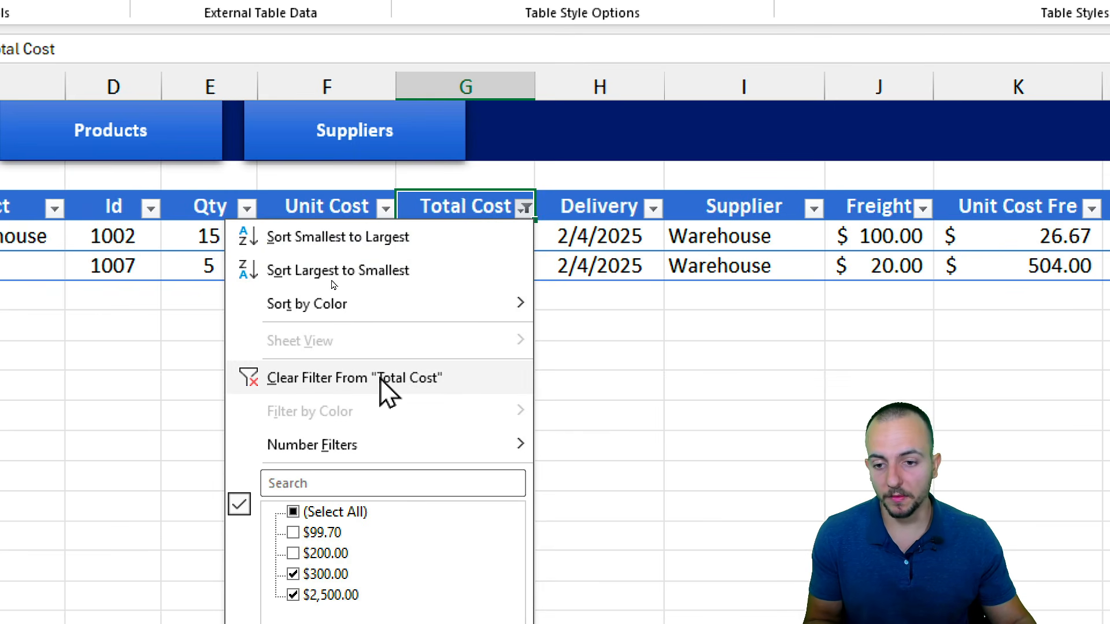
pyautogui.click(524, 209)
pyautogui.click(524, 209)
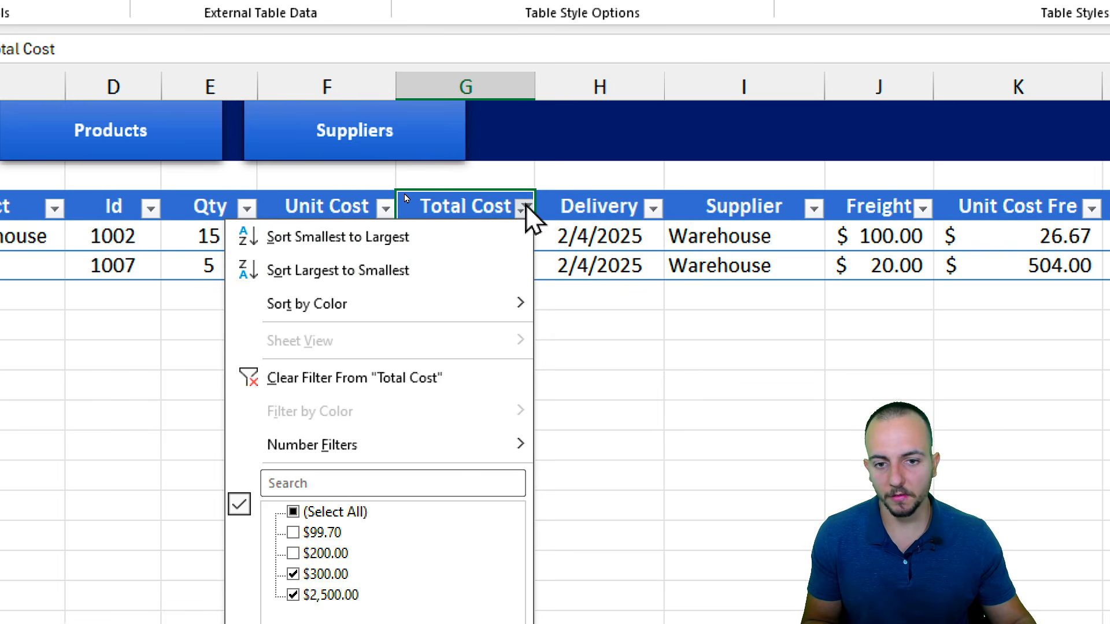
pyautogui.click(349, 380)
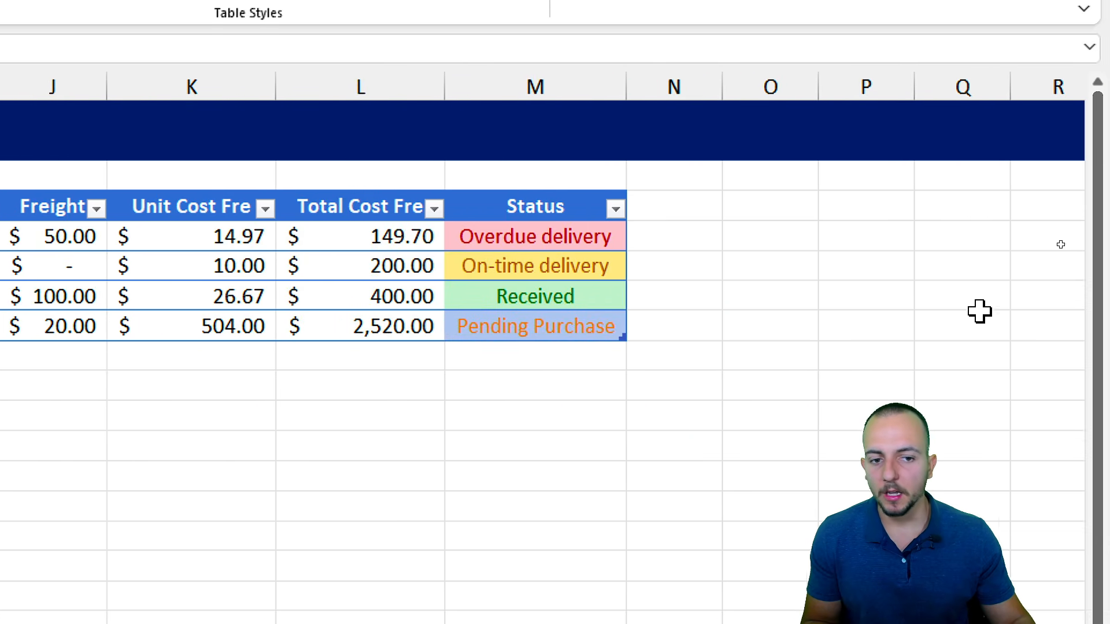
pyautogui.click(557, 211)
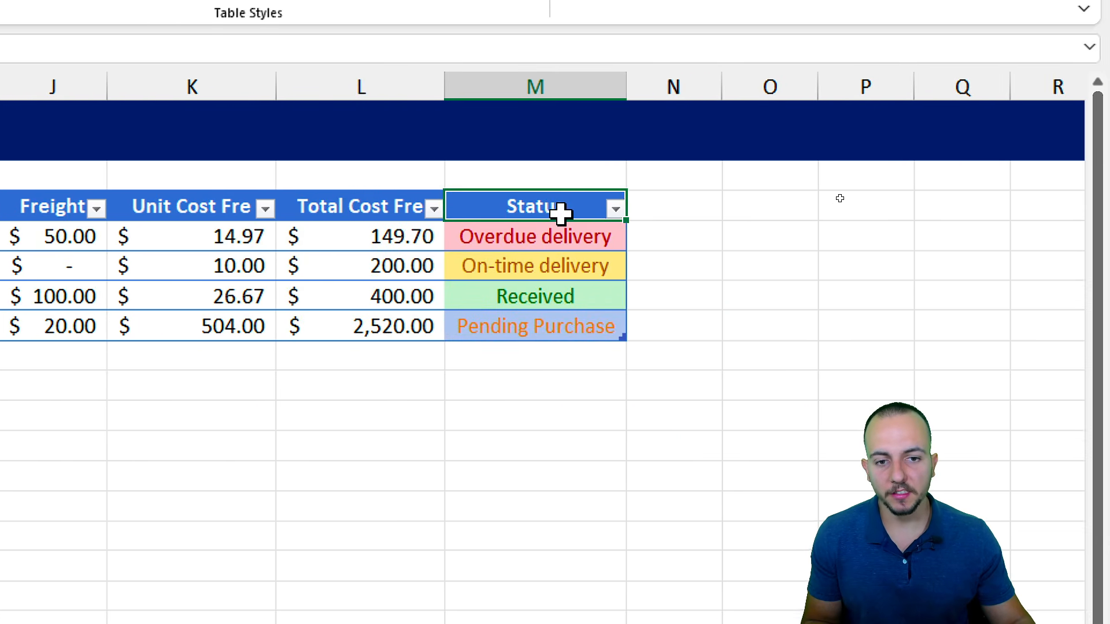
pyautogui.click(615, 208)
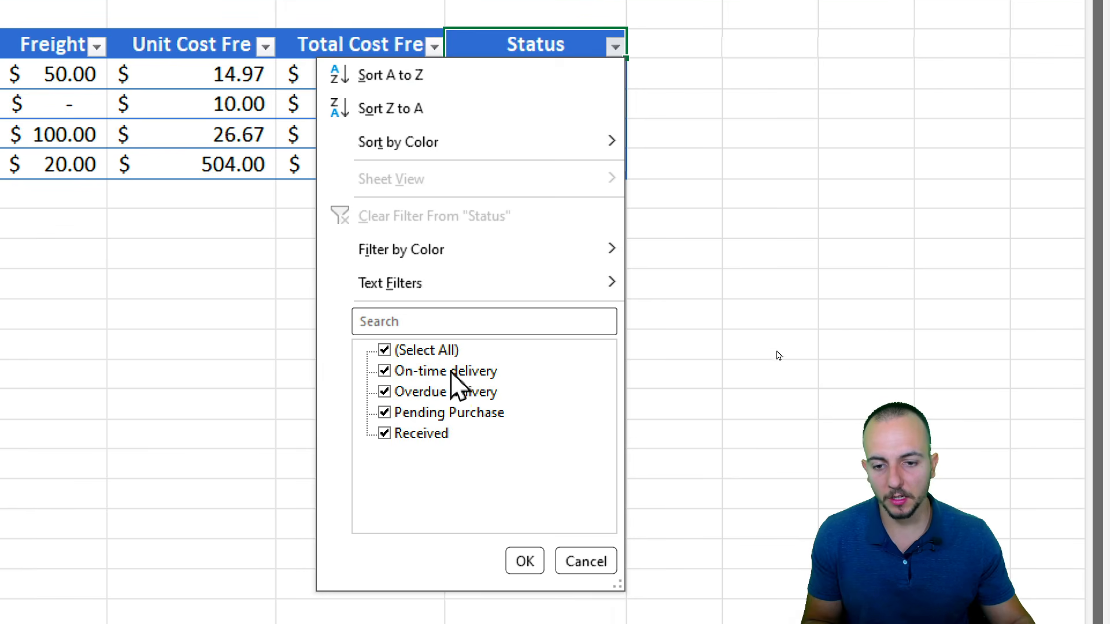
pyautogui.click(405, 350)
pyautogui.click(425, 392)
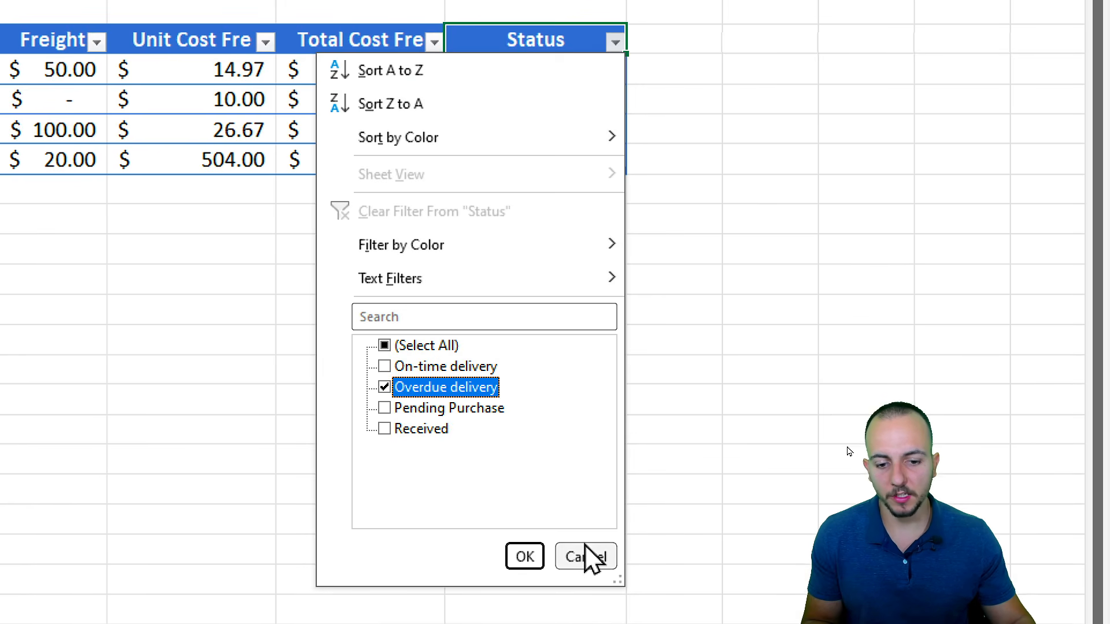
pyautogui.click(590, 557)
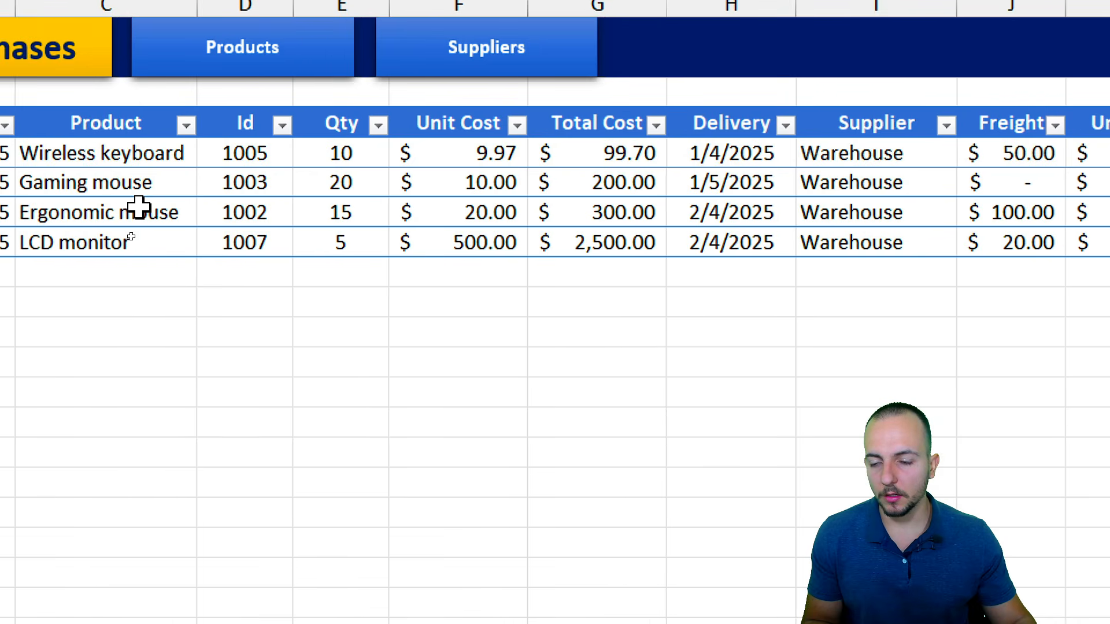
# Step: Review the Product, Date, Delivery and Supplier columns of the Purchases table and select cell B8 directly below its Date column
pyautogui.moveTo(139, 127); pyautogui.dragTo(116, 244)
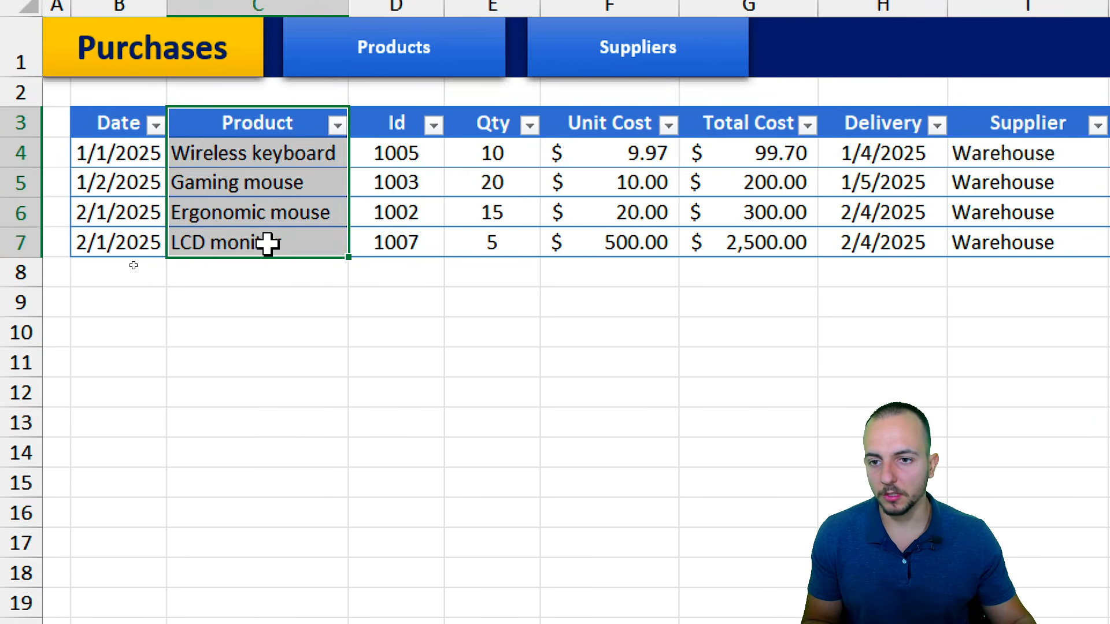
pyautogui.moveTo(131, 124); pyautogui.dragTo(111, 357)
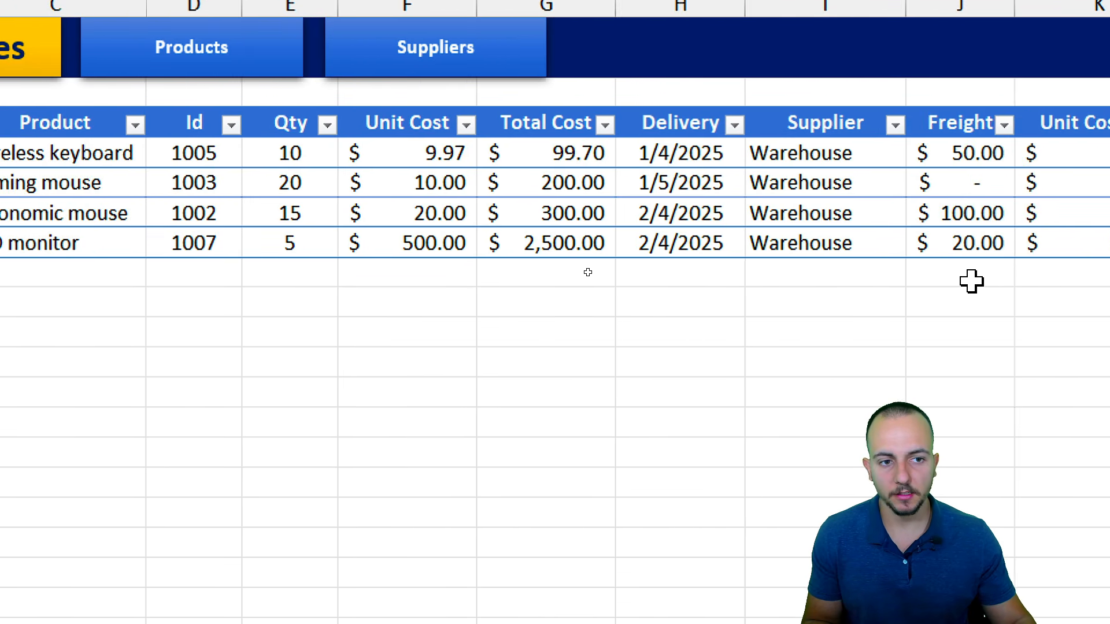
pyautogui.moveTo(651, 131); pyautogui.dragTo(701, 343)
pyautogui.moveTo(821, 130); pyautogui.dragTo(809, 393)
pyautogui.click(532, 270)
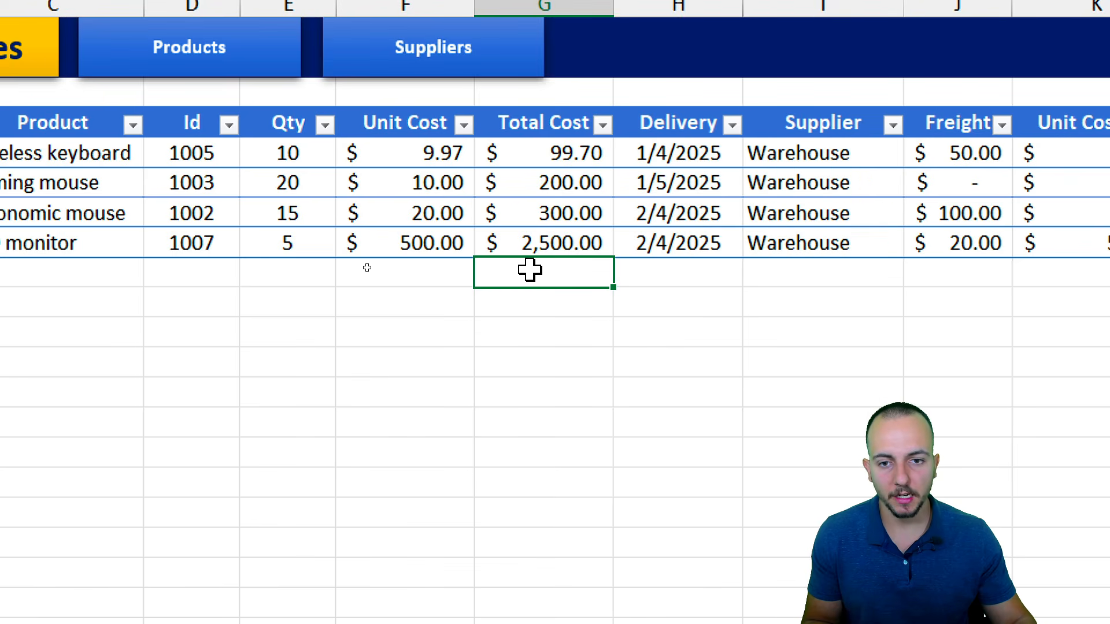
pyautogui.click(134, 279)
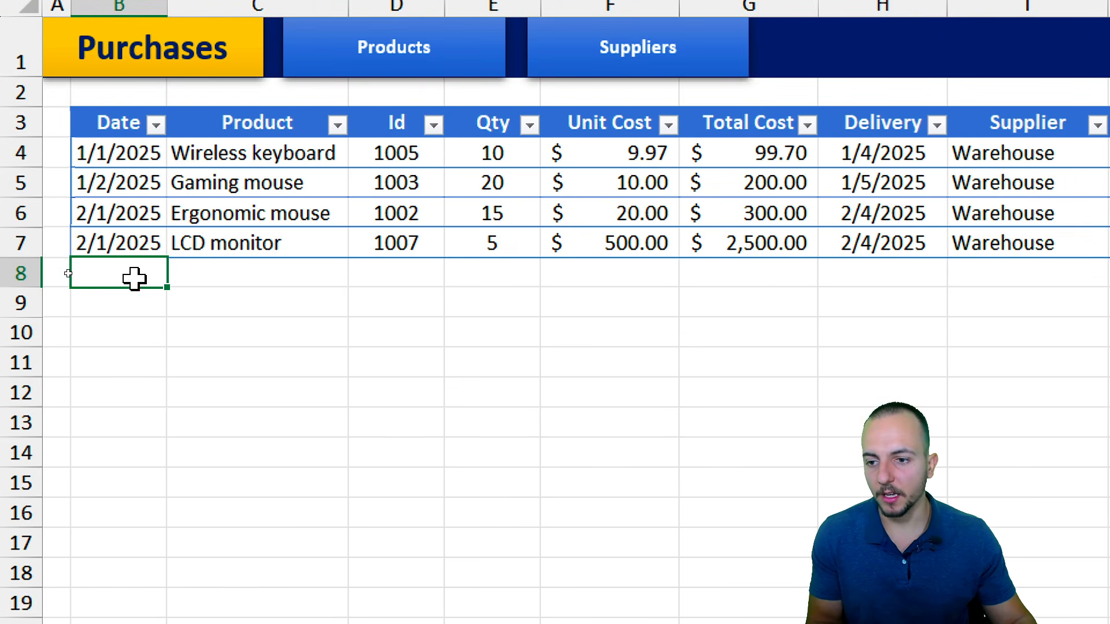
pyautogui.click(29, 276)
pyautogui.click(149, 273)
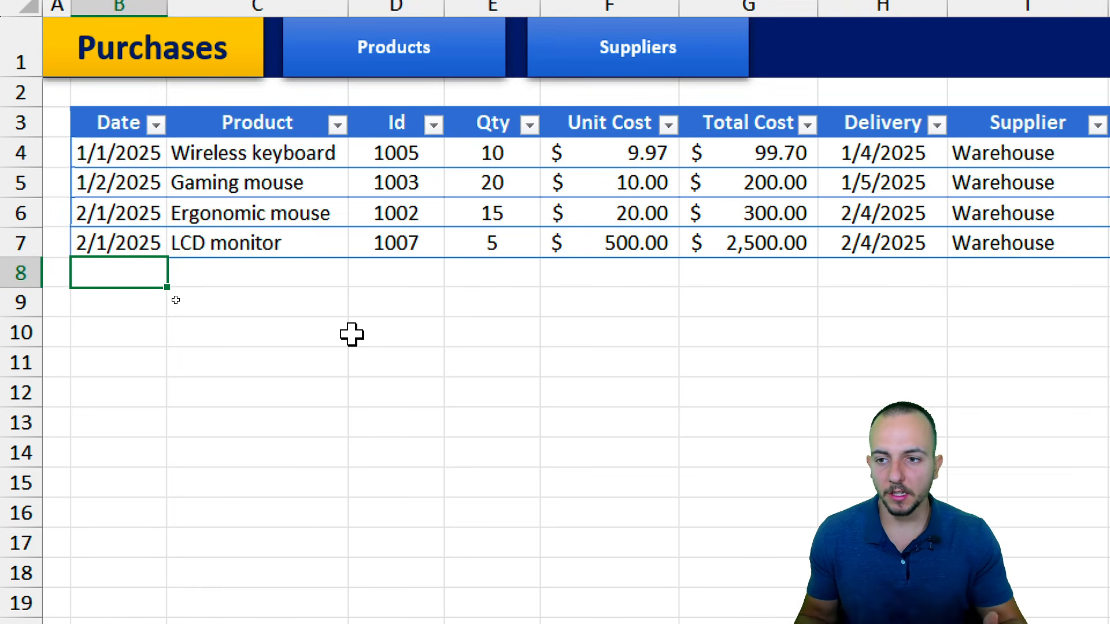
# Step: Add a purchase row directly below the Purchases table, dated 01/01/2025 and with Gaming mouse as the product
pyautogui.write('01/01/2025')
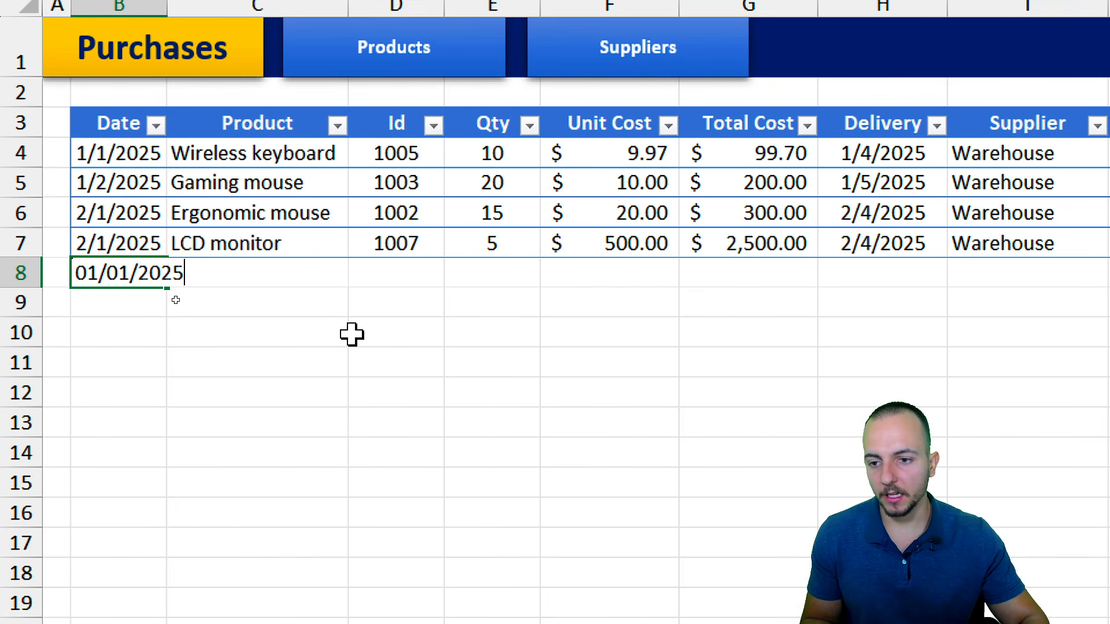
pyautogui.press('Return')
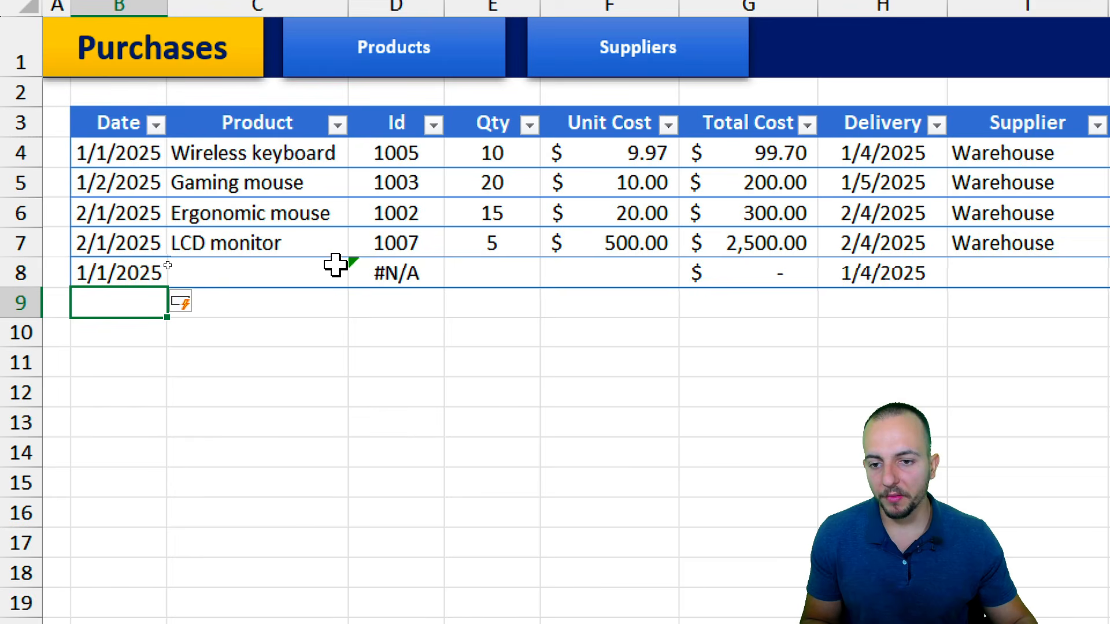
pyautogui.click(338, 267)
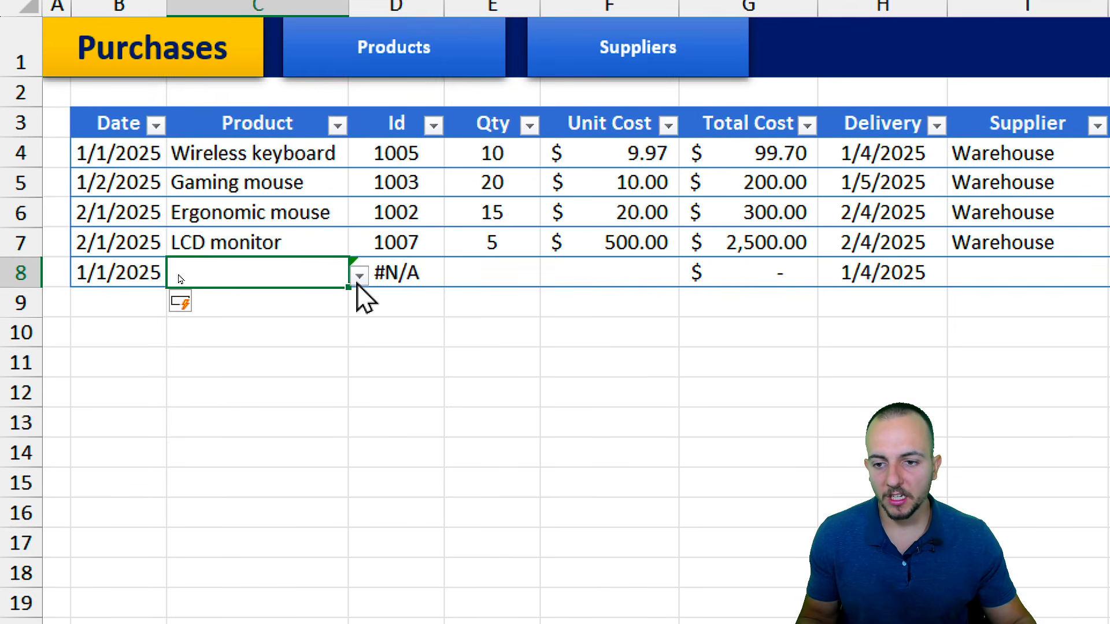
pyautogui.click(358, 276)
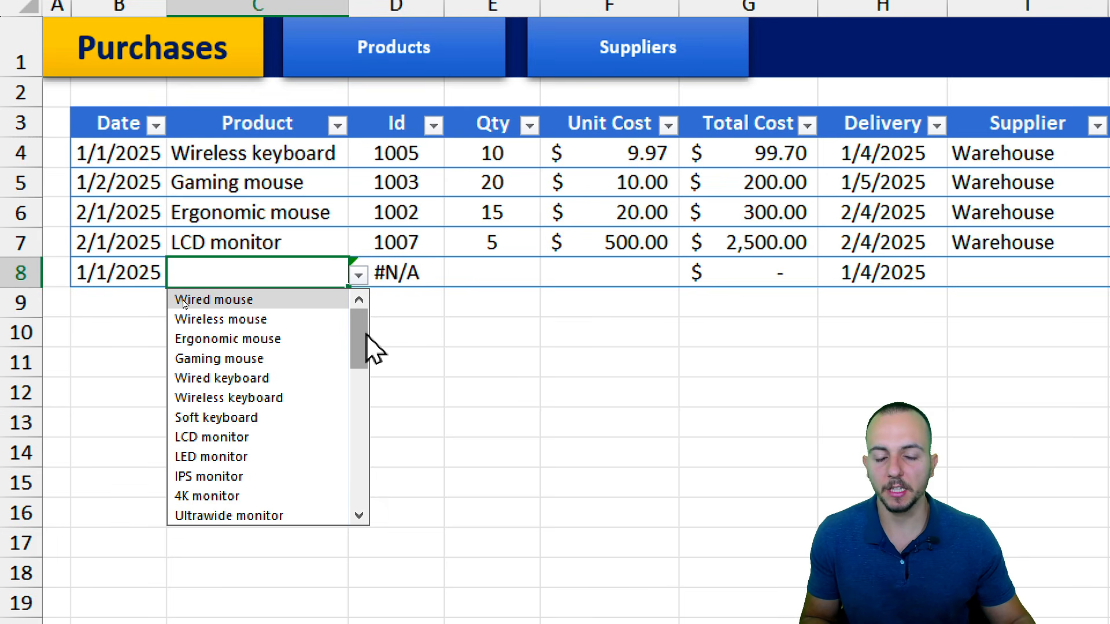
pyautogui.click(310, 359)
# Step: Inspect the VLOOKUP formula in the Id cell of the new Gaming mouse row without changing it
pyautogui.click(414, 268)
pyautogui.doubleClick(411, 270)
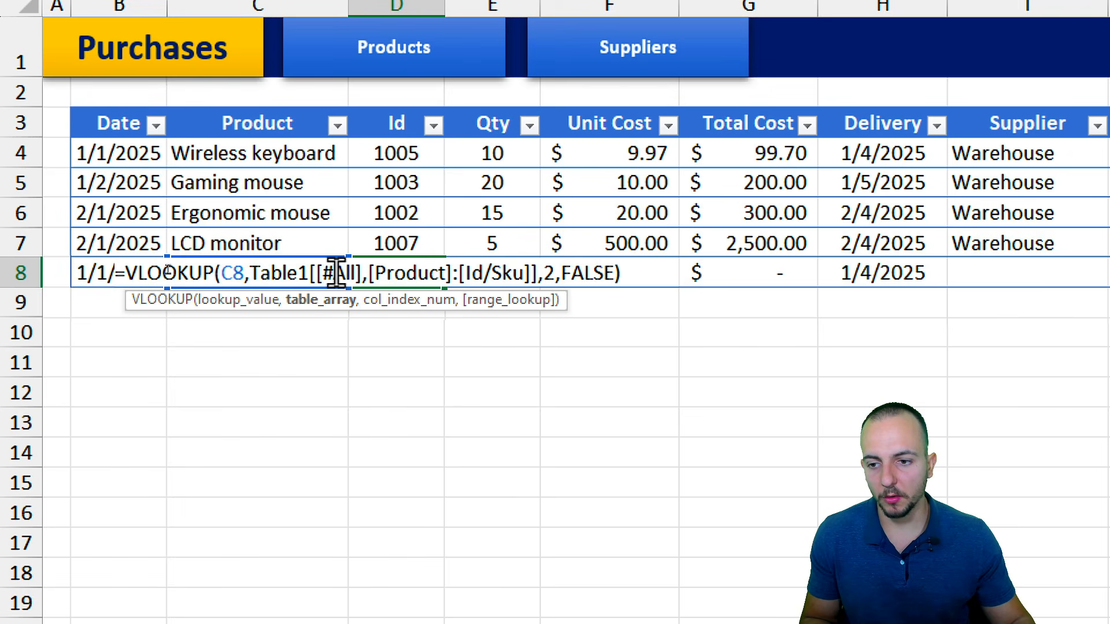
pyautogui.press('Escape')
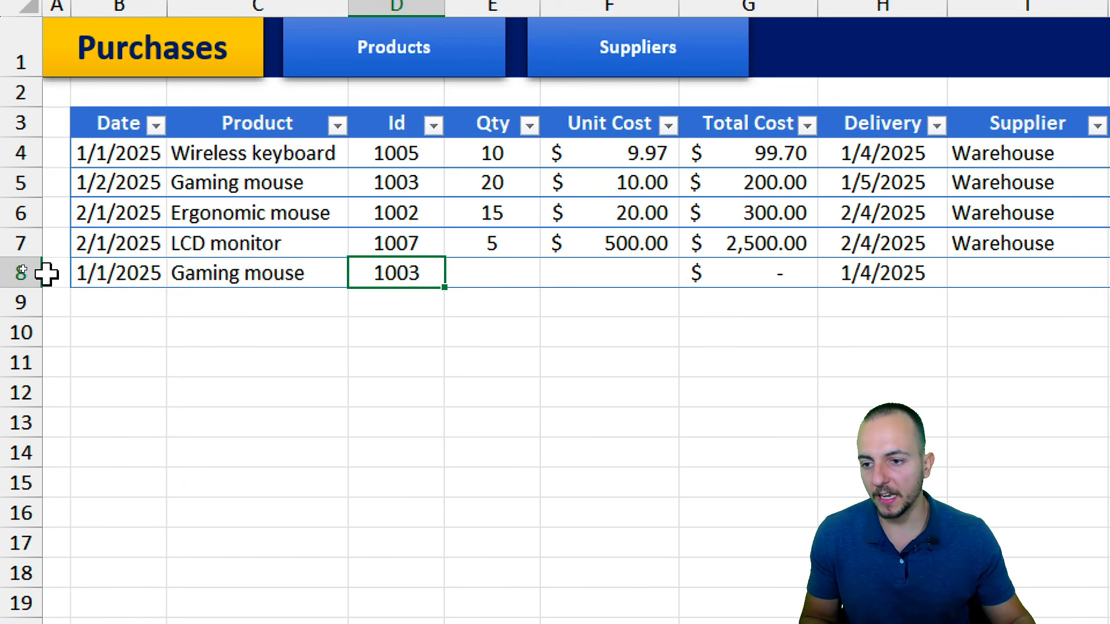
# Step: Delete the entire sheet row 8 that holds the unfinished Gaming mouse purchase
pyautogui.click(19, 272)
pyautogui.rightClick(19, 272)
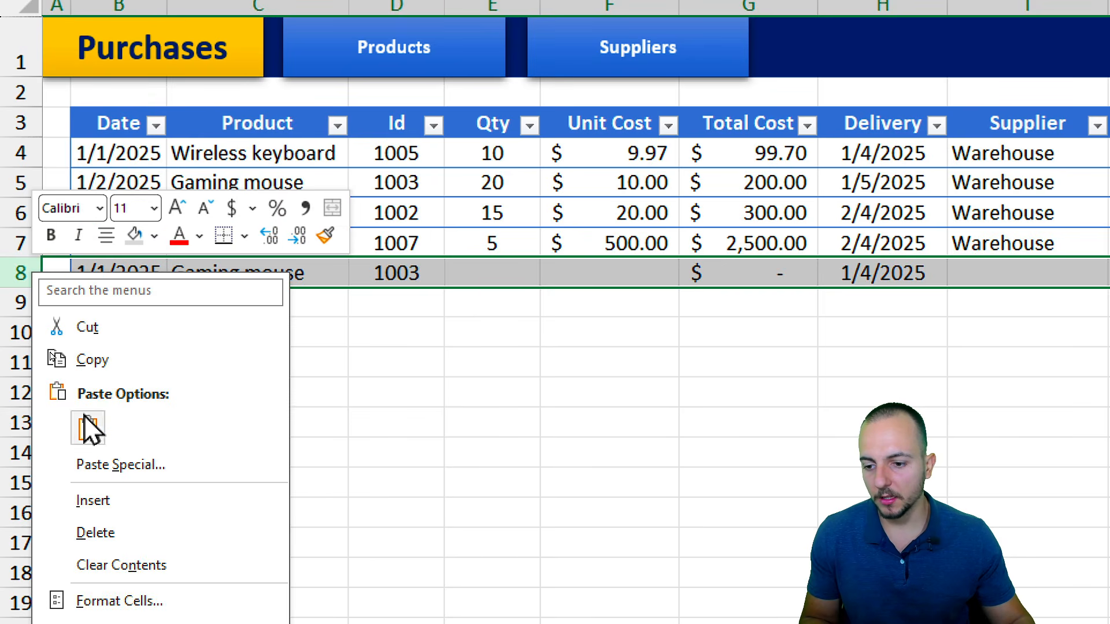
pyautogui.click(155, 529)
pyautogui.click(306, 422)
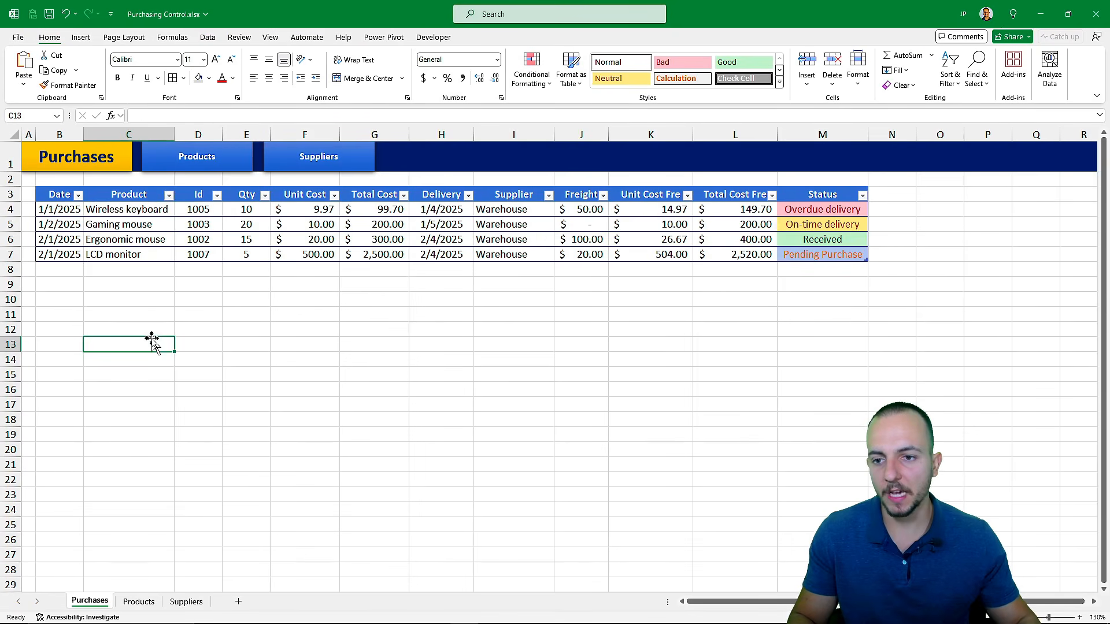
# Step: Test the header navigation links by visiting Products, Suppliers, Purchases and Products again, ending on the Suppliers sheet
pyautogui.click(226, 175)
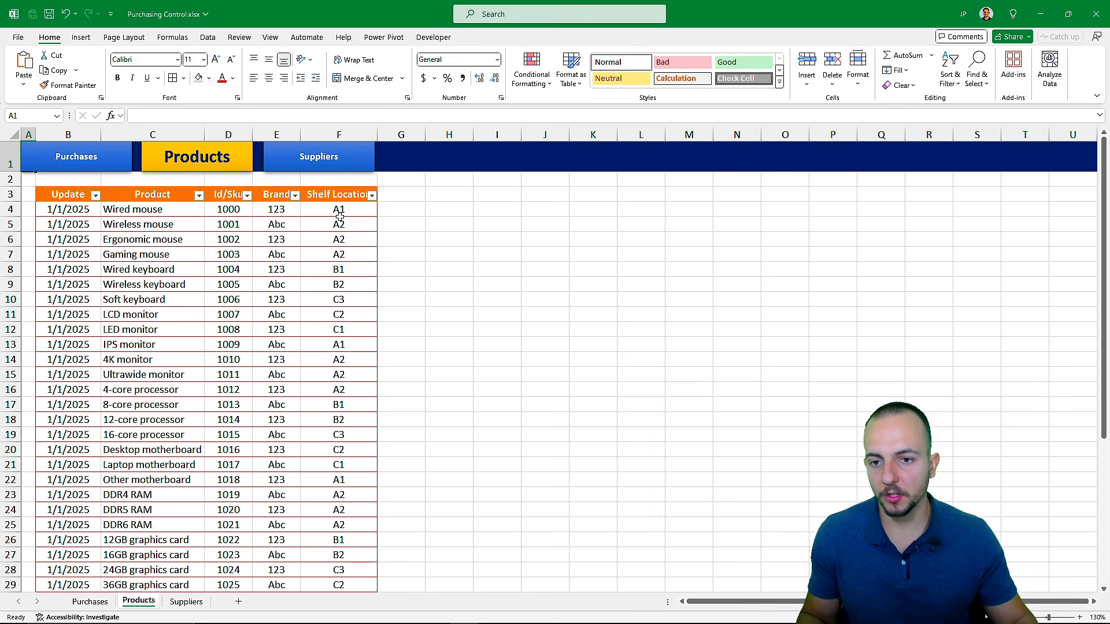
pyautogui.click(348, 171)
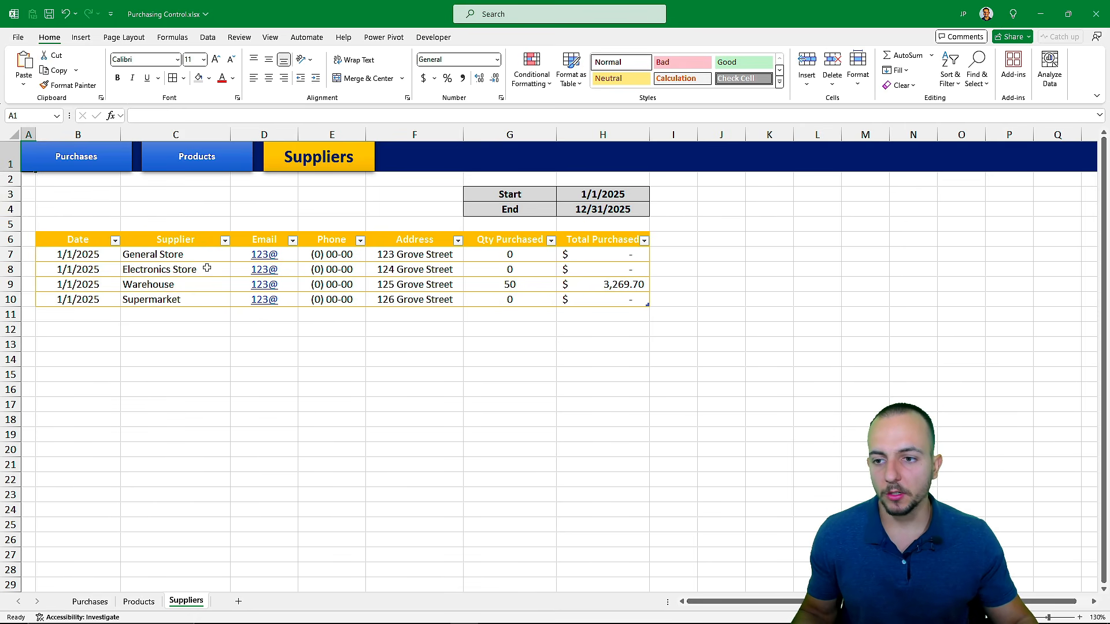
pyautogui.click(104, 169)
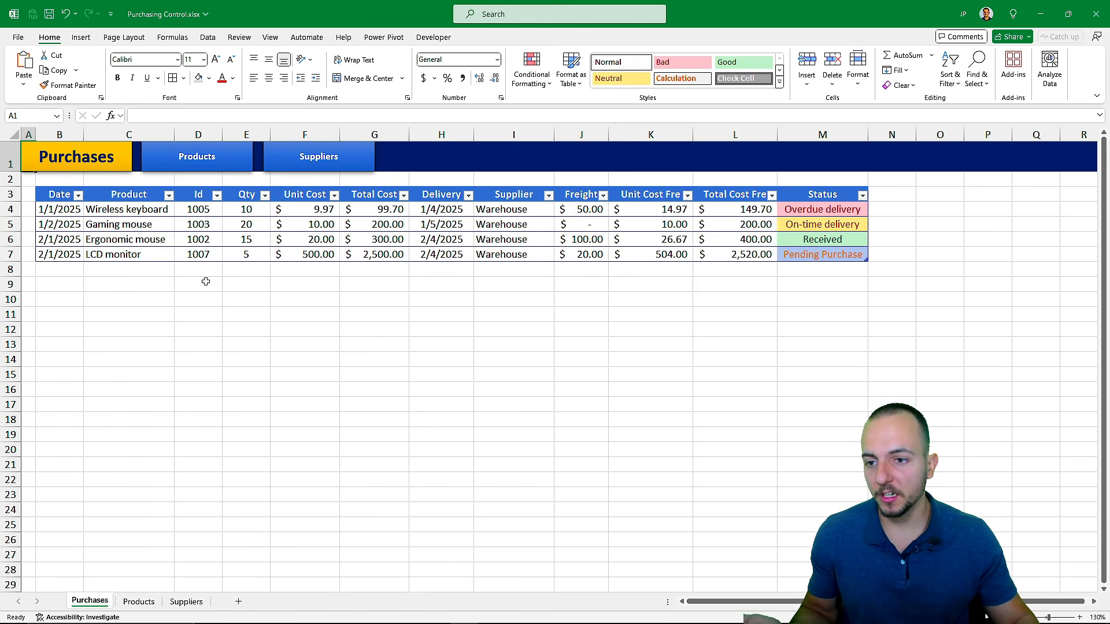
pyautogui.click(238, 166)
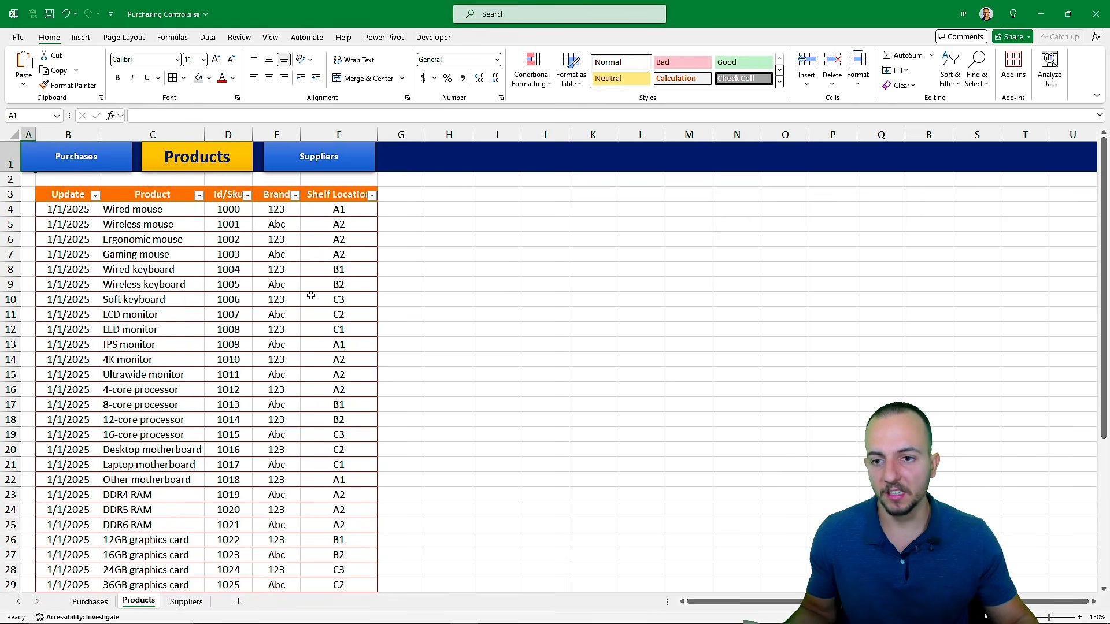
pyautogui.click(336, 169)
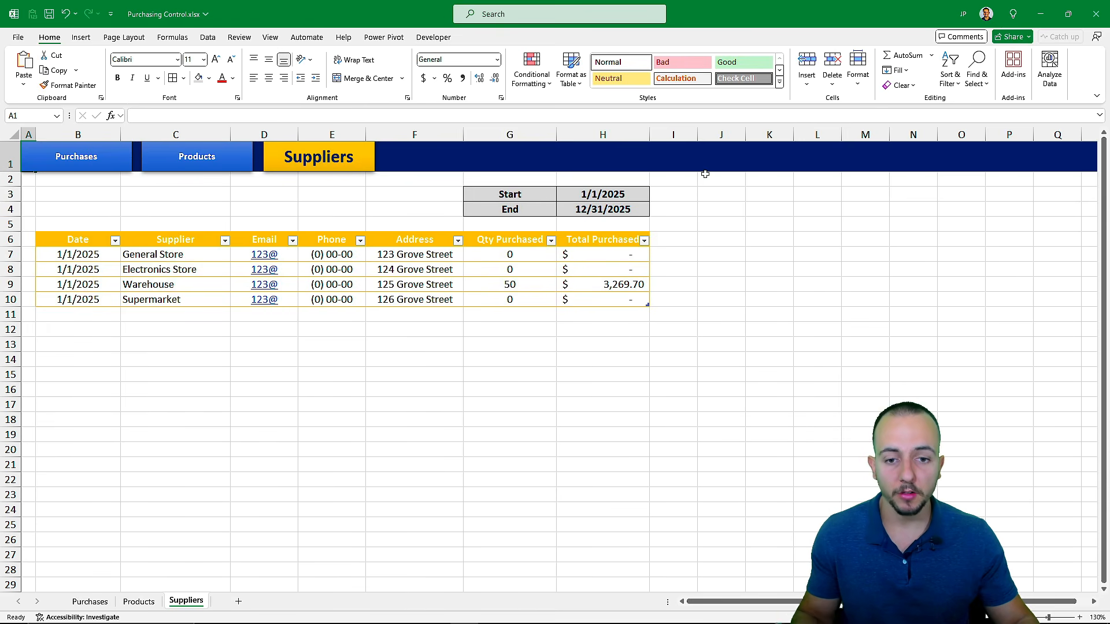